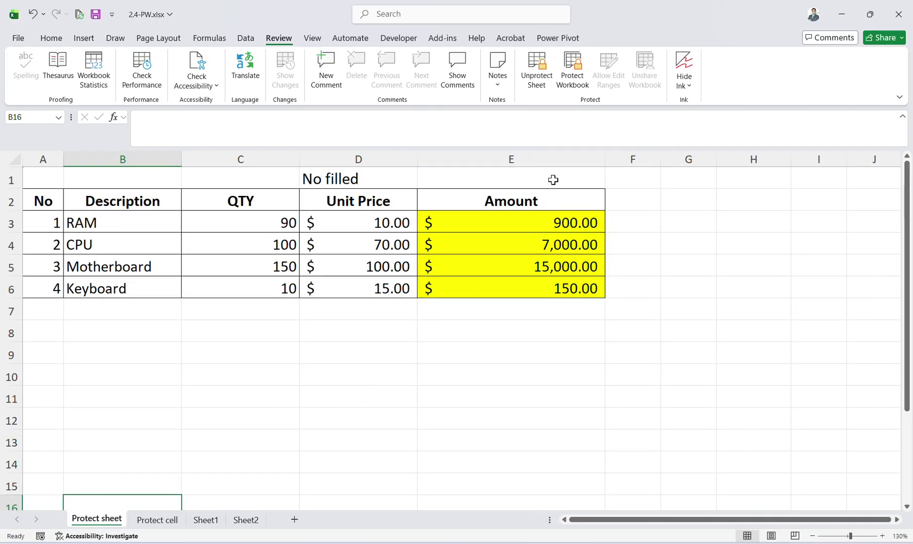
# Enter t45 in B16 and unprotect the Protect sheet worksheet with its password.
pyautogui.write('t45')
pyautogui.click(489, 304)
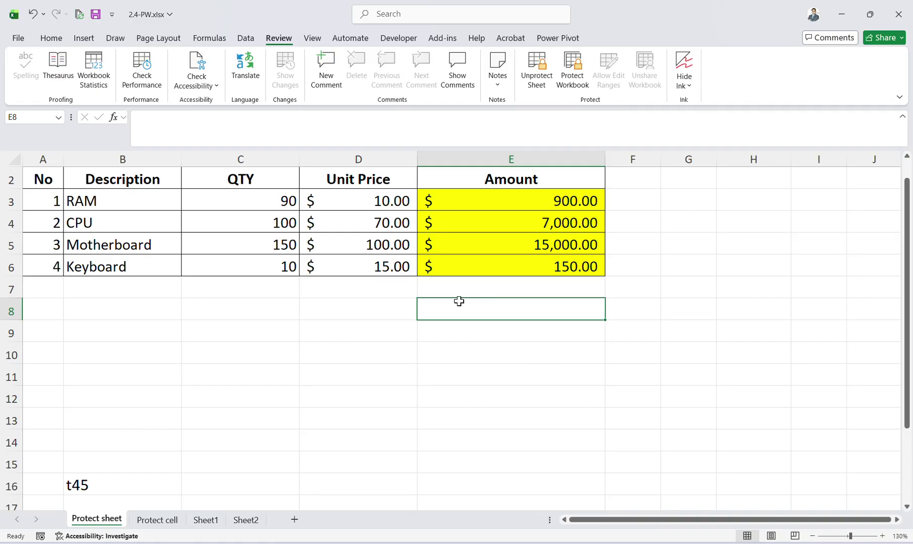
pyautogui.scroll(1, 459, 301)
pyautogui.hotkey('ctrl', 'a')
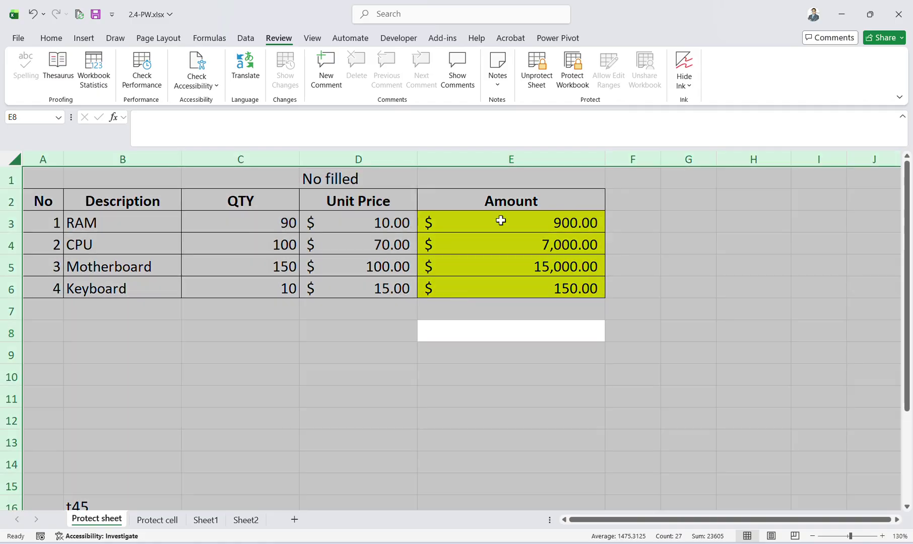
pyautogui.click(536, 70)
pyautogui.write('1')
pyautogui.press('Return')
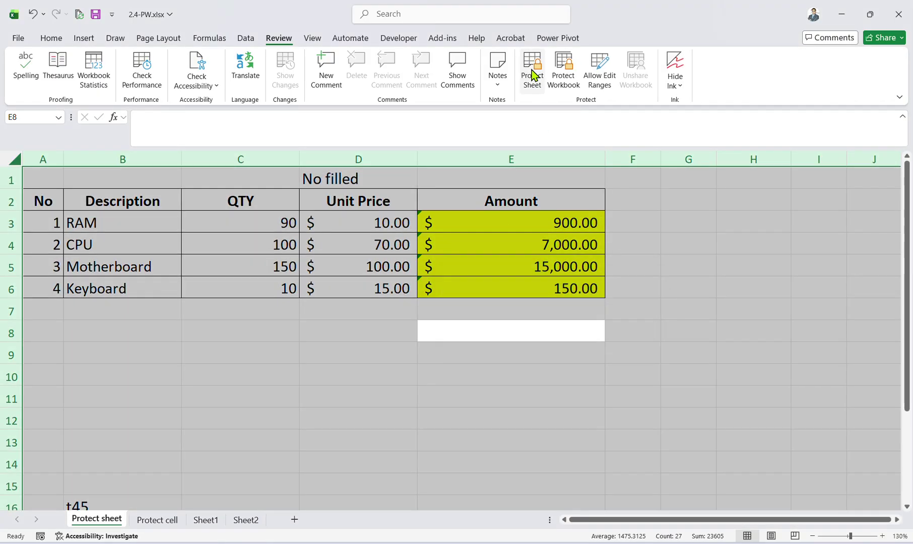
# Select all cells and tick Locked in the Format Cells Protection settings.
pyautogui.click(377, 303)
pyautogui.hotkey('ctrl', 'a')
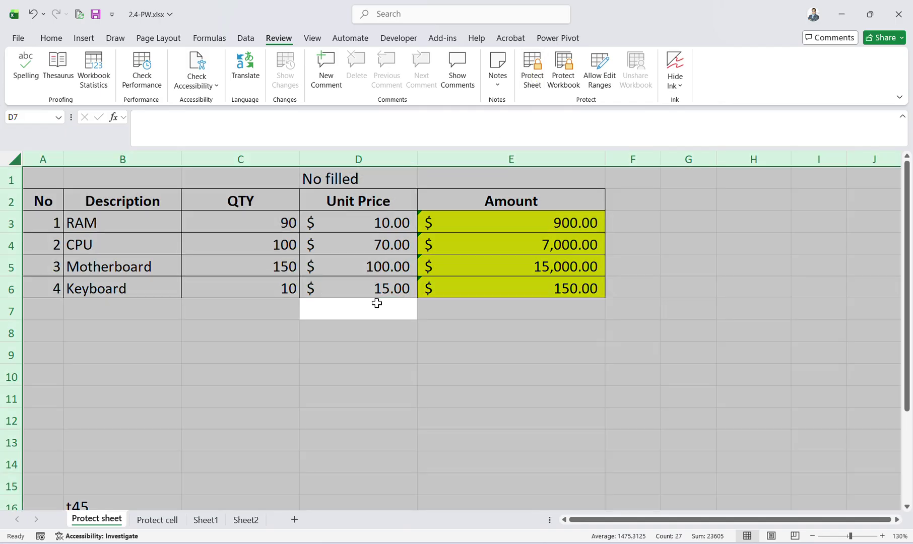
pyautogui.hotkey('ctrl', '1')
pyautogui.click(409, 168)
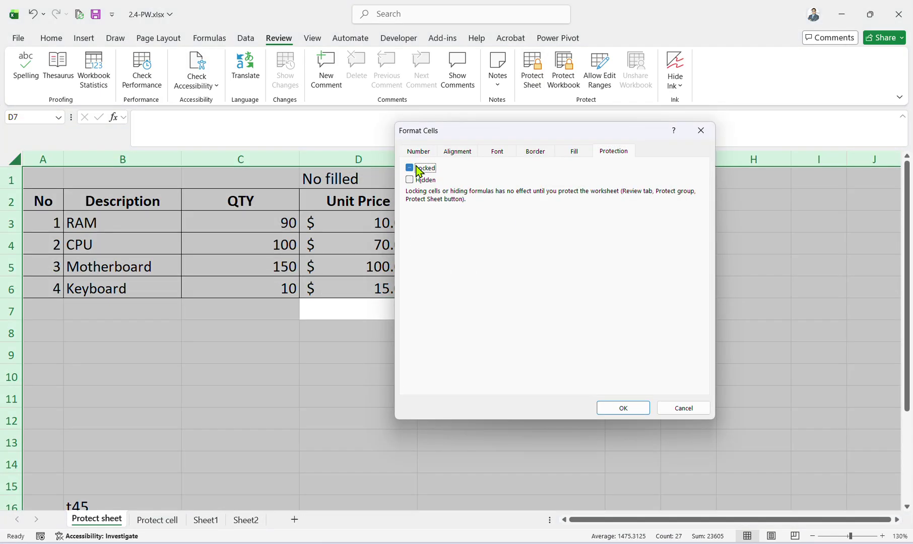
pyautogui.click(622, 407)
pyautogui.click(387, 394)
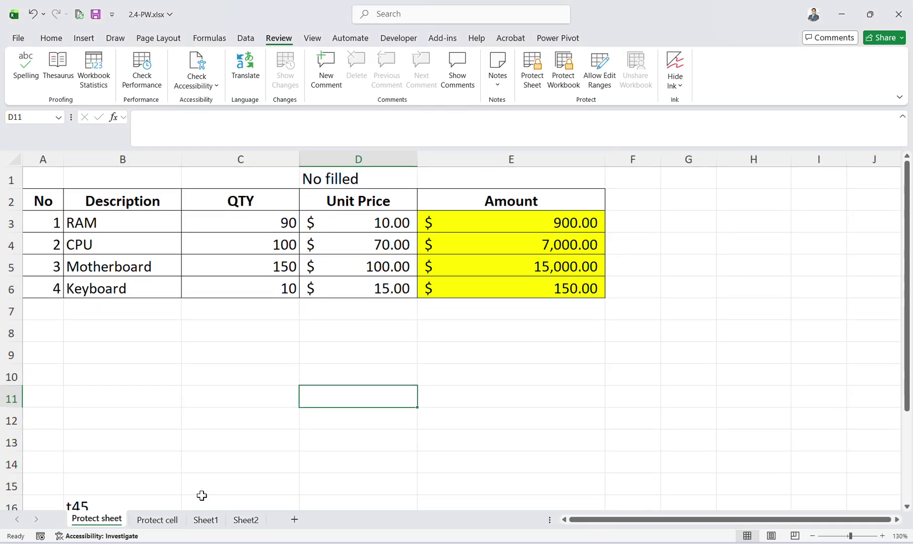
# Flip between the Protect sheet, Protect cell and Sheet1 tabs, ending on Protect sheet.
pyautogui.click(161, 520)
pyautogui.click(121, 521)
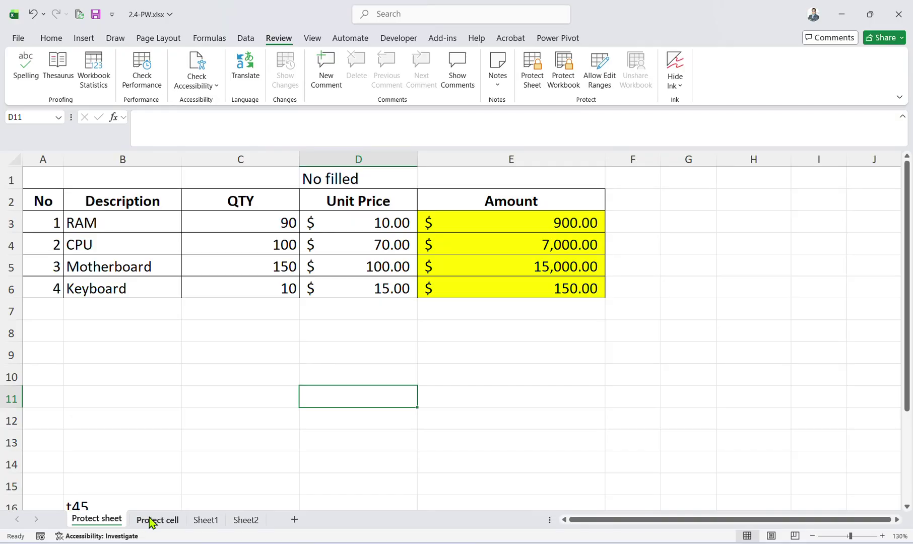
pyautogui.click(152, 522)
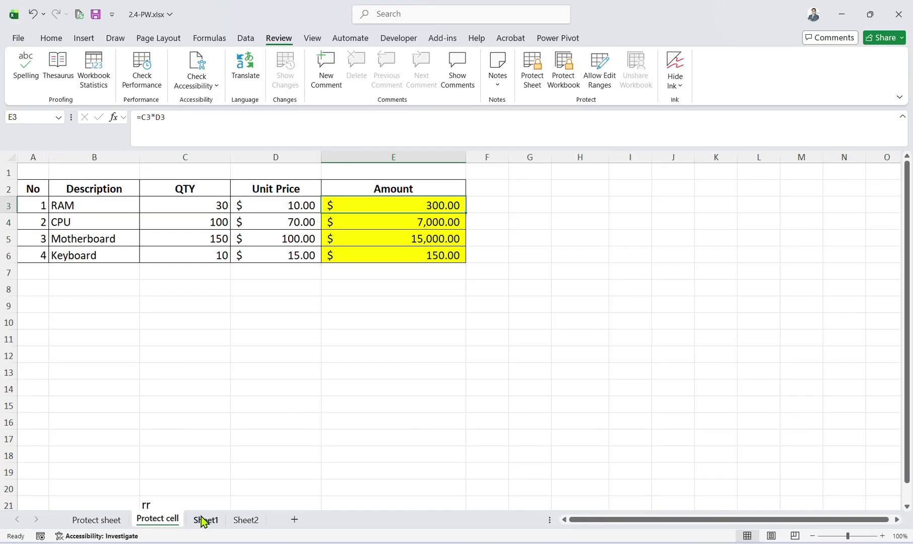
pyautogui.click(204, 520)
pyautogui.click(112, 520)
pyautogui.click(141, 524)
pyautogui.click(101, 521)
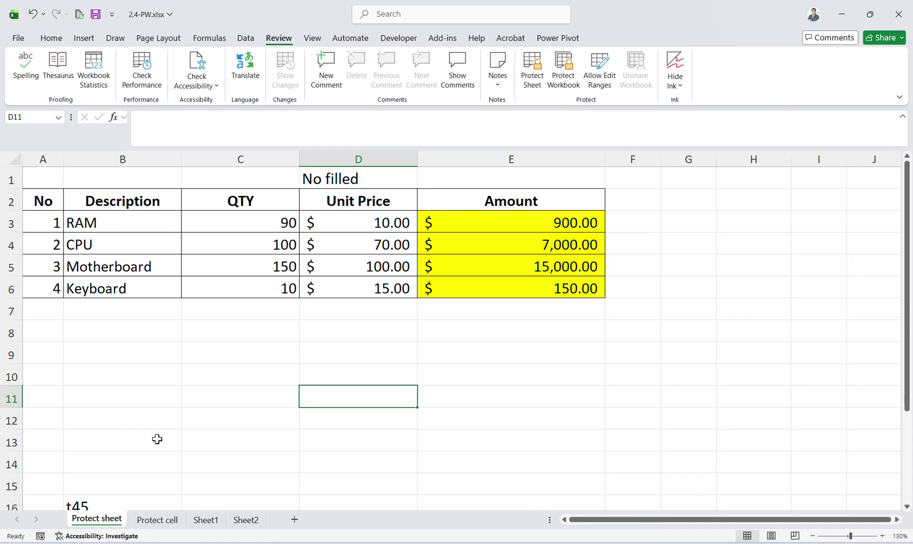
# Select cell C8 and bring up the Protect Sheet dialog from the Review ribbon.
pyautogui.hscroll(-2, 158, 439)
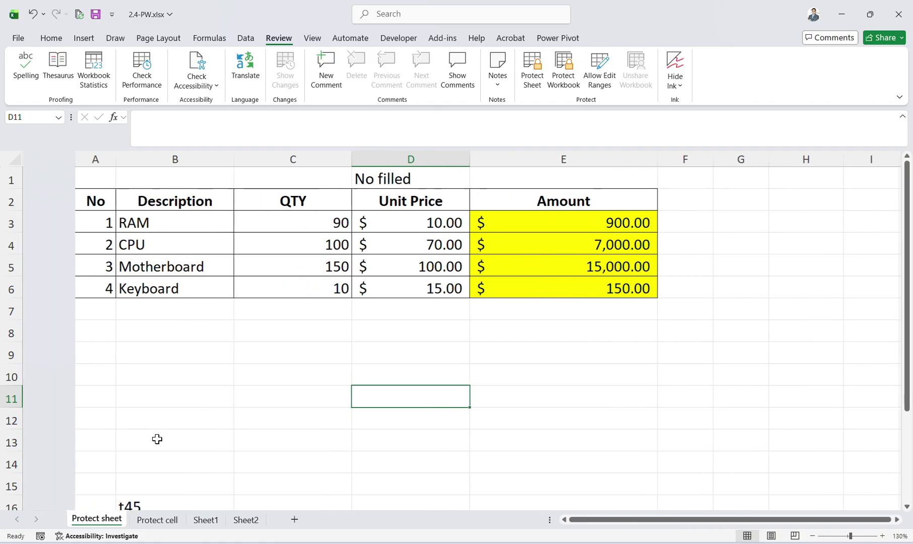
pyautogui.scroll(1, 157, 439)
pyautogui.scroll(-3, 158, 439)
pyautogui.scroll(3, 157, 439)
pyautogui.click(132, 248)
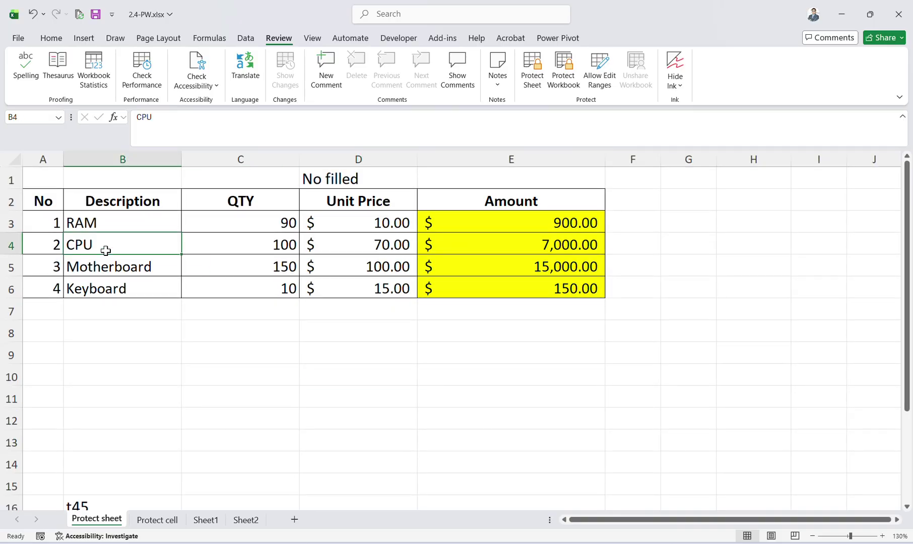
pyautogui.scroll(7, 119, 257)
pyautogui.scroll(-5, 117, 256)
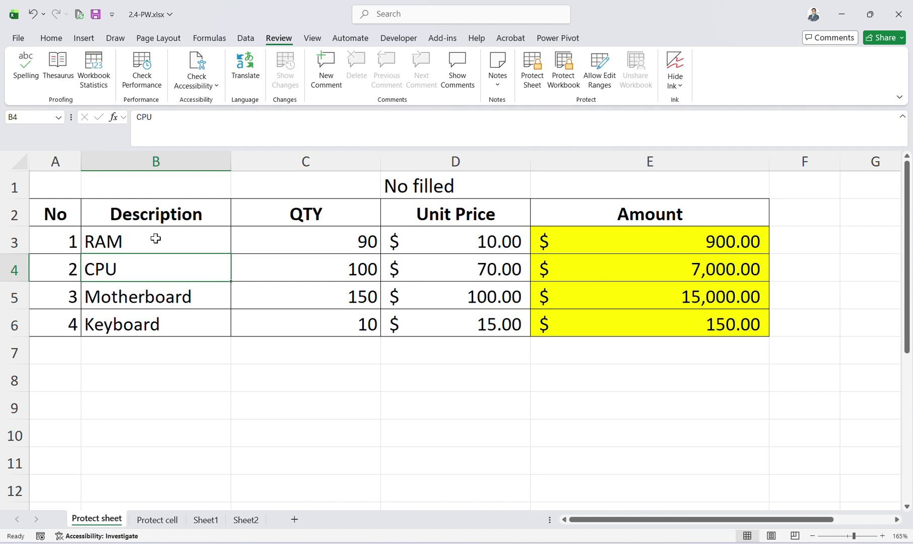
pyautogui.click(321, 372)
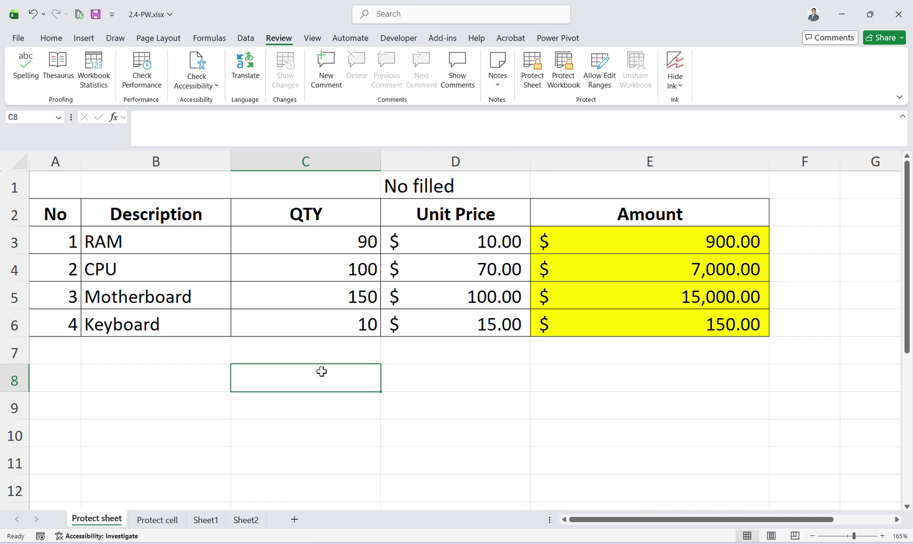
pyautogui.click(535, 87)
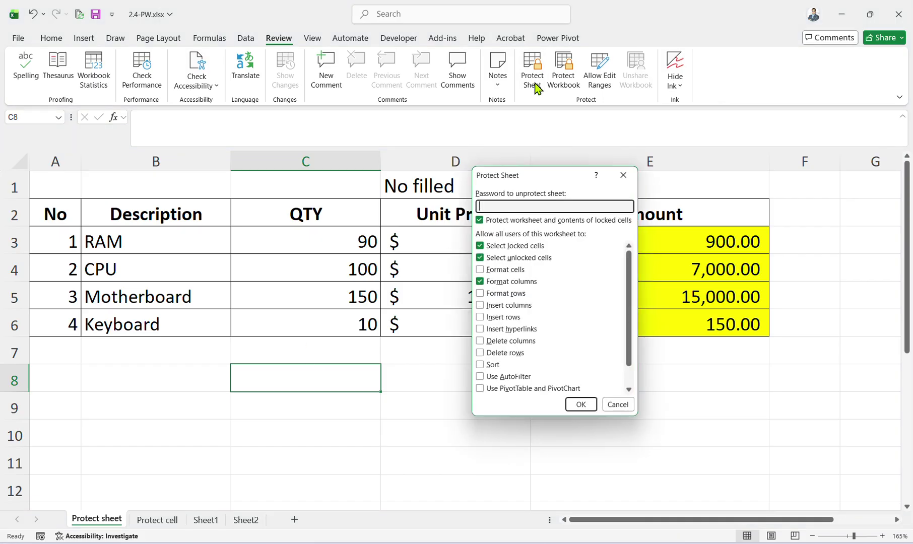
# Tick format rows, insert and delete permissions, then cancel the Protect Sheet dialog.
pyautogui.click(499, 294)
pyautogui.click(501, 305)
pyautogui.click(504, 317)
pyautogui.click(505, 330)
pyautogui.click(506, 341)
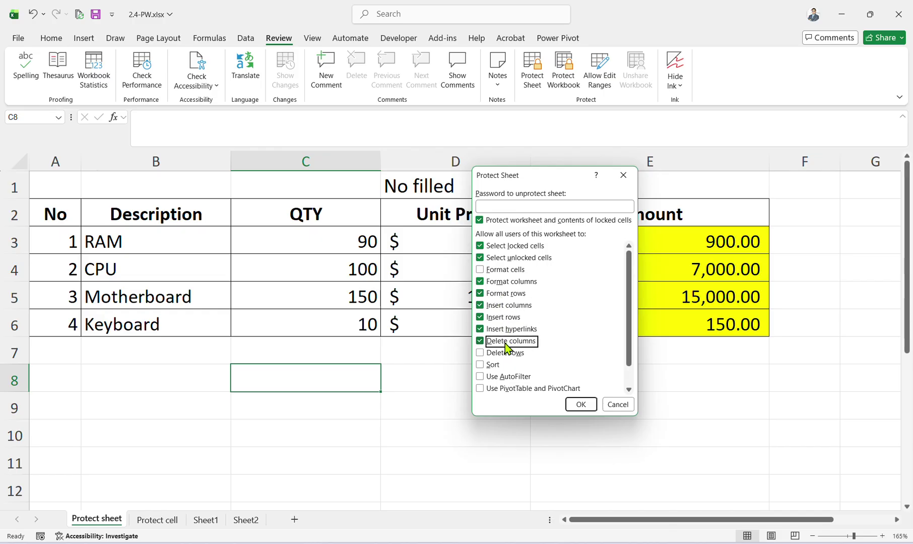
pyautogui.click(507, 352)
pyautogui.scroll(-1, 507, 376)
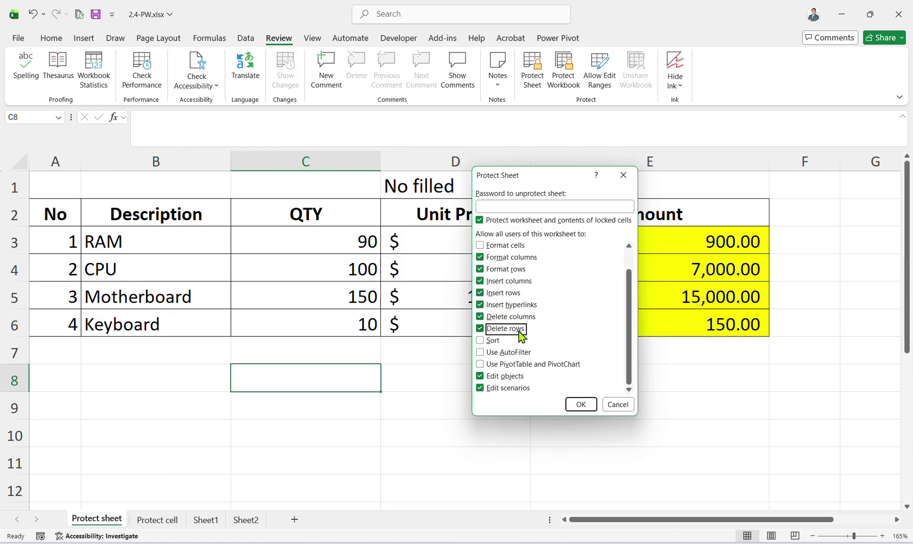
pyautogui.scroll(1, 518, 330)
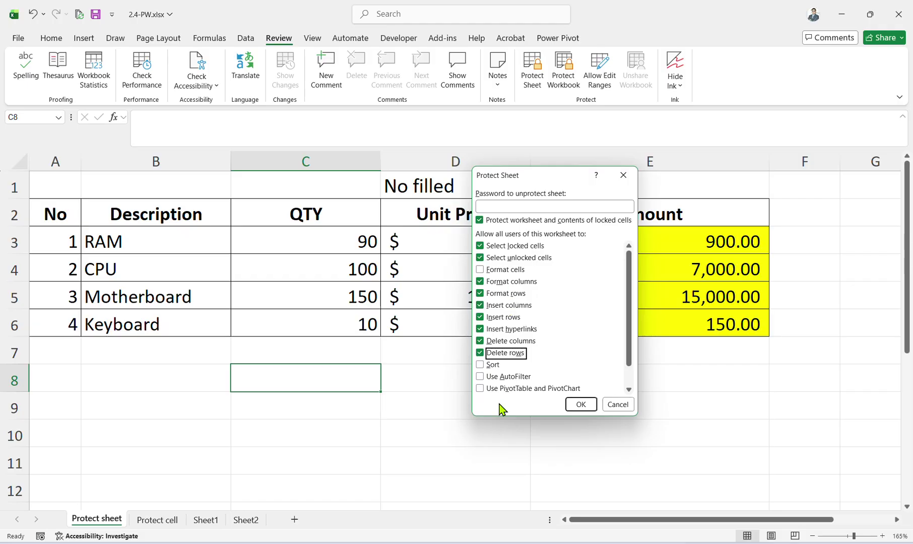
pyautogui.click(624, 405)
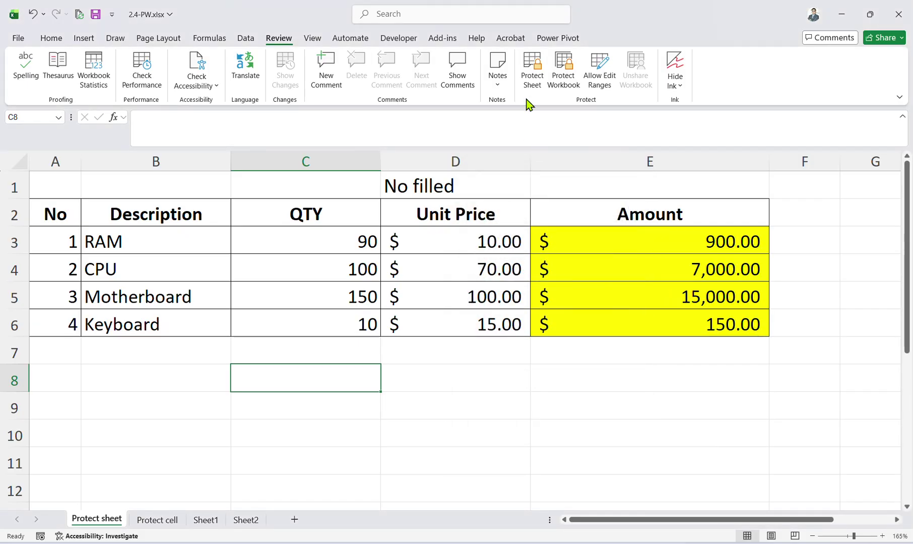
# Reopen Protect Sheet and toggle the hyperlink, delete and locked-contents options back off.
pyautogui.click(529, 81)
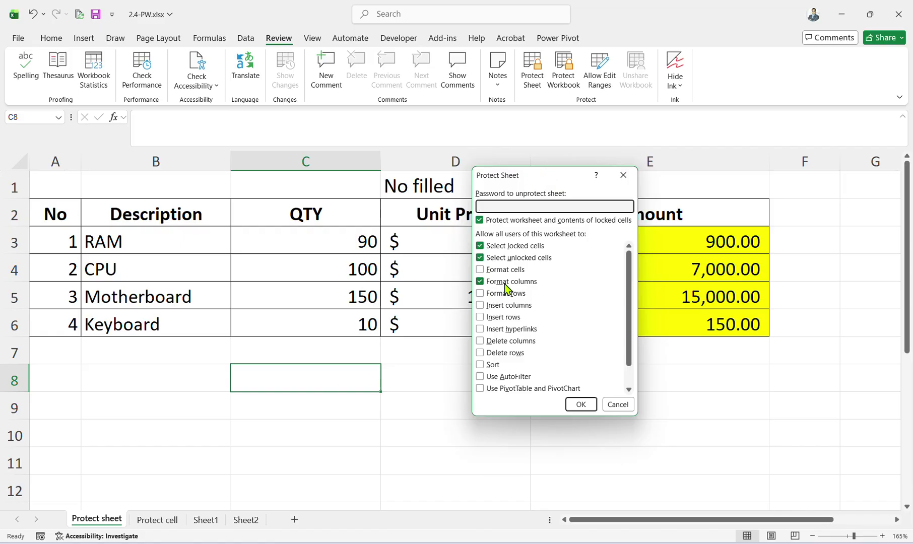
pyautogui.click(494, 334)
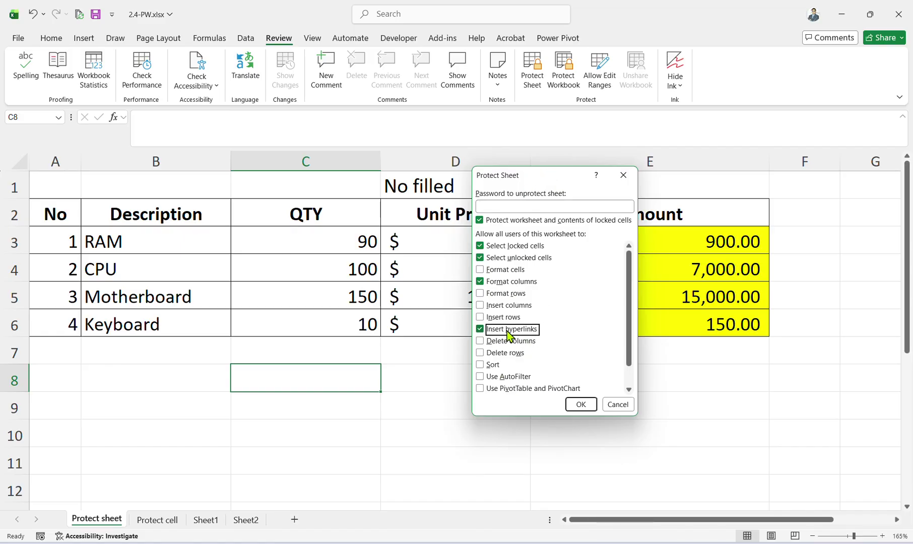
pyautogui.click(502, 354)
pyautogui.click(499, 342)
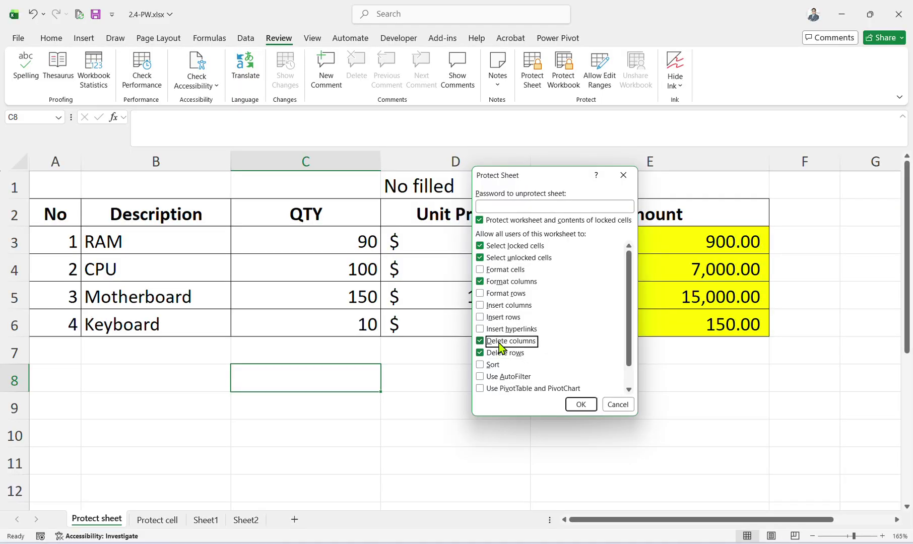
pyautogui.click(501, 355)
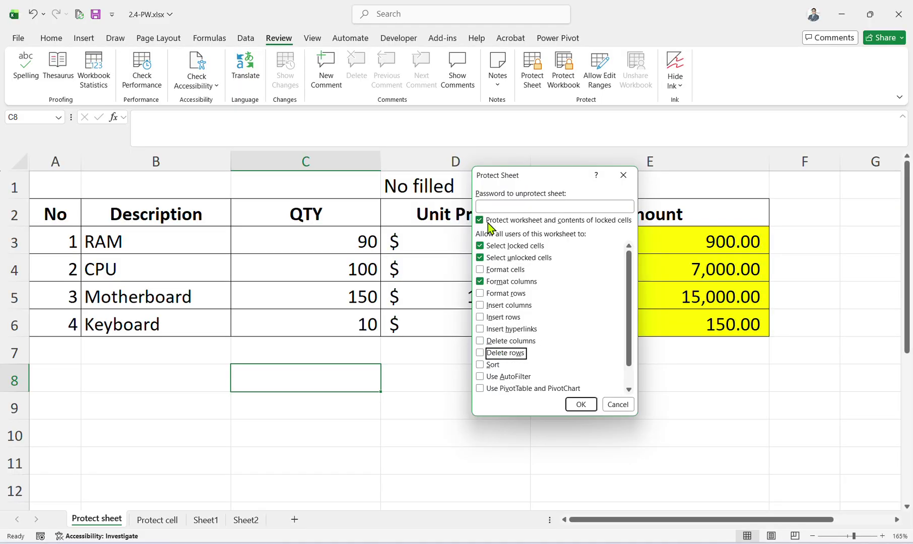
pyautogui.click(488, 222)
pyautogui.click(489, 221)
pyautogui.scroll(-1, 501, 362)
pyautogui.scroll(1, 502, 362)
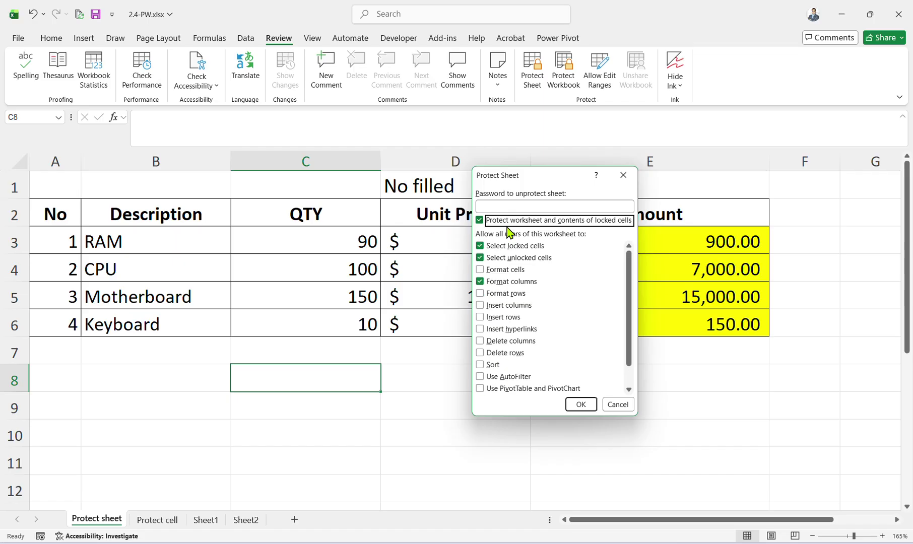
# Enter the sheet password, confirm it, and apply the protection.
pyautogui.click(497, 205)
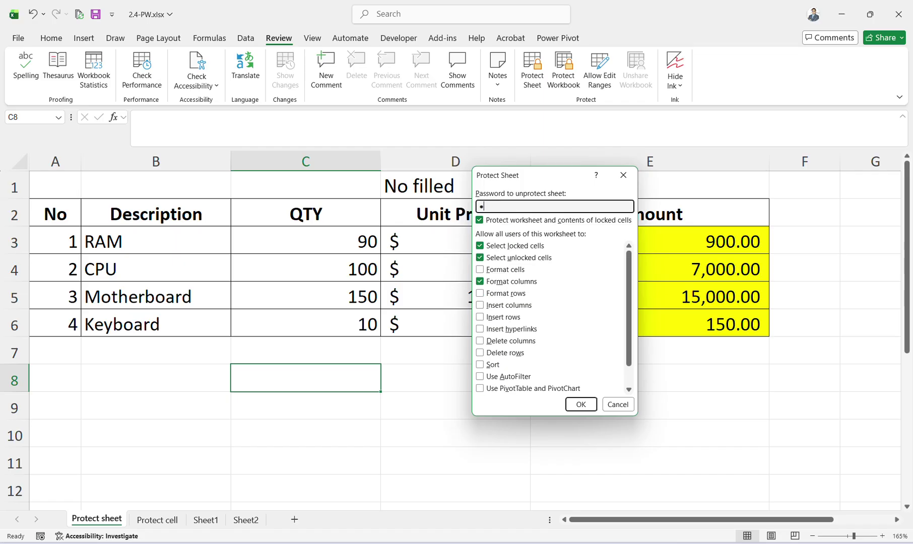
pyautogui.write('•')
pyautogui.press('BackSpace')
pyautogui.write('••')
pyautogui.click(581, 405)
pyautogui.write('••')
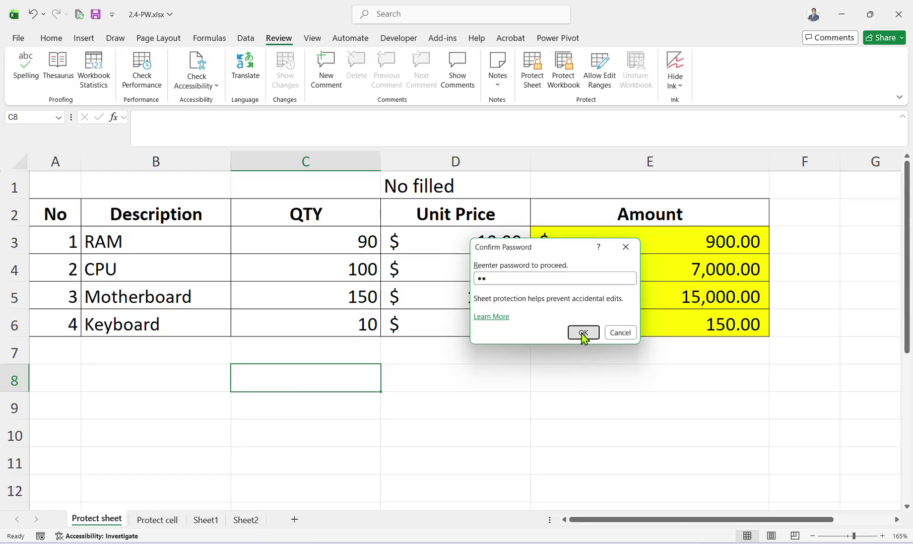
pyautogui.click(583, 333)
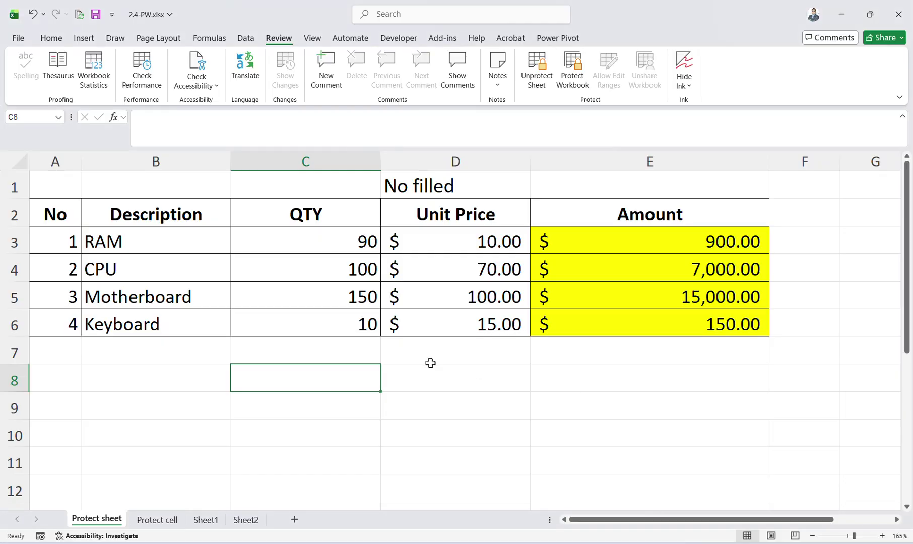
# Test the protection by trying to delete the locked Keyboard cell, dismissing the warnings.
pyautogui.click(131, 350)
pyautogui.click(88, 273)
pyautogui.click(201, 330)
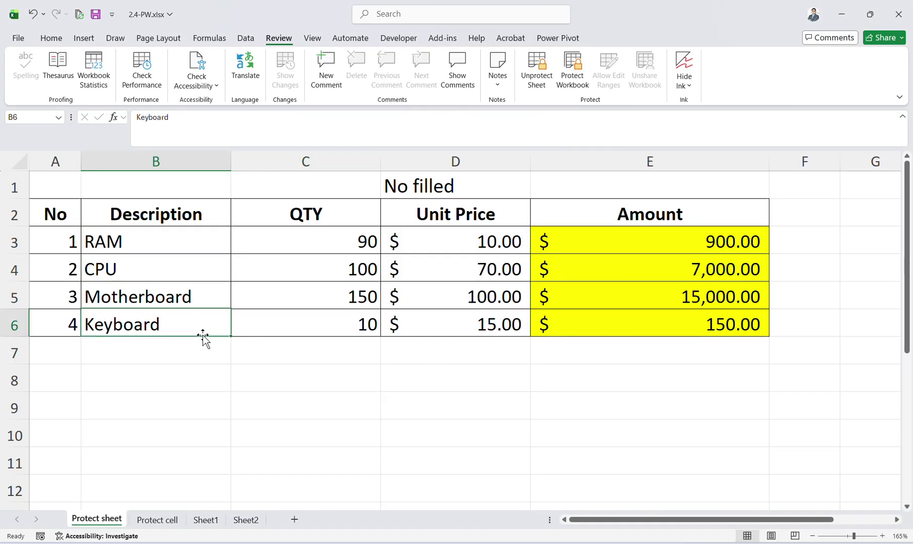
pyautogui.press('Delete')
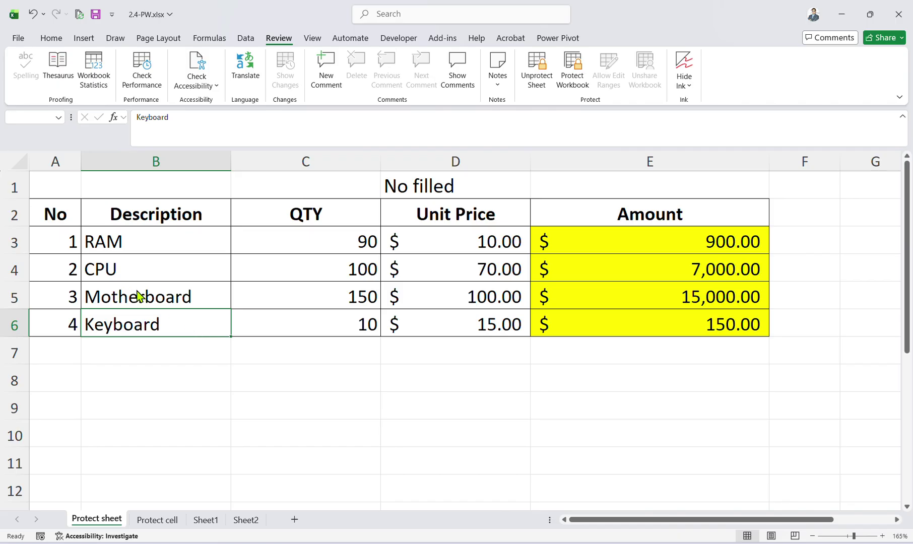
pyautogui.press('Return')
pyautogui.press('Delete')
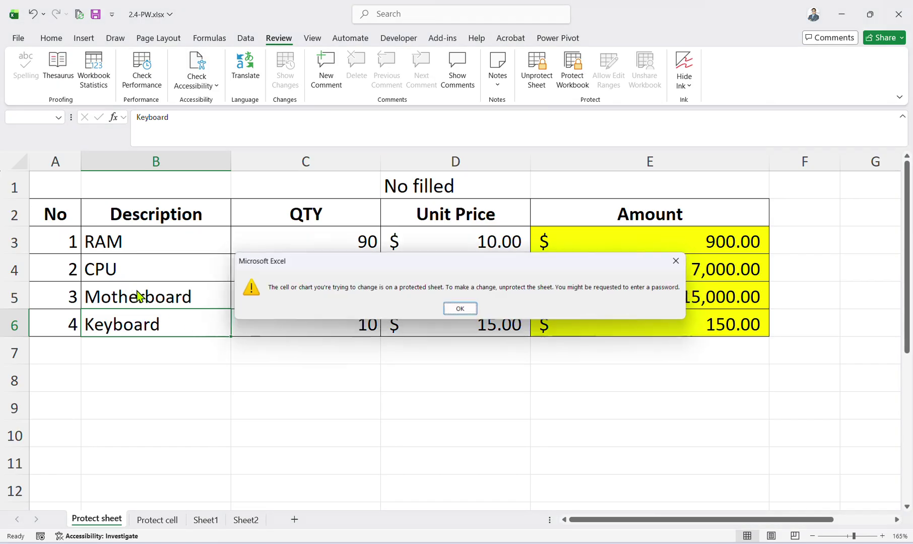
pyautogui.press('Return')
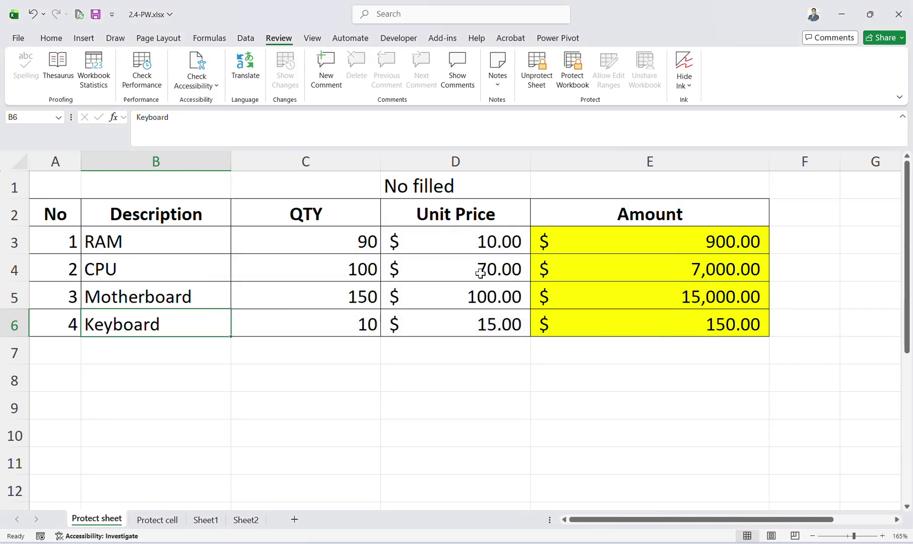
# Select unit prices D3:D6 and try deleting them, dismissing the protected-sheet warning.
pyautogui.moveTo(473, 242); pyautogui.dragTo(473, 322)
pyautogui.rightClick(474, 295)
pyautogui.press('Escape')
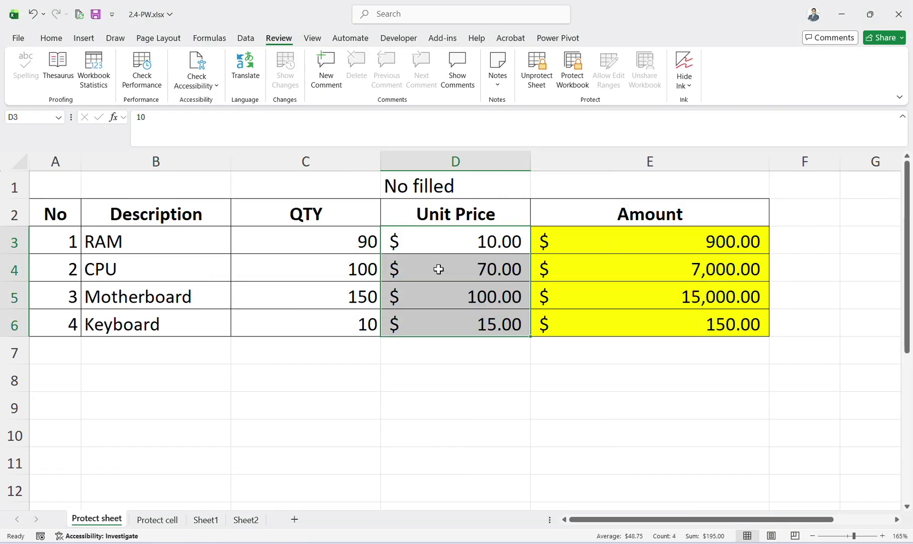
pyautogui.press('Delete')
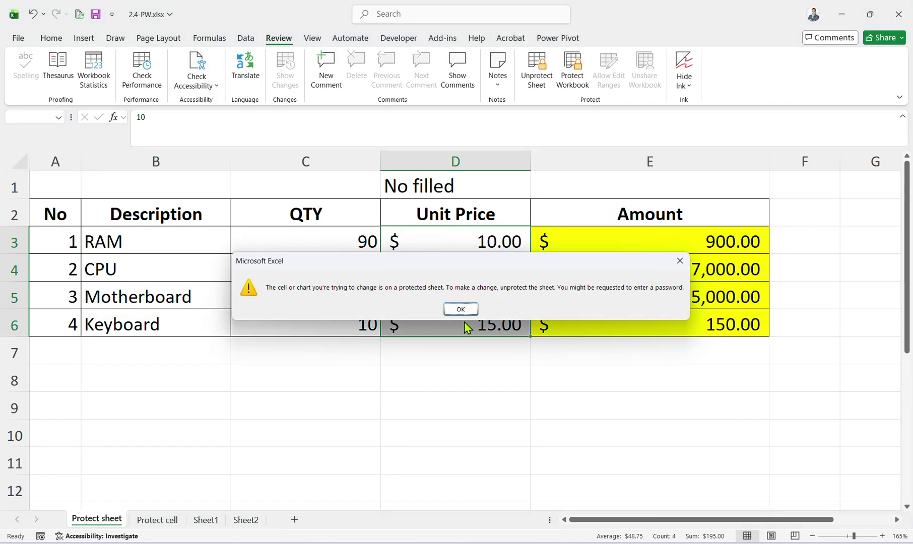
pyautogui.click(460, 308)
# Copy the four unit prices, try pasting into Sheet1, Sheet2 and a new Sheet3, then undo.
pyautogui.hotkey('ctrl', 'c')
pyautogui.click(211, 518)
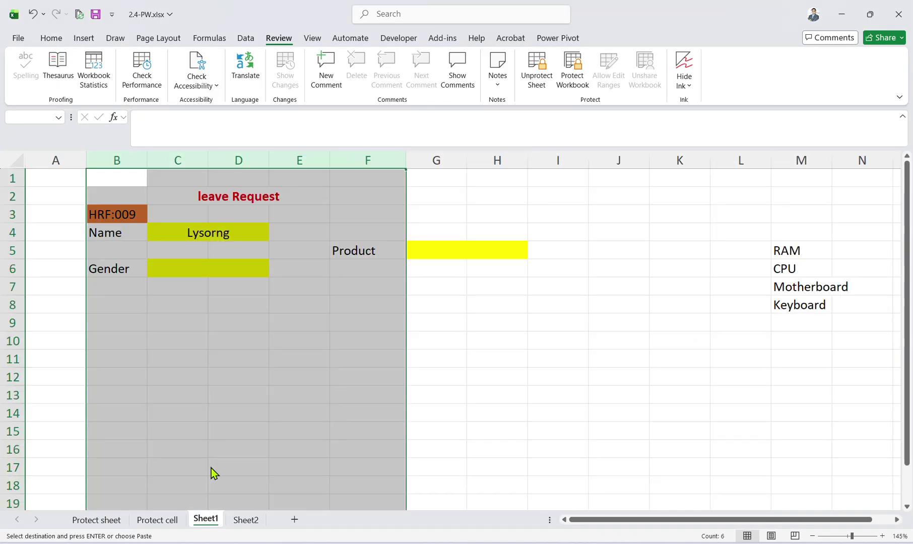
pyautogui.press('Return')
pyautogui.click(462, 311)
pyautogui.click(259, 520)
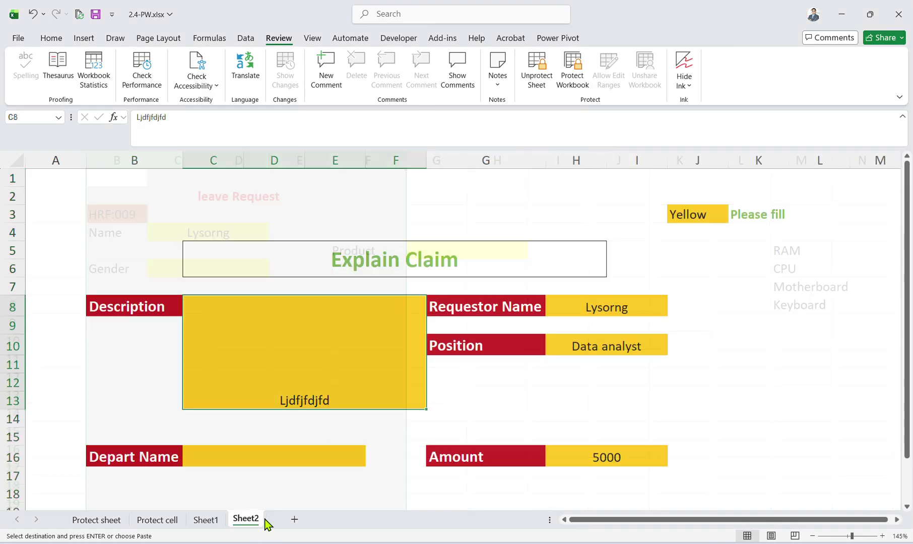
pyautogui.press('Return')
pyautogui.click(460, 309)
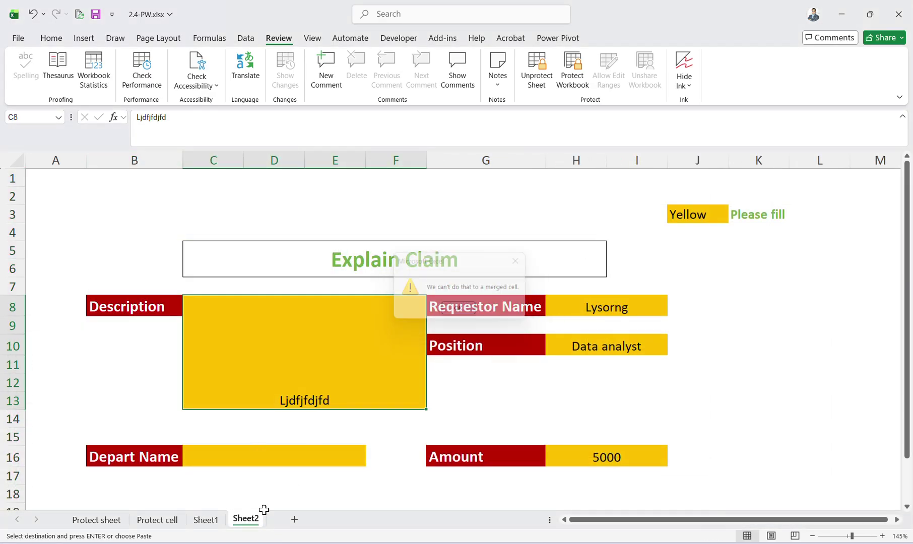
pyautogui.click(294, 518)
pyautogui.hotkey('ctrl', 'v')
pyautogui.hotkey('ctrl', 'z')
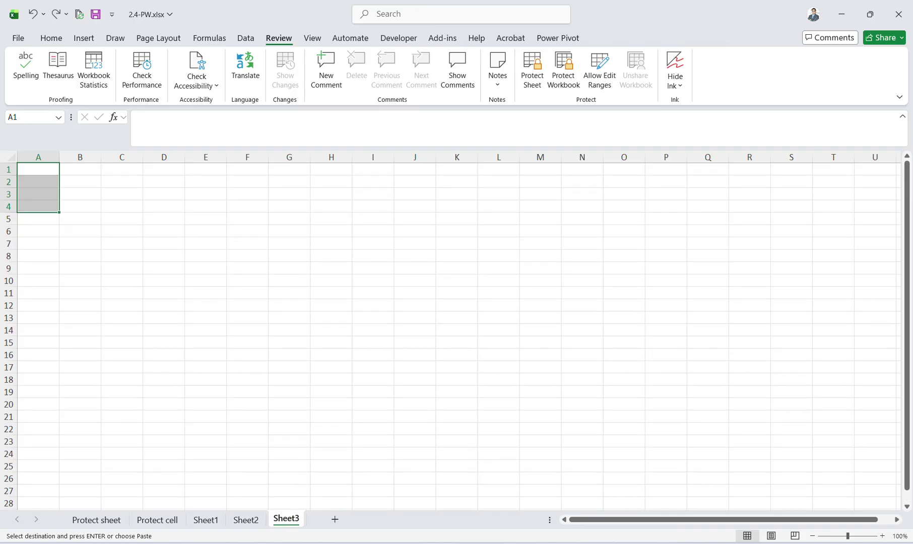
# Unprotect the Protect sheet worksheet with its password.
pyautogui.click(125, 522)
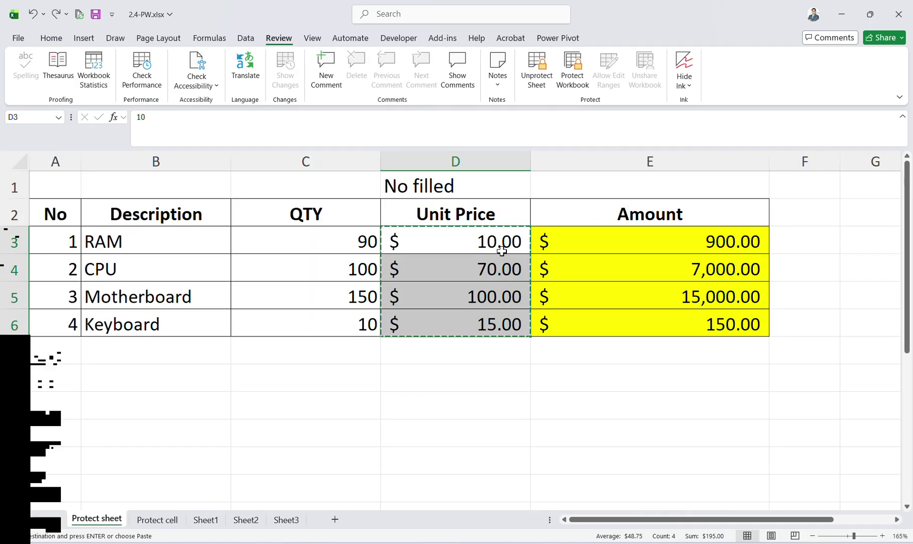
pyautogui.click(534, 73)
pyautogui.write('12')
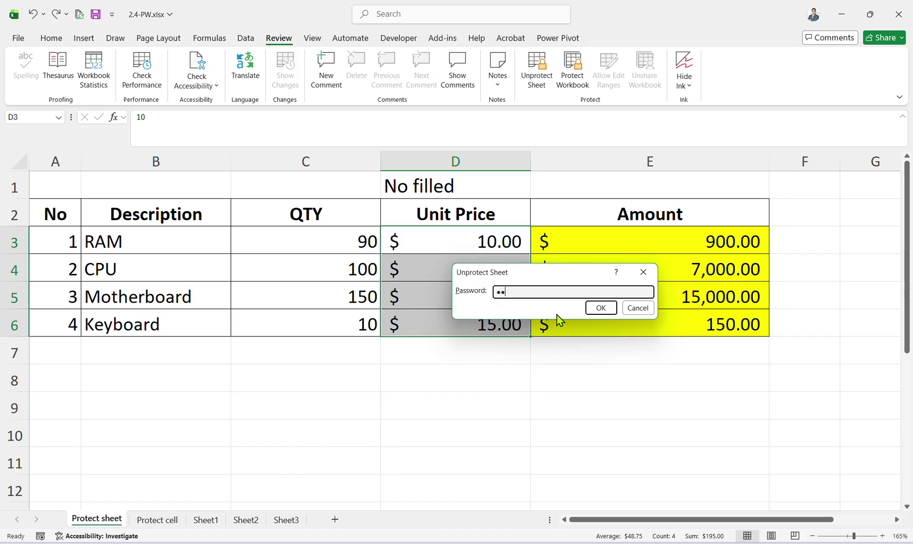
pyautogui.click(600, 307)
pyautogui.write('1')
# Change RAM's unit price in D3 to 90.
pyautogui.click(489, 298)
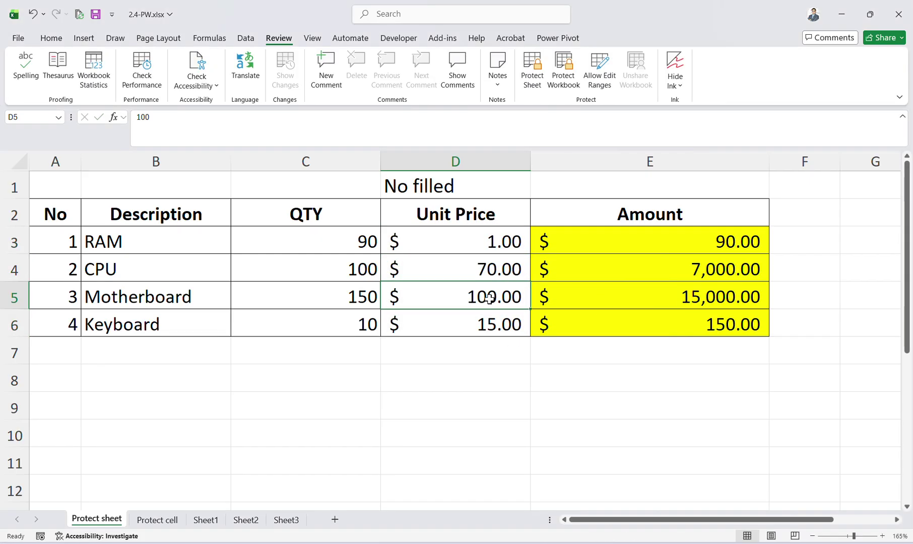
pyautogui.click(474, 245)
pyautogui.click(508, 324)
pyautogui.click(491, 242)
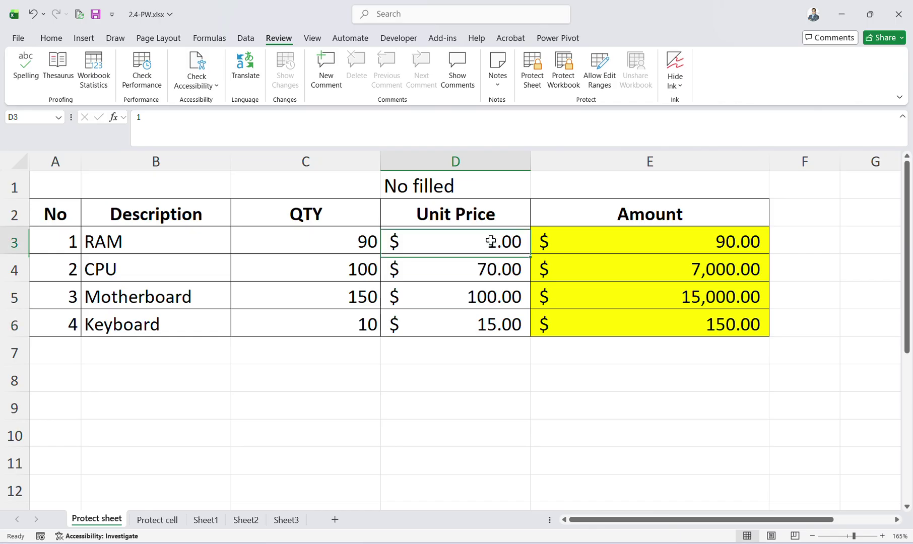
pyautogui.doubleClick(489, 241)
pyautogui.press('BackSpace')
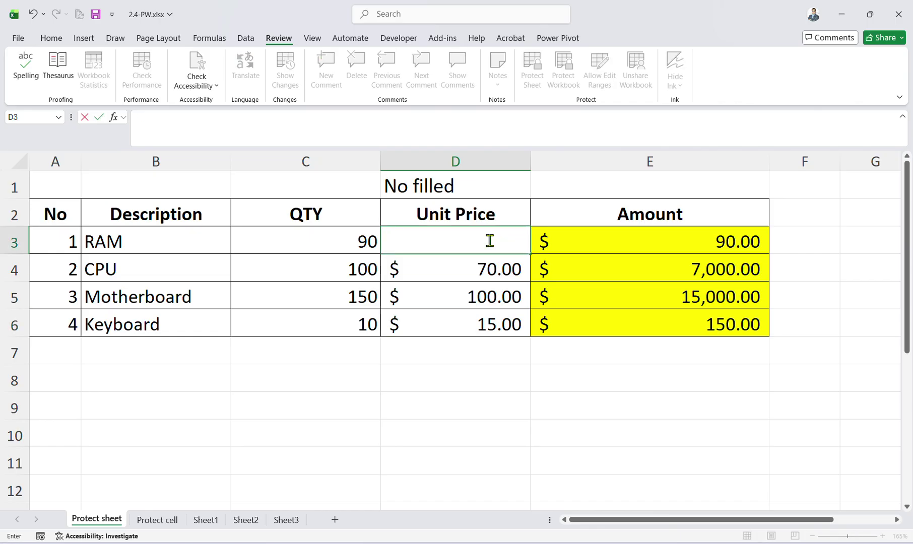
pyautogui.write('90\\')
pyautogui.press('BackSpace')
pyautogui.press('Return')
# Correct RAM's unit price in D3 to 60, making its amount $5,400.00.
pyautogui.click(489, 241)
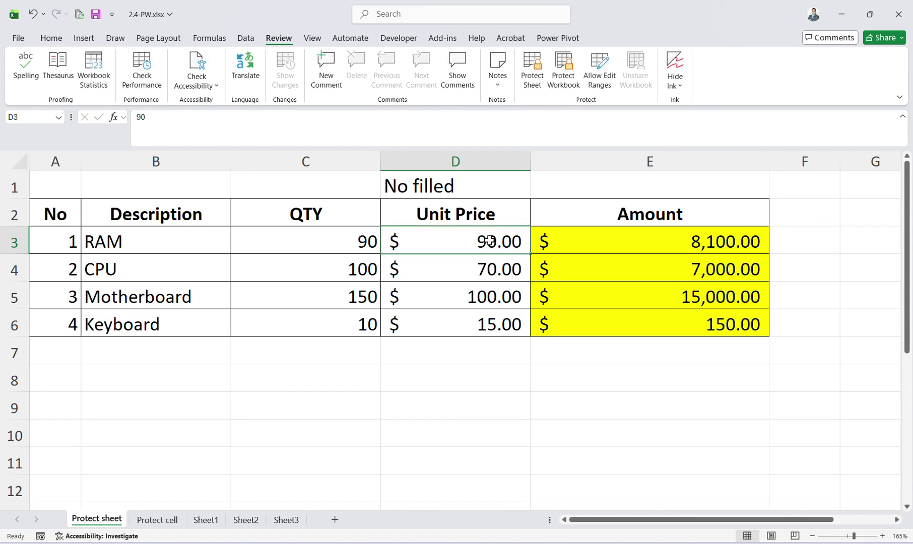
pyautogui.doubleClick(489, 242)
pyautogui.press('BackSpace')
pyautogui.press('BackSpace')
pyautogui.write('60')
pyautogui.press('Return')
pyautogui.click(491, 242)
pyautogui.click(443, 319)
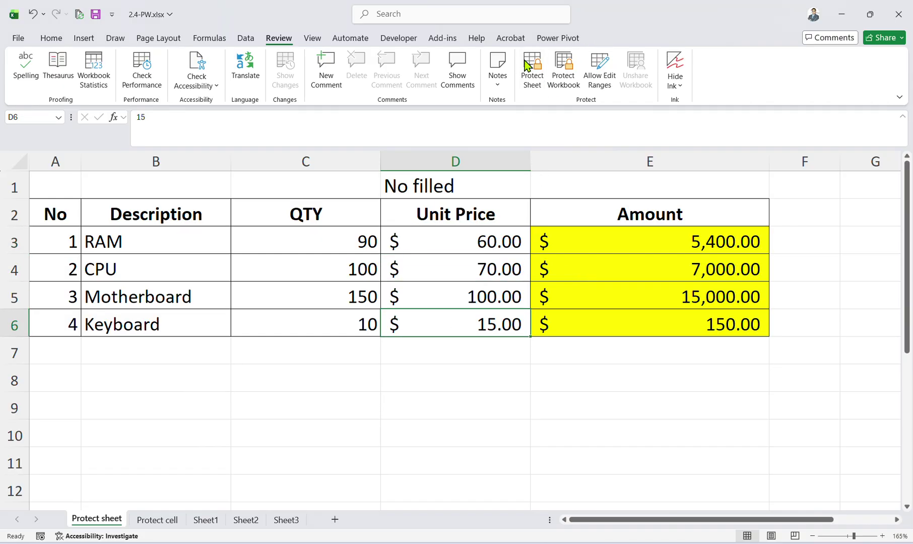
# Browse the Protect Sheet options and the Protect Workbook dialog, cancelling both.
pyautogui.click(537, 70)
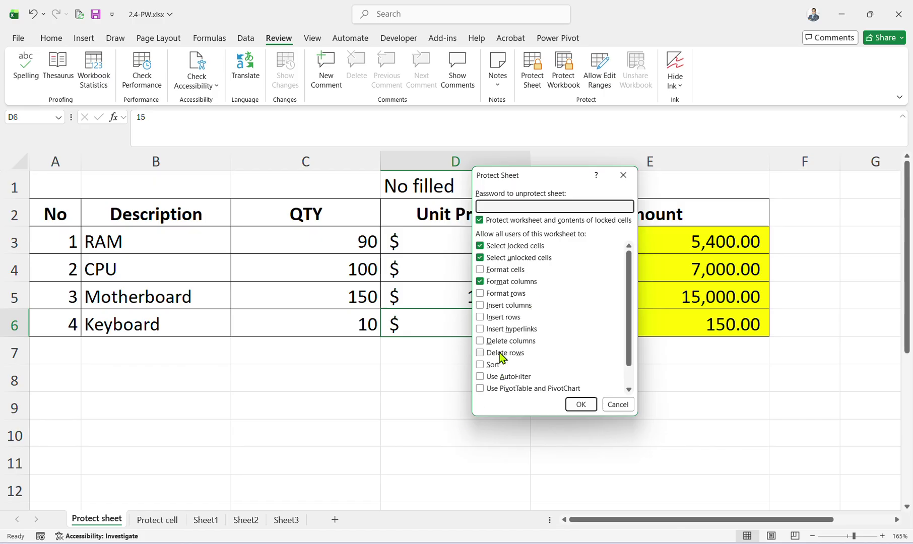
pyautogui.scroll(-1, 506, 330)
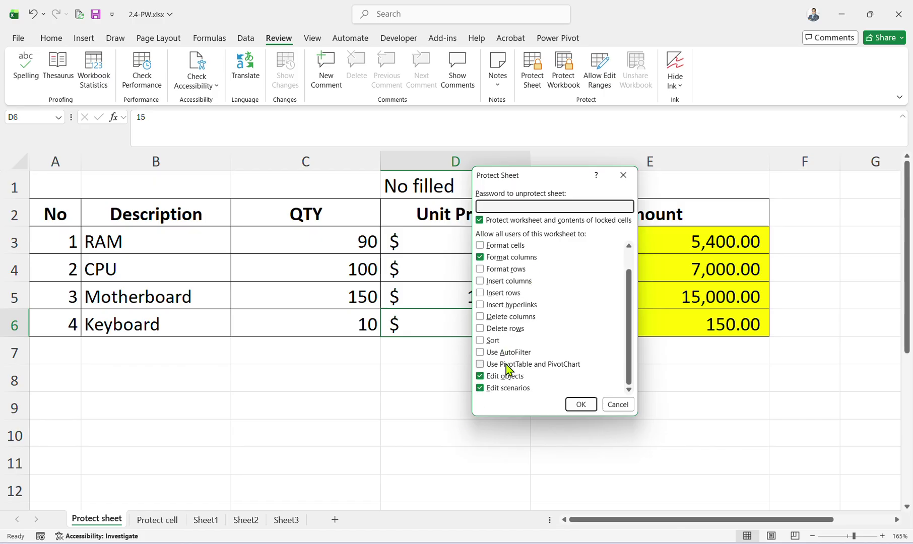
pyautogui.scroll(1, 510, 380)
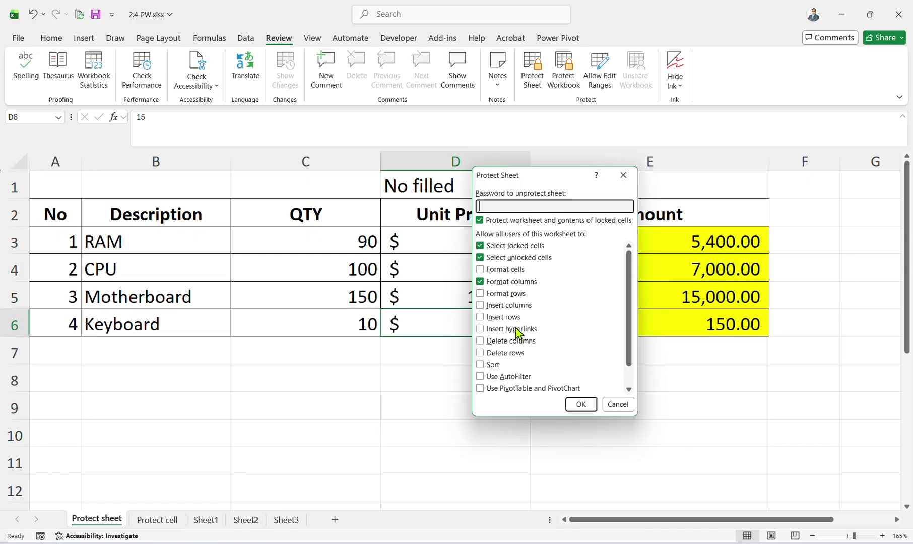
pyautogui.scroll(-1, 510, 364)
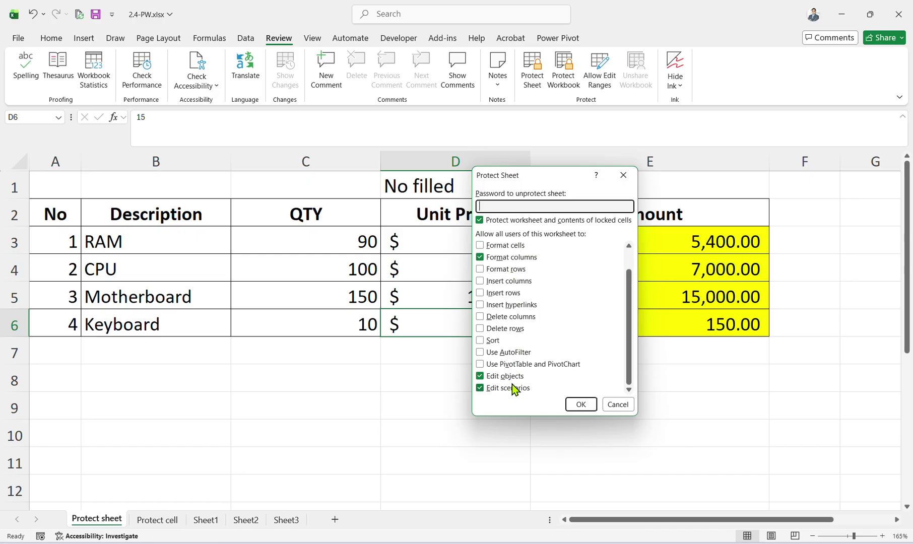
pyautogui.scroll(1, 511, 385)
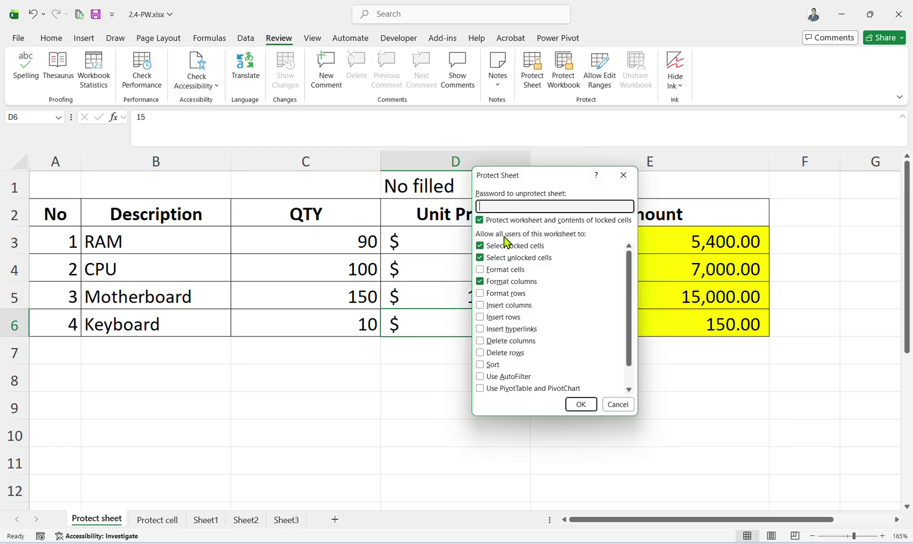
pyautogui.scroll(-1, 514, 302)
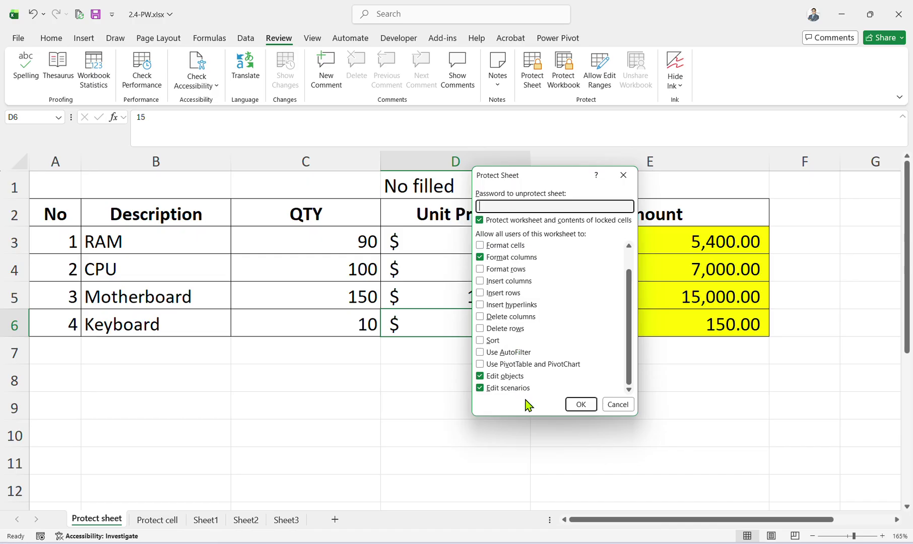
pyautogui.scroll(1, 509, 333)
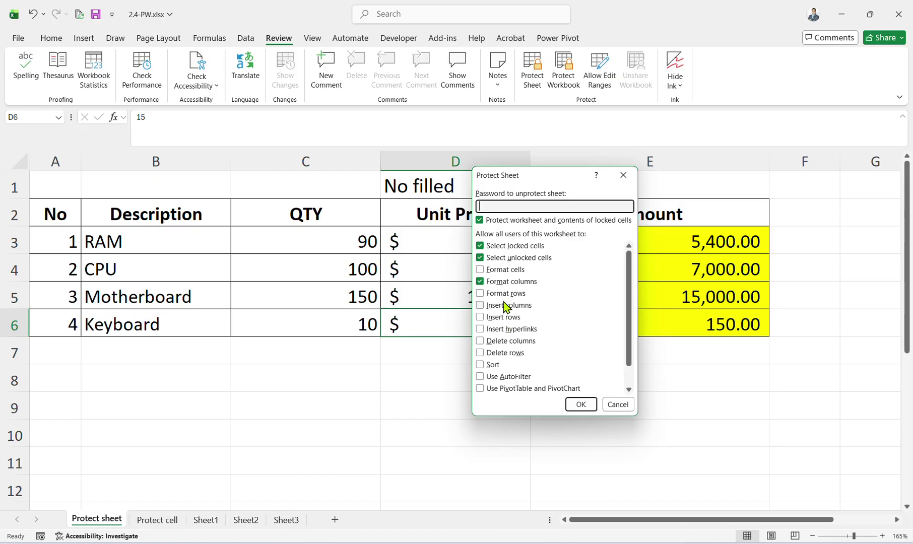
pyautogui.click(603, 408)
pyautogui.click(564, 70)
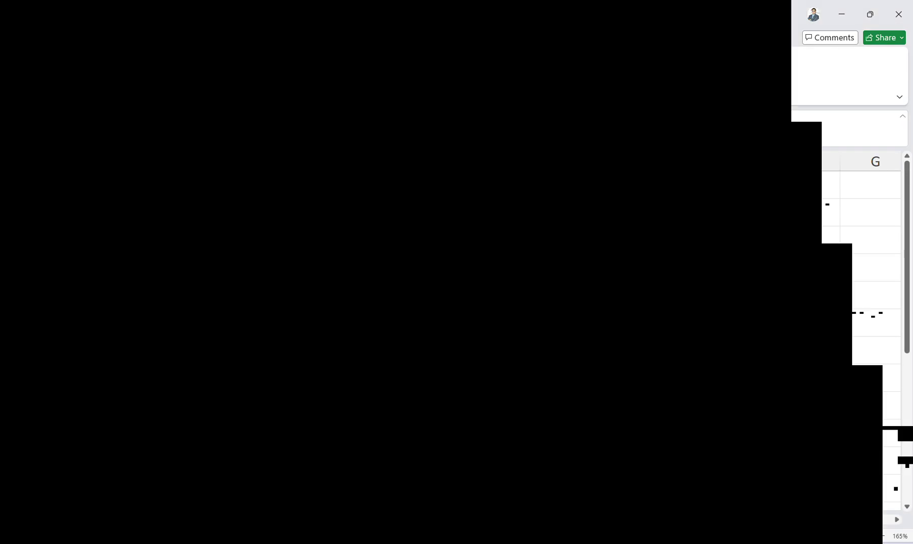
pyautogui.click(595, 315)
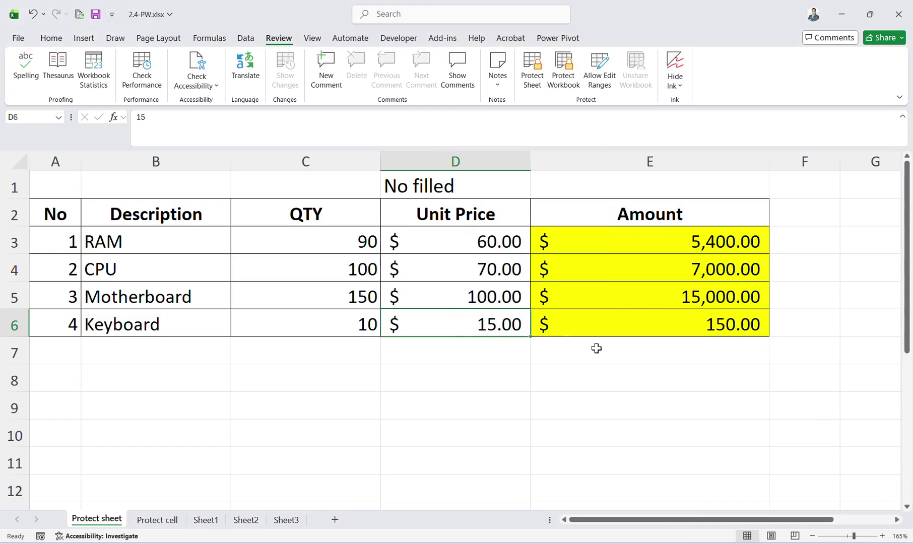
# Reopen Protect Sheet and allow users to format cells.
pyautogui.click(535, 83)
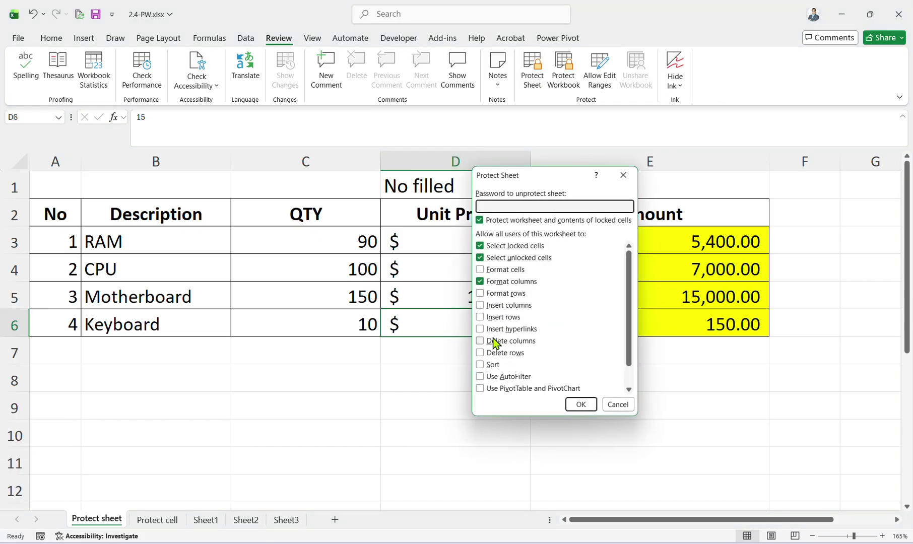
pyautogui.scroll(-1, 502, 382)
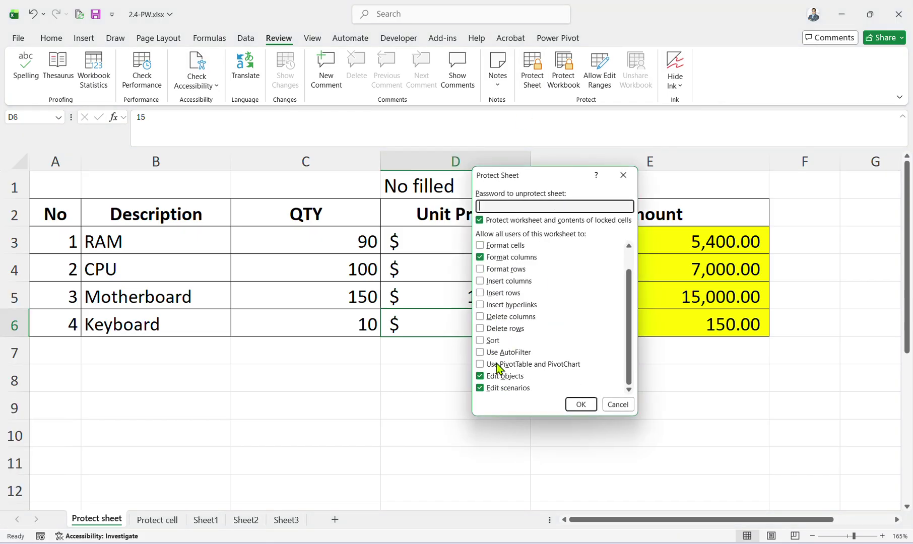
pyautogui.scroll(1, 504, 373)
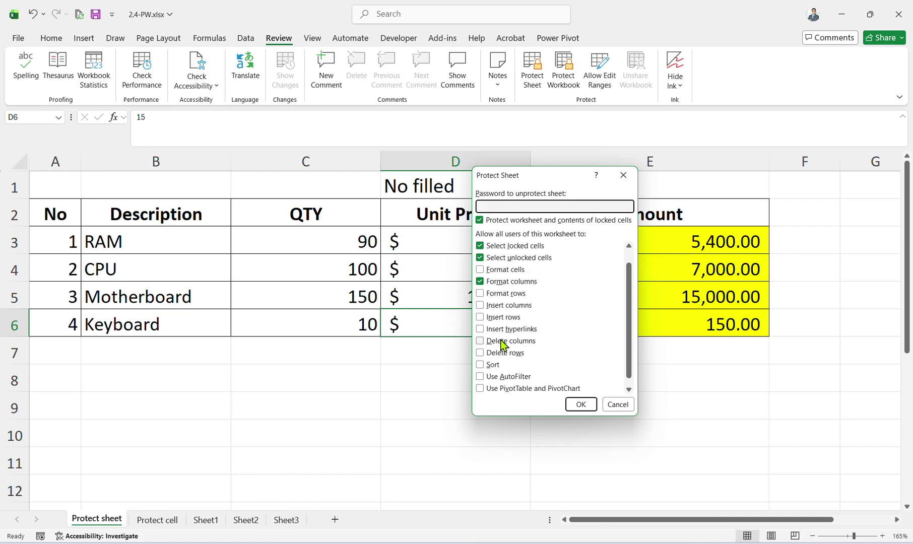
pyautogui.click(488, 272)
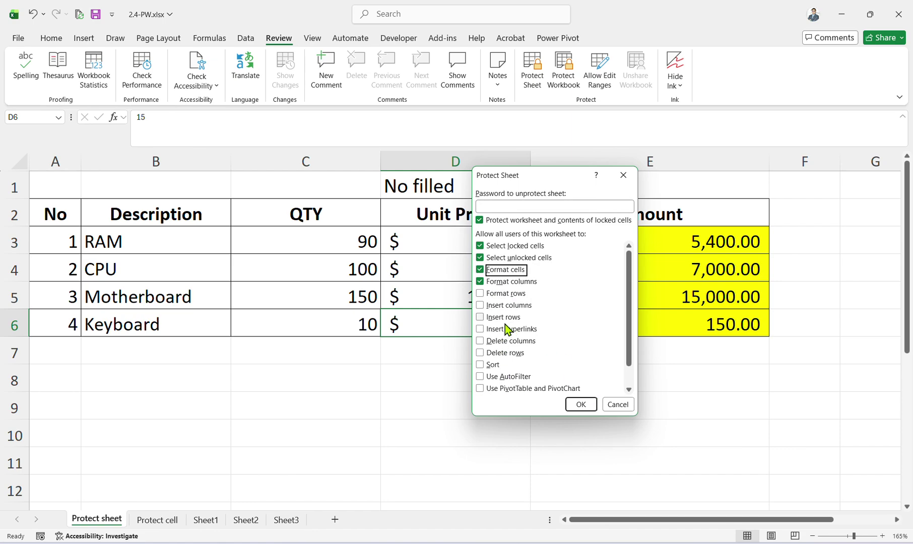
pyautogui.click(487, 267)
pyautogui.click(488, 270)
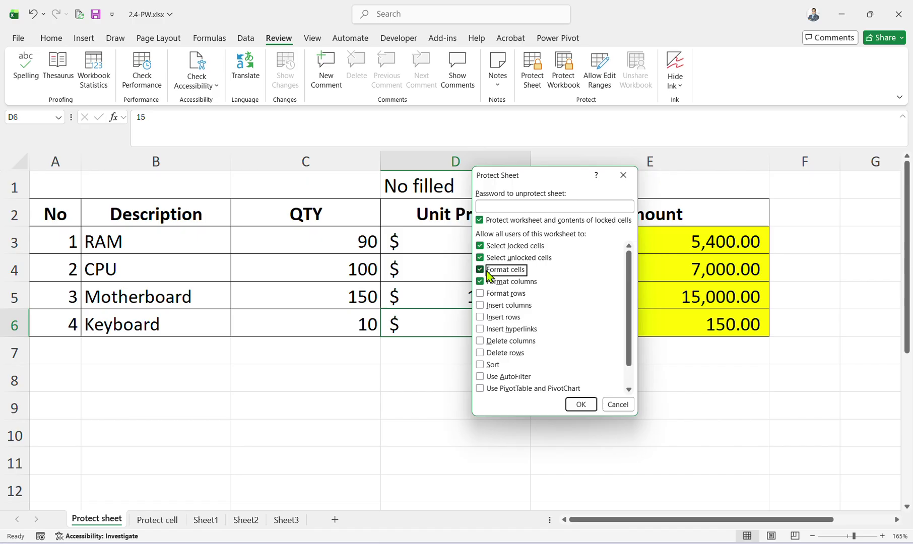
pyautogui.scroll(-1, 491, 332)
# Also allow sorting, AutoFilter, PivotTables and deleting rows, then apply with a password.
pyautogui.click(490, 344)
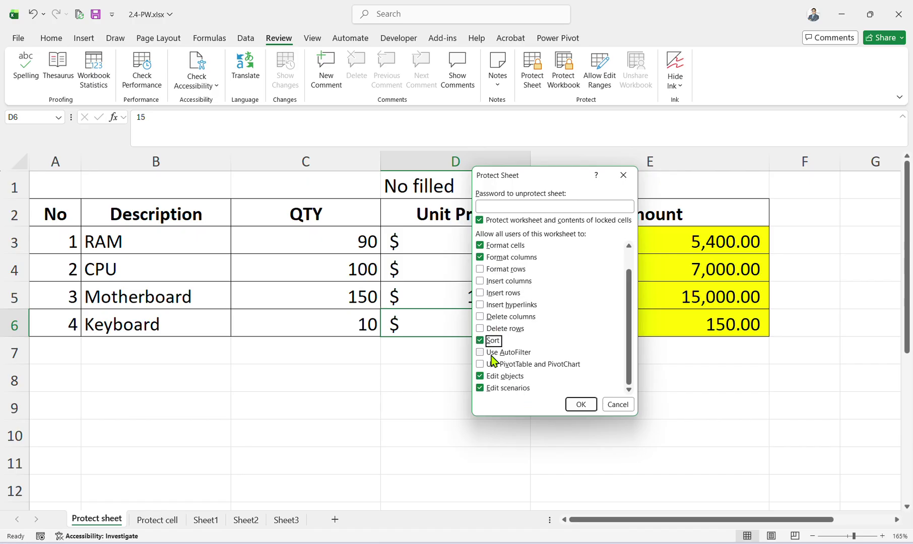
pyautogui.click(490, 344)
pyautogui.click(490, 343)
pyautogui.click(492, 352)
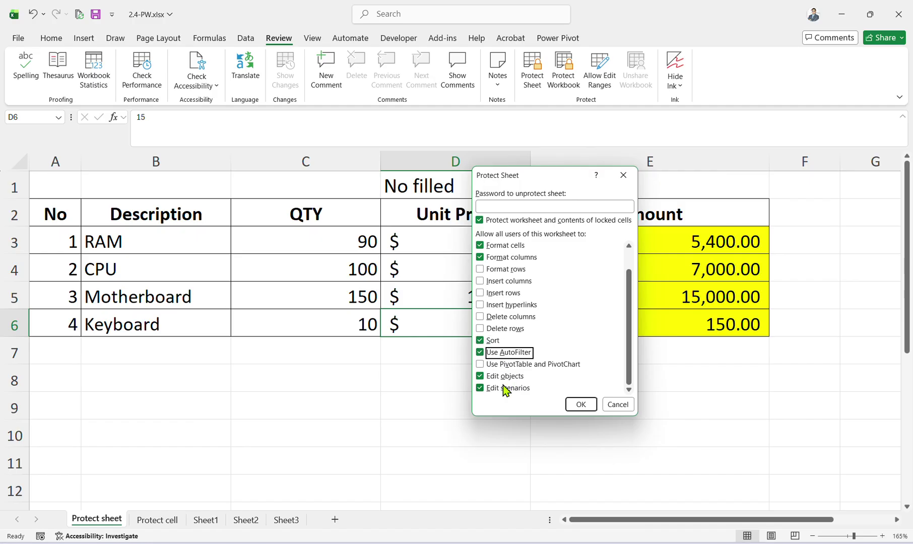
pyautogui.click(492, 364)
pyautogui.click(489, 329)
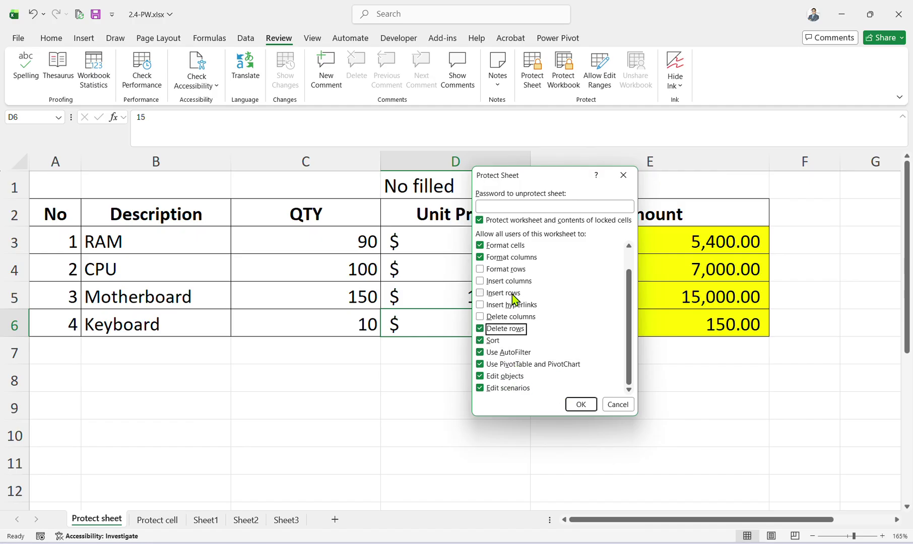
pyautogui.scroll(1, 512, 310)
pyautogui.click(535, 205)
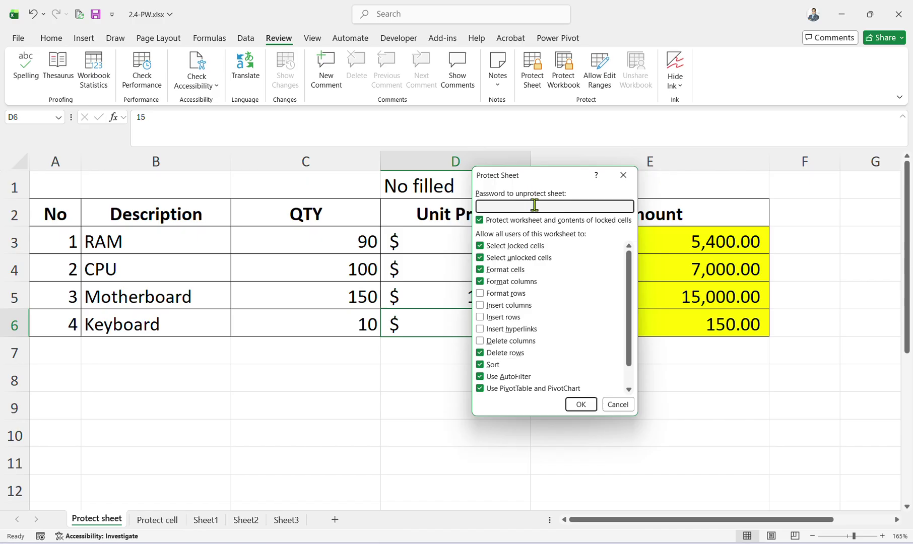
pyautogui.click(581, 404)
# Confirm the sheet password, then copy unit prices D4:D5 into Sheet3 and undo the paste.
pyautogui.write('12')
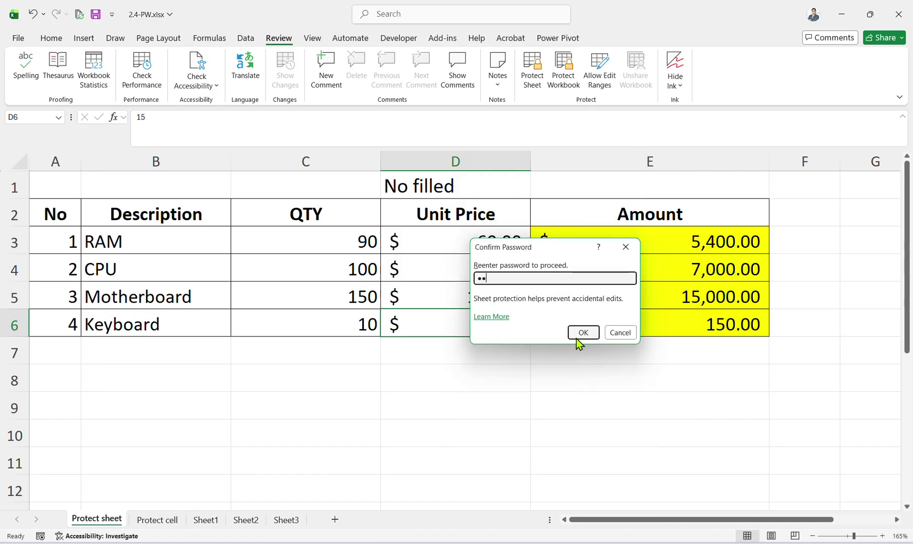
pyautogui.click(574, 330)
pyautogui.moveTo(460, 270); pyautogui.dragTo(465, 296)
pyautogui.hotkey('ctrl', 'c')
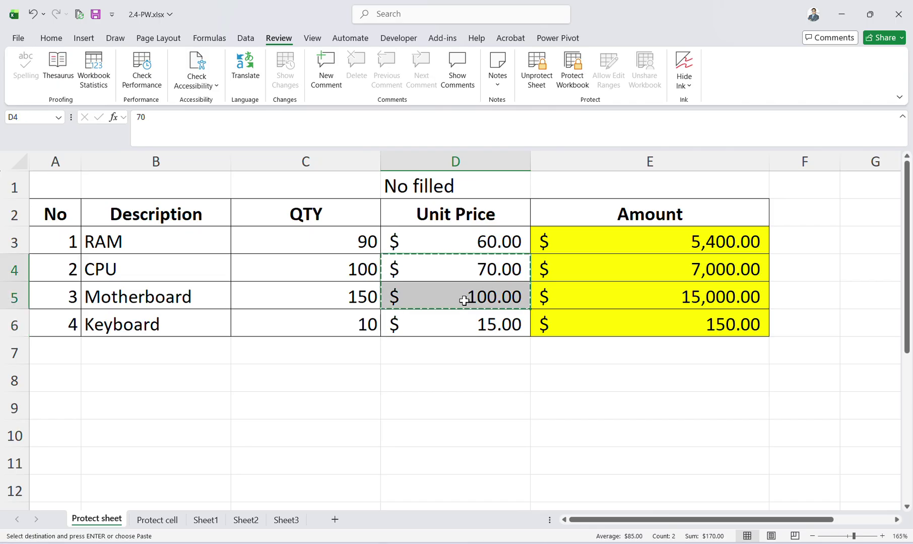
pyautogui.click(285, 521)
pyautogui.hotkey('ctrl', 'v')
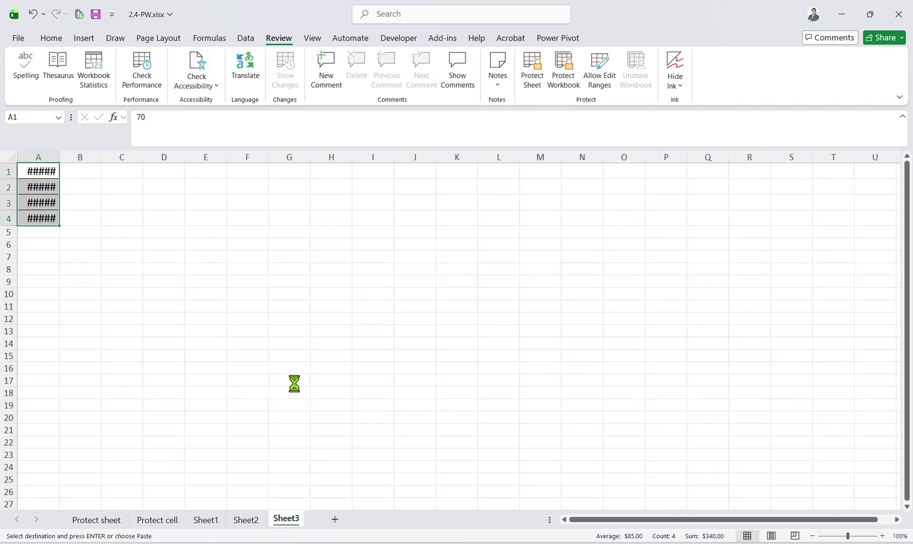
pyautogui.hotkey('ctrl', 'z')
# On the Protect sheet, try editing the CPU unit price in D4 and dismiss the protection warning.
pyautogui.click(96, 520)
pyautogui.click(396, 302)
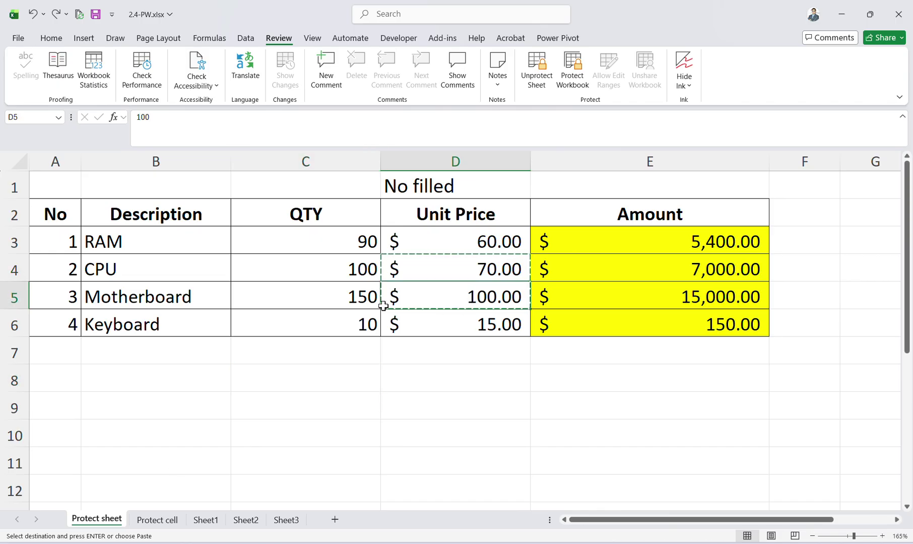
pyautogui.press('Escape')
pyautogui.click(320, 252)
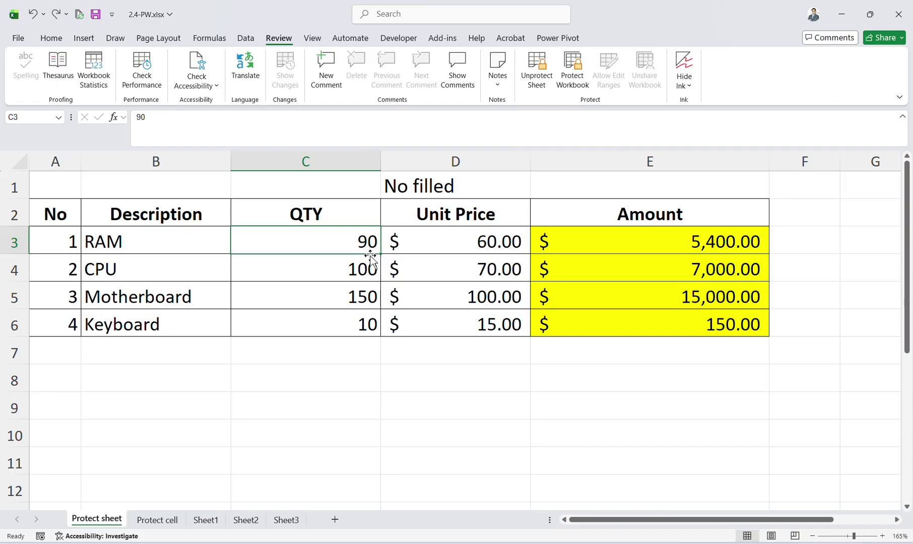
pyautogui.click(405, 278)
pyautogui.doubleClick(402, 272)
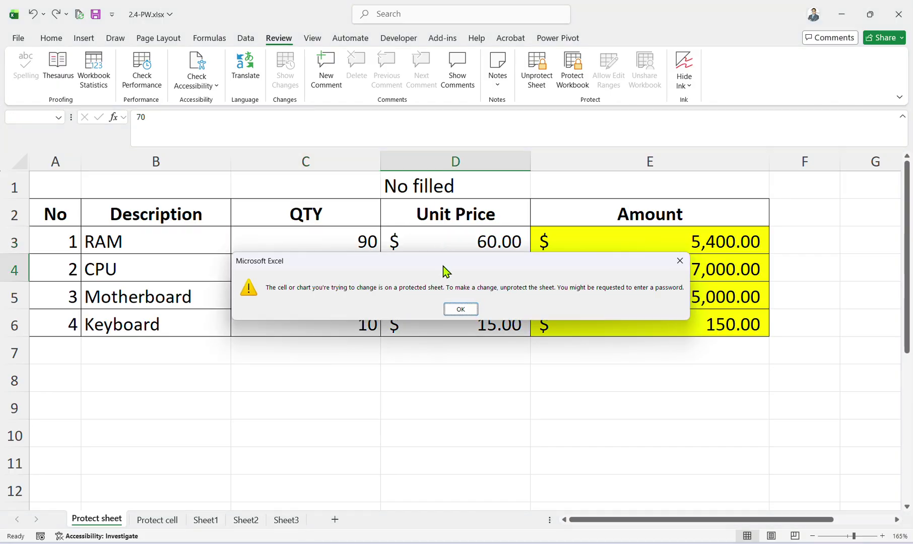
pyautogui.click(451, 308)
# Try editing the RAM price in D3 and the price in D5, dismissing each protection warning.
pyautogui.click(458, 239)
pyautogui.doubleClick(458, 239)
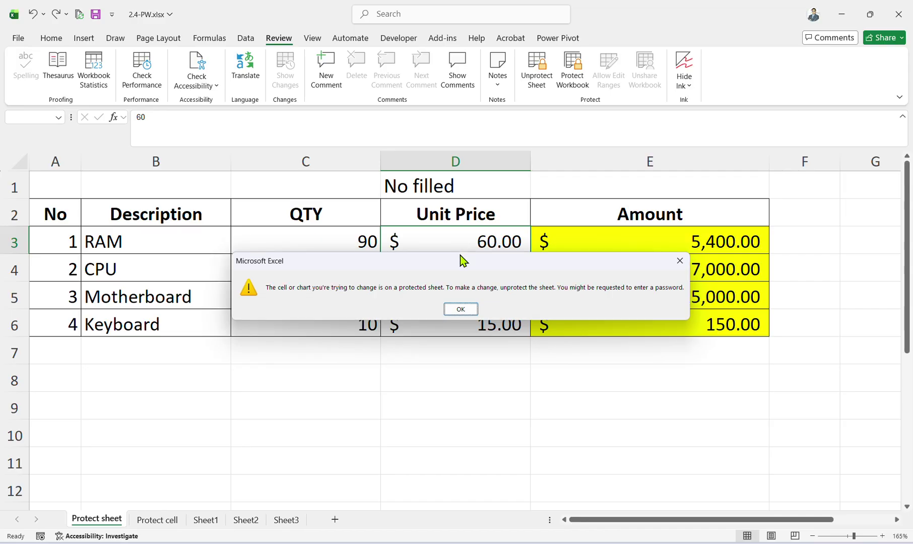
pyautogui.click(461, 306)
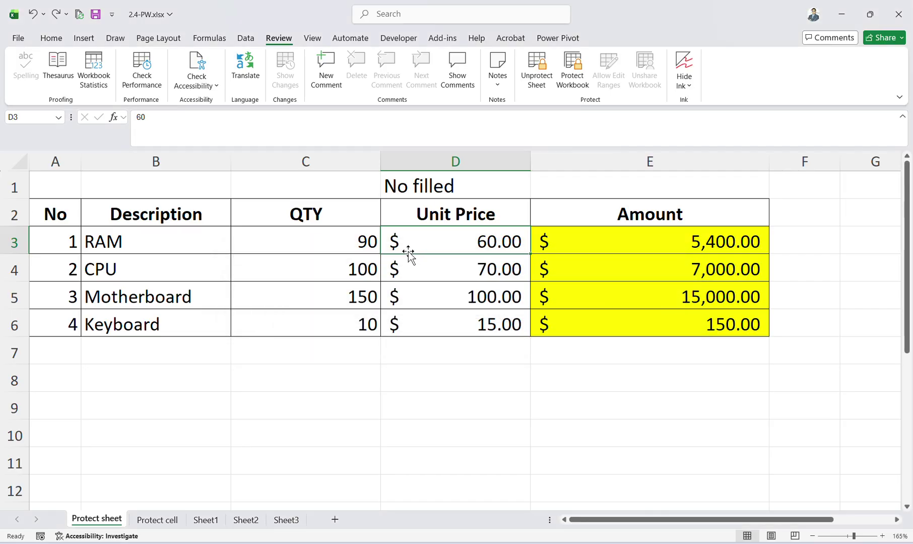
pyautogui.press('Down')
pyautogui.press('Down')
pyautogui.press('F2')
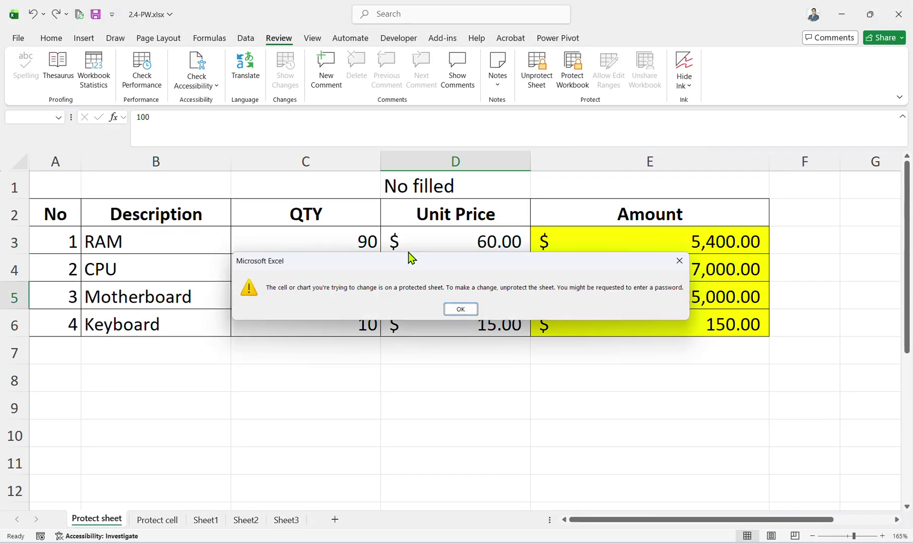
pyautogui.click(460, 309)
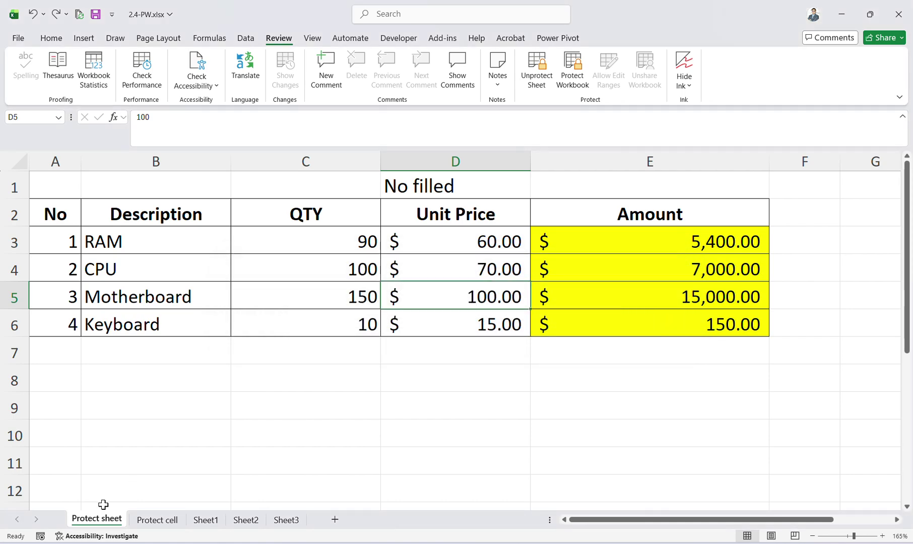
# On the Protect cell sheet, enter 'rr' in C4 and 'rere' in D7.
pyautogui.click(157, 519)
pyautogui.click(207, 238)
pyautogui.click(210, 224)
pyautogui.write('rr')
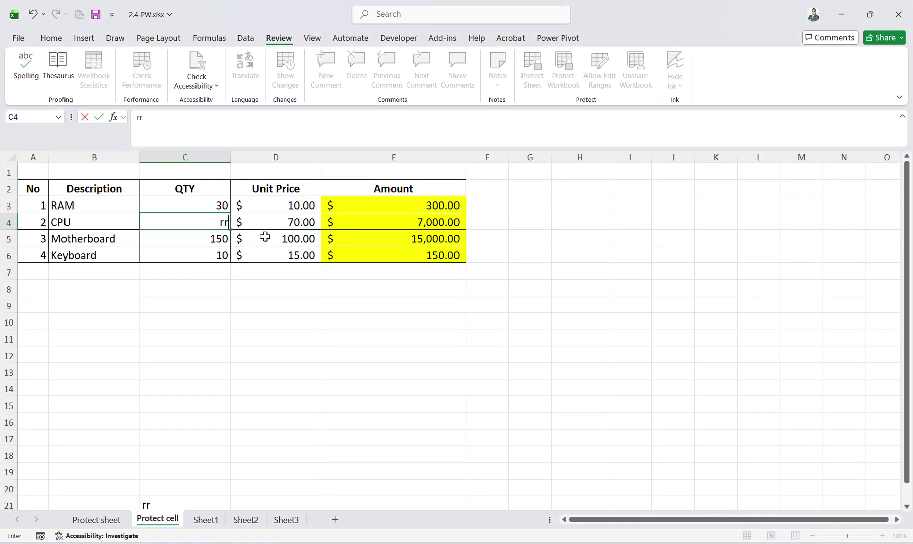
pyautogui.click(276, 267)
pyautogui.write('rere')
pyautogui.click(262, 373)
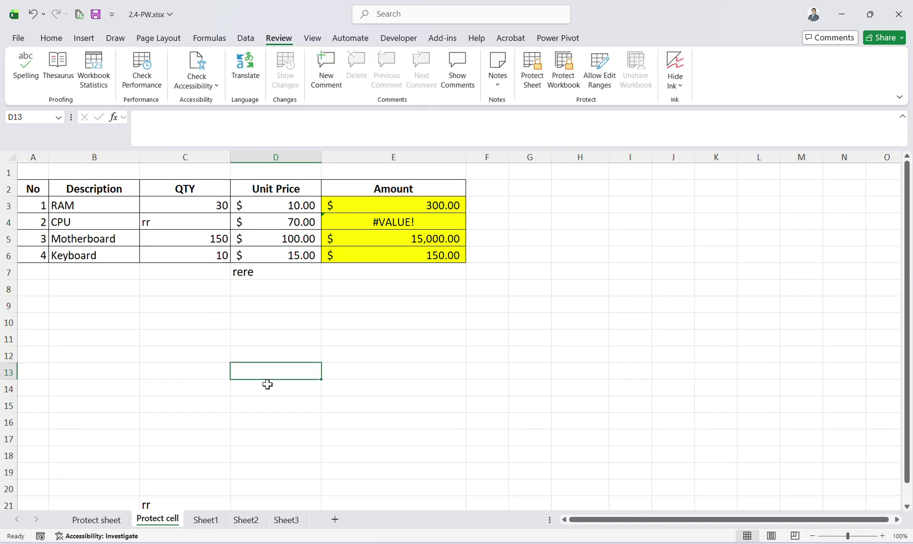
# Undo both entries, restoring C4 to 100, and move to the Sheet2 claim form.
pyautogui.hotkey('ctrl', 'z')
pyautogui.click(276, 385)
pyautogui.hotkey('ctrl', 'z')
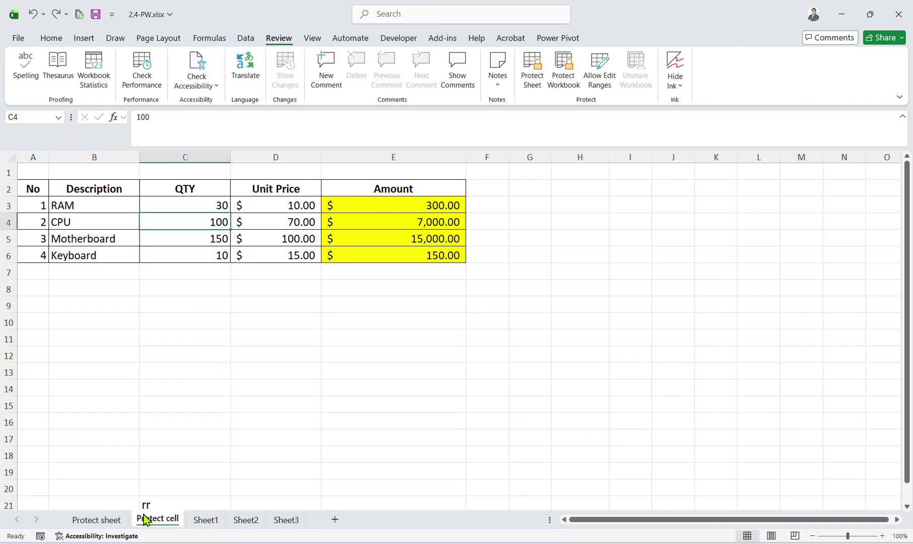
pyautogui.click(96, 519)
pyautogui.click(245, 519)
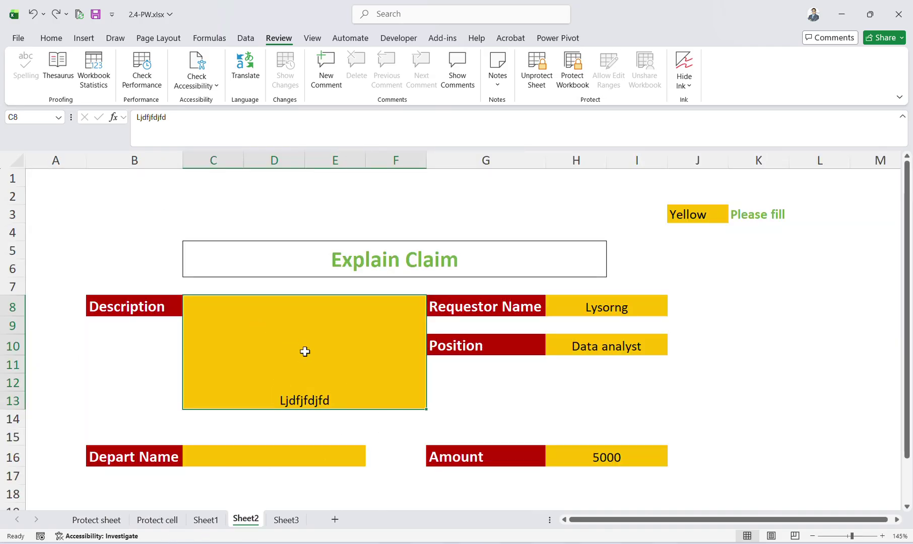
# Select cells around the claim form, including G9, B10, the Description label B8 and box C8.
pyautogui.click(502, 322)
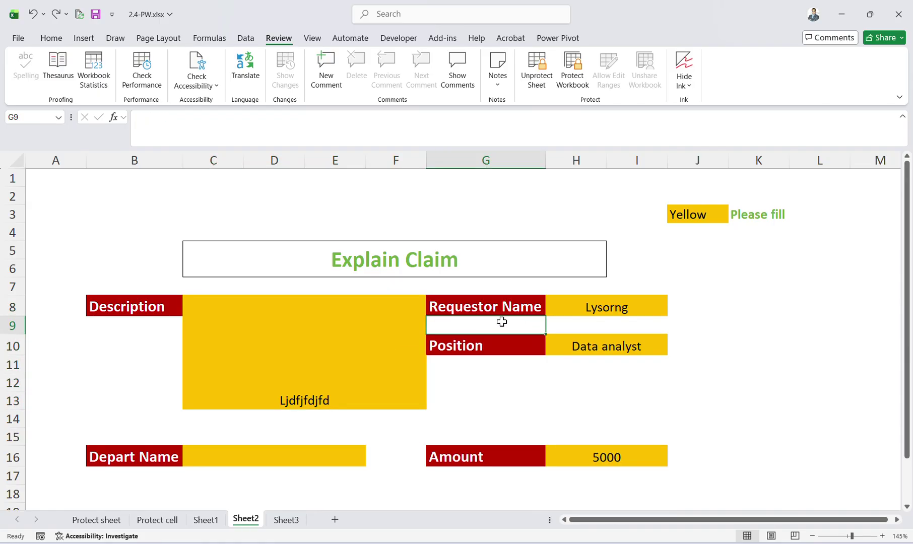
pyautogui.click(348, 383)
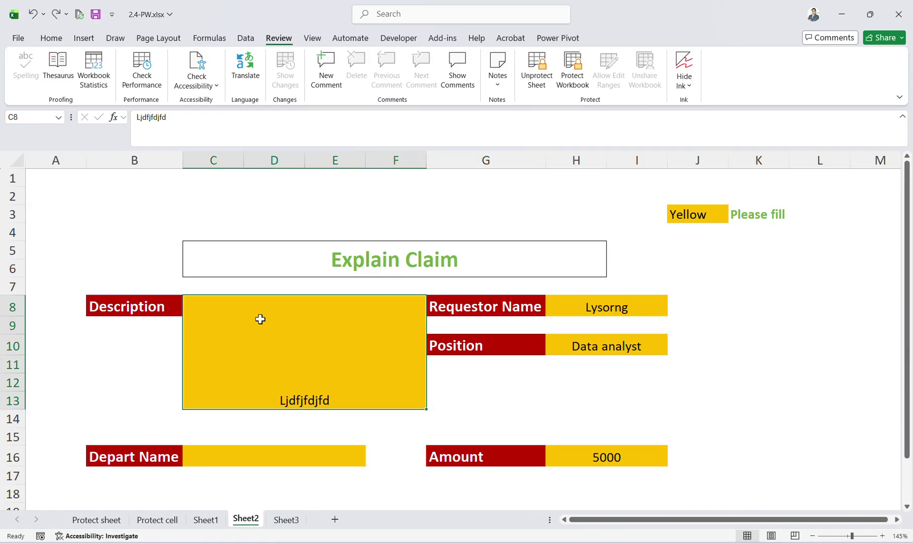
pyautogui.click(134, 346)
pyautogui.click(139, 302)
pyautogui.click(267, 310)
pyautogui.click(129, 307)
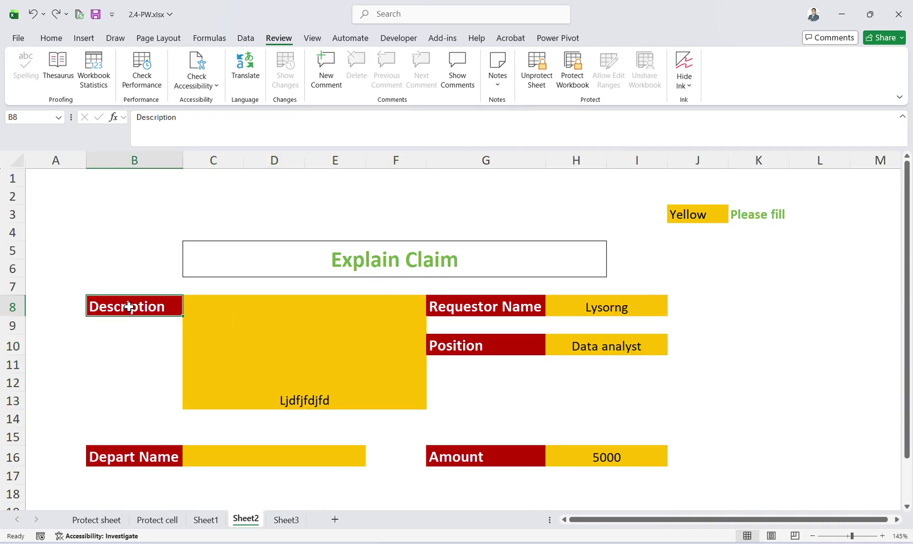
pyautogui.click(298, 371)
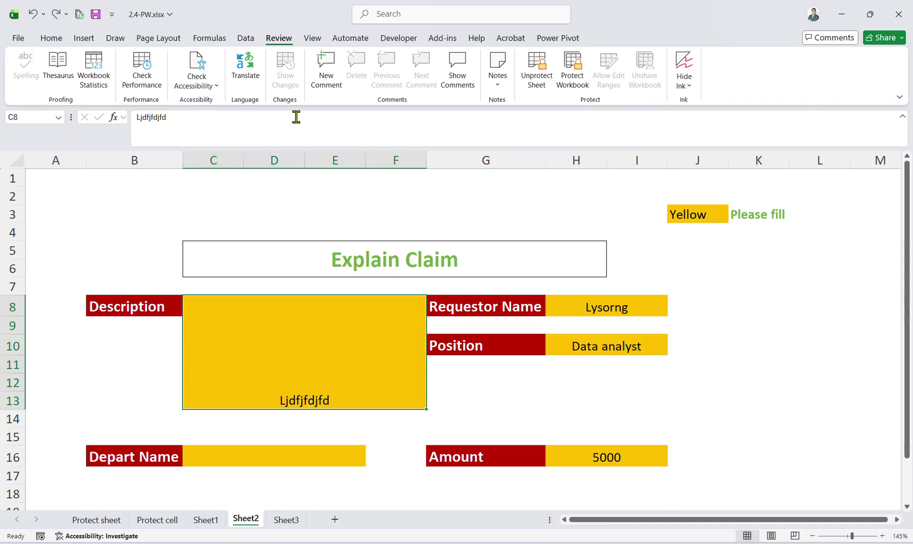
# Attempt to unprotect Sheet2 with a password and dismiss the incorrect-password error.
pyautogui.click(536, 73)
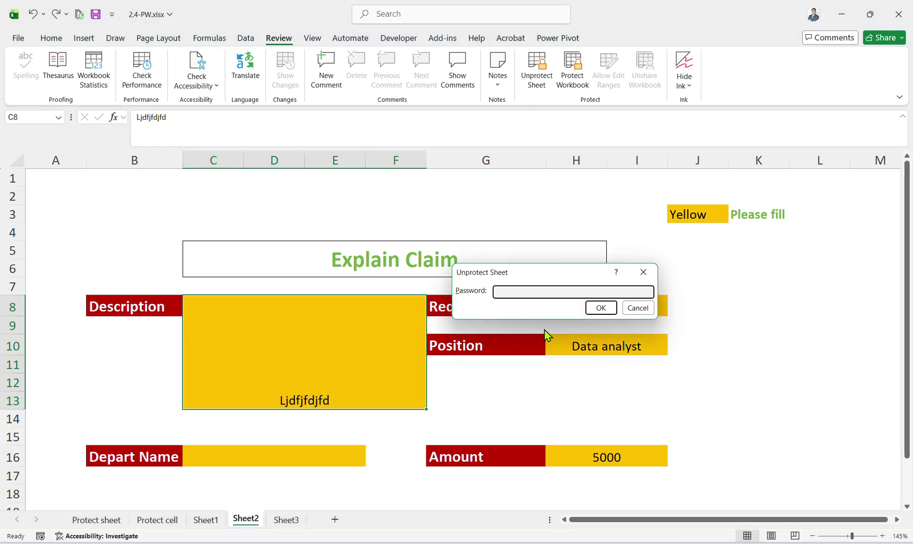
pyautogui.write('1')
pyautogui.click(599, 308)
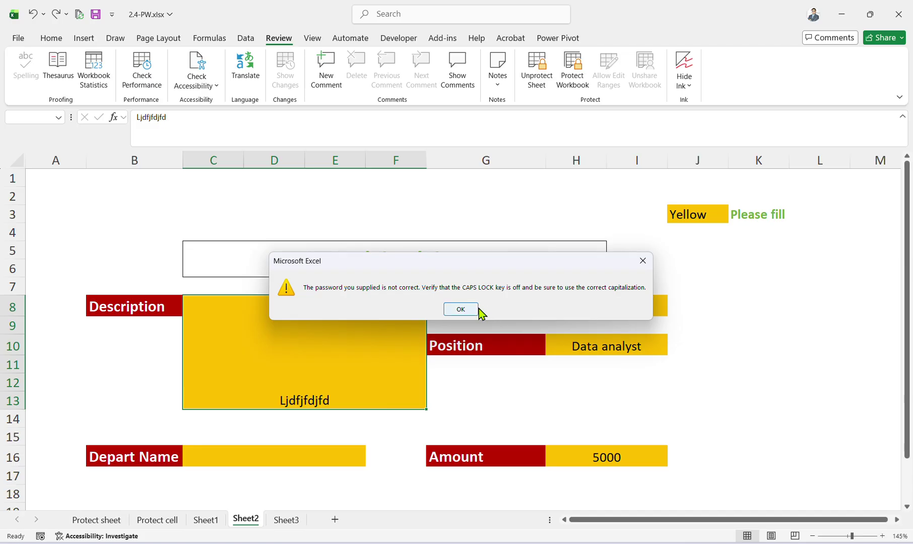
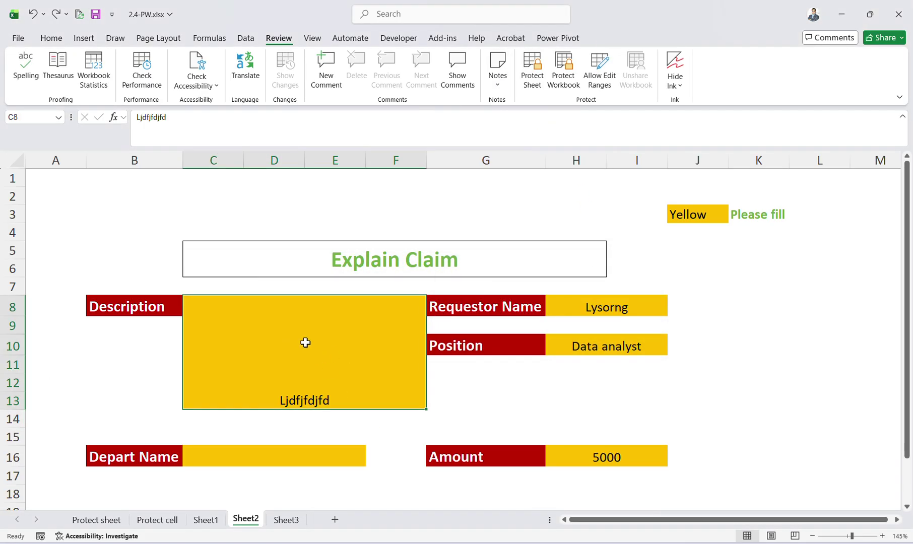
# Middle-align the text in merged box C8 and confirm it is unlocked in Protection settings.
pyautogui.click(51, 38)
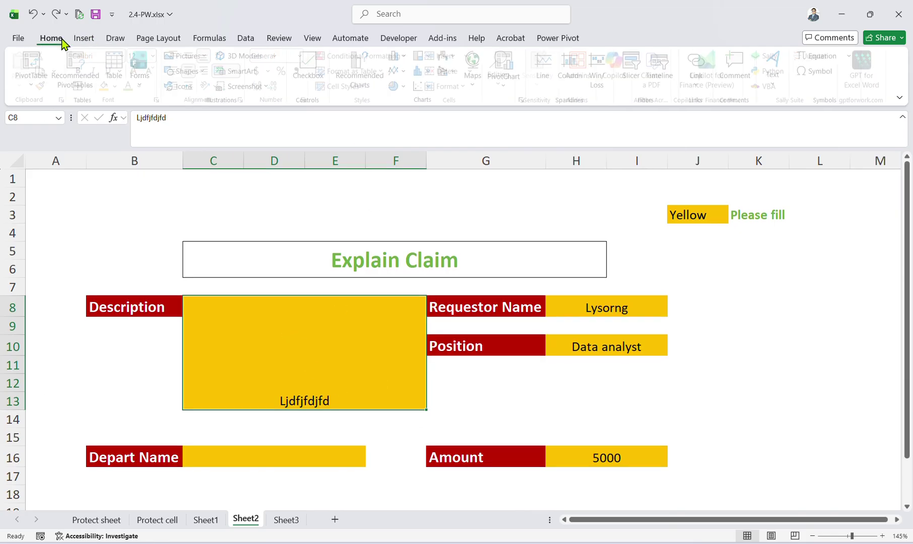
pyautogui.click(195, 57)
pyautogui.click(393, 421)
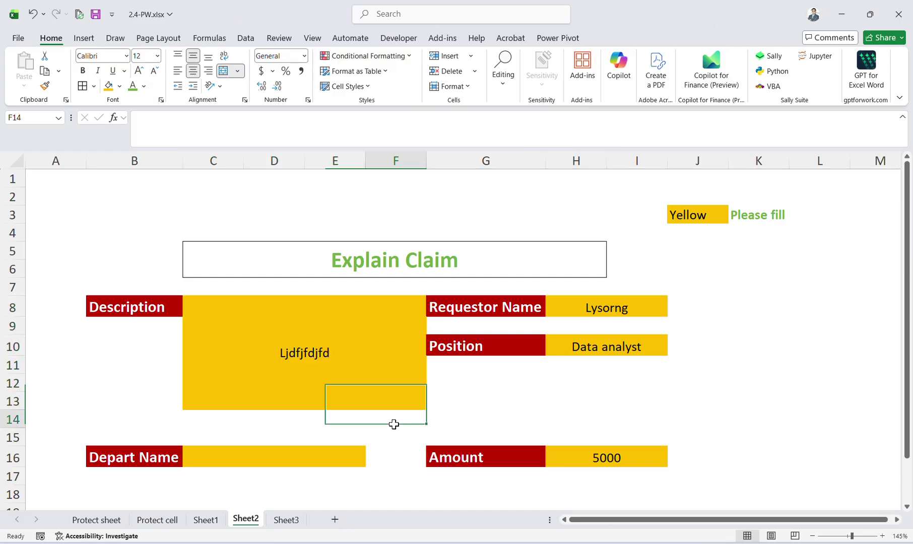
pyautogui.click(301, 326)
pyautogui.hotkey('ctrl', '1')
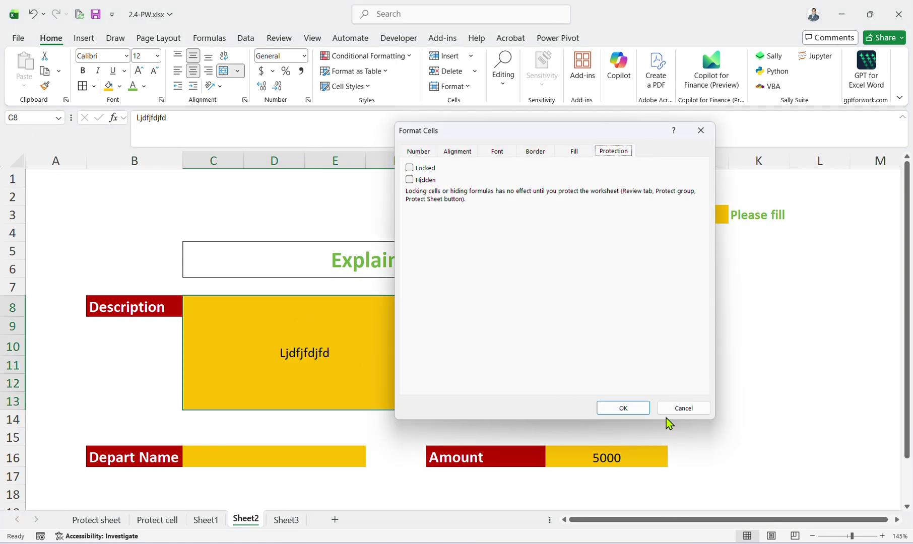
pyautogui.click(675, 409)
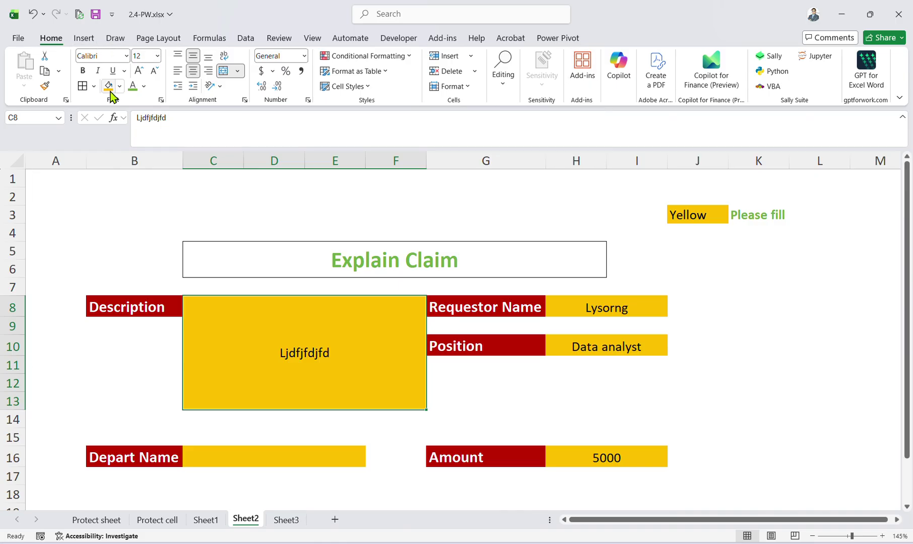
# Check that the Description label B8 is still Locked, cancelling without changes.
pyautogui.click(138, 298)
pyautogui.click(180, 383)
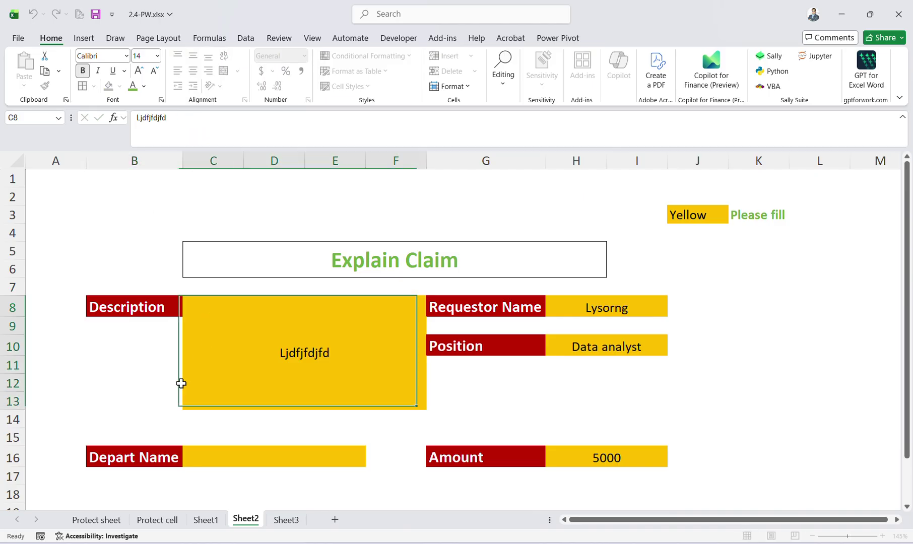
pyautogui.click(132, 312)
pyautogui.hotkey('ctrl', '1')
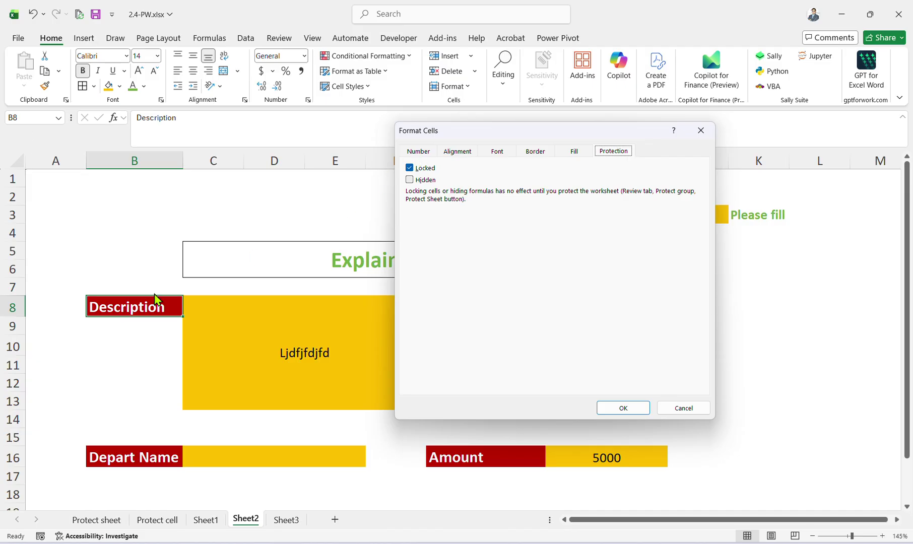
pyautogui.click(675, 409)
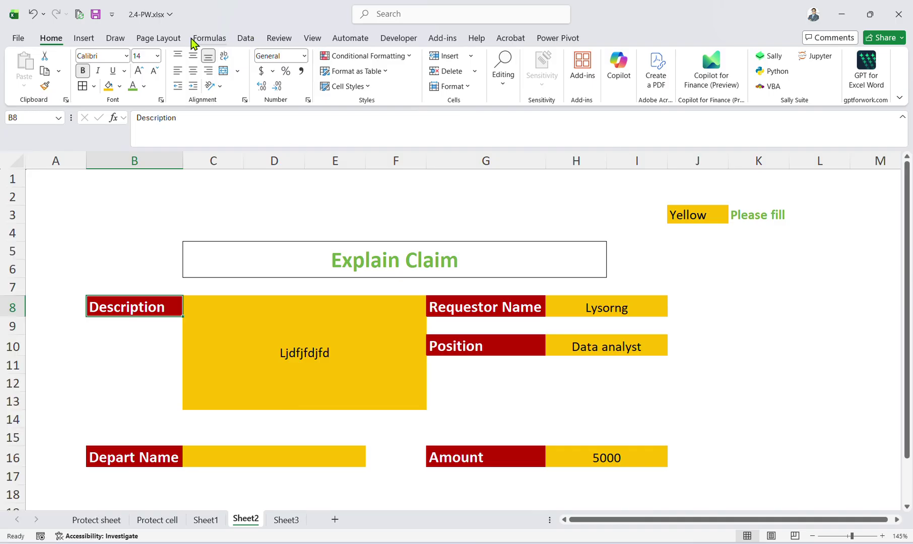
pyautogui.click(313, 38)
# Protect Sheet2 with a password, entering and confirming it.
pyautogui.click(254, 39)
pyautogui.click(279, 38)
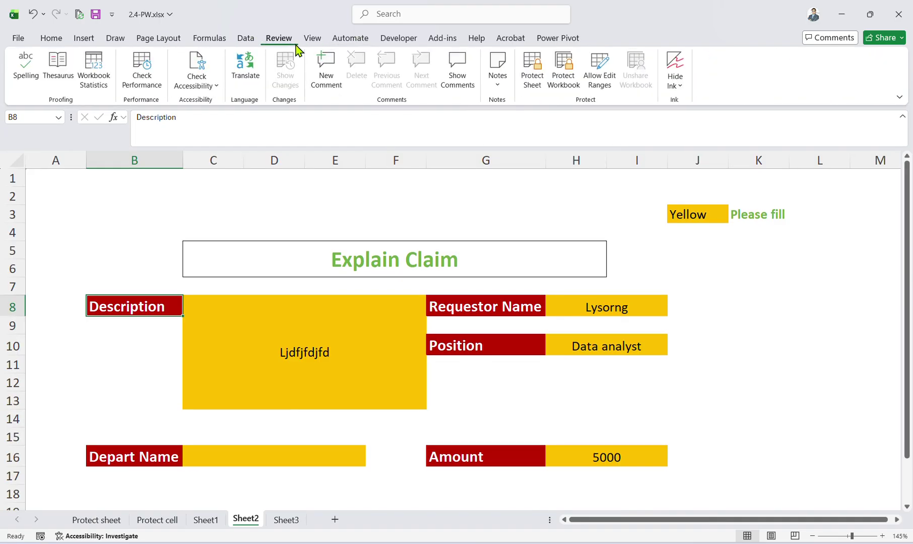
pyautogui.click(532, 73)
pyautogui.write('1')
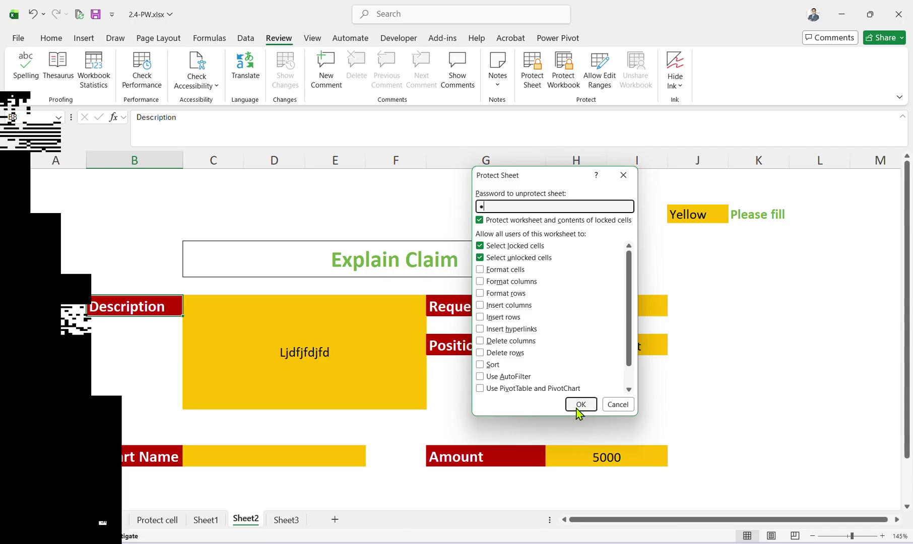
pyautogui.click(582, 405)
pyautogui.click(584, 332)
# Test protection by typing in the description box and trying to edit the locked Description label.
pyautogui.click(265, 358)
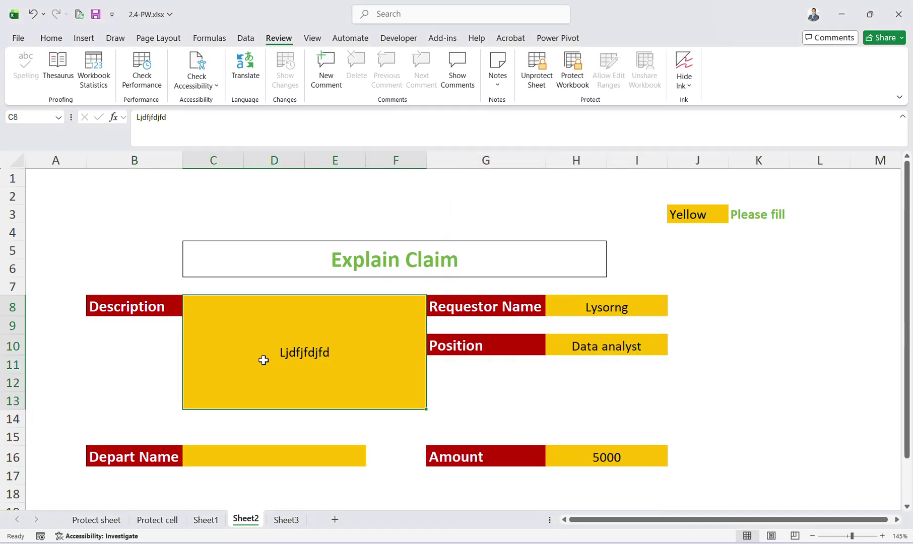
pyautogui.write('445454545')
pyautogui.doubleClick(146, 305)
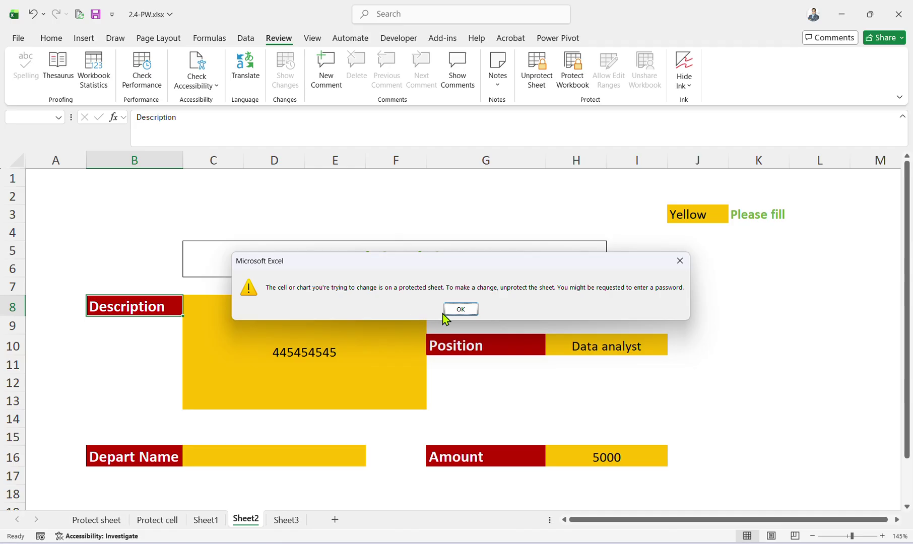
pyautogui.click(461, 309)
# Enter 344 into the unlocked description box.
pyautogui.click(330, 332)
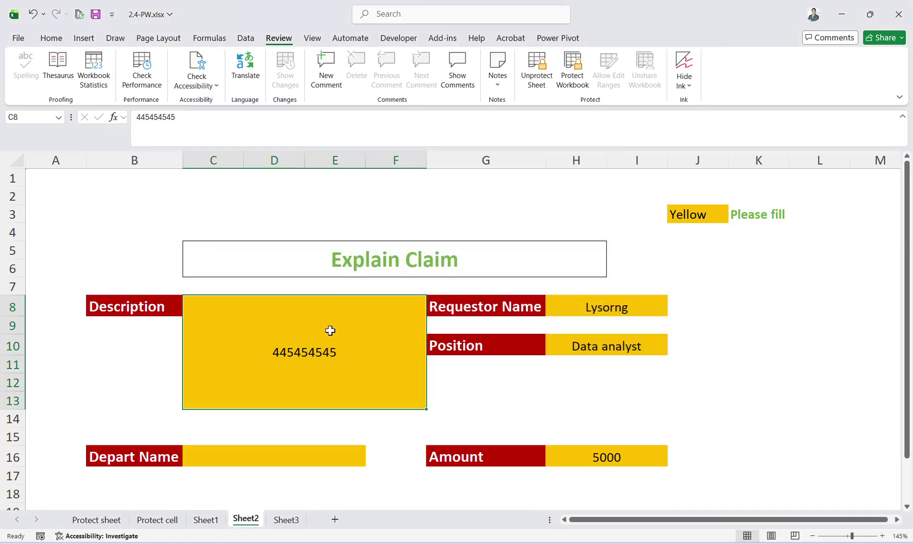
pyautogui.click(526, 304)
pyautogui.click(310, 328)
pyautogui.write('34')
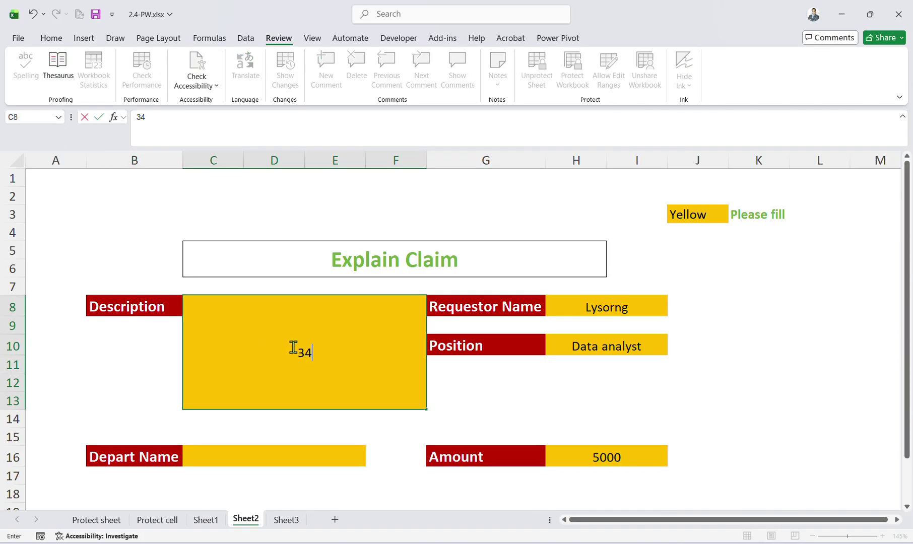
pyautogui.write('4')
pyautogui.click(349, 437)
# Select the form's input cells (amount, position, requestor name) and the Yellow legend to review them.
pyautogui.click(306, 461)
pyautogui.click(323, 387)
pyautogui.moveTo(584, 474); pyautogui.dragTo(596, 459)
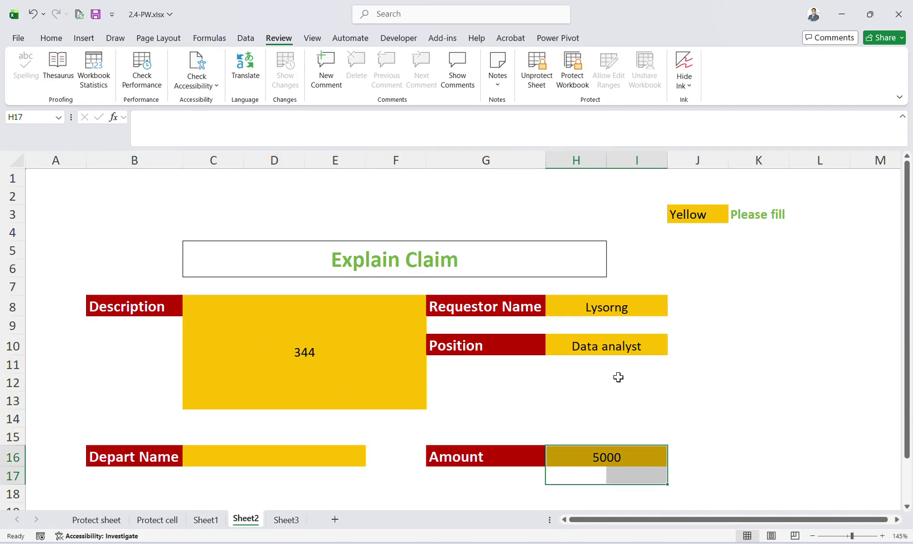
pyautogui.click(618, 346)
pyautogui.click(618, 306)
pyautogui.click(716, 209)
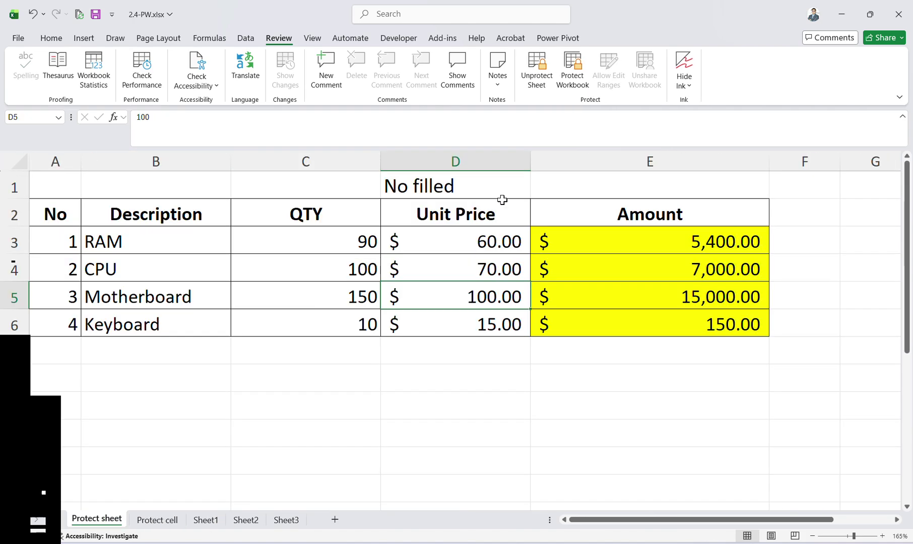
# Protect the workbook structure with a password.
pyautogui.click(577, 75)
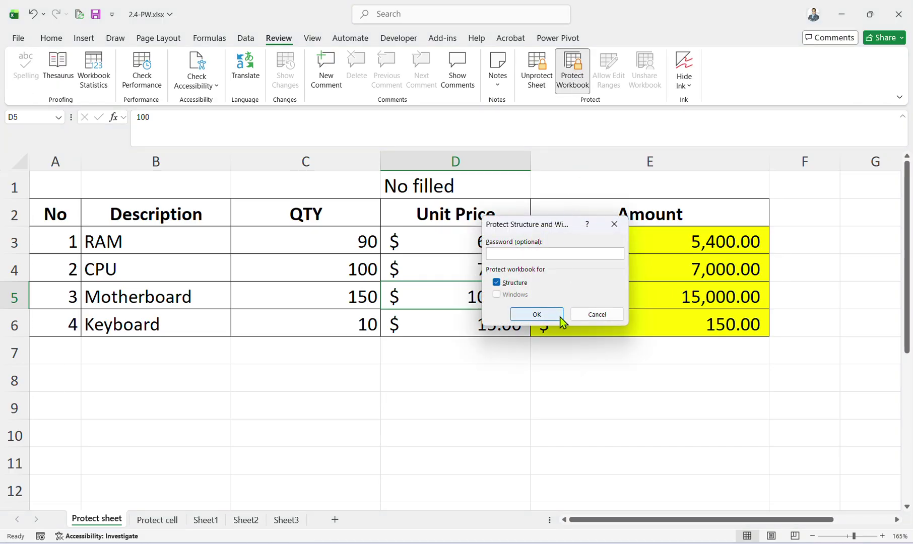
pyautogui.click(551, 317)
pyautogui.write('1')
pyautogui.click(564, 319)
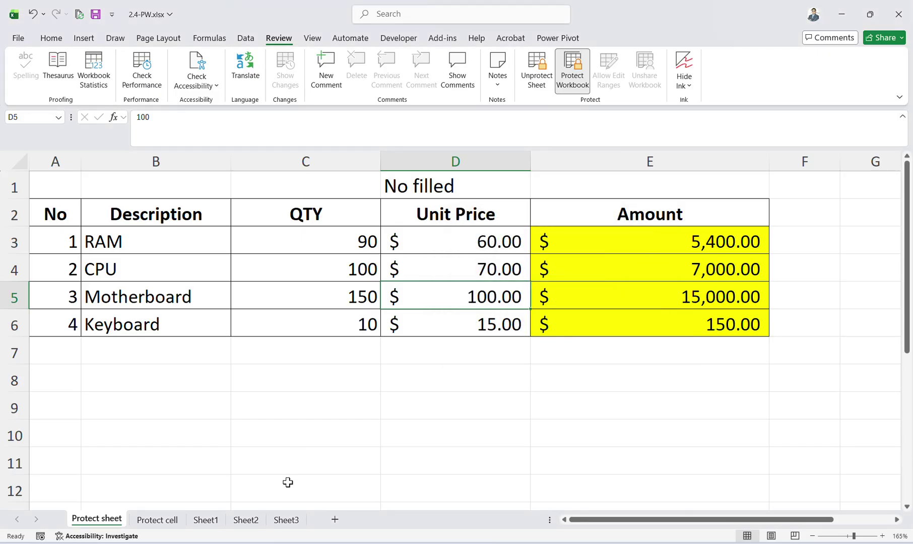
# Test entering 323 on Sheet1, then return to the Protect sheet tab.
pyautogui.click(206, 520)
pyautogui.write('323')
pyautogui.click(296, 346)
pyautogui.write('323')
pyautogui.click(384, 358)
pyautogui.click(166, 337)
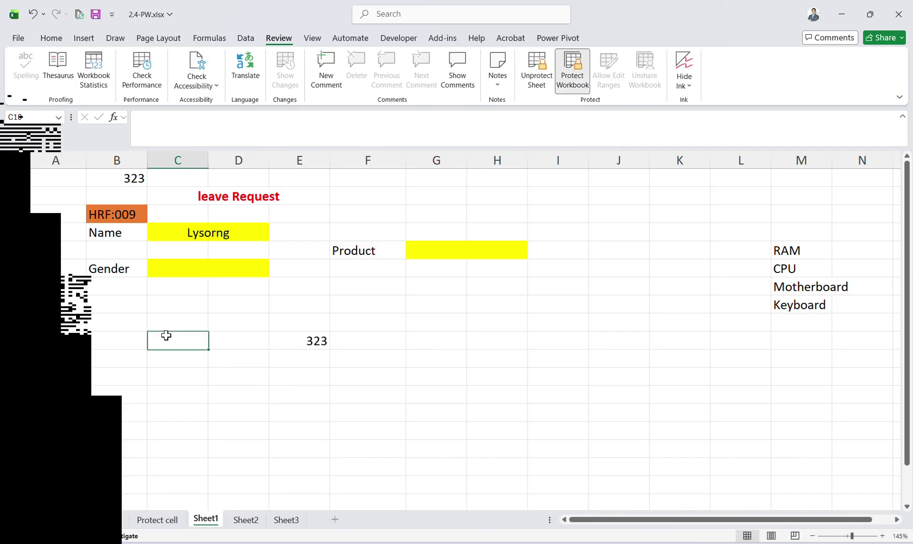
pyautogui.click(124, 520)
# Remove the workbook protection and unprotect the Protect sheet sheet using the password.
pyautogui.click(579, 68)
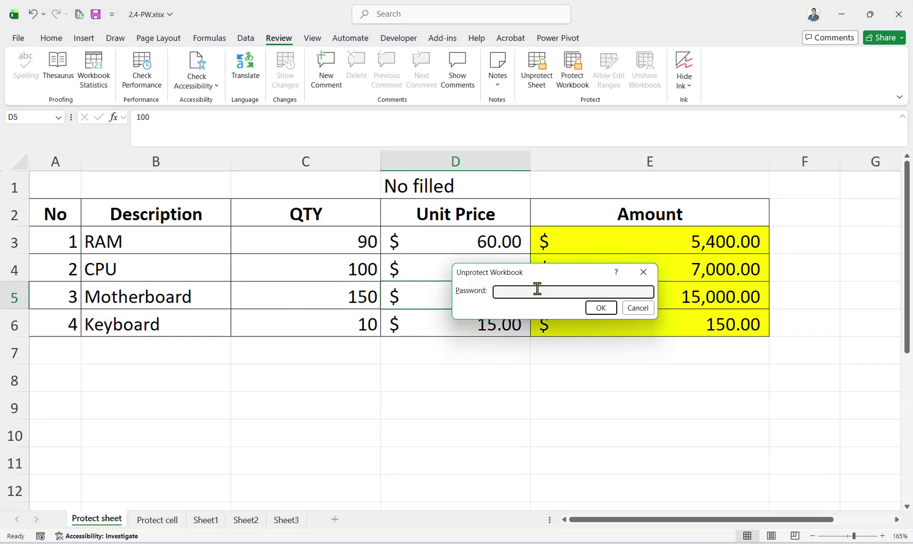
pyautogui.write('1')
pyautogui.click(596, 307)
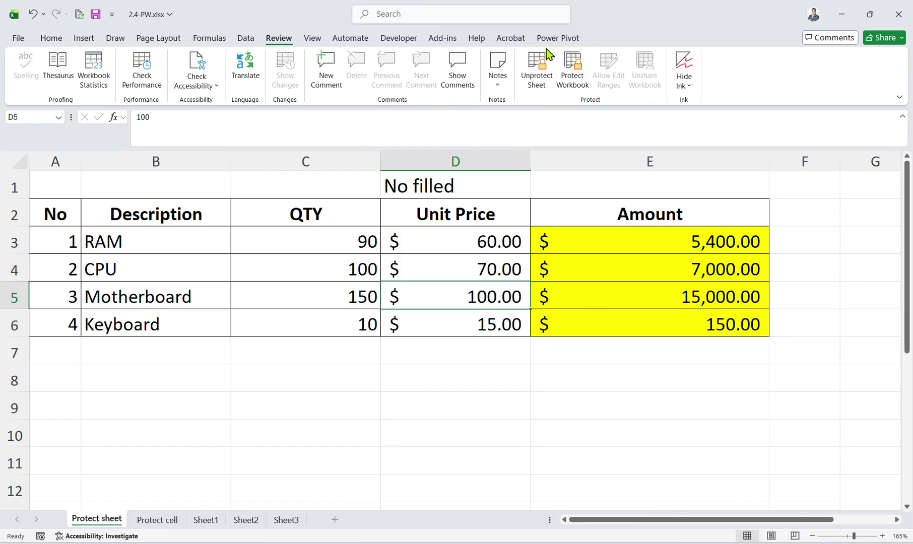
pyautogui.click(549, 71)
pyautogui.write('1')
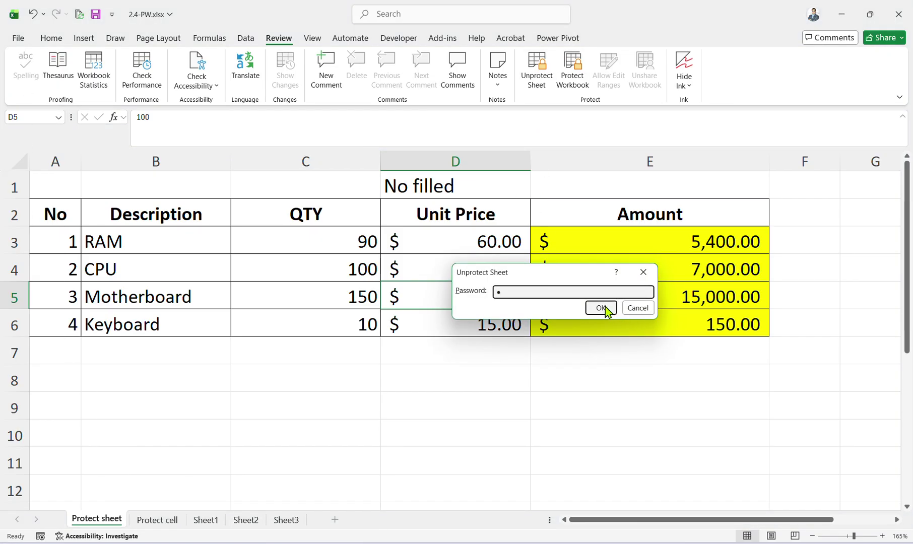
pyautogui.click(601, 308)
pyautogui.click(476, 272)
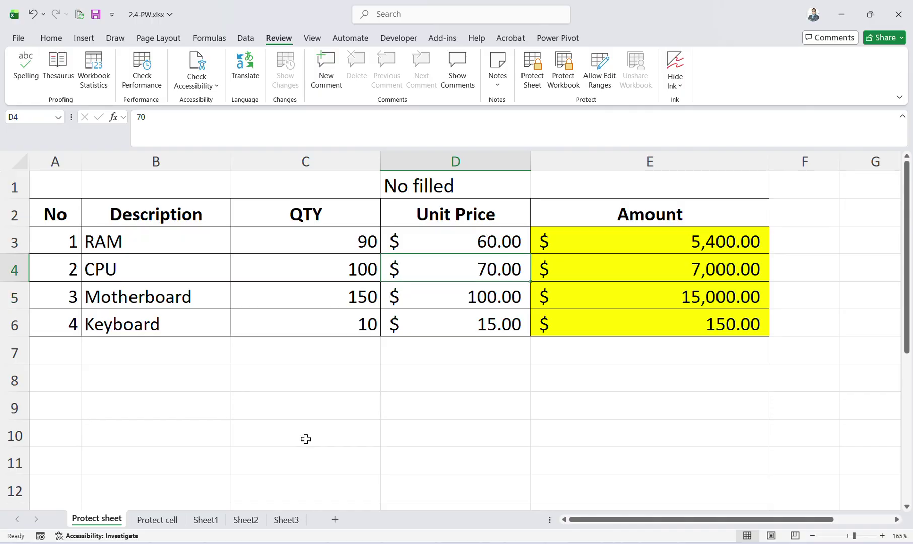
# Find page 8 'Protect workbook, Worksheet' in the Edge training PDF, then restore down the window.
pyautogui.hotkey('alt', 'Tab')
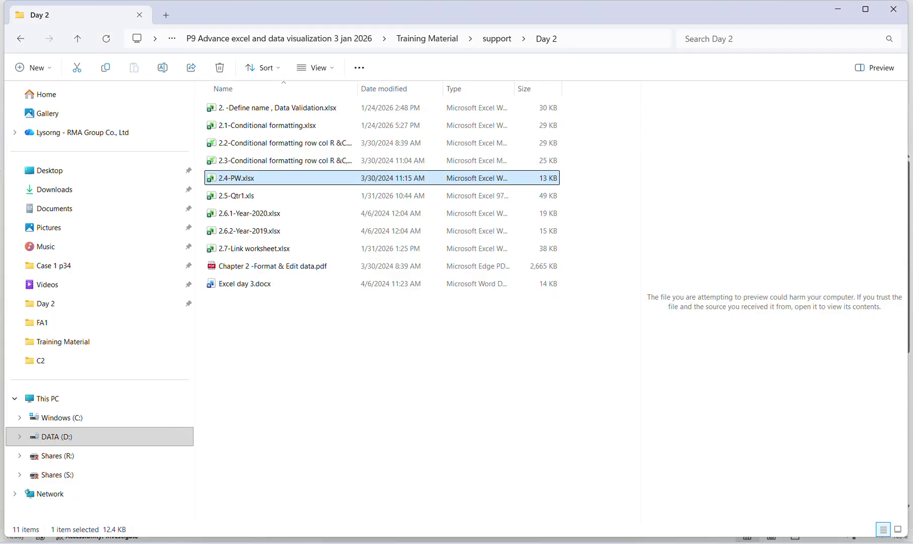
pyautogui.hotkey('alt', 'Tab')
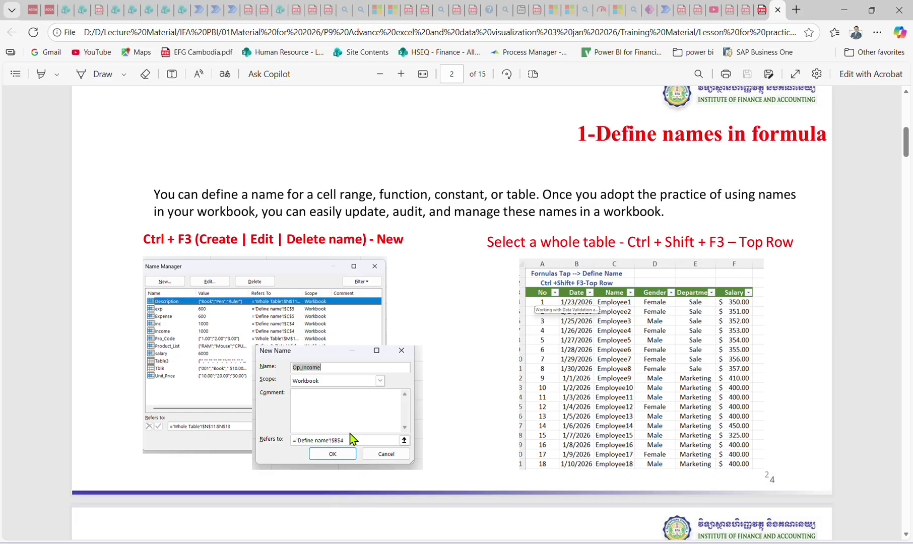
pyautogui.scroll(-15, 351, 439)
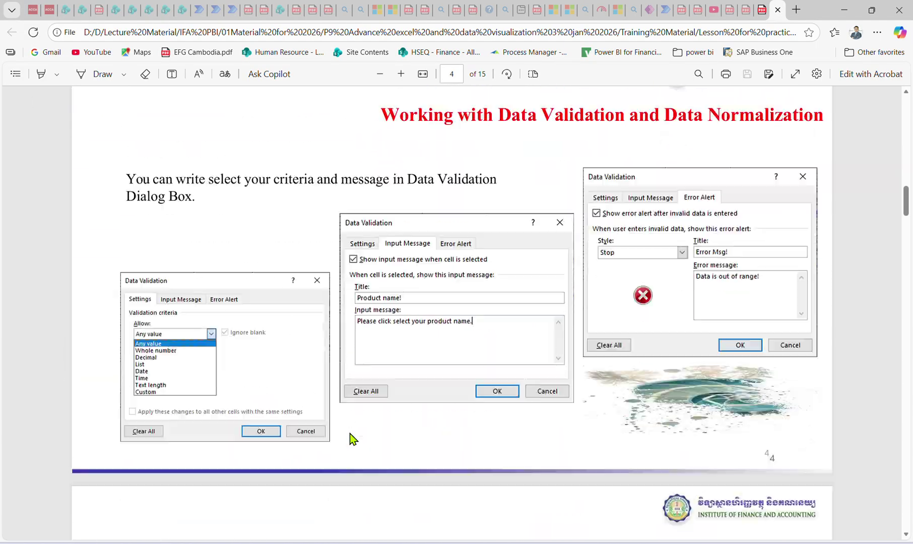
pyautogui.scroll(-20, 351, 439)
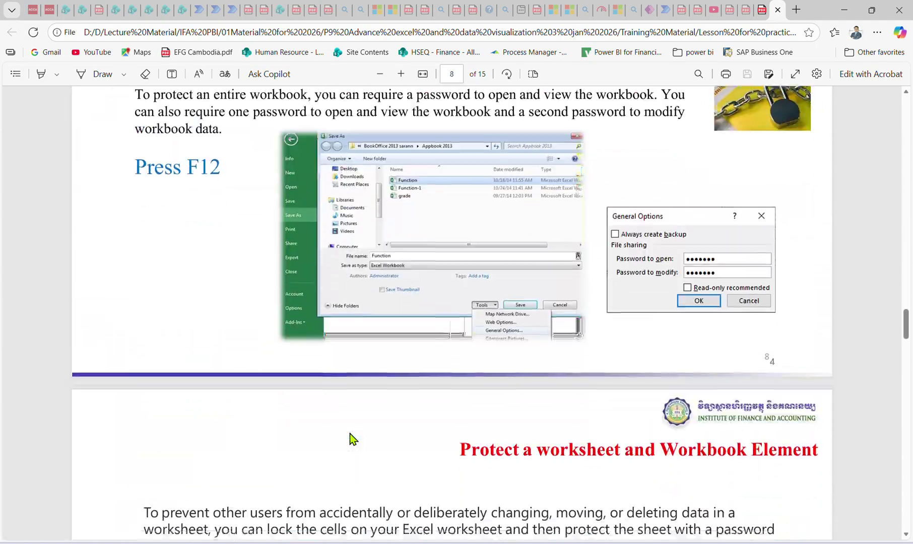
pyautogui.scroll(-7, 351, 439)
pyautogui.scroll(9, 351, 439)
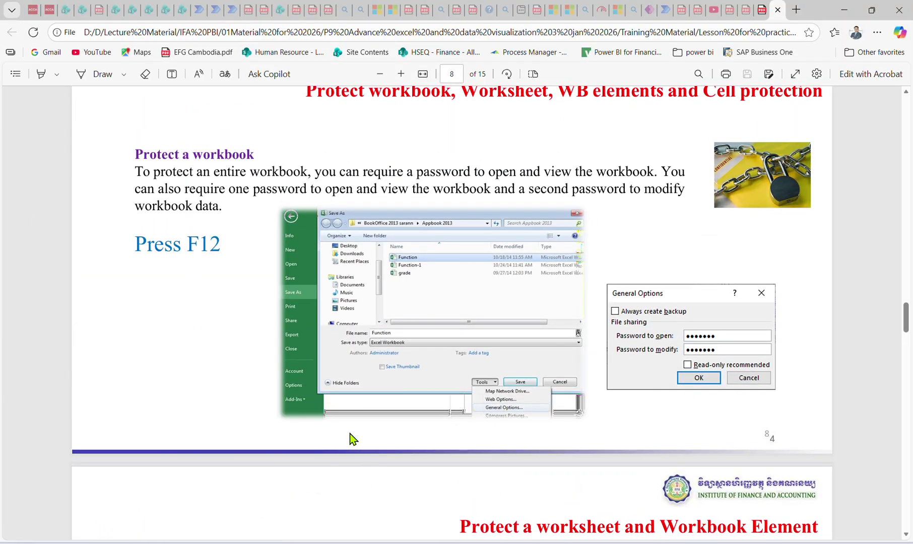
pyautogui.scroll(1, 346, 438)
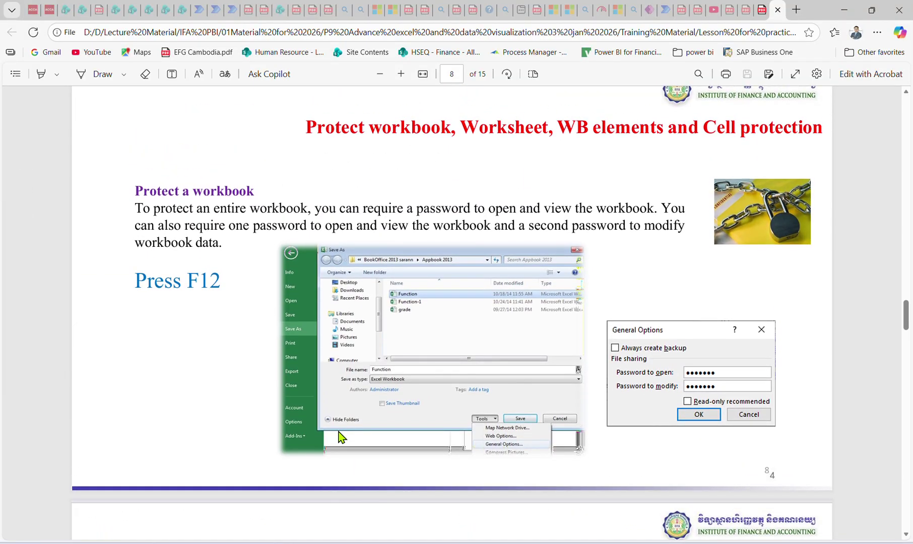
pyautogui.click(871, 9)
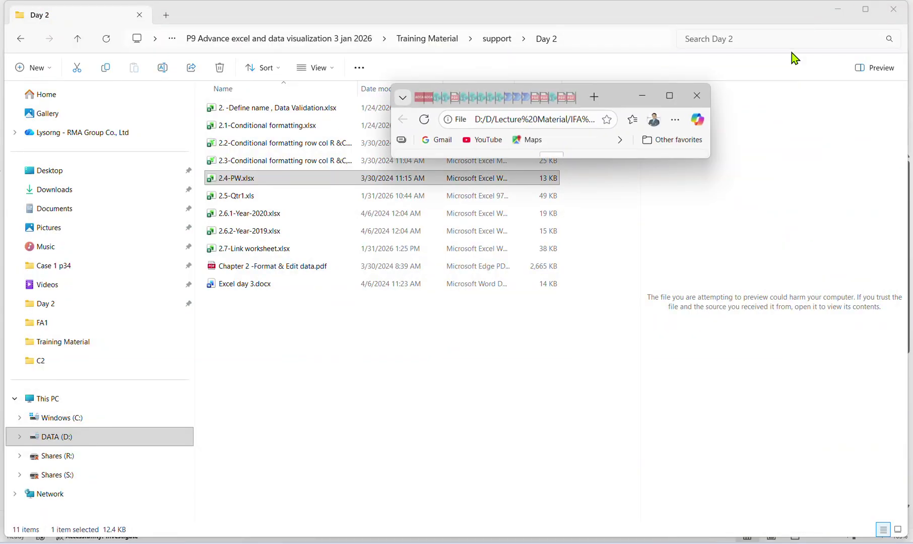
# Minimize Edge and open 2.4-PW.xlsx from the Day 2 folder.
pyautogui.click(669, 96)
pyautogui.click(837, 9)
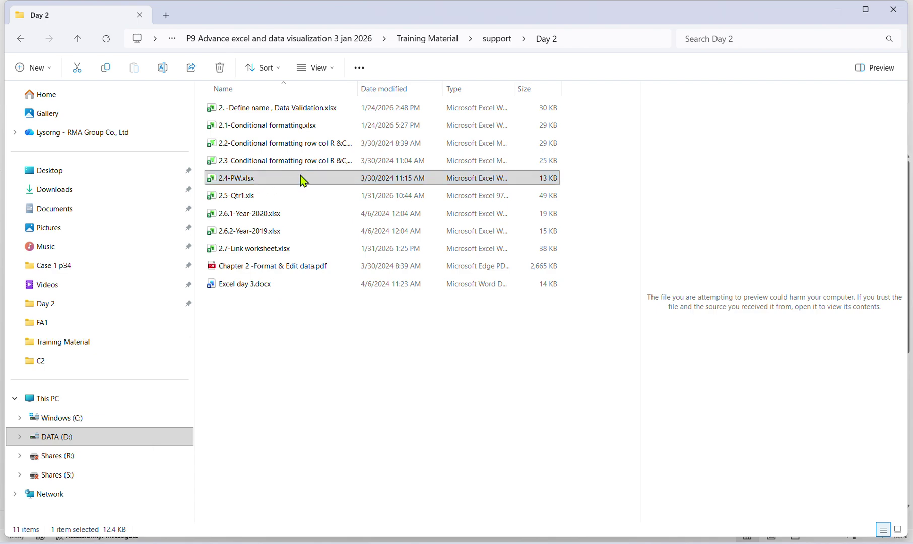
pyautogui.rightClick(264, 177)
pyautogui.click(255, 181)
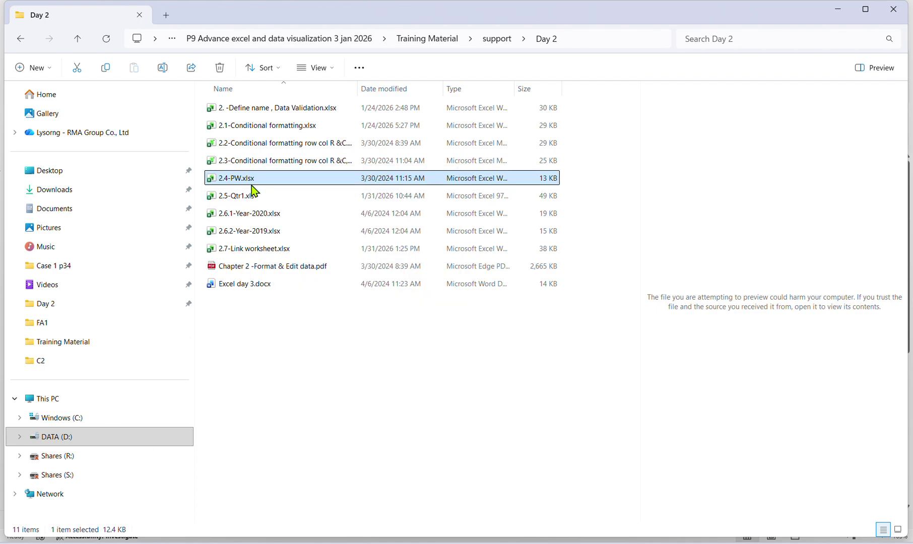
pyautogui.doubleClick(239, 187)
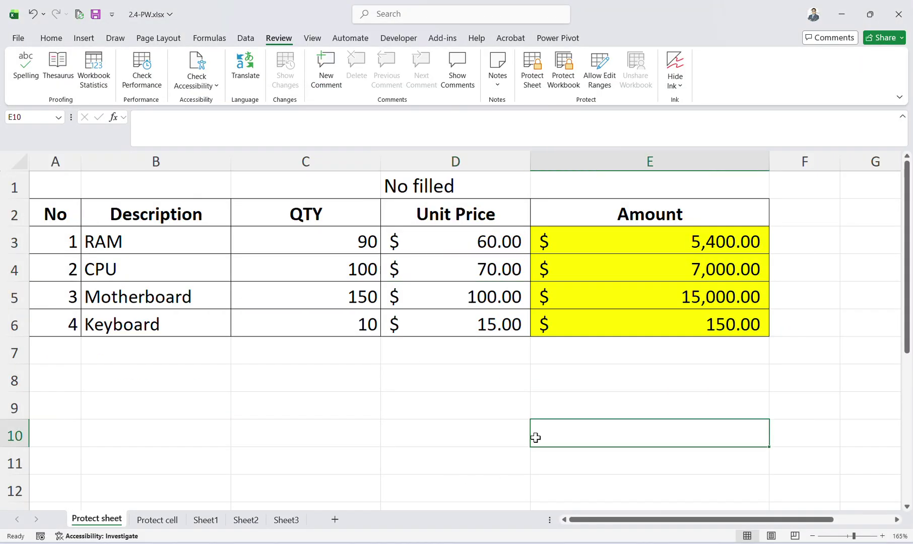
pyautogui.click(322, 506)
pyautogui.click(138, 524)
pyautogui.click(85, 524)
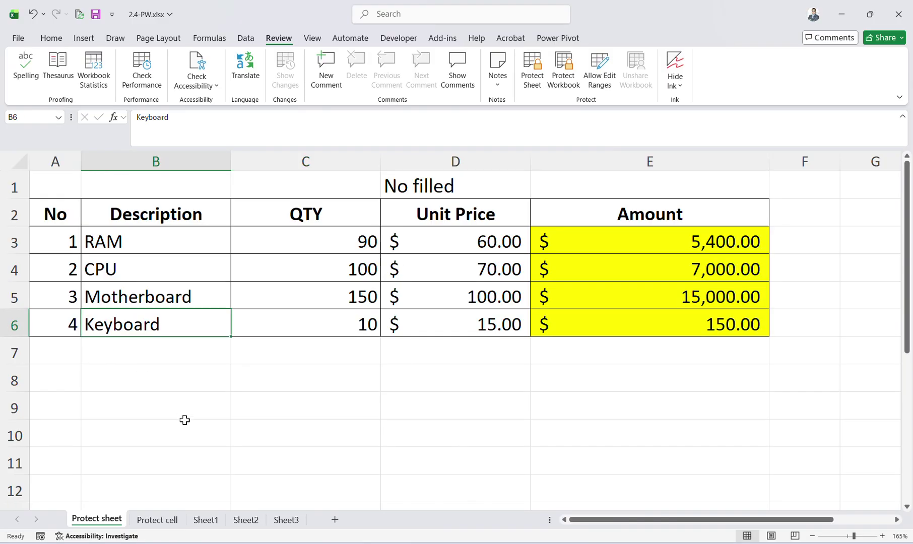
pyautogui.click(184, 424)
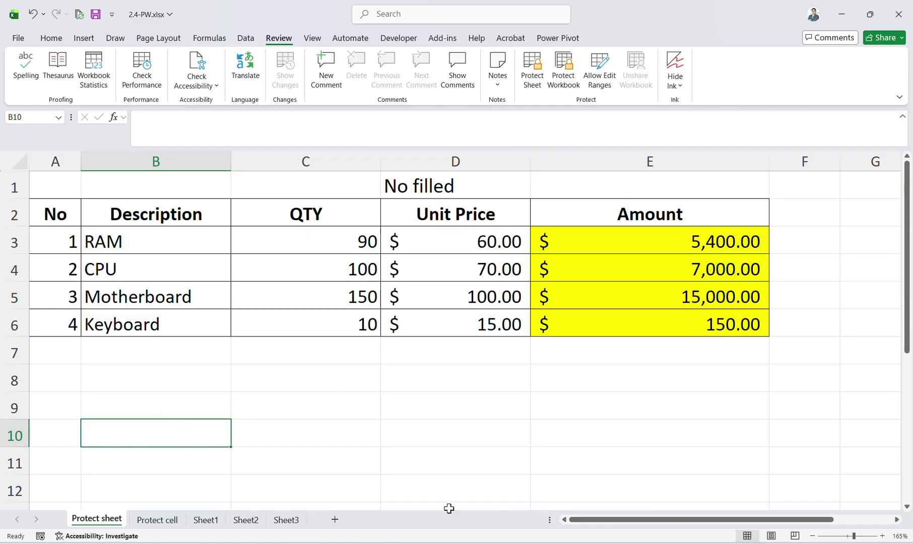
pyautogui.click(366, 349)
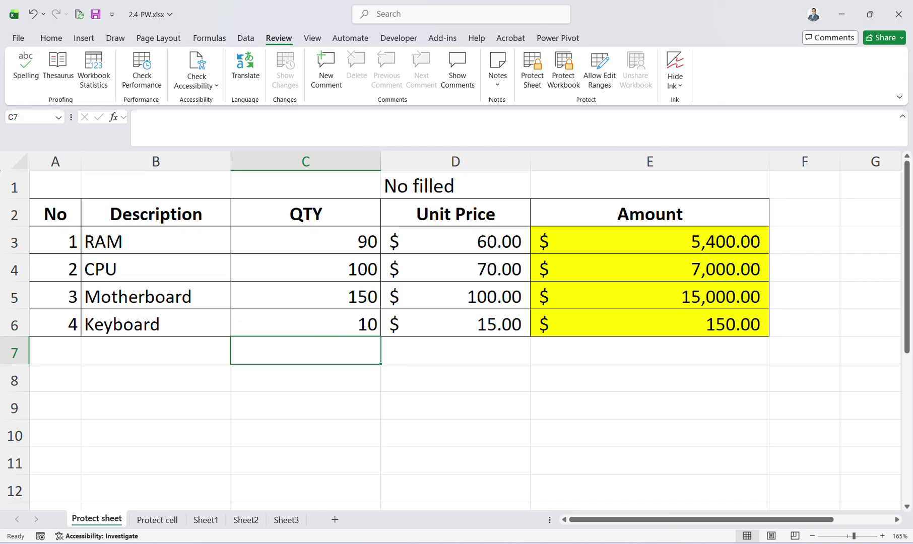
pyautogui.click(562, 81)
pyautogui.click(595, 312)
pyautogui.click(221, 378)
# Protect the workbook structure with a password, entering and confirming it.
pyautogui.click(563, 75)
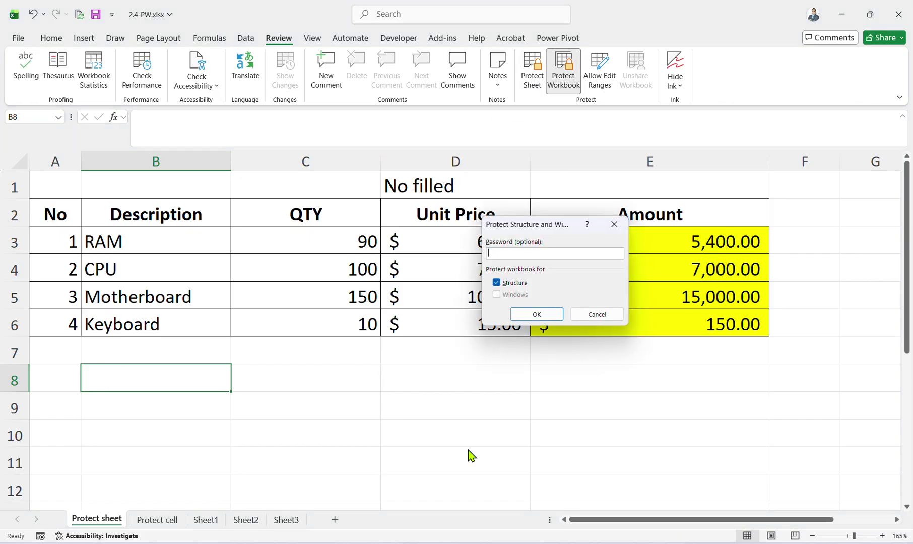
pyautogui.write('1')
pyautogui.click(538, 315)
pyautogui.write('1')
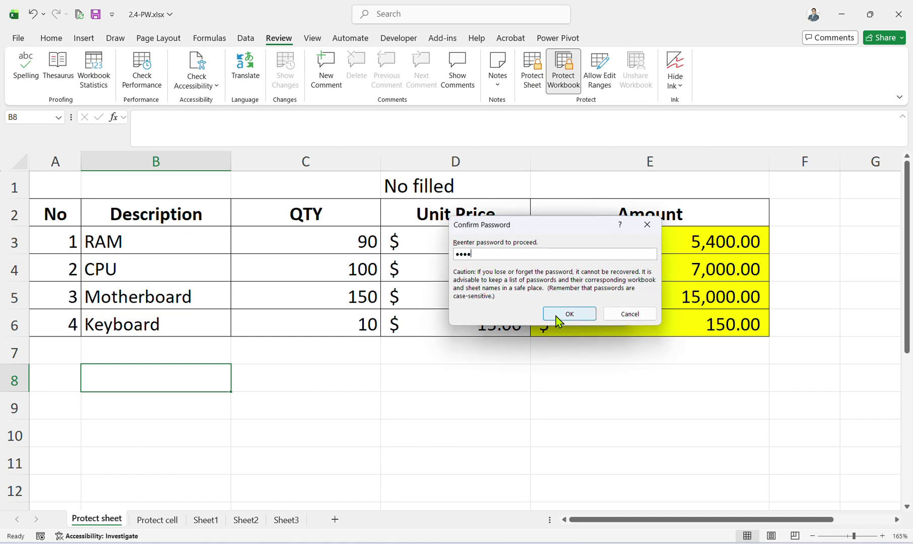
pyautogui.click(568, 315)
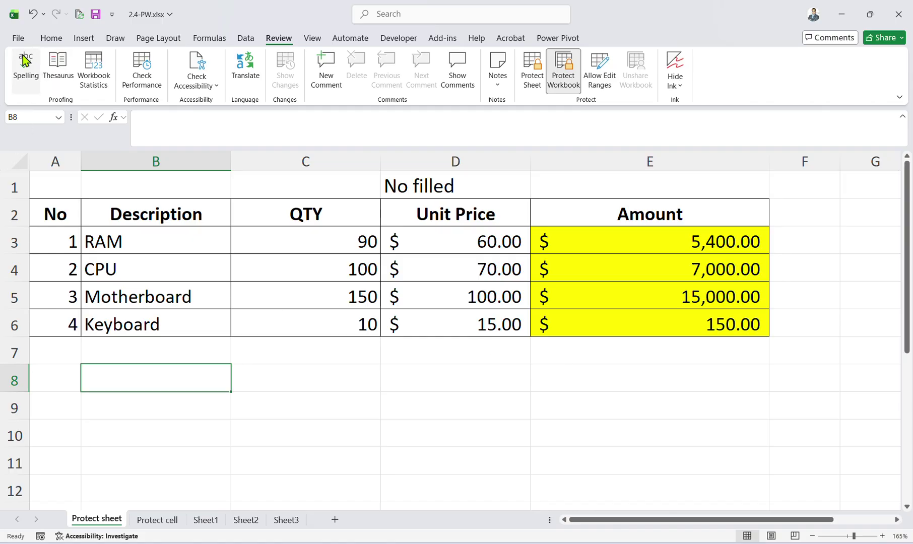
pyautogui.click(18, 38)
# Save a copy into the Training Material folder, appending the author's name to '2.4-PW'.
pyautogui.click(47, 194)
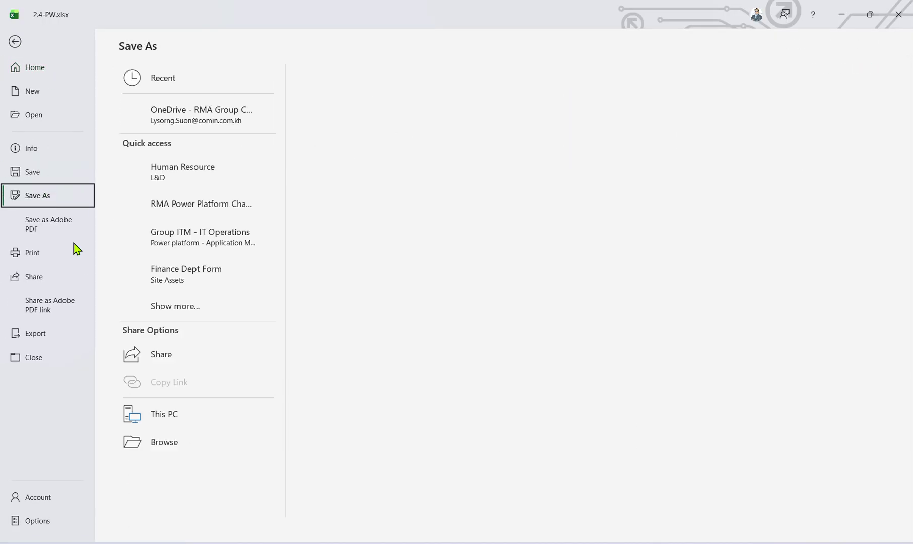
pyautogui.click(218, 473)
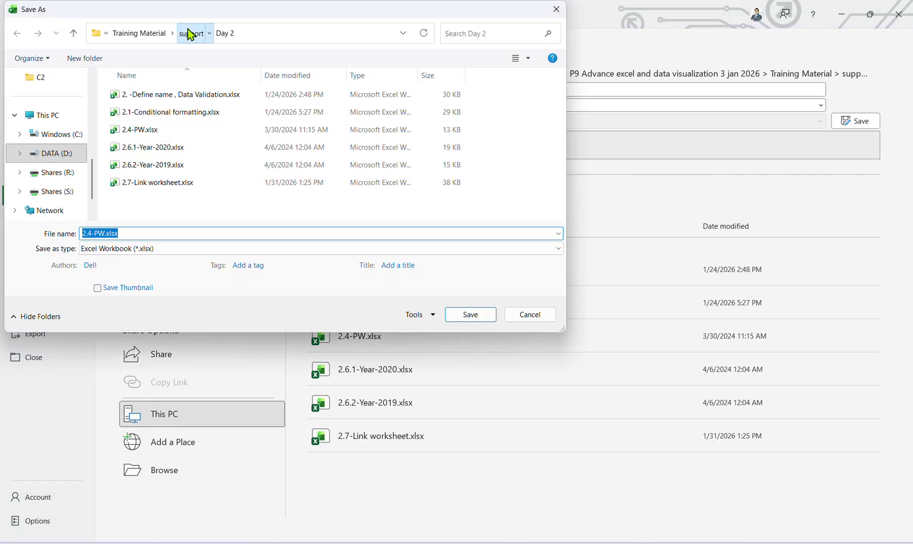
pyautogui.click(190, 33)
pyautogui.click(161, 33)
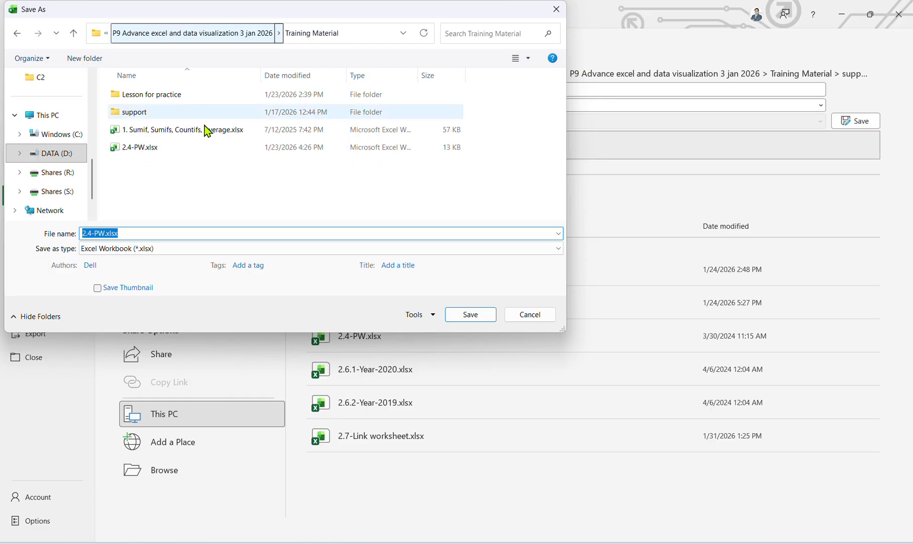
pyautogui.click(104, 233)
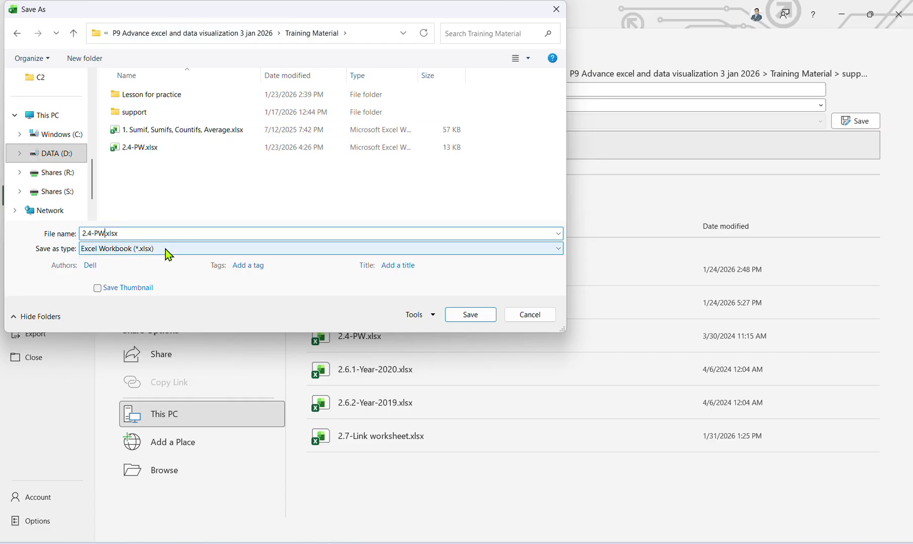
pyautogui.write('Lysorng')
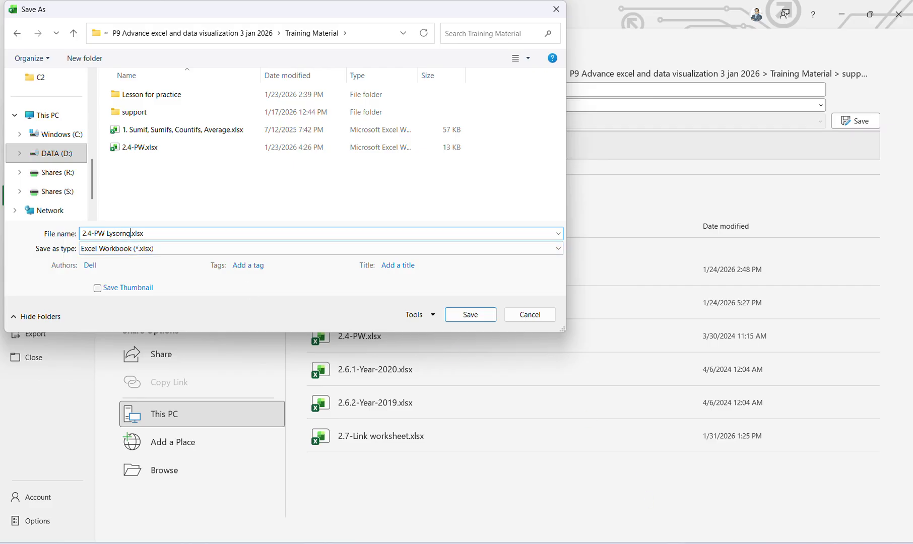
pyautogui.hotkey('alt', 'Tab')
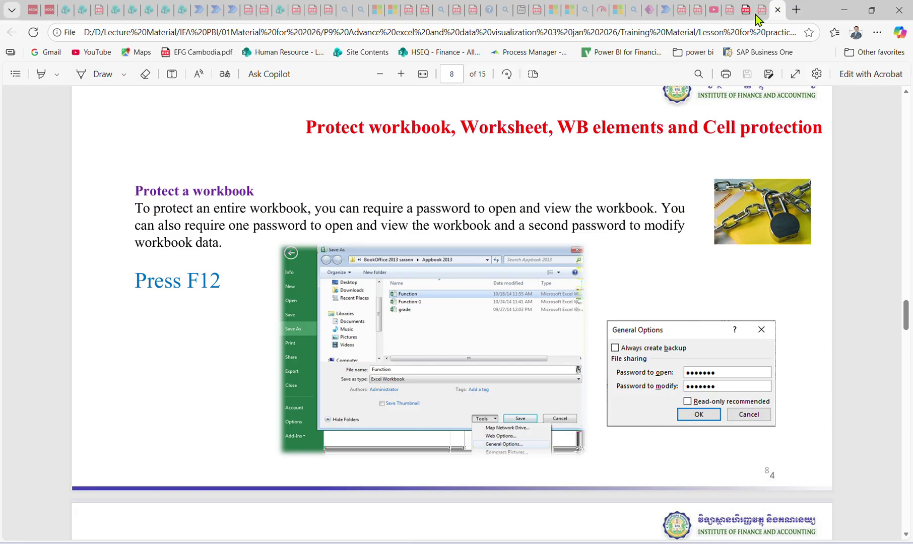
# Set passwords to open and to modify in General Options, confirm both, and save the copy.
pyautogui.hotkey('alt', 'Tab')
pyautogui.click(434, 314)
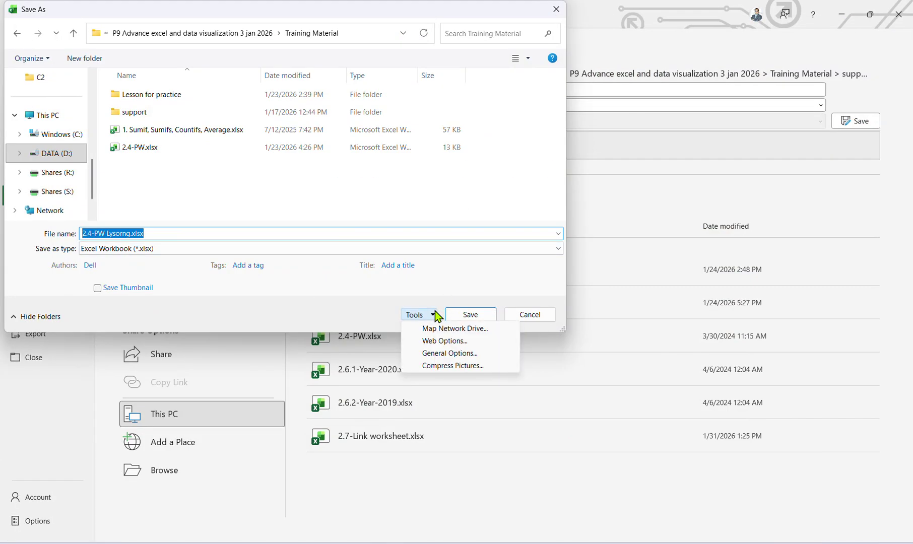
pyautogui.click(445, 354)
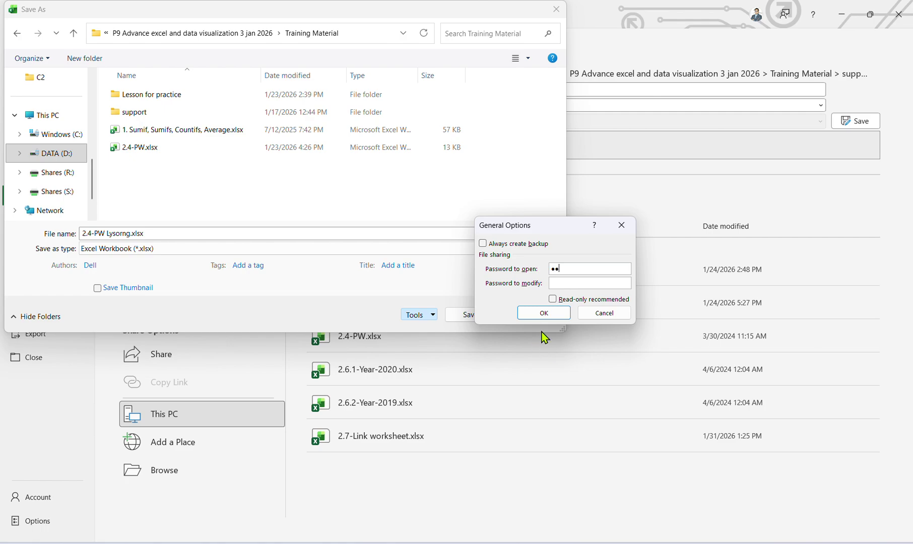
pyautogui.write('••')
pyautogui.click(555, 317)
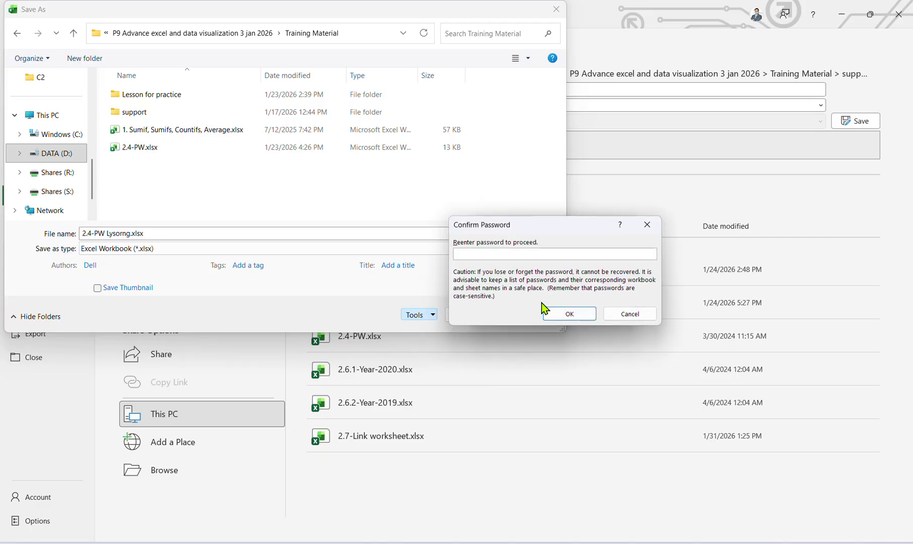
pyautogui.click(563, 312)
pyautogui.write('••')
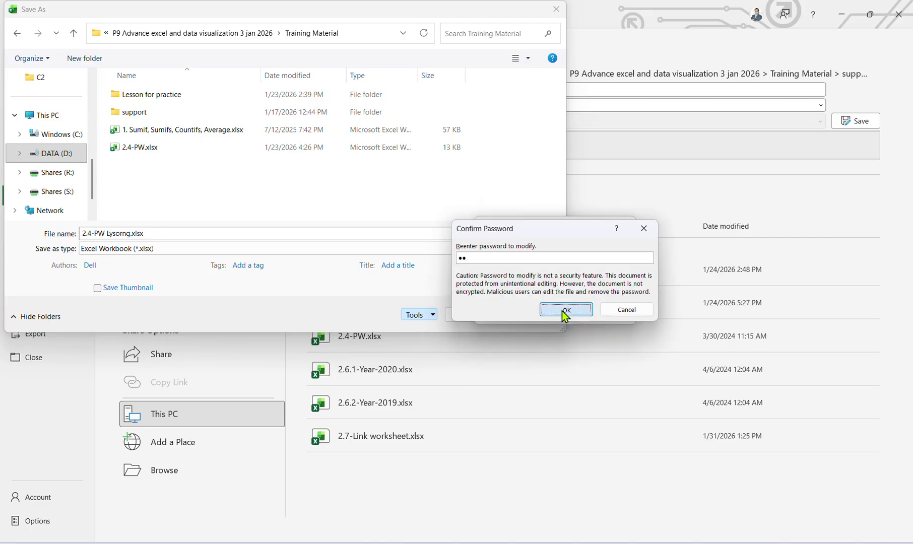
pyautogui.click(562, 313)
pyautogui.click(470, 315)
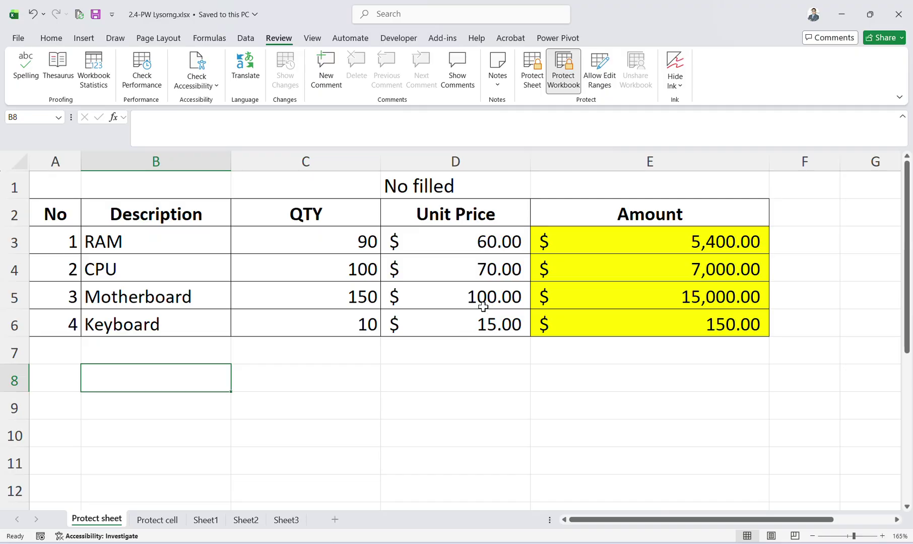
# In File Explorer, go up to Training Material and select the new protected workbook.
pyautogui.scroll(-1, 530, 262)
pyautogui.scroll(-1, 530, 262)
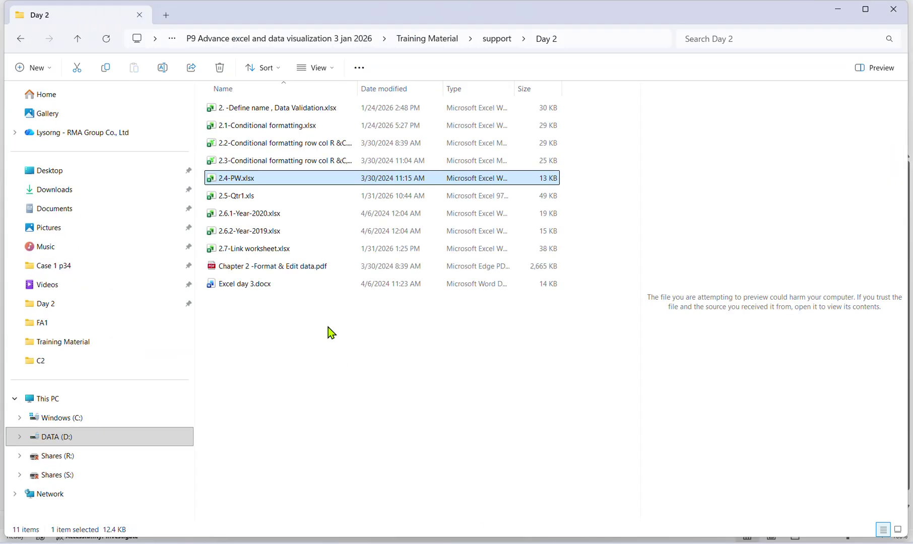
pyautogui.click(273, 334)
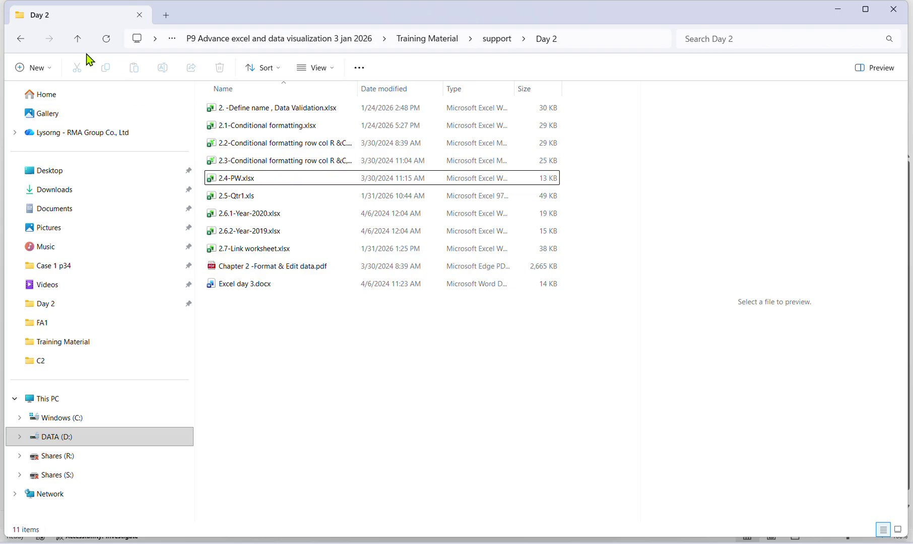
pyautogui.click(79, 39)
pyautogui.click(79, 39)
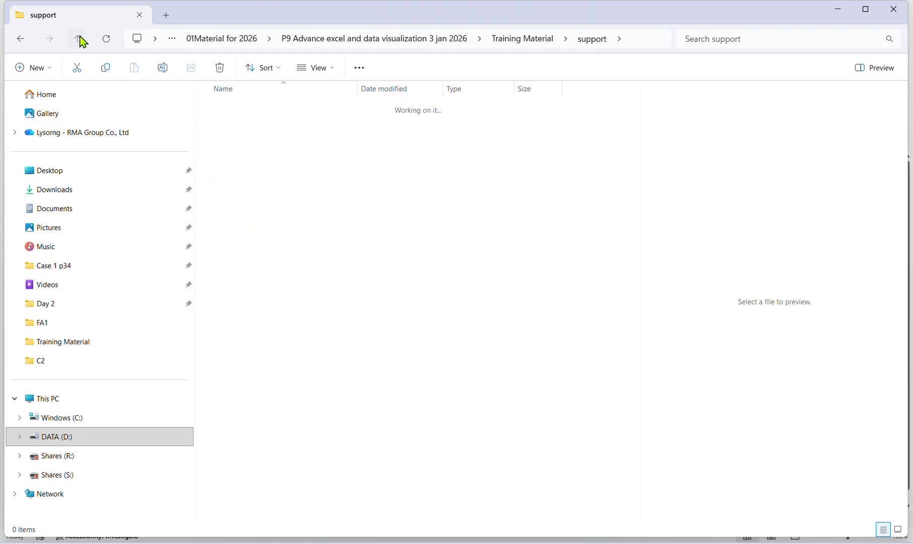
pyautogui.click(261, 160)
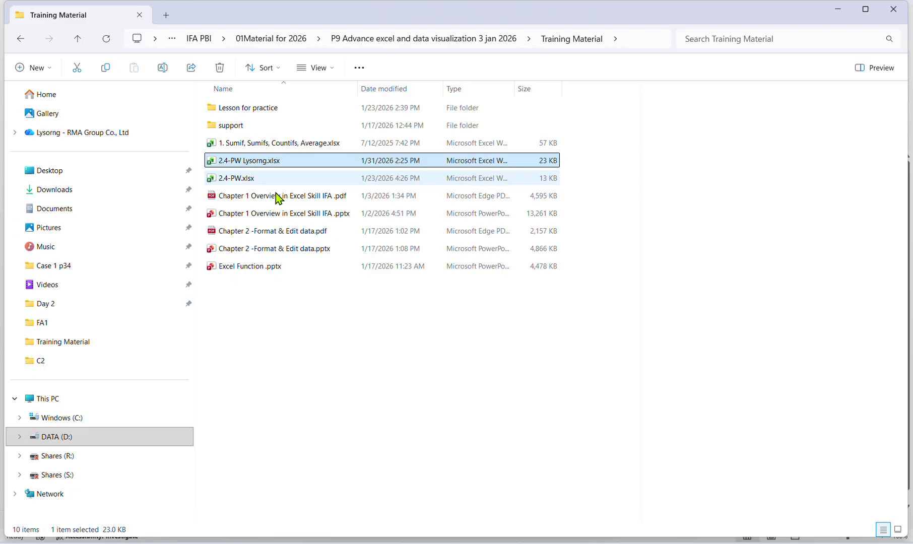
pyautogui.click(609, 535)
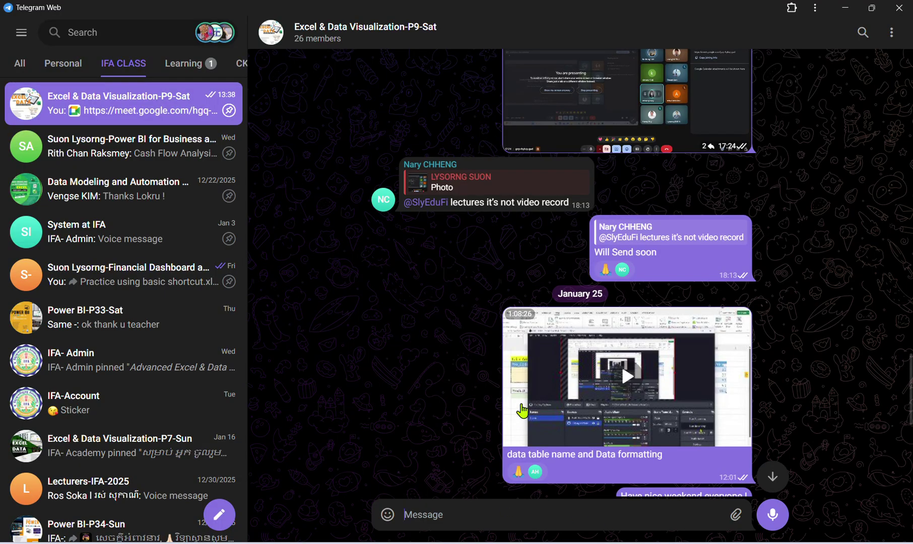
# Drag the protected workbook from File Explorer into the Telegram class chat and send it.
pyautogui.click(486, 539)
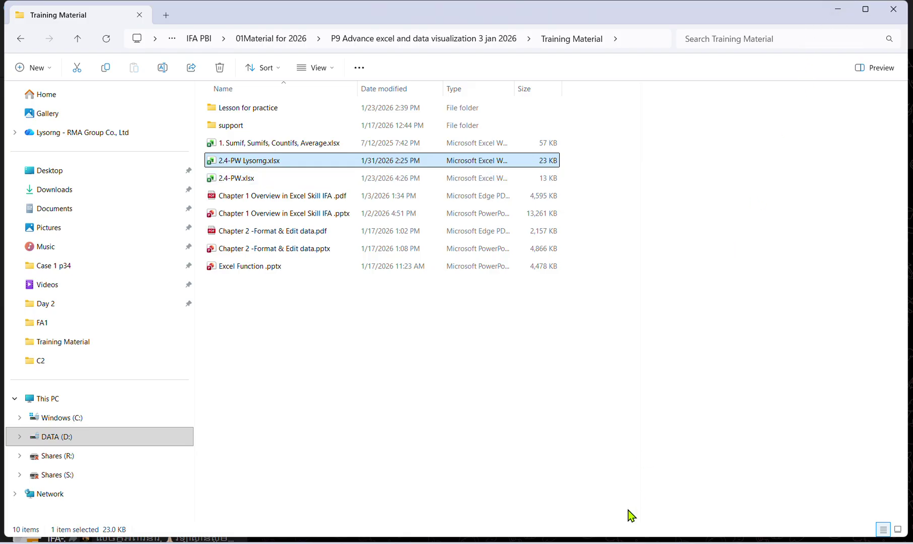
pyautogui.click(613, 539)
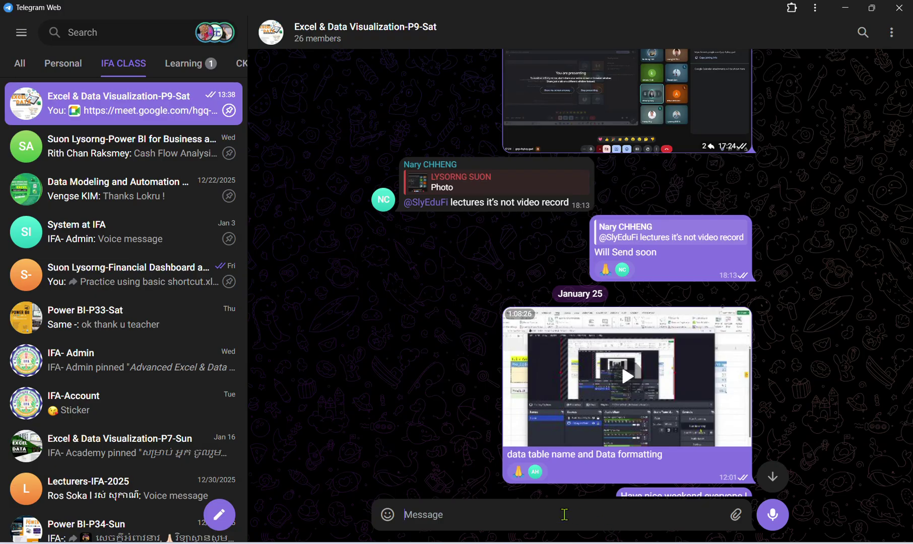
pyautogui.hotkey('alt', 'Tab')
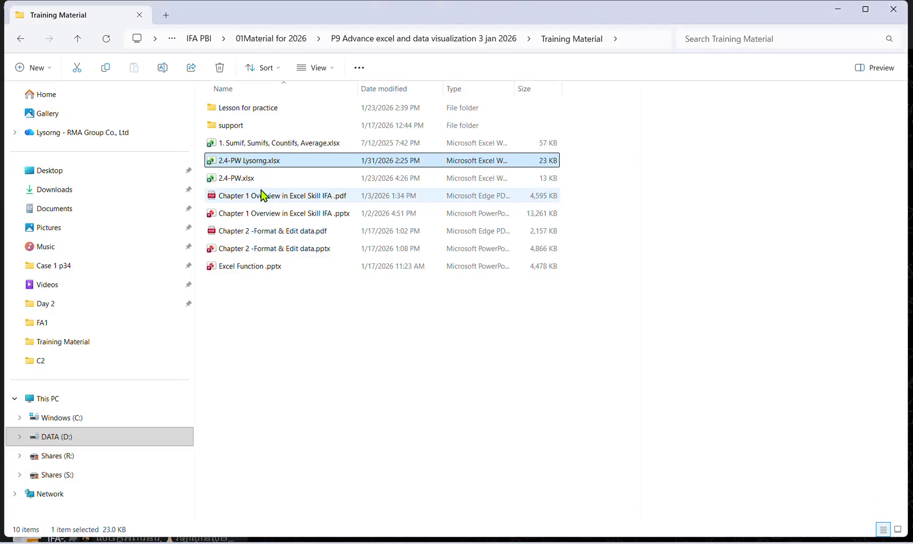
pyautogui.moveTo(240, 162); pyautogui.dragTo(527, 299)
pyautogui.click(549, 315)
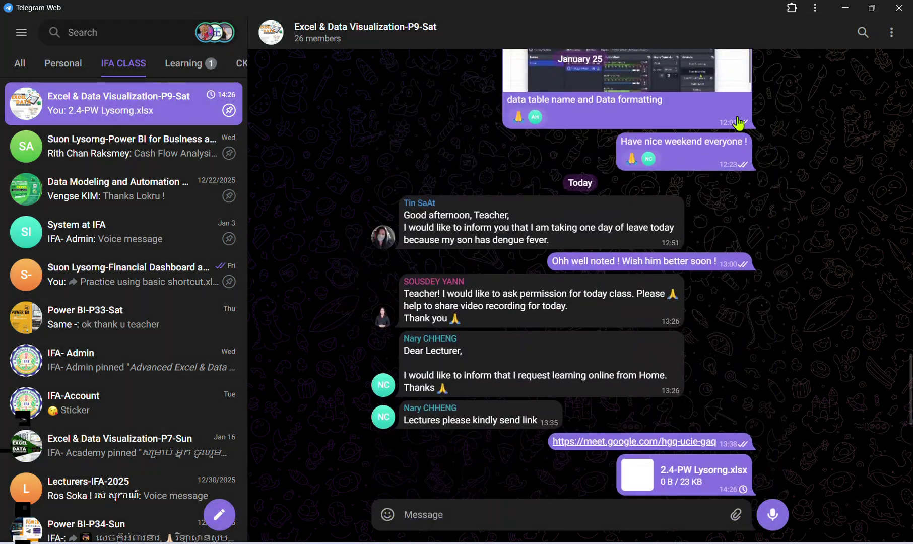
pyautogui.click(845, 9)
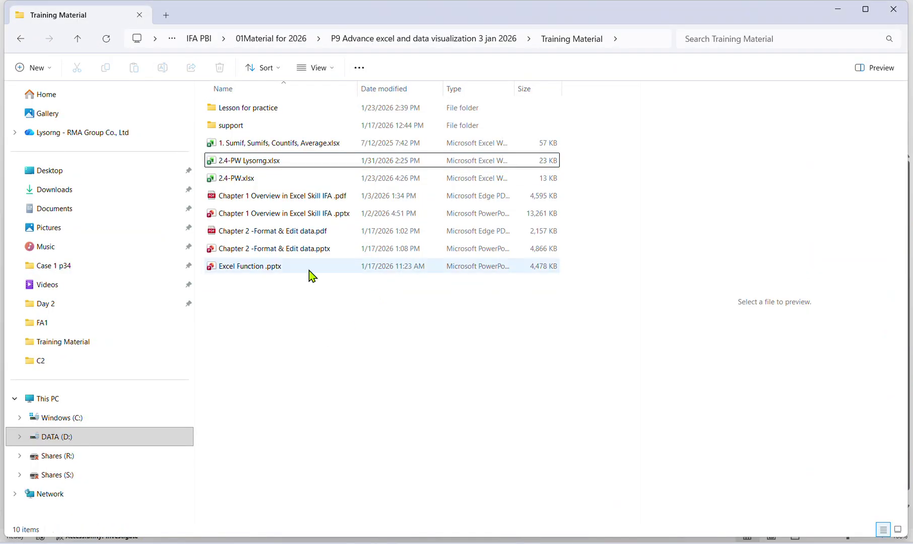
pyautogui.click(265, 166)
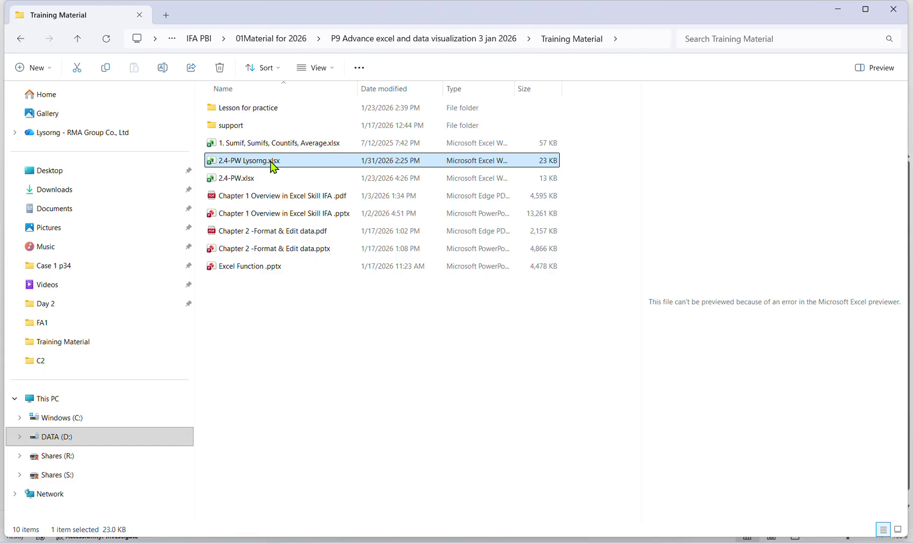
# Cancel the protected copy's prompt and open 2.4-PW Lysorng.xlsx with its open and modify passwords.
pyautogui.click(735, 499)
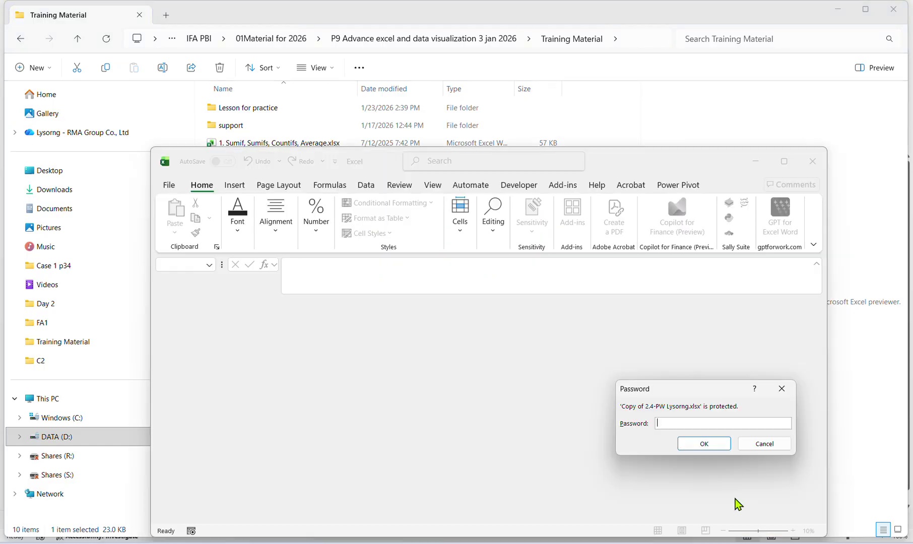
pyautogui.click(778, 443)
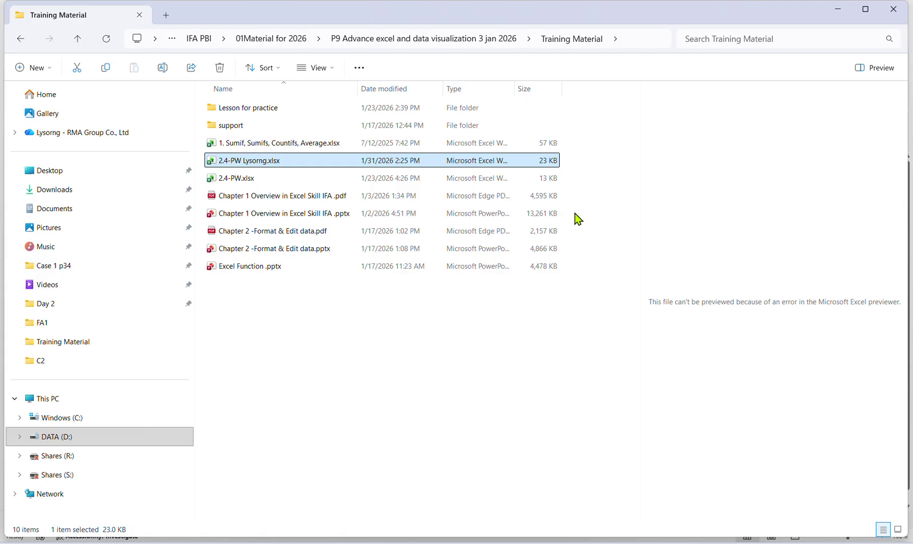
pyautogui.doubleClick(318, 161)
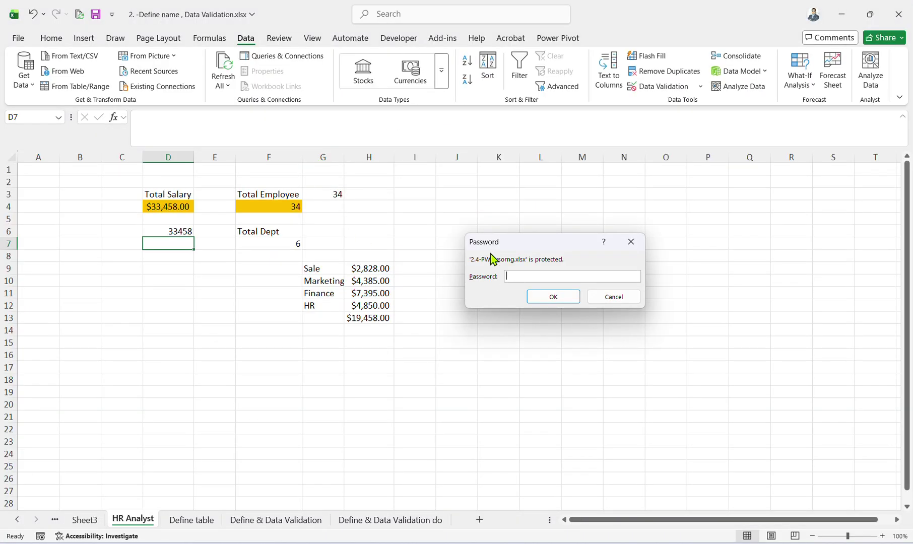
pyautogui.write('12')
pyautogui.click(553, 299)
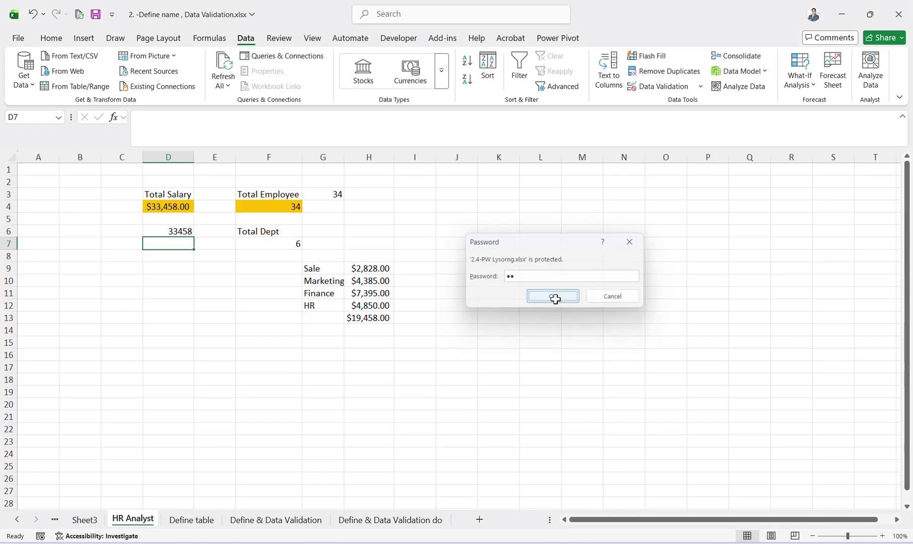
pyautogui.write('12')
pyautogui.click(555, 308)
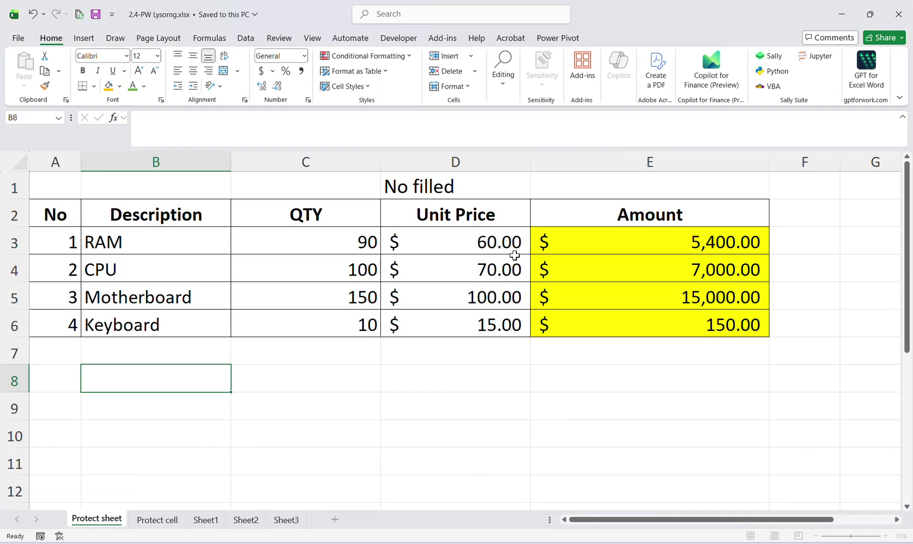
# Test editing by typing 221 into D7, then erase the entry.
pyautogui.click(506, 259)
pyautogui.click(520, 354)
pyautogui.scroll(-2, 506, 382)
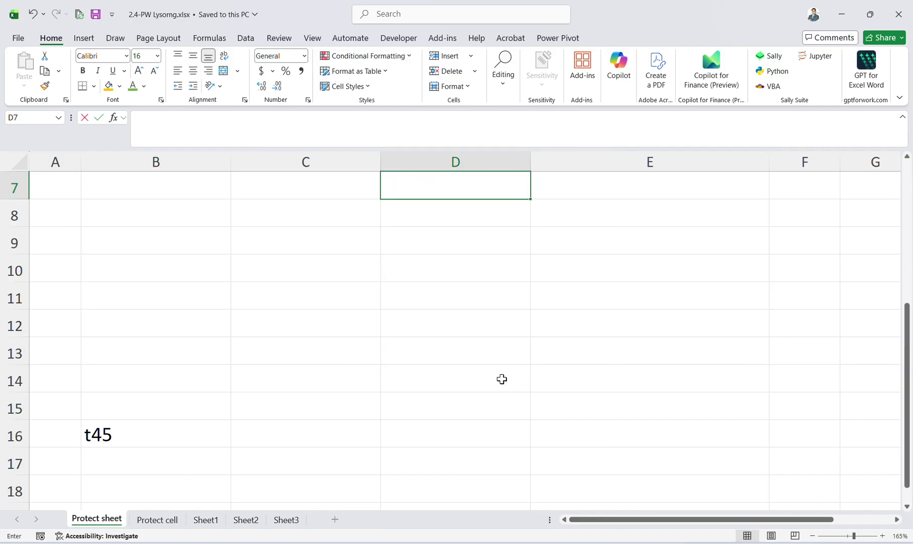
pyautogui.write('221')
pyautogui.scroll(2, 493, 363)
pyautogui.press('BackSpace')
pyautogui.press('BackSpace')
pyautogui.press('BackSpace')
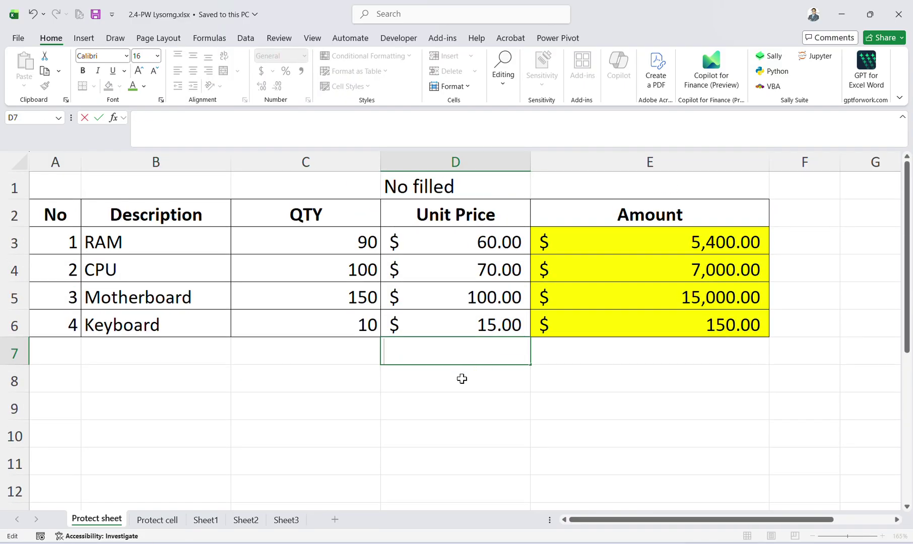
# Switch between the Protect cell and Protect sheet worksheets and select the Amount column E.
pyautogui.click(168, 522)
pyautogui.click(111, 521)
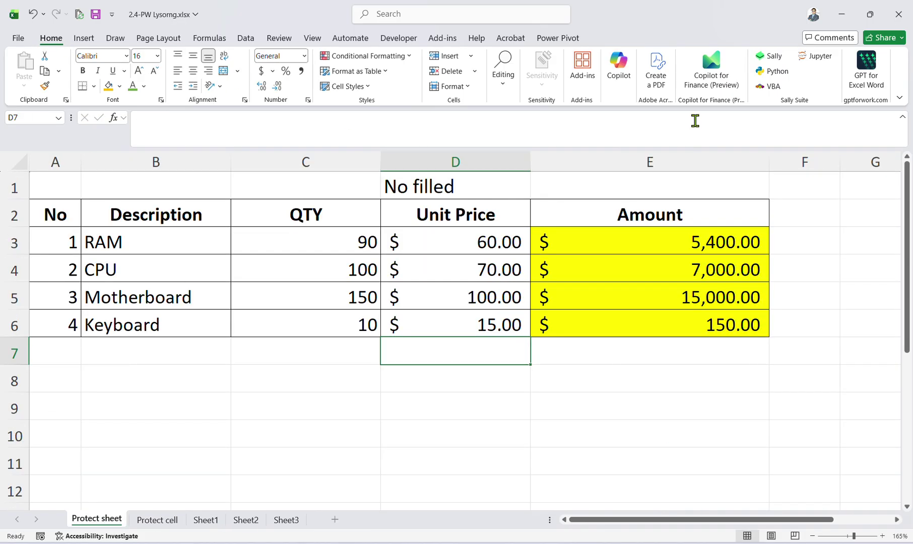
pyautogui.click(715, 167)
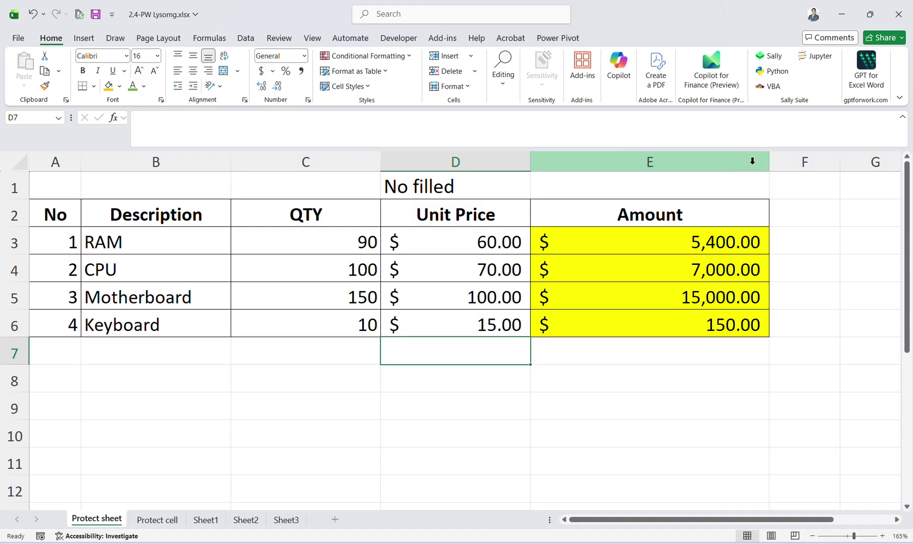
pyautogui.scroll(-1, 437, 353)
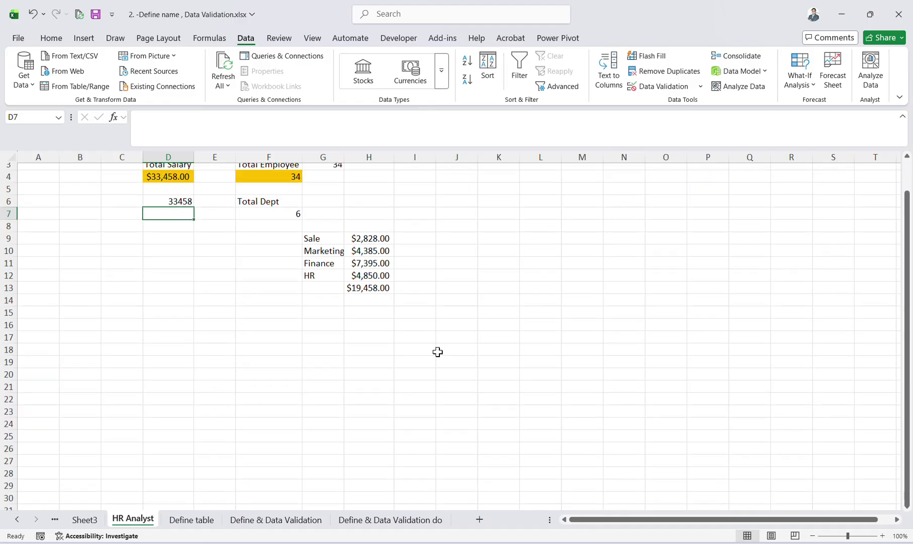
pyautogui.scroll(1, 436, 353)
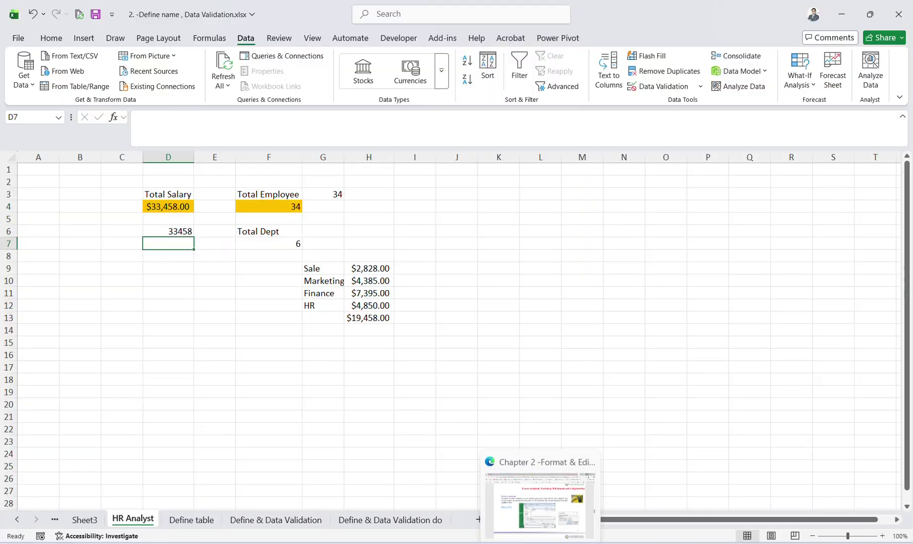
pyautogui.click(540, 543)
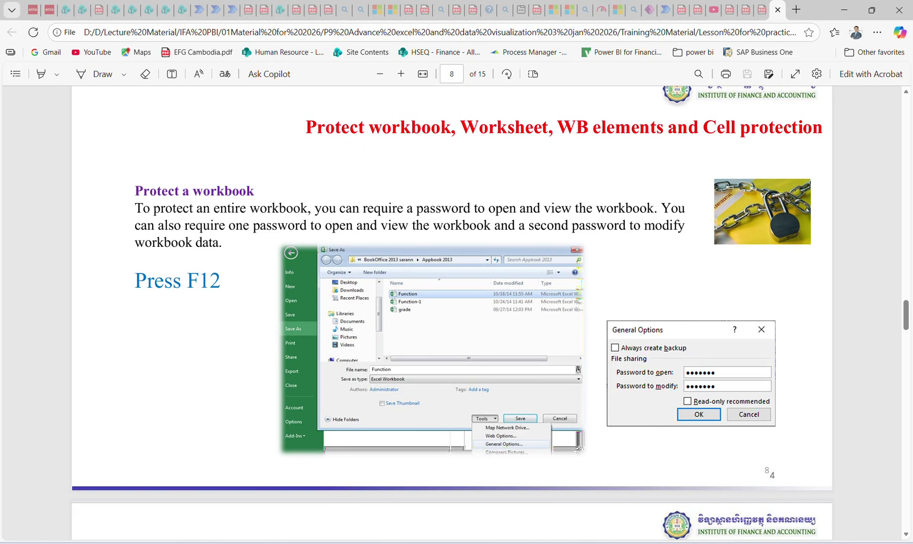
pyautogui.hotkey('alt', 'Tab')
# Browse the Define table, HR Analyst, Sheet3 and Define & Data Validation sheets.
pyautogui.click(468, 313)
pyautogui.click(204, 521)
pyautogui.click(138, 521)
pyautogui.click(94, 522)
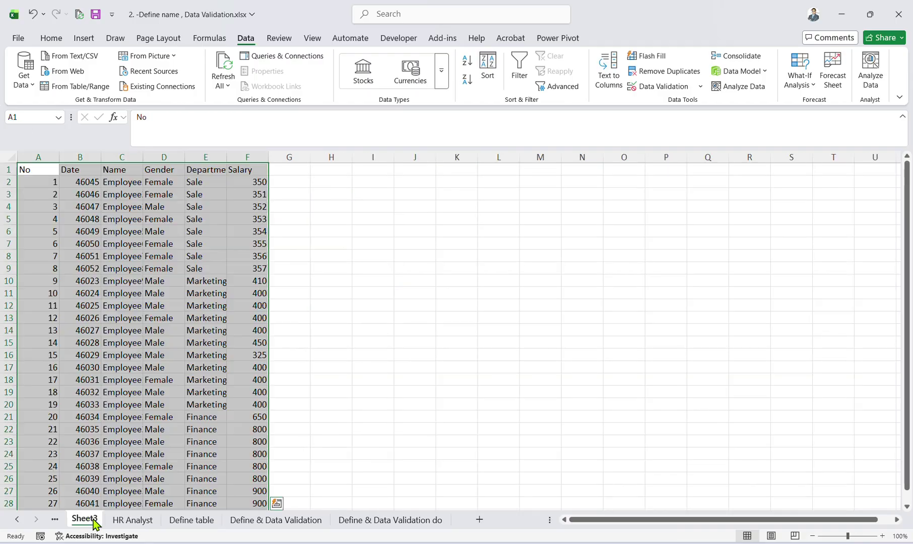
pyautogui.click(206, 319)
pyautogui.click(133, 520)
pyautogui.click(191, 520)
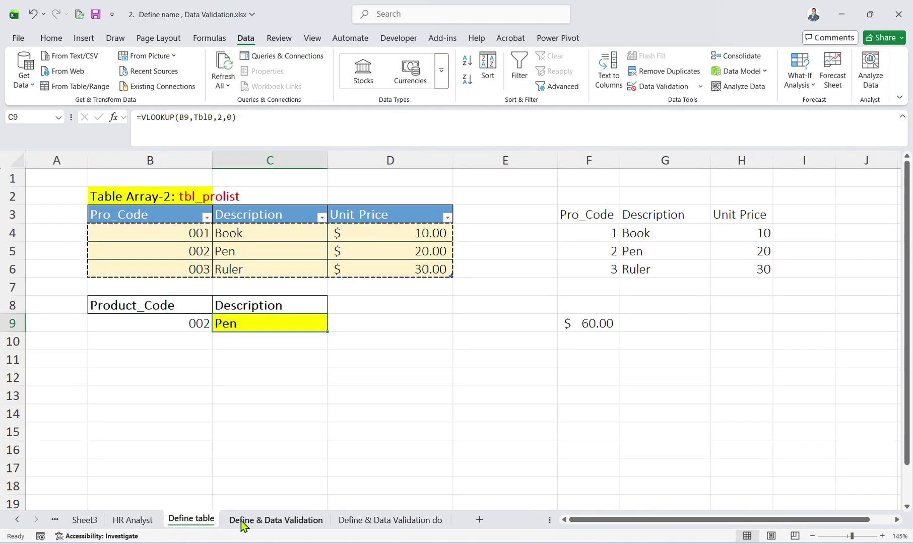
pyautogui.click(243, 525)
# Move from the Excel and Google Meet windows to the Google image search tab.
pyautogui.click(677, 499)
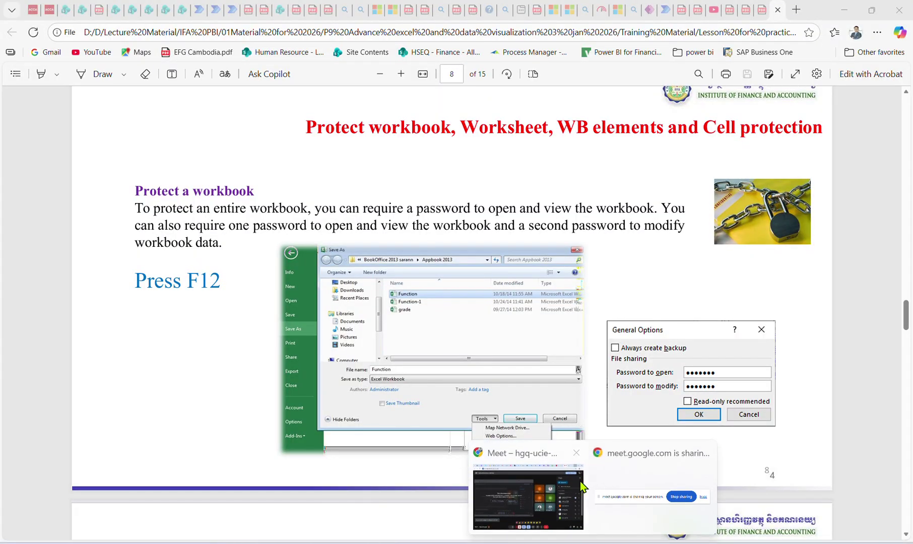
pyautogui.click(528, 497)
pyautogui.click(734, 12)
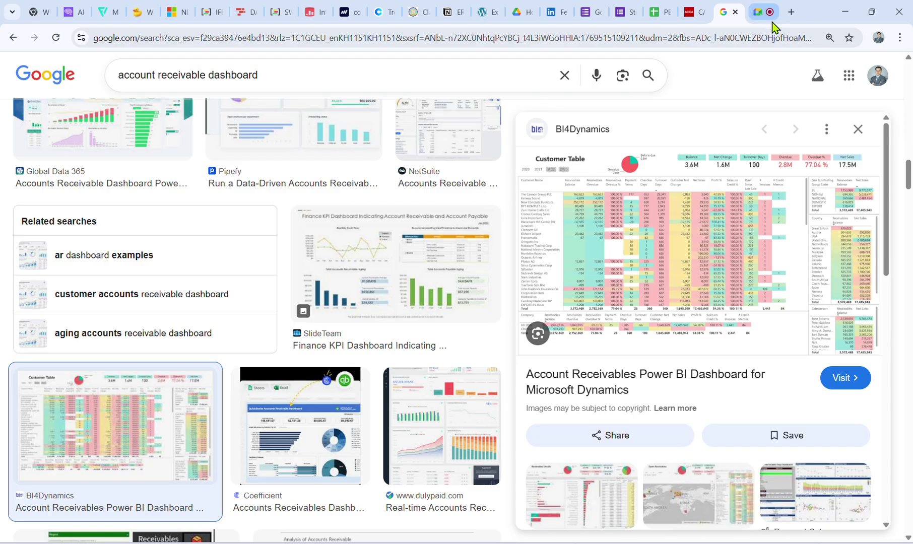
# Open Google Drive in a new tab and enter the IFA WORK folder.
pyautogui.click(790, 14)
pyautogui.click(865, 91)
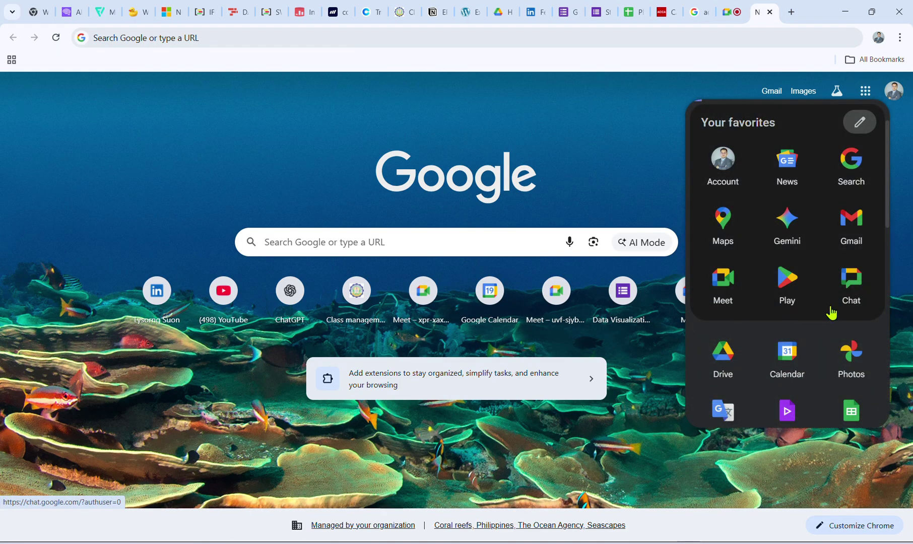
pyautogui.click(702, 365)
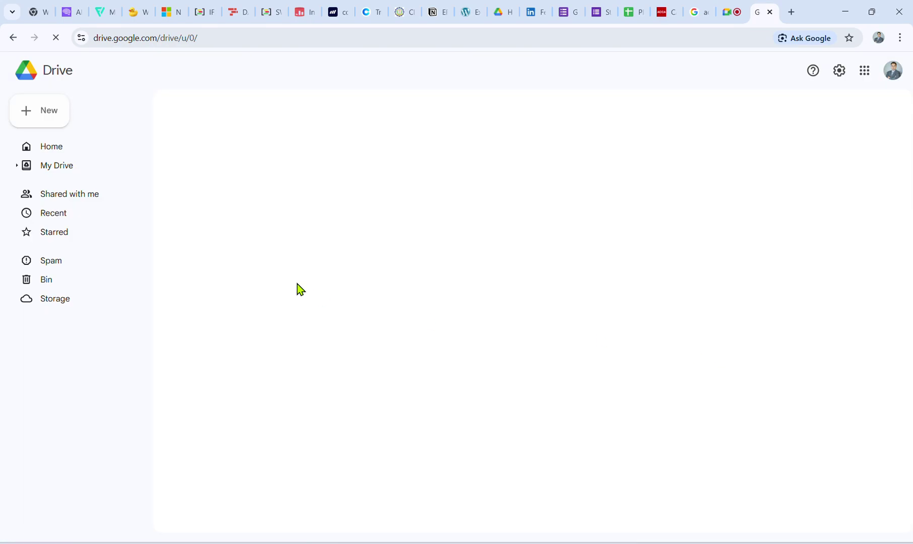
pyautogui.click(218, 177)
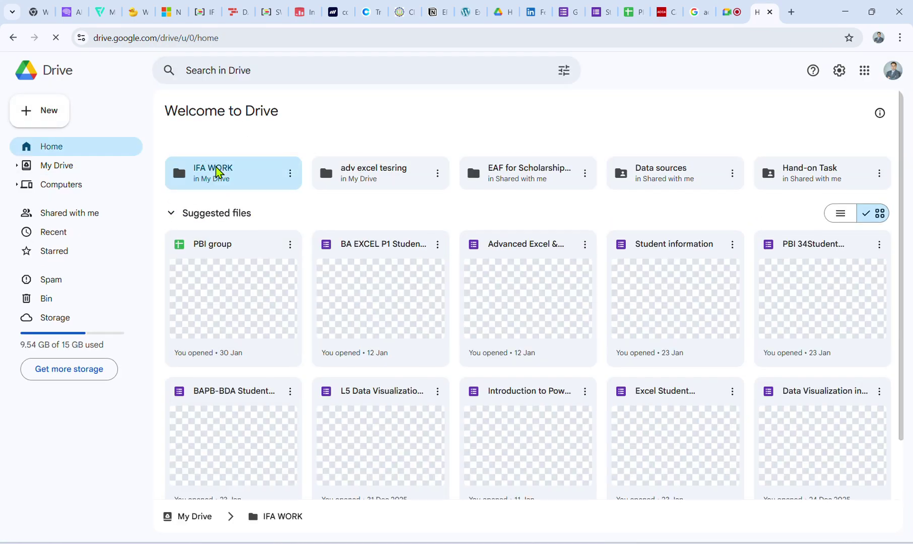
pyautogui.doubleClick(220, 177)
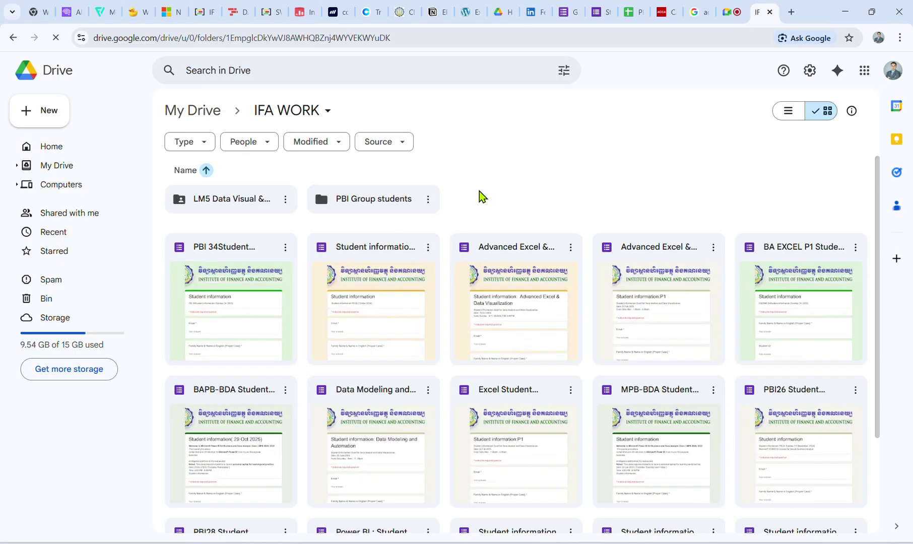
# Create an 'Excel test' folder inside IFA WORK and open it.
pyautogui.rightClick(481, 193)
pyautogui.click(485, 204)
pyautogui.write('E')
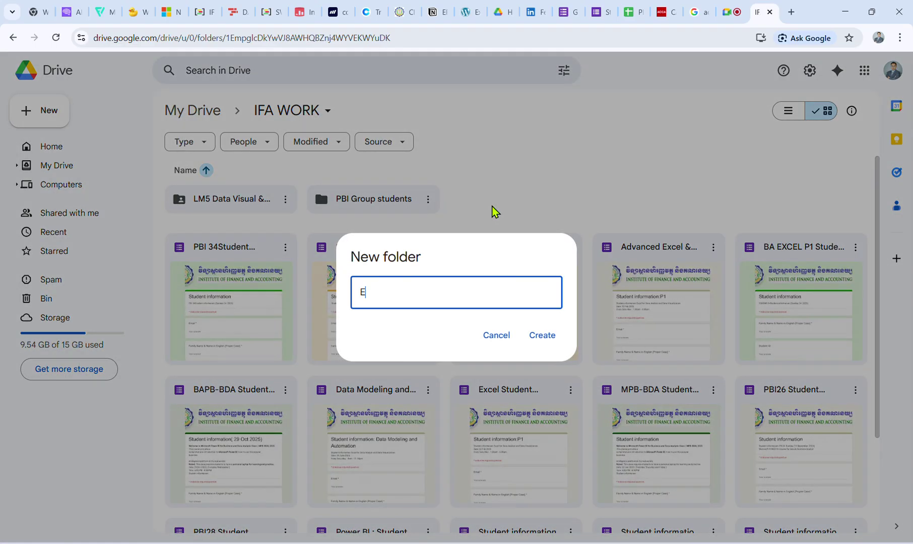
pyautogui.write('xcel test')
pyautogui.press('Return')
pyautogui.click(493, 211)
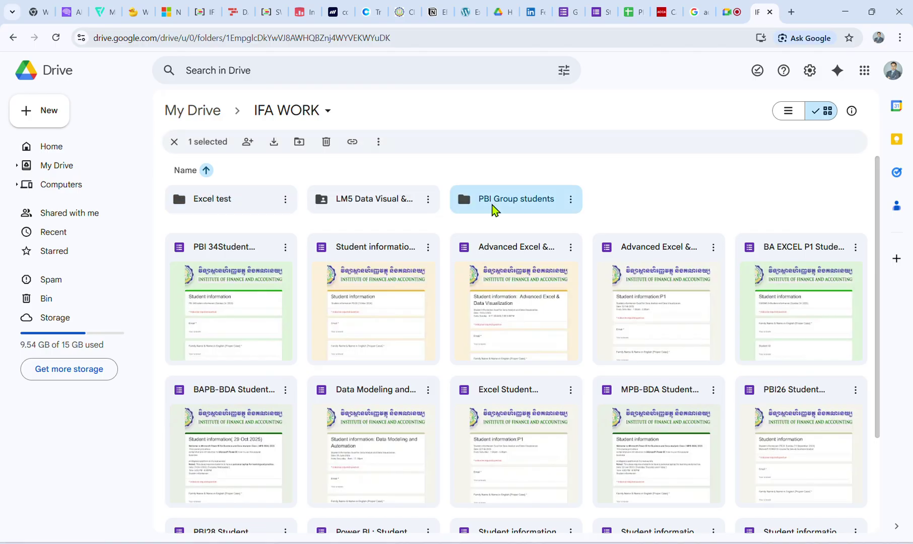
pyautogui.doubleClick(255, 204)
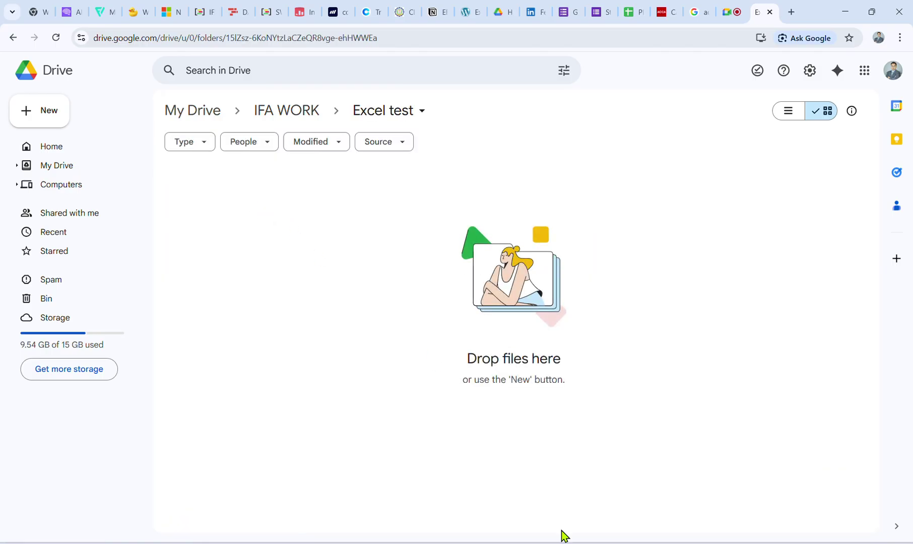
# Drag 2.4-PW Lysorng.xlsx from File Explorer into Excel test and open the uploaded file.
pyautogui.hotkey('alt', 'Tab')
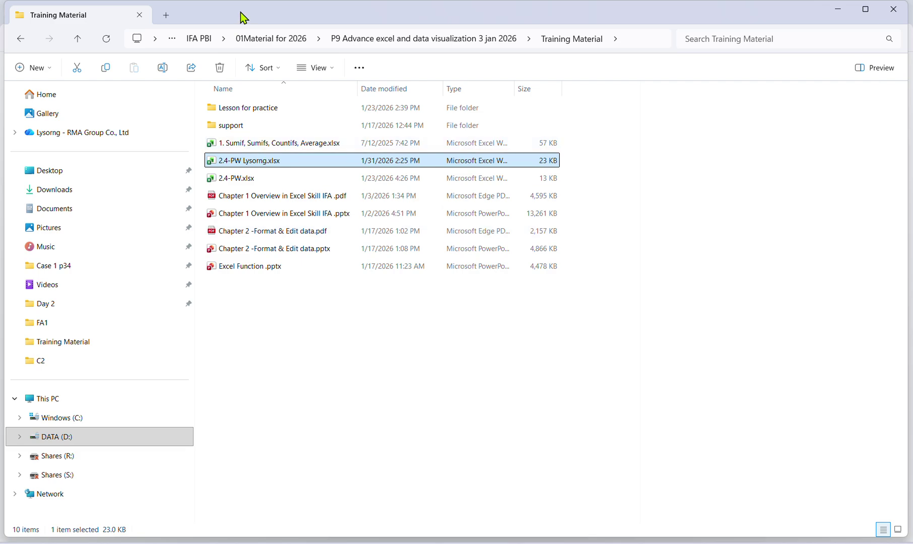
pyautogui.moveTo(240, 16); pyautogui.dragTo(488, 300)
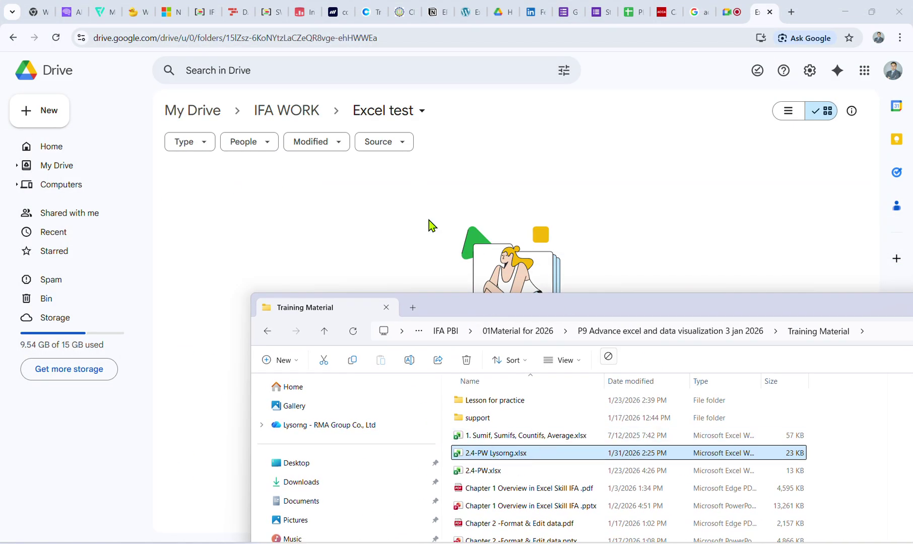
pyautogui.moveTo(429, 220); pyautogui.dragTo(438, 244)
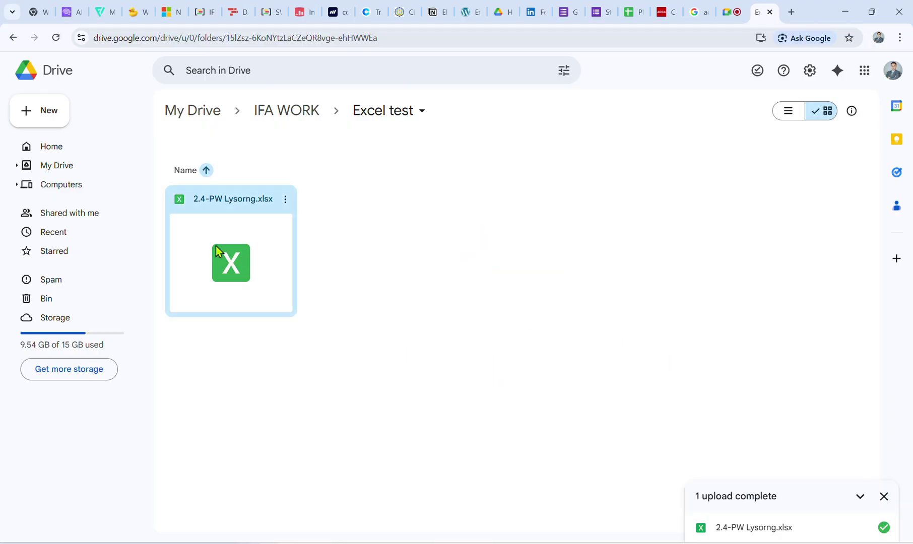
pyautogui.doubleClick(216, 246)
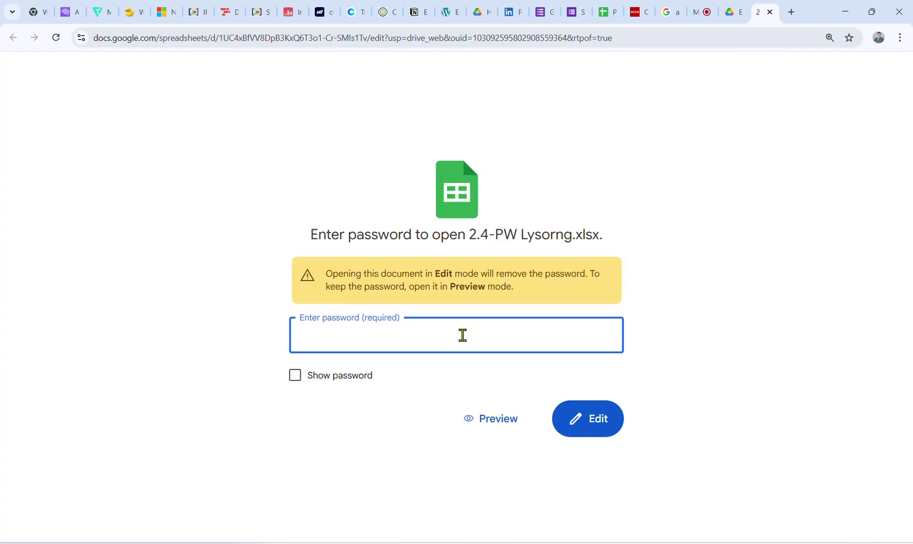
# Unlock the workbook in Google Sheets with its password for editing, then close the tab.
pyautogui.write('12')
pyautogui.click(575, 415)
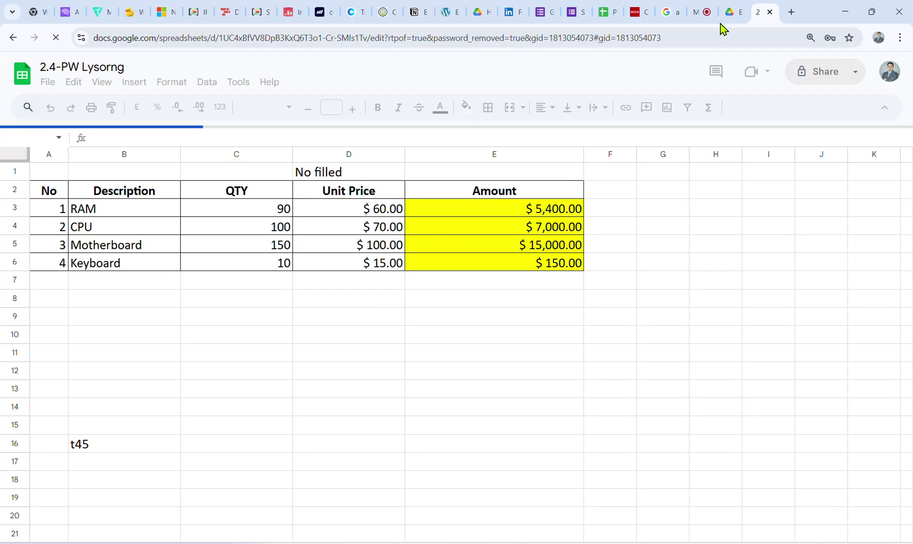
pyautogui.click(770, 12)
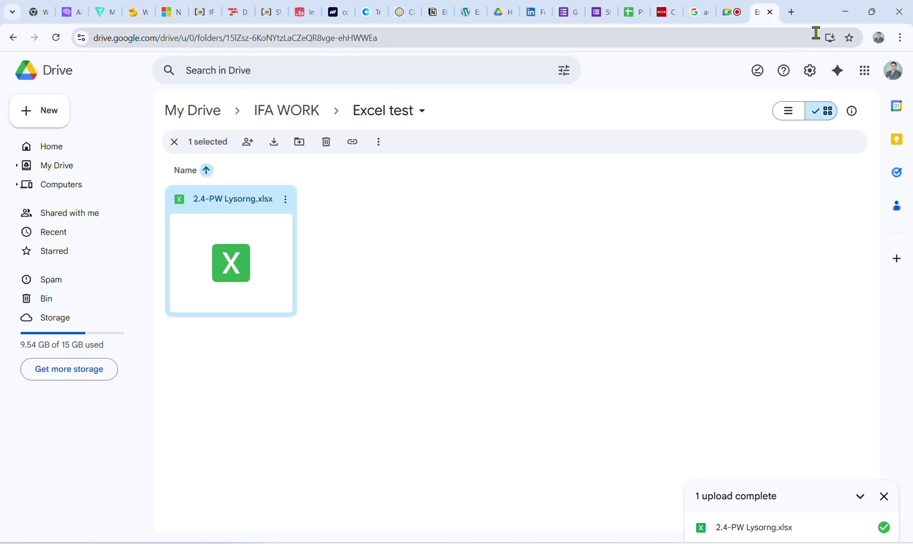
# Minimize the browser, close the old File Explorer window and open a new one.
pyautogui.click(845, 12)
pyautogui.moveTo(619, 324); pyautogui.dragTo(392, 226)
pyautogui.click(900, 216)
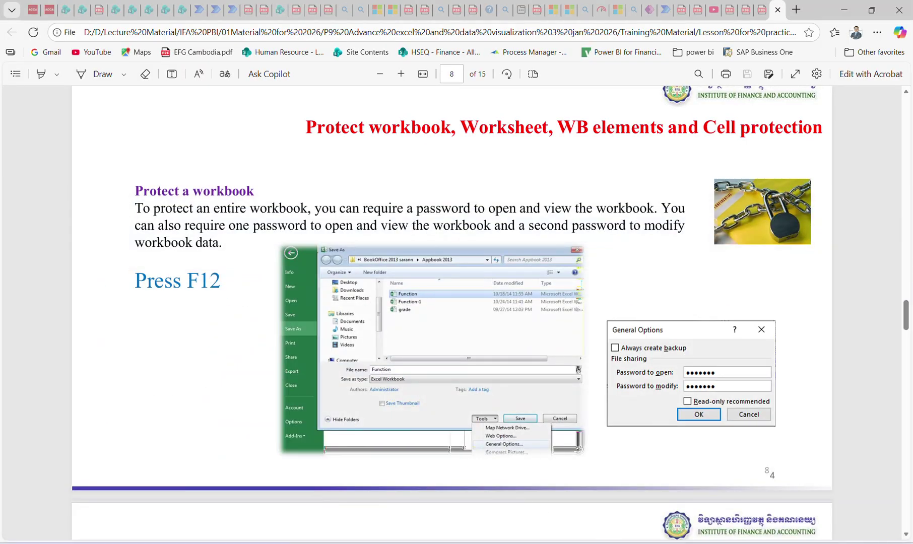
pyautogui.click(484, 543)
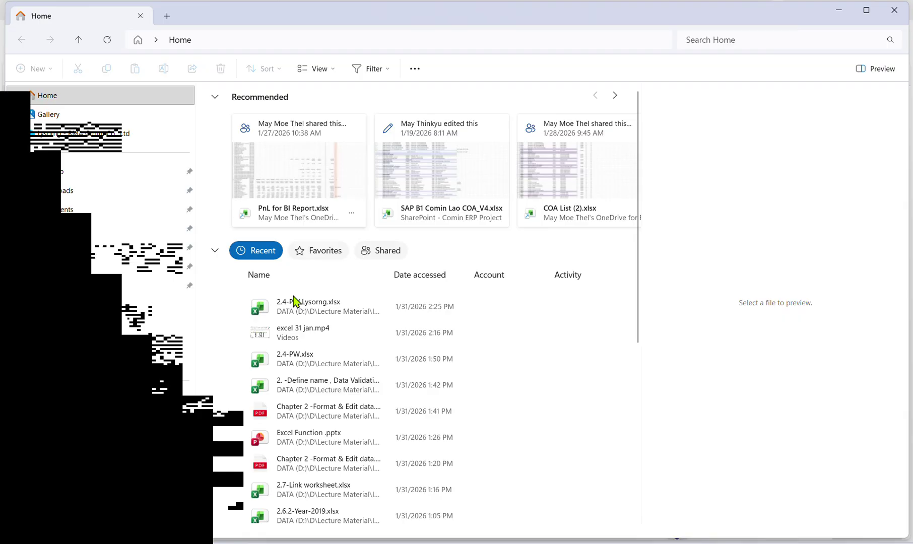
# Open 2.4-PW Lysorng.xlsx in Excel from File Explorer's Recent files list.
pyautogui.click(295, 307)
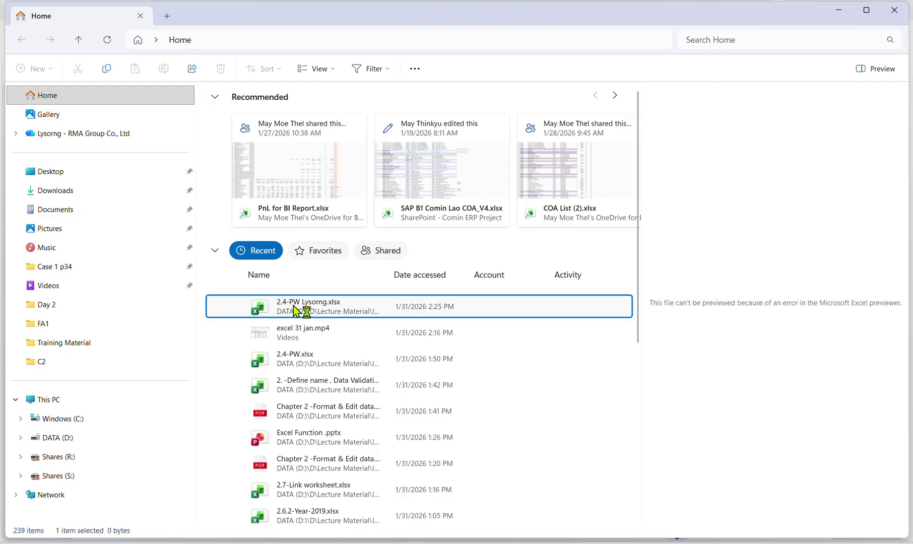
pyautogui.doubleClick(295, 307)
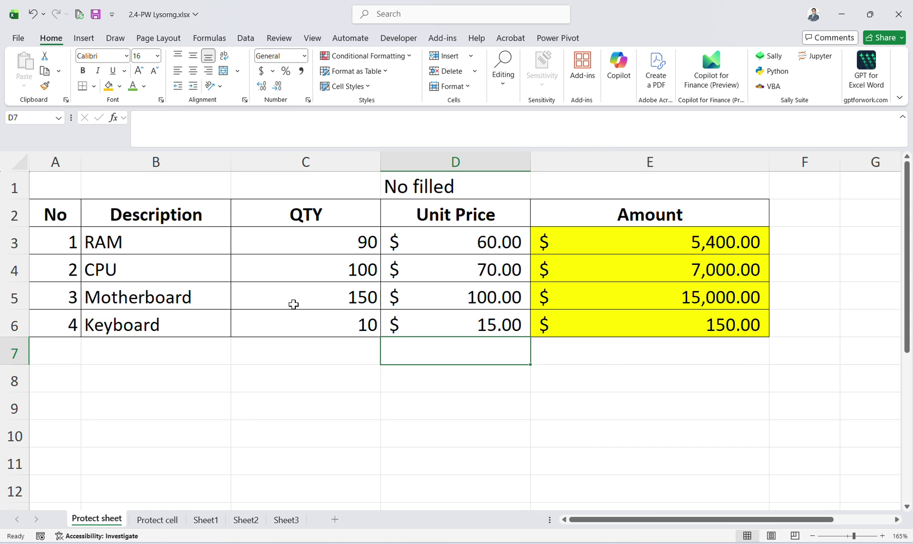
# Enter the workbook password in Excel's waiting prompt and return to the workbook.
pyautogui.click(386, 319)
pyautogui.moveTo(645, 542)
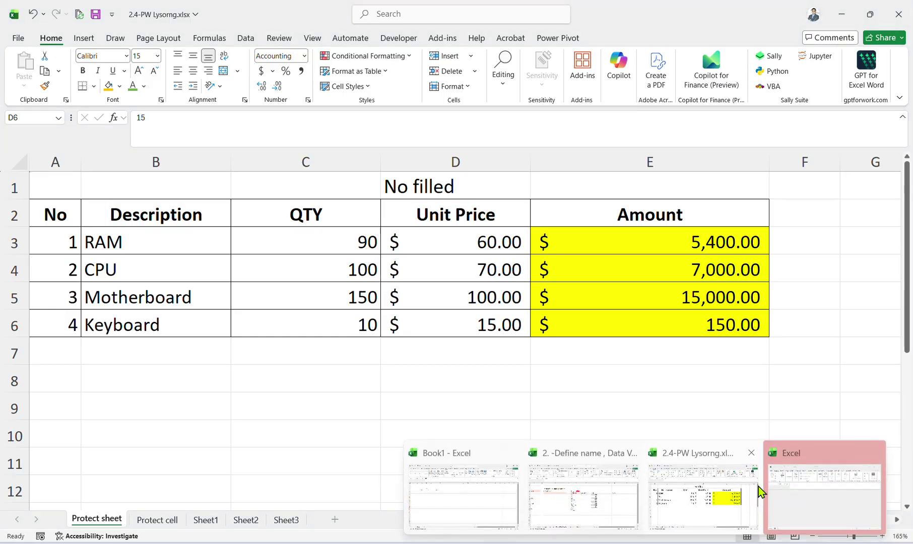
pyautogui.click(776, 485)
pyautogui.write('123')
pyautogui.click(694, 438)
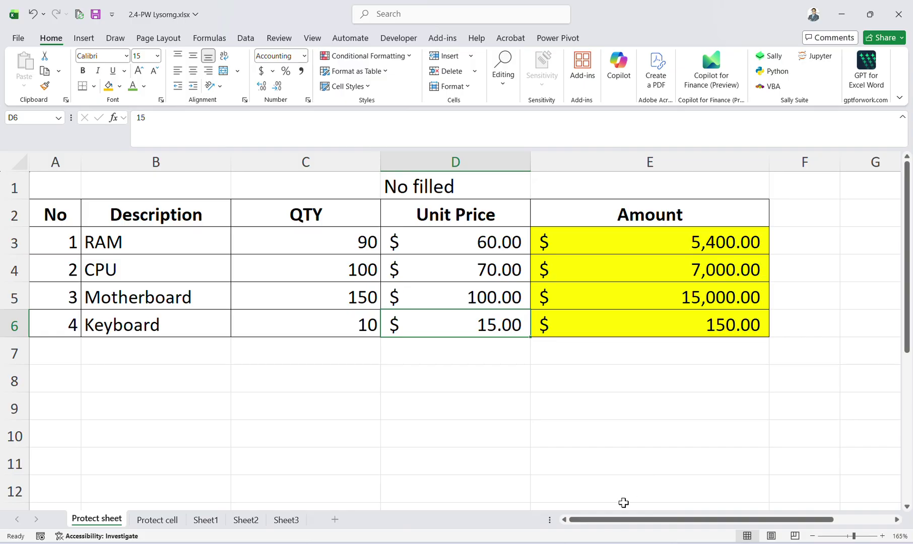
pyautogui.click(736, 504)
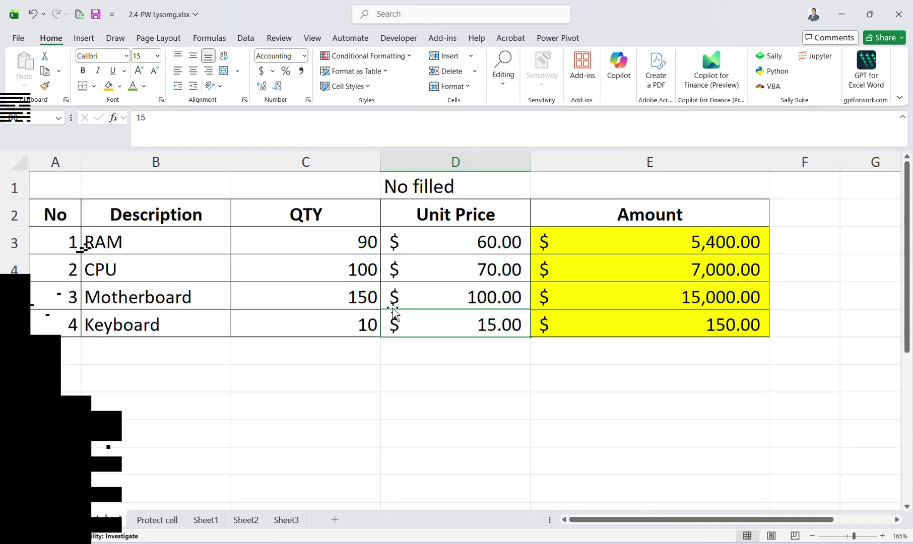
# Change the CPU unit price in D4 to 22 and save the workbook.
pyautogui.click(363, 298)
pyautogui.click(434, 269)
pyautogui.write('22')
pyautogui.click(471, 347)
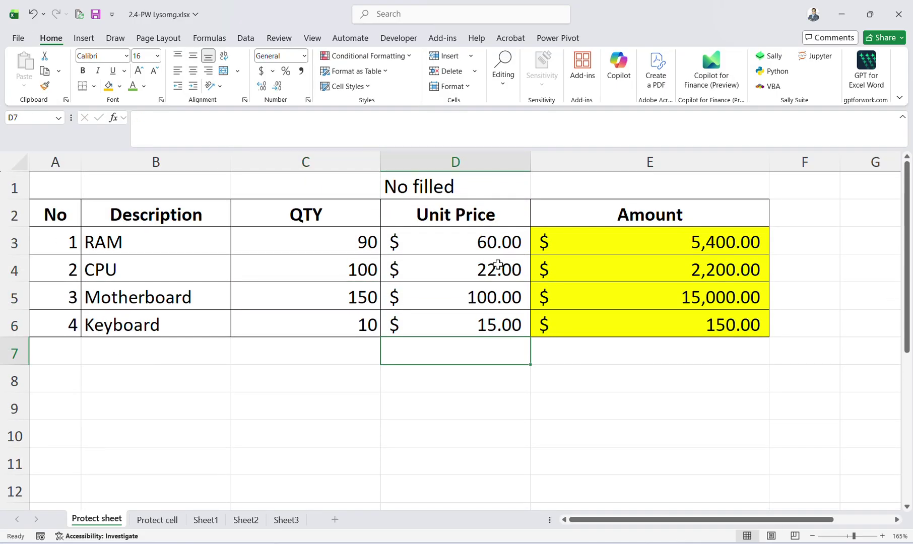
pyautogui.click(504, 278)
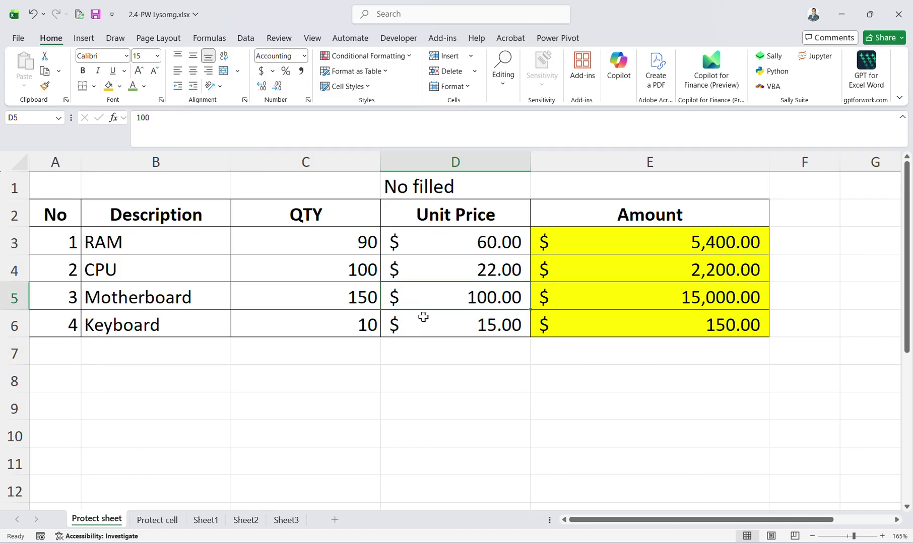
pyautogui.click(271, 312)
pyautogui.press('Down')
pyautogui.press('Down')
pyautogui.press('Down')
pyautogui.press('Down')
pyautogui.click(152, 499)
pyautogui.hotkey('ctrl', 's')
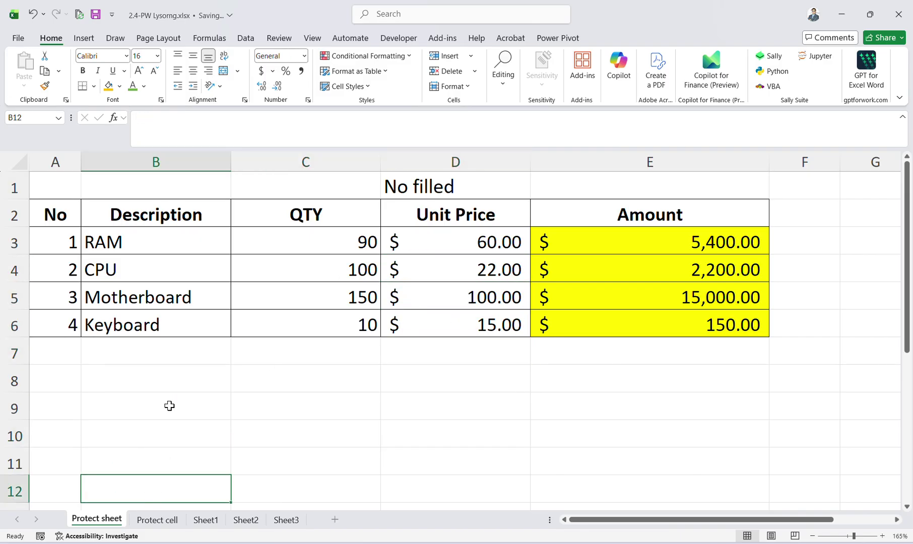
# Check the quantity and Amount cells, select E3:E6, and open the File backstage.
pyautogui.click(194, 379)
pyautogui.scroll(-4, 259, 295)
pyautogui.scroll(4, 259, 294)
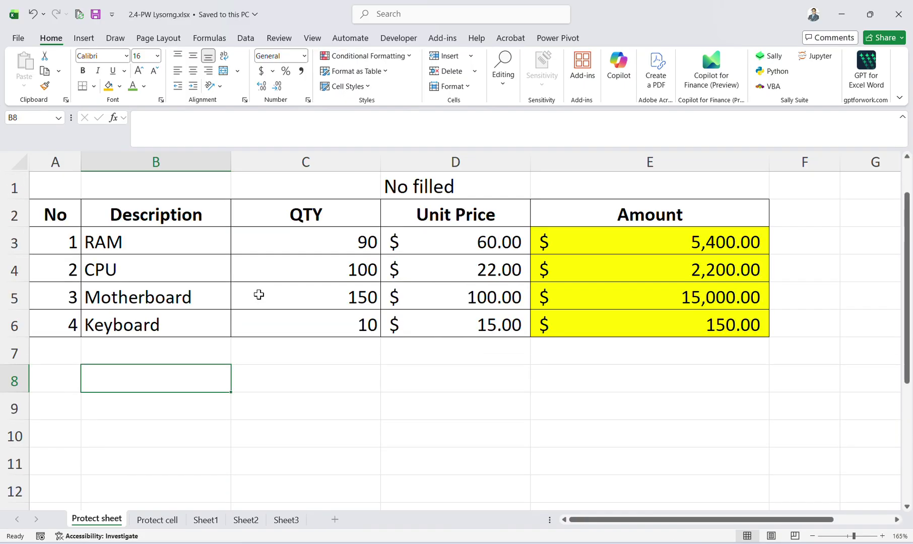
pyautogui.click(383, 267)
pyautogui.click(305, 258)
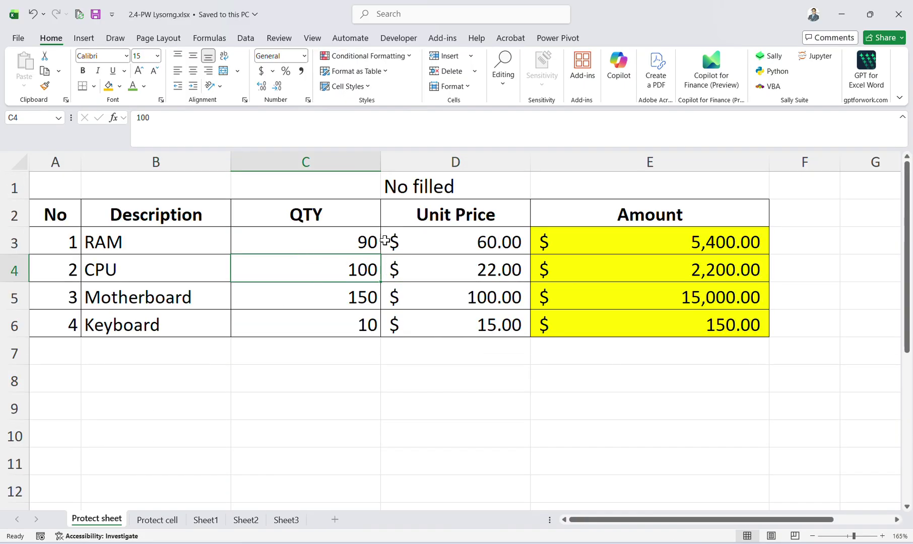
pyautogui.click(662, 234)
pyautogui.click(697, 305)
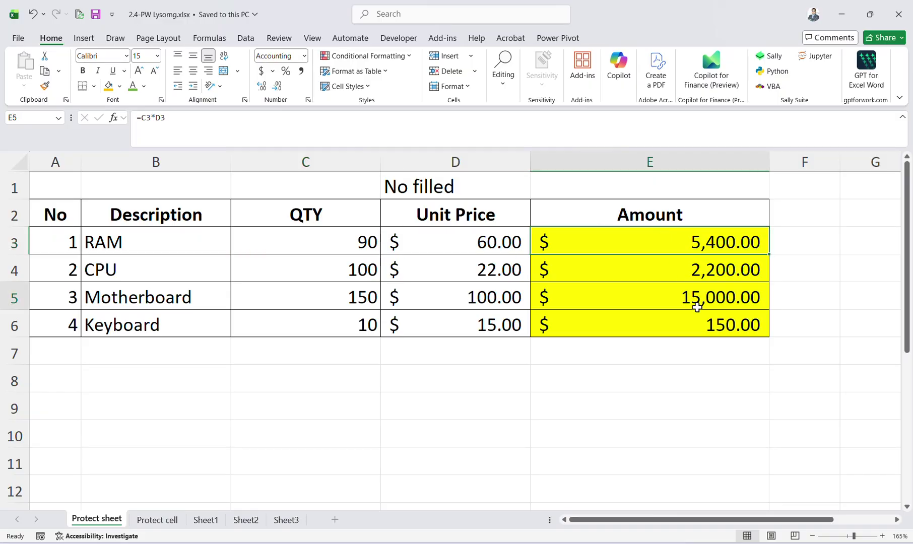
pyautogui.click(660, 267)
pyautogui.moveTo(667, 312); pyautogui.dragTo(667, 297)
pyautogui.click(657, 231)
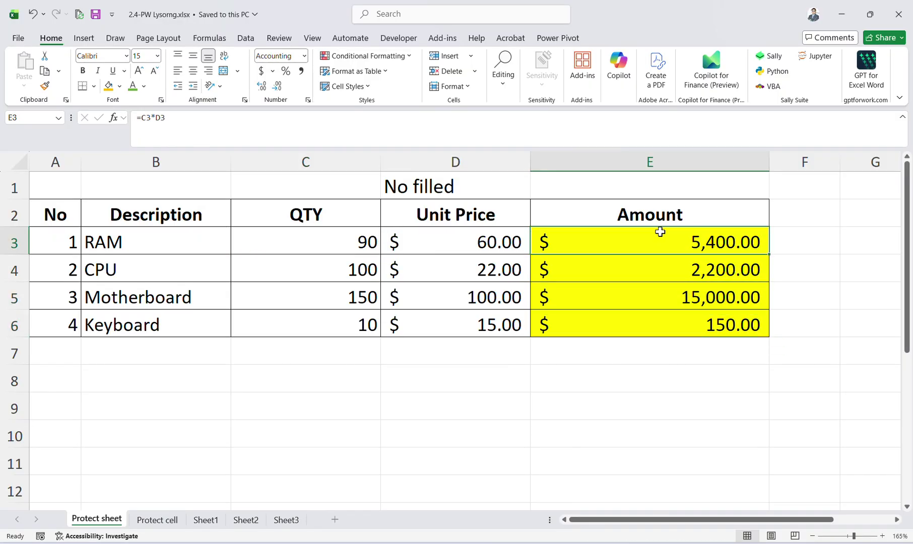
pyautogui.moveTo(660, 231); pyautogui.dragTo(670, 322)
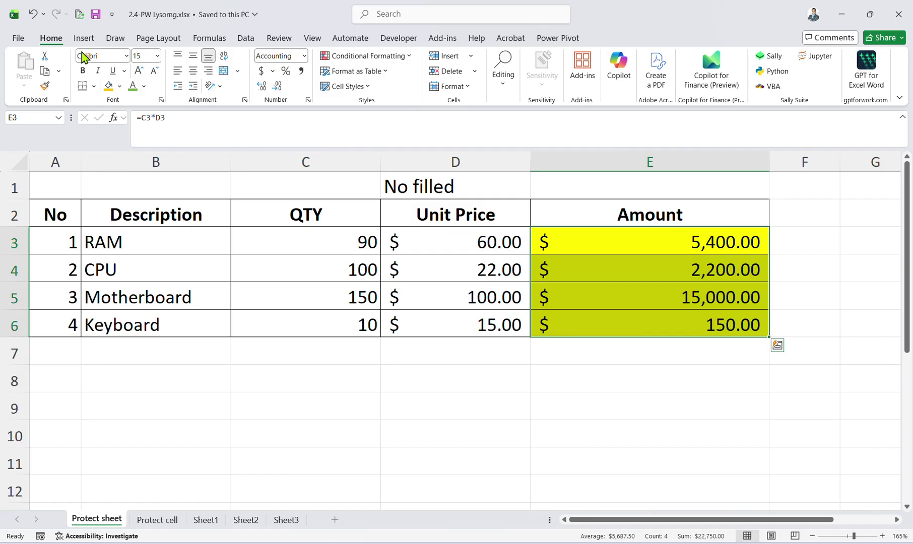
pyautogui.click(17, 40)
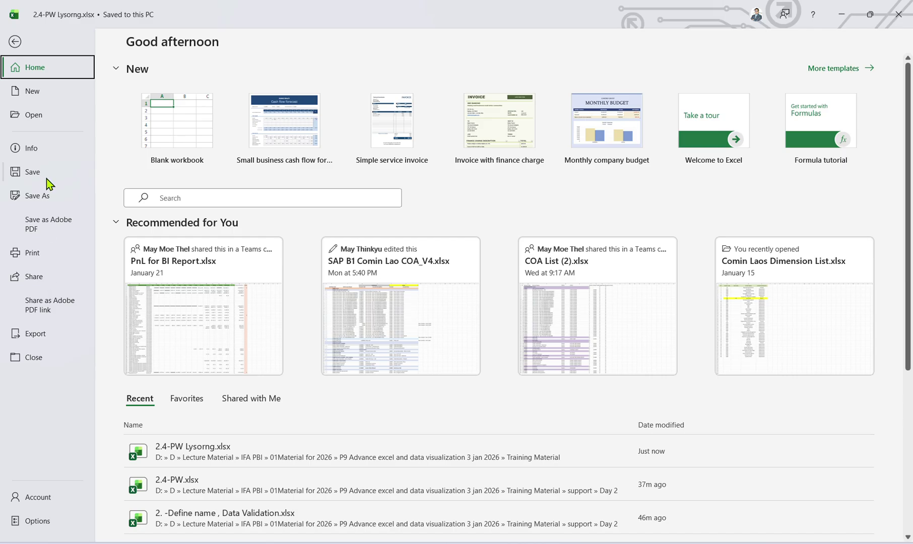
# Save As through General Options with both open and modify passwords removed, replacing 2.4-PW Lysorng.xlsx.
pyautogui.click(46, 195)
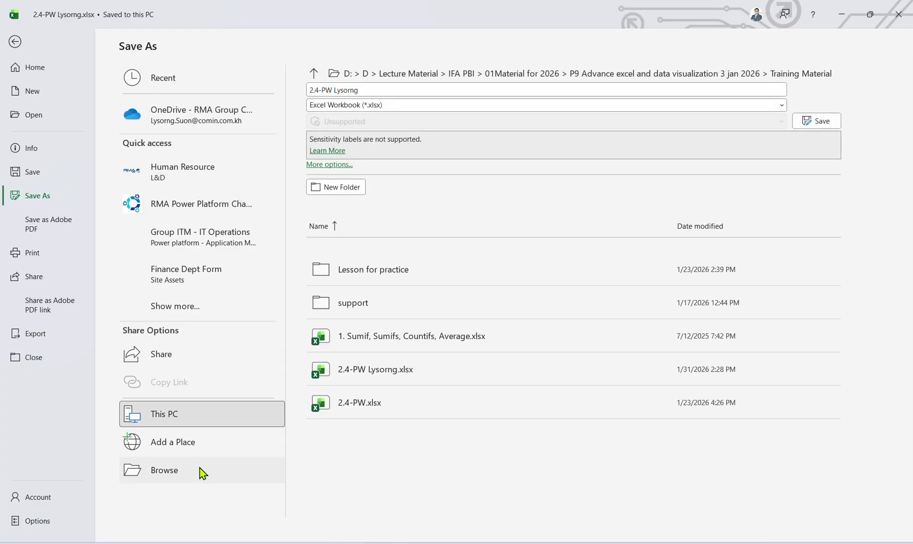
pyautogui.click(202, 470)
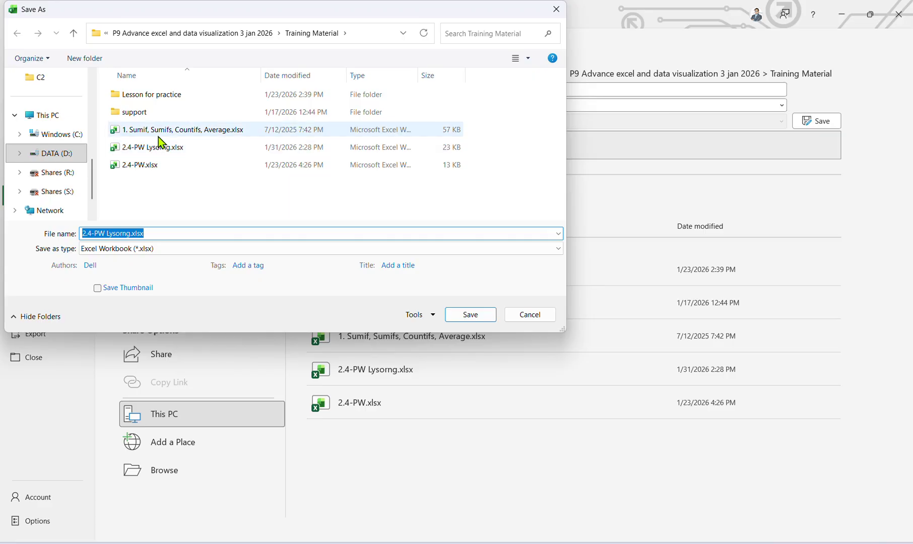
pyautogui.click(416, 318)
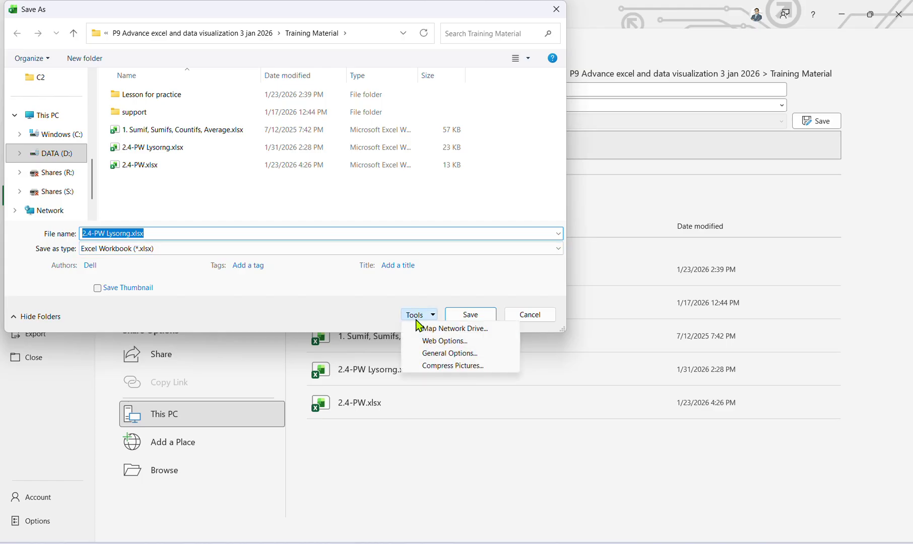
pyautogui.click(439, 353)
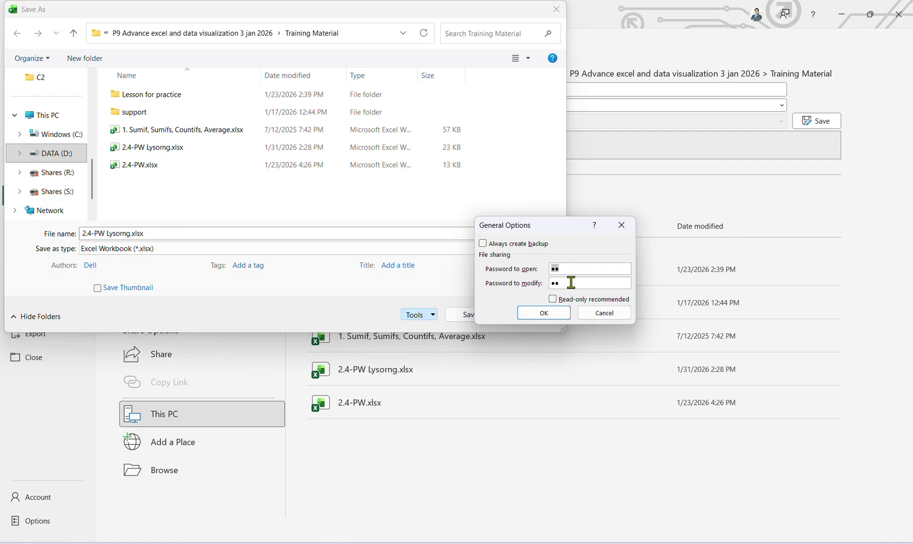
pyautogui.press('BackSpace')
pyautogui.click(574, 286)
pyautogui.press('BackSpace')
pyautogui.press('BackSpace')
pyautogui.click(544, 313)
pyautogui.click(467, 315)
pyautogui.click(481, 279)
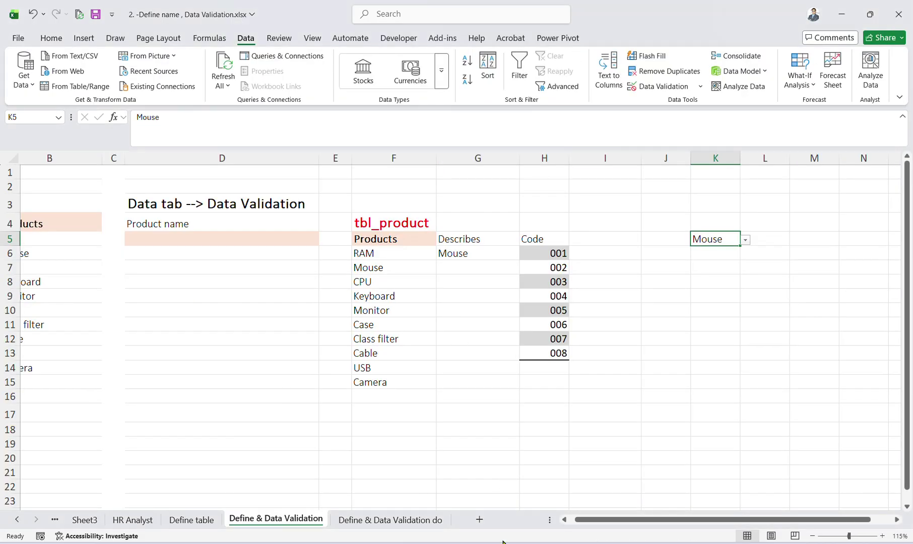
# Reopen 2.4-PW Lysorng.xlsx from File Explorer's Recent files with Win+E.
pyautogui.press('super+e')
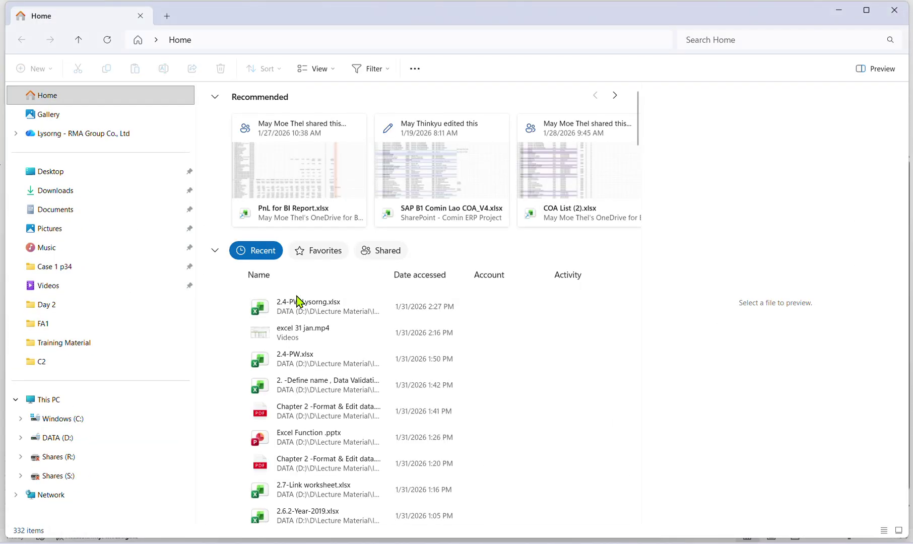
pyautogui.click(300, 311)
pyautogui.doubleClick(301, 311)
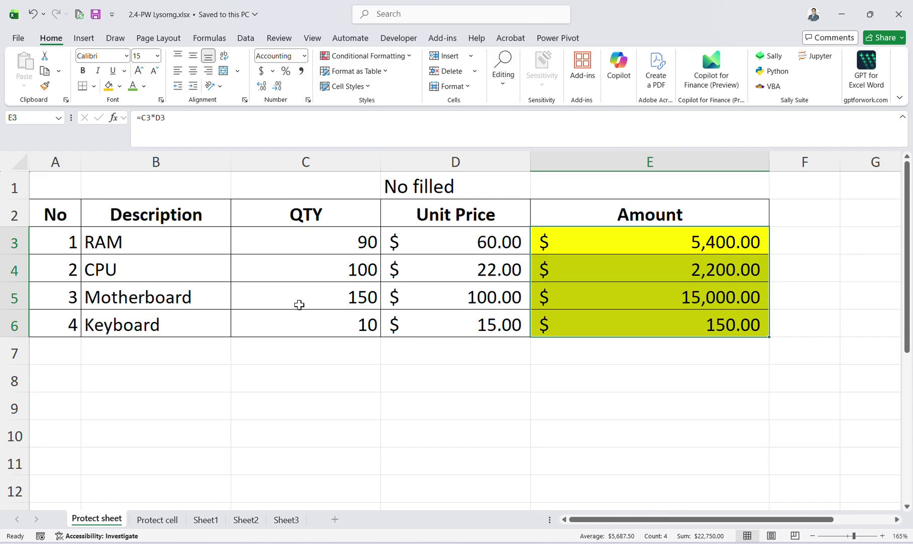
pyautogui.click(624, 378)
pyautogui.click(632, 272)
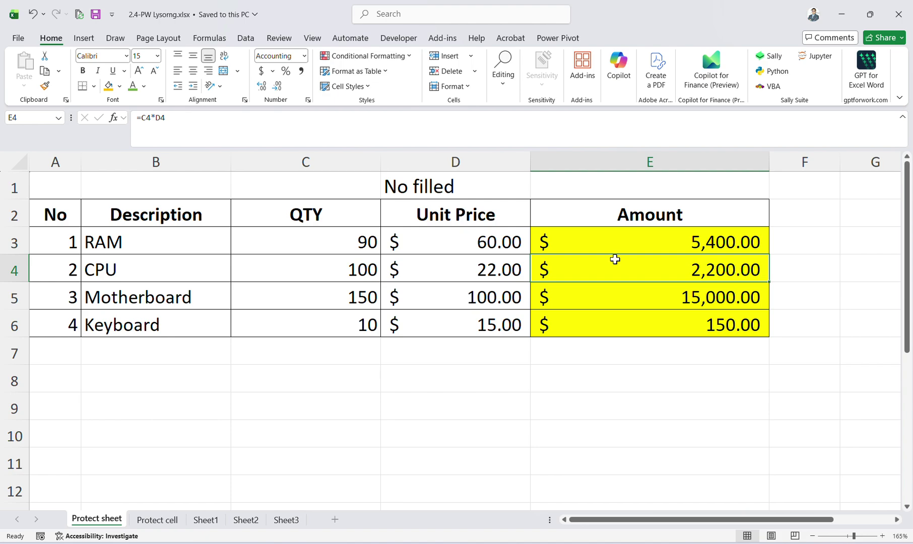
pyautogui.click(388, 351)
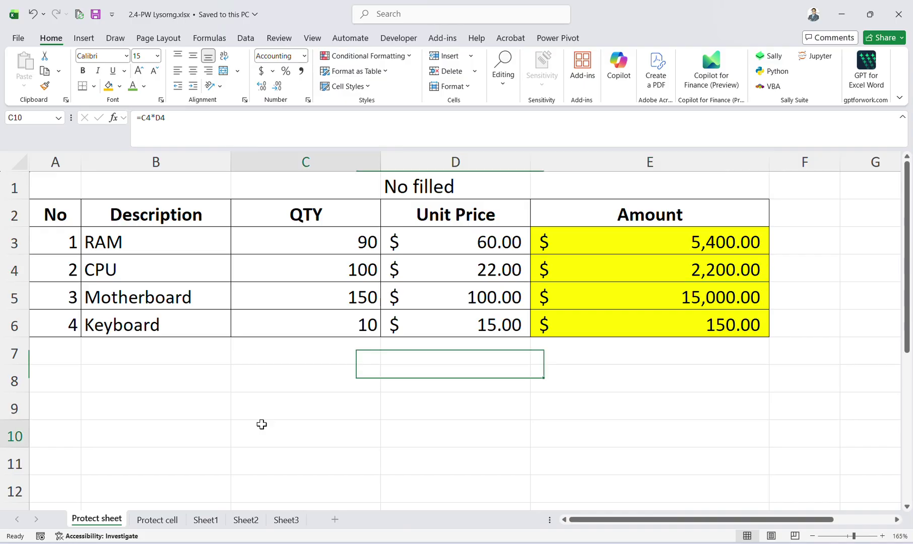
pyautogui.click(261, 423)
pyautogui.click(405, 316)
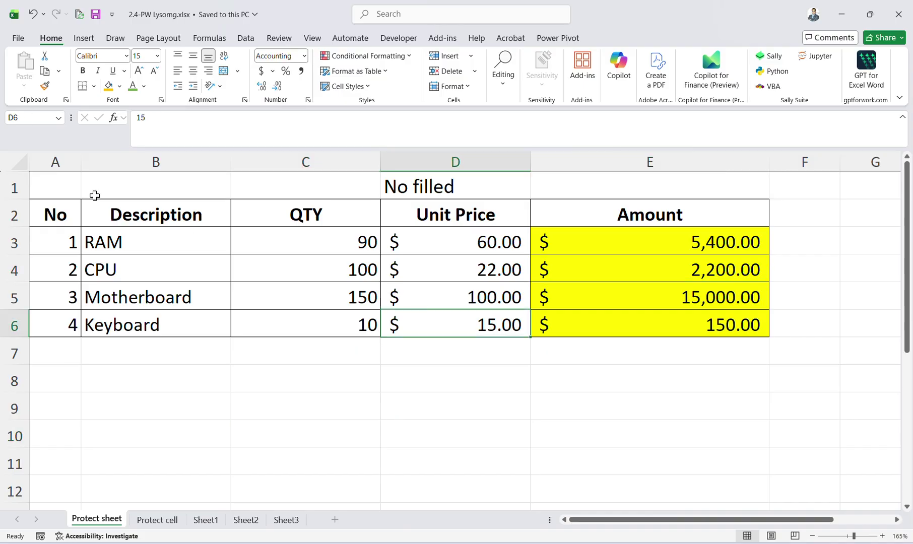
pyautogui.click(20, 161)
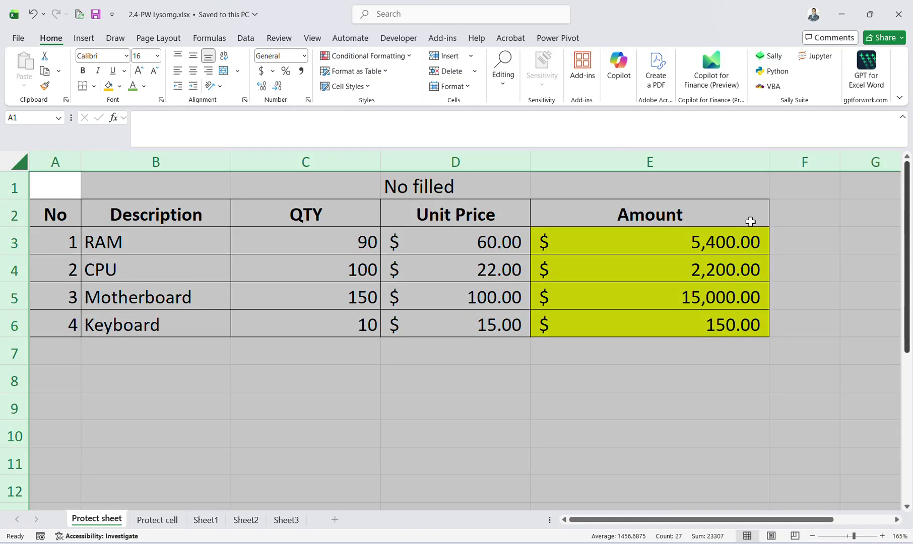
pyautogui.click(157, 520)
pyautogui.click(205, 520)
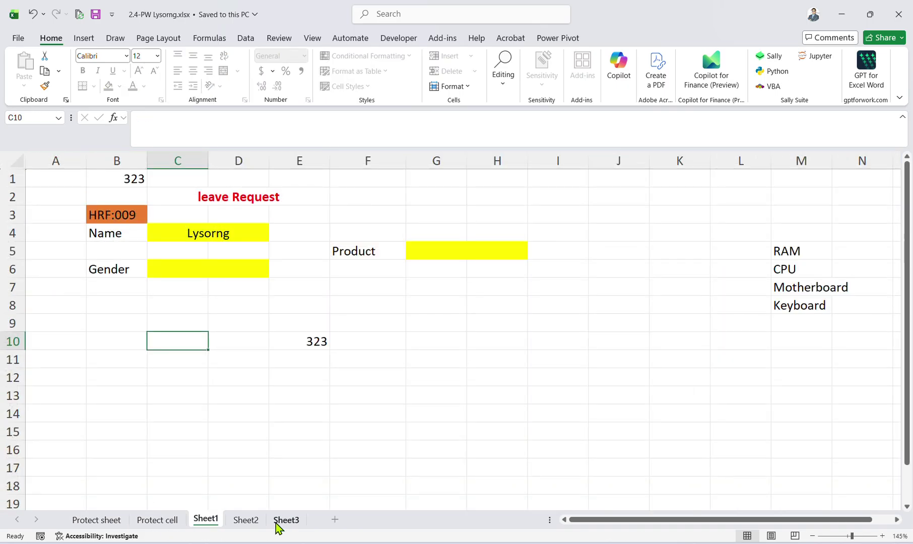
pyautogui.click(246, 520)
pyautogui.click(286, 519)
pyautogui.click(246, 519)
pyautogui.click(97, 520)
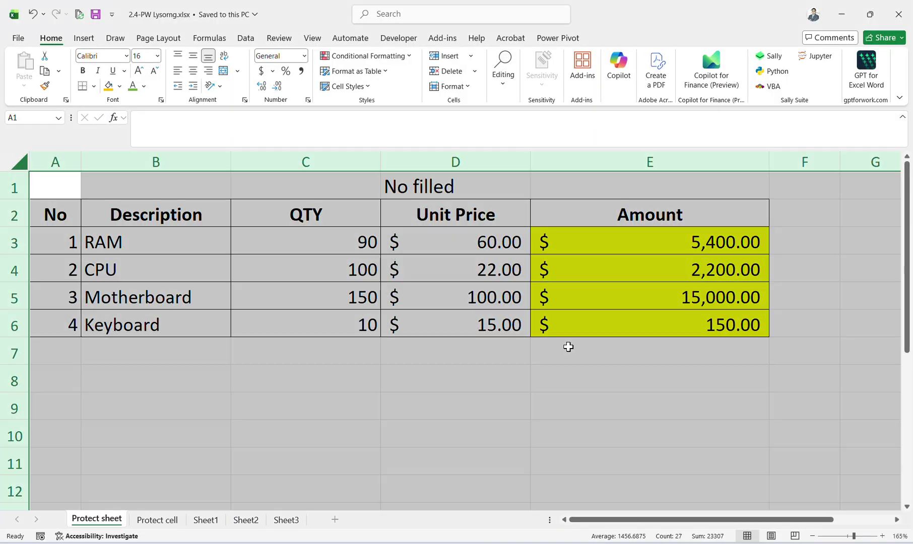
pyautogui.click(581, 330)
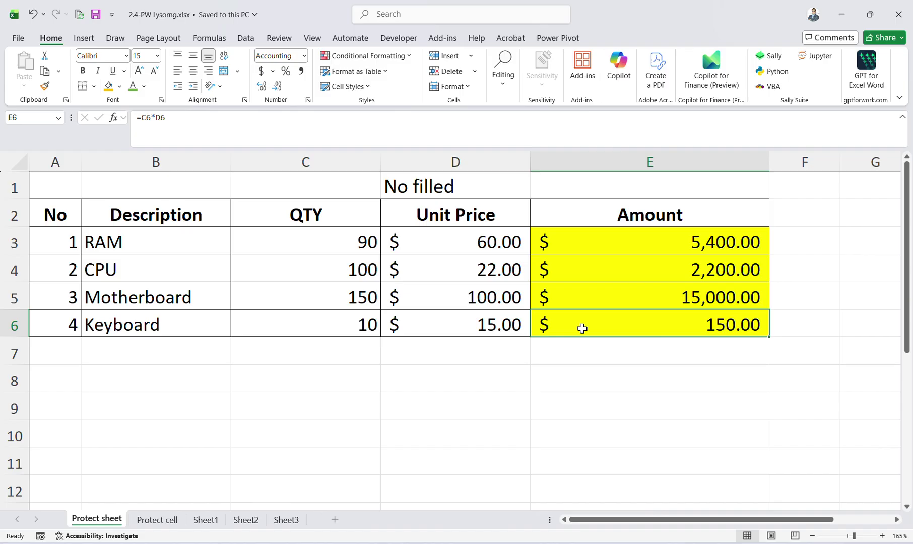
pyautogui.click(679, 252)
pyautogui.click(670, 273)
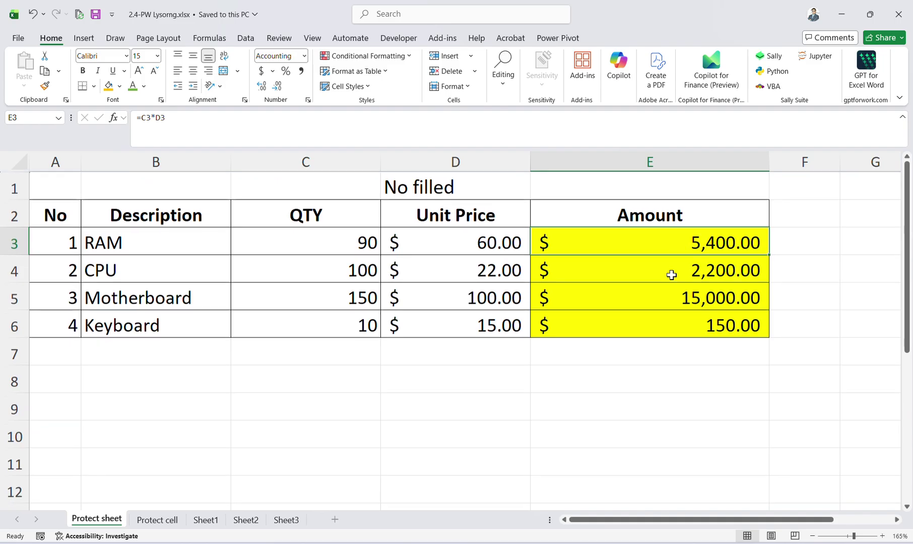
pyautogui.click(670, 251)
pyautogui.click(402, 240)
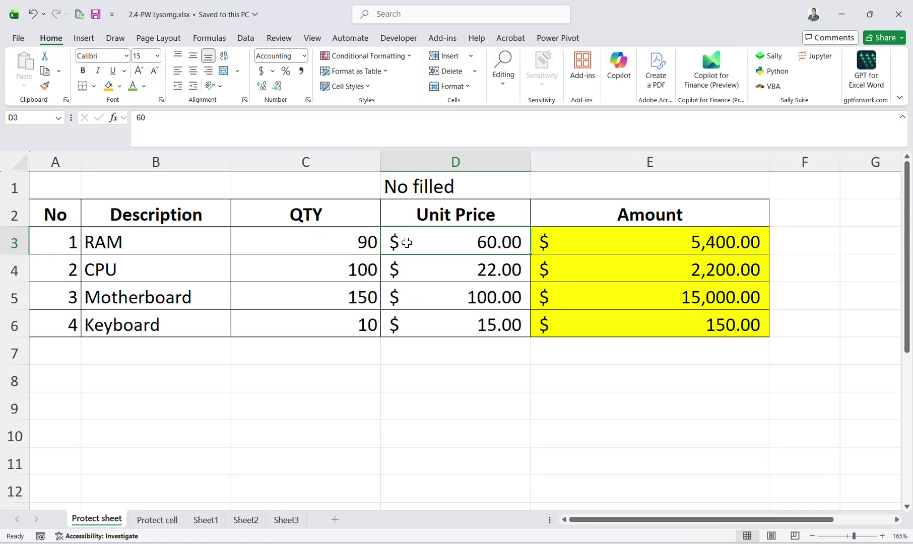
pyautogui.click(353, 238)
pyautogui.click(564, 238)
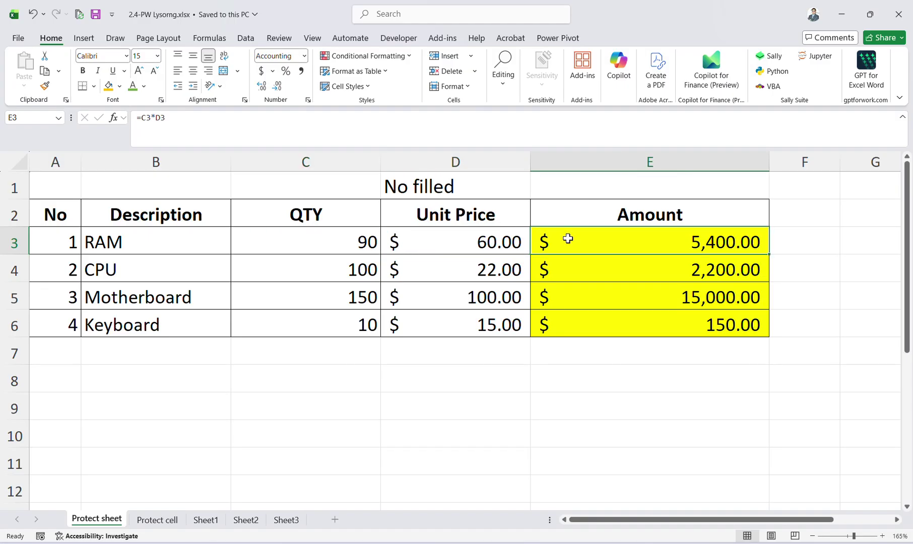
pyautogui.click(563, 220)
pyautogui.click(575, 240)
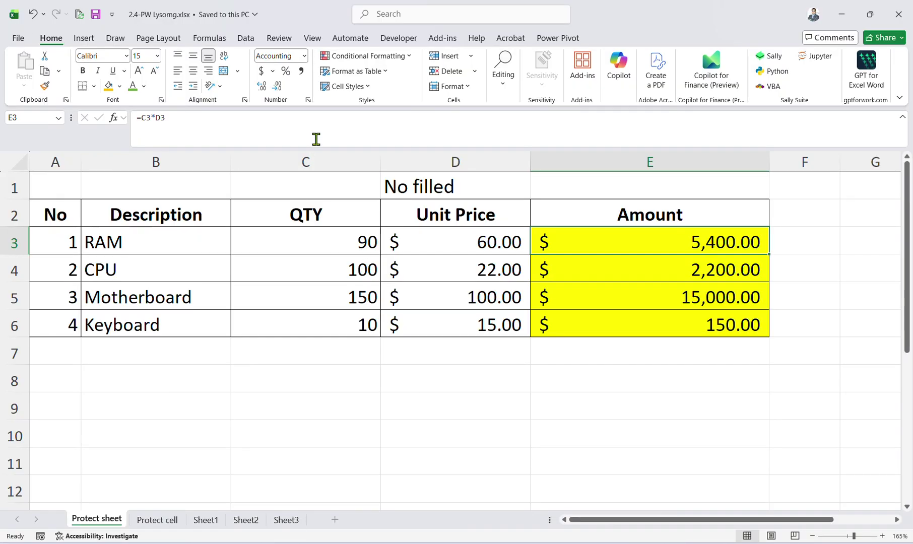
# Delete E3's old amount formula, clearing the stray 'sum' entry as well.
pyautogui.click(139, 118)
pyautogui.moveTo(137, 118); pyautogui.dragTo(166, 119)
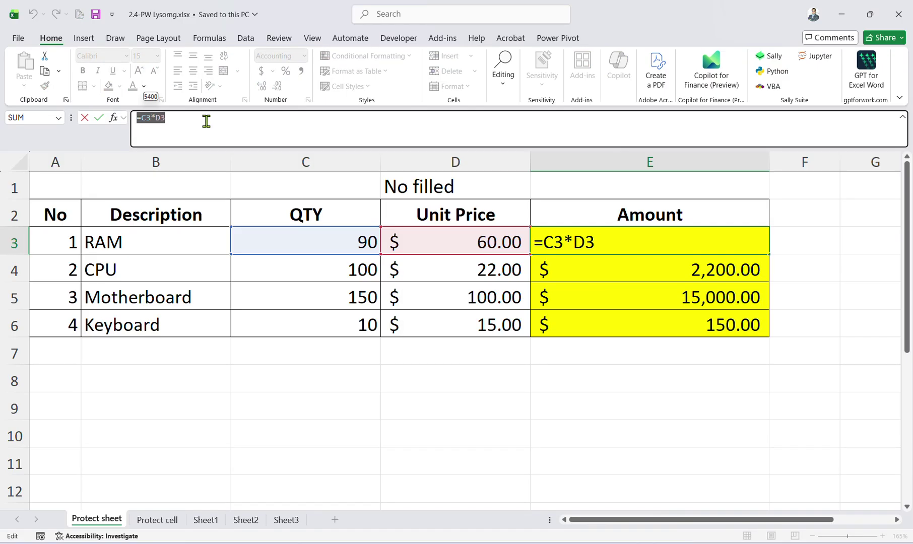
pyautogui.press('BackSpace')
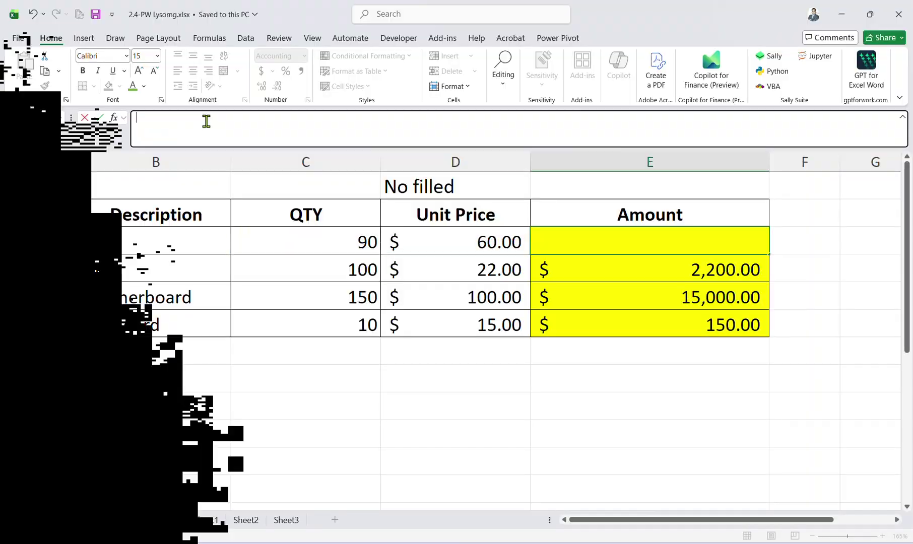
pyautogui.write('sum')
pyautogui.press('Tab')
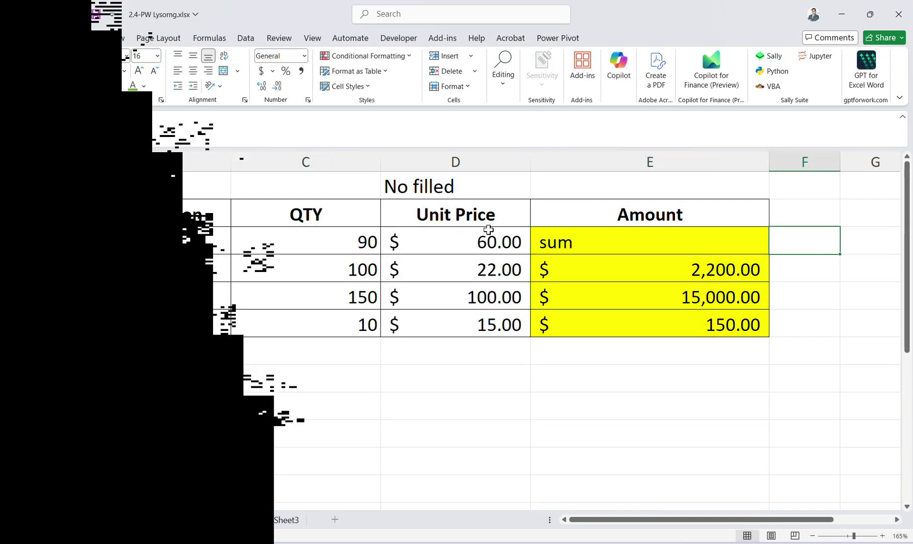
pyautogui.click(586, 236)
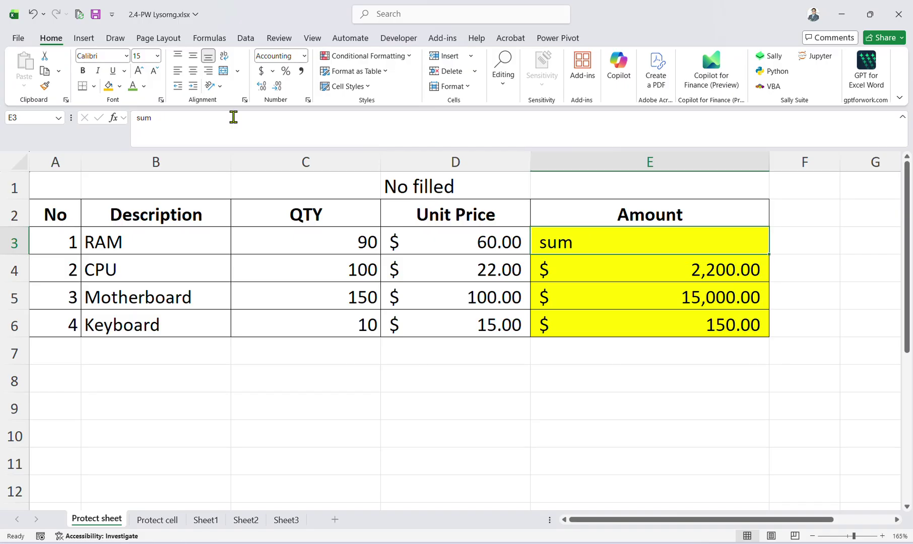
pyautogui.moveTo(234, 117); pyautogui.dragTo(2, 84)
pyautogui.press('BackSpace')
# Enter =C3*D3 in E3 and fill it down through E6.
pyautogui.write('=')
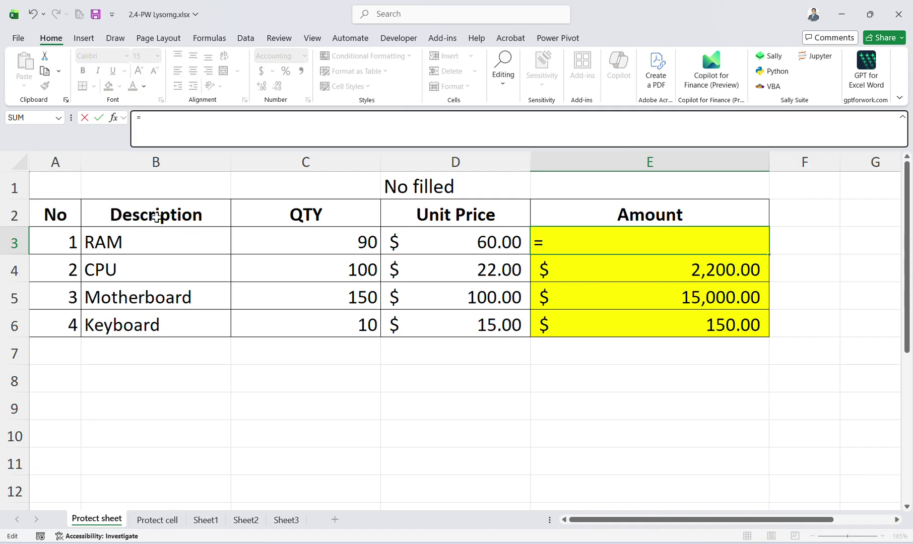
pyautogui.click(380, 221)
pyautogui.click(367, 243)
pyautogui.write('(')
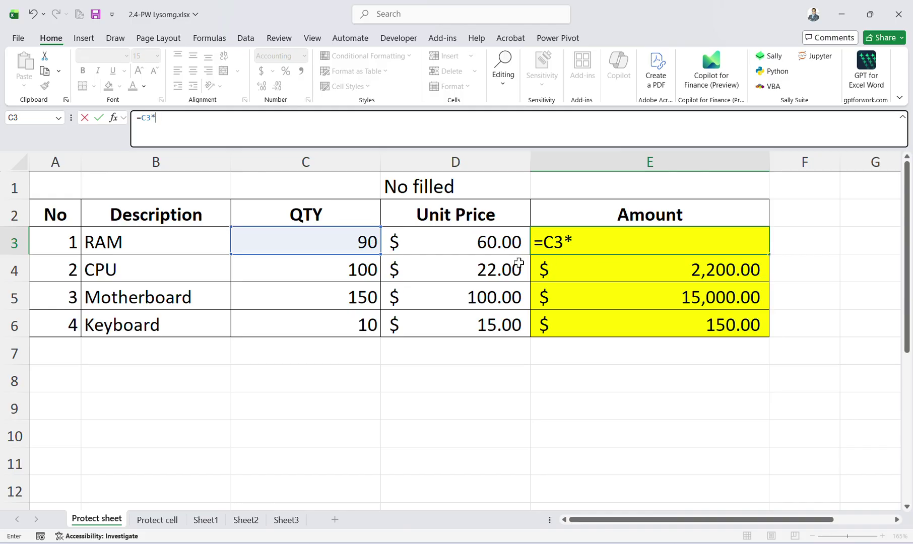
pyautogui.click(481, 241)
pyautogui.press('Return')
pyautogui.moveTo(624, 249); pyautogui.dragTo(676, 317)
pyautogui.click(676, 317)
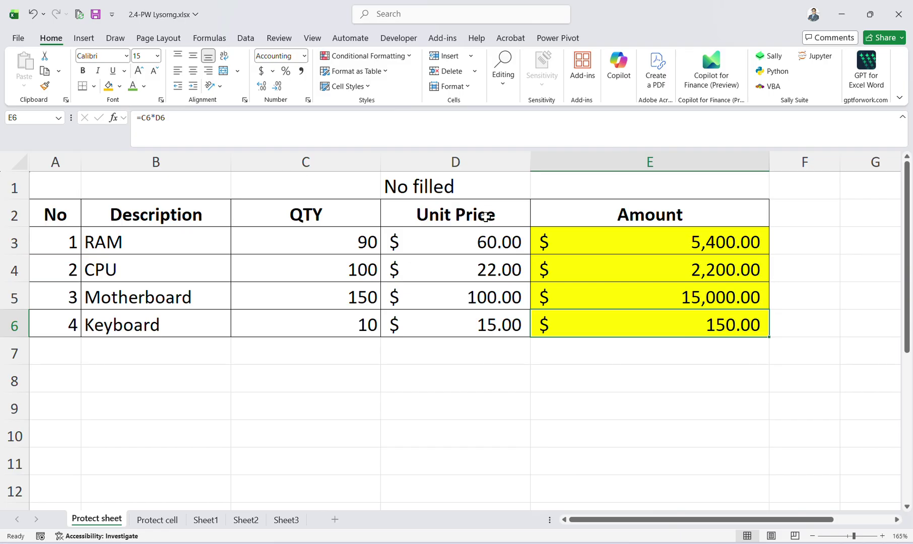
pyautogui.click(901, 117)
pyautogui.click(673, 225)
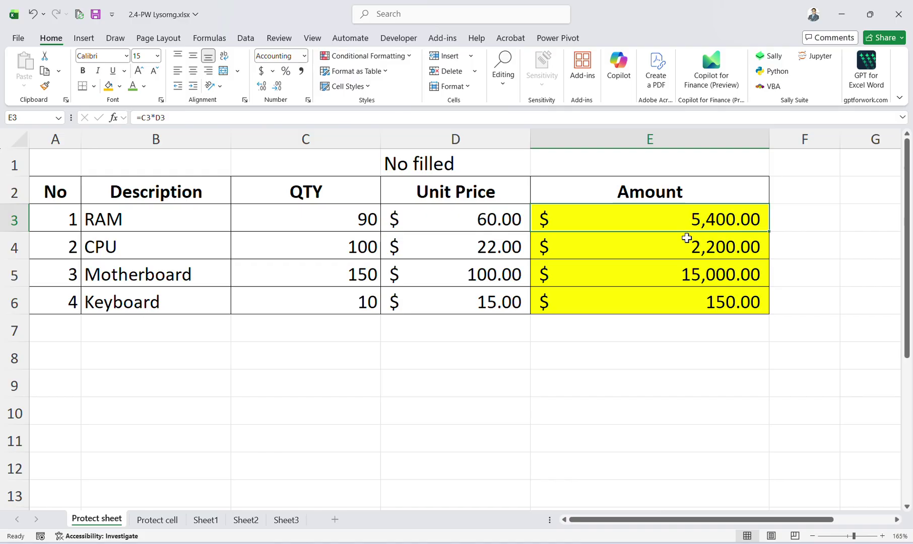
# Open Excel Options to the Advanced page using Alt, F, T.
pyautogui.click(751, 352)
pyautogui.click(714, 283)
pyautogui.press('alt')
pyautogui.press('f')
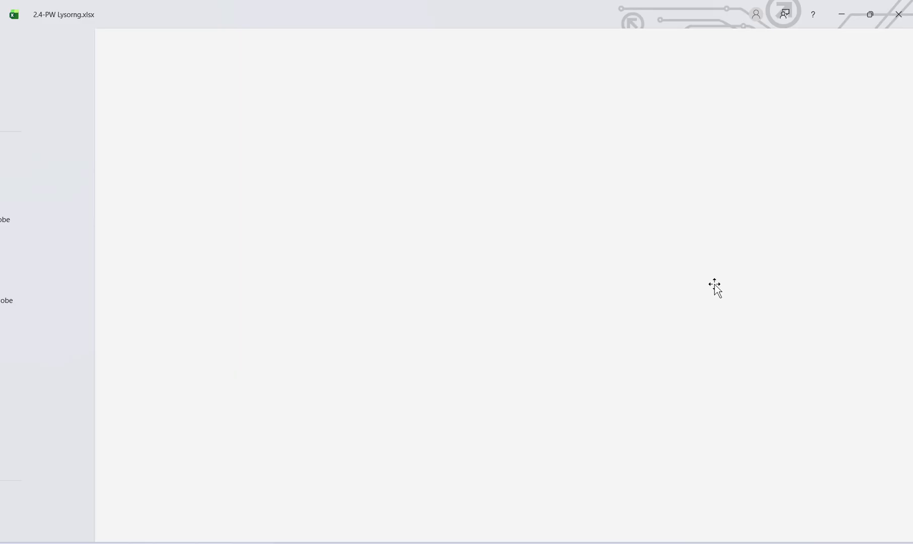
pyautogui.press('t')
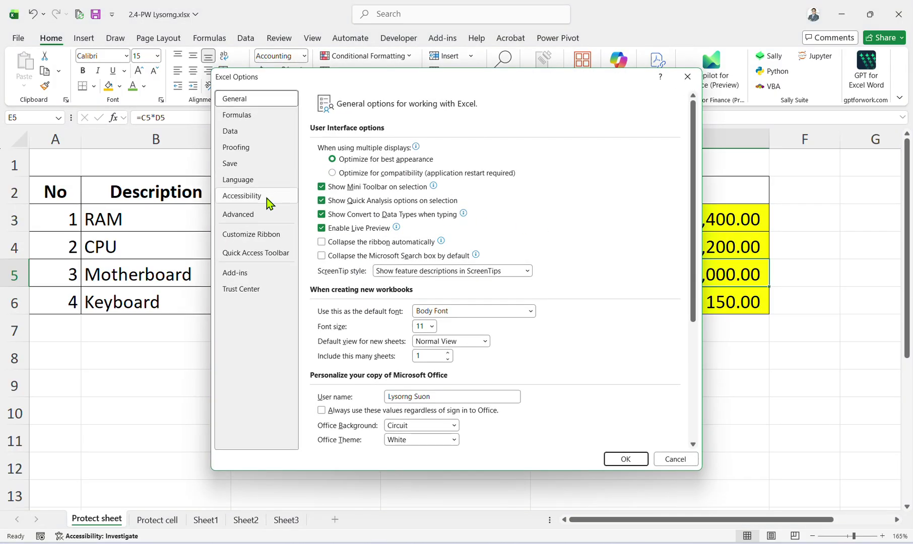
pyautogui.click(260, 215)
# Uncheck Show sheet tabs and Show formula bar and apply the options.
pyautogui.scroll(-3, 389, 319)
pyautogui.scroll(-20, 389, 319)
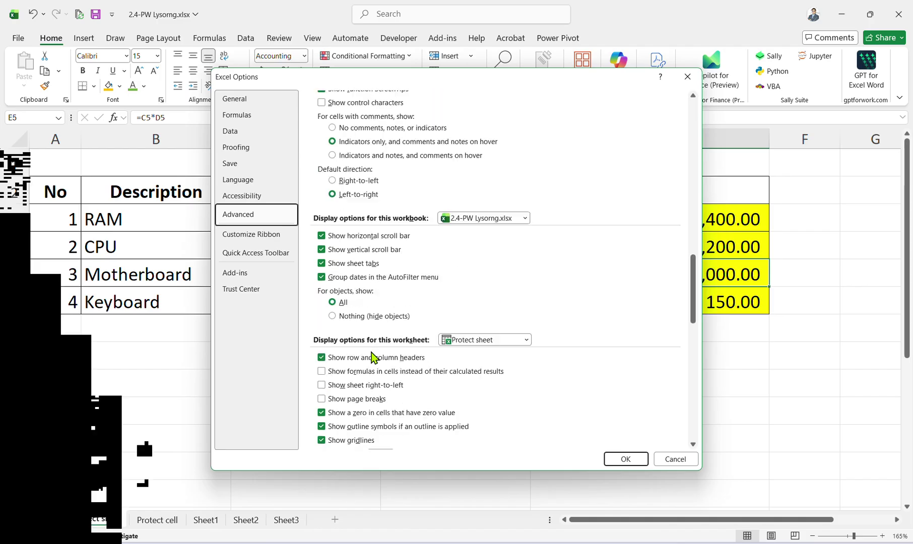
pyautogui.scroll(10, 372, 367)
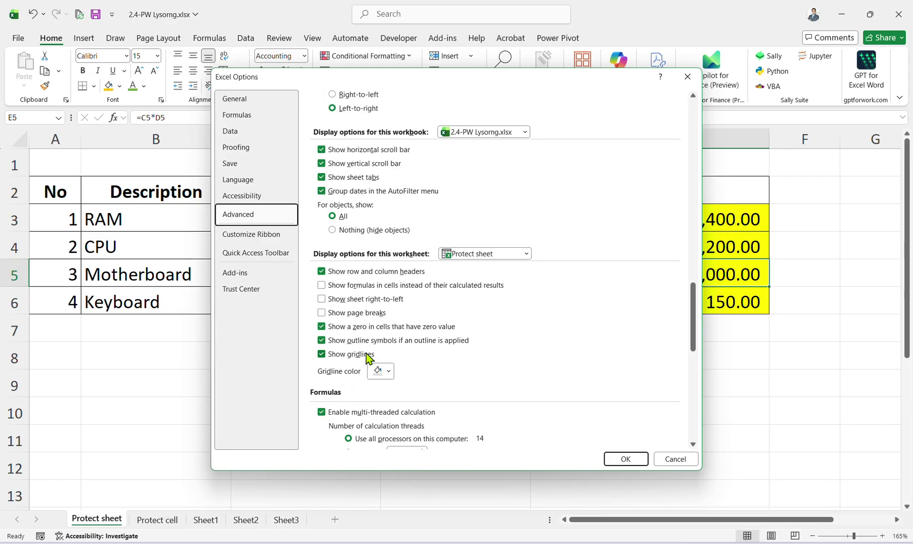
pyautogui.scroll(2, 369, 356)
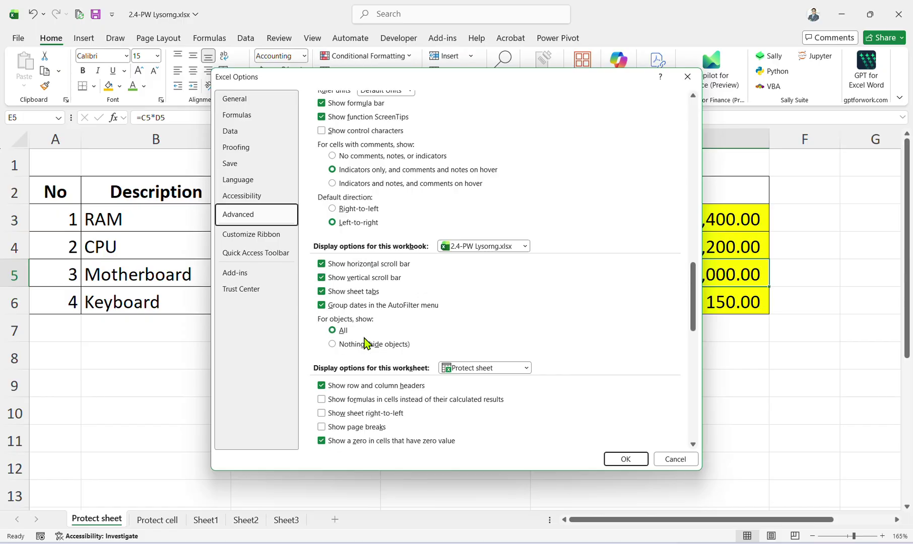
pyautogui.click(351, 294)
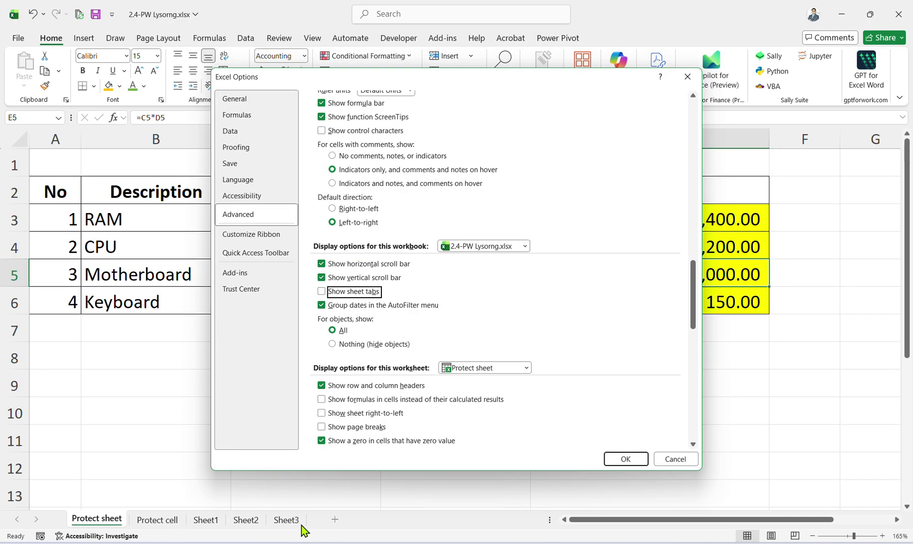
pyautogui.scroll(2, 385, 322)
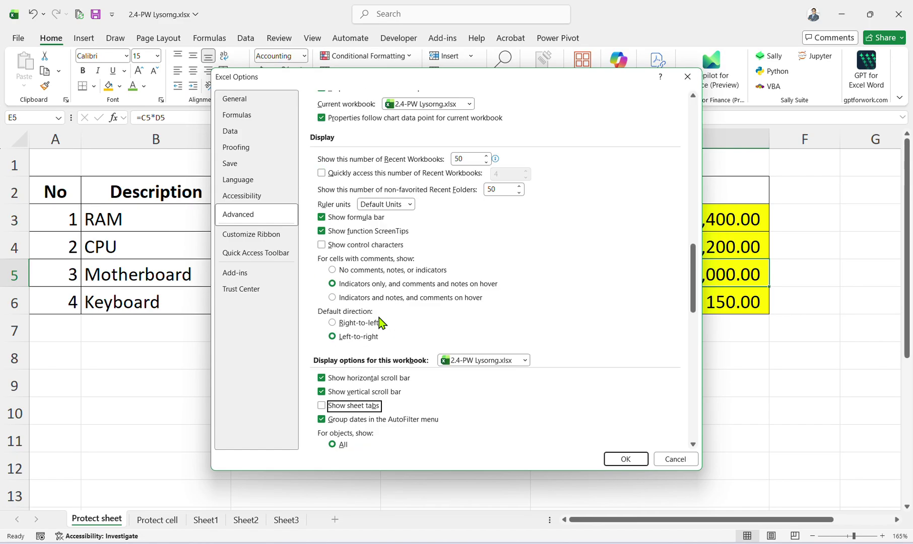
pyautogui.click(348, 217)
pyautogui.scroll(2, 403, 334)
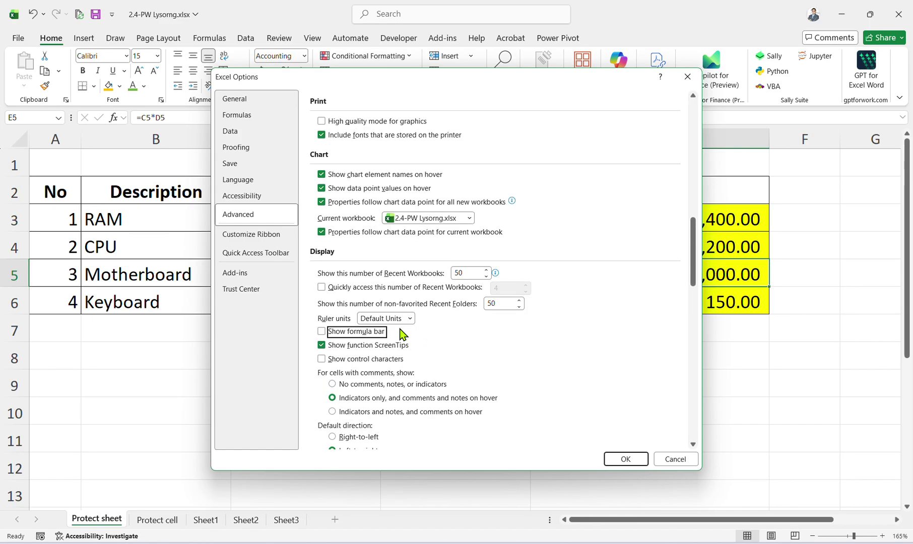
pyautogui.click(610, 459)
pyautogui.click(692, 189)
pyautogui.click(689, 244)
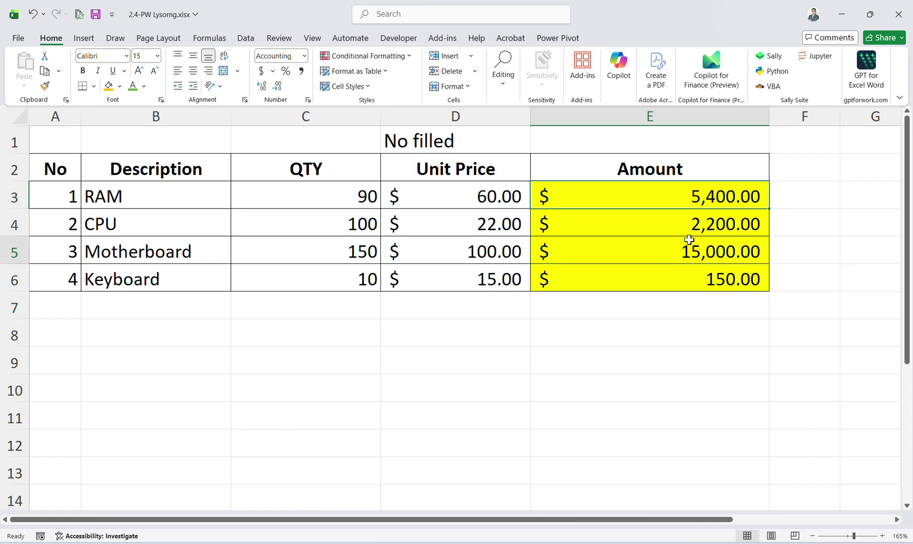
# Click through the Amount cells of the price table.
pyautogui.click(675, 199)
pyautogui.click(698, 303)
pyautogui.click(682, 197)
pyautogui.click(697, 243)
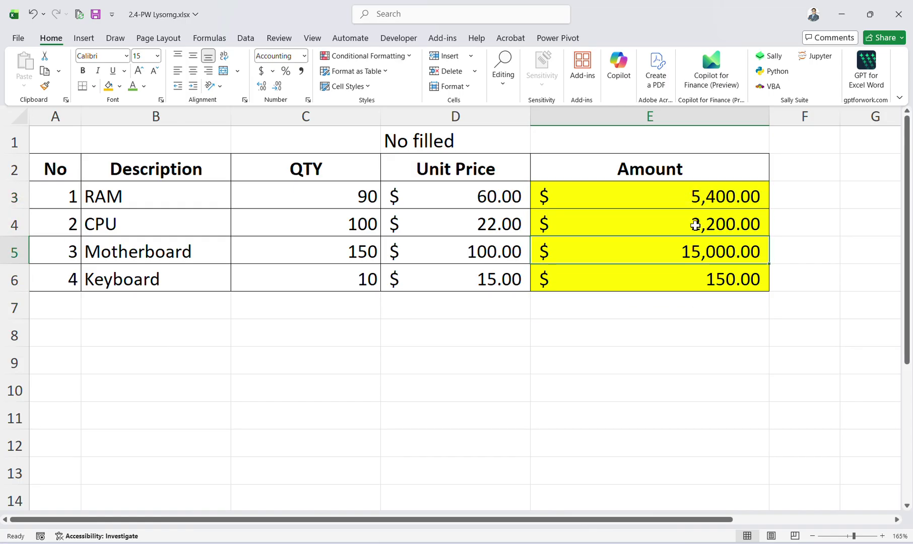
pyautogui.click(676, 194)
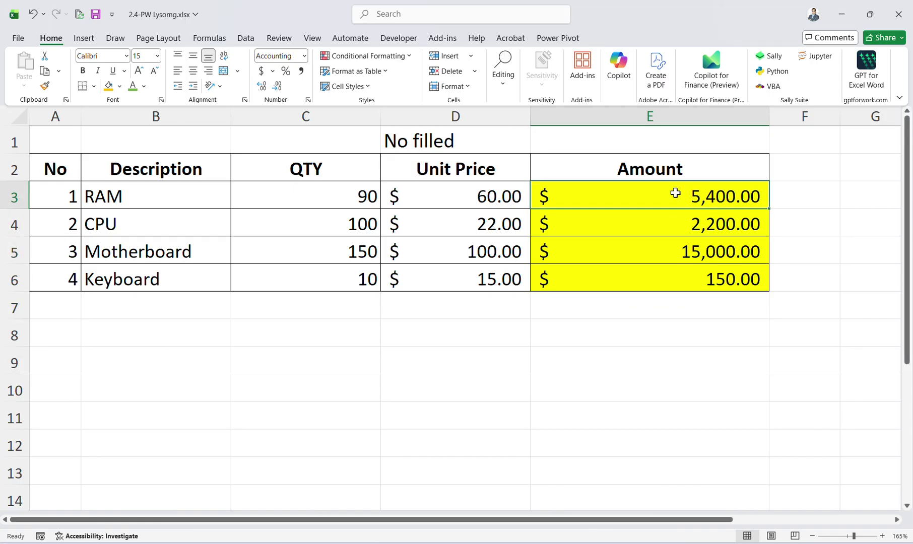
pyautogui.click(711, 226)
pyautogui.click(698, 199)
pyautogui.click(677, 246)
pyautogui.click(650, 190)
pyautogui.click(615, 237)
pyautogui.click(637, 194)
pyautogui.click(750, 251)
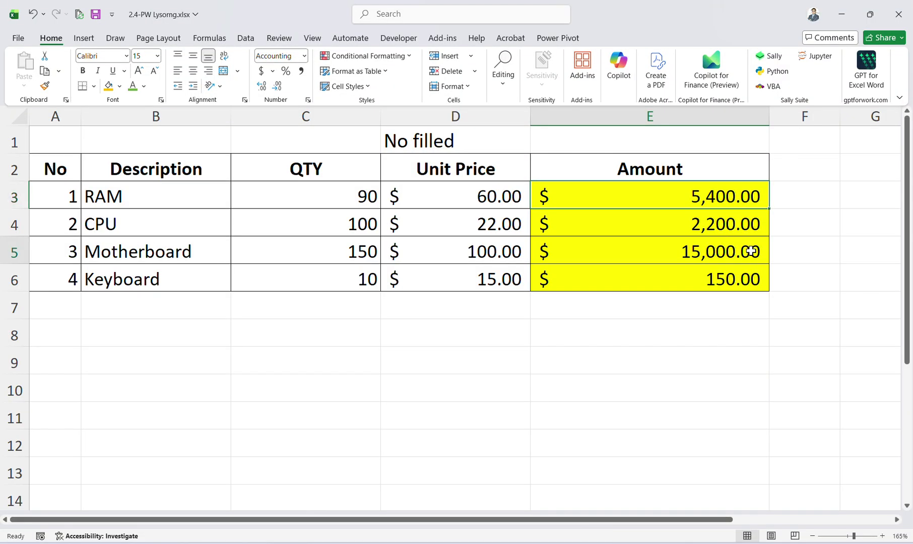
pyautogui.click(675, 197)
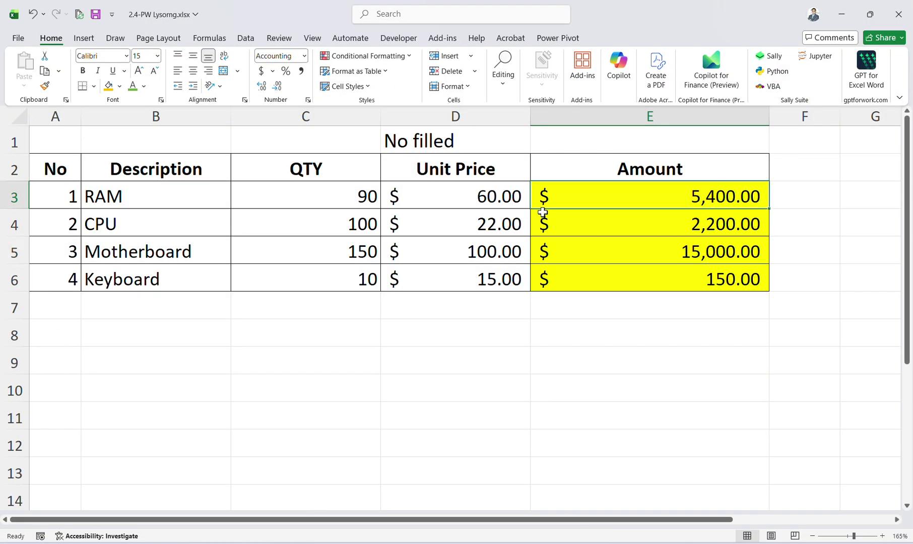
# Select the D3:E6, D3:D6, E3:E6 and C3:C6 ranges in turn.
pyautogui.click(467, 202)
pyautogui.click(358, 196)
pyautogui.click(593, 196)
pyautogui.click(625, 247)
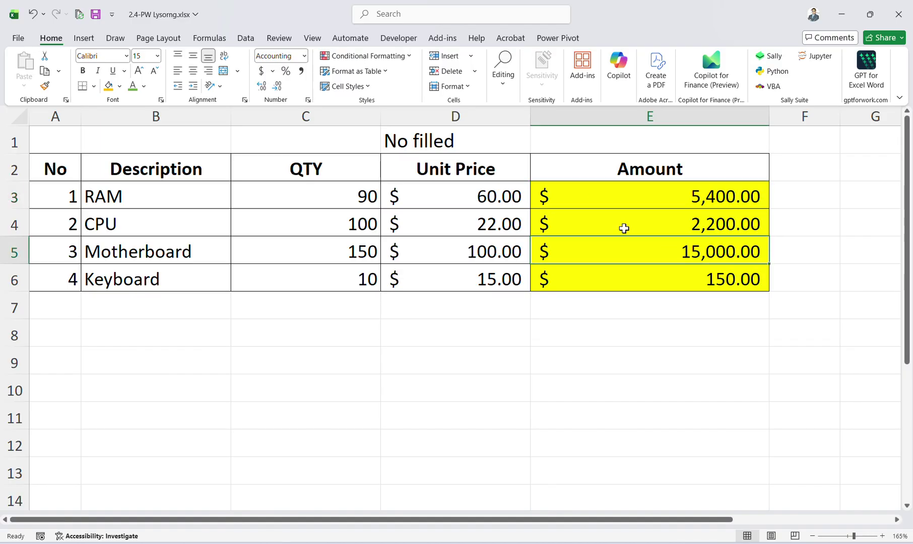
pyautogui.moveTo(469, 198); pyautogui.dragTo(673, 284)
pyautogui.click(500, 222)
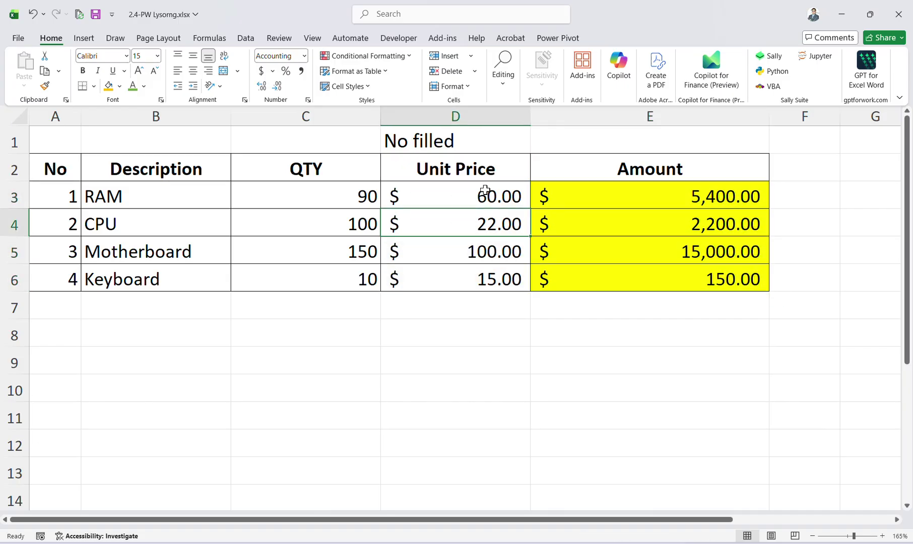
pyautogui.moveTo(484, 190); pyautogui.dragTo(471, 279)
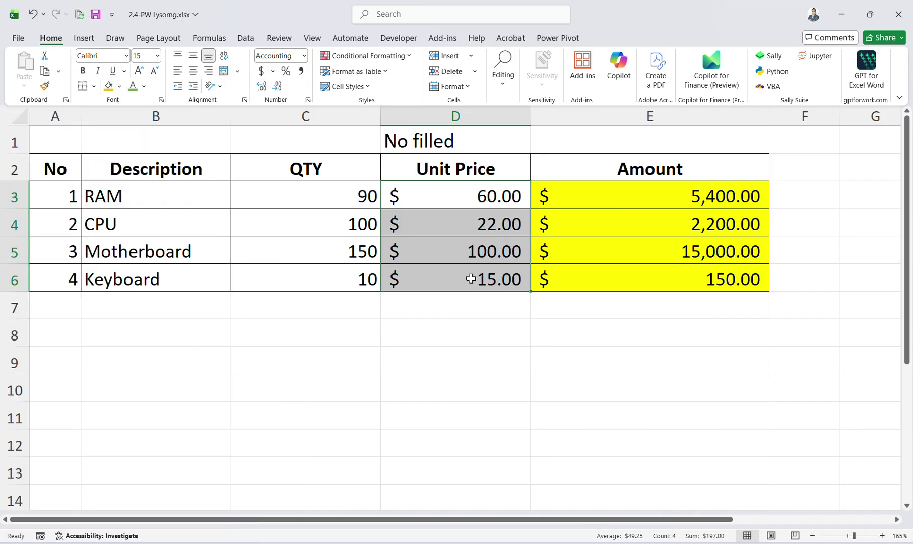
pyautogui.click(522, 202)
pyautogui.moveTo(641, 184); pyautogui.dragTo(648, 277)
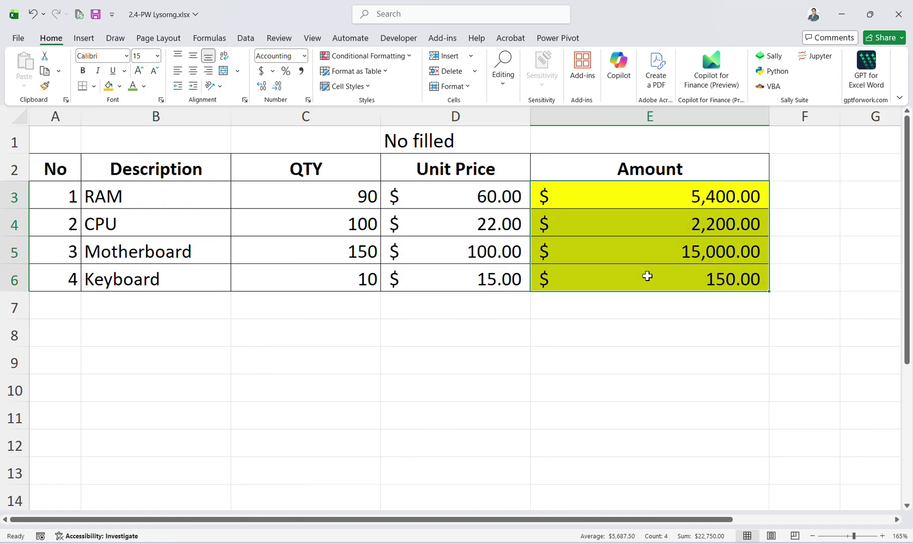
pyautogui.moveTo(375, 199); pyautogui.dragTo(353, 280)
pyautogui.click(650, 224)
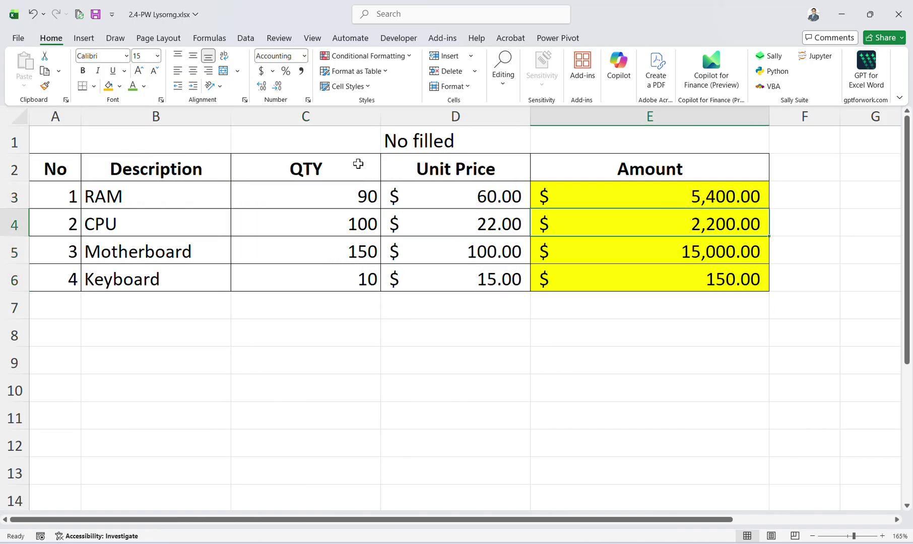
# Select the QTY header C2 and switch to the Review ribbon.
pyautogui.click(338, 163)
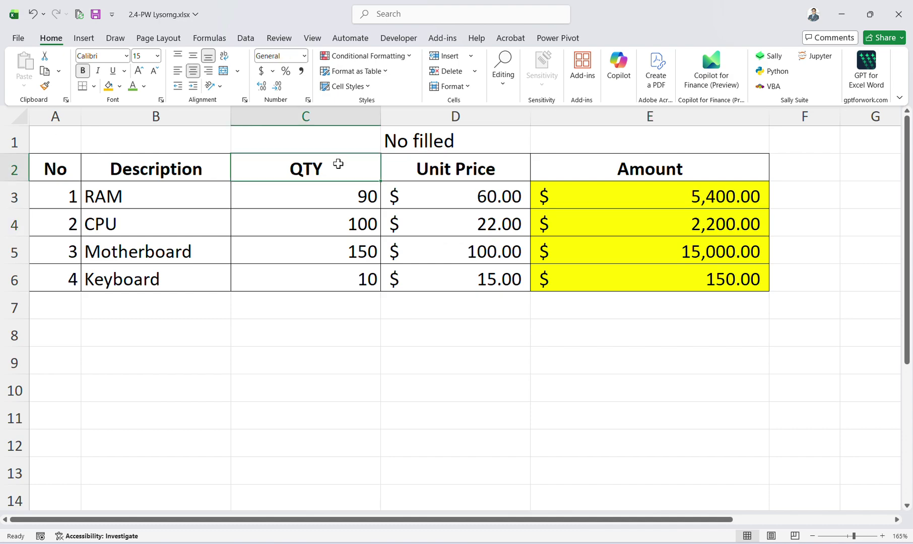
pyautogui.click(209, 38)
pyautogui.click(246, 38)
pyautogui.click(310, 39)
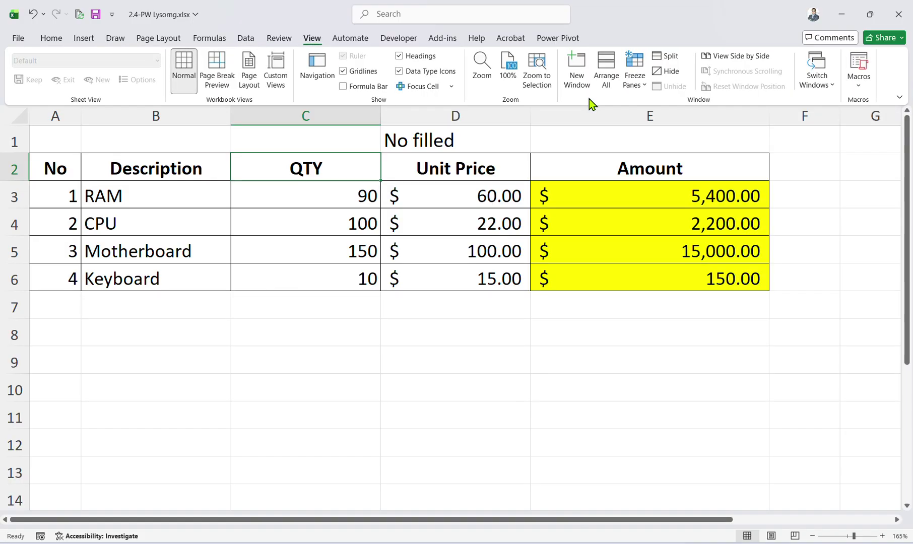
pyautogui.click(273, 39)
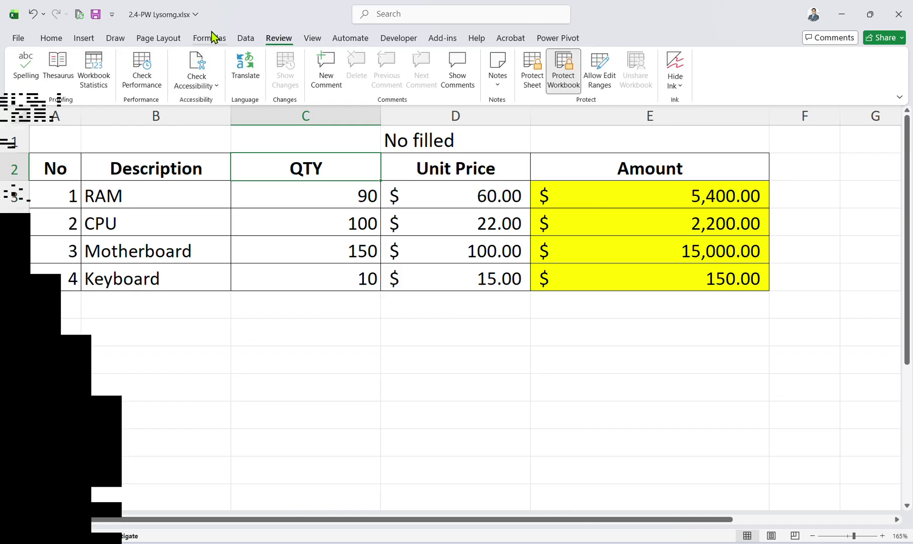
# Post the comment 'Please put your act QTY' on C2, then select E5.
pyautogui.click(326, 61)
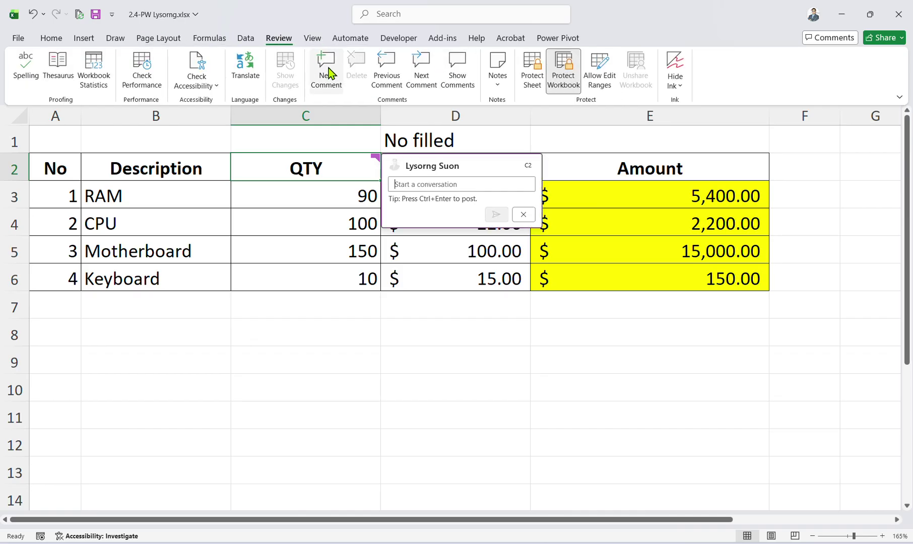
pyautogui.write('Please put yo')
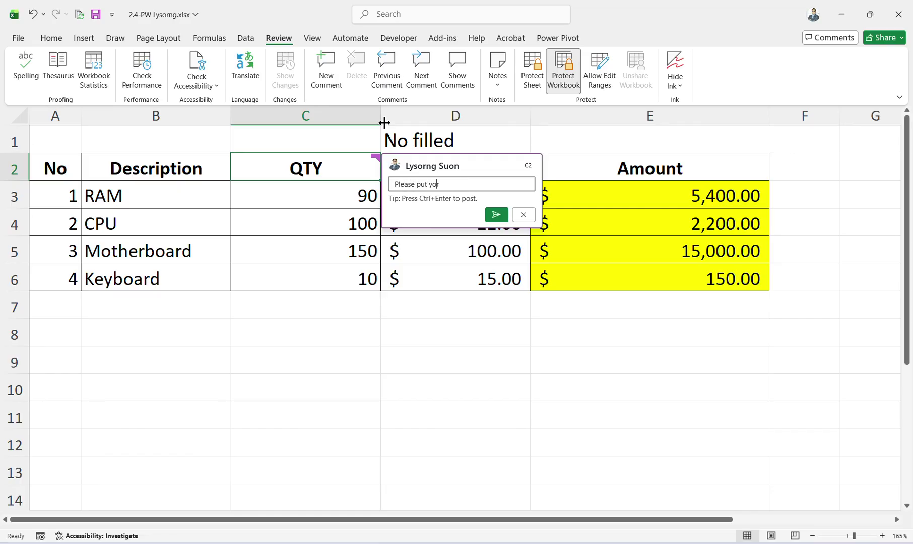
pyautogui.write('ur act QTY')
pyautogui.press('Return')
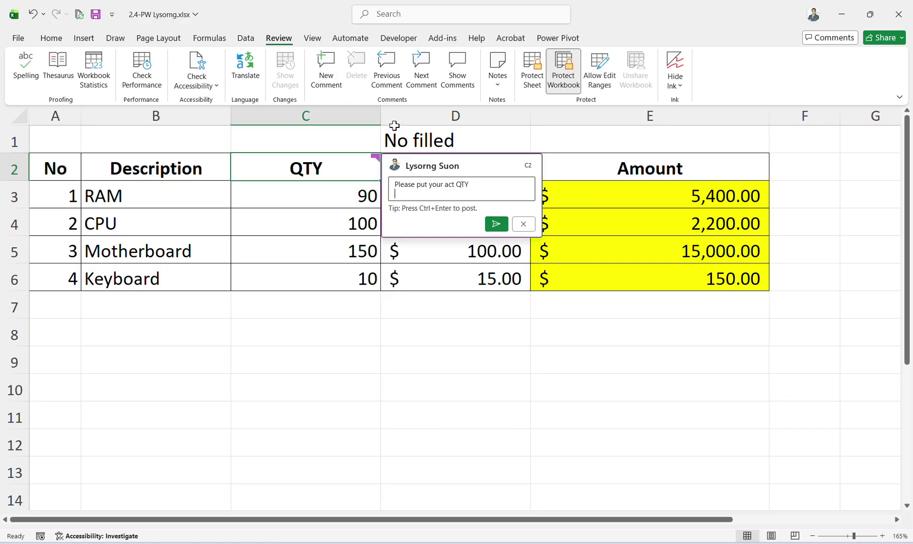
pyautogui.click(496, 223)
pyautogui.click(575, 242)
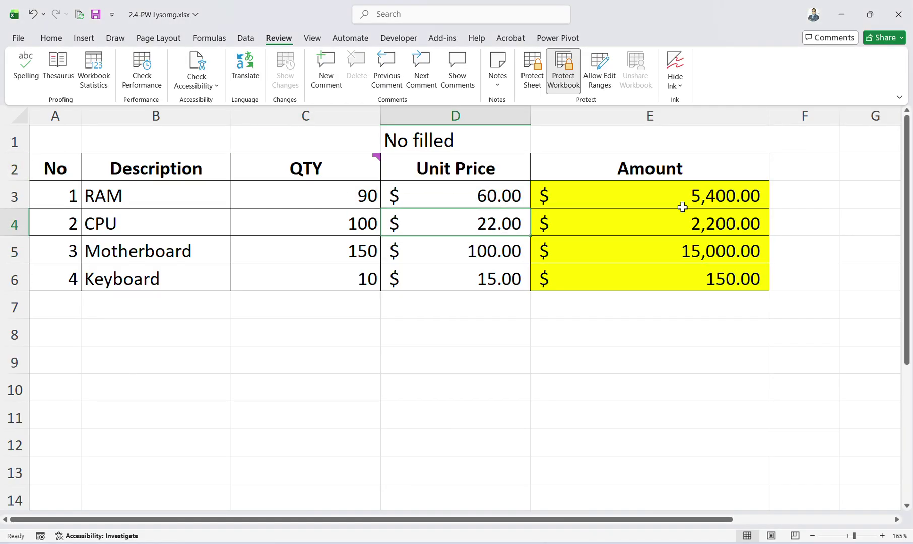
# Keep Amount cells E3:E6 locked and unlock input cells A3:D6 in Format Cells.
pyautogui.moveTo(683, 204); pyautogui.dragTo(717, 273)
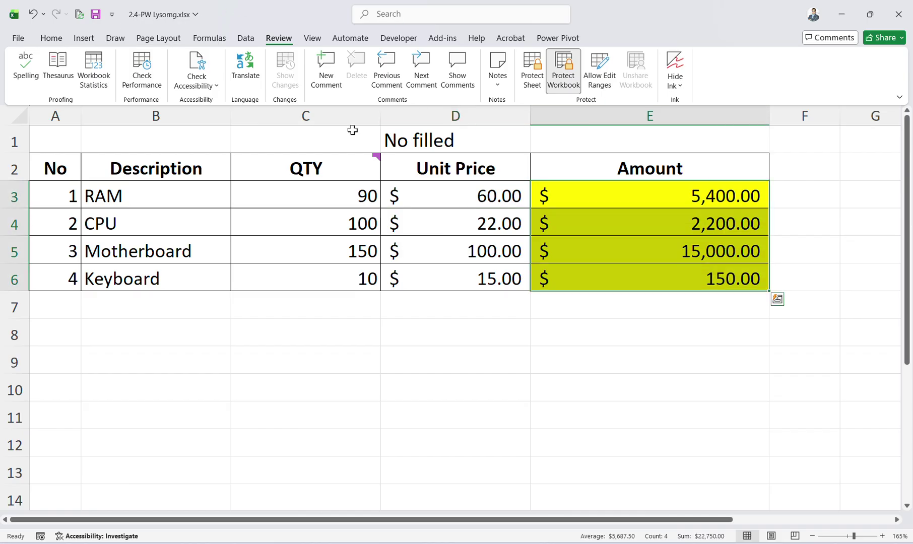
pyautogui.hotkey('ctrl', '1')
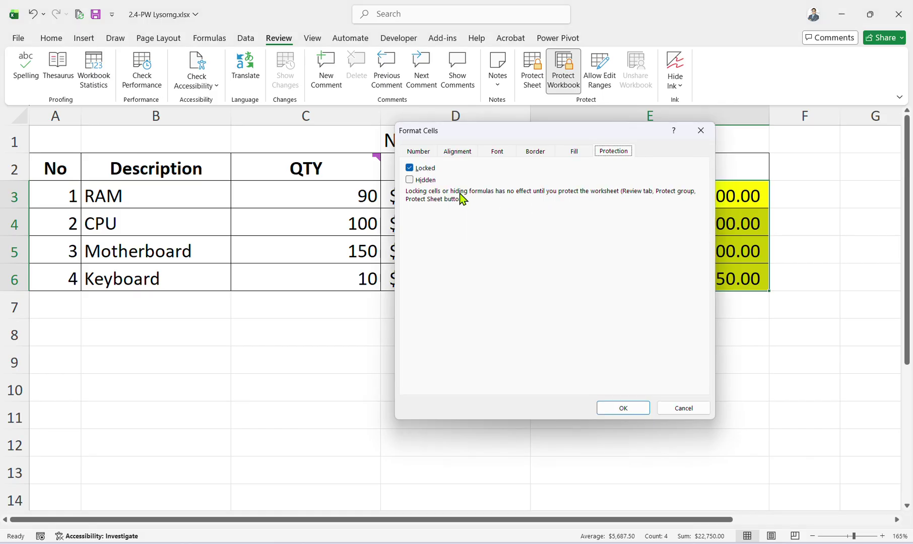
pyautogui.click(623, 408)
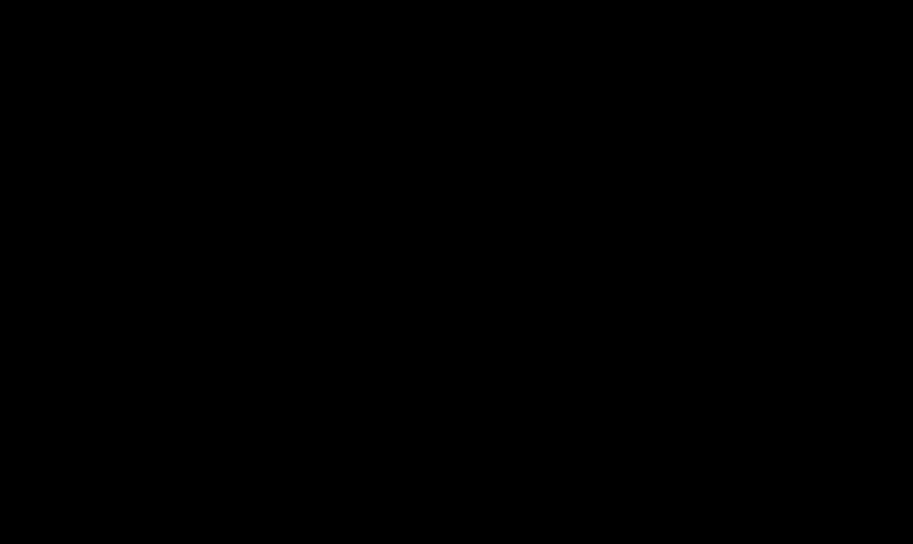
pyautogui.click(471, 208)
pyautogui.moveTo(471, 209); pyautogui.dragTo(31, 265)
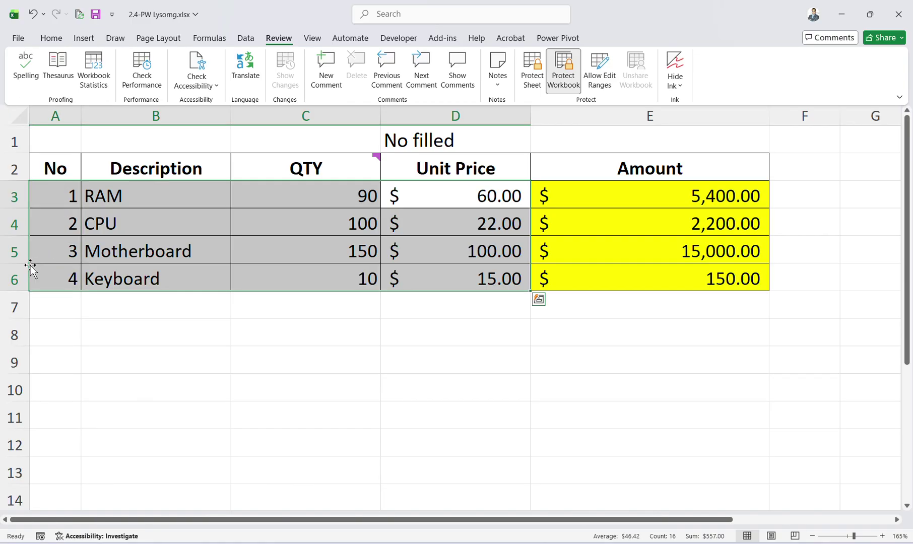
pyautogui.hotkey('ctrl', '1')
pyautogui.click(418, 169)
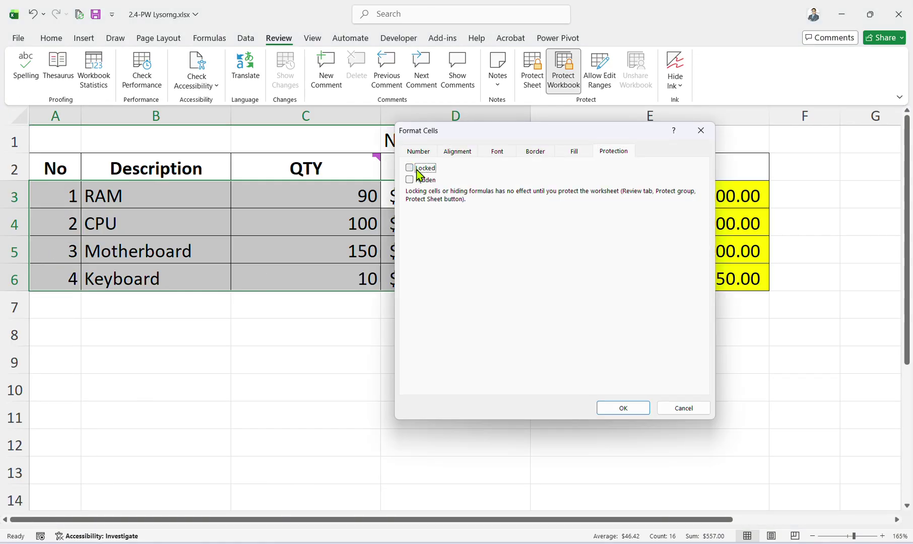
pyautogui.click(622, 408)
pyautogui.click(626, 253)
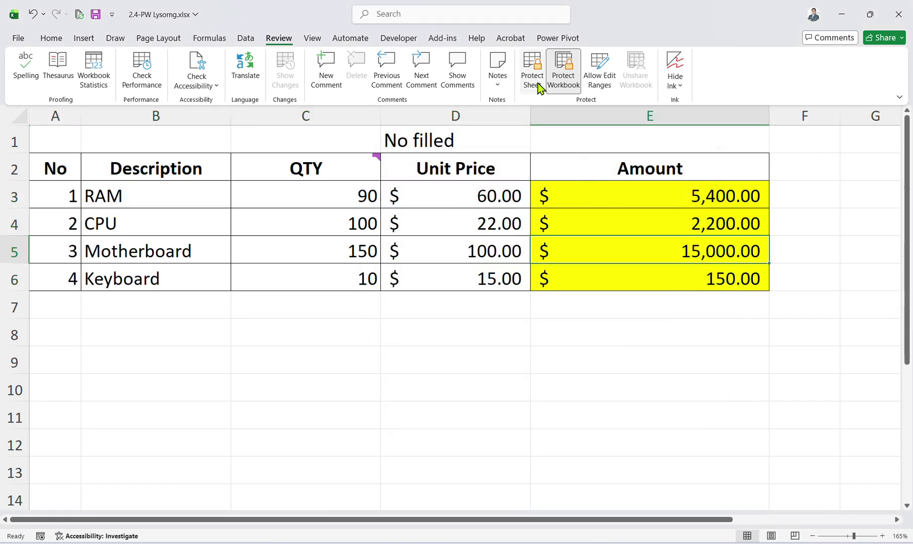
# Protect the worksheet with a confirmed password.
pyautogui.click(536, 81)
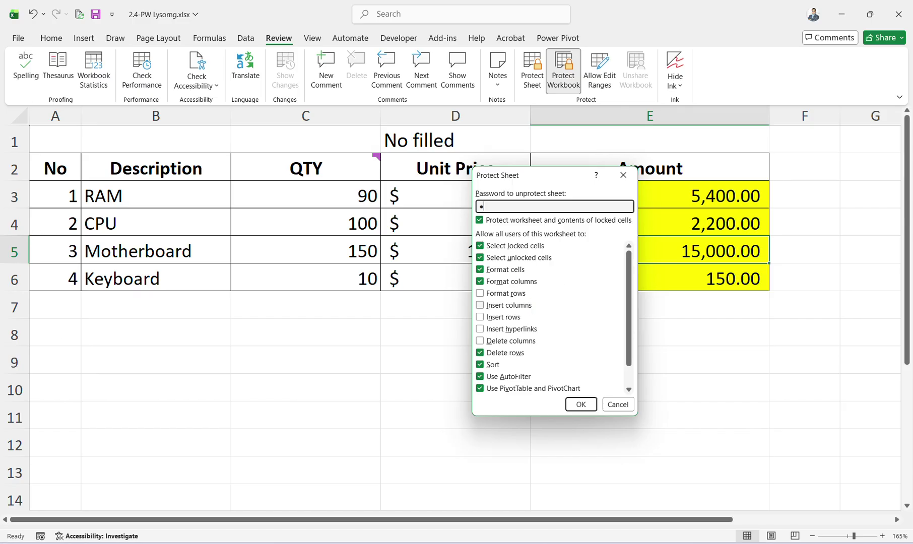
pyautogui.click(581, 404)
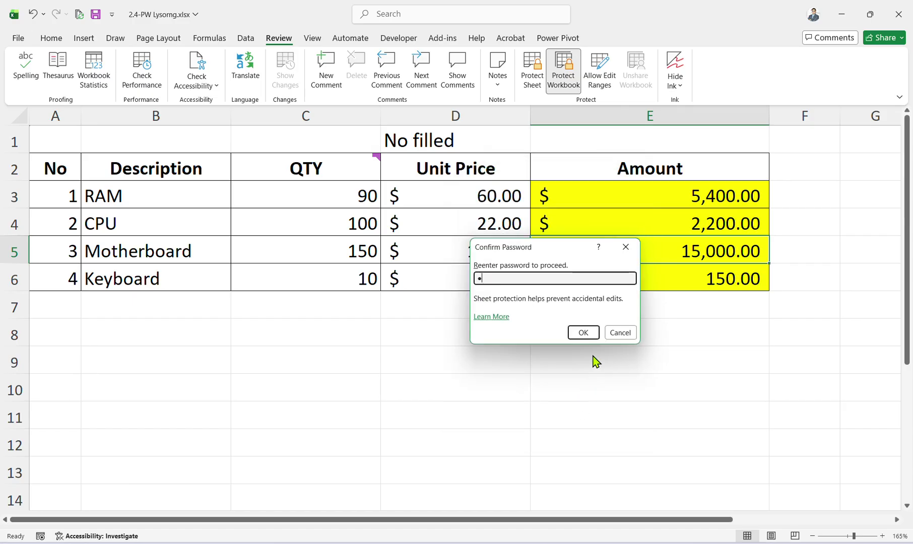
pyautogui.press('Return')
pyautogui.click(494, 196)
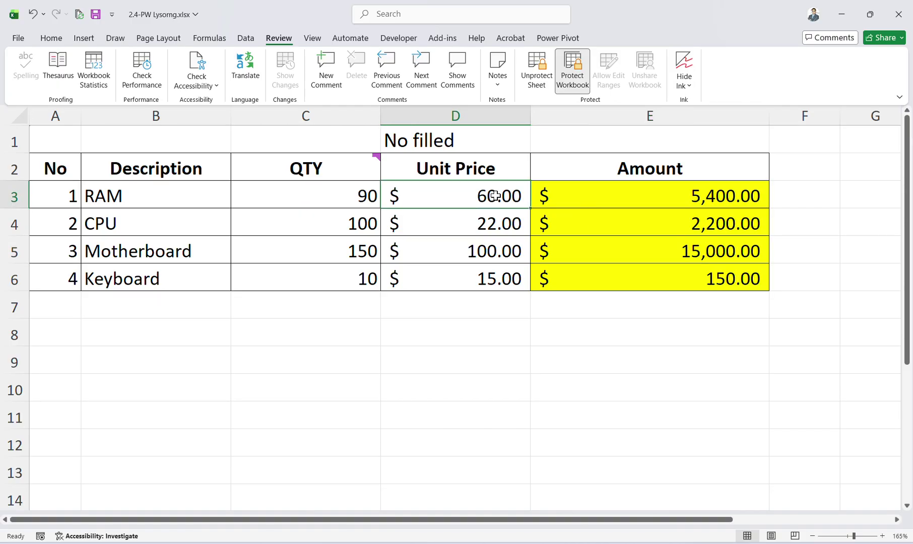
# Verify locked cell E4 rejects edits, then try trial quantities 45 and 5 in C3.
pyautogui.doubleClick(593, 215)
pyautogui.click(449, 309)
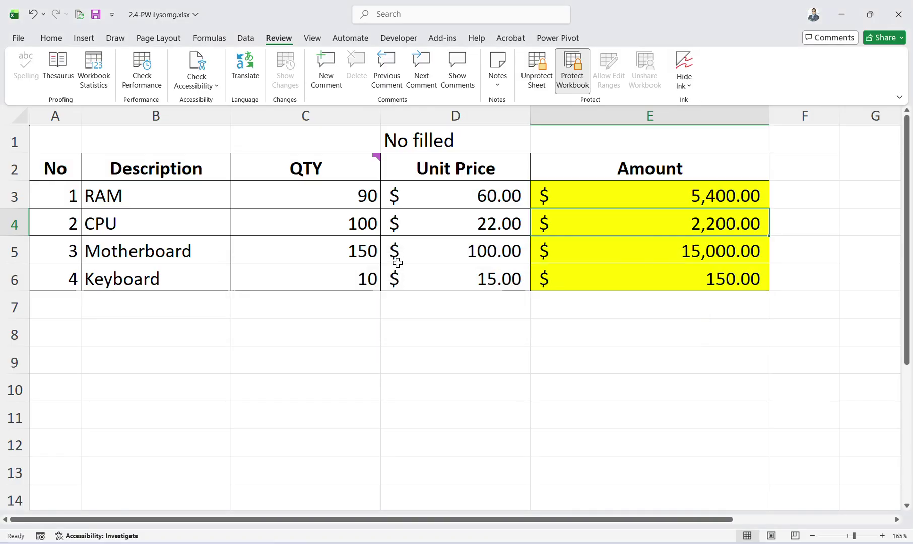
pyautogui.click(320, 196)
pyautogui.write('45')
pyautogui.press('Return')
pyautogui.click(349, 197)
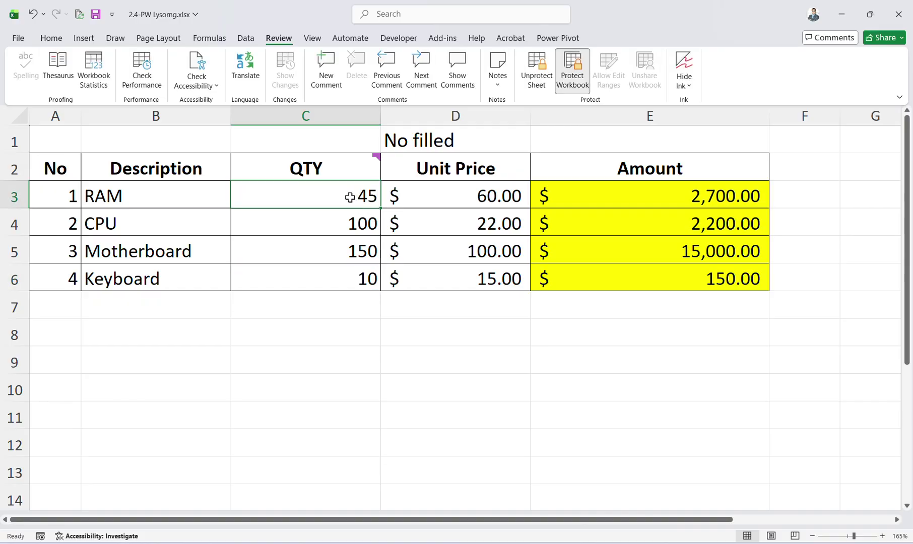
pyautogui.write('5')
pyautogui.press('Return')
pyautogui.write('5')
# Enter 100 as the RAM and CPU quantities in C3:C4 and save the workbook.
pyautogui.click(352, 199)
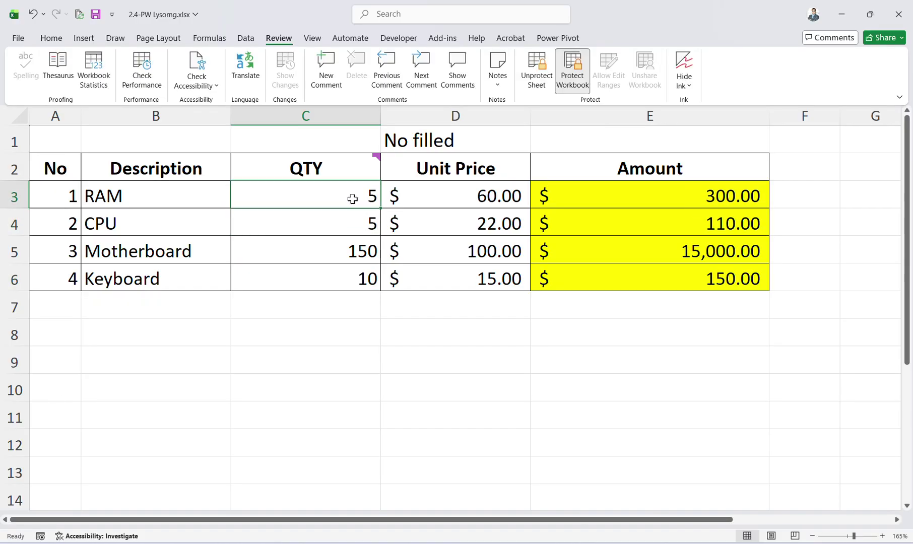
pyautogui.moveTo(352, 198)
pyautogui.mouseDown()
pyautogui.moveTo(356, 219)
pyautogui.moveTo(350, 198)
pyautogui.mouseUp()
pyautogui.write('100')
pyautogui.press('Return')
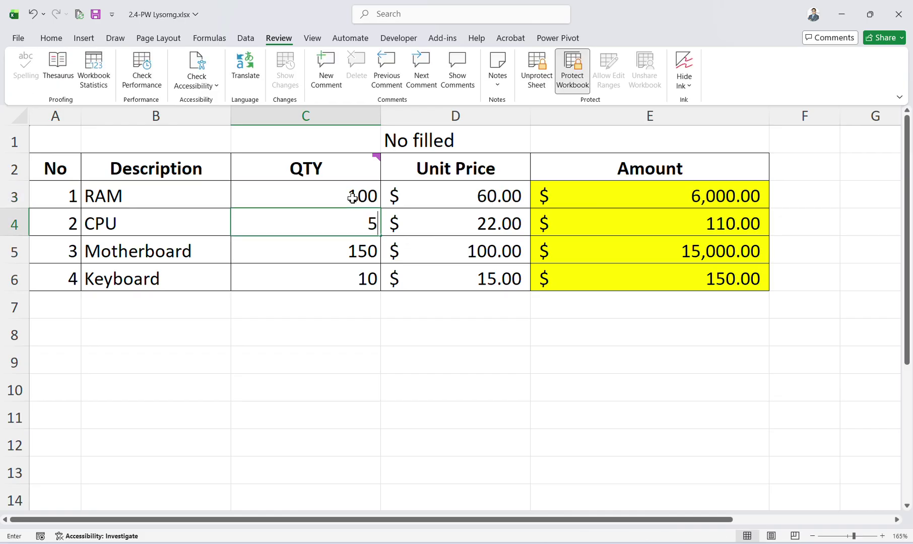
pyautogui.write('100')
pyautogui.press('Return')
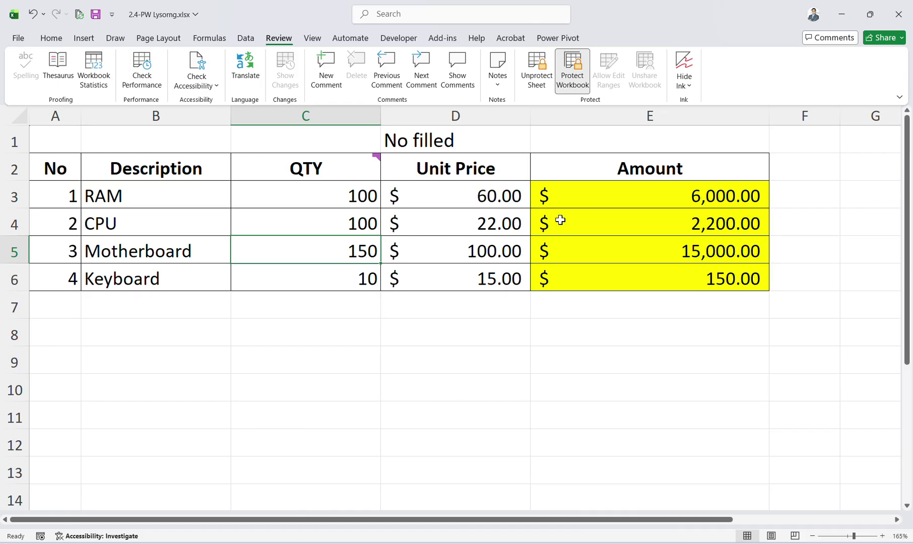
pyautogui.click(677, 203)
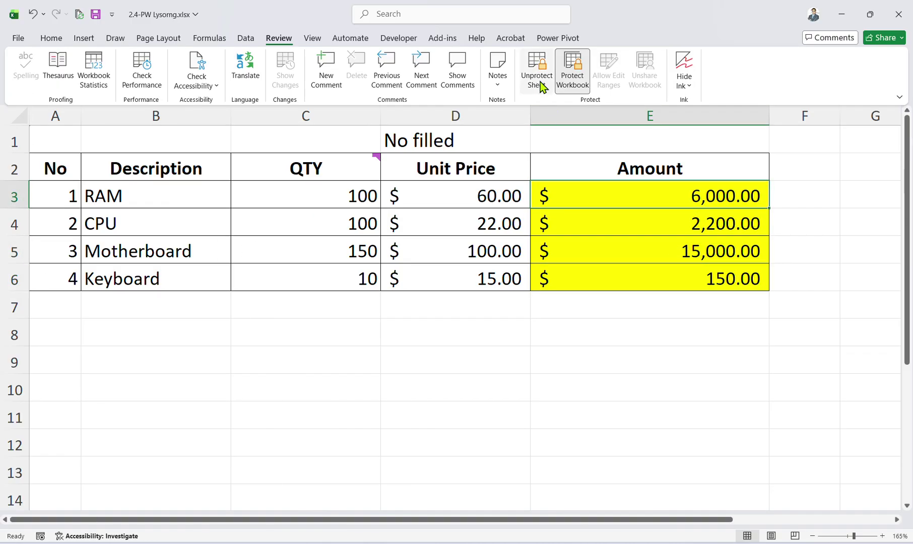
pyautogui.click(95, 13)
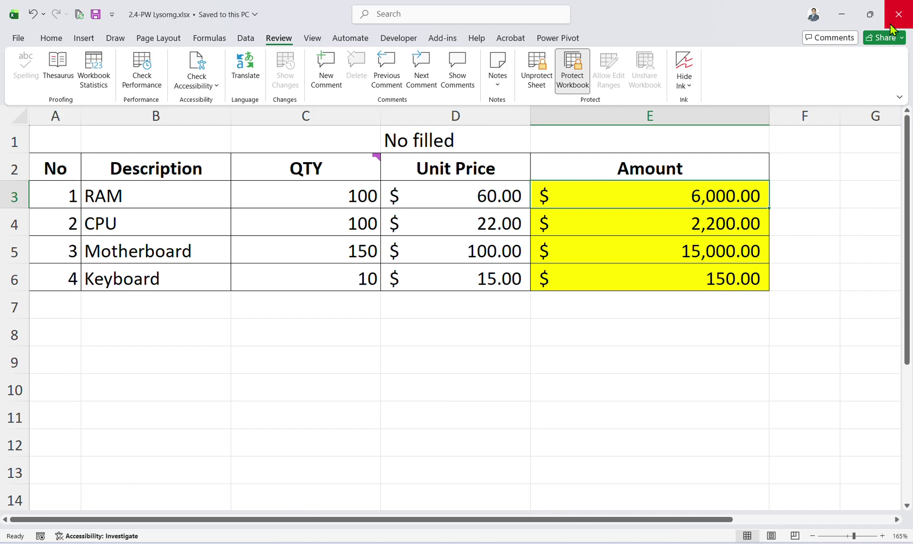
# Close Excel and place 2.4-PW Lysorng.xlsx in File Explorer beside Telegram Web.
pyautogui.click(898, 14)
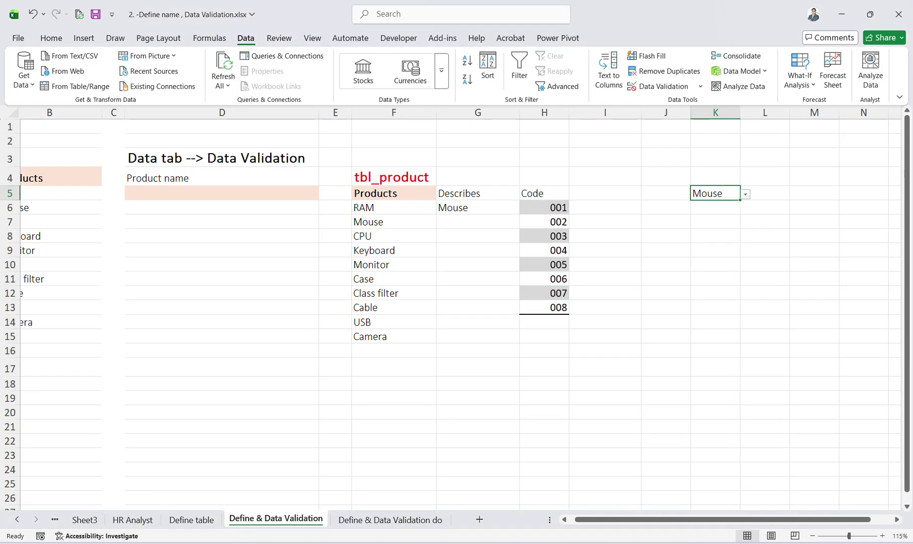
pyautogui.click(496, 543)
pyautogui.click(272, 310)
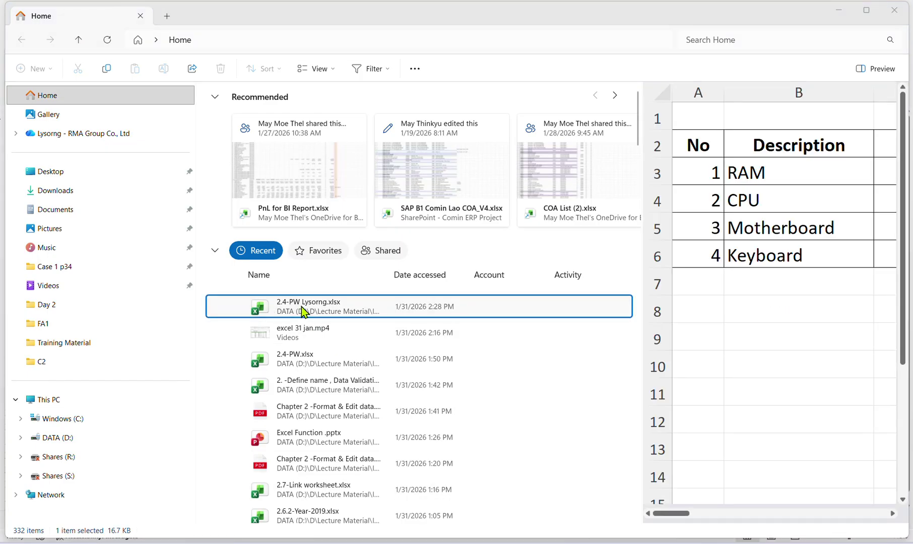
pyautogui.click(617, 543)
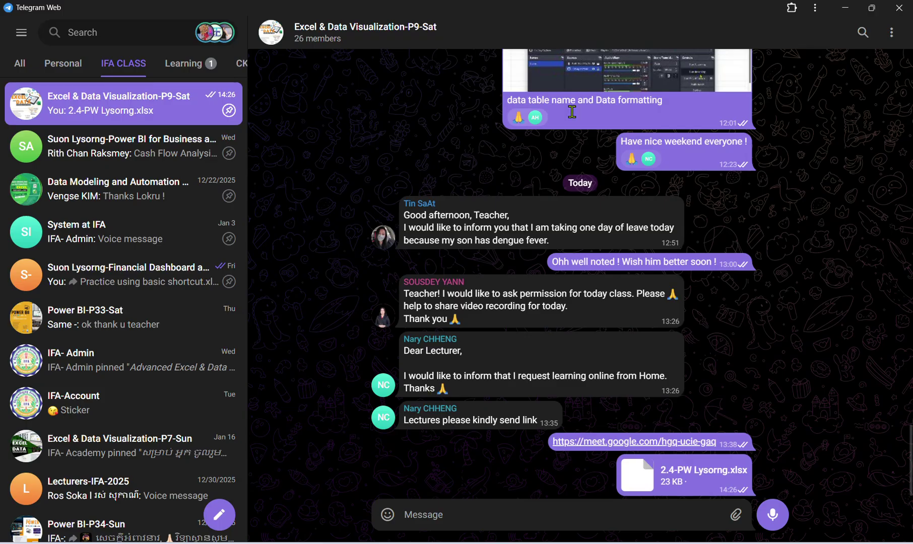
pyautogui.moveTo(708, 9); pyautogui.dragTo(778, 255)
pyautogui.click(291, 302)
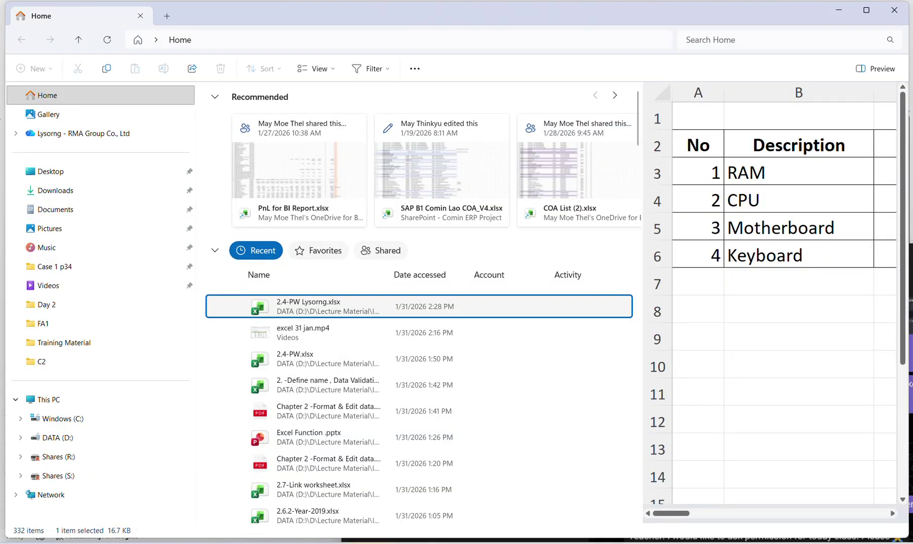
pyautogui.hotkey('alt', 'Tab')
pyautogui.click(290, 312)
# Drop the workbook into the Telegram class chat, send it, and minimise Telegram.
pyautogui.moveTo(633, 539)
pyautogui.moveTo(701, 509); pyautogui.dragTo(705, 362)
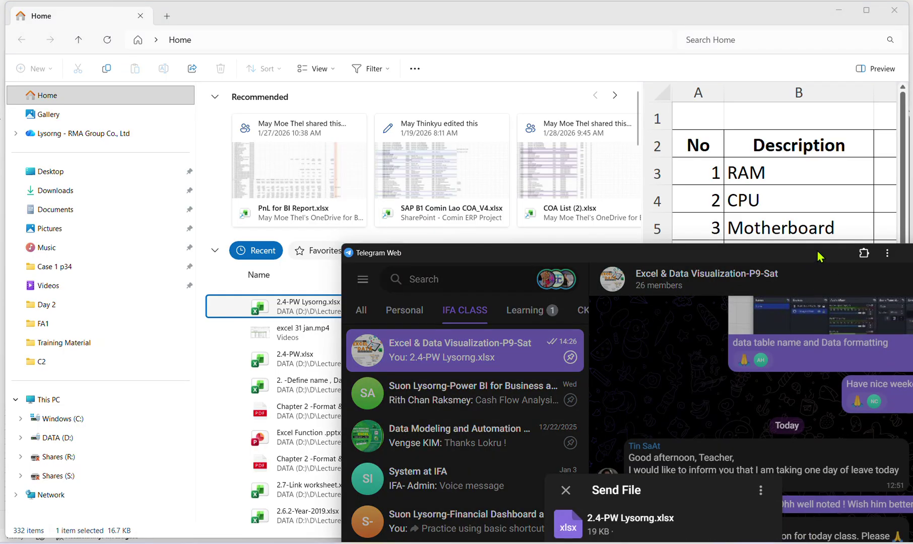
pyautogui.moveTo(819, 257); pyautogui.dragTo(607, 127)
pyautogui.click(541, 429)
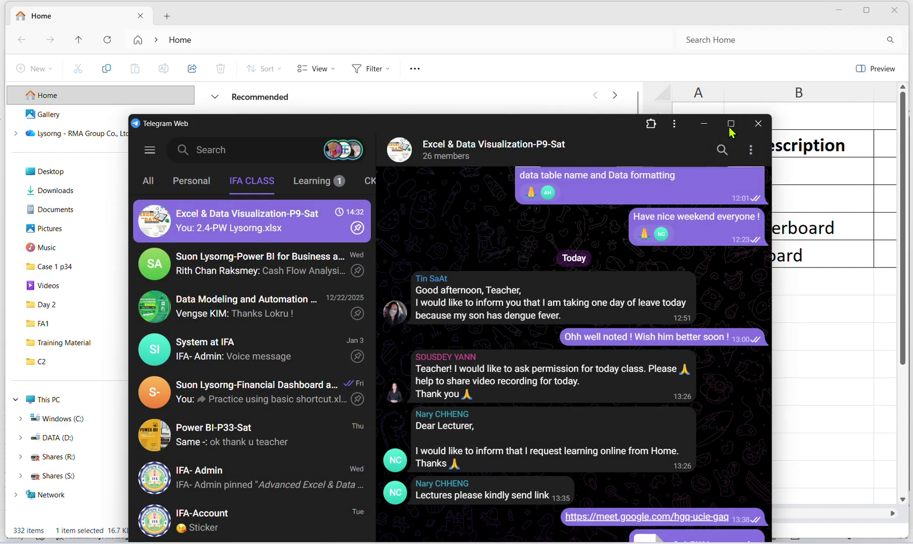
pyautogui.click(731, 123)
pyautogui.click(844, 8)
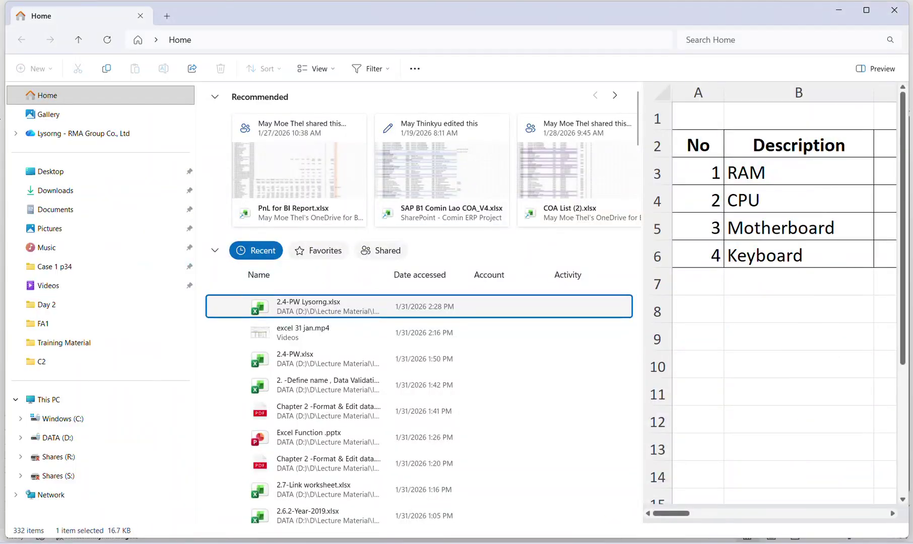
# Open 2.4-PW Lysorng.xlsx from File Explorer's Recent list in Excel.
pyautogui.doubleClick(360, 304)
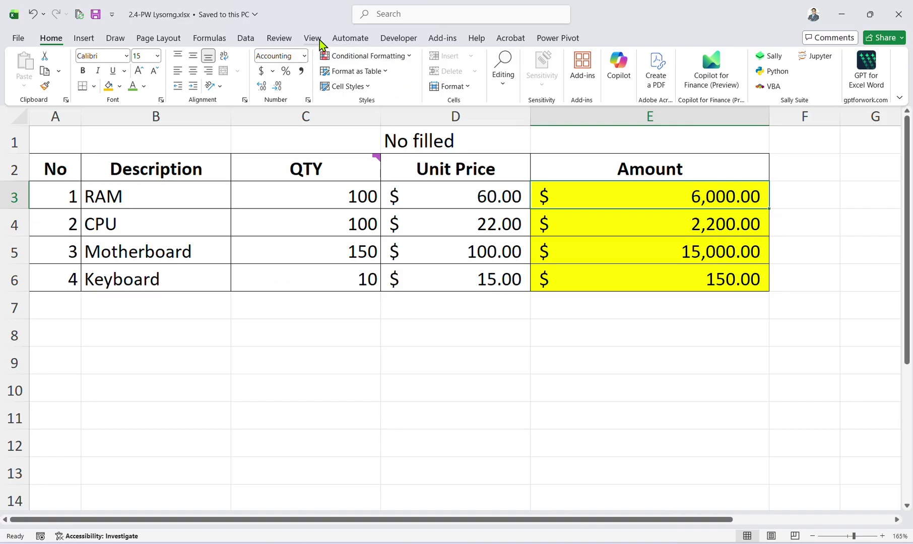
# Attempt to unprotect the workbook via Review > Protect Workbook using a wrong password.
pyautogui.click(282, 39)
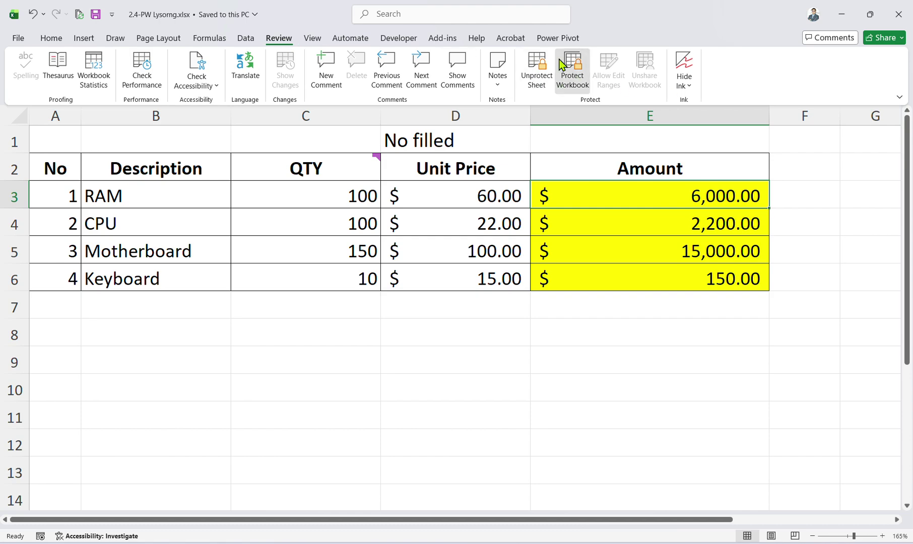
pyautogui.click(562, 64)
pyautogui.write('1')
pyautogui.press('BackSpace')
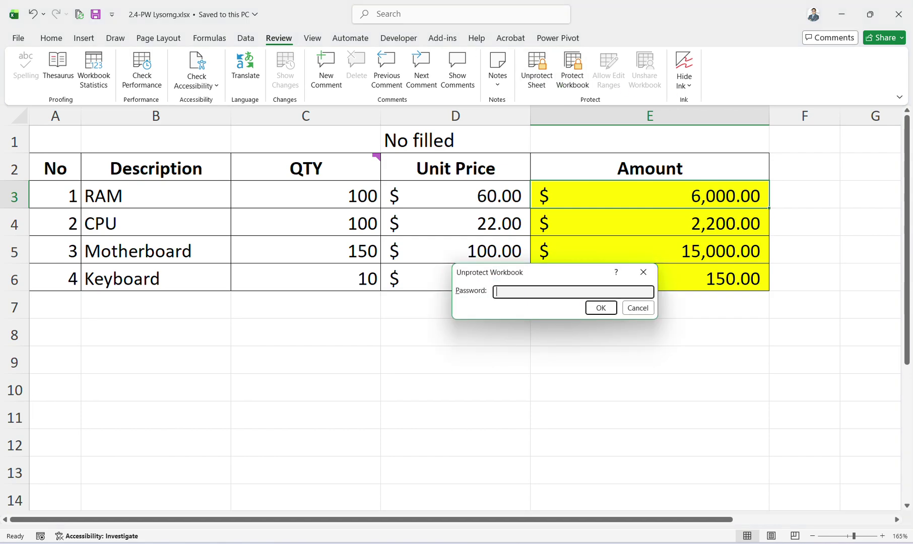
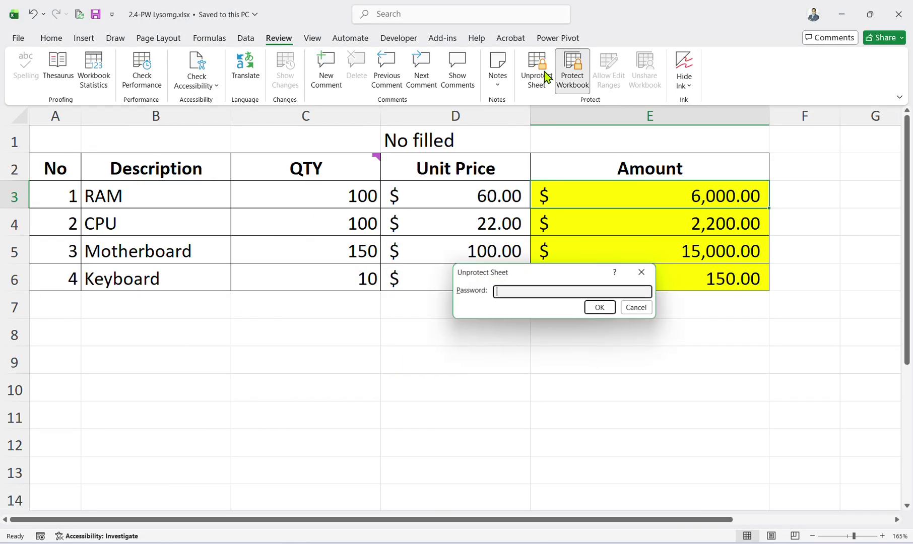
pyautogui.write('1')
pyautogui.click(599, 308)
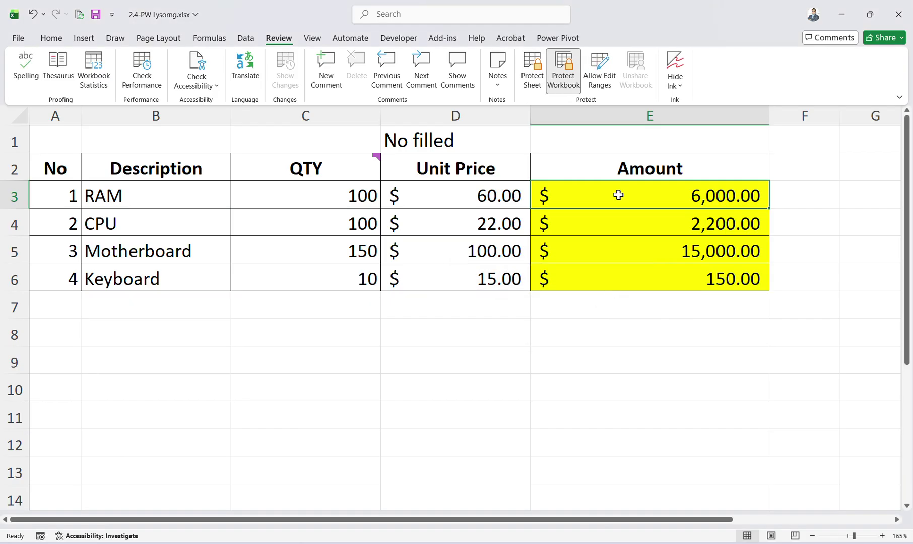
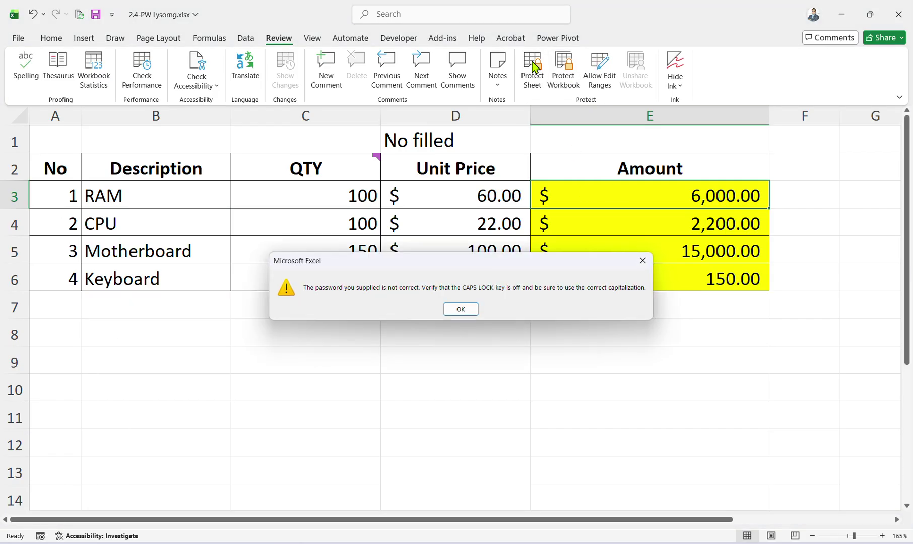
# Dismiss the wrong-password warning, then protect the sheet with a password, also allowing Delete columns.
pyautogui.click(464, 310)
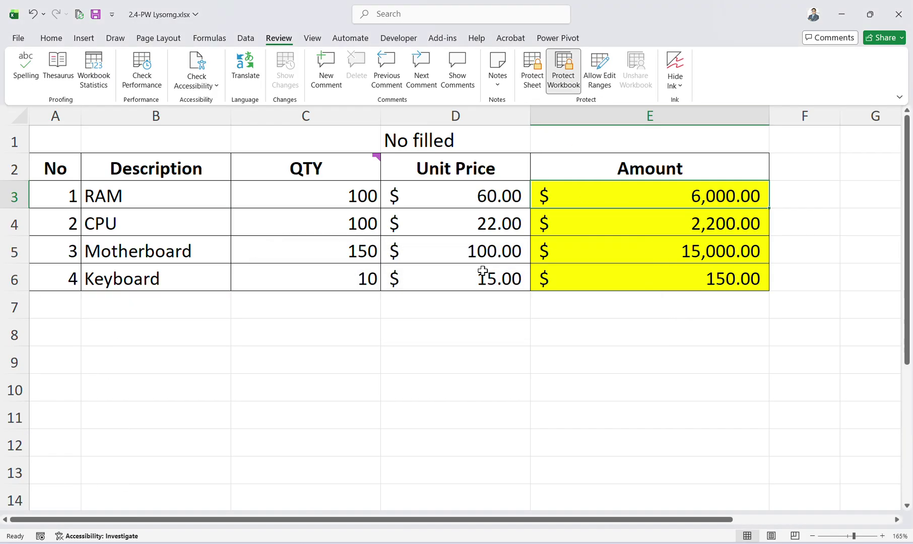
pyautogui.click(531, 71)
pyautogui.write('1')
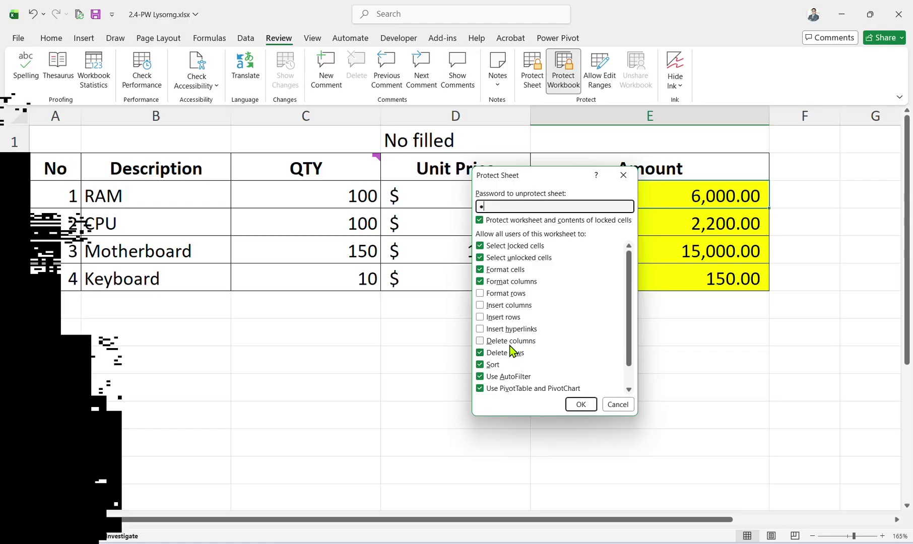
pyautogui.click(512, 341)
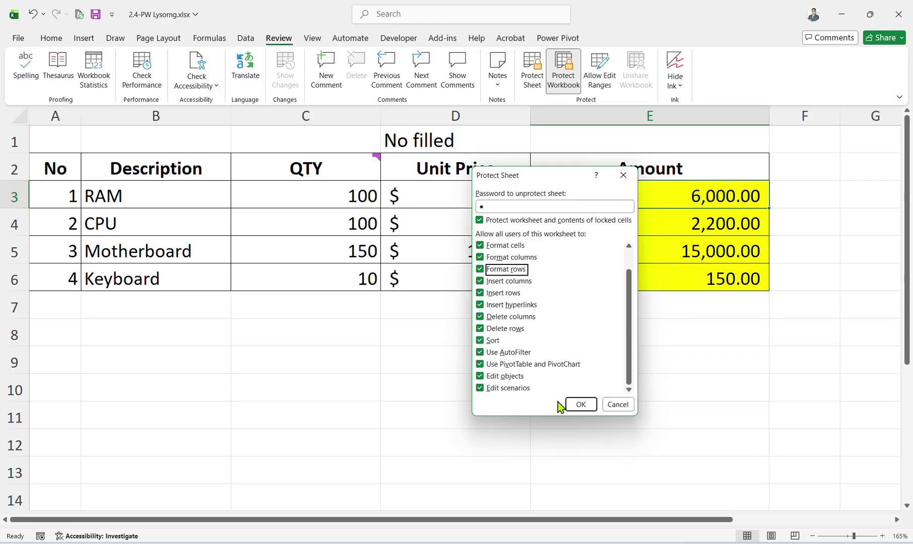
pyautogui.click(579, 402)
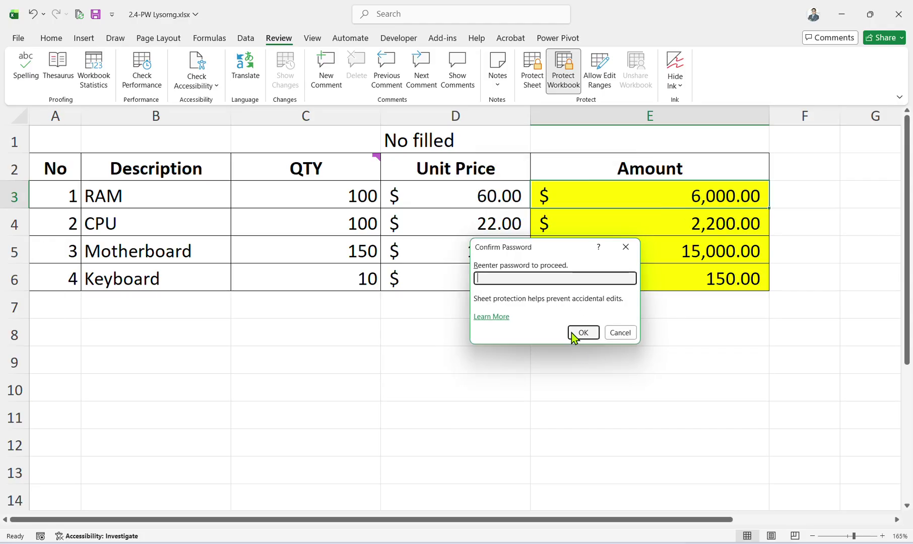
pyautogui.click(581, 333)
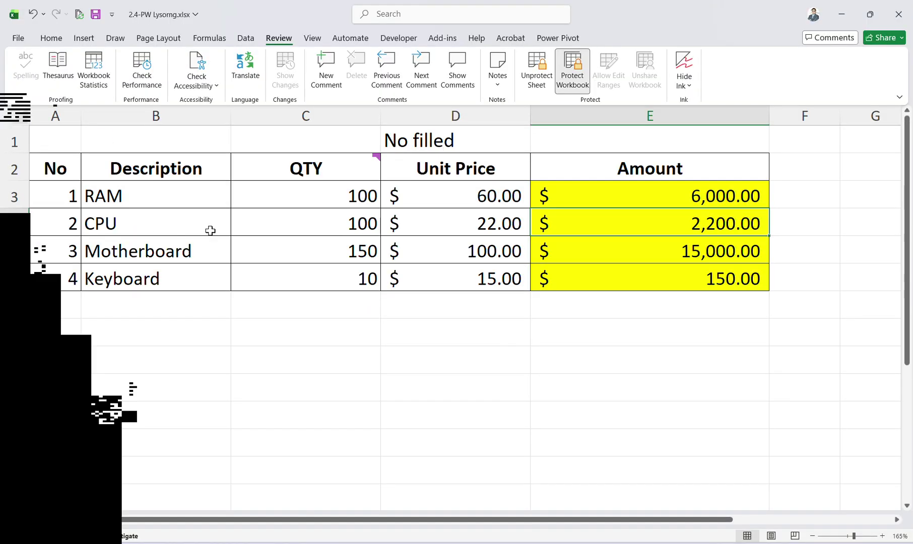
pyautogui.click(208, 173)
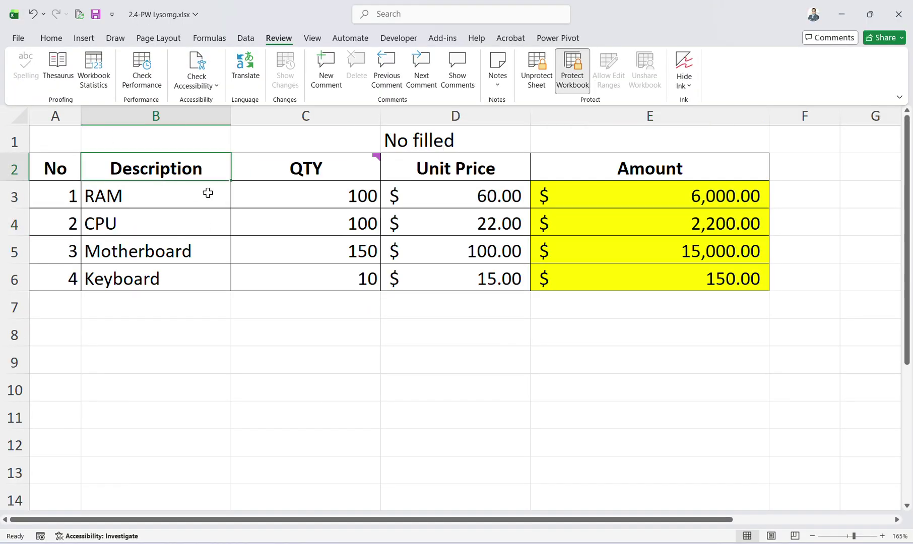
# Cancel Excel Options without changes and save the workbook.
pyautogui.click(454, 196)
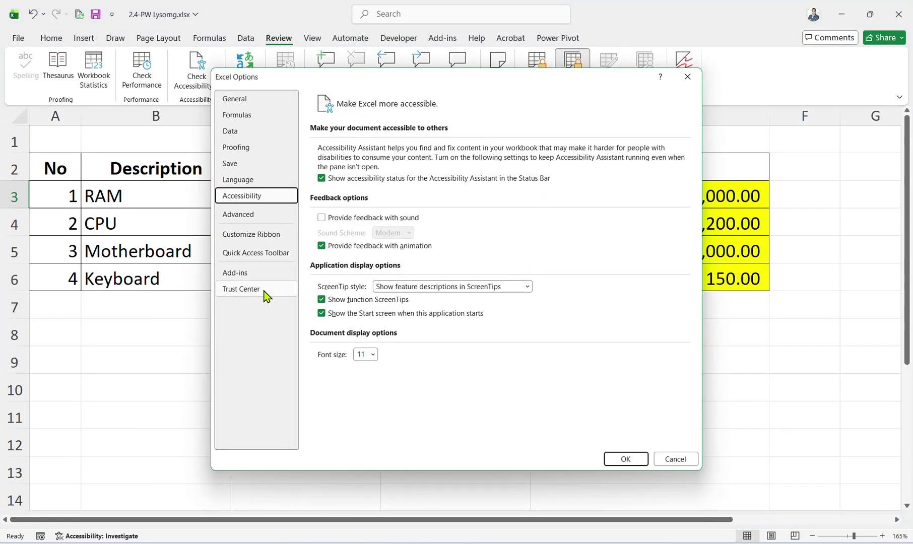
pyautogui.click(676, 459)
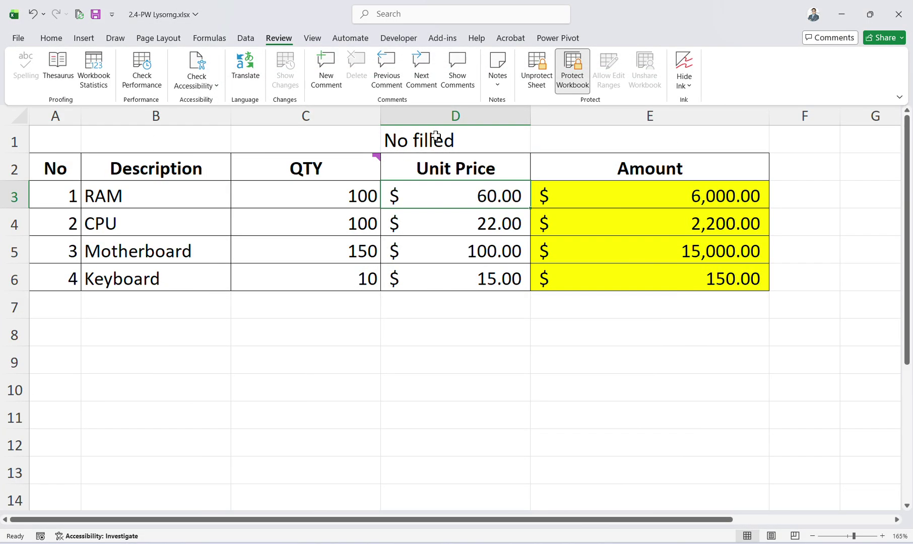
pyautogui.click(96, 14)
pyautogui.click(648, 202)
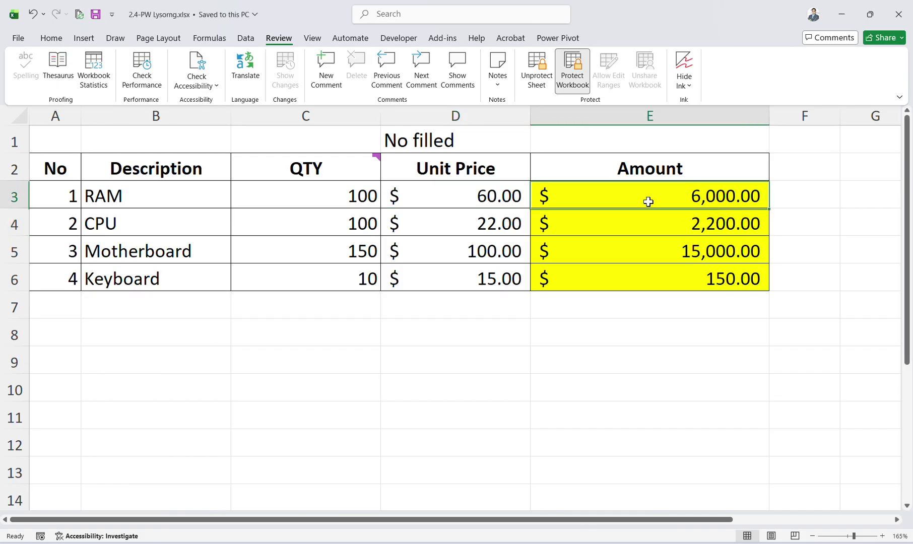
# Save a copy of the workbook named 'Test Protection' using Save As > Browse.
pyautogui.click(19, 42)
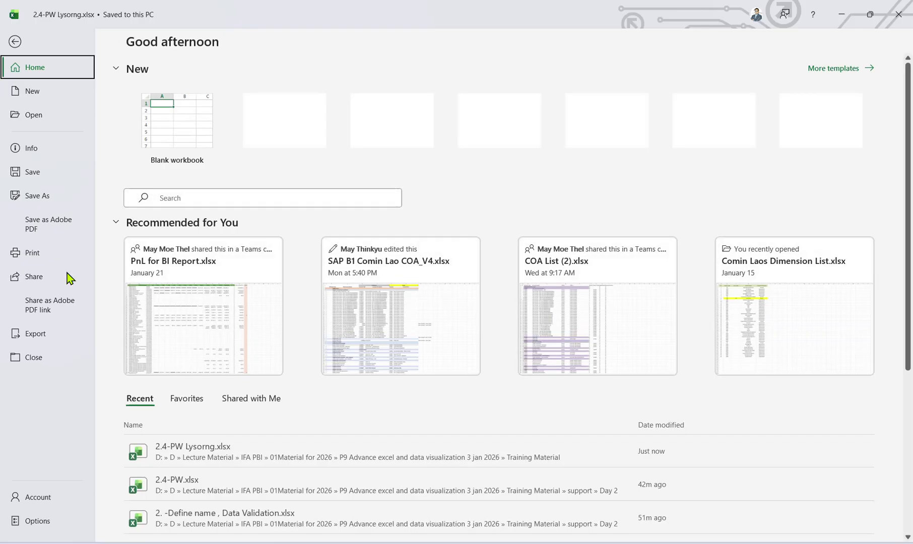
pyautogui.click(48, 193)
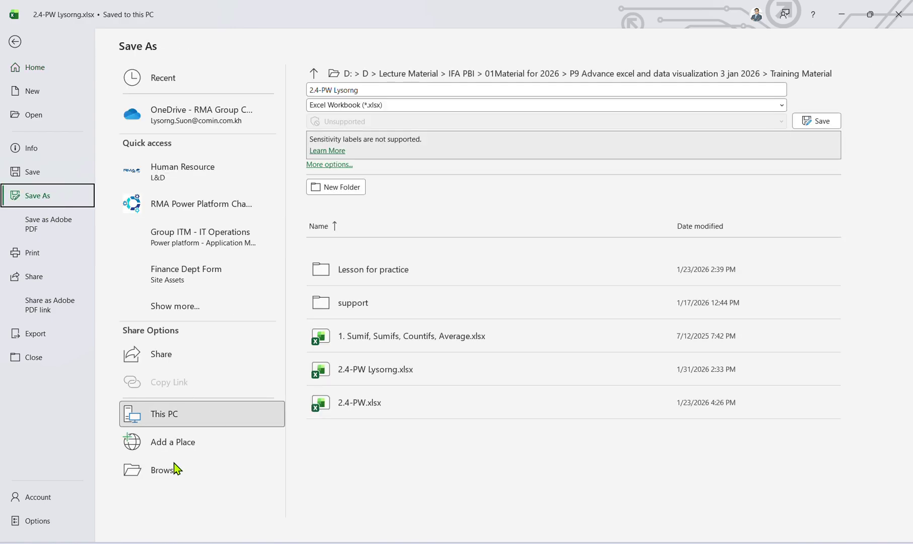
pyautogui.click(174, 466)
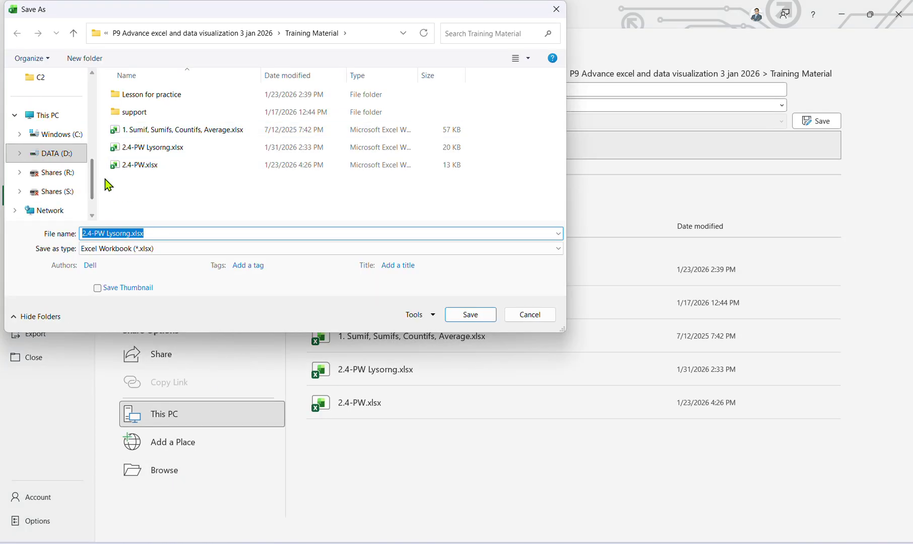
pyautogui.write('Test')
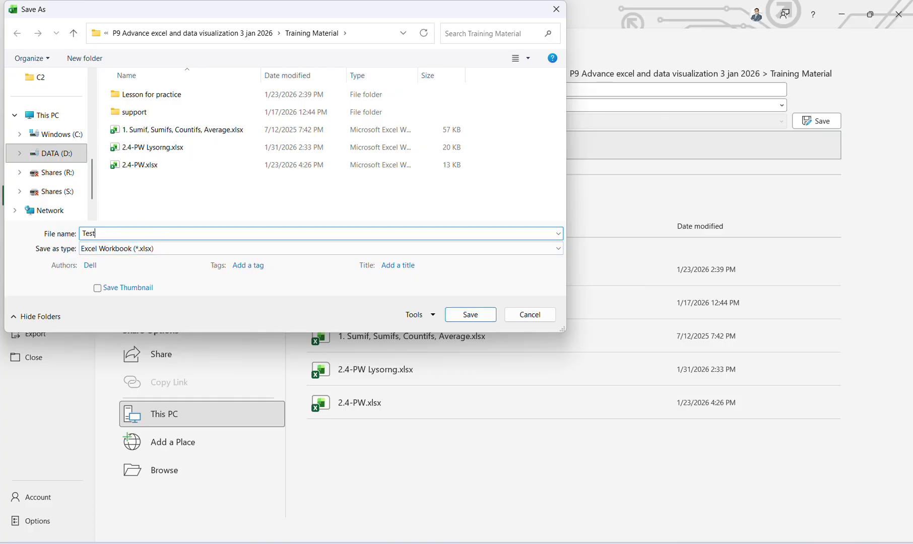
pyautogui.write(' Protection')
pyautogui.press('Return')
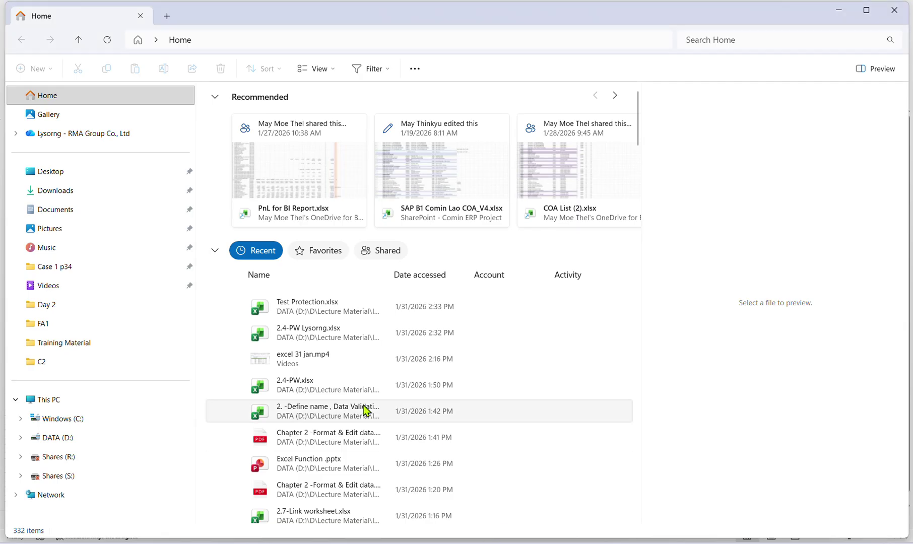
# Browse DATA (D:) > D > Lecture Material > IFA PBI > 01Material for 2026 > P9 > Training Material and open Test Protection.xlsx.
pyautogui.click(50, 438)
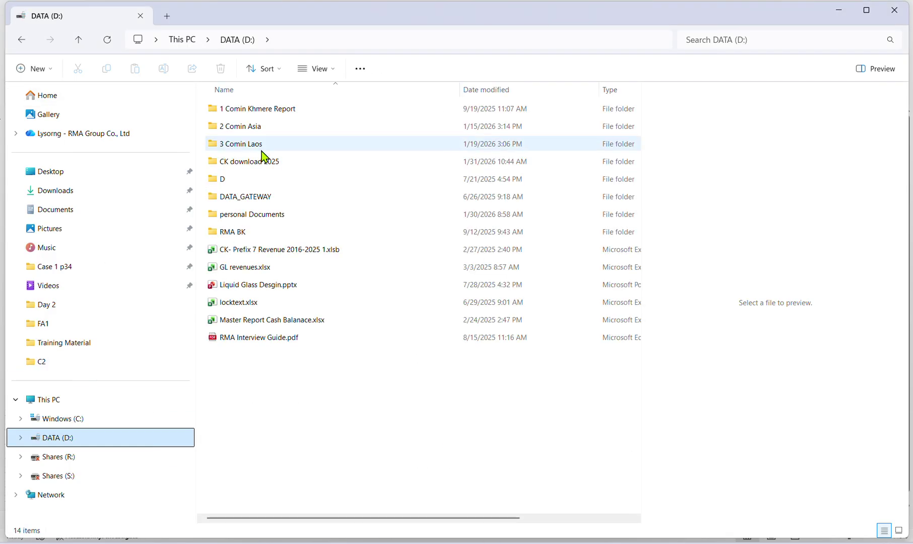
pyautogui.click(66, 422)
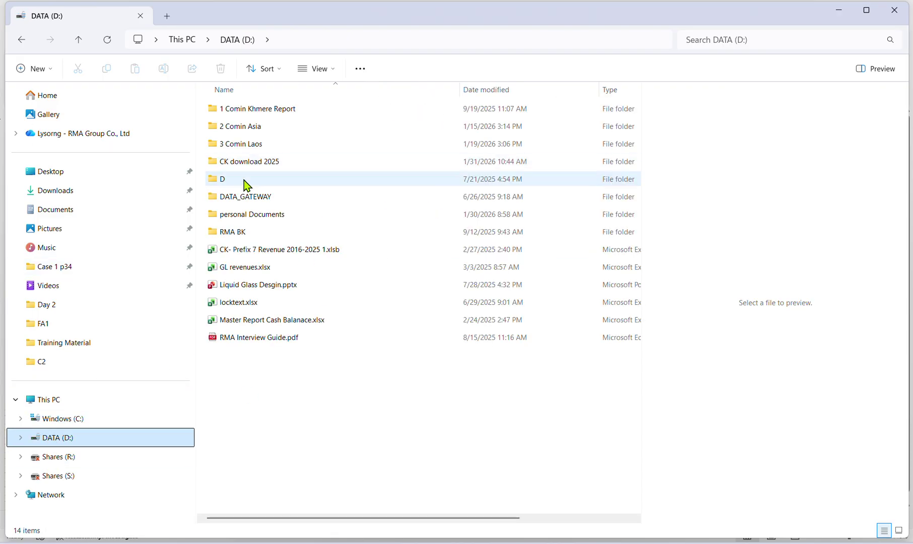
pyautogui.doubleClick(245, 182)
pyautogui.doubleClick(257, 254)
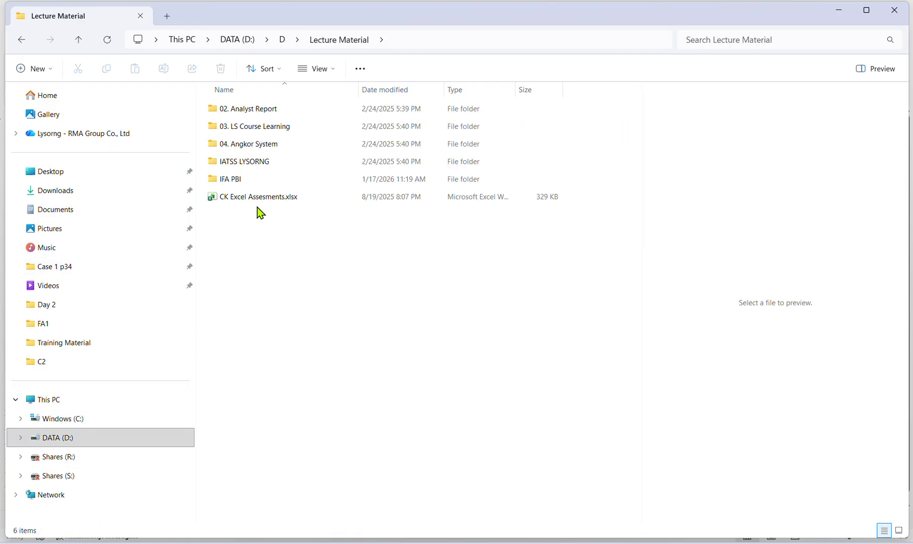
pyautogui.doubleClick(250, 166)
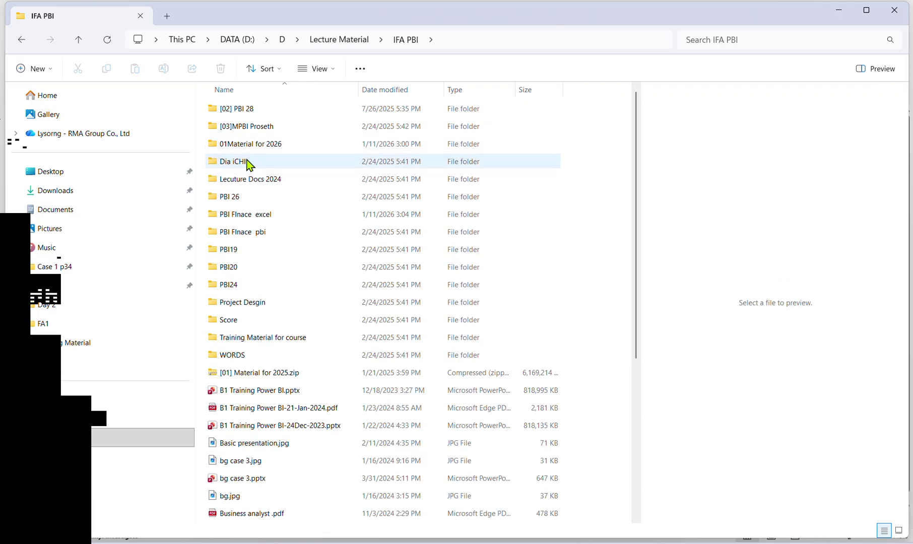
pyautogui.doubleClick(248, 145)
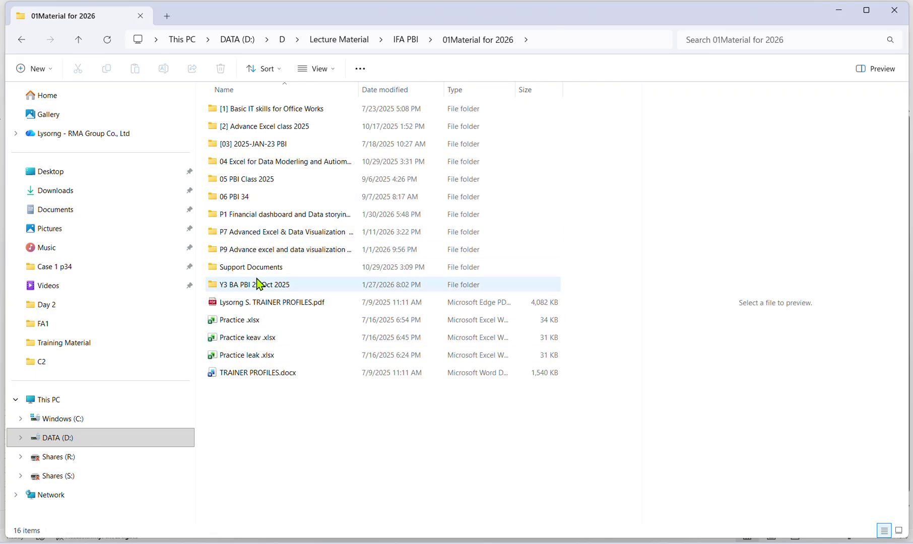
pyautogui.doubleClick(249, 249)
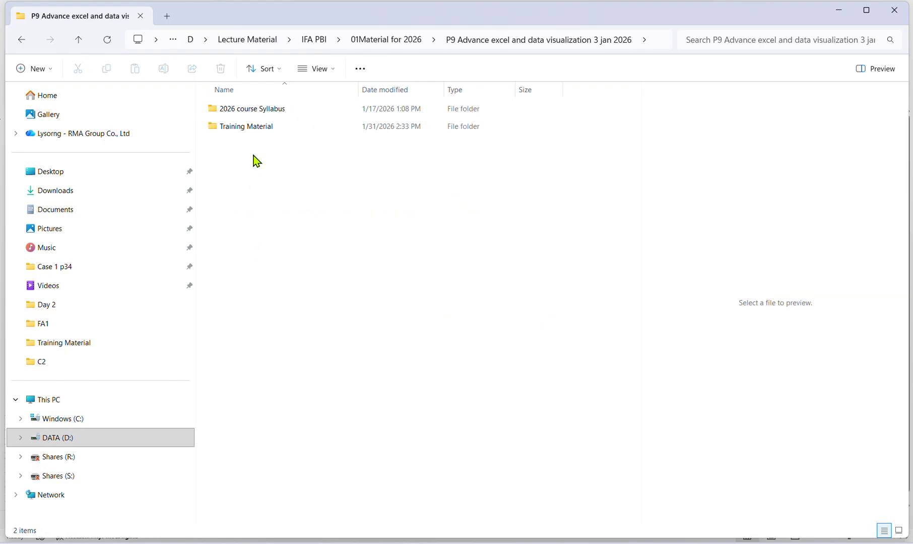
pyautogui.doubleClick(253, 127)
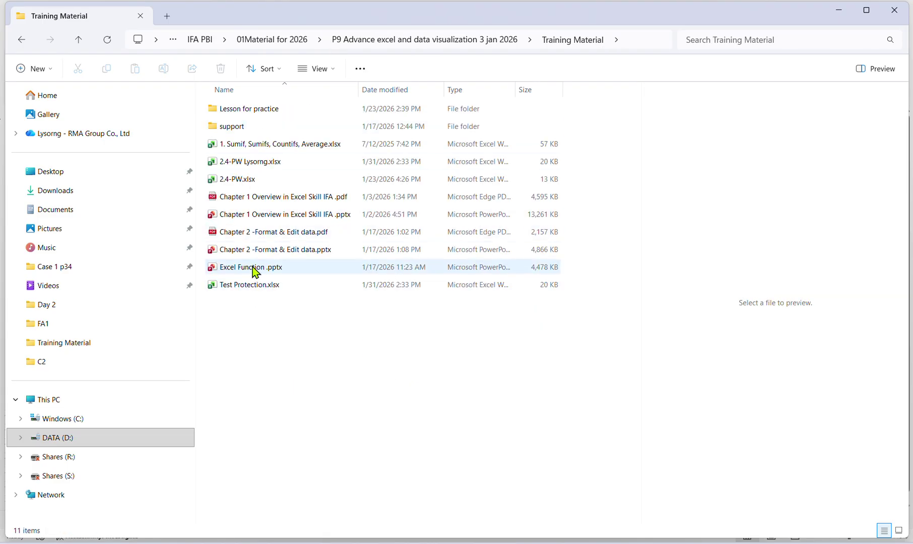
pyautogui.click(247, 285)
pyautogui.doubleClick(247, 285)
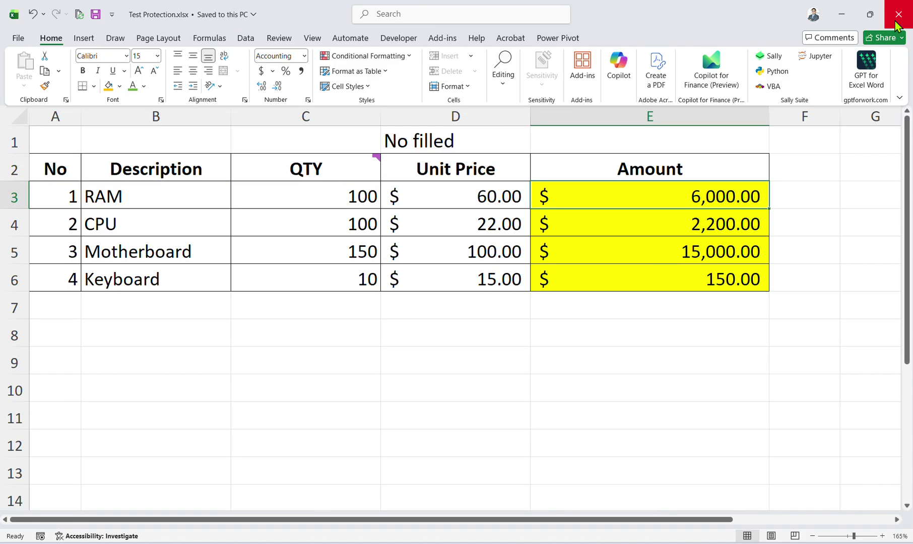
# Close the Test Protection and Define name, Data Validation workbooks, answering the save prompt.
pyautogui.click(896, 23)
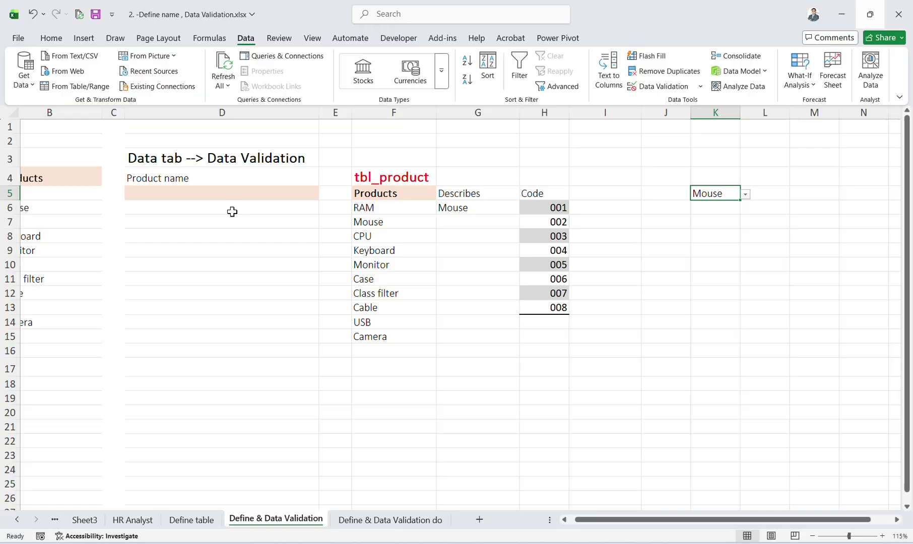
pyautogui.click(898, 14)
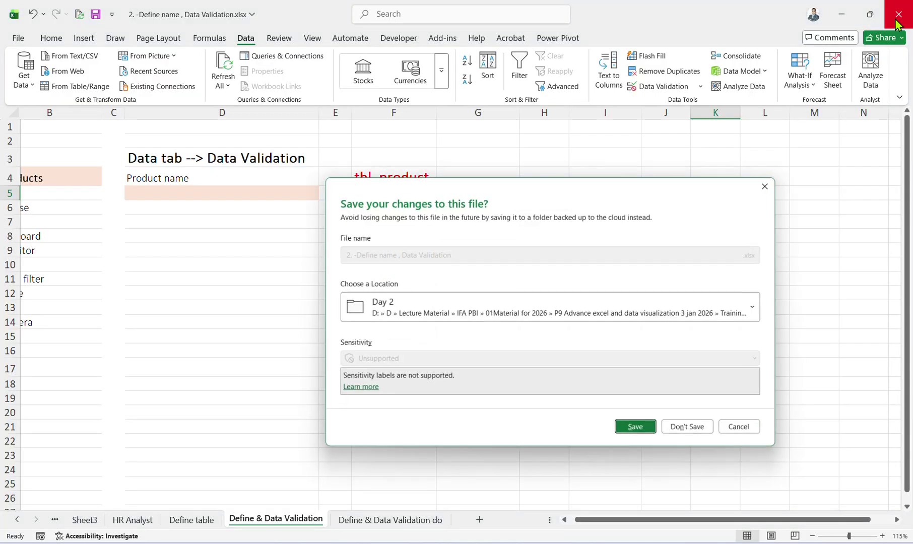
pyautogui.click(683, 430)
pyautogui.click(196, 235)
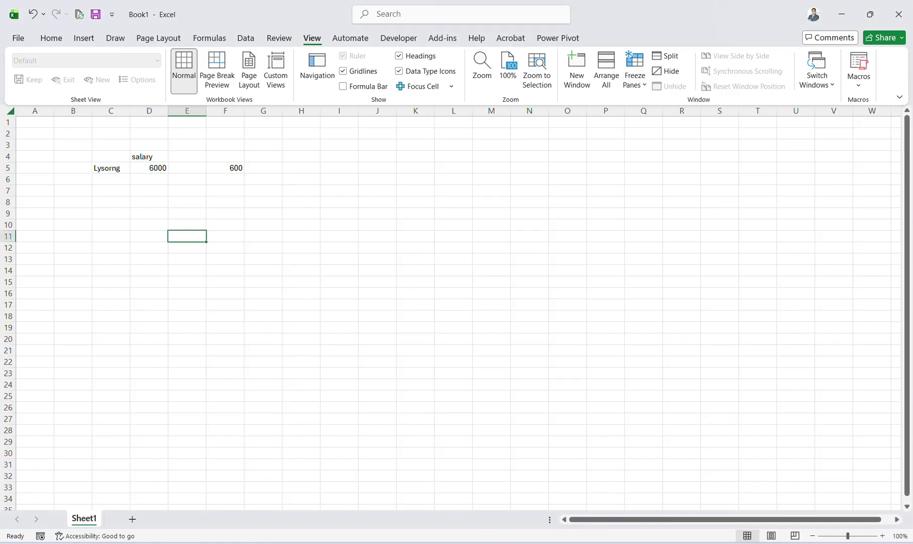
# Drag Test Protection.xlsx from the Training Material folder into the Telegram class chat and send it.
pyautogui.hotkey('alt', 'Tab')
pyautogui.moveTo(260, 295); pyautogui.dragTo(523, 362)
pyautogui.click(562, 316)
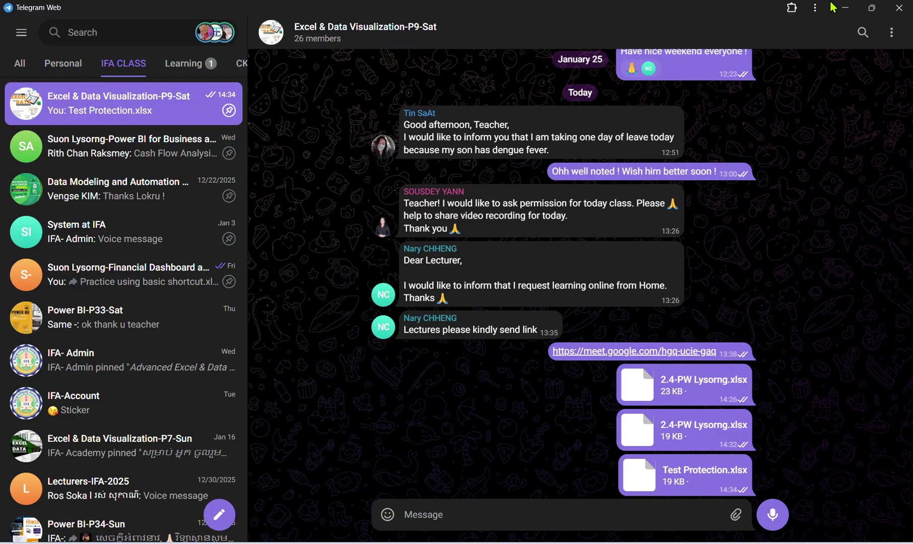
# Minimize Telegram, glance at Book1, then return to Explorer and select Test Protection.xlsx.
pyautogui.click(845, 9)
pyautogui.click(571, 417)
pyautogui.click(673, 537)
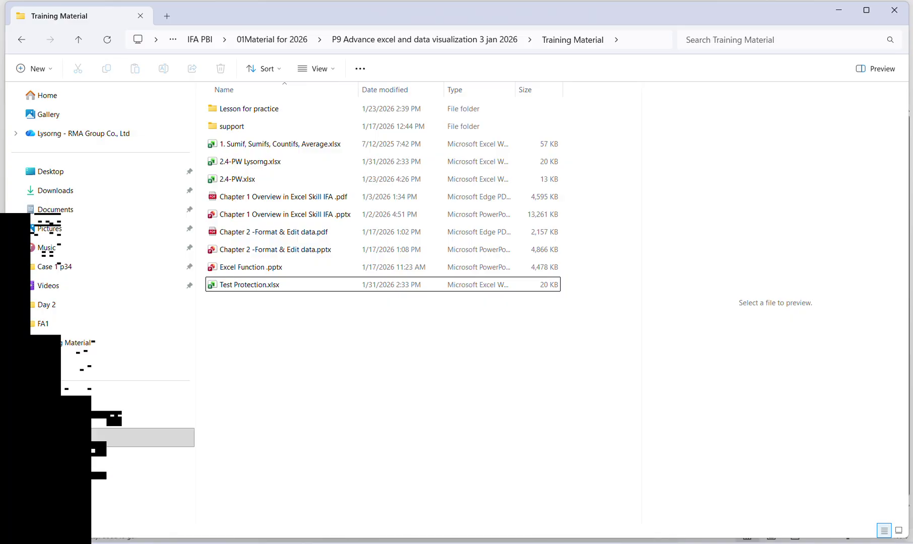
pyautogui.click(483, 373)
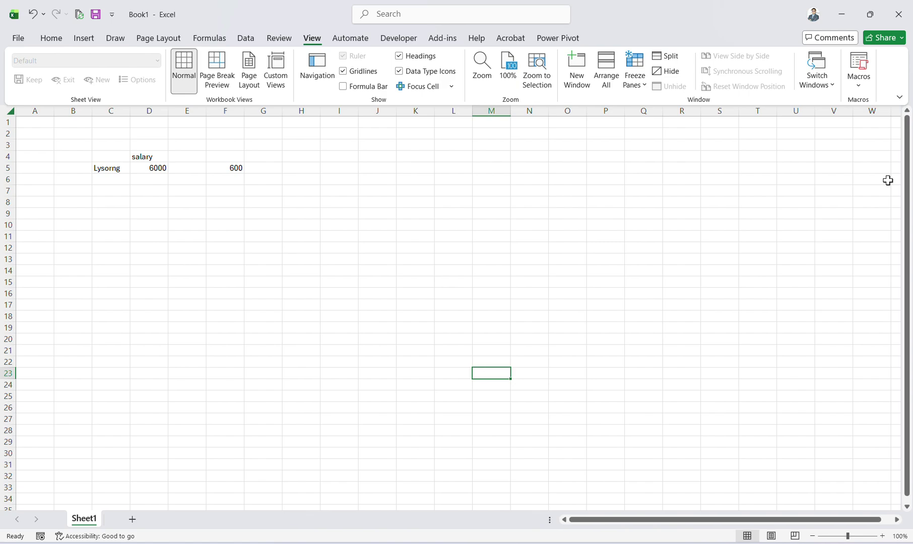
pyautogui.hotkey('alt', 'Tab')
pyautogui.click(249, 286)
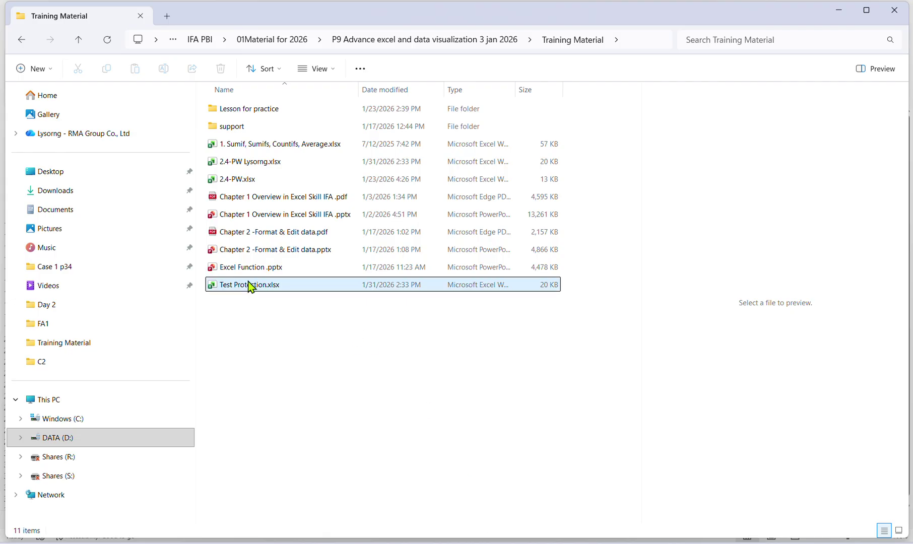
# Open Test Protection.xlsx and bring up Excel Options with Alt+F, T.
pyautogui.doubleClick(248, 286)
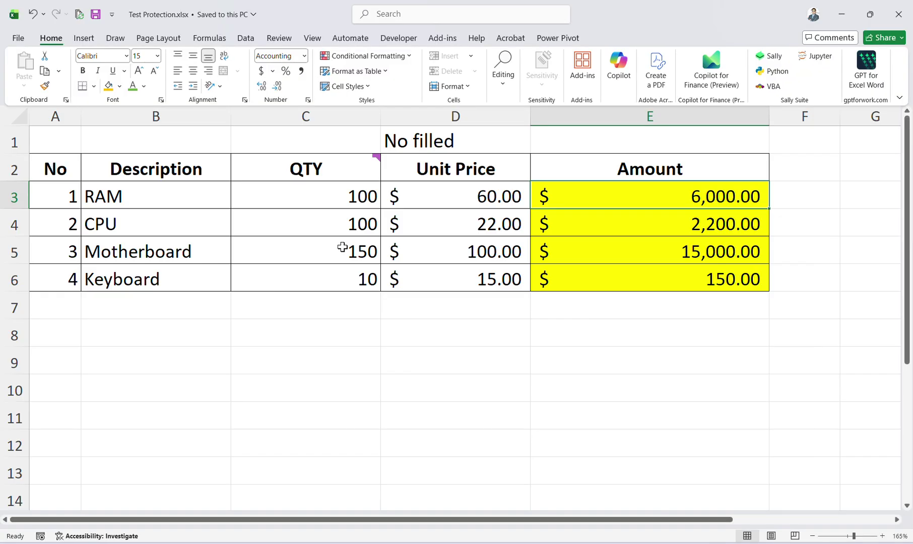
pyautogui.click(805, 222)
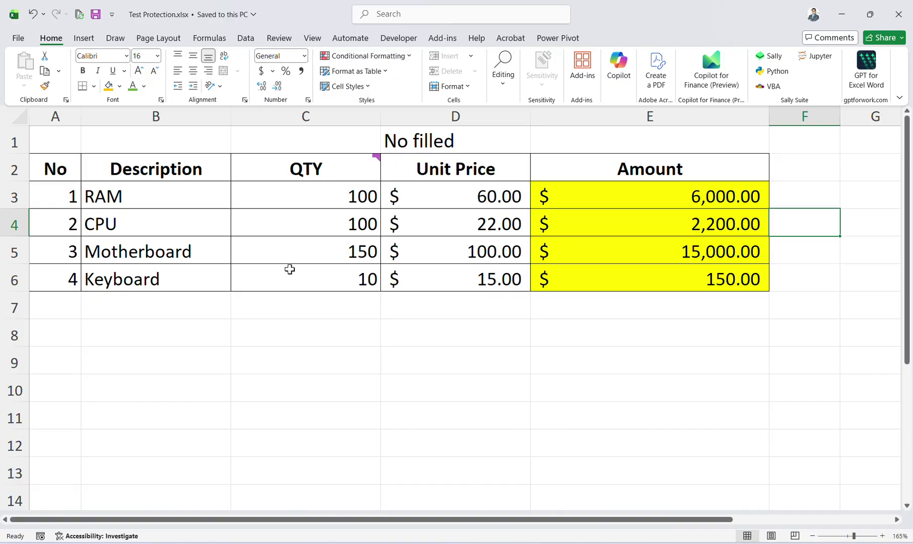
pyautogui.hotkey('alt', 'f')
pyautogui.press('t')
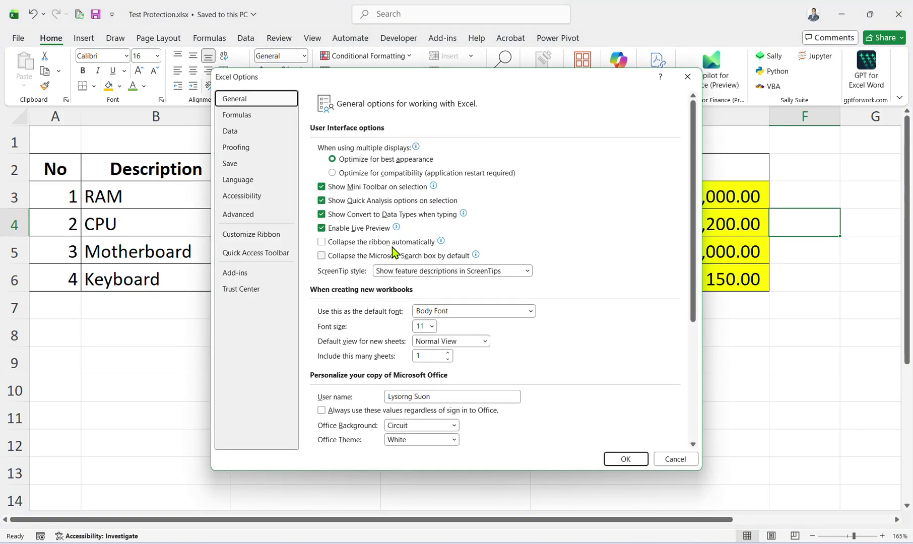
# Scroll through the Advanced settings page of Excel Options.
pyautogui.click(250, 214)
pyautogui.scroll(-10, 396, 281)
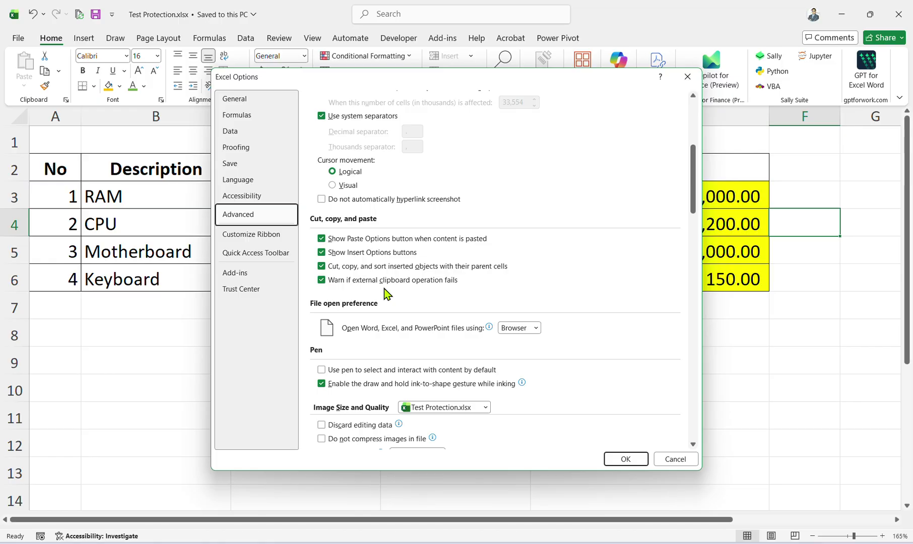
pyautogui.scroll(-10, 386, 292)
pyautogui.scroll(-3, 378, 301)
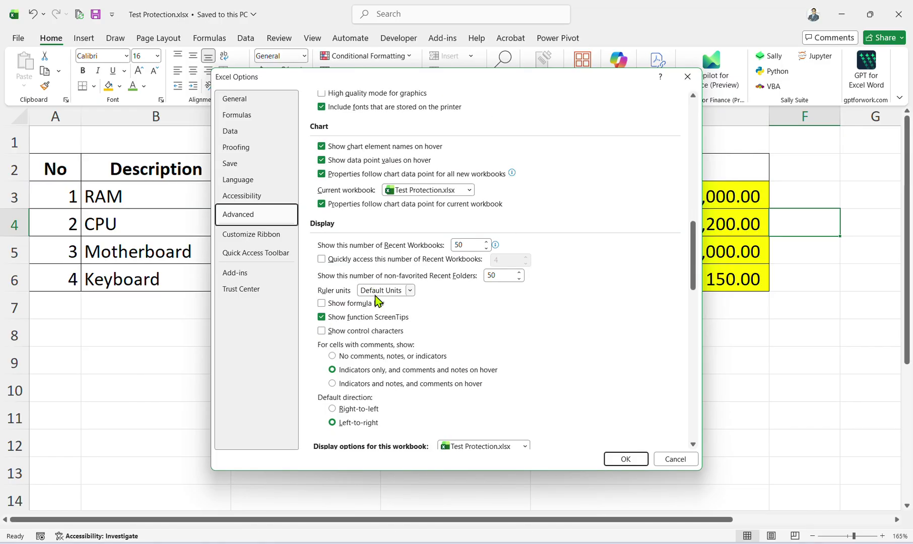
pyautogui.scroll(-6, 368, 354)
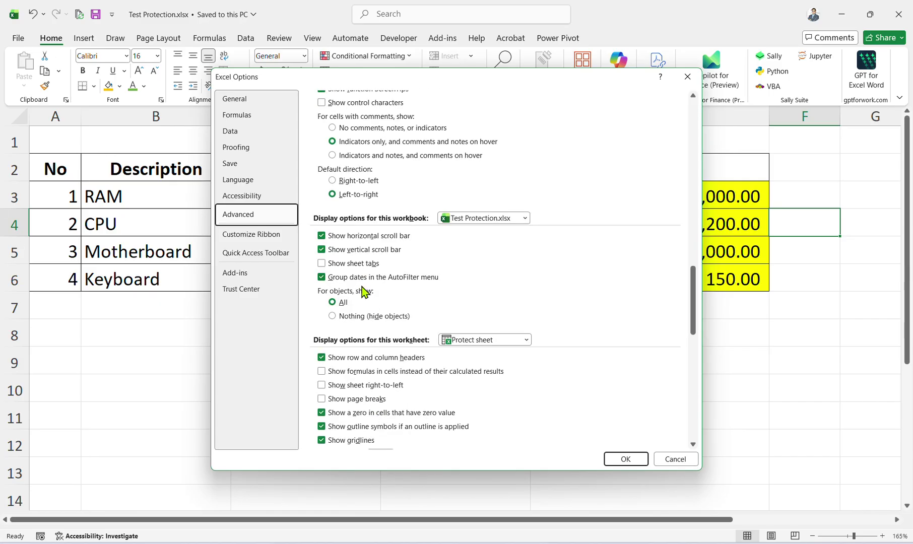
pyautogui.scroll(-7, 375, 427)
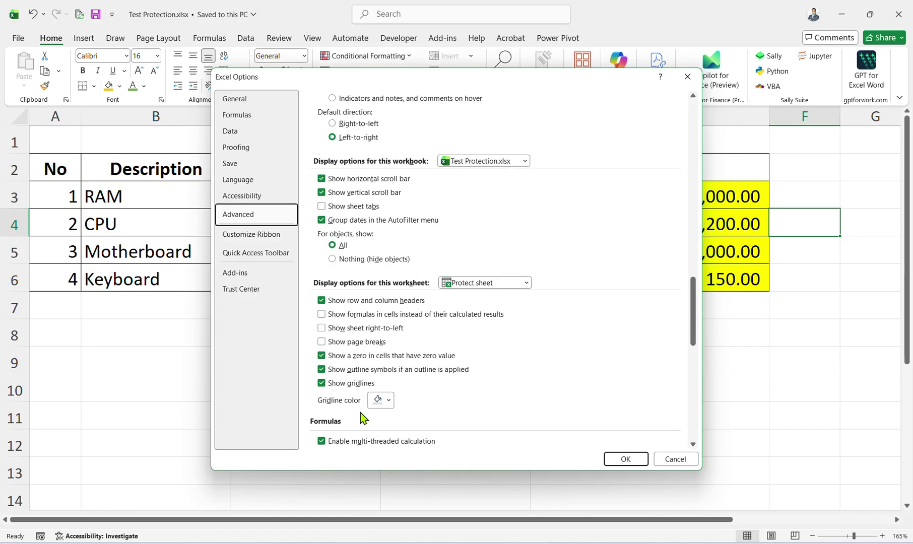
pyautogui.scroll(-7, 351, 390)
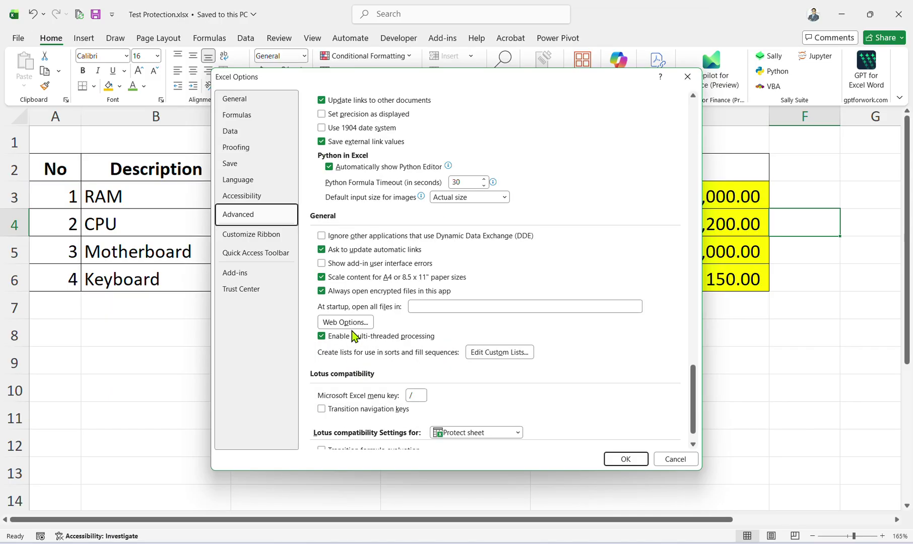
pyautogui.scroll(16, 359, 361)
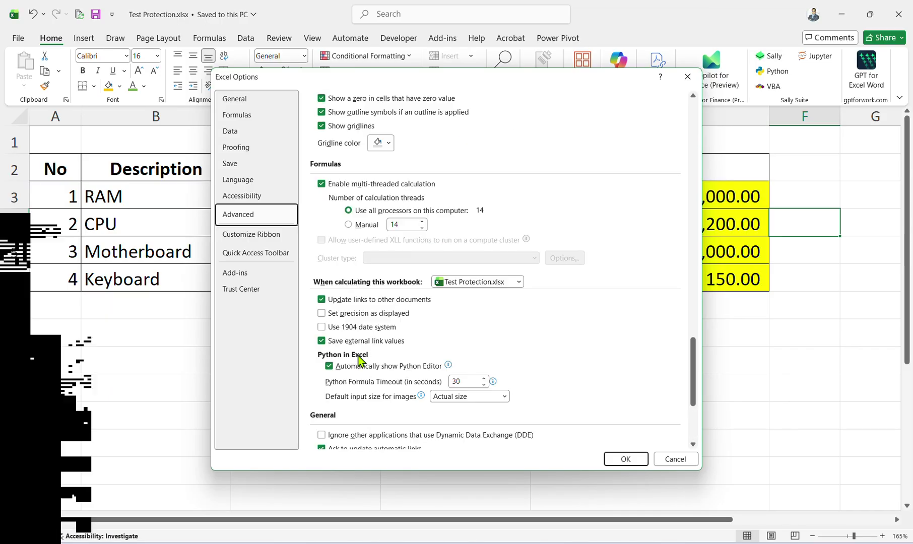
pyautogui.scroll(2, 359, 356)
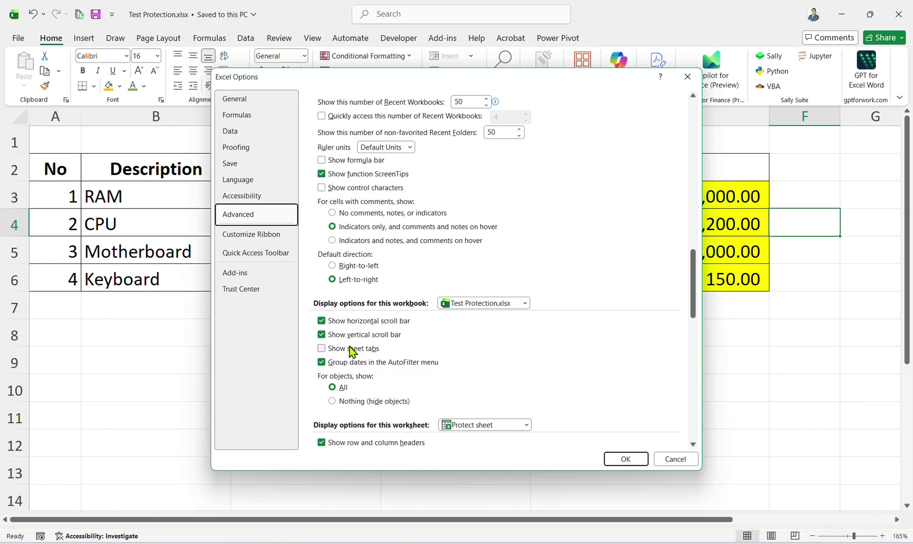
pyautogui.scroll(9, 351, 351)
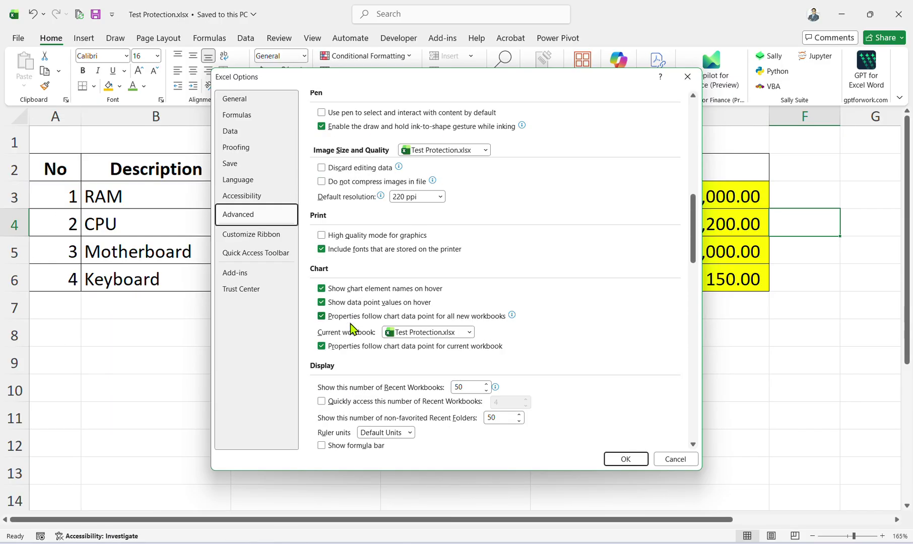
pyautogui.scroll(9, 351, 329)
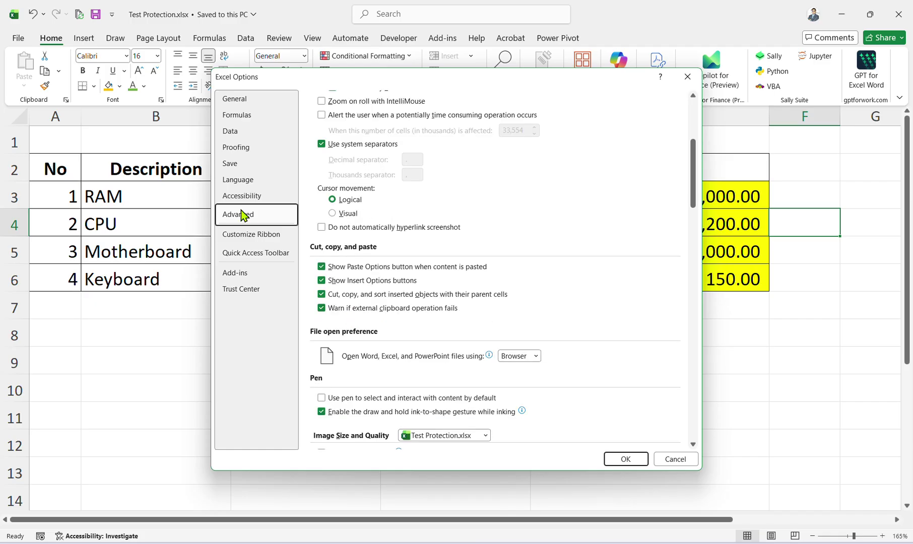
# Review the Formulas calculation and error-checking settings, then cancel Excel Options.
pyautogui.click(239, 117)
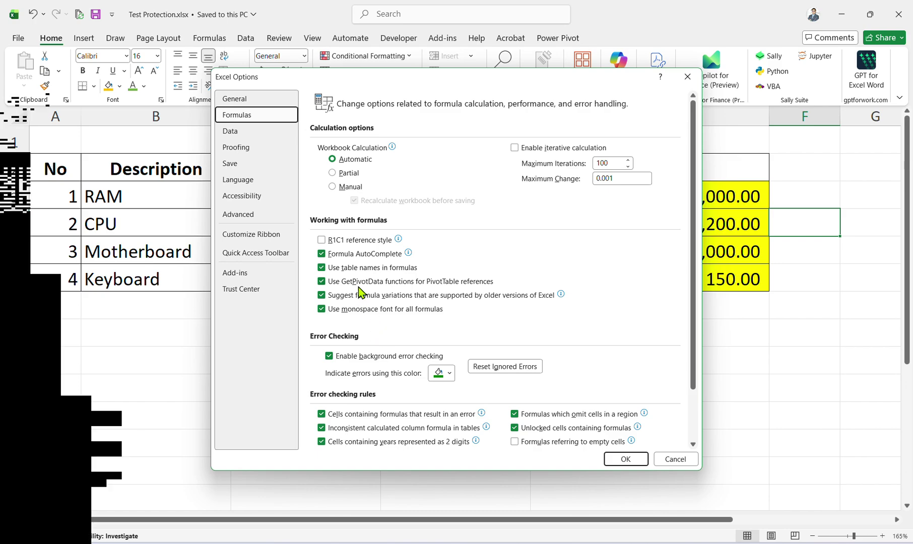
pyautogui.scroll(-3, 373, 307)
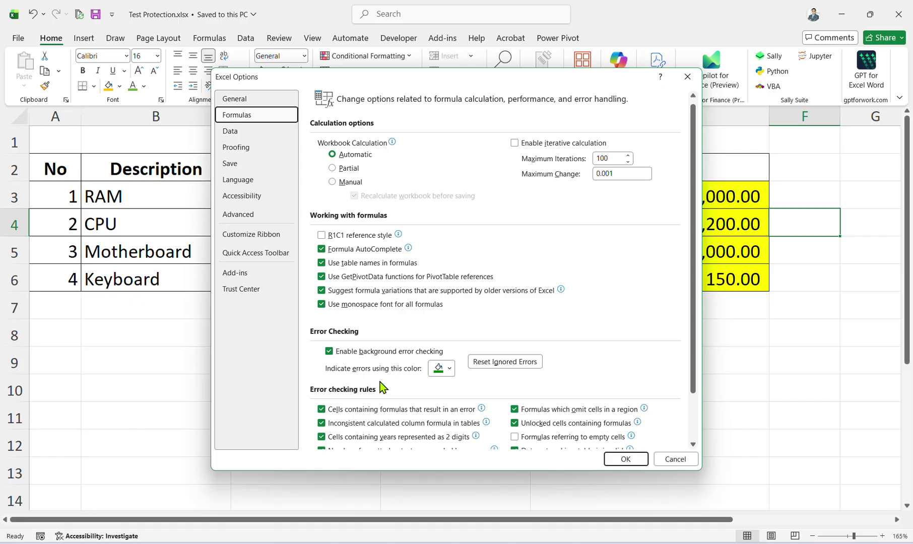
pyautogui.scroll(-1, 380, 381)
pyautogui.scroll(1, 388, 335)
pyautogui.click(677, 462)
# From the Training Material folder, go into support > Day1 and open 2-hand-on-1.xlsx.
pyautogui.click(474, 543)
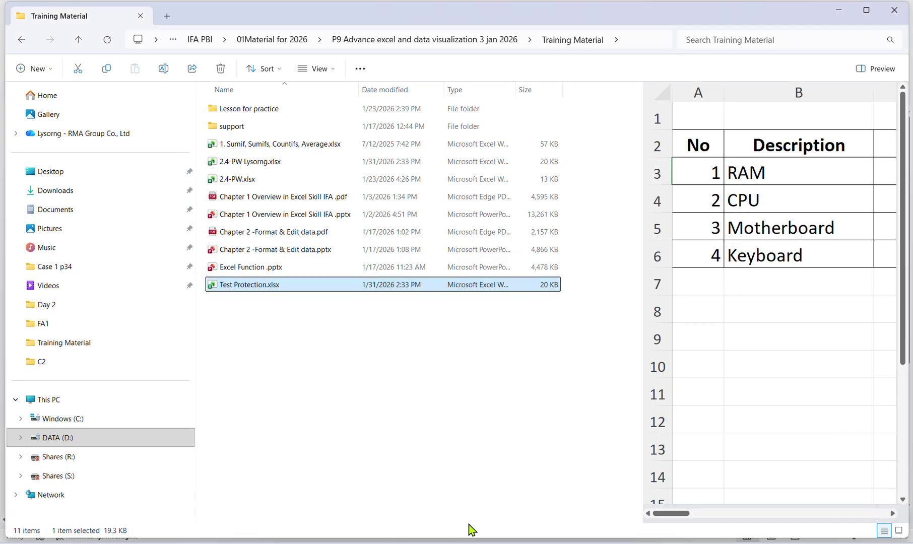
pyautogui.doubleClick(257, 110)
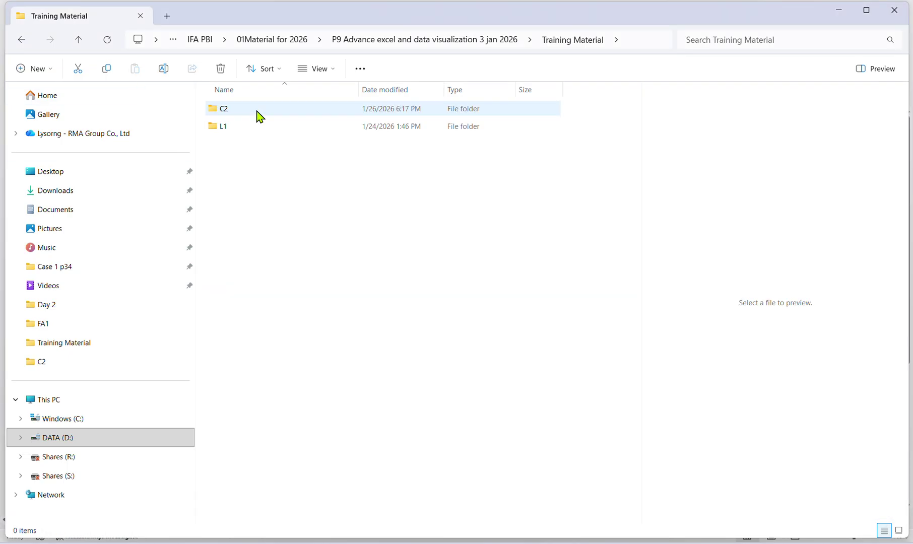
pyautogui.click(79, 39)
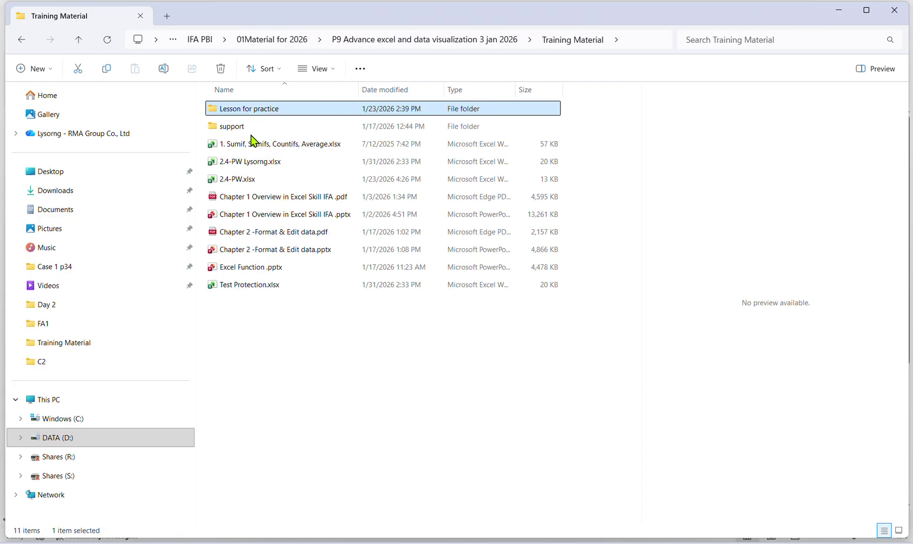
pyautogui.doubleClick(249, 129)
pyautogui.doubleClick(246, 115)
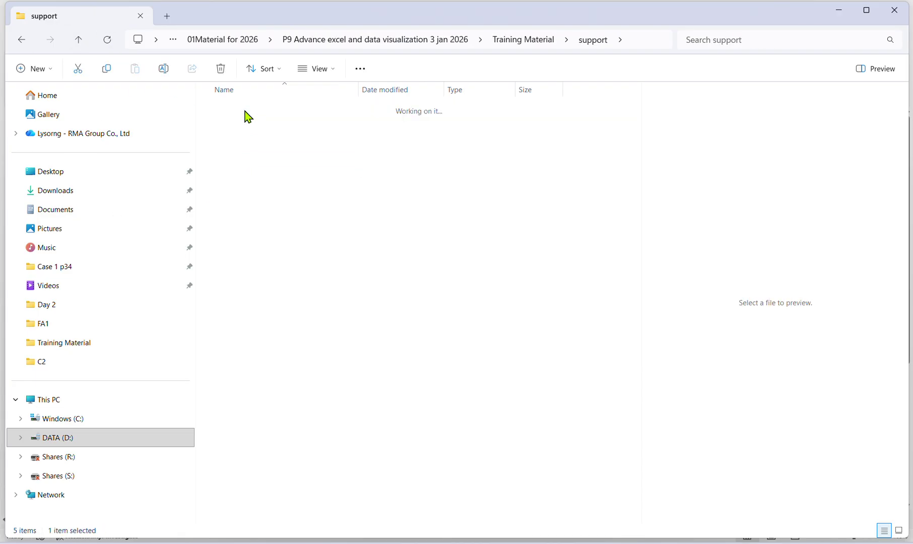
pyautogui.click(255, 128)
pyautogui.click(256, 146)
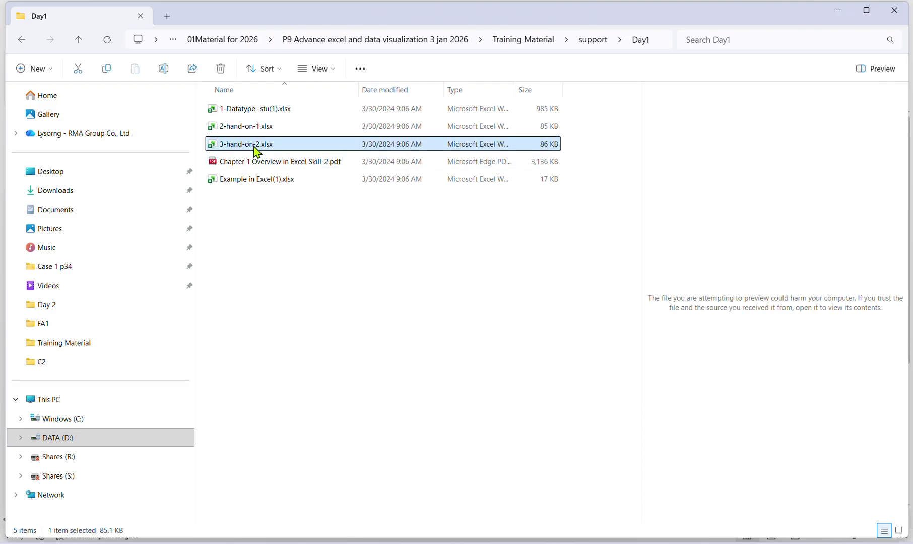
pyautogui.click(246, 130)
pyautogui.doubleClick(245, 128)
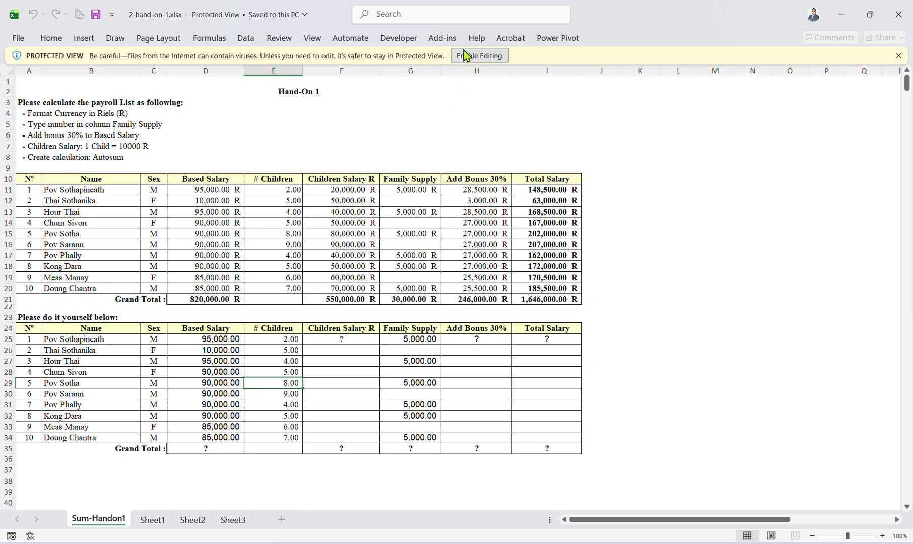
# Enable editing in 2-hand-on-1.xlsx, check cells G26, G25 and G16, then close the workbook.
pyautogui.click(466, 55)
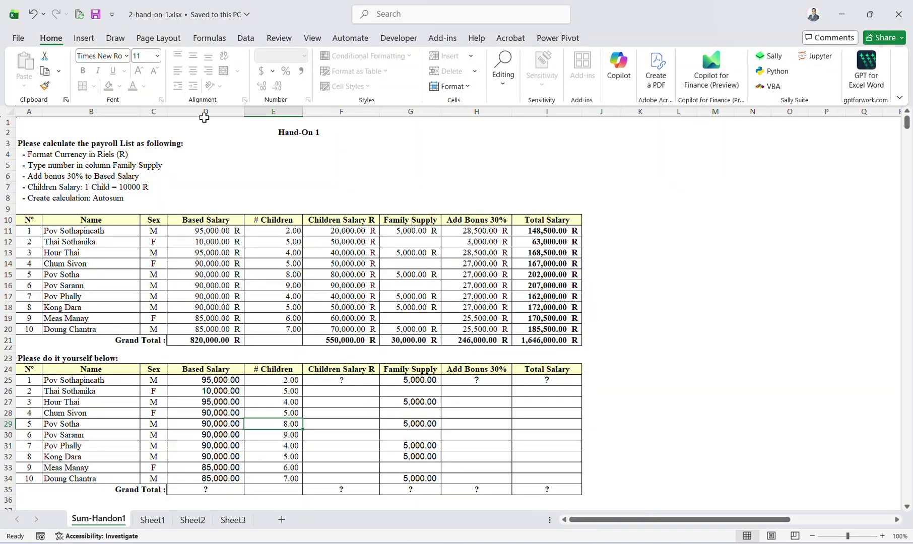
pyautogui.press('Right')
pyautogui.press('Right')
pyautogui.press('Right')
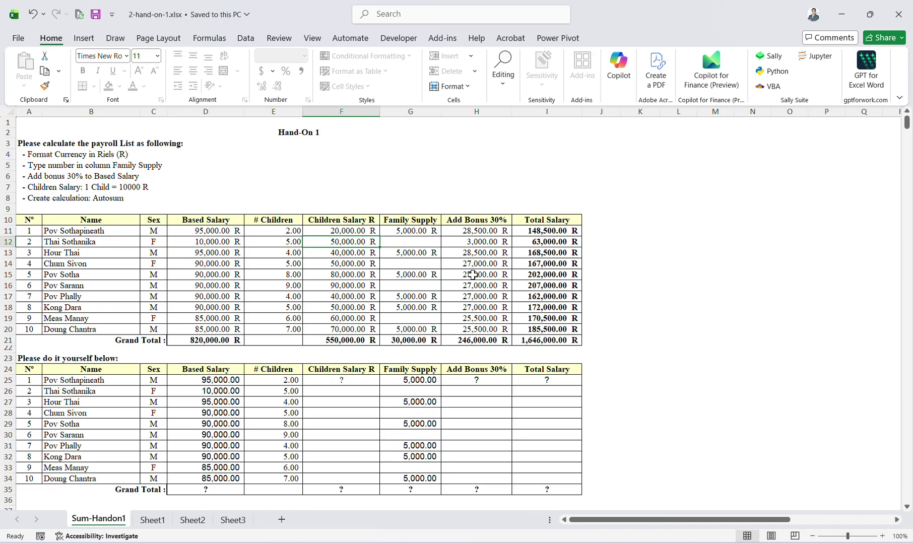
pyautogui.click(395, 391)
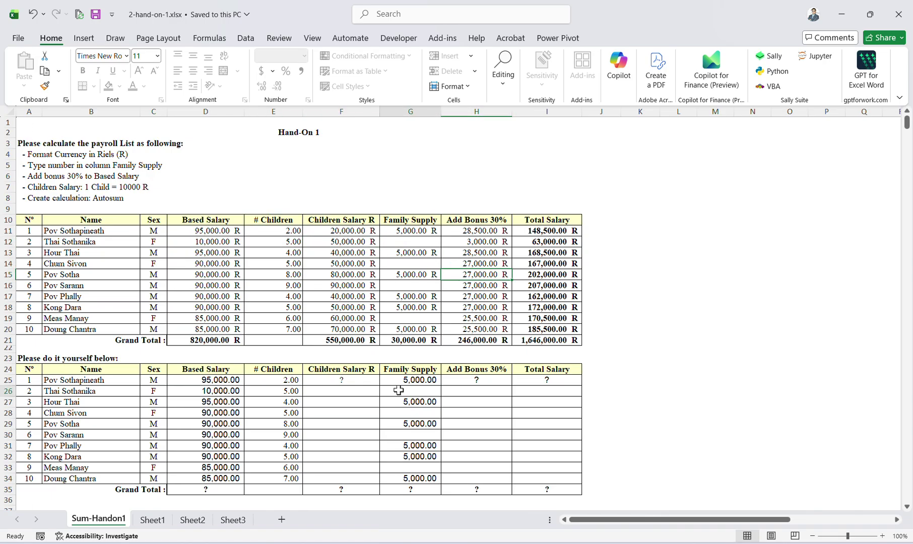
pyautogui.click(403, 380)
pyautogui.click(395, 287)
pyautogui.click(898, 14)
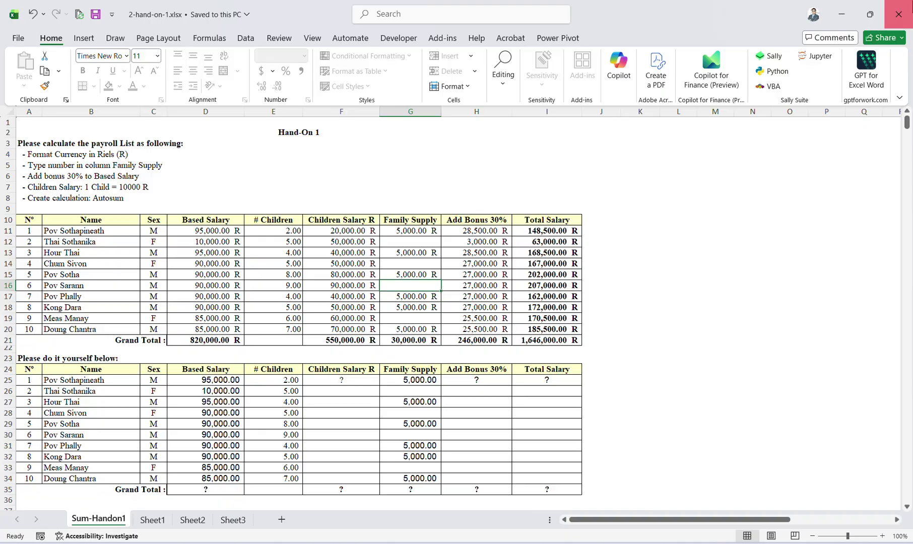
pyautogui.hotkey('alt', 'Tab')
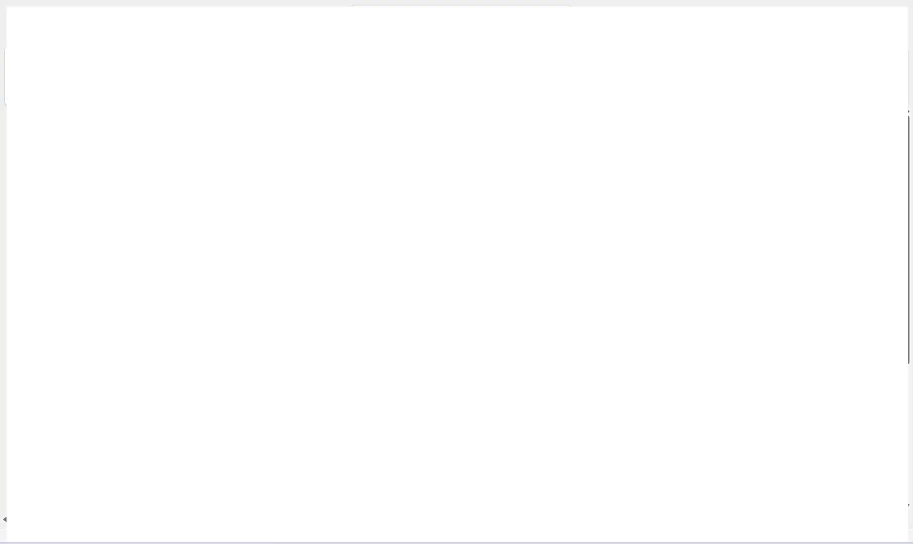
# Drag 2-hand-on-1.xlsx from the Day1 folder into the Telegram class chat and send it.
pyautogui.hotkey('alt', 'Tab')
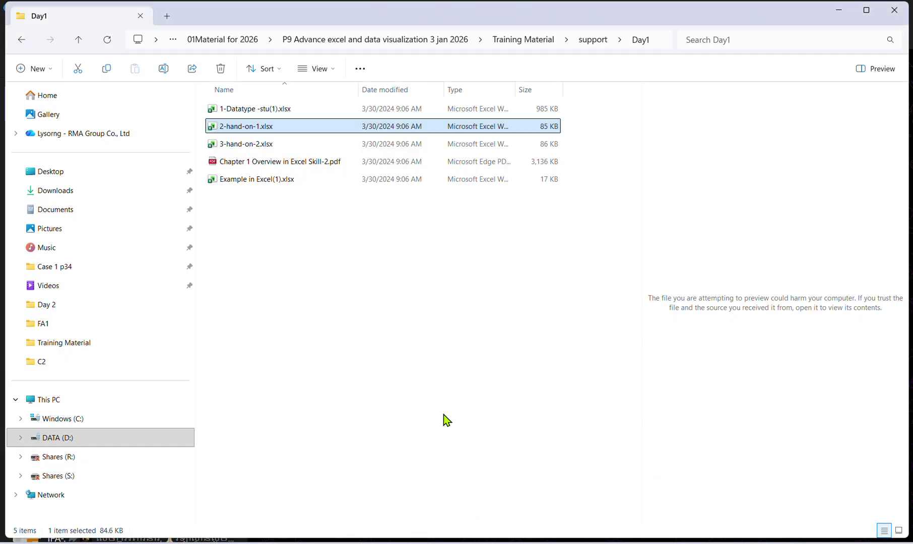
pyautogui.moveTo(250, 130); pyautogui.dragTo(567, 316)
pyautogui.hotkey('alt', 'Tab')
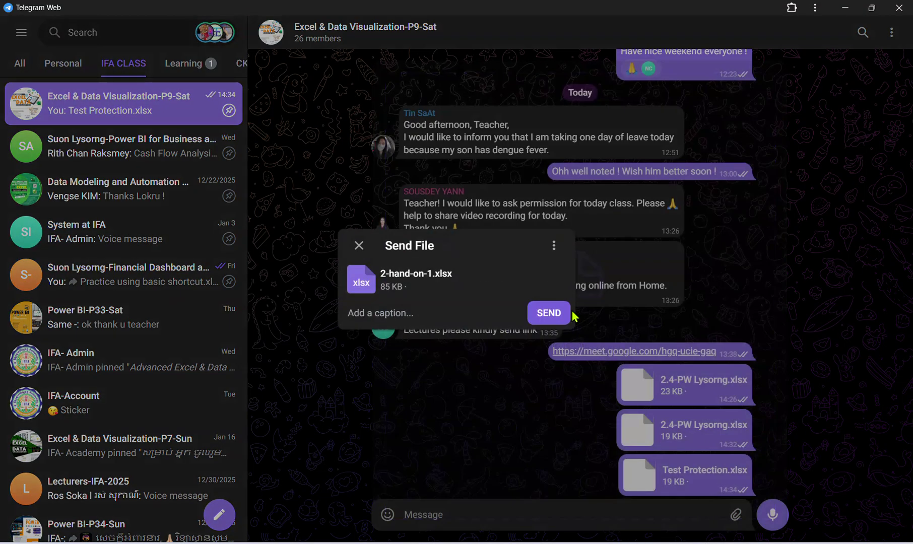
pyautogui.click(551, 312)
# Bring Test Protection.xlsx back to the front and select Amount cells E3 and E5.
pyautogui.hotkey('alt', 'Tab')
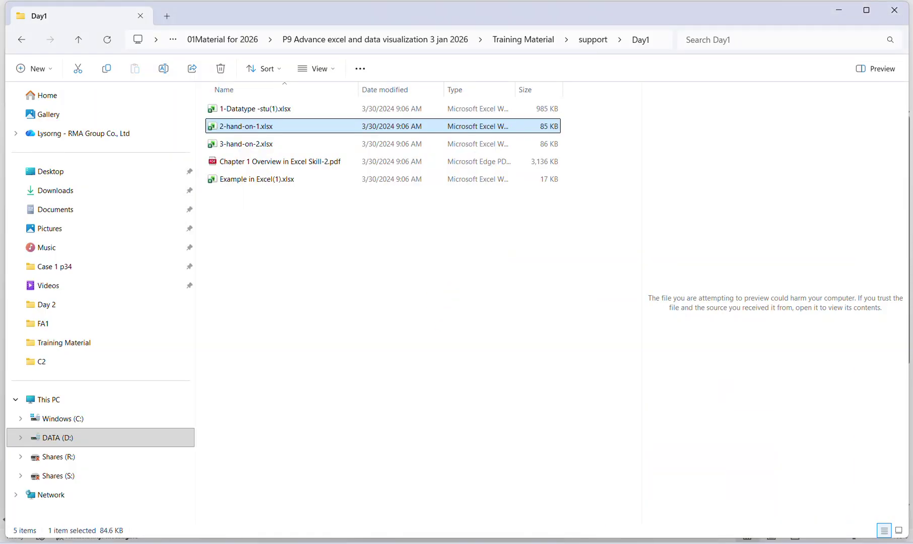
pyautogui.moveTo(645, 541)
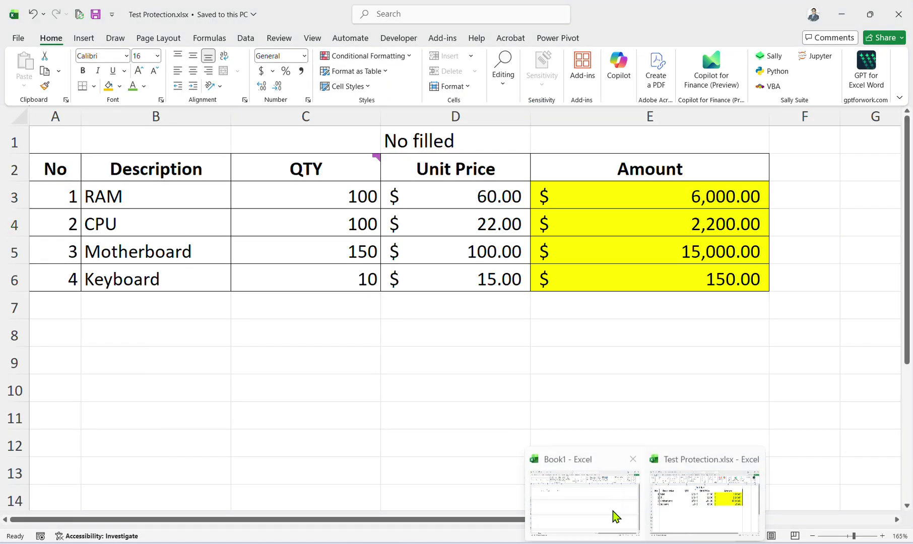
pyautogui.click(614, 516)
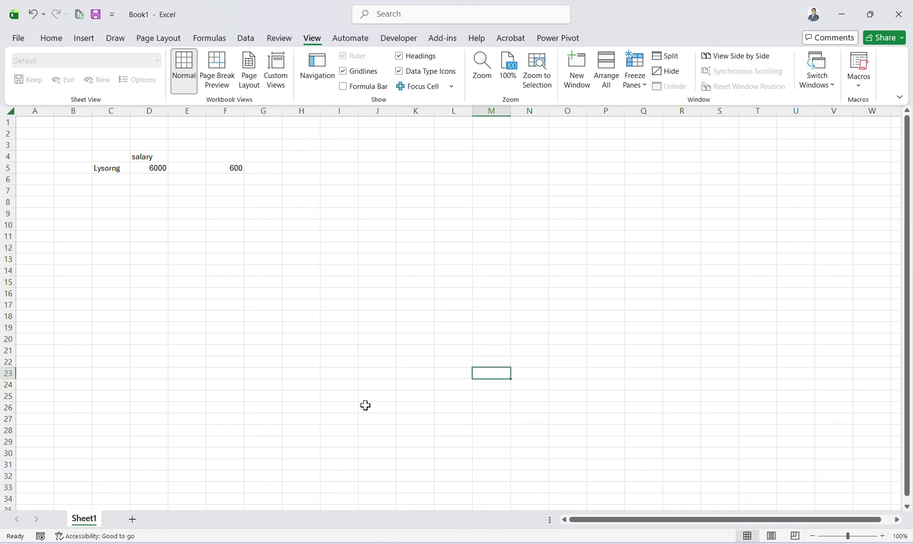
pyautogui.moveTo(654, 541)
pyautogui.click(686, 514)
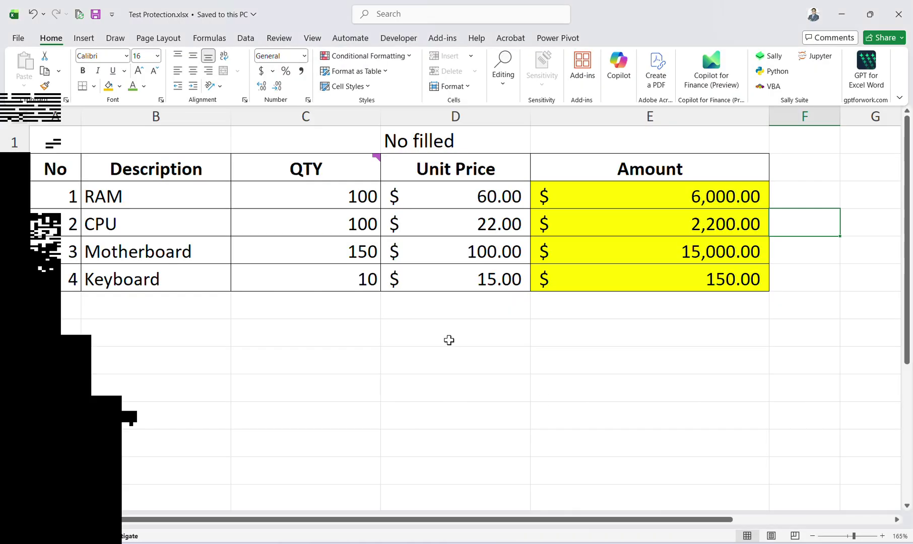
pyautogui.click(602, 205)
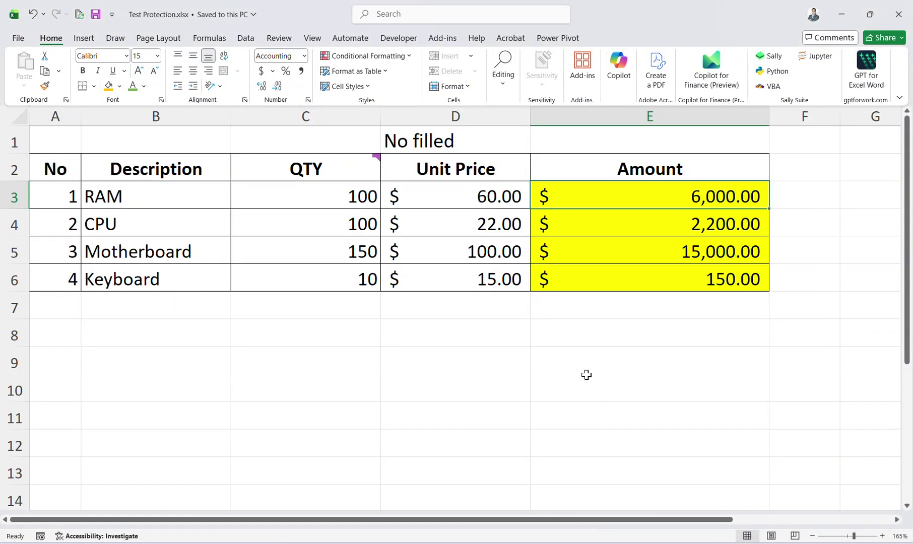
pyautogui.click(585, 372)
pyautogui.click(599, 252)
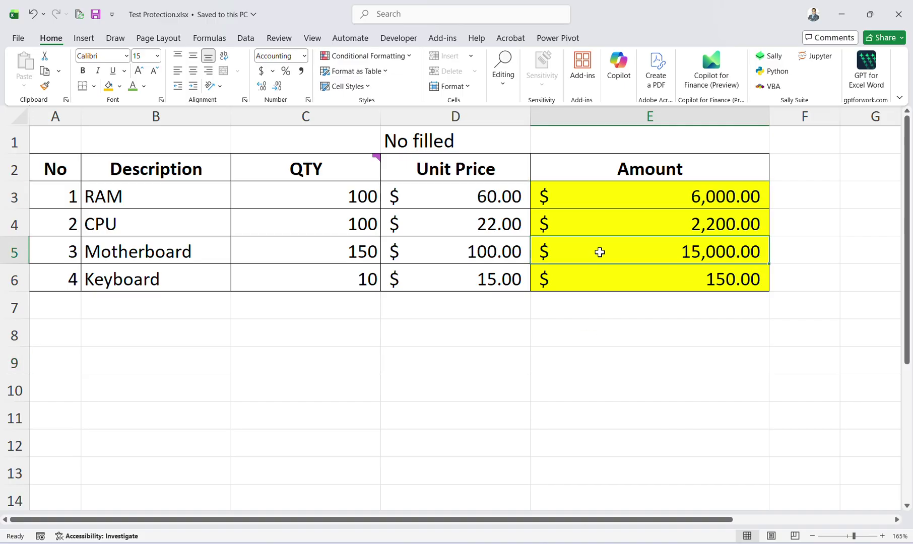
# Open Excel Options and browse the Data, Formulas, Proofing, Save and Accessibility pages.
pyautogui.hotkey('alt', 'f')
pyautogui.press('t')
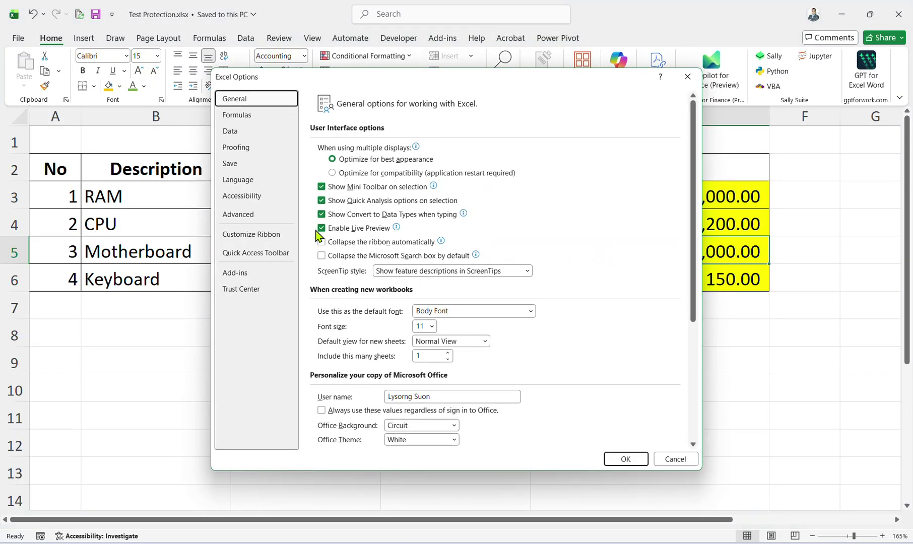
pyautogui.click(234, 130)
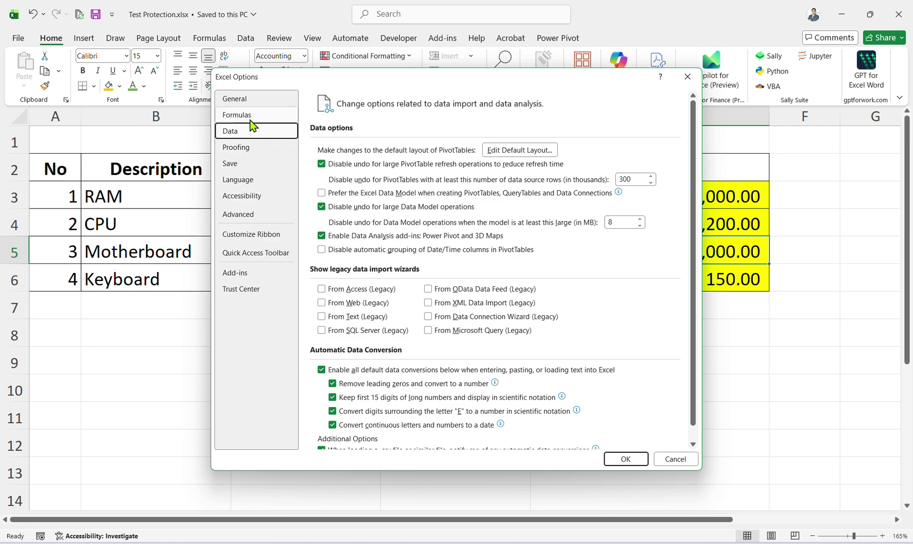
pyautogui.click(247, 116)
pyautogui.scroll(-1, 379, 356)
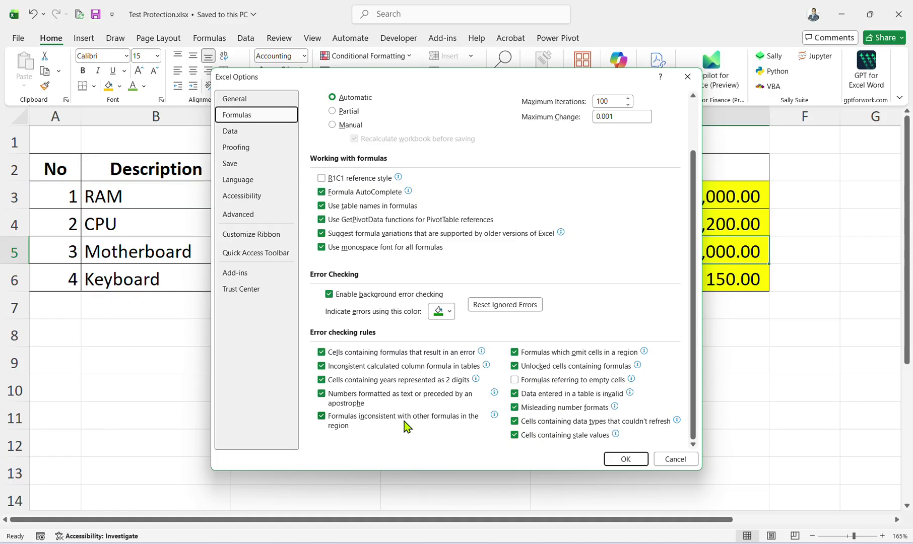
pyautogui.click(232, 131)
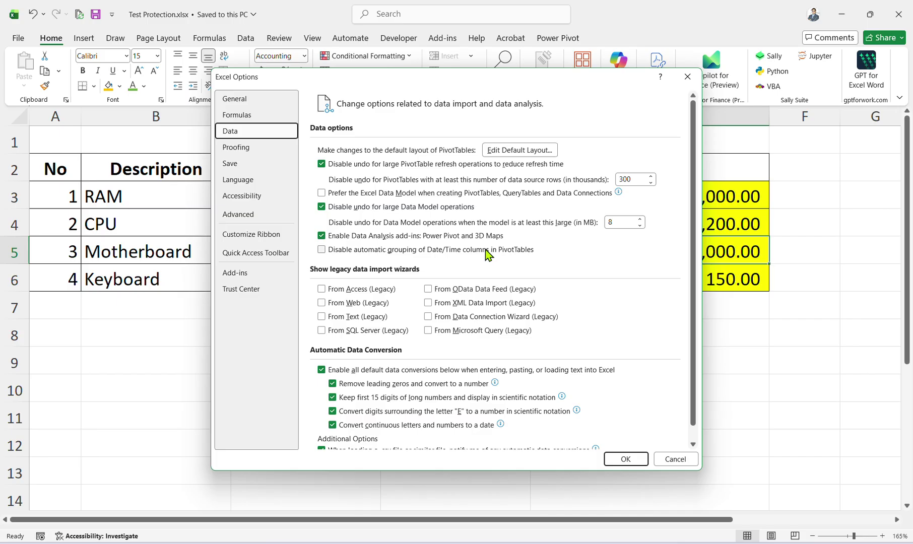
pyautogui.scroll(-1, 429, 361)
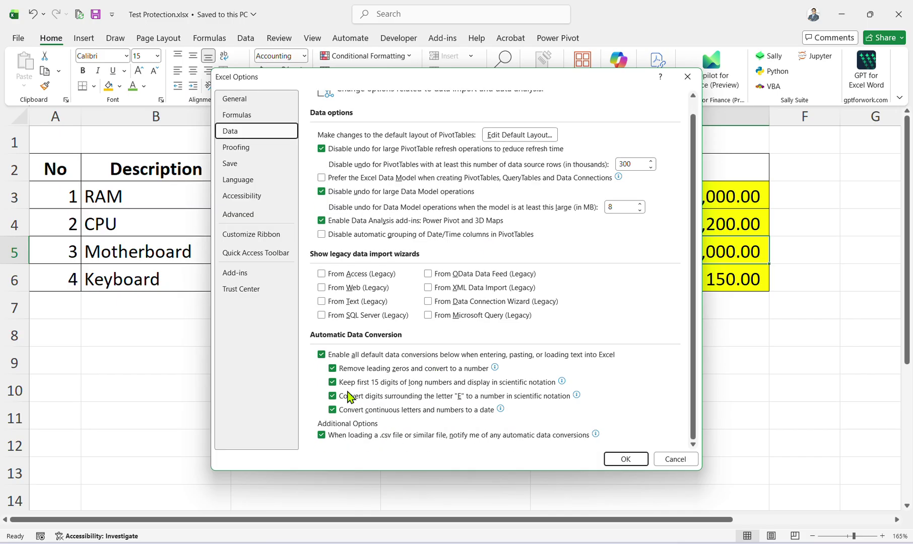
pyautogui.click(238, 148)
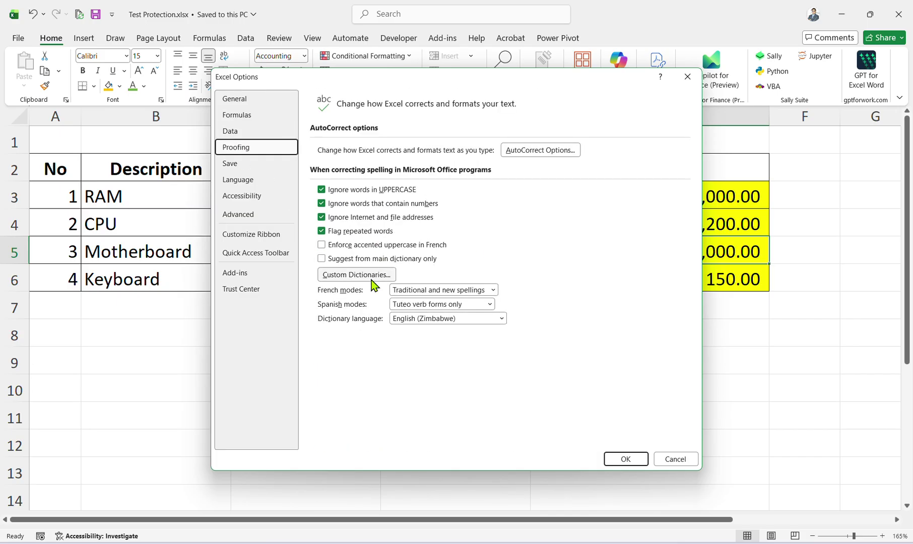
pyautogui.click(255, 165)
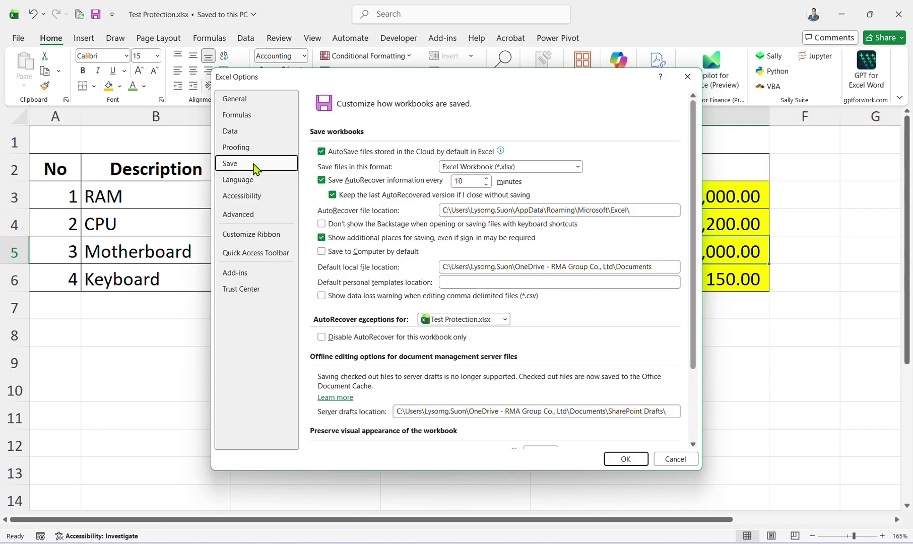
pyautogui.scroll(-3, 353, 283)
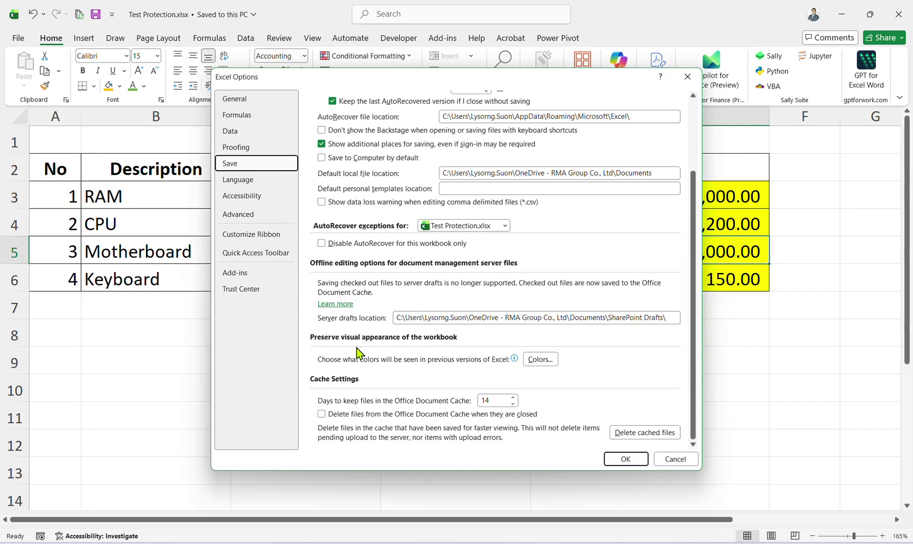
pyautogui.click(253, 196)
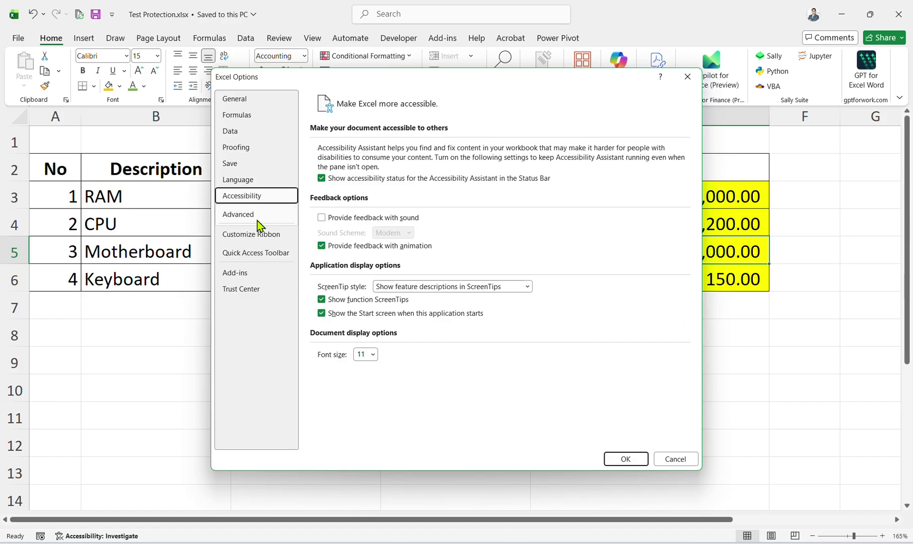
# On the Advanced page, turn on Show formula bar and Show sheet tabs, then apply.
pyautogui.click(258, 221)
pyautogui.scroll(-8, 343, 338)
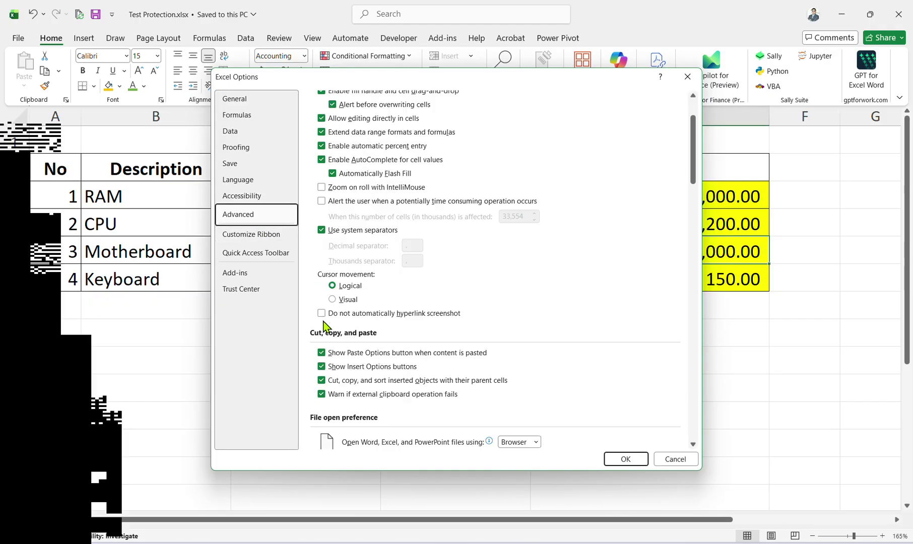
pyautogui.scroll(-5, 351, 358)
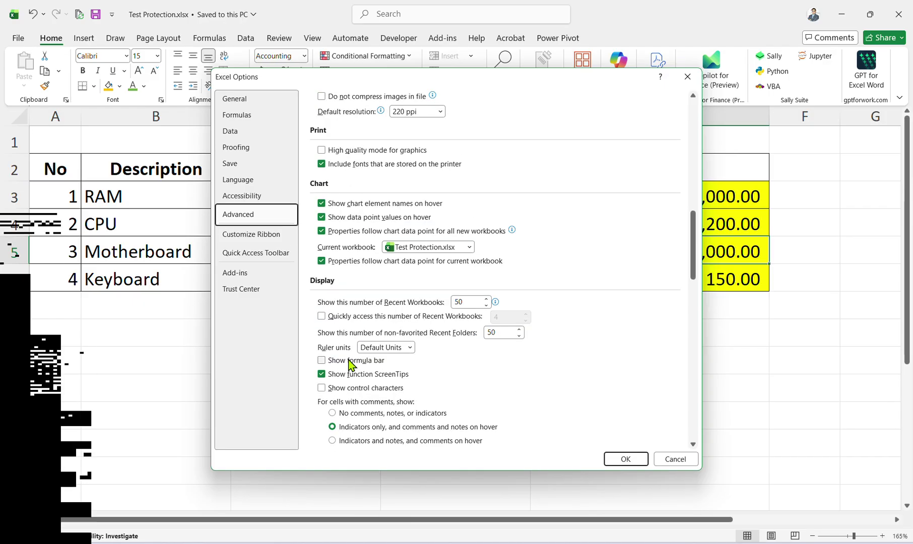
pyautogui.click(339, 362)
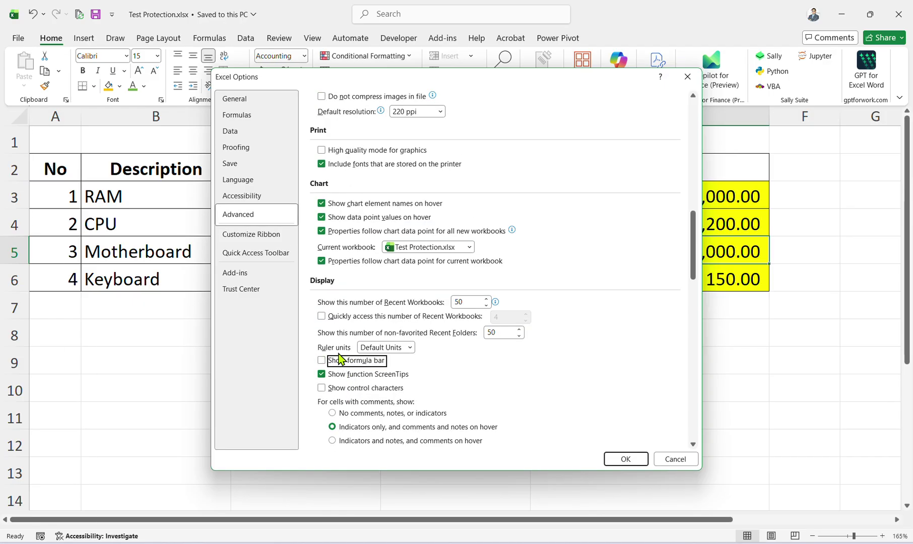
pyautogui.scroll(-1, 368, 373)
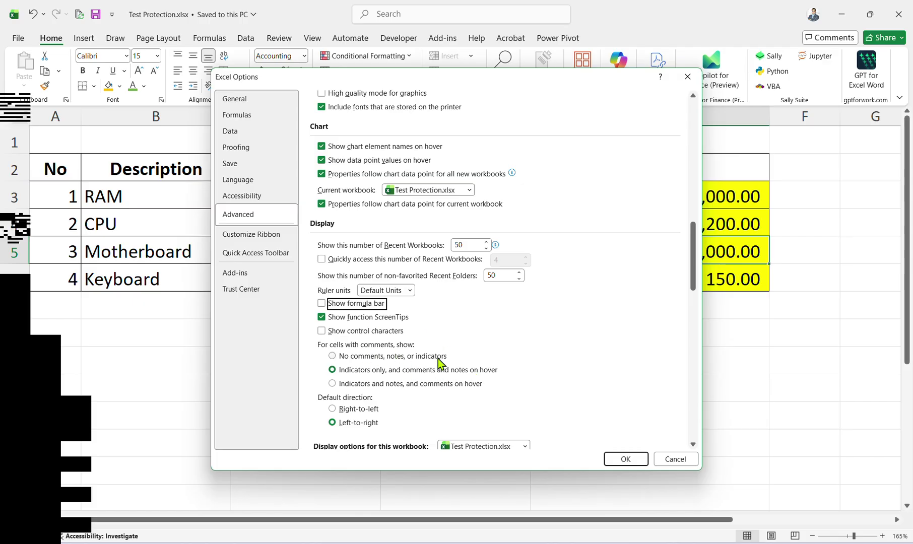
pyautogui.click(322, 303)
pyautogui.scroll(-2, 436, 396)
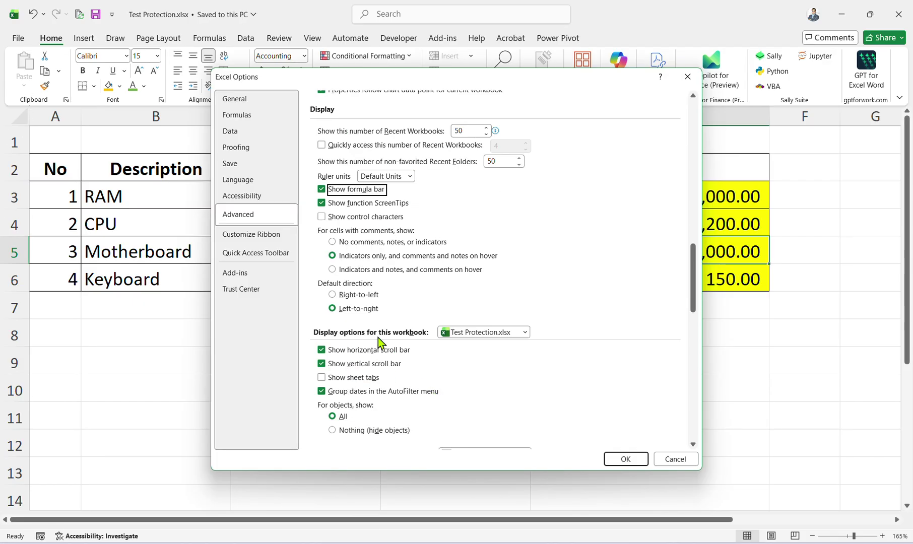
pyautogui.scroll(-2, 339, 372)
pyautogui.click(353, 264)
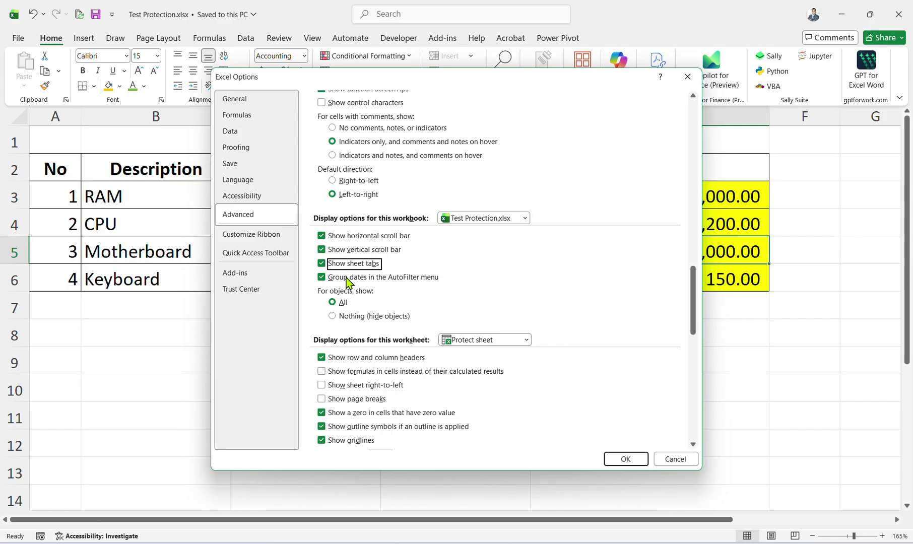
pyautogui.click(626, 459)
pyautogui.click(613, 225)
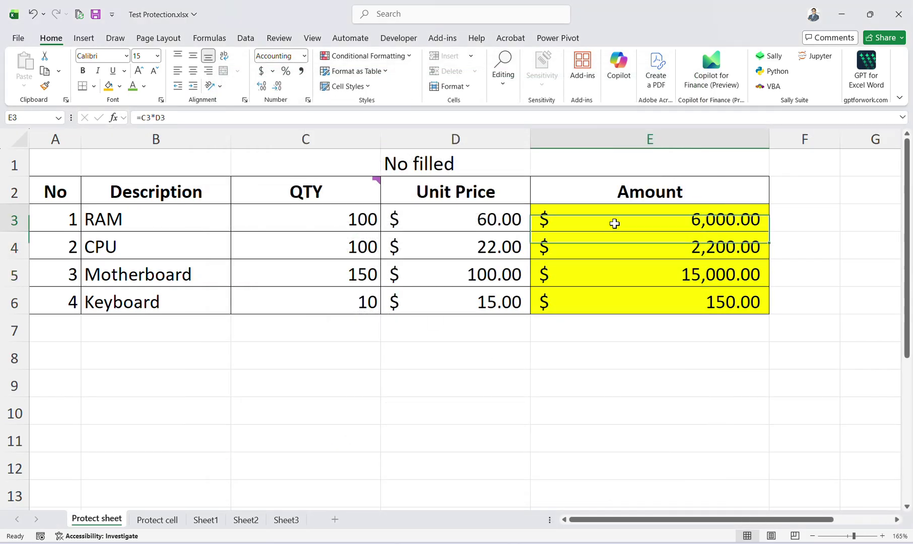
pyautogui.click(271, 122)
pyautogui.click(459, 308)
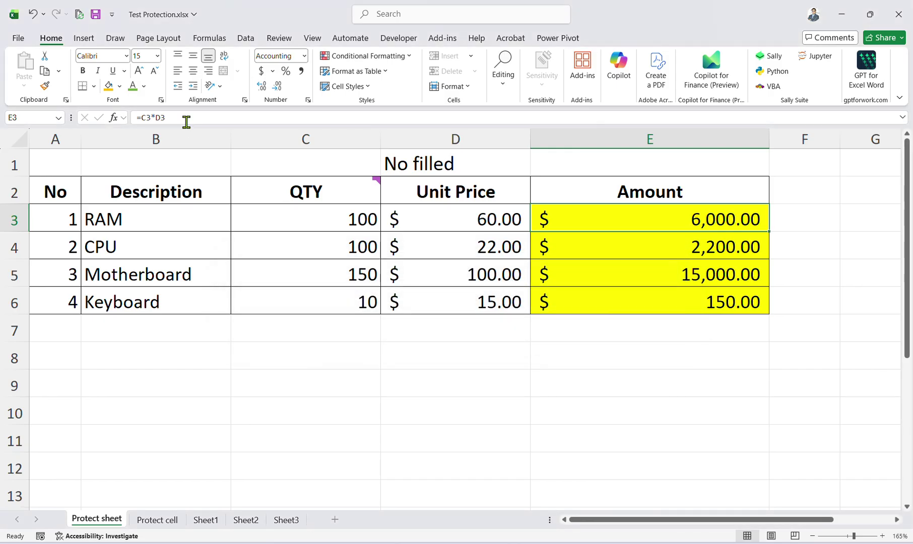
pyautogui.click(173, 117)
pyautogui.click(459, 307)
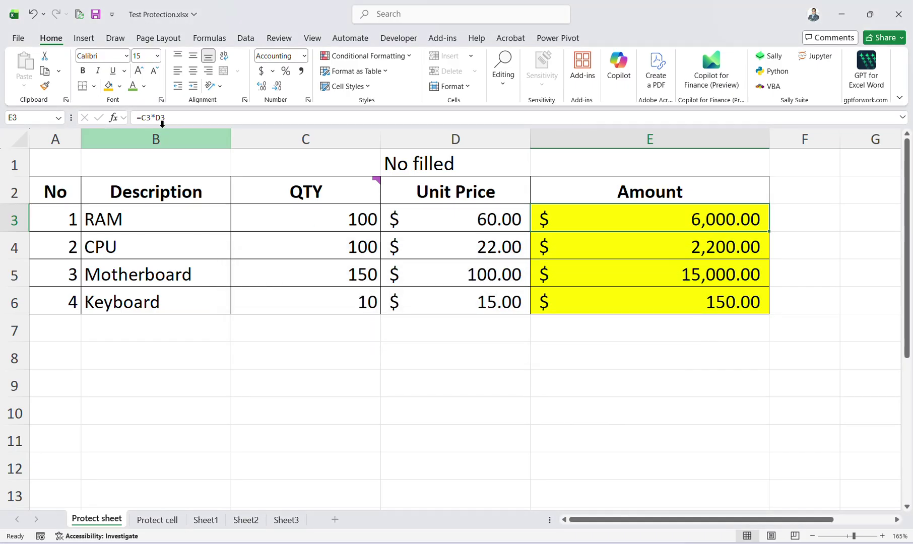
pyautogui.click(151, 116)
pyautogui.click(459, 308)
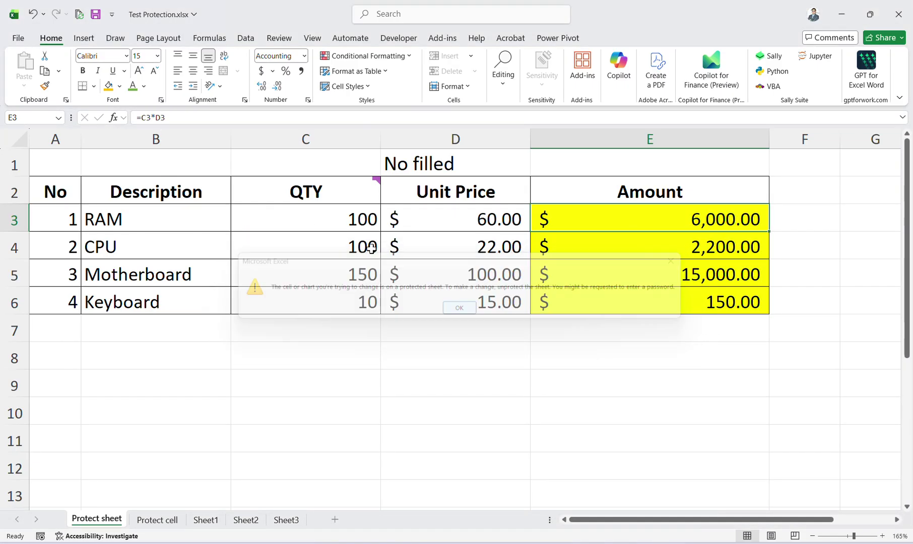
pyautogui.click(177, 118)
pyautogui.click(460, 309)
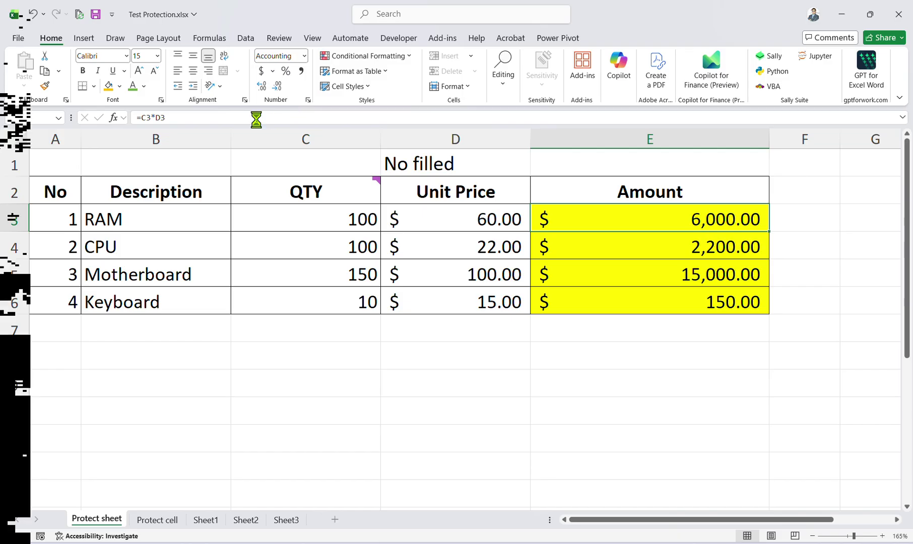
pyautogui.doubleClick(325, 194)
pyautogui.click(462, 310)
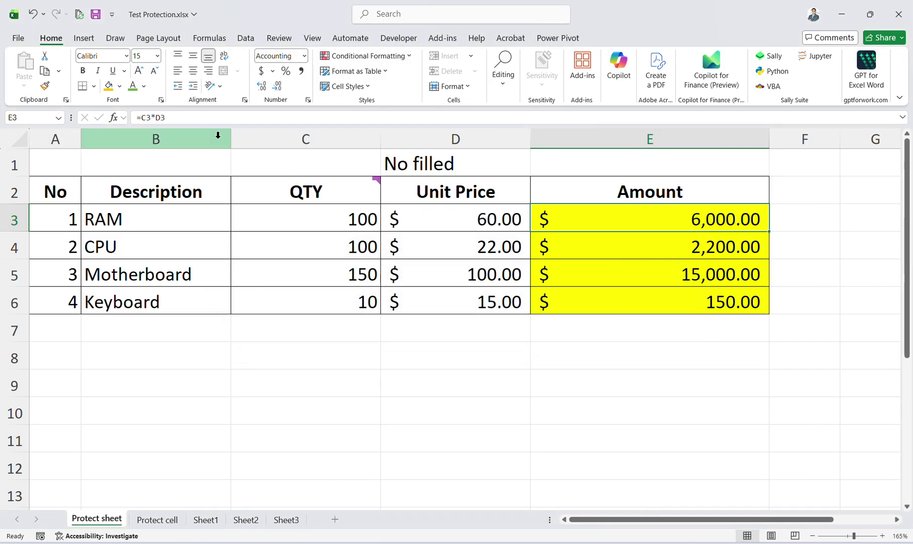
pyautogui.click(202, 121)
pyautogui.click(460, 310)
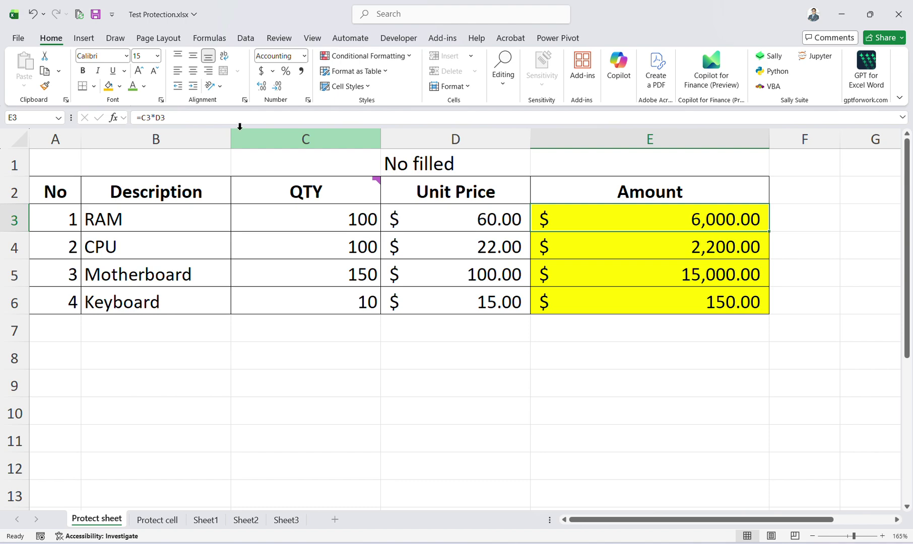
pyautogui.click(222, 120)
pyautogui.click(460, 309)
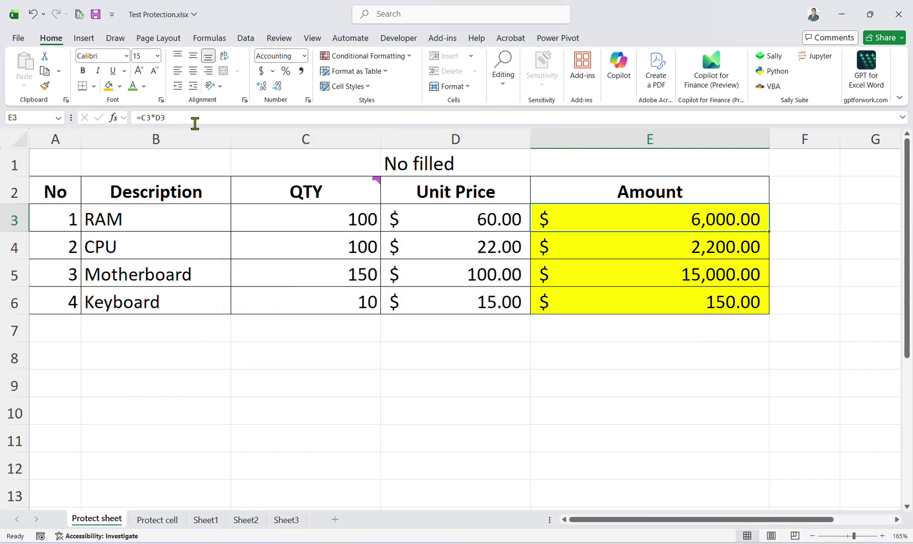
pyautogui.click(194, 122)
pyautogui.click(460, 309)
pyautogui.click(222, 121)
pyautogui.click(460, 308)
pyautogui.click(196, 124)
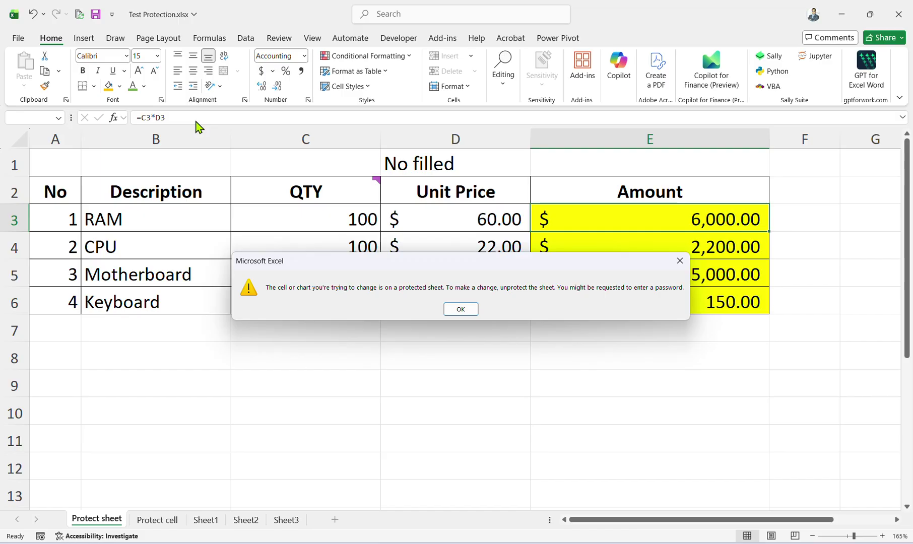
pyautogui.click(461, 309)
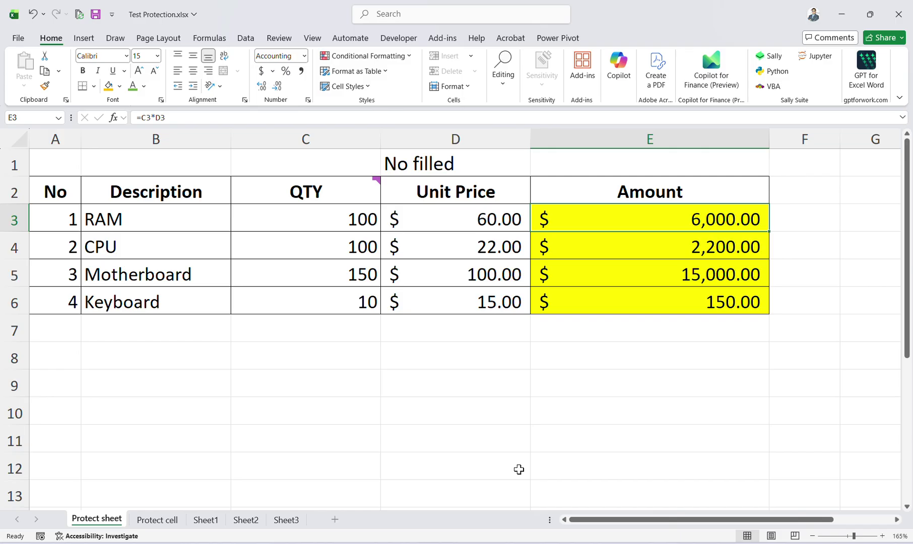
pyautogui.click(592, 543)
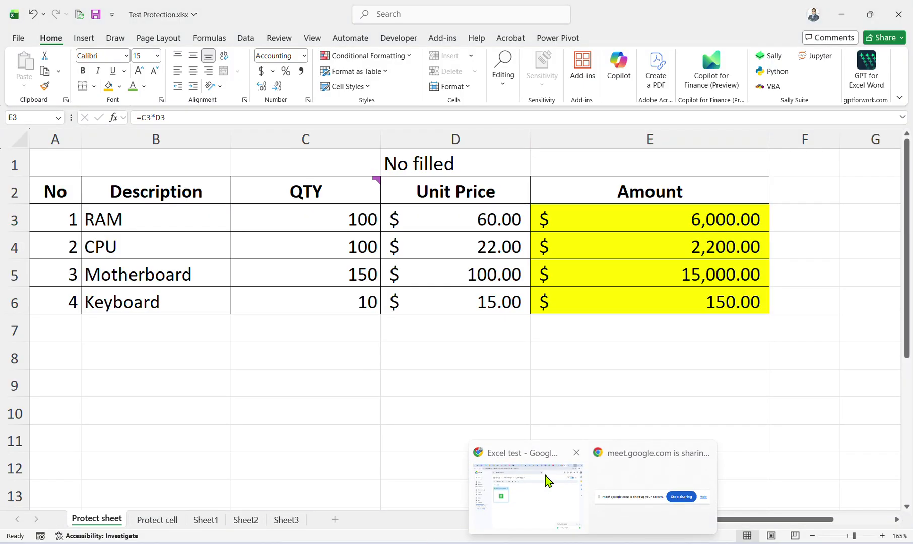
# Open 2-hand-on-1.xlsx from the Day1 folder in Excel.
pyautogui.click(548, 480)
pyautogui.click(313, 242)
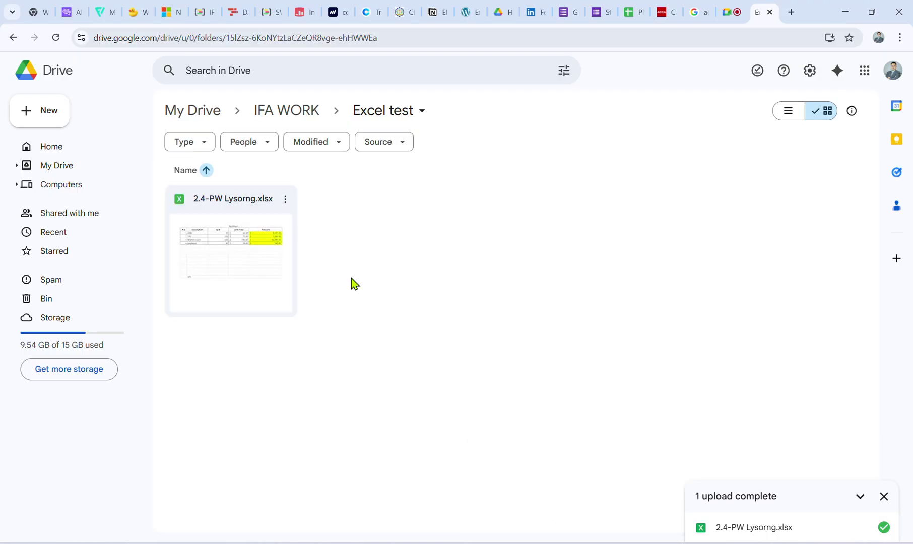
pyautogui.click(472, 542)
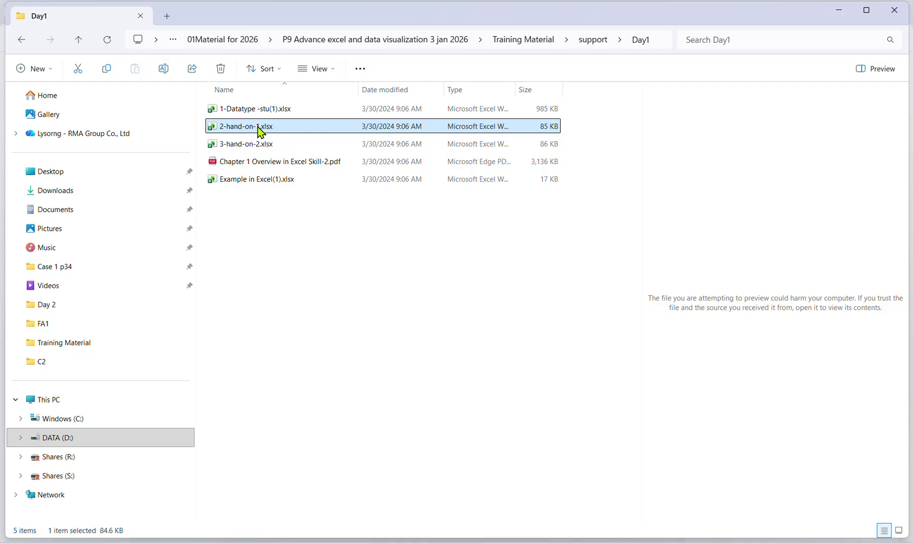
pyautogui.doubleClick(258, 130)
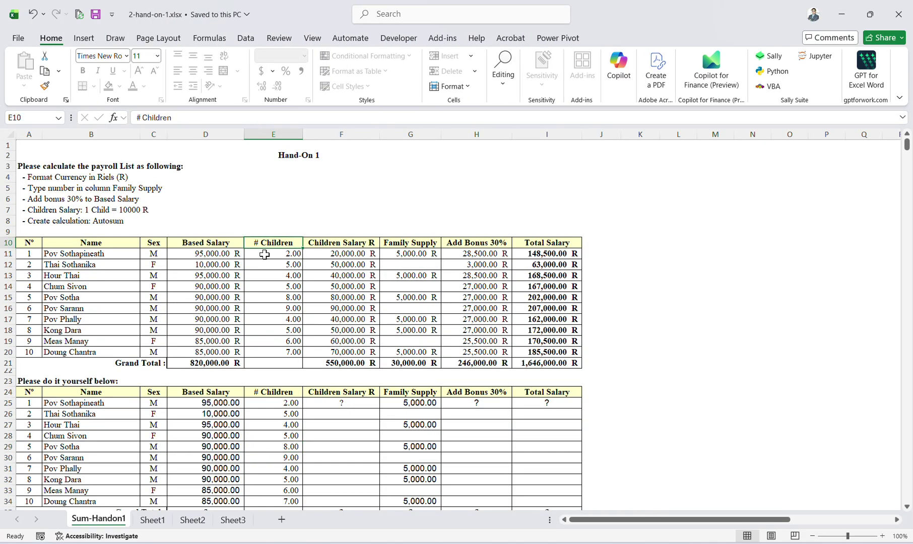
# Try editing cell E12 and dismiss the protected-sheet warning.
pyautogui.click(276, 262)
pyautogui.click(275, 262)
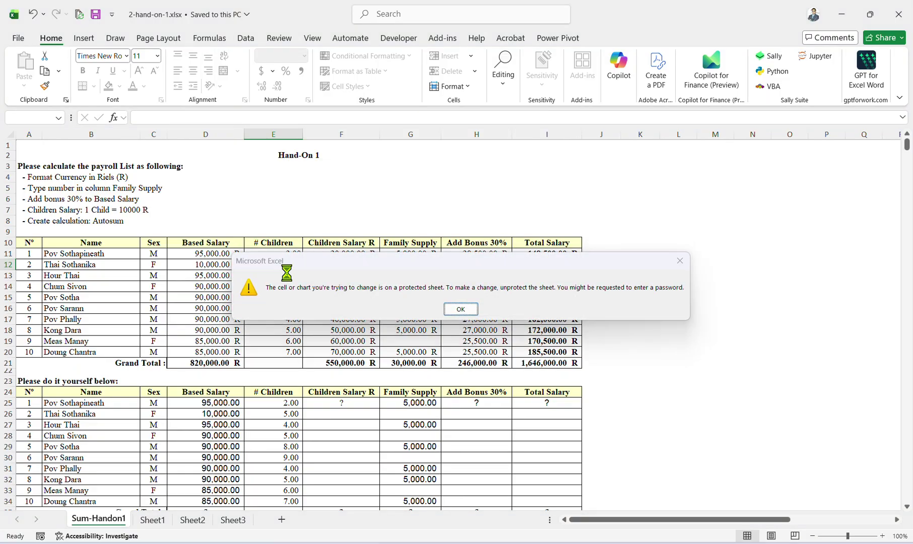
pyautogui.press('Return')
pyautogui.press('Right')
pyautogui.press('Right')
# Look over the bonus, Family Supply and Total Salary cells, page down, then close the workbook.
pyautogui.press('Down')
pyautogui.press('Right')
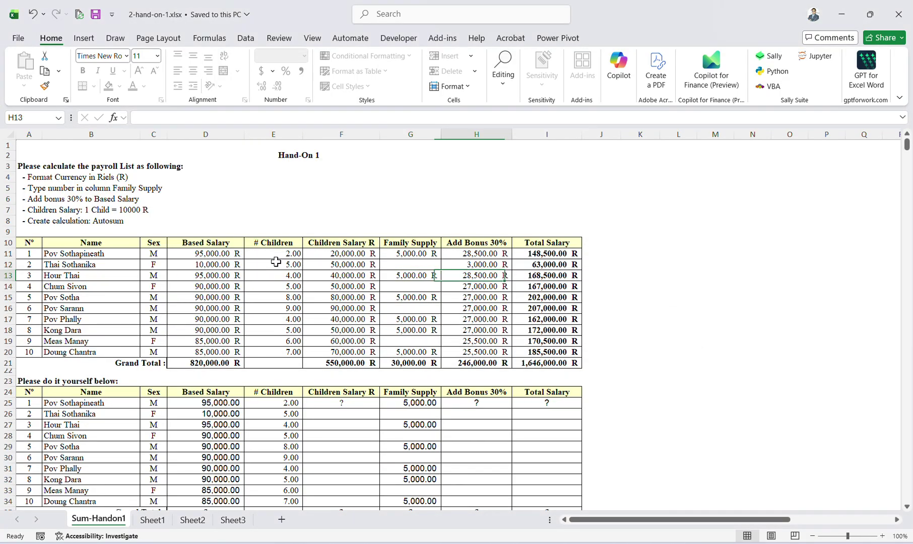
pyautogui.press('Right')
pyautogui.press('Down')
pyautogui.press('Left')
pyautogui.press('Down')
pyautogui.press('Down')
pyautogui.press('Left')
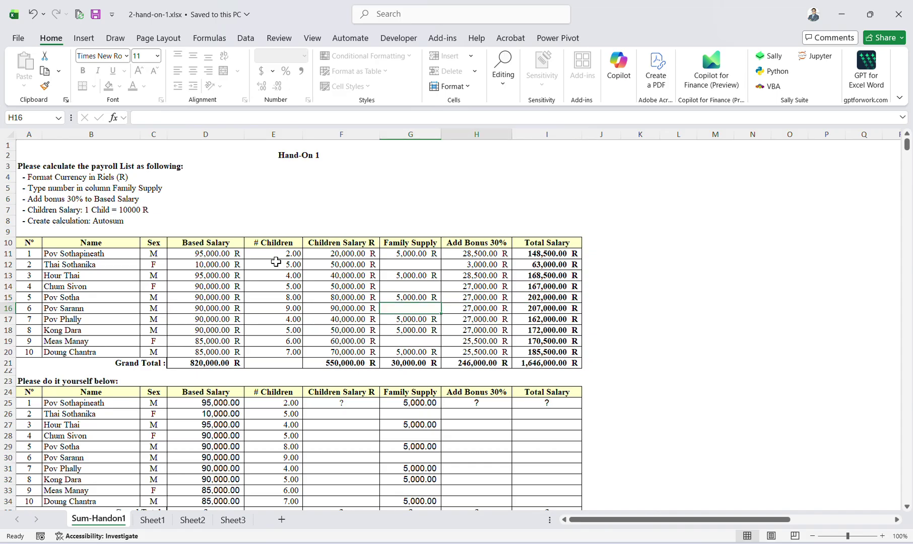
pyautogui.press('Right')
pyautogui.press('pagedown')
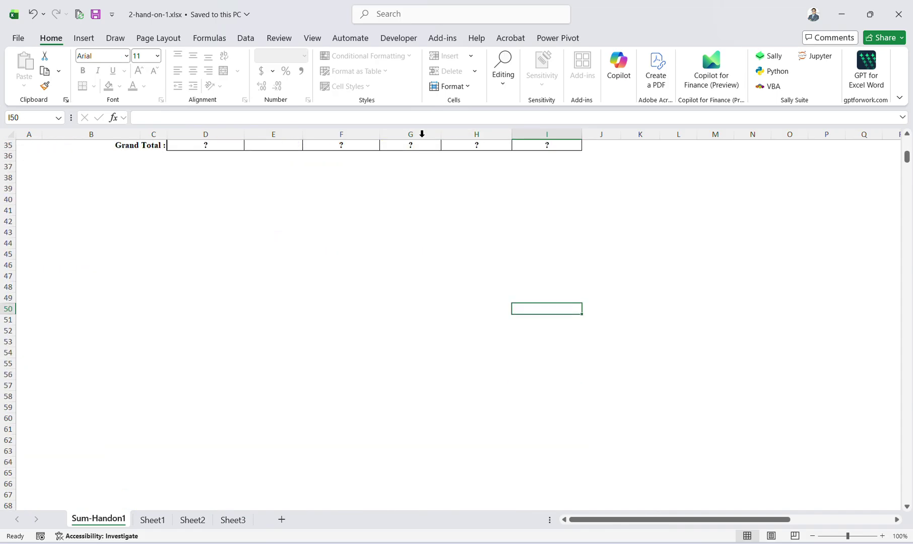
pyautogui.click(898, 14)
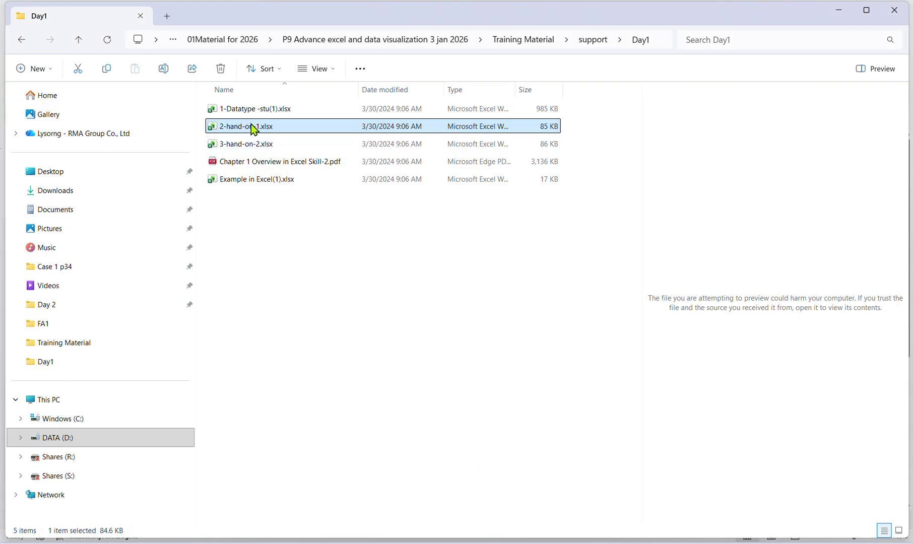
# Upload 2-hand-on-1.xlsx into the Drive Excel test folder, open it in Sheets, then switch back to Day1.
pyautogui.moveTo(251, 126); pyautogui.dragTo(498, 357)
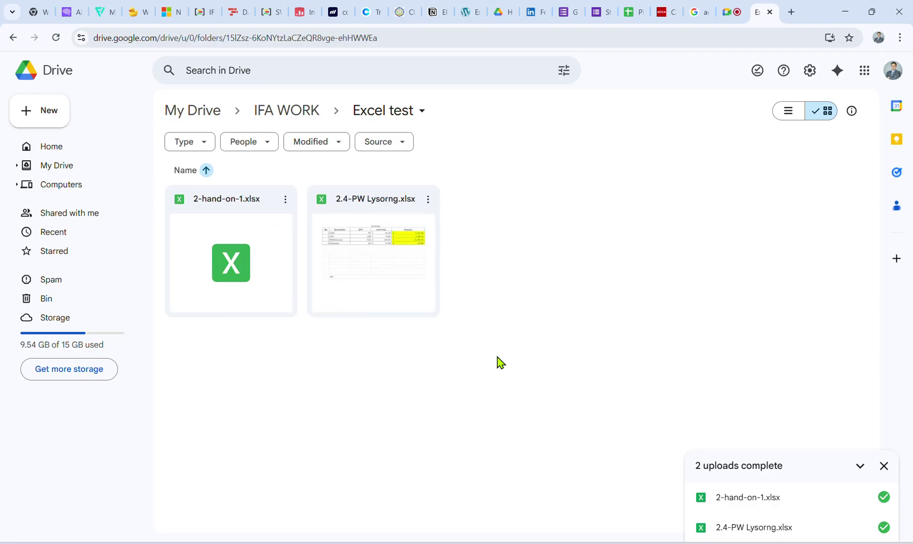
pyautogui.doubleClick(260, 258)
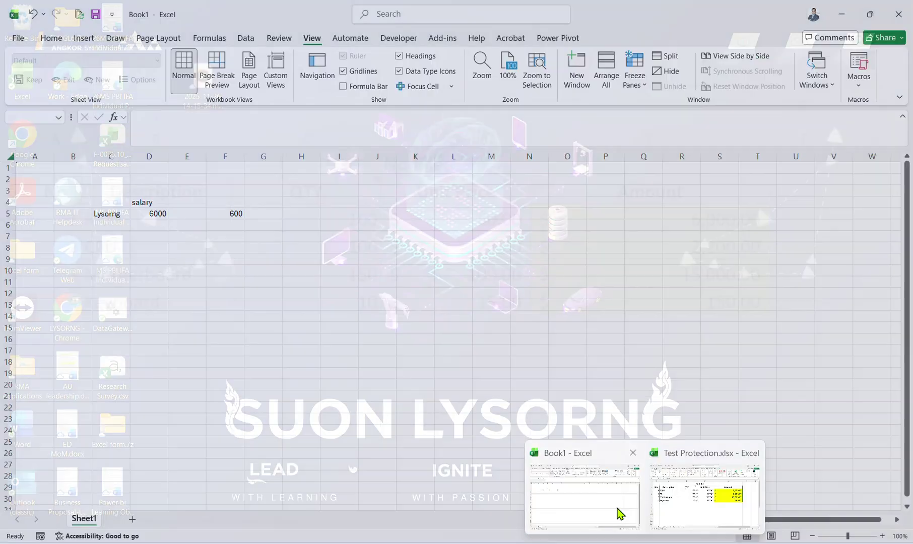
pyautogui.click(617, 509)
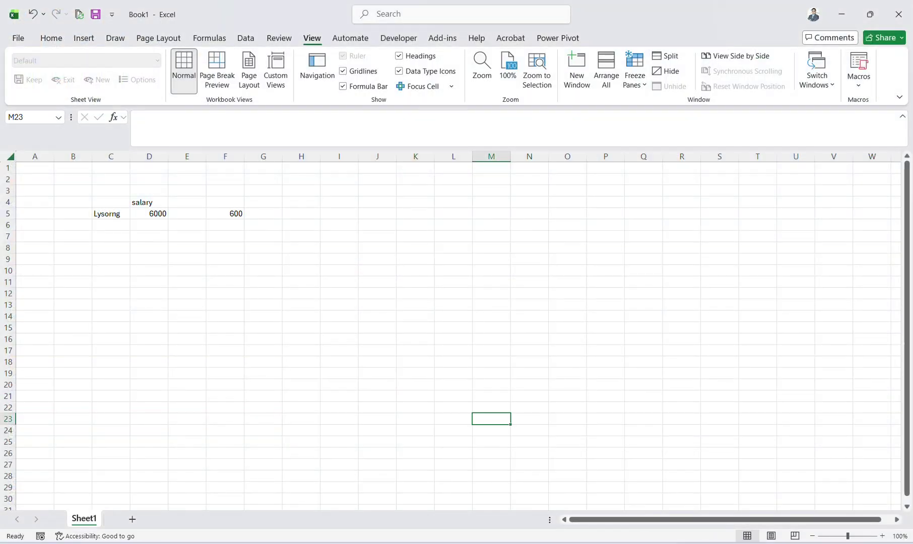
pyautogui.click(683, 524)
pyautogui.hotkey('alt', 'Tab')
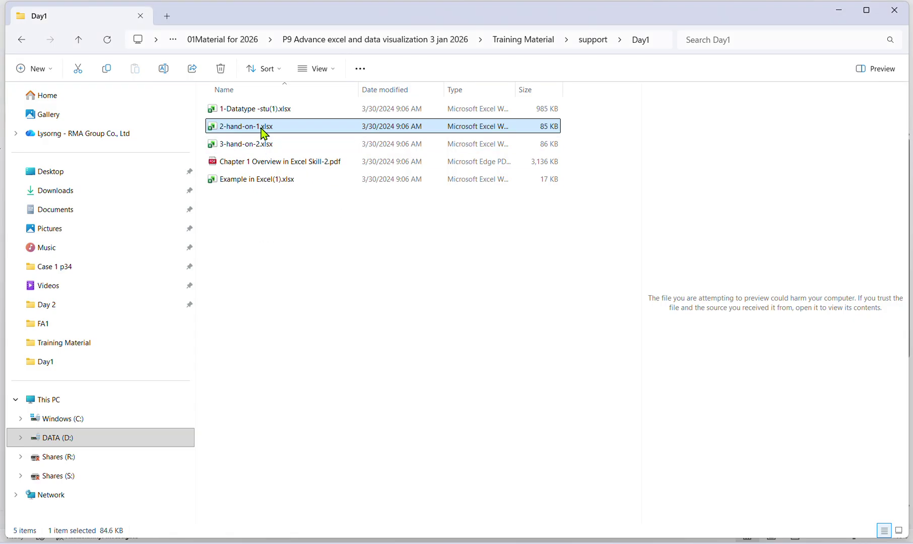
# Open 2-hand-on-1.xlsx and confirm Children Salary, F16 and Total Salary cells reject edits.
pyautogui.doubleClick(261, 127)
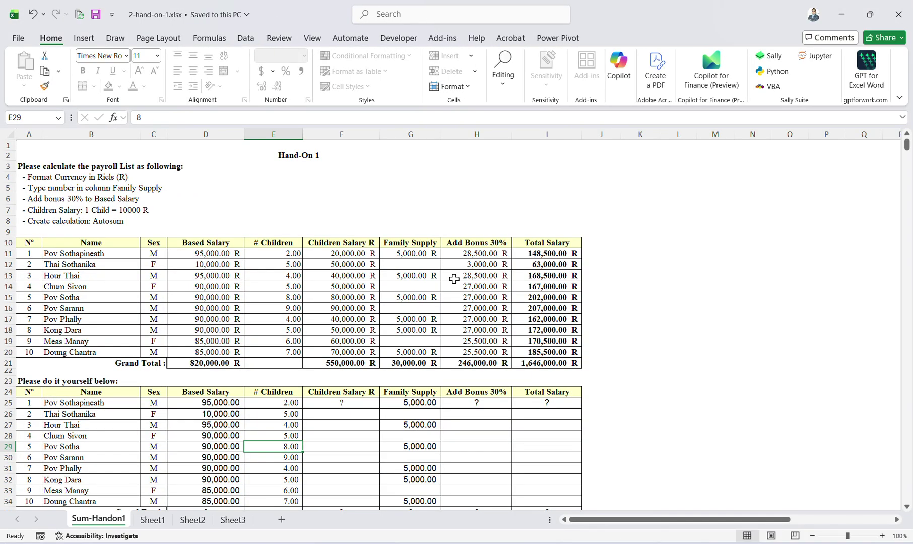
pyautogui.doubleClick(373, 276)
pyautogui.click(471, 308)
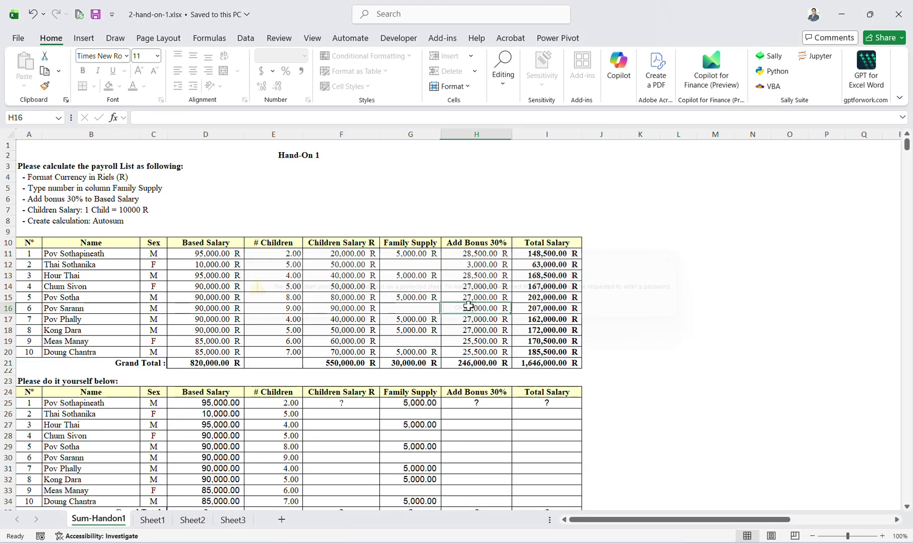
pyautogui.doubleClick(348, 310)
pyautogui.click(459, 309)
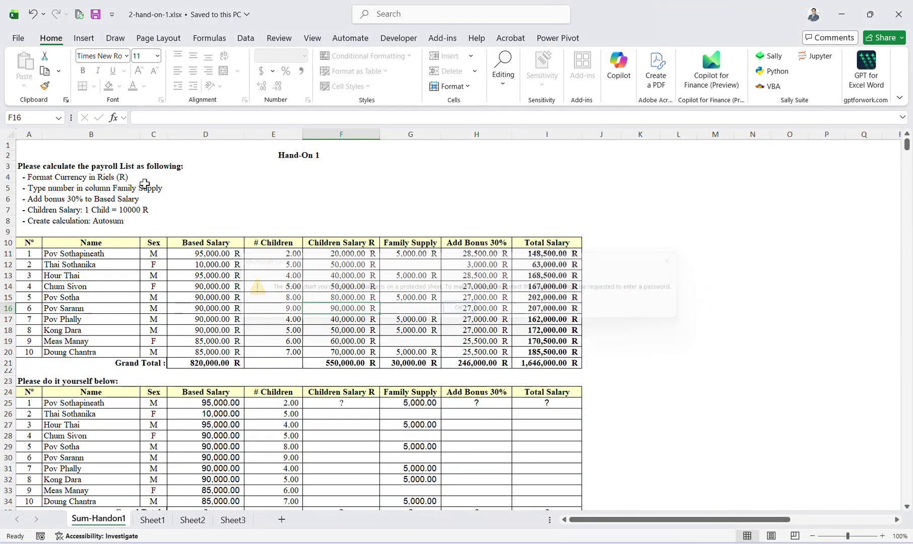
pyautogui.moveTo(346, 264); pyautogui.dragTo(346, 330)
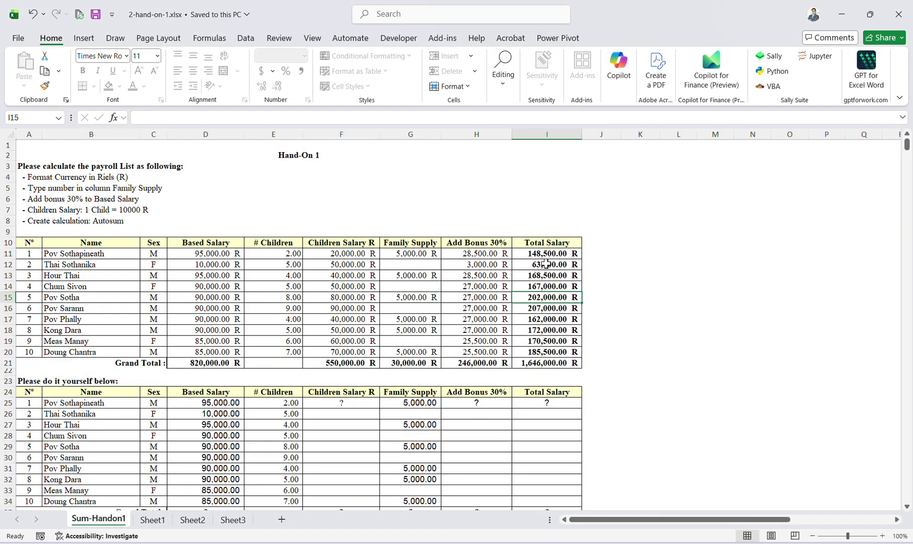
pyautogui.moveTo(547, 253); pyautogui.dragTo(546, 297)
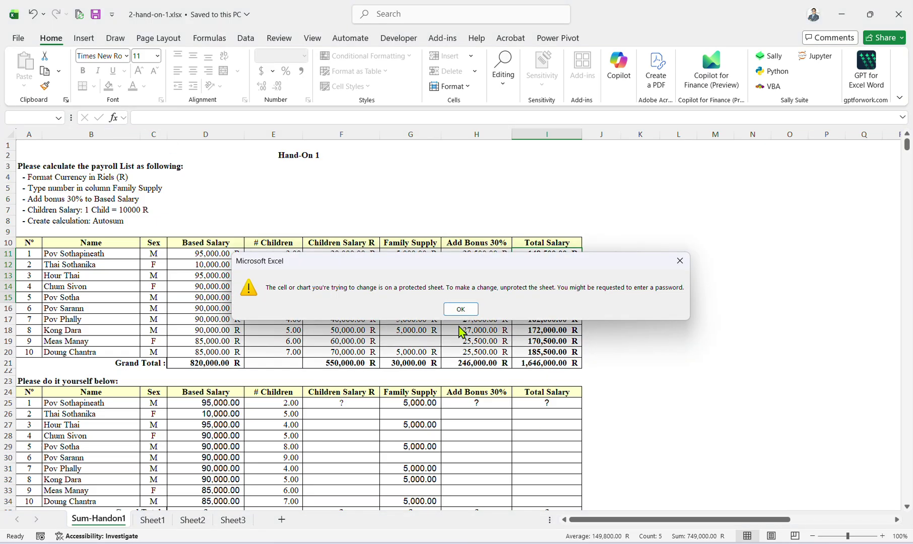
pyautogui.click(460, 308)
# Type 'we', 'ewew' and 'ewe' into practice-table cells F25, F26 and F29.
pyautogui.click(357, 404)
pyautogui.write('we')
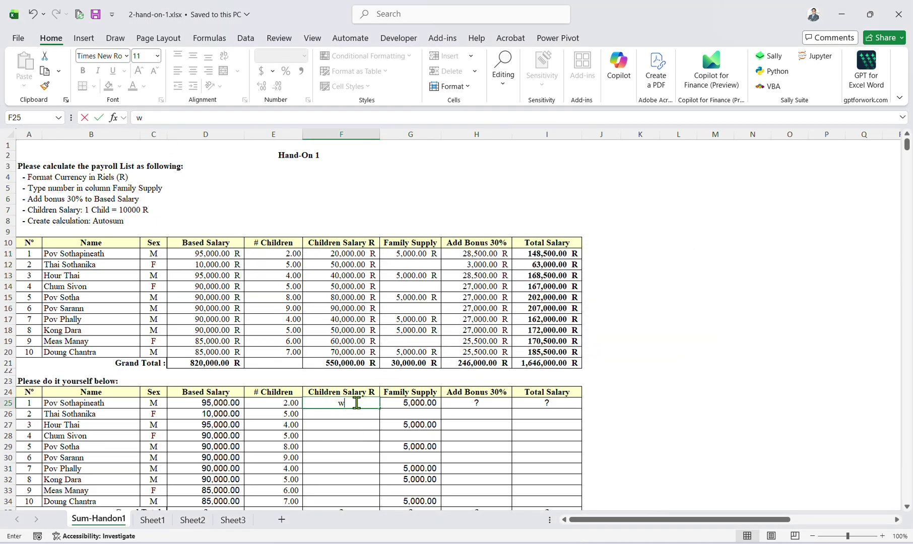
pyautogui.click(360, 446)
pyautogui.click(362, 415)
pyautogui.write('ewew')
pyautogui.click(366, 445)
pyautogui.write('ewe')
pyautogui.click(419, 442)
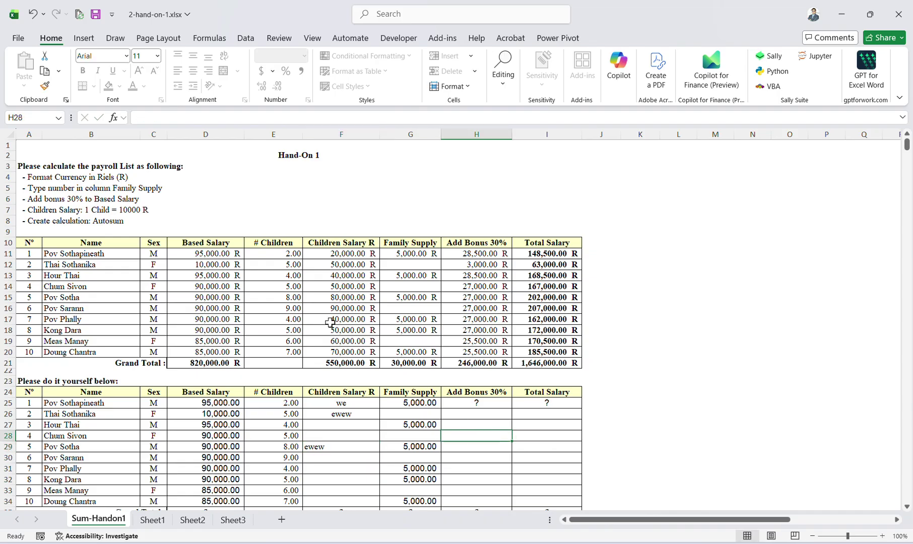
# Confirm F12 is still locked, then minimize the workbook.
pyautogui.click(369, 264)
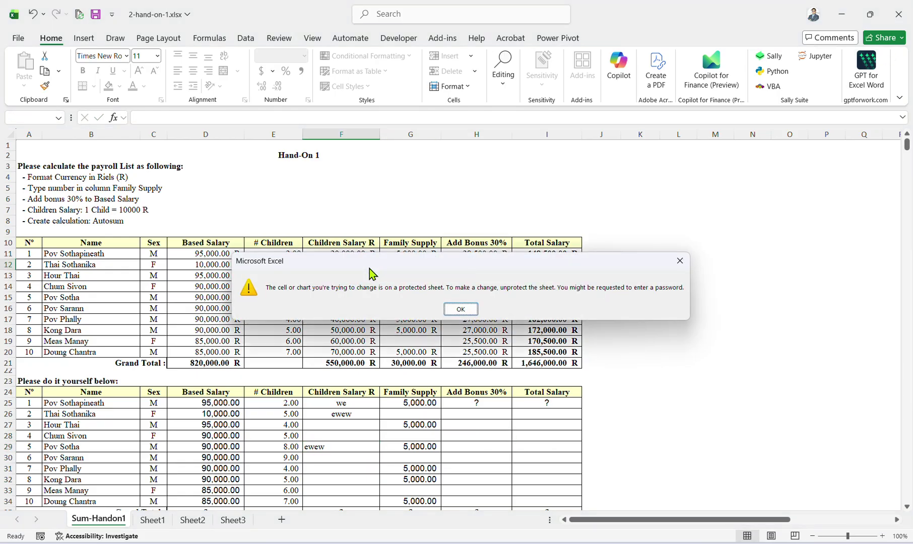
pyautogui.click(461, 308)
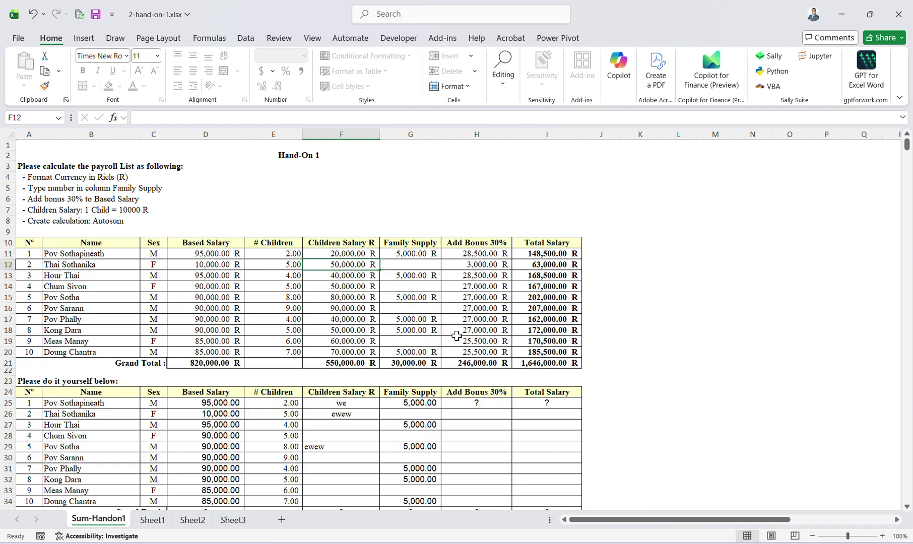
pyautogui.click(841, 14)
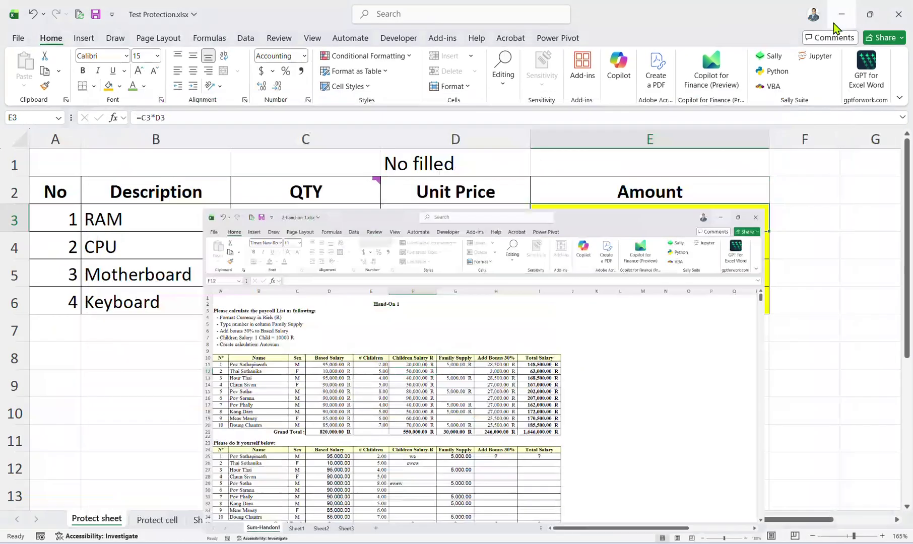
# Switch to the Google Drive tab and open 2-hand-on-1.xlsx in Sheets.
pyautogui.click(542, 543)
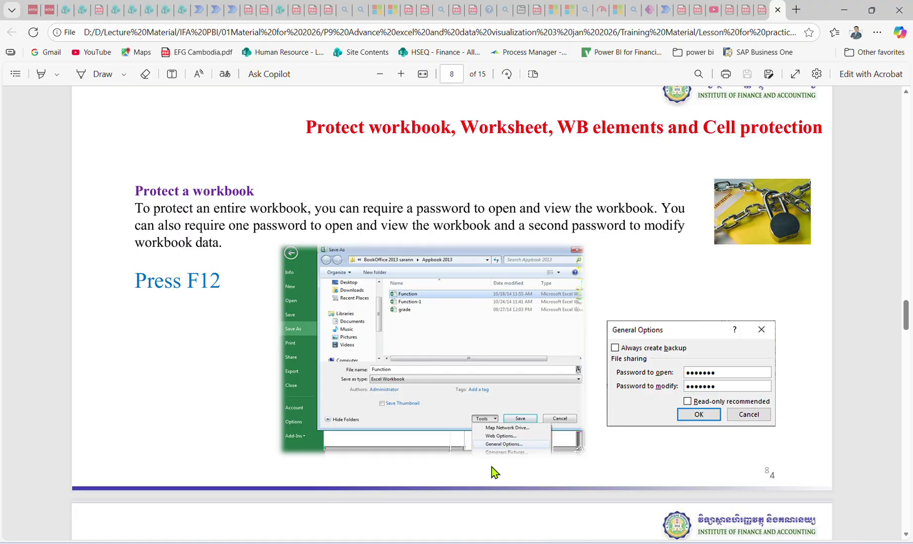
pyautogui.moveTo(592, 543)
pyautogui.click(573, 505)
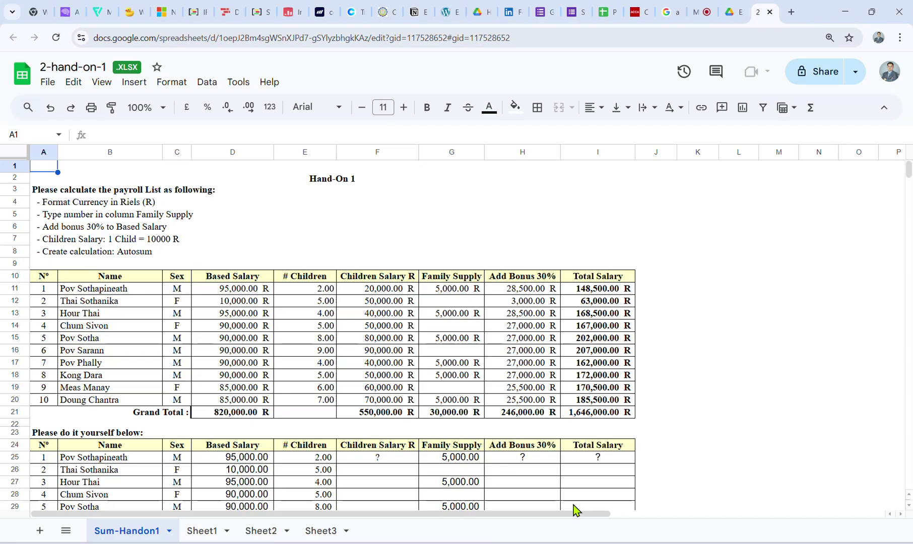
pyautogui.click(711, 9)
pyautogui.click(728, 7)
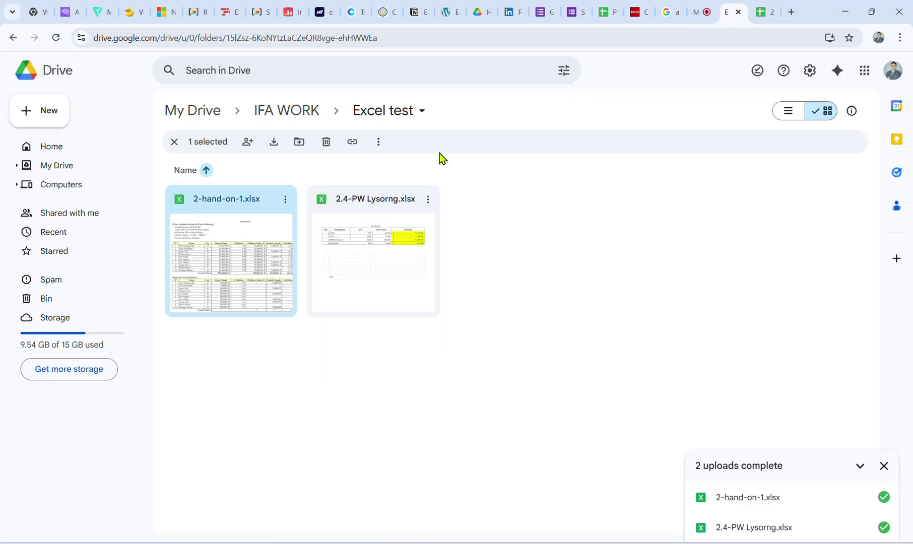
pyautogui.doubleClick(277, 244)
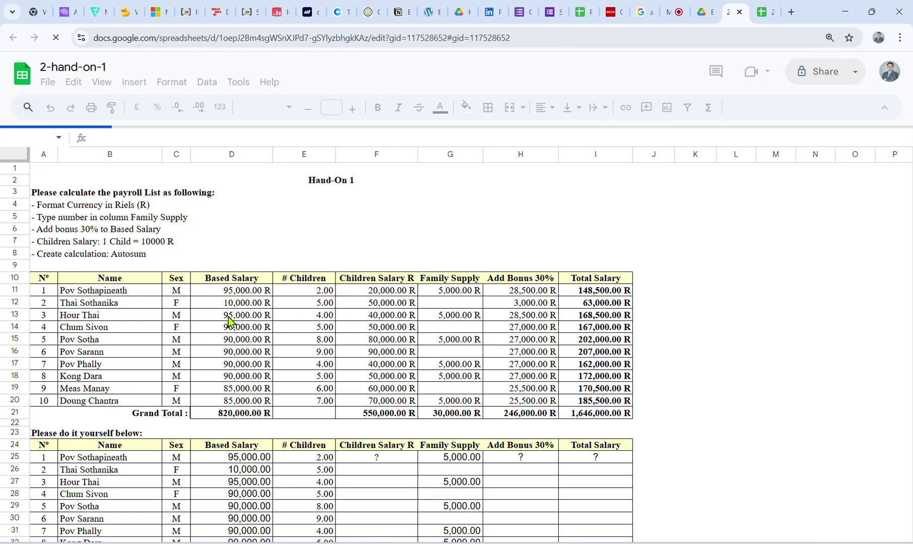
# View the F12 formula =E12*10000 and the H12 bonus formula =D12*0.3.
pyautogui.click(228, 316)
pyautogui.click(265, 325)
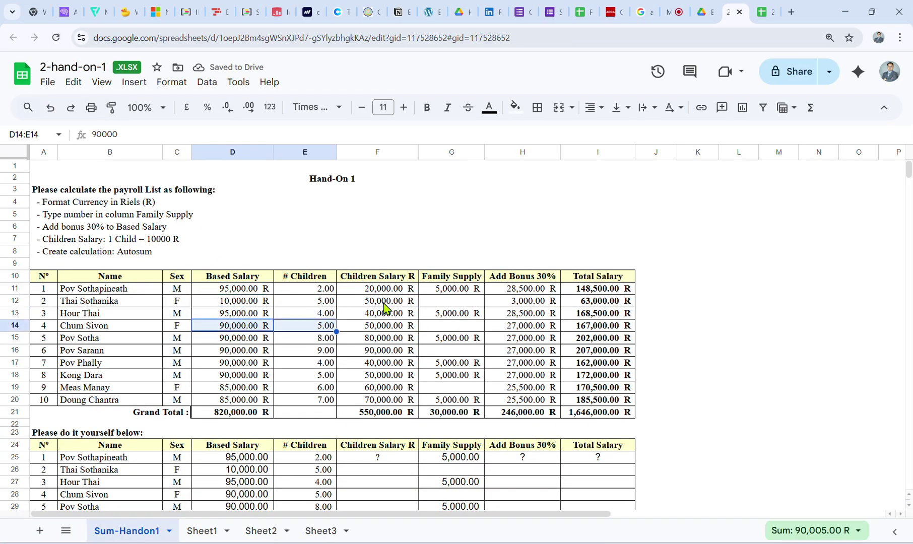
pyautogui.click(384, 304)
pyautogui.click(173, 137)
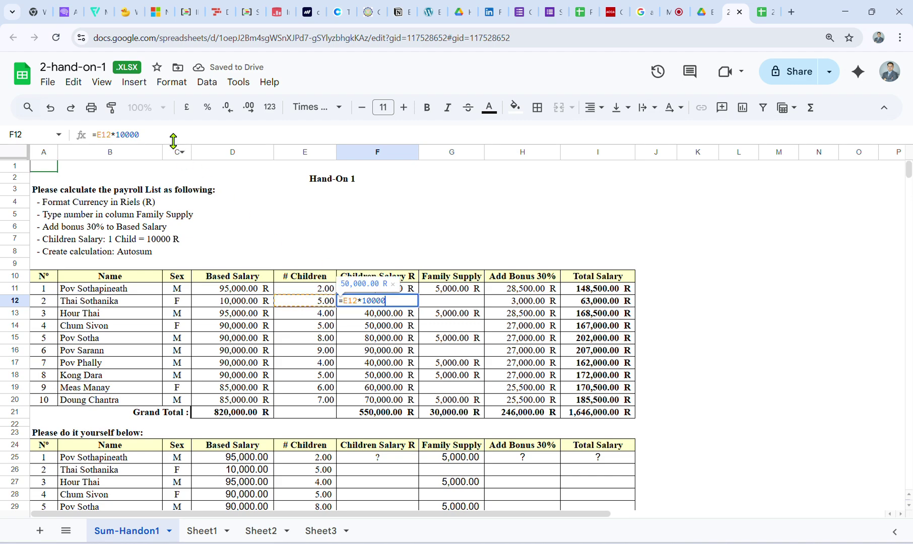
pyautogui.click(533, 313)
pyautogui.click(532, 302)
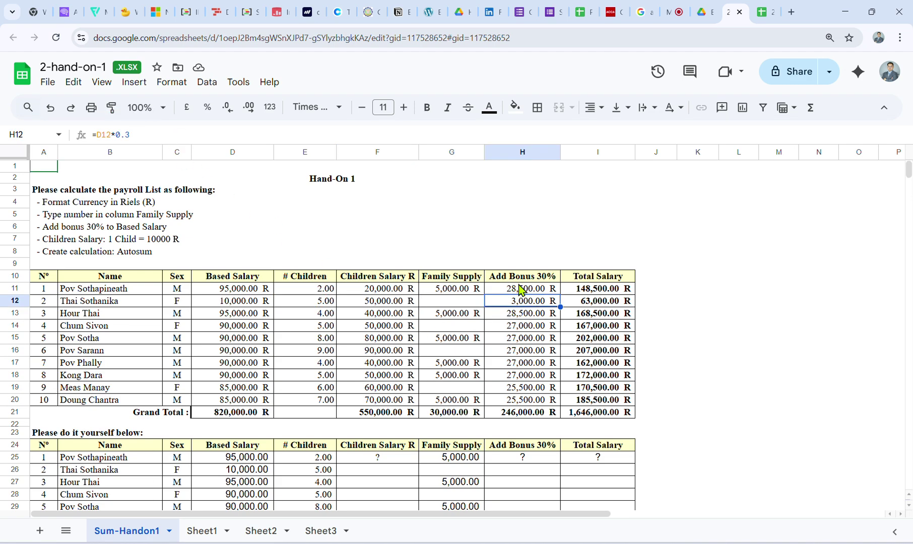
pyautogui.click(207, 134)
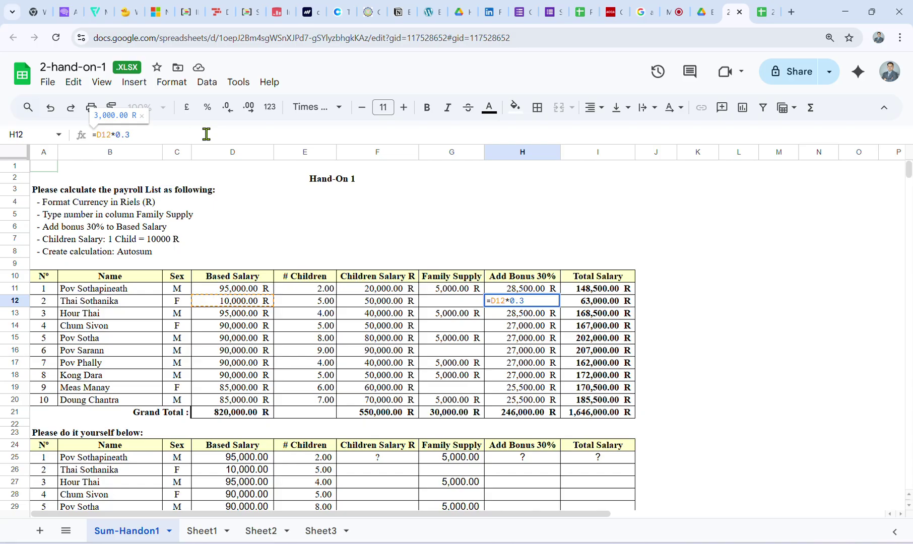
# Search 'spreeedsheet', open Microsoft Excel for the Web, then close it and return to the Excel test folder.
pyautogui.click(798, 14)
pyautogui.write('spree')
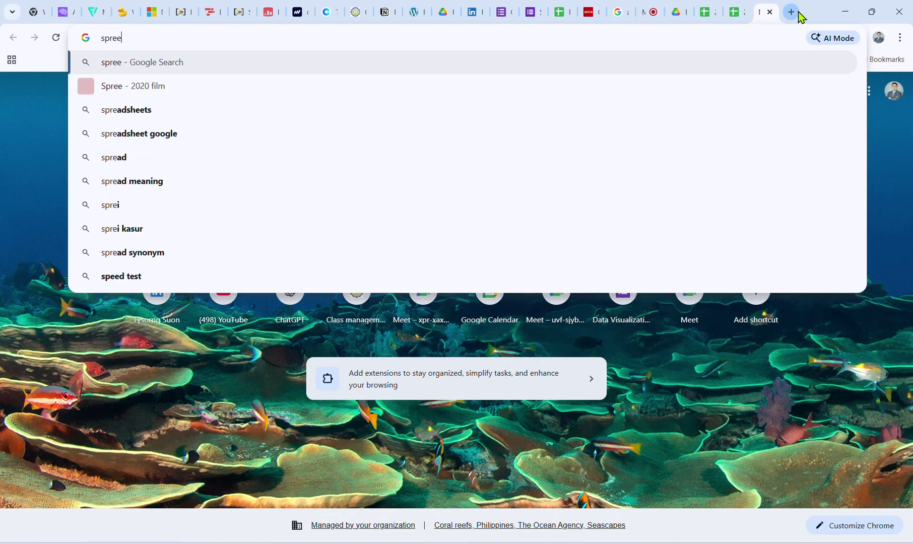
pyautogui.write('eds')
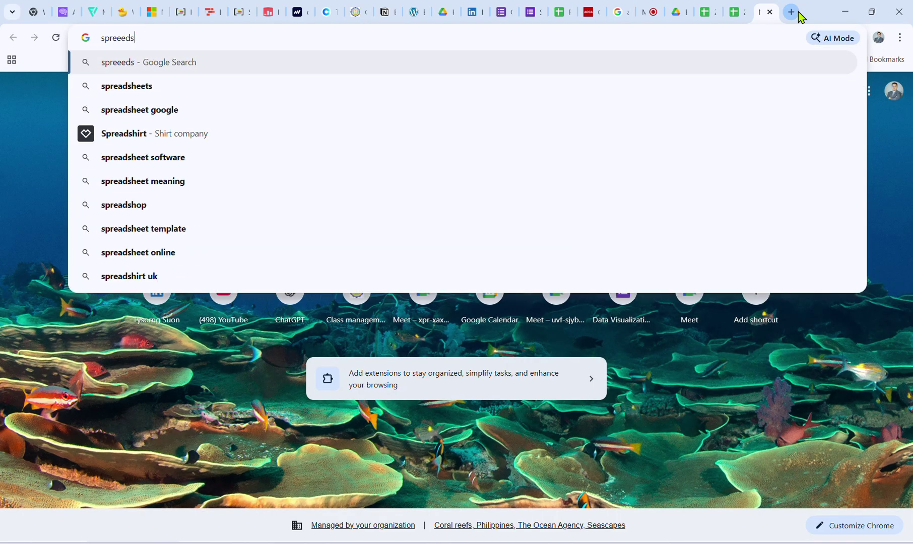
pyautogui.write('heet')
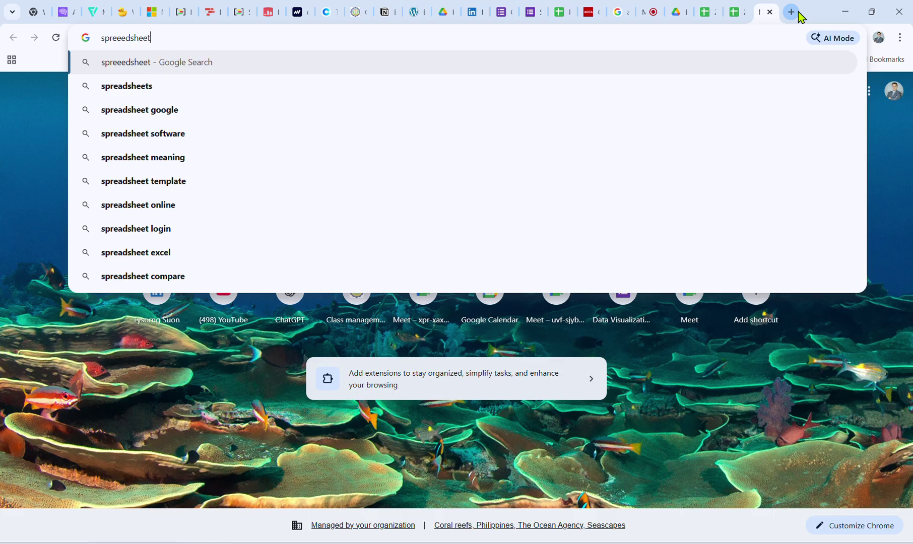
pyautogui.press('Return')
pyautogui.scroll(-2, 172, 322)
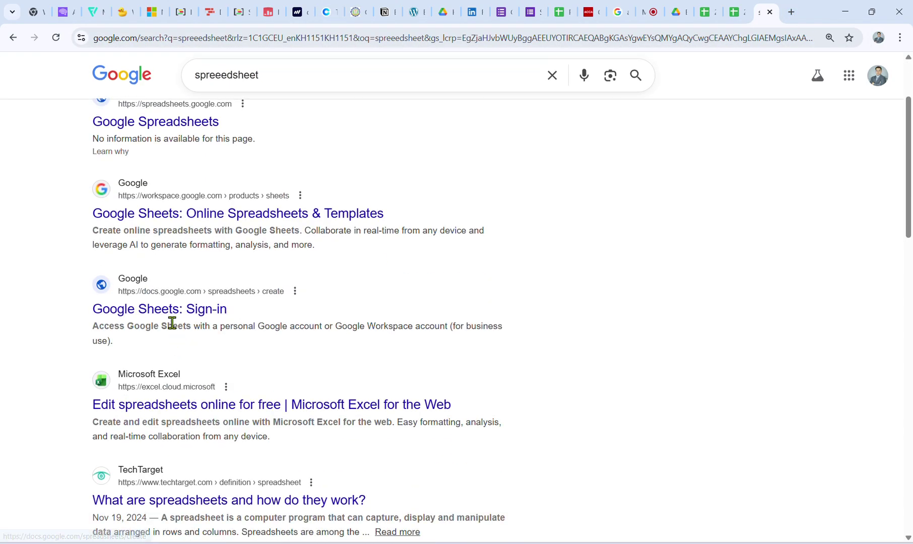
pyautogui.click(164, 380)
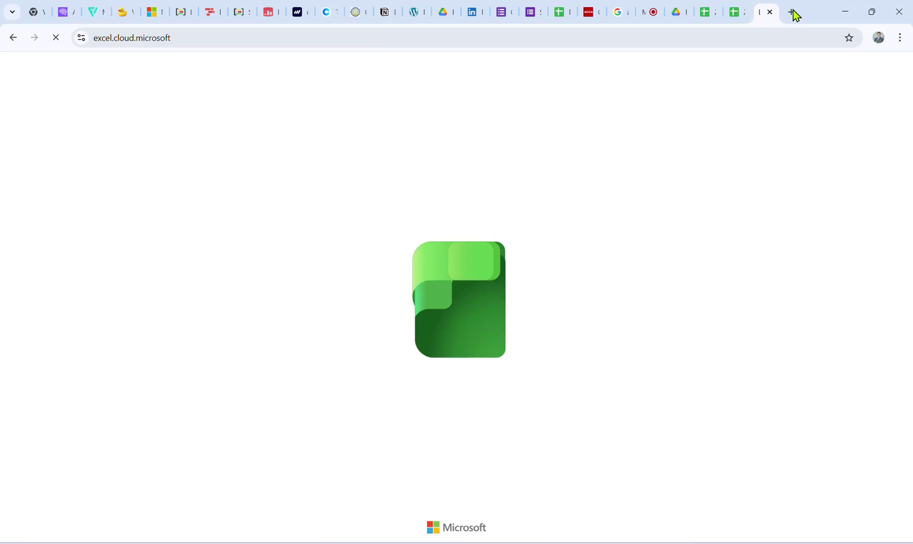
pyautogui.click(770, 12)
pyautogui.click(696, 16)
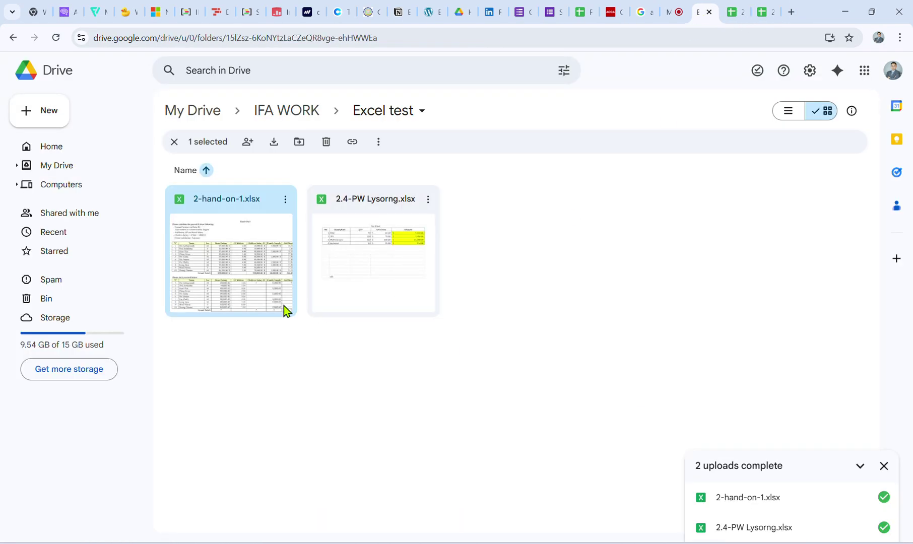
# Open 2-hand-on-1.xlsx in Google Sheets and check the Children Salary formulas in F11–F14.
pyautogui.click(884, 465)
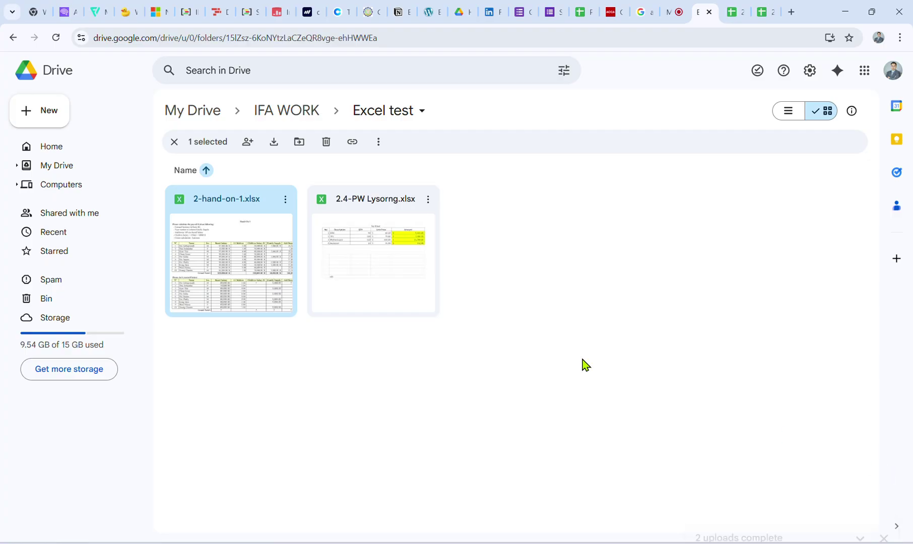
pyautogui.doubleClick(251, 271)
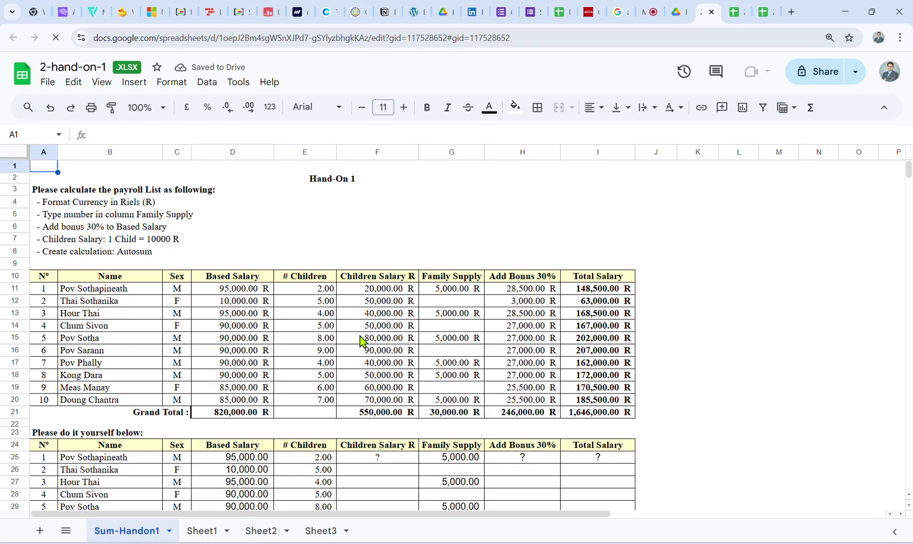
pyautogui.click(360, 328)
pyautogui.scroll(-3, 359, 328)
pyautogui.scroll(3, 360, 328)
pyautogui.click(365, 313)
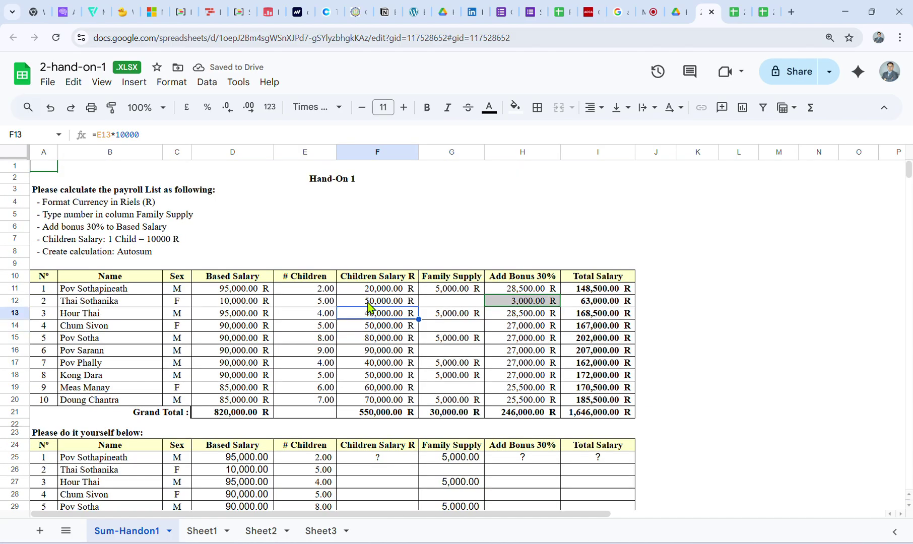
pyautogui.click(369, 302)
pyautogui.click(390, 327)
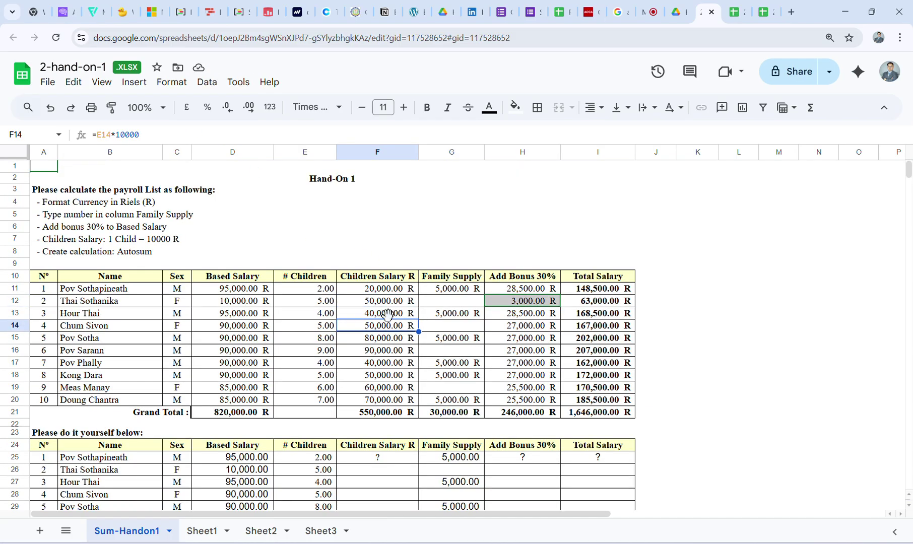
pyautogui.click(387, 302)
pyautogui.click(383, 287)
# Check the H12 and H13 bonus formulas like =D13*0.3, then open the file's Drive options.
pyautogui.click(539, 302)
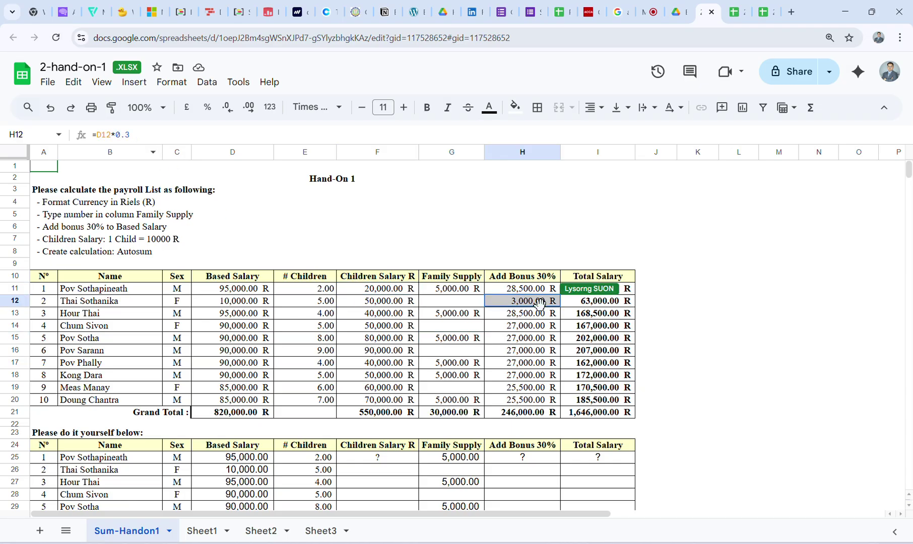
pyautogui.click(531, 315)
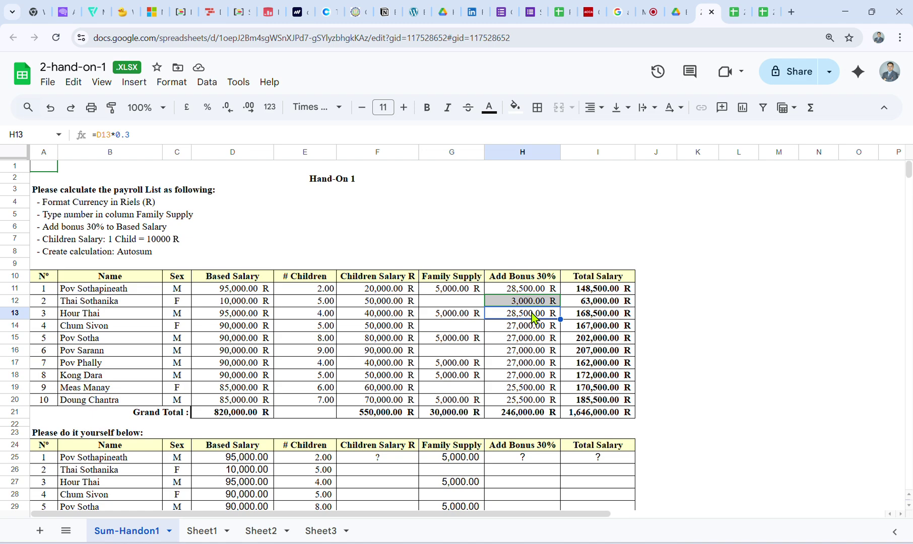
pyautogui.click(676, 13)
pyautogui.click(285, 199)
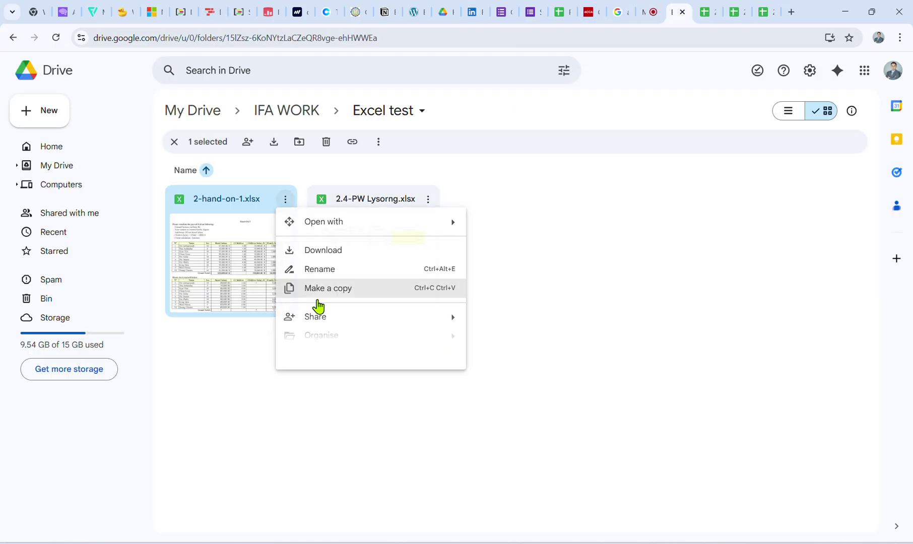
# Cancel renaming 2-hand-on-1 and reload the spreadsheet tab.
pyautogui.click(312, 269)
pyautogui.click(472, 344)
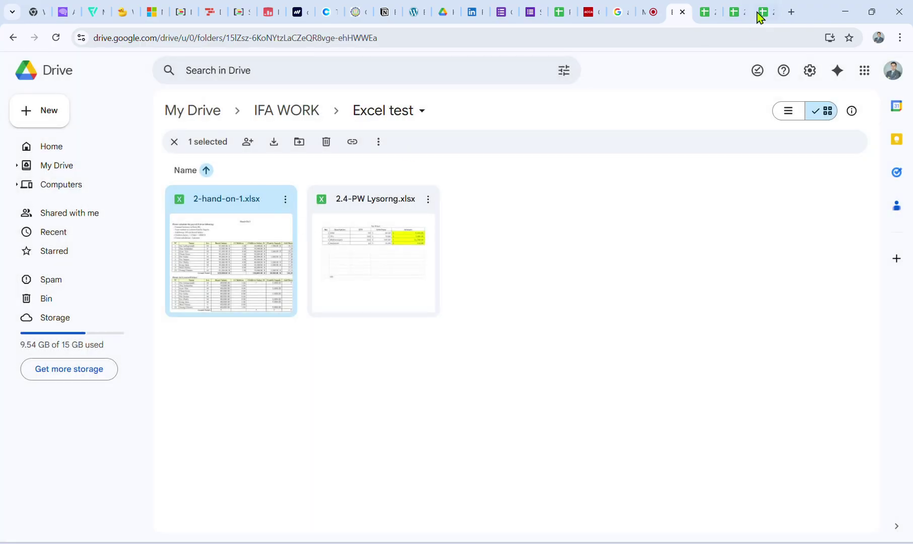
pyautogui.click(708, 12)
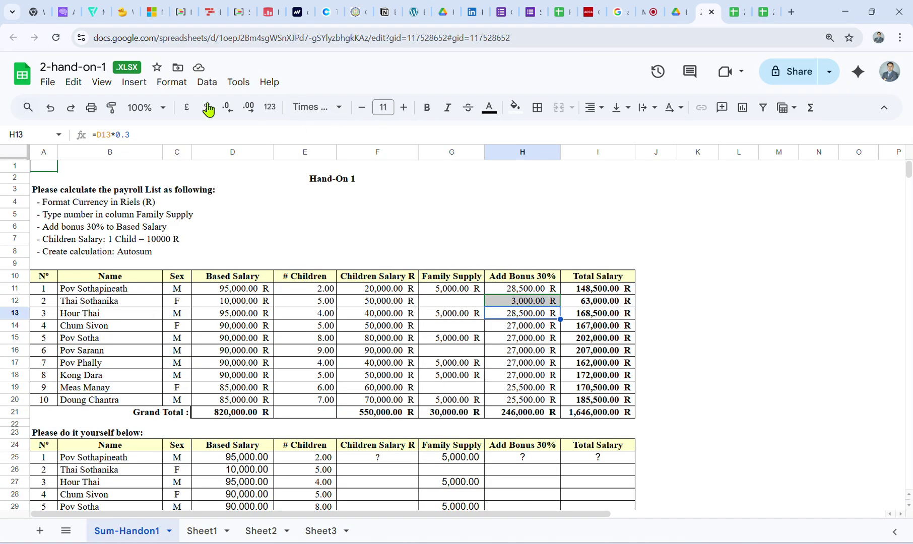
pyautogui.click(57, 40)
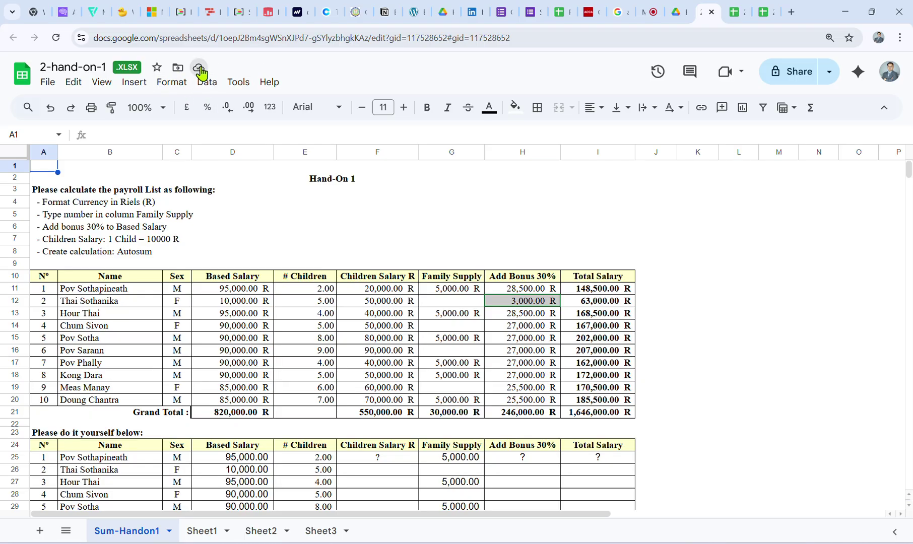
# Download 2-hand-on-1.xlsx from the Excel test folder via its options menu.
pyautogui.click(675, 14)
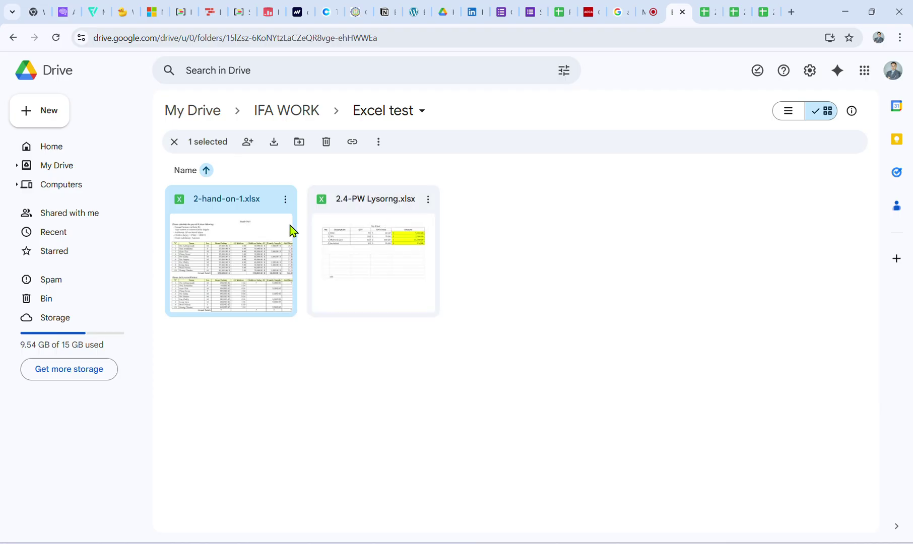
pyautogui.click(285, 199)
pyautogui.click(295, 255)
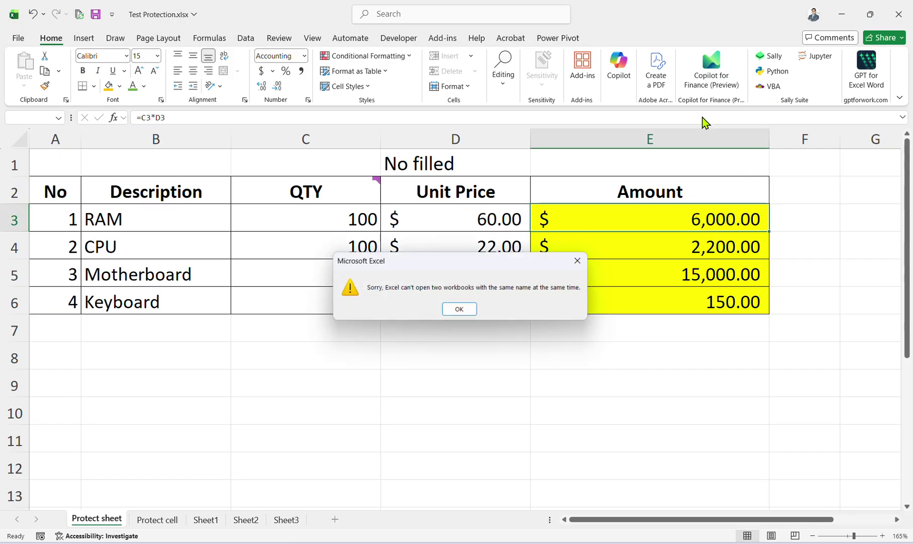
# Dismiss the same-name warning and close the open 2-hand-on-1 workbook with Don't Save.
pyautogui.click(459, 309)
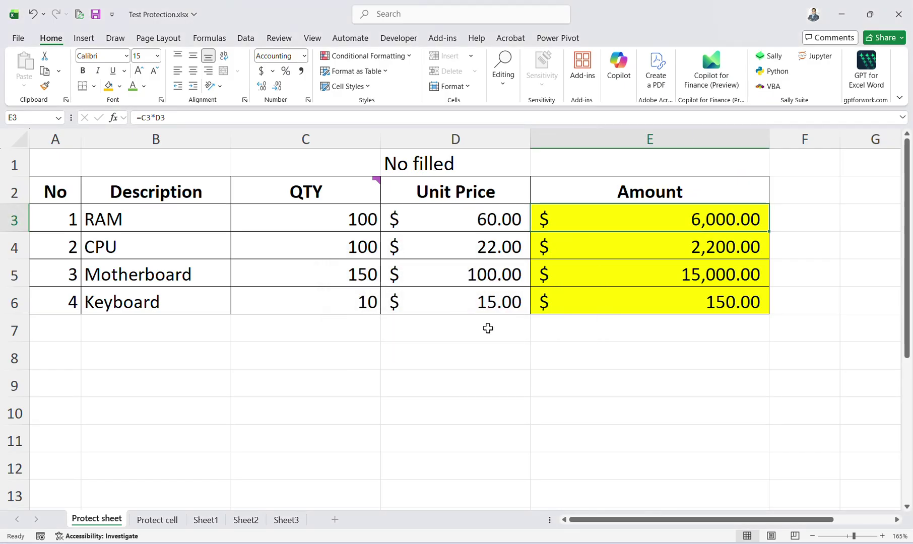
pyautogui.moveTo(652, 543)
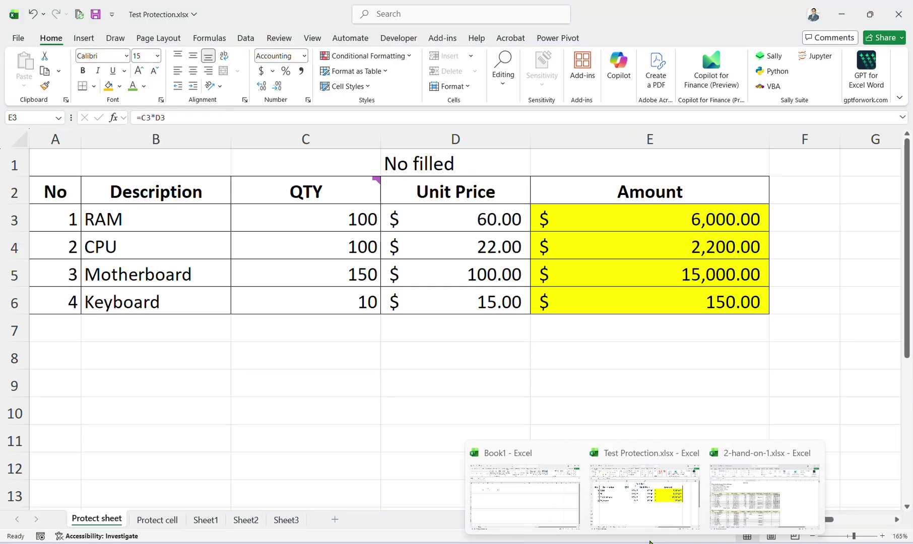
pyautogui.click(739, 501)
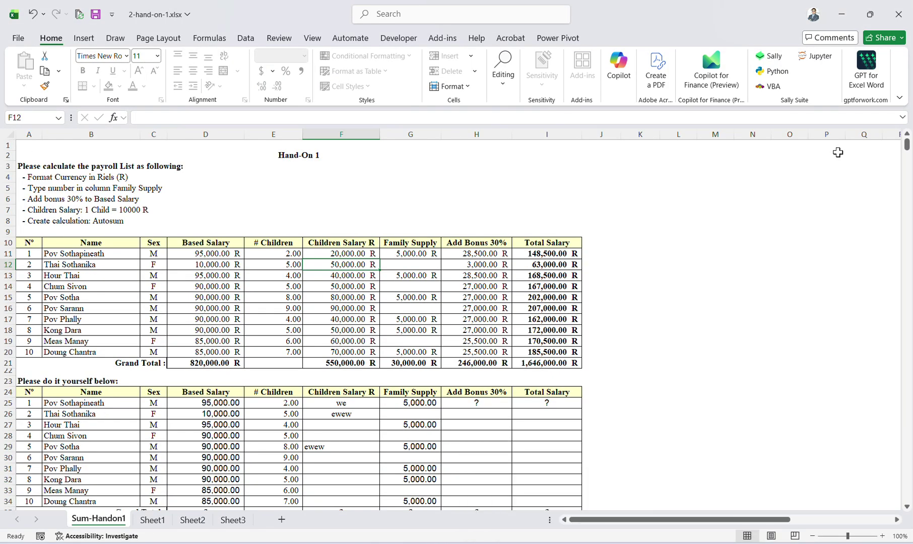
pyautogui.click(898, 14)
pyautogui.click(680, 429)
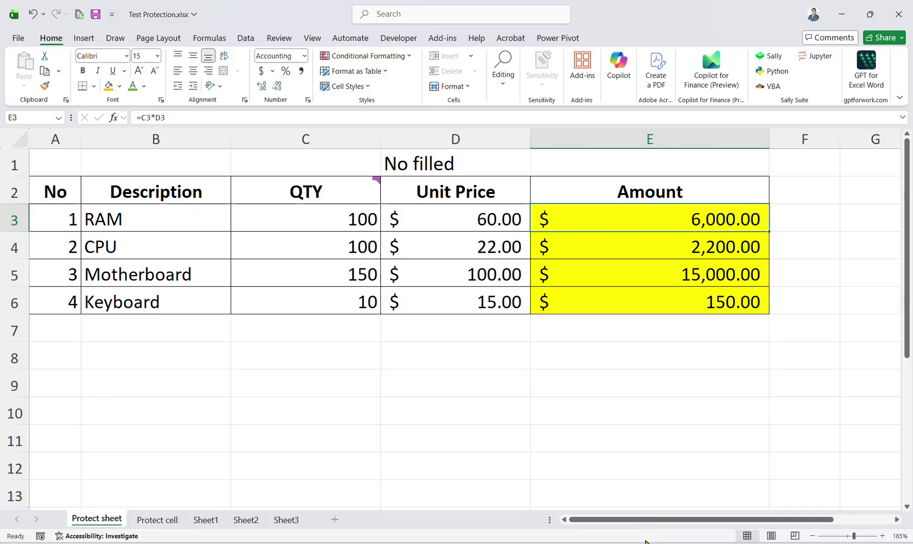
# Minimize the Day1 folder and show recent downloads in the Drive browser window.
pyautogui.moveTo(650, 543)
pyautogui.click(633, 504)
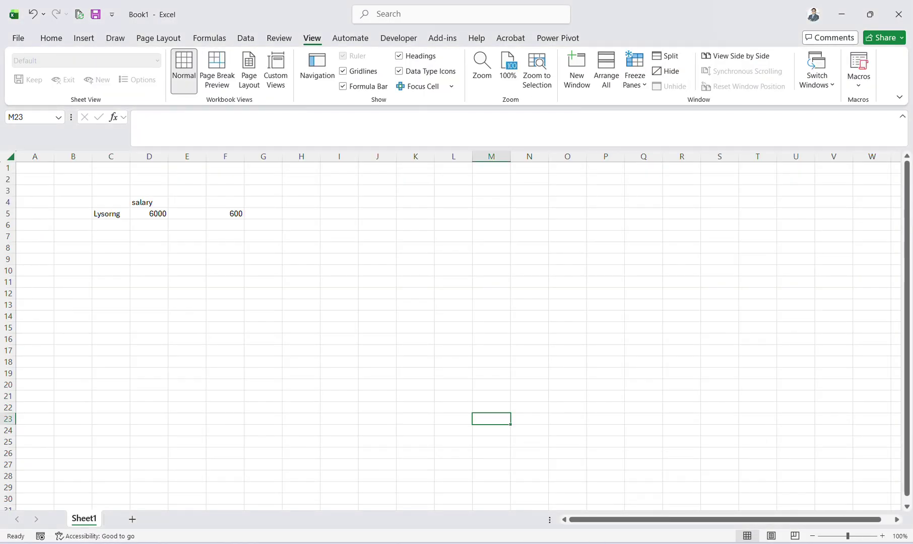
pyautogui.click(524, 504)
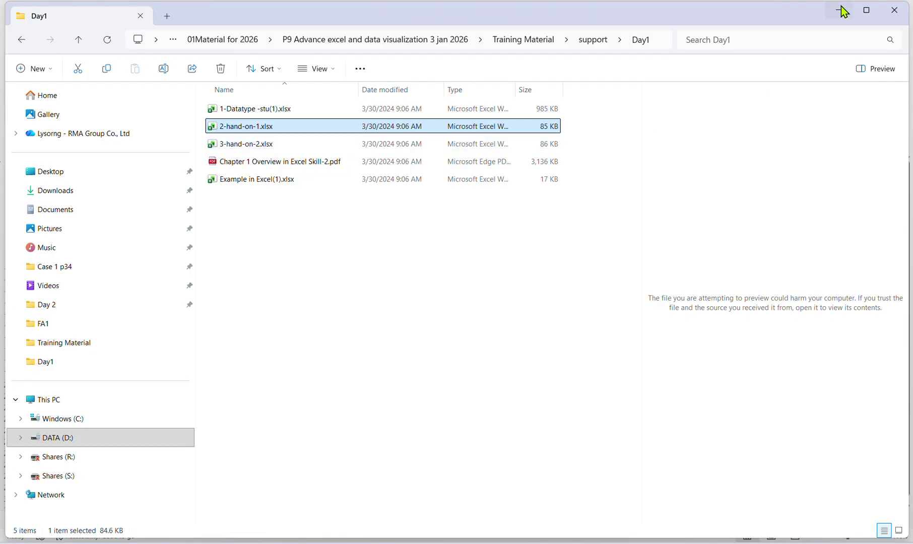
pyautogui.click(838, 10)
pyautogui.click(534, 491)
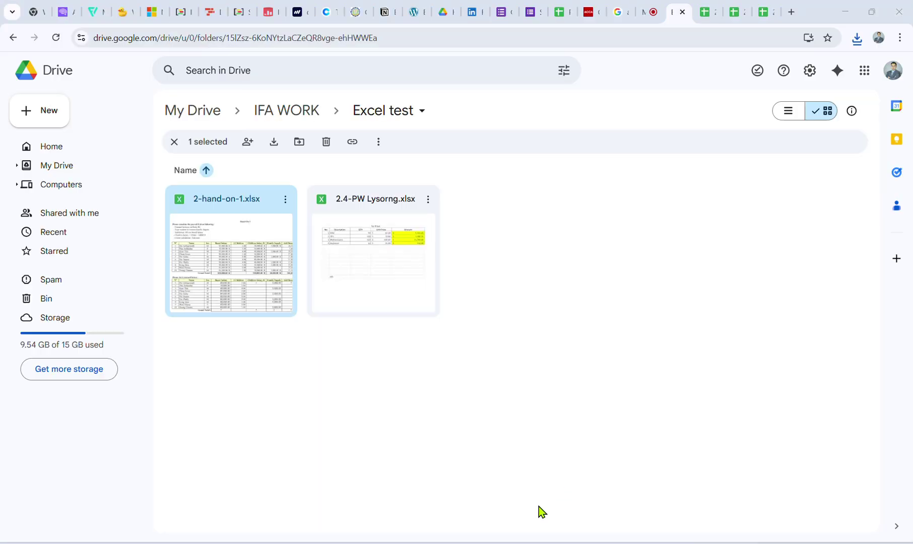
pyautogui.click(857, 40)
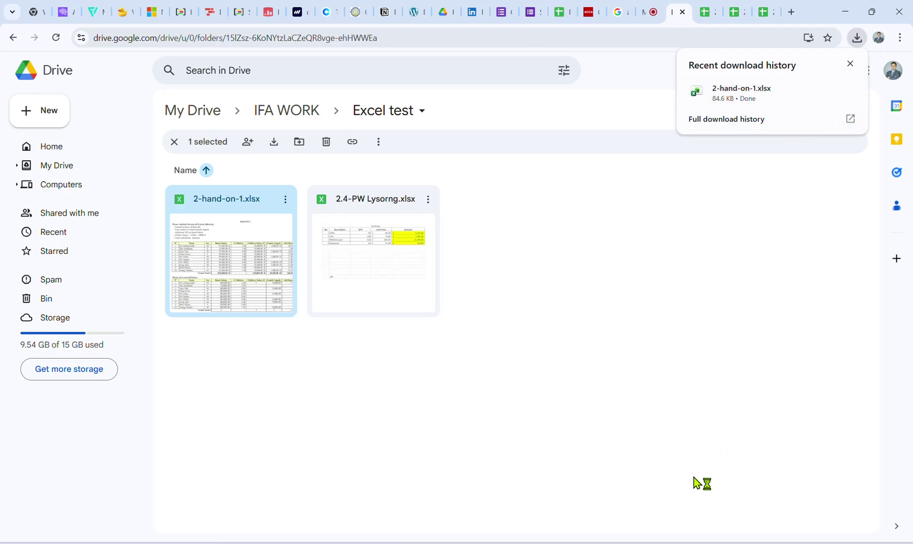
# Bring the downloaded 2-hand-on-1 workbook forward and close it.
pyautogui.moveTo(709, 513)
pyautogui.click(728, 497)
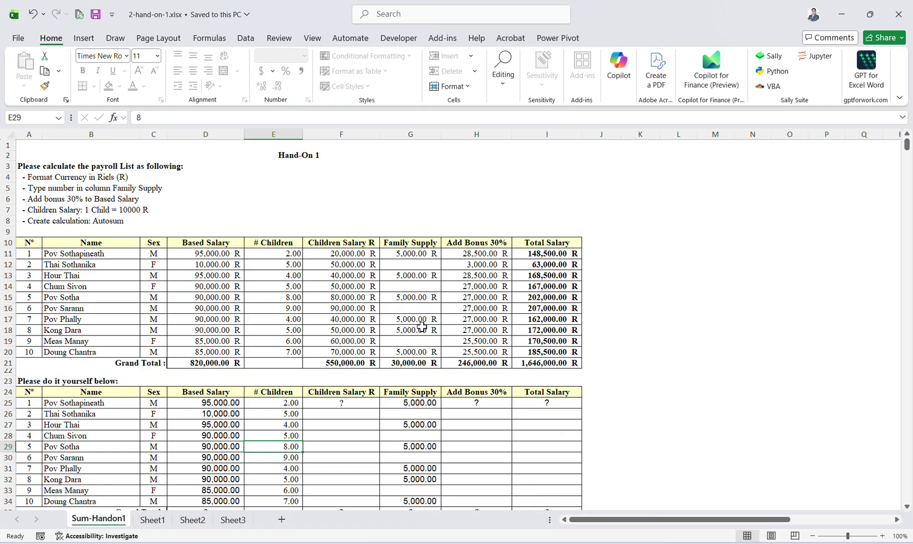
pyautogui.scroll(-6, 405, 275)
pyautogui.scroll(7, 404, 275)
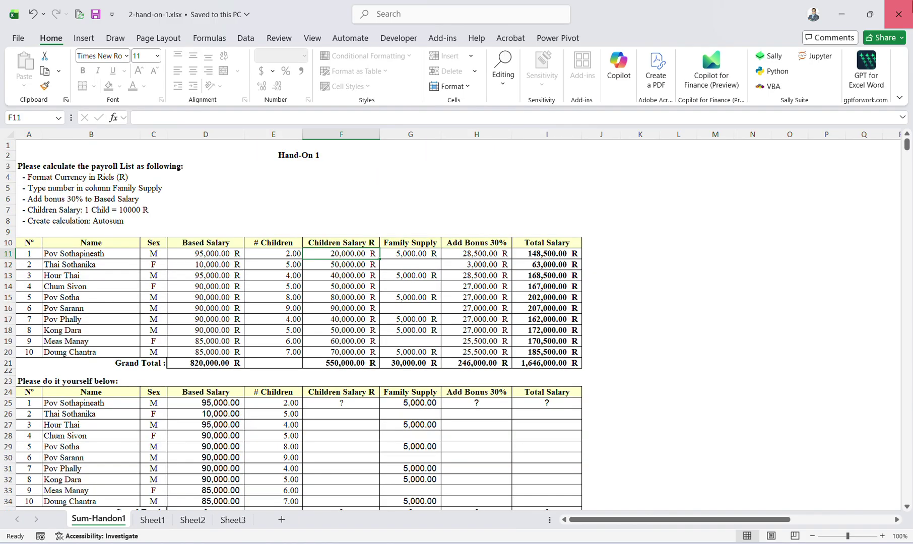
pyautogui.click(898, 14)
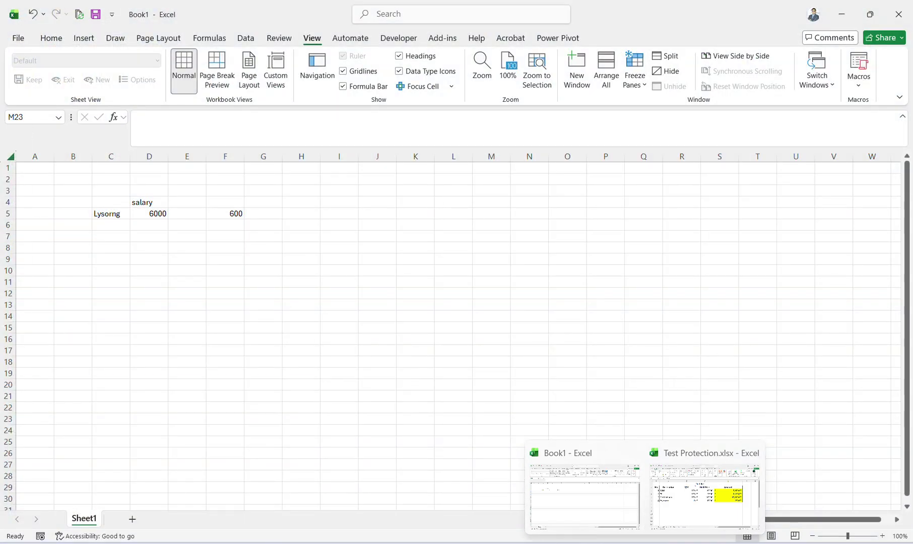
# Close the duplicate Sheets tab and inspect F11 and D11 in the 2-hand-on-1 spreadsheet.
pyautogui.click(584, 539)
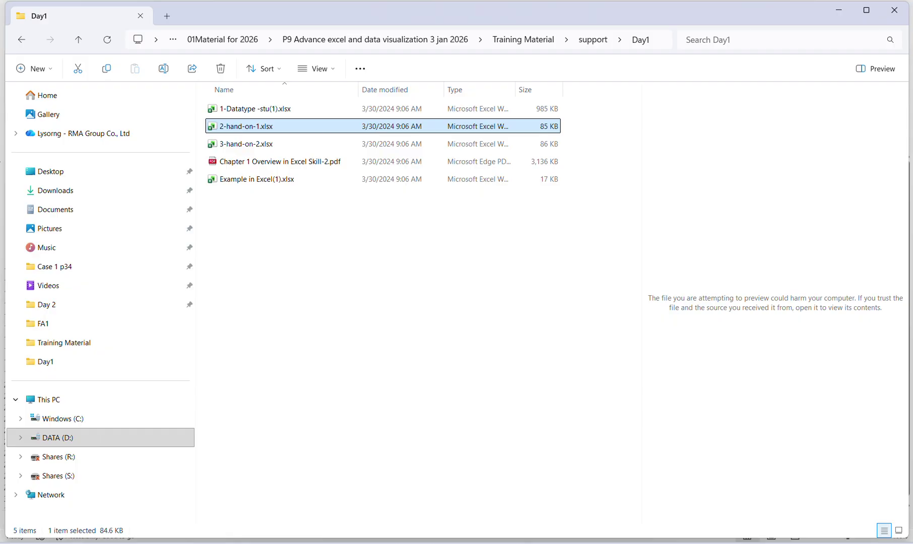
pyautogui.moveTo(577, 538)
pyautogui.click(571, 495)
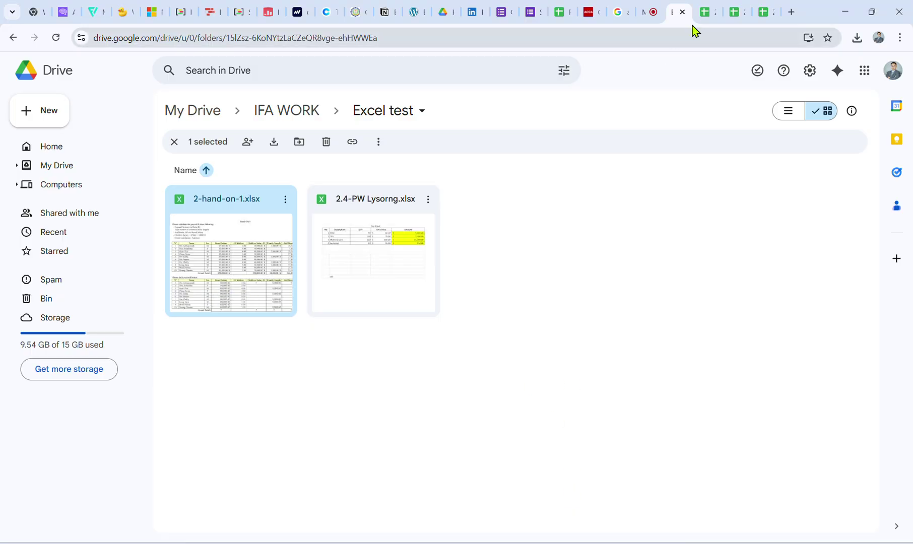
pyautogui.click(705, 12)
pyautogui.click(718, 11)
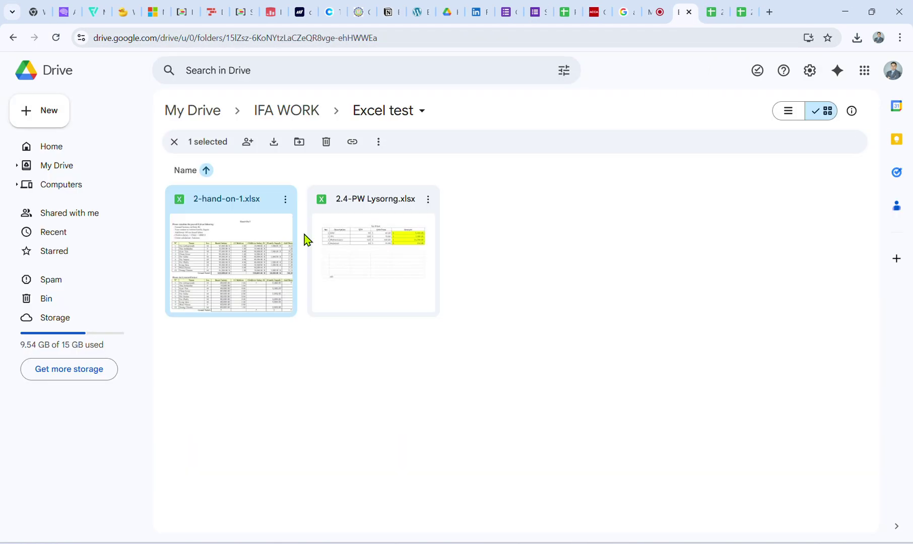
pyautogui.click(732, 12)
pyautogui.click(342, 292)
pyautogui.click(256, 291)
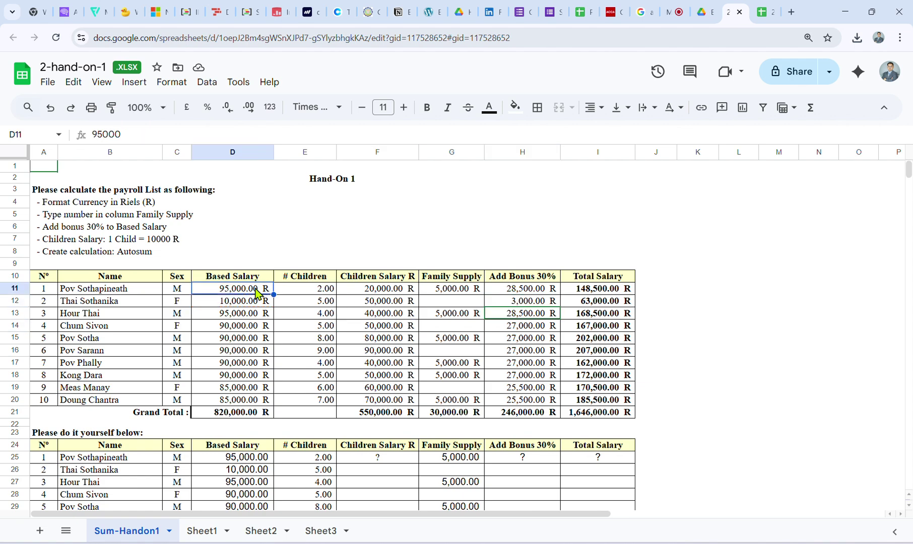
# Change the D11 based salary to 2,000,000.
pyautogui.click(384, 289)
pyautogui.click(242, 289)
pyautogui.write('2000000')
pyautogui.press('Return')
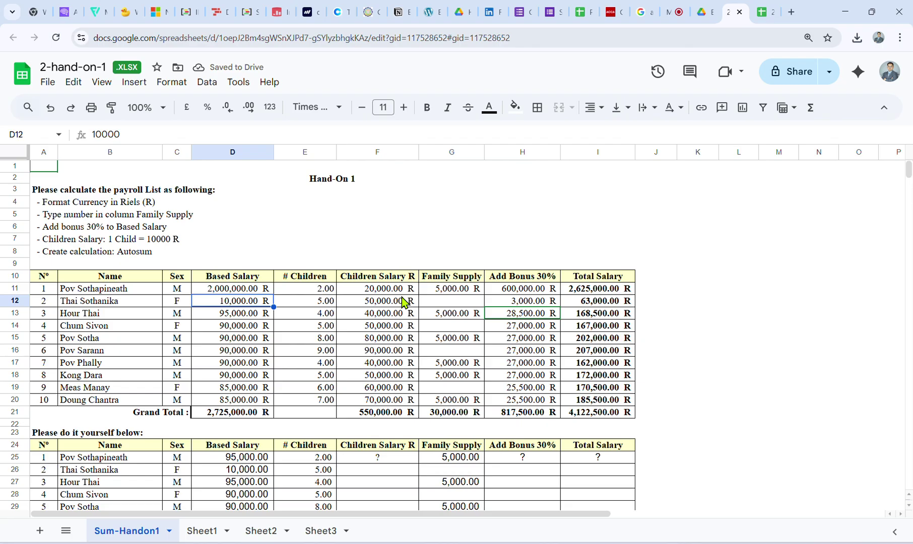
# Review the F11 Children Salary formula and select the payroll table A9:I21.
pyautogui.click(376, 289)
pyautogui.click(182, 134)
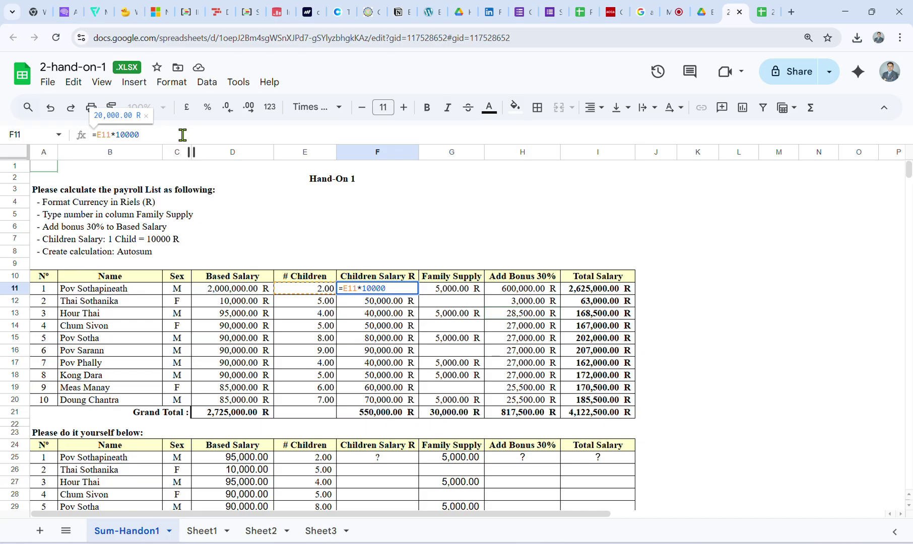
pyautogui.click(426, 377)
pyautogui.click(385, 291)
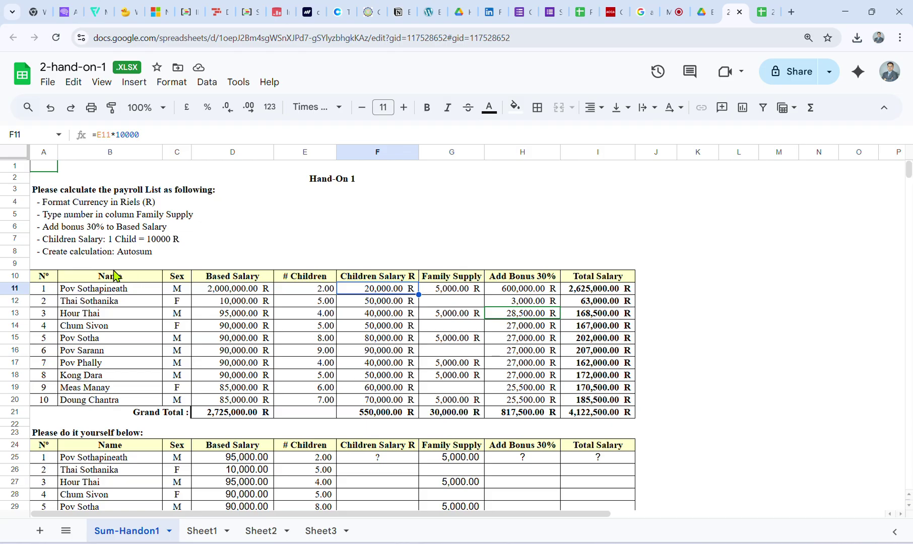
pyautogui.moveTo(44, 263); pyautogui.dragTo(618, 425)
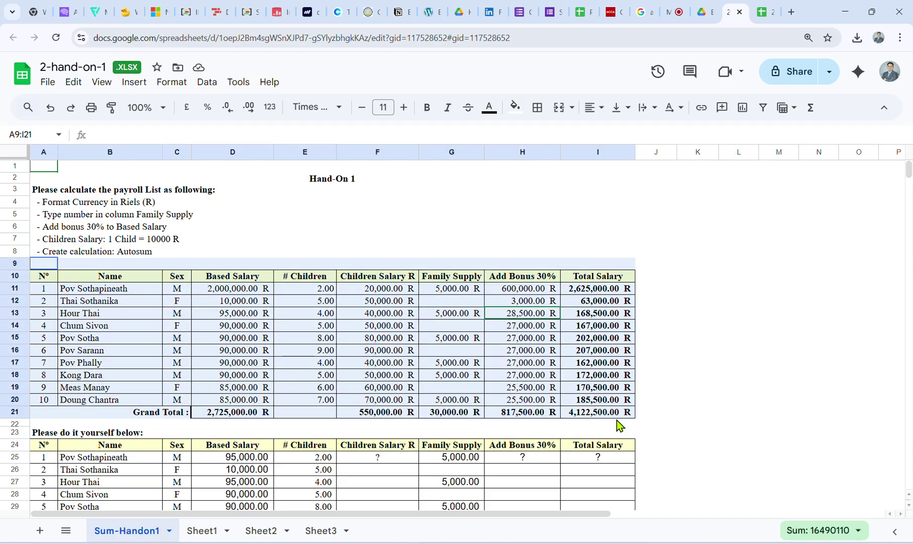
# Check the H16 formula =D16*0.3 and G13's 5000, then return to the Drive folder.
pyautogui.click(580, 375)
pyautogui.click(496, 350)
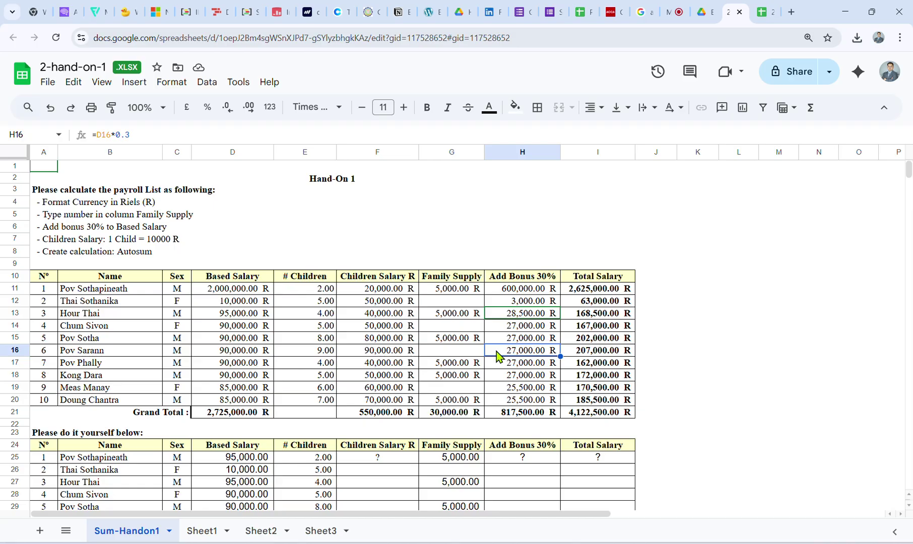
pyautogui.click(457, 314)
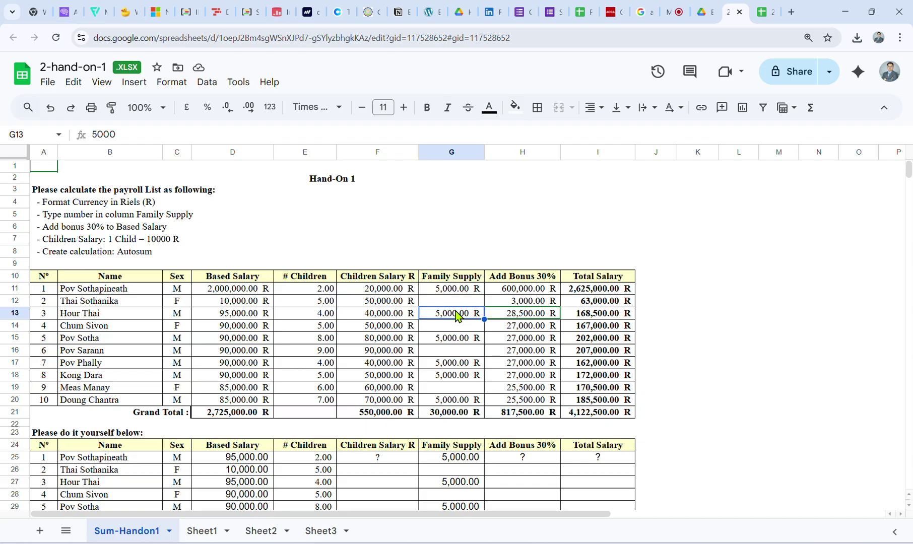
pyautogui.click(655, 312)
pyautogui.click(702, 12)
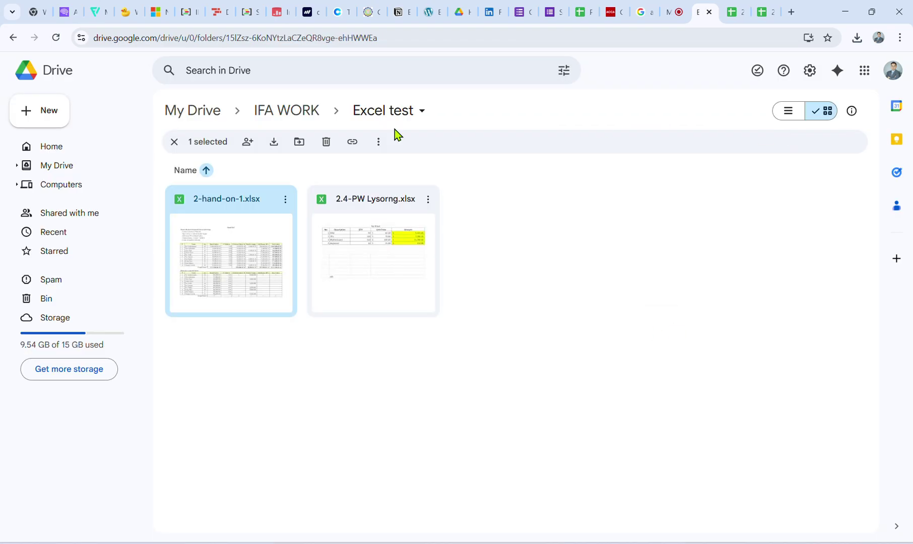
# Open Google Drive in a new tab from the Google apps grid.
pyautogui.click(791, 13)
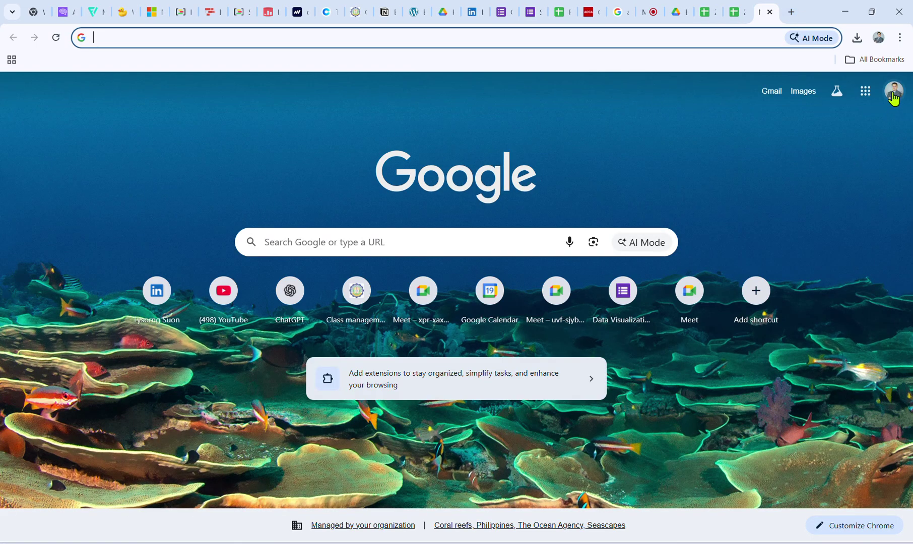
pyautogui.click(894, 93)
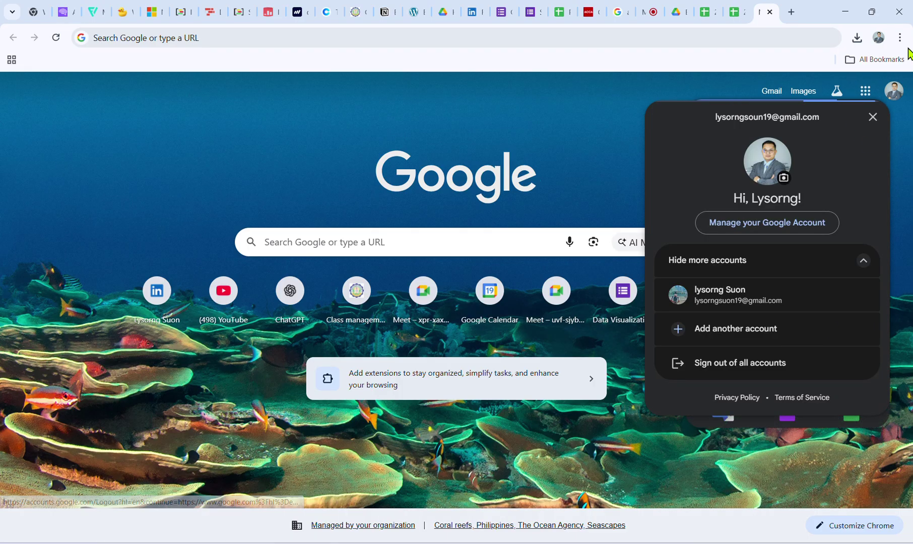
pyautogui.click(873, 118)
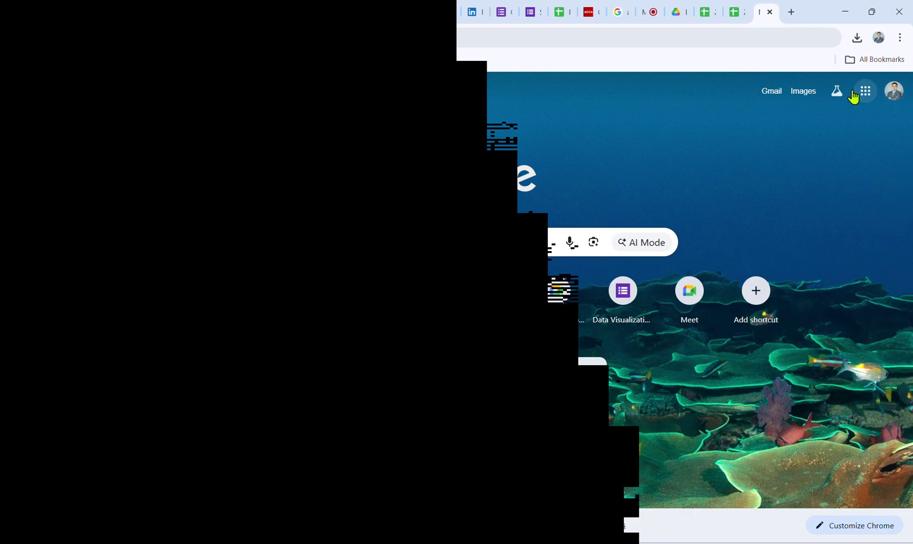
pyautogui.click(863, 91)
pyautogui.click(740, 347)
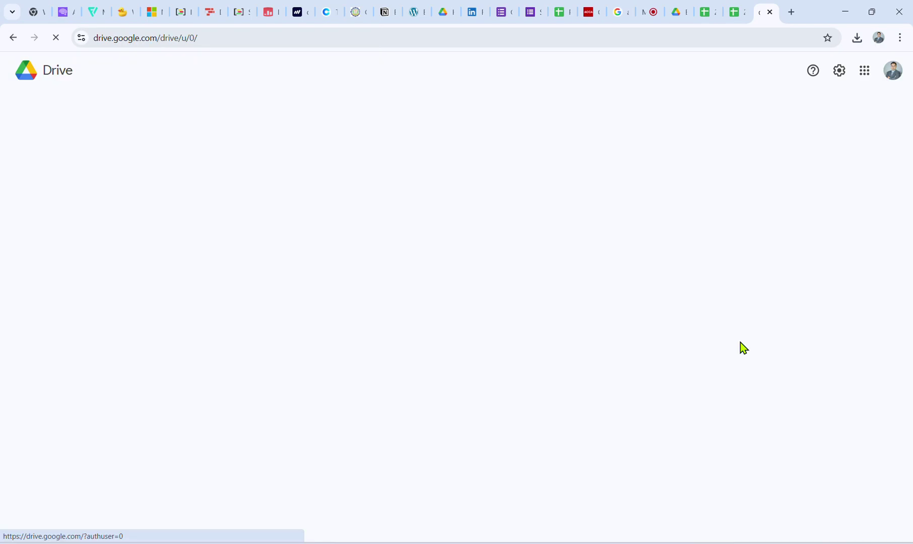
# Navigate to IFA WORK > Excel test and open 2-hand-on-1.xlsx.
pyautogui.click(222, 174)
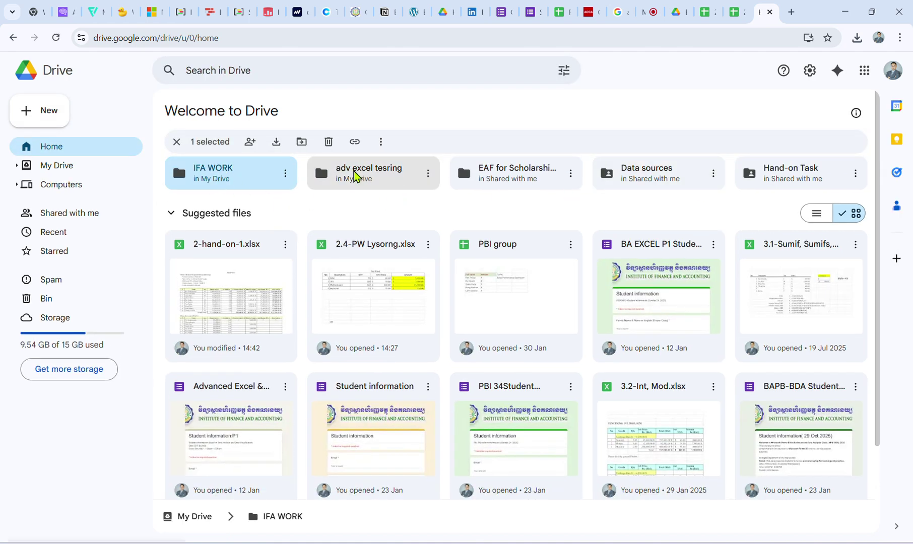
pyautogui.doubleClick(760, 180)
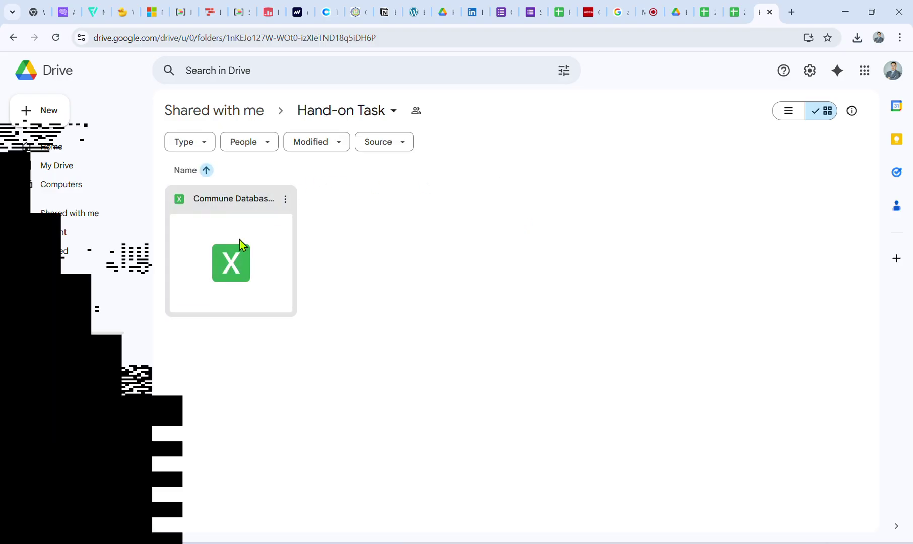
pyautogui.click(13, 37)
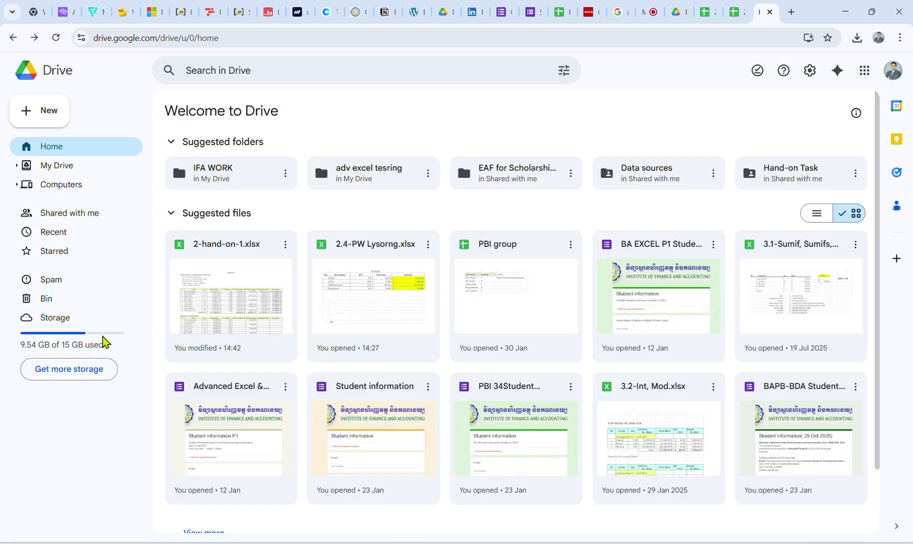
pyautogui.doubleClick(265, 177)
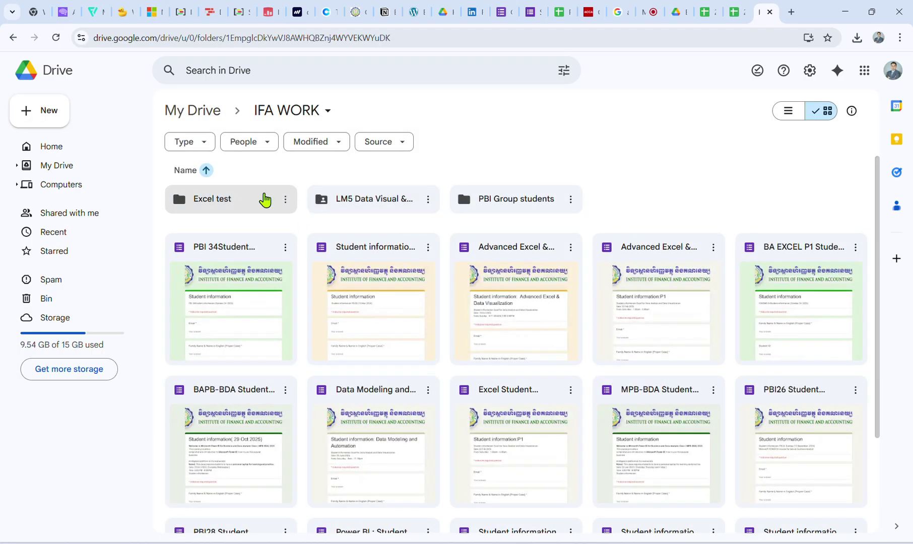
pyautogui.doubleClick(242, 200)
pyautogui.doubleClick(258, 231)
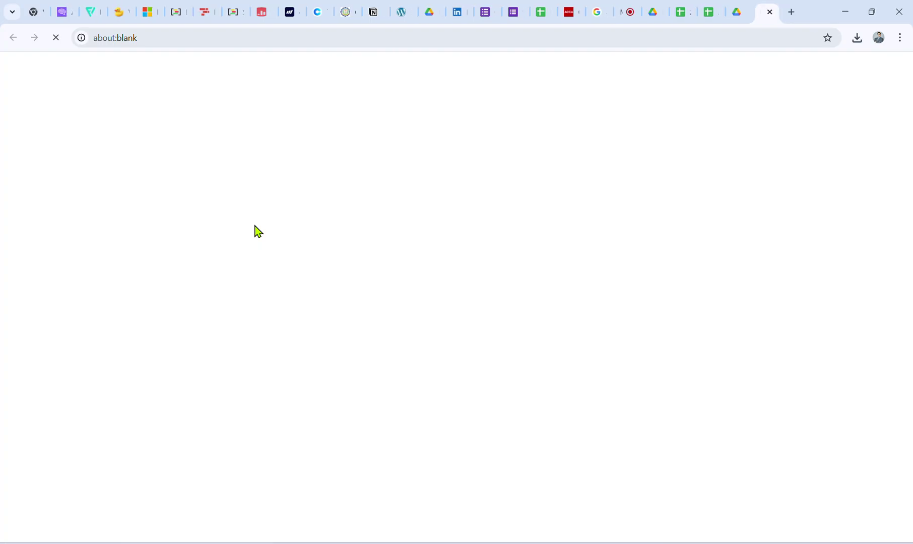
# Close 2-hand-on-1 and open 2.4-PW Lysorng.xlsx as a spreadsheet.
pyautogui.click(770, 13)
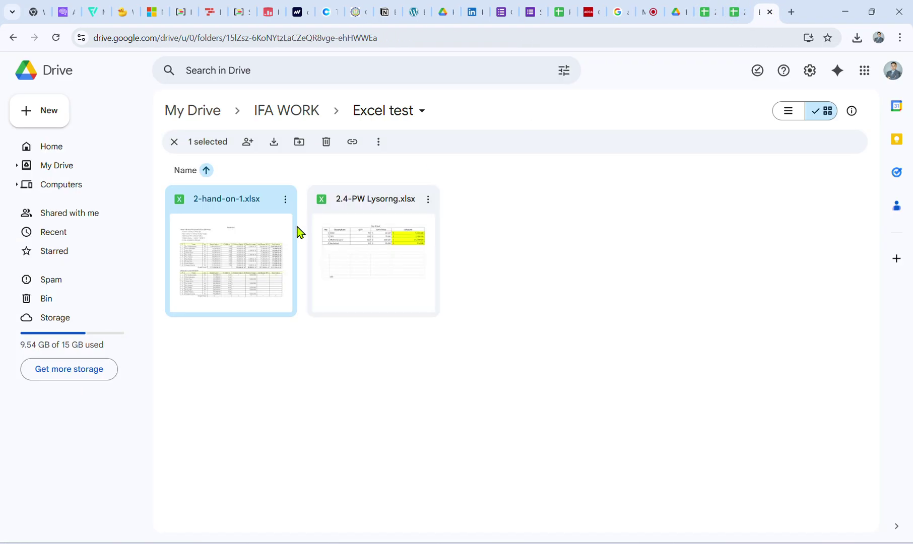
pyautogui.click(174, 142)
pyautogui.click(375, 238)
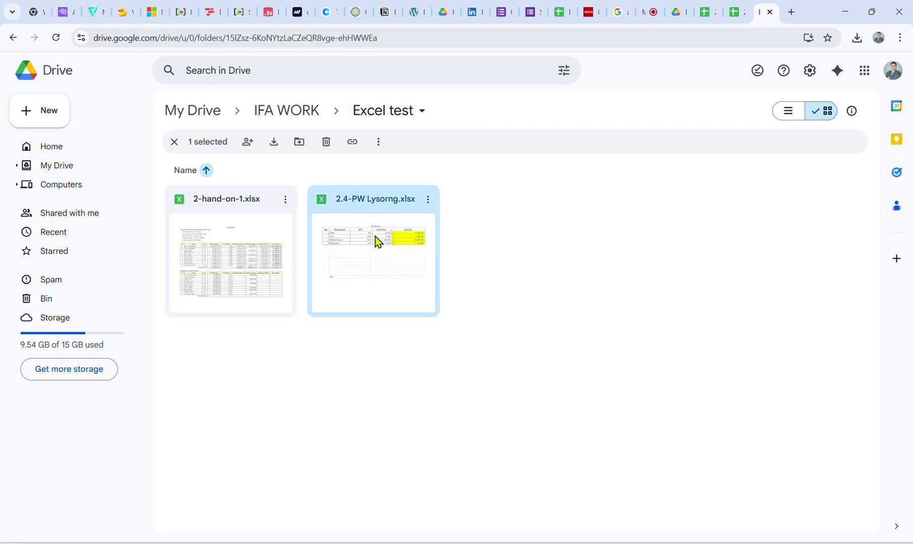
pyautogui.doubleClick(375, 233)
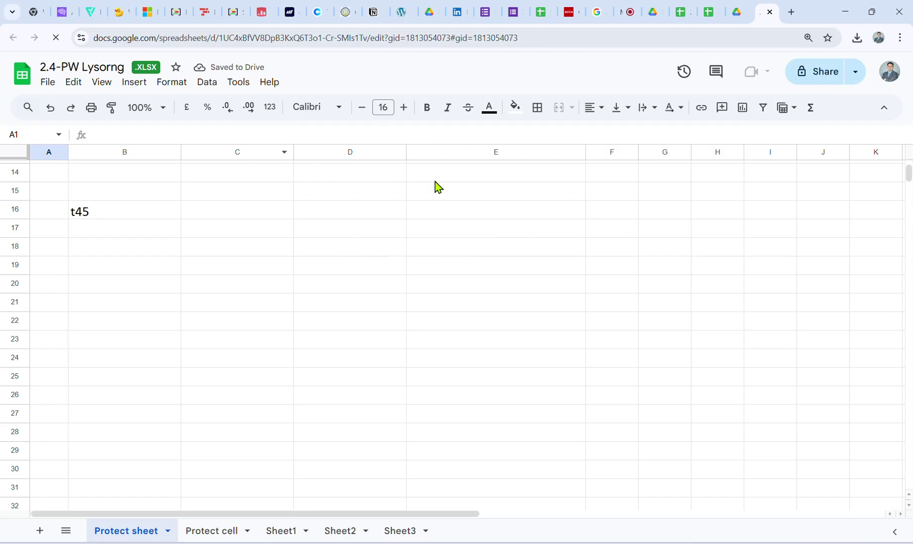
# Close the 2.4-PW Lysorng spreadsheet tab to return to the Excel test folder in Drive.
pyautogui.click(767, 12)
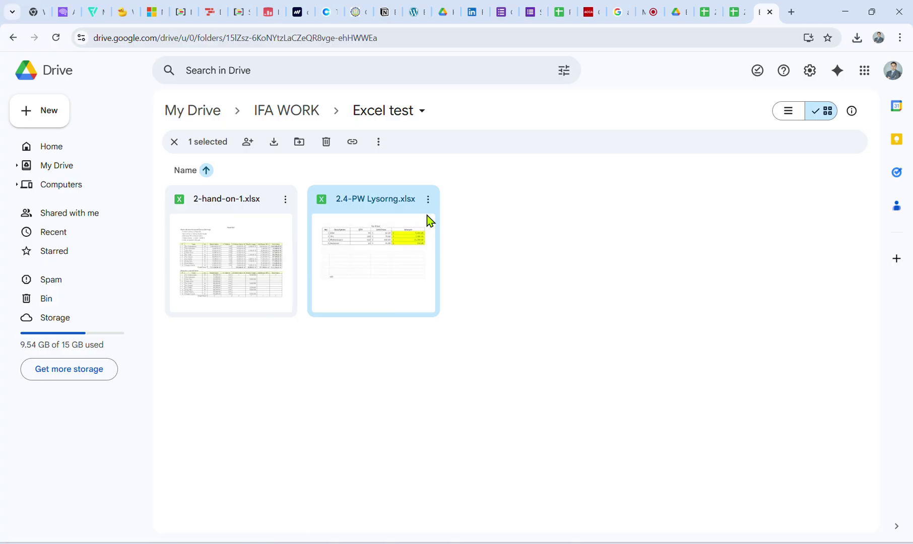
# Close both open 2-hand-on-1 spreadsheet tabs.
pyautogui.click(497, 290)
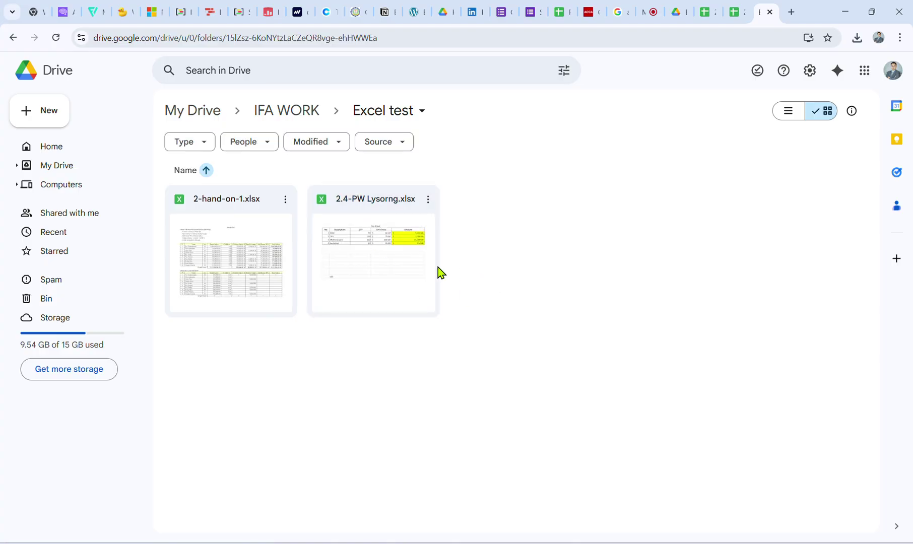
pyautogui.click(230, 257)
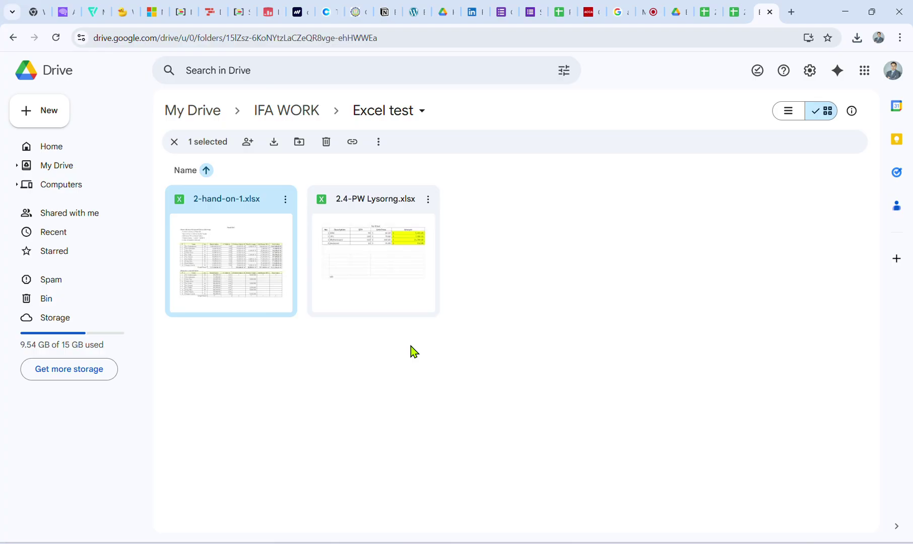
pyautogui.click(708, 11)
pyautogui.scroll(-3, 289, 332)
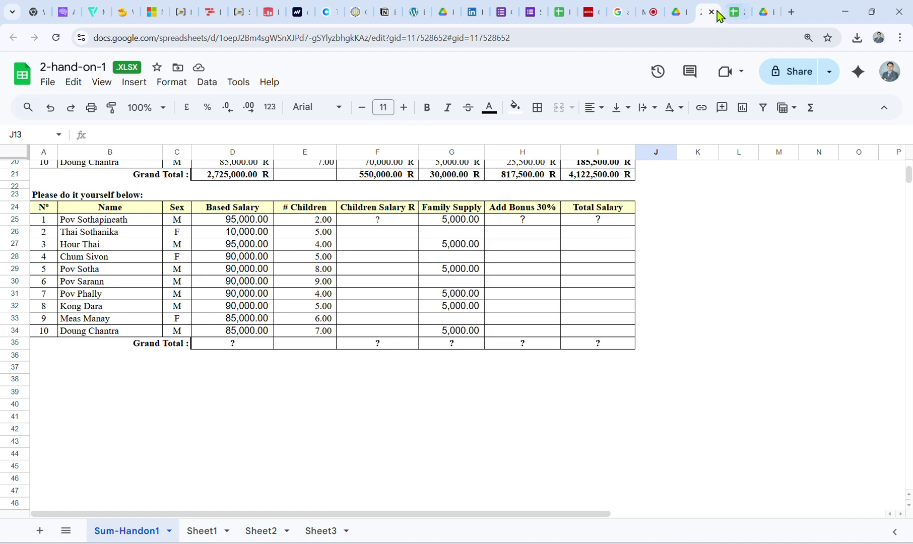
pyautogui.click(711, 11)
pyautogui.click(686, 10)
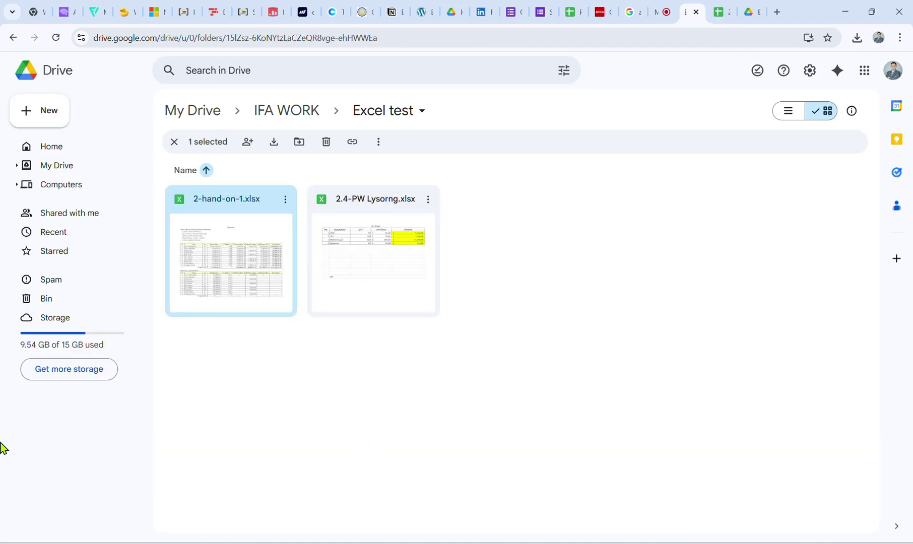
# Browse My Drive, selecting the My Portfolio and JCI EVENT DAY folders.
pyautogui.click(60, 166)
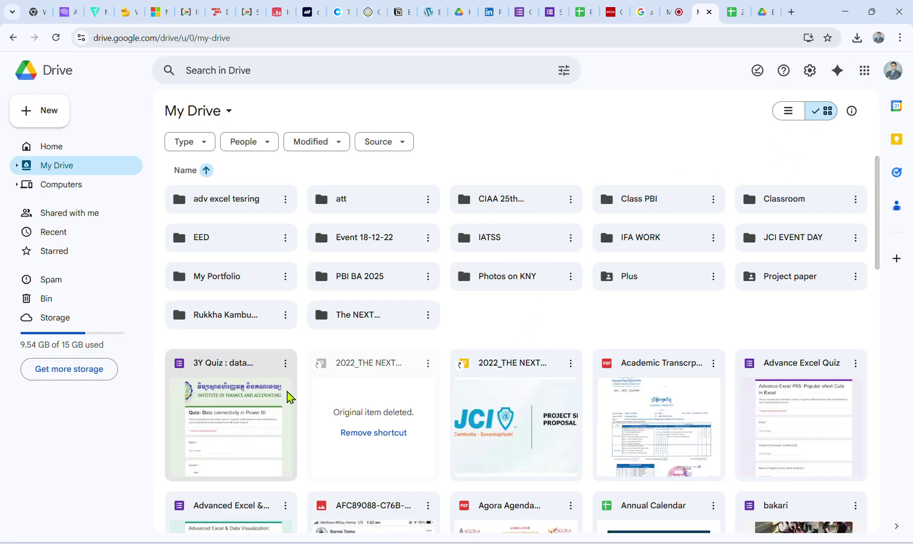
pyautogui.scroll(-3, 366, 432)
pyautogui.scroll(1, 353, 418)
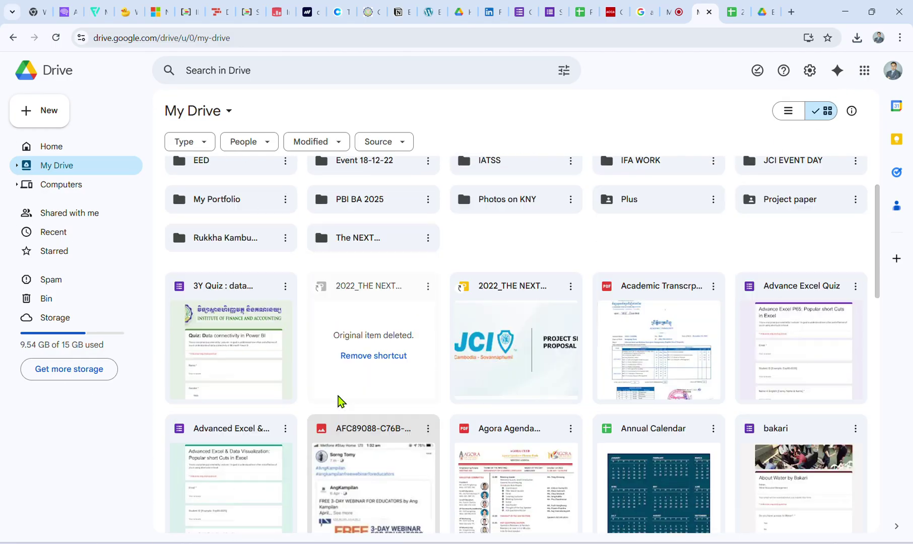
pyautogui.scroll(2, 338, 401)
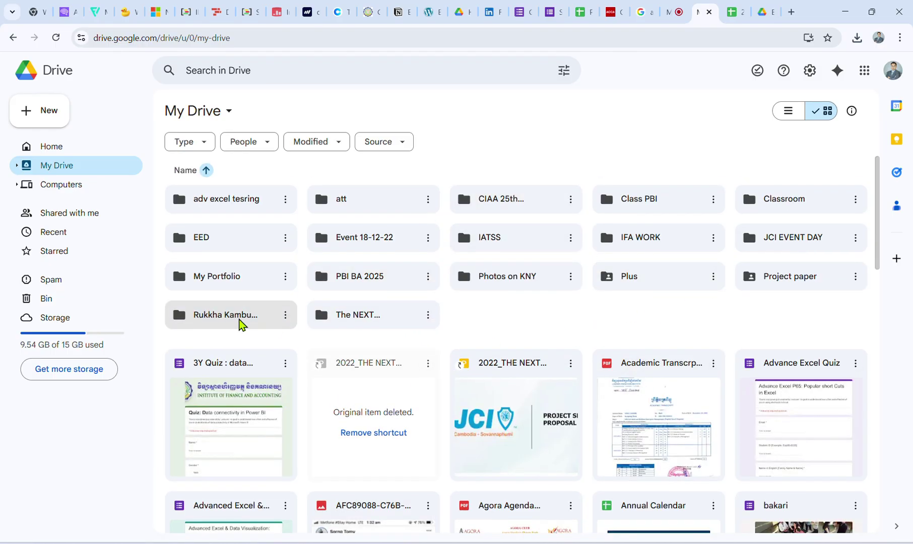
pyautogui.click(225, 277)
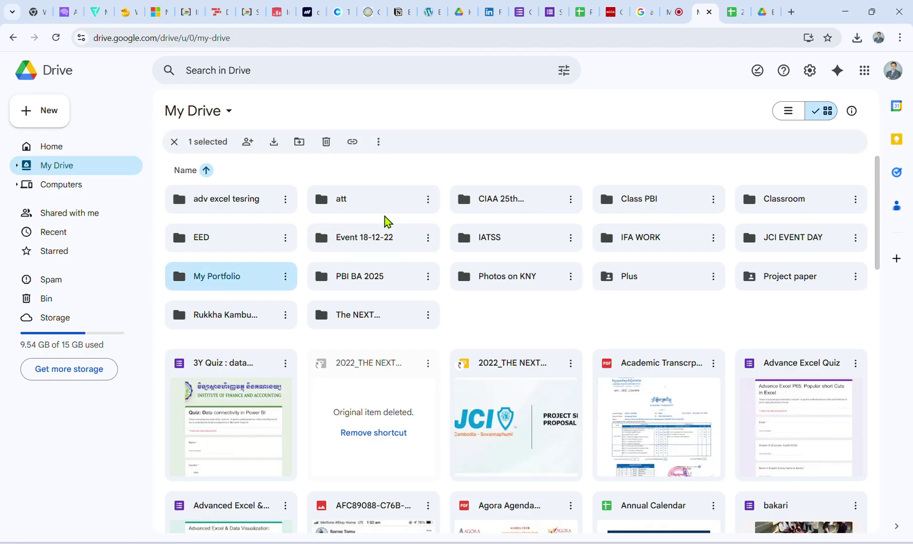
pyautogui.click(763, 232)
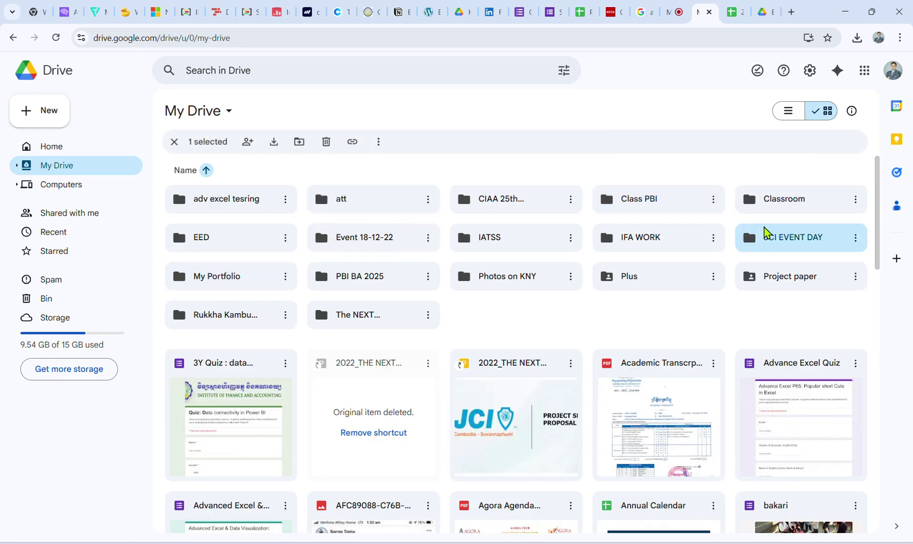
# Dismiss the recovery-email suggestion in the Google account panel and start a new browser tab.
pyautogui.click(892, 70)
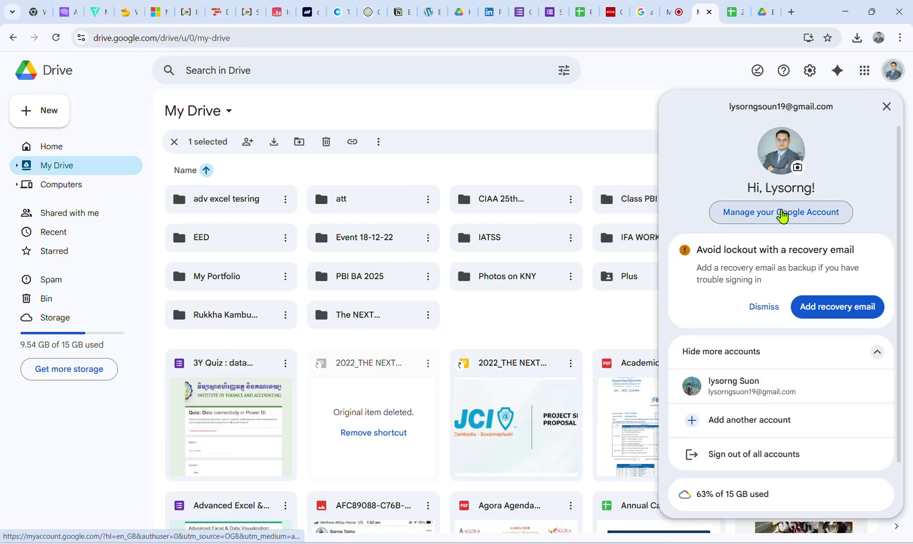
pyautogui.click(764, 306)
pyautogui.click(791, 12)
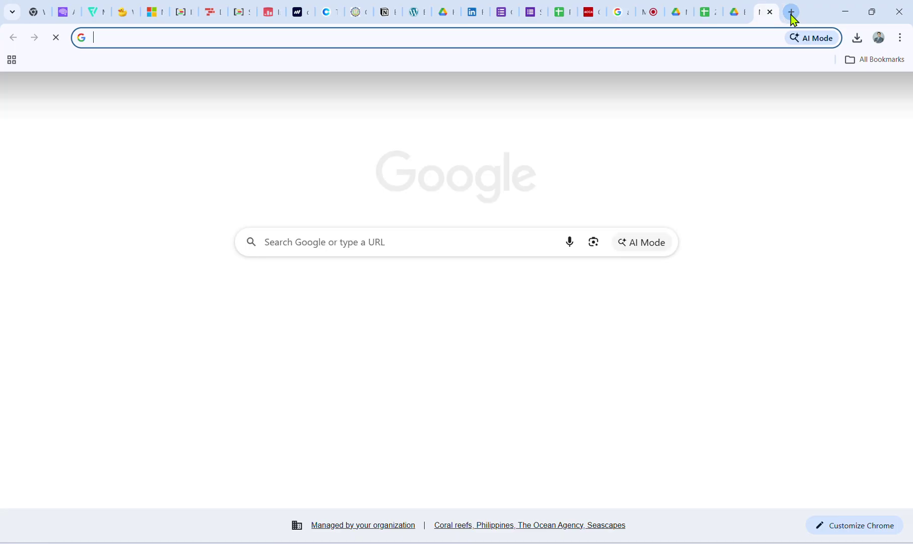
# Search for 'google one' and open the Google One website.
pyautogui.write('google one')
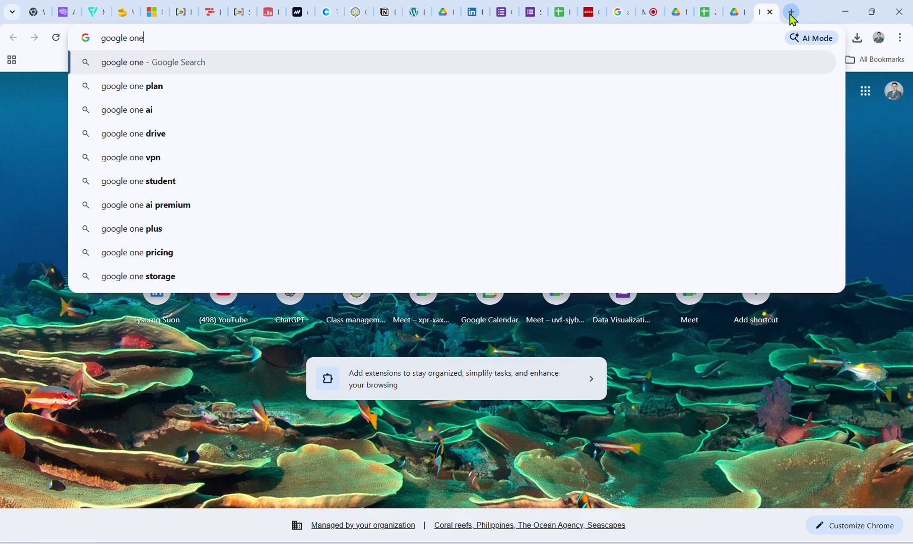
pyautogui.press('Return')
pyautogui.click(145, 171)
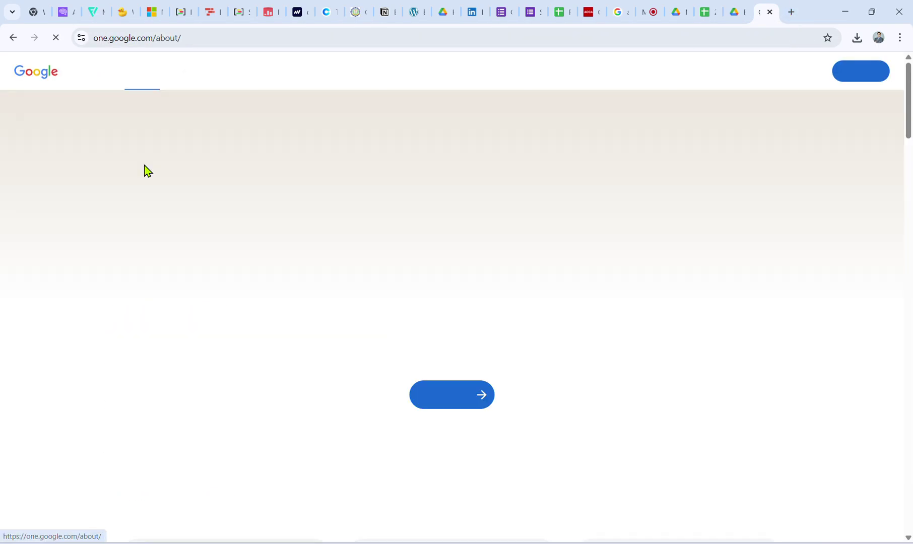
pyautogui.scroll(-8, 483, 302)
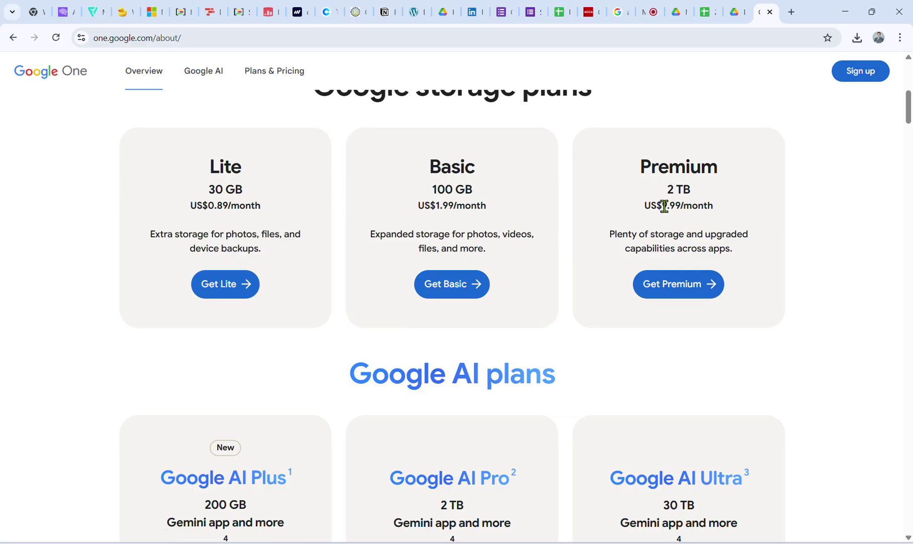
# Check the Premium 2 TB plan's US$9.99/month price, then close Google One and minimize Chrome.
pyautogui.moveTo(664, 206); pyautogui.dragTo(682, 207)
pyautogui.scroll(-3, 681, 206)
pyautogui.scroll(3, 681, 206)
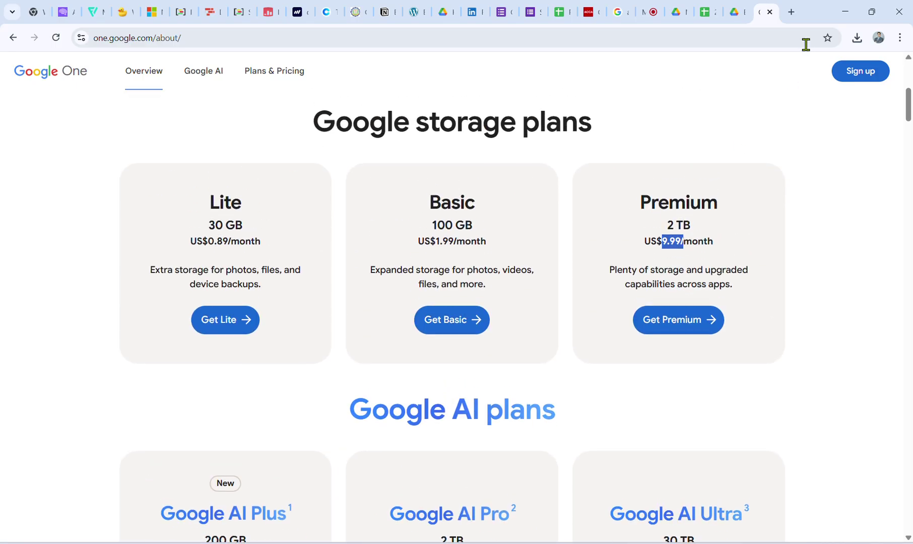
pyautogui.click(769, 11)
pyautogui.click(846, 11)
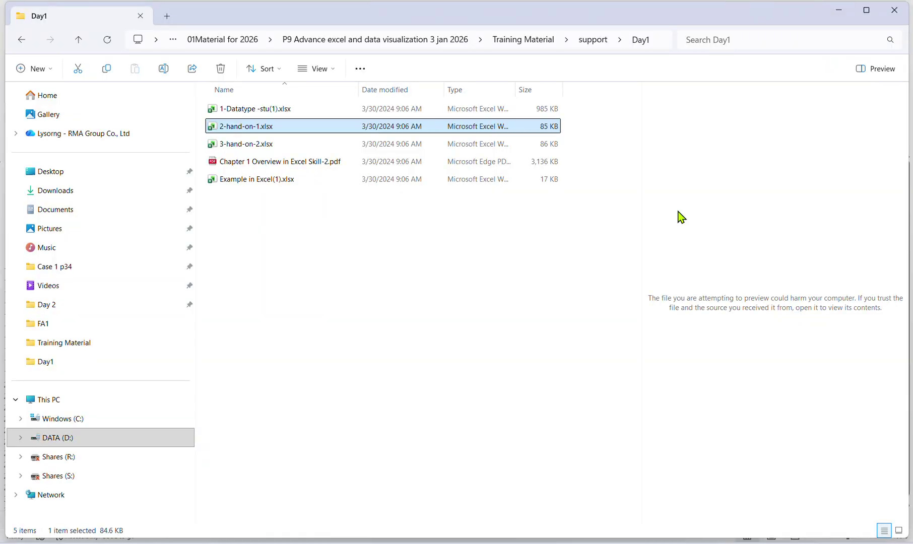
# Glance at the Telegram class chat folders, then hide Telegram to return to File Explorer.
pyautogui.hotkey('alt', 'Tab')
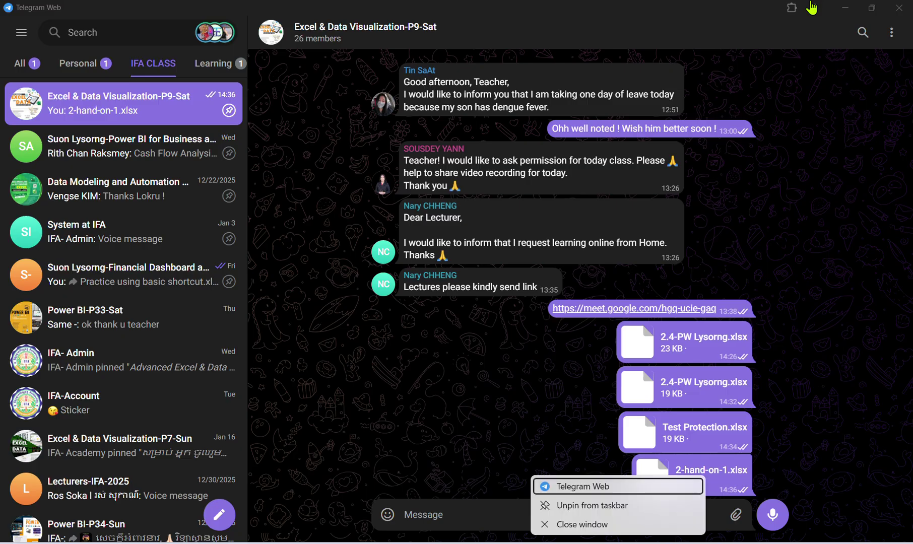
pyautogui.click(851, 10)
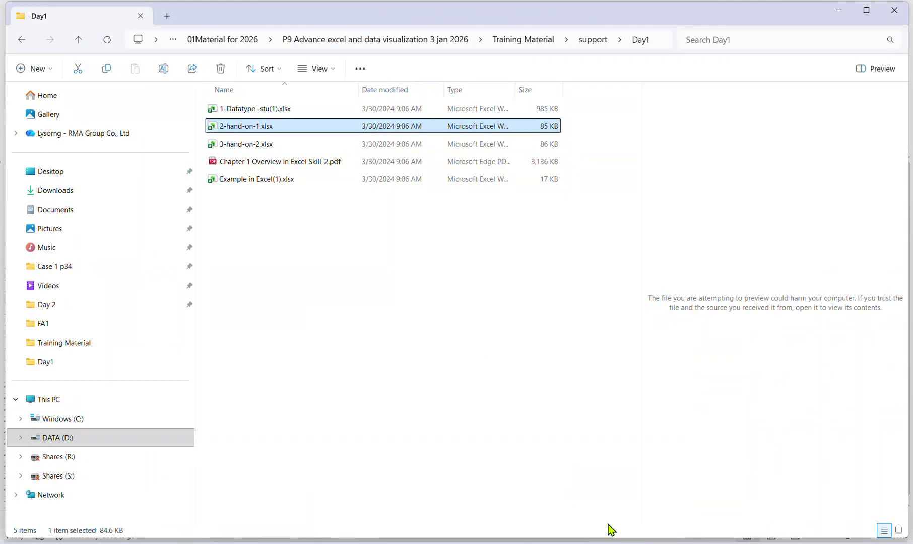
pyautogui.hotkey('alt', 'Tab')
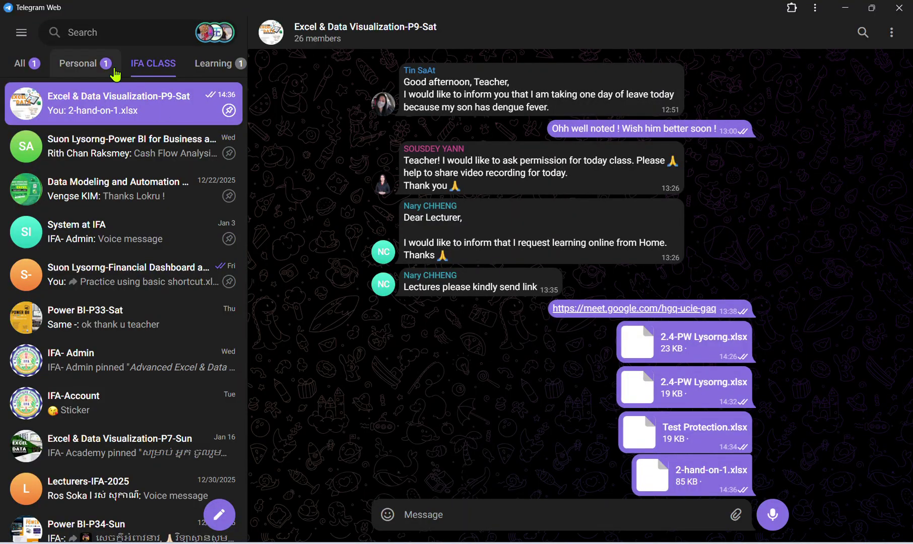
pyautogui.click(115, 75)
pyautogui.click(153, 71)
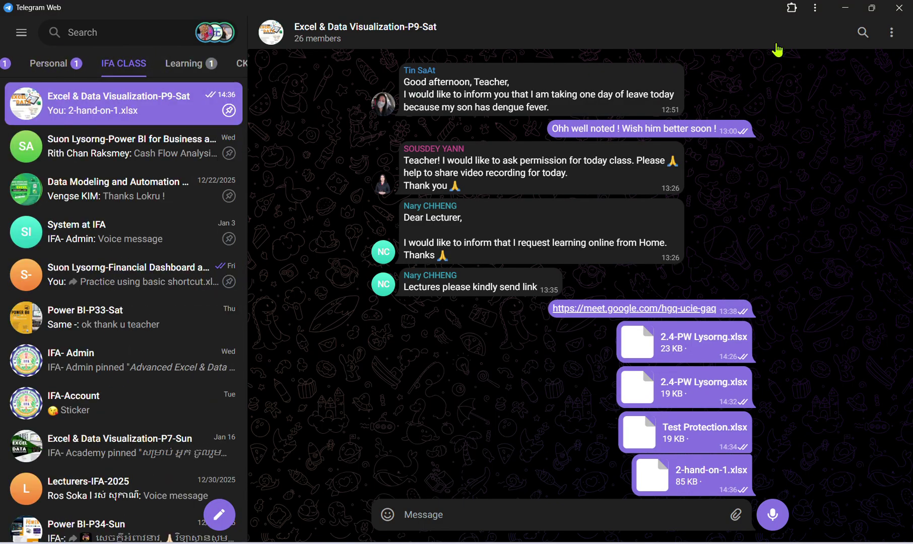
pyautogui.click(844, 8)
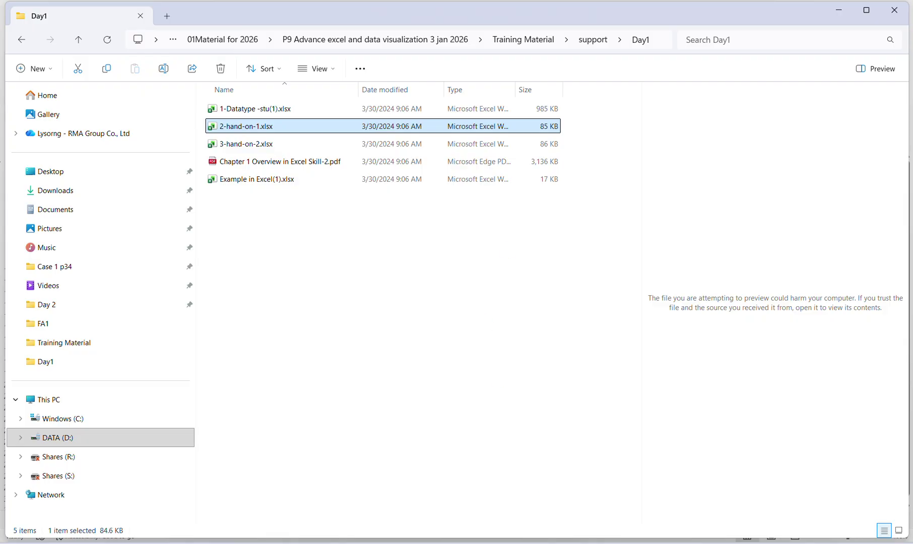
# Cancel the SQL server connection and close SQL Server Management Studio.
pyautogui.moveTo(515, 540)
pyautogui.click(531, 456)
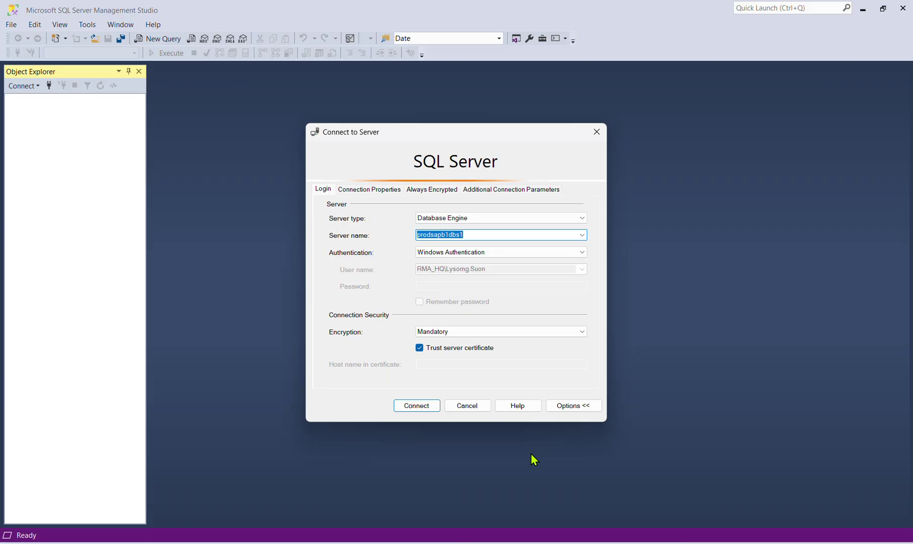
pyautogui.click(486, 408)
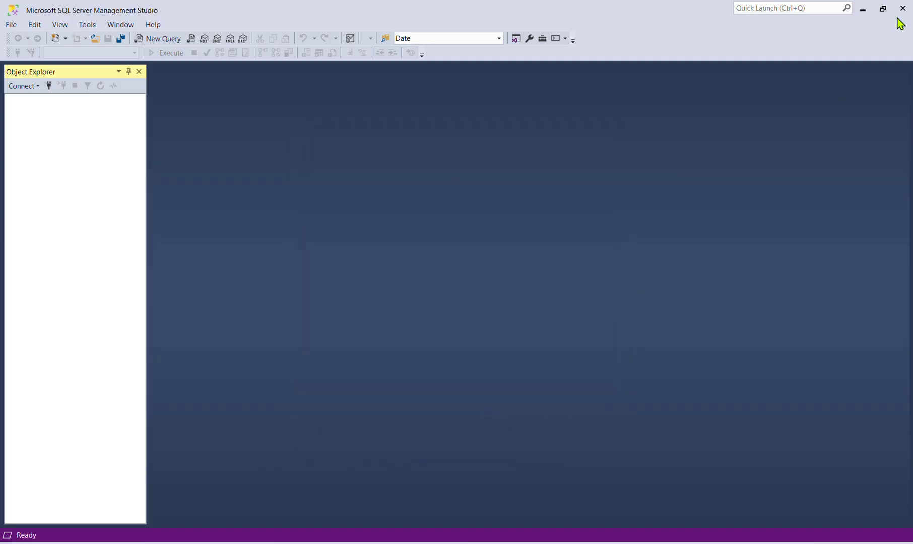
pyautogui.click(902, 7)
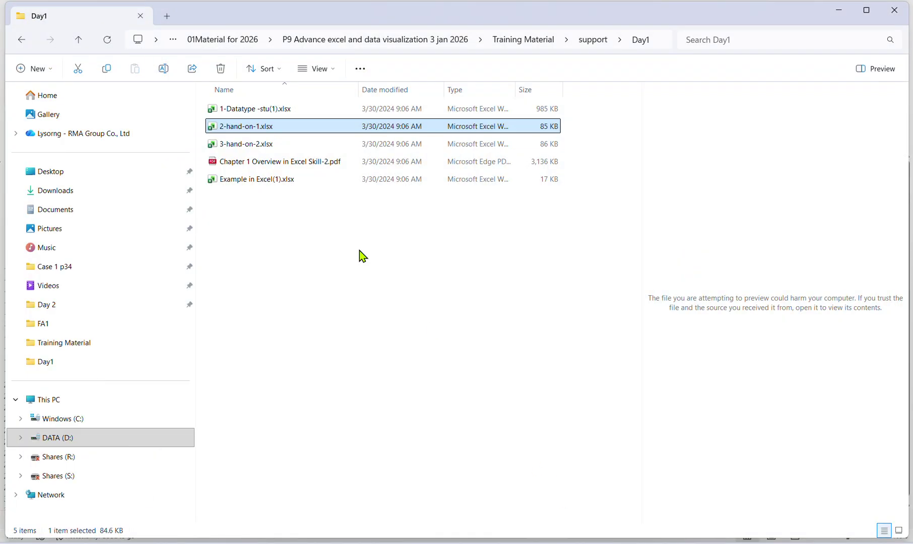
# Open the support\Day 2 folder, then bring Test Protection.xlsx forward in Excel.
pyautogui.click(81, 40)
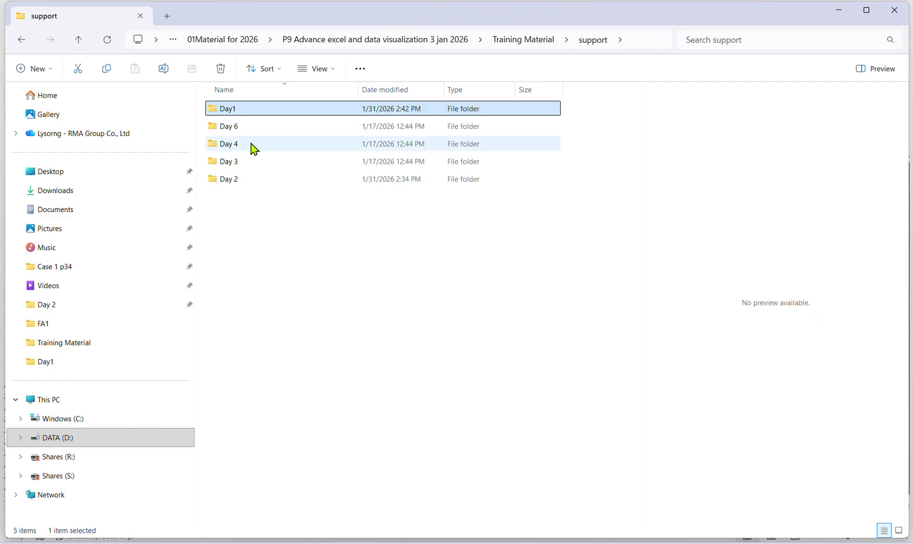
pyautogui.doubleClick(230, 180)
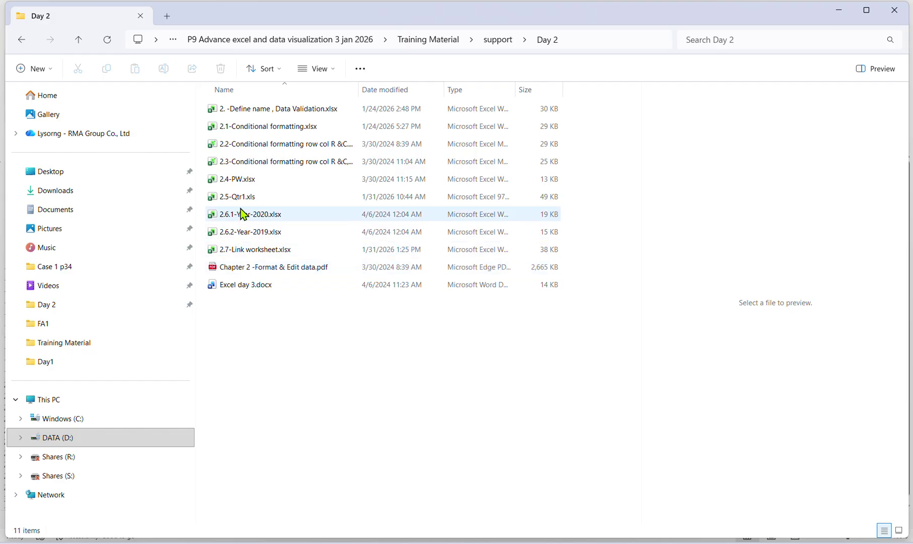
pyautogui.click(237, 197)
pyautogui.moveTo(627, 538)
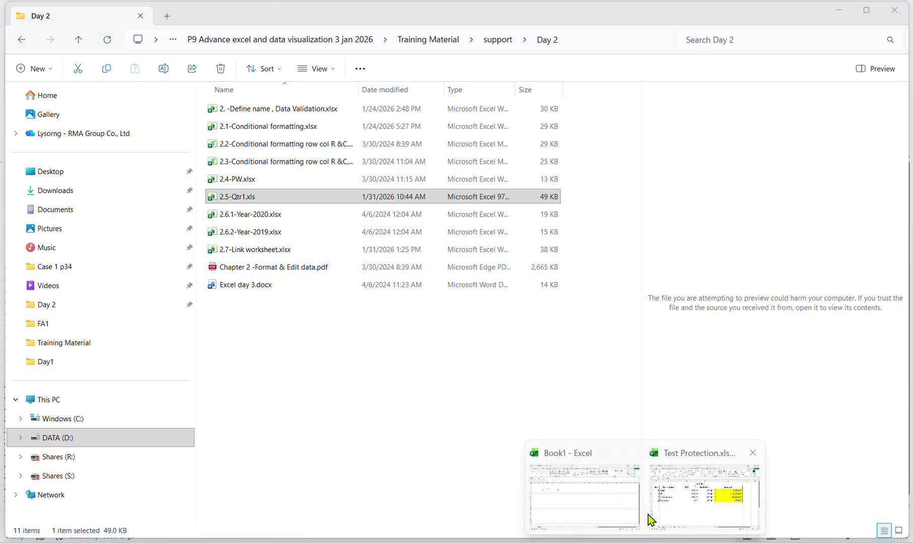
pyautogui.click(665, 504)
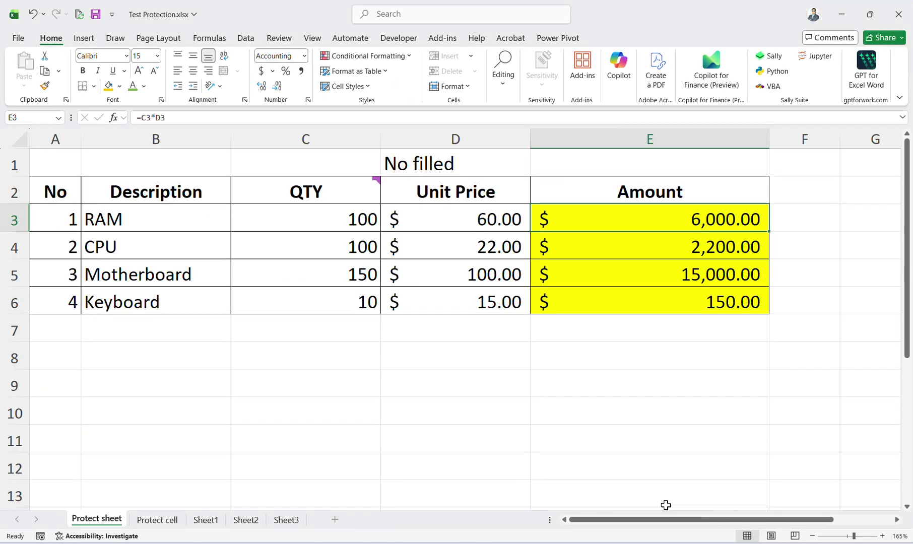
pyautogui.click(180, 444)
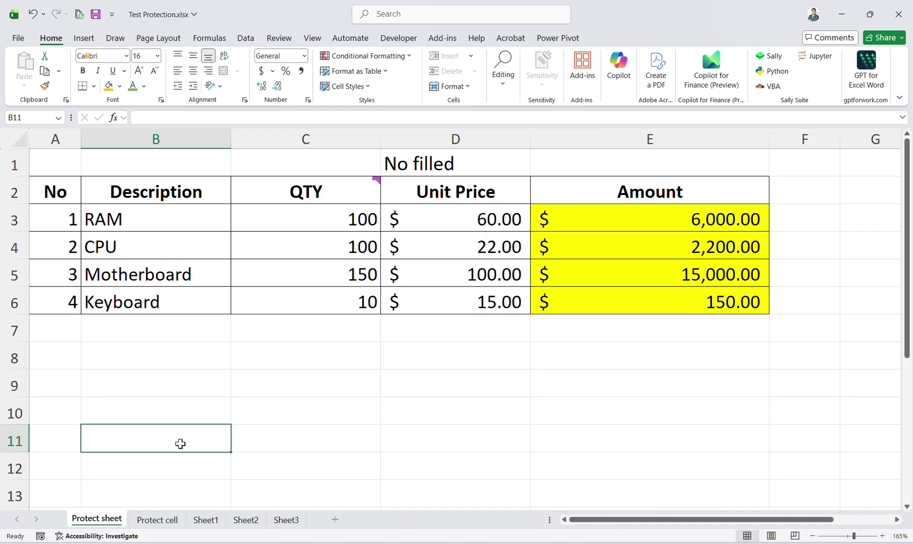
# Open Excel Options at the Advanced settings and find the Cut, copy, and paste section.
pyautogui.hotkey('alt', 'f')
pyautogui.press('t')
pyautogui.press('a')
pyautogui.press('a')
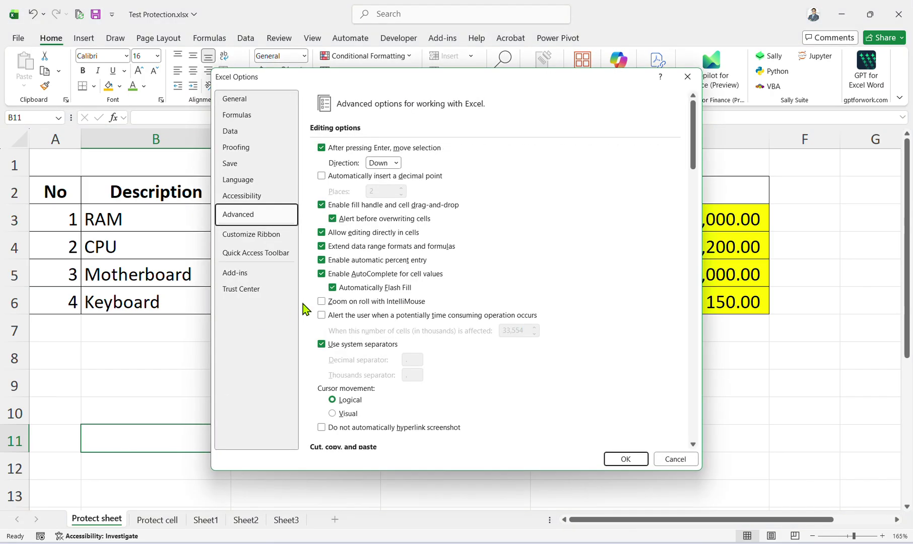
pyautogui.scroll(-15, 365, 403)
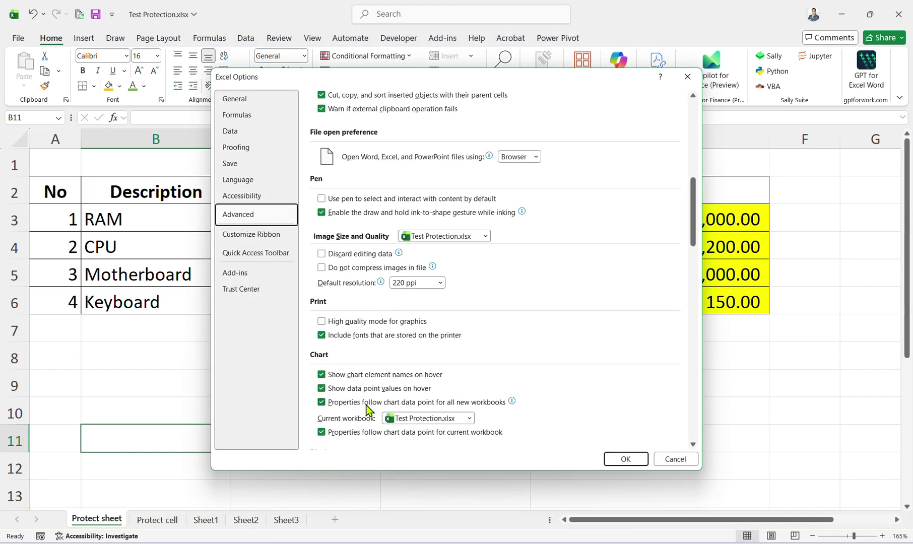
pyautogui.scroll(12, 356, 384)
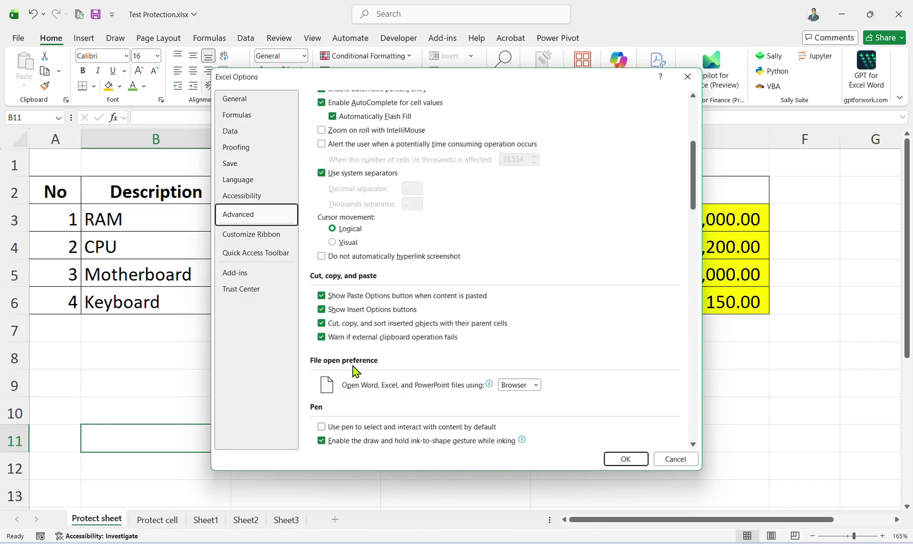
pyautogui.scroll(3, 403, 221)
pyautogui.scroll(-15, 383, 287)
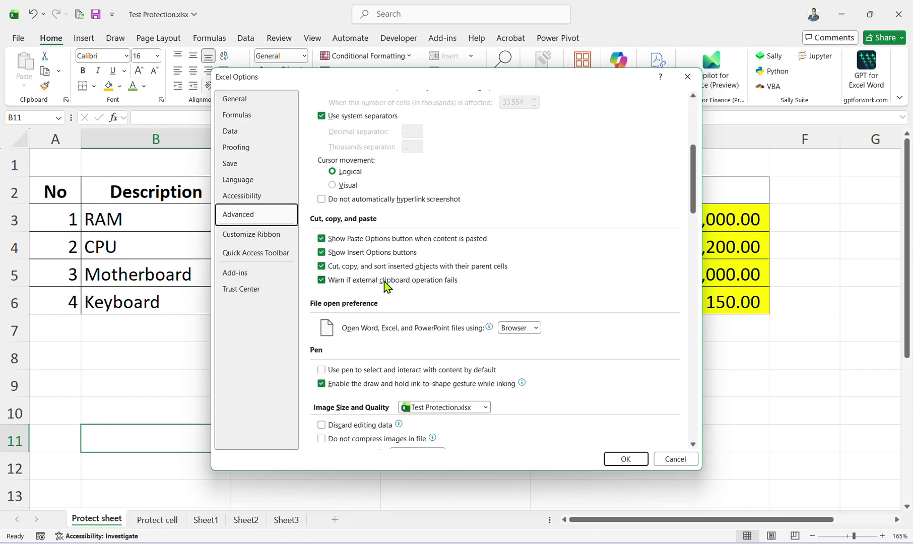
pyautogui.scroll(-12, 375, 318)
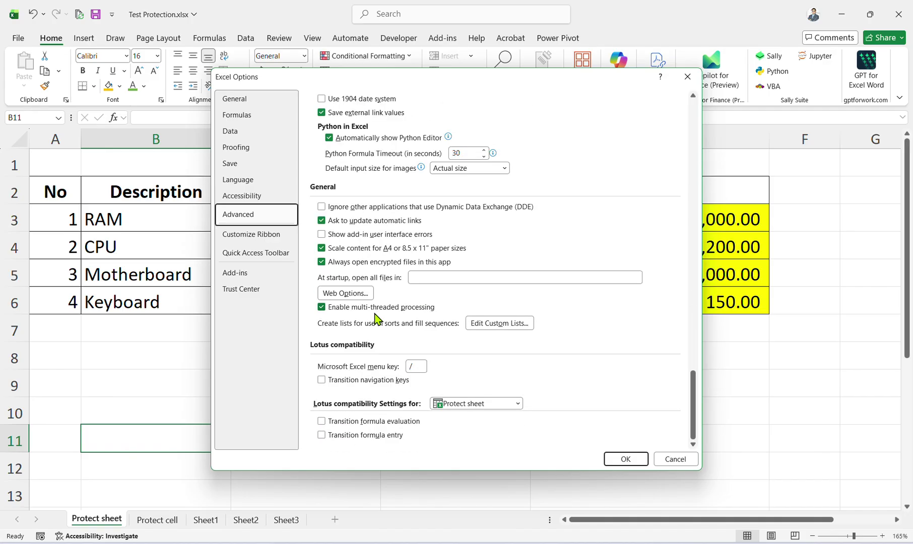
pyautogui.scroll(9, 378, 335)
pyautogui.scroll(15, 377, 337)
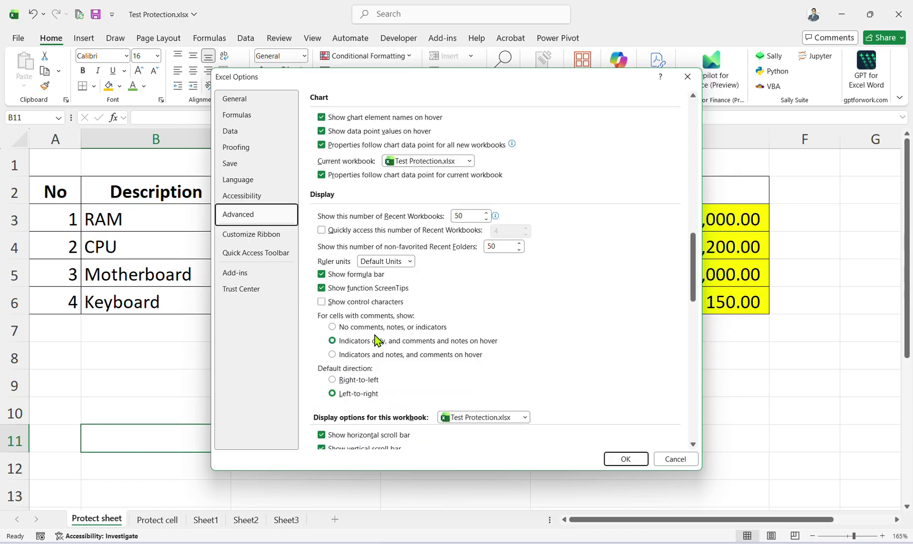
pyautogui.scroll(8, 347, 245)
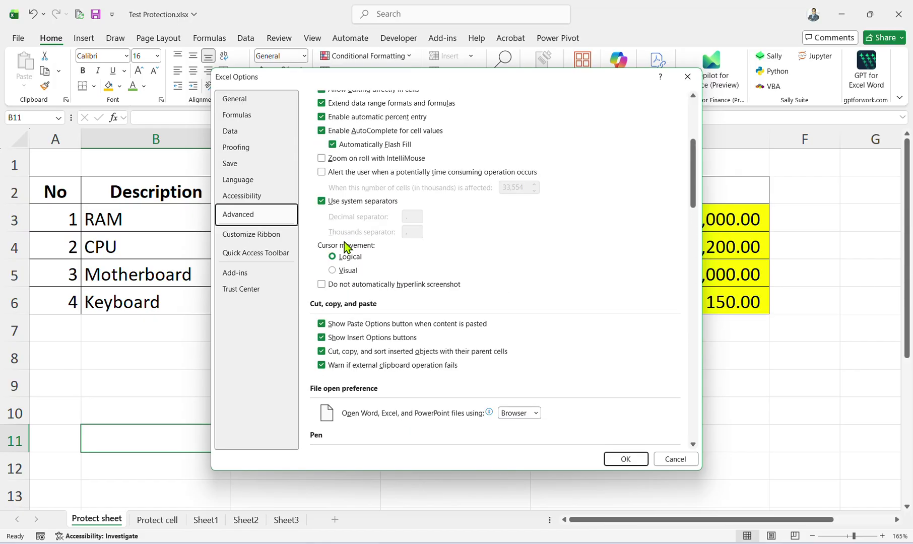
pyautogui.scroll(-7, 348, 246)
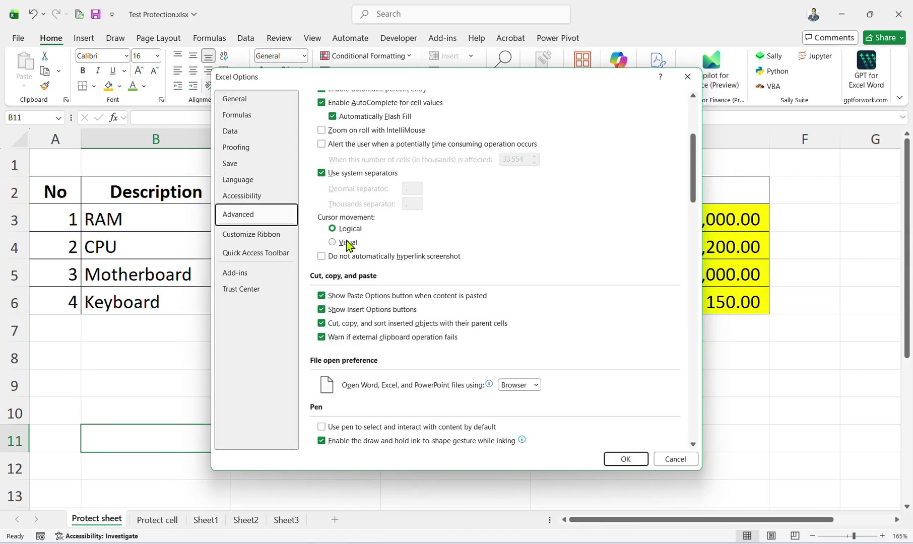
# Uncheck Paste Options, Insert Options and moving objects with cells, keeping the clipboard warning, and confirm.
pyautogui.click(352, 296)
pyautogui.click(352, 310)
pyautogui.click(352, 323)
pyautogui.click(353, 336)
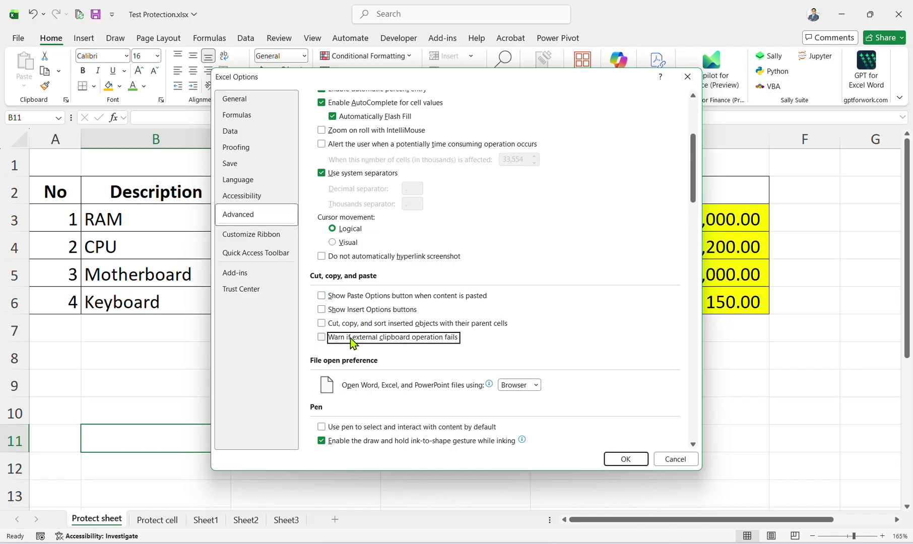
pyautogui.click(352, 337)
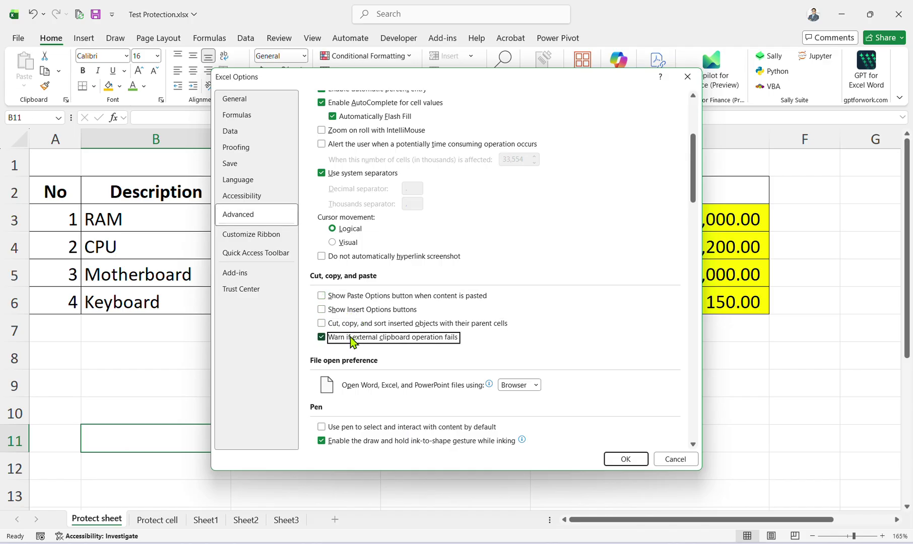
pyautogui.click(626, 459)
pyautogui.click(570, 302)
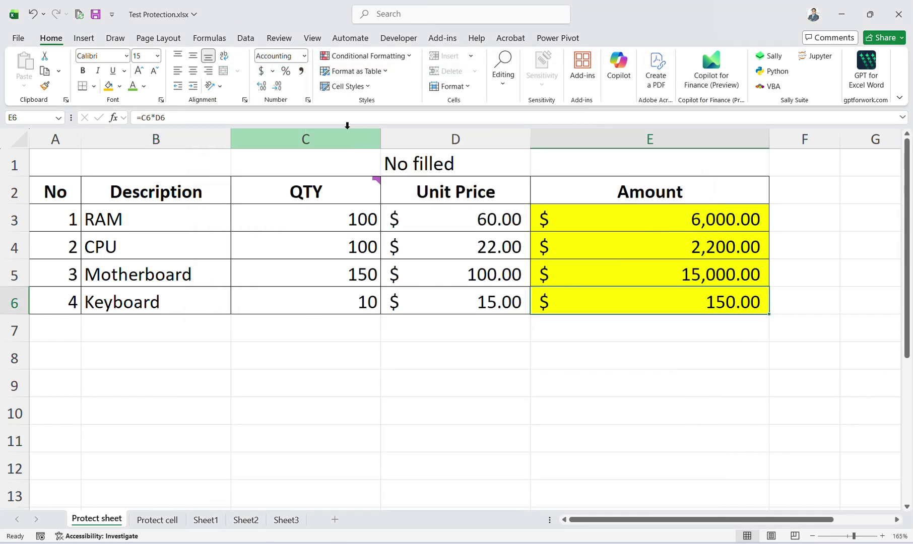
# Unprotect the Protect sheet worksheet from the Review tab by entering the sheet password.
pyautogui.click(276, 38)
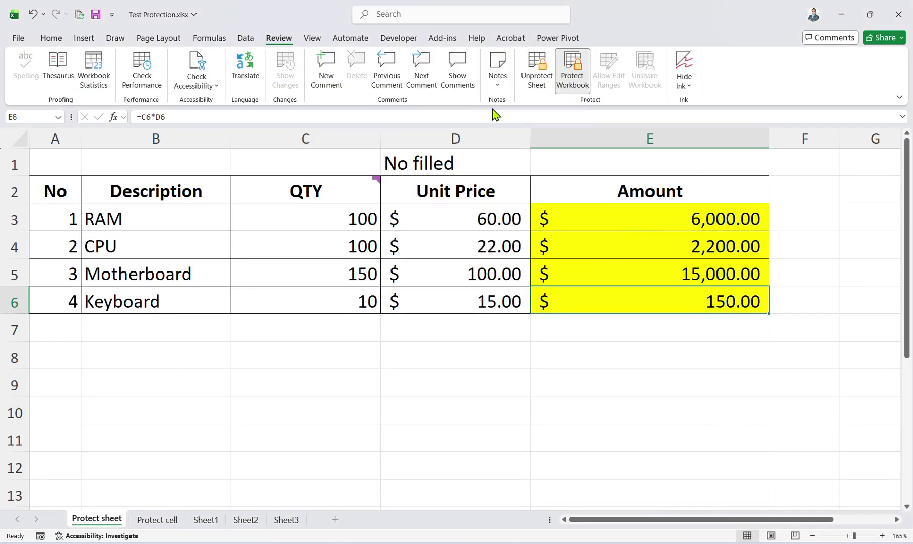
pyautogui.click(529, 79)
pyautogui.write('12')
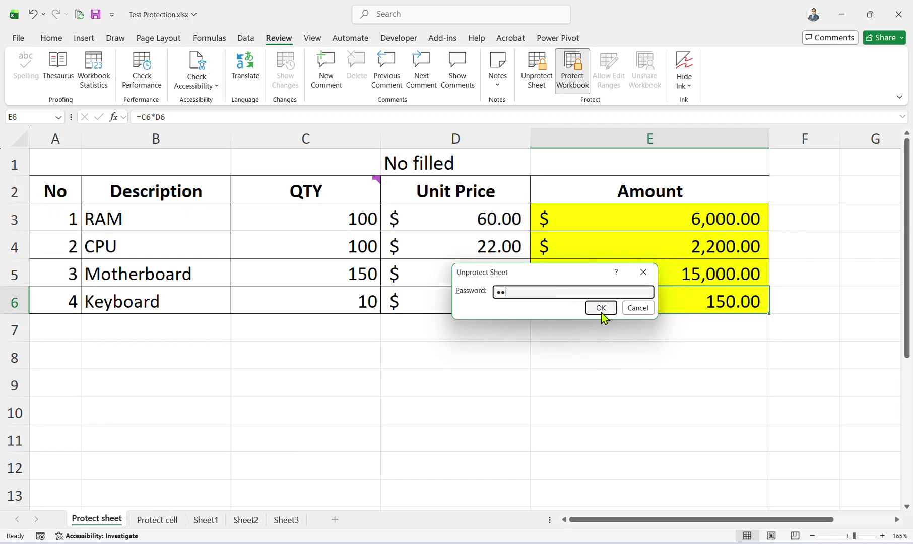
pyautogui.click(602, 314)
pyautogui.click(472, 312)
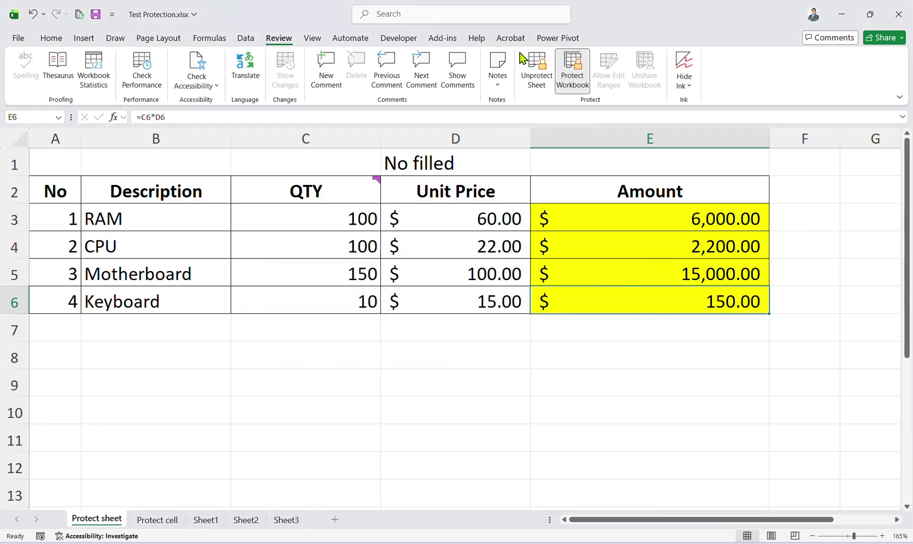
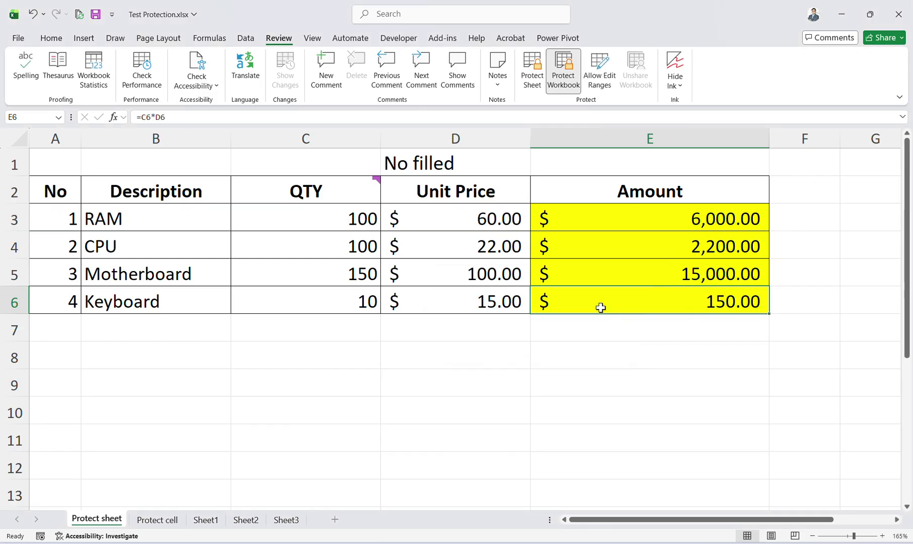
# Start protecting the Protect sheet with all permissions allowed and enter a sheet password.
pyautogui.click(532, 71)
pyautogui.write('1')
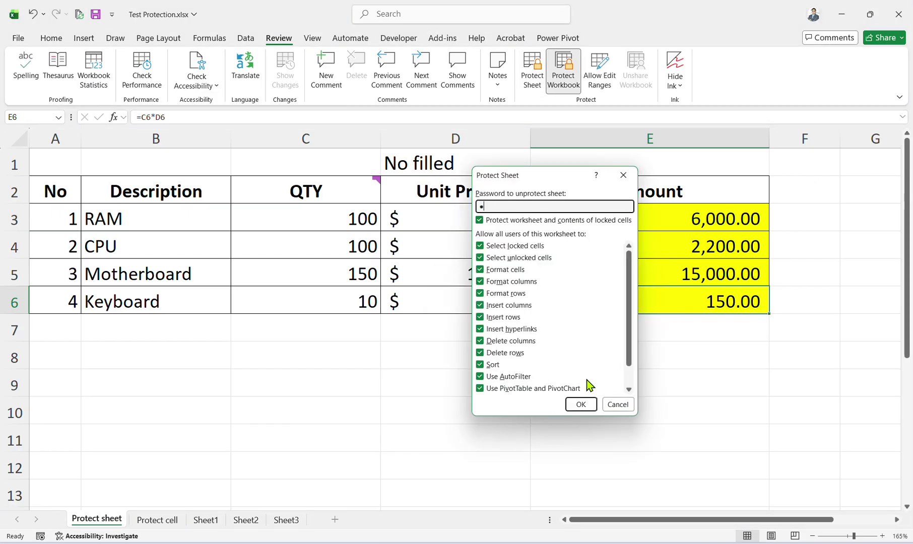
pyautogui.write('2')
pyautogui.moveTo(499, 208); pyautogui.dragTo(435, 206)
pyautogui.press('BackSpace')
pyautogui.click(489, 251)
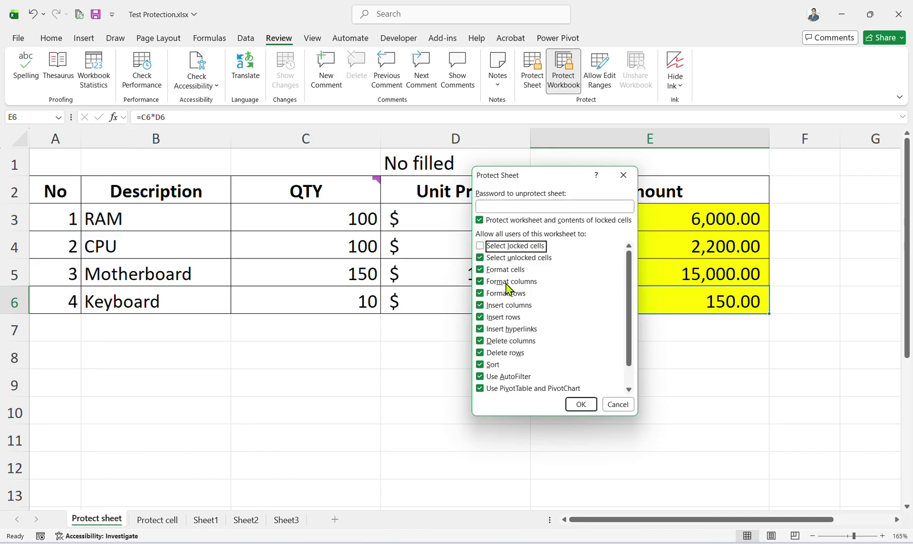
pyautogui.click(488, 247)
pyautogui.click(495, 319)
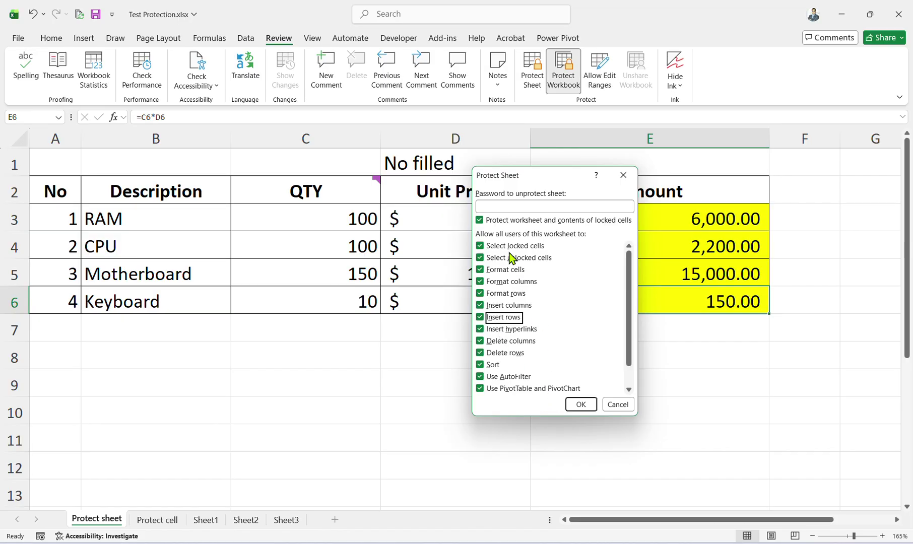
pyautogui.click(503, 207)
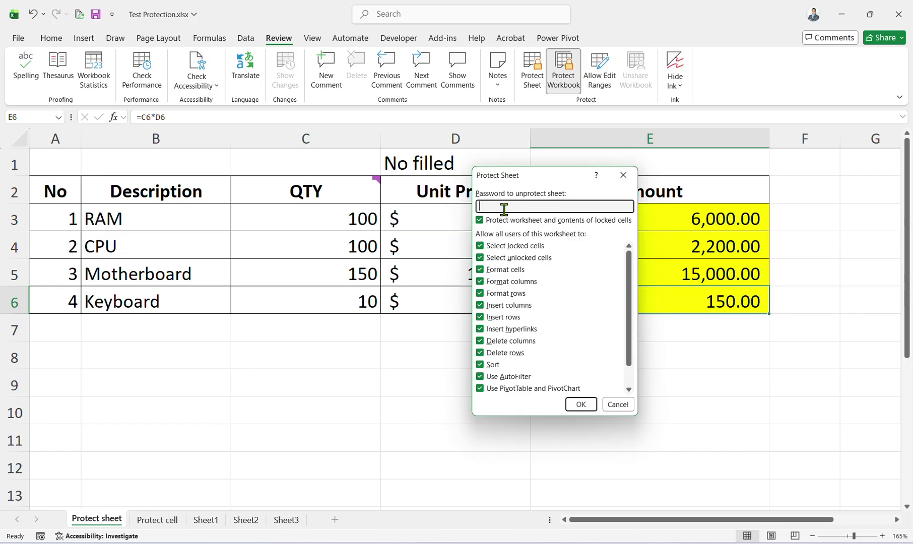
pyautogui.write('1')
# Confirm the re-entered password, then copy the RAM Amount cell E3.
pyautogui.click(579, 404)
pyautogui.write('1')
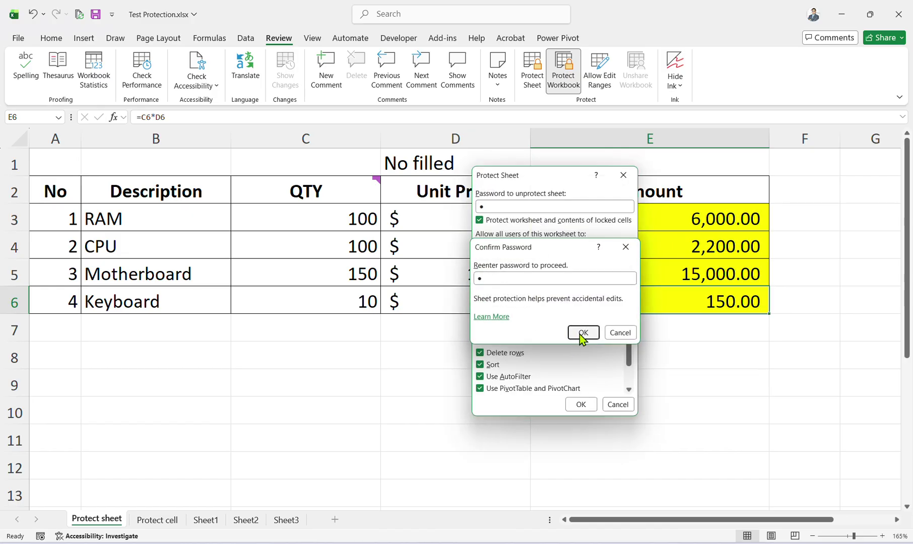
pyautogui.click(580, 332)
pyautogui.hotkey('ctrl', 'c')
pyautogui.click(665, 345)
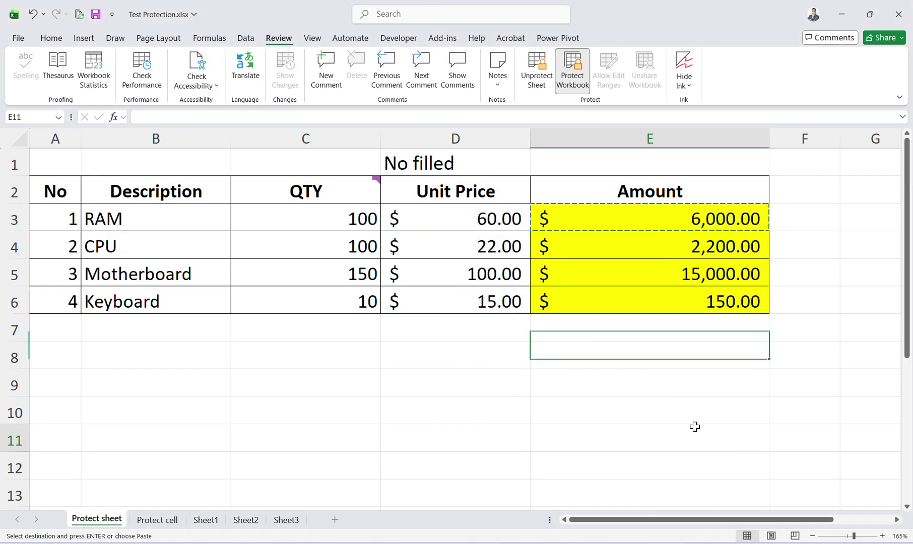
# Dismiss the protected-sheet paste warning and paste the Amount formula into Sheet3, narrowing column A.
pyautogui.click(698, 437)
pyautogui.hotkey('ctrl', 'v')
pyautogui.click(461, 309)
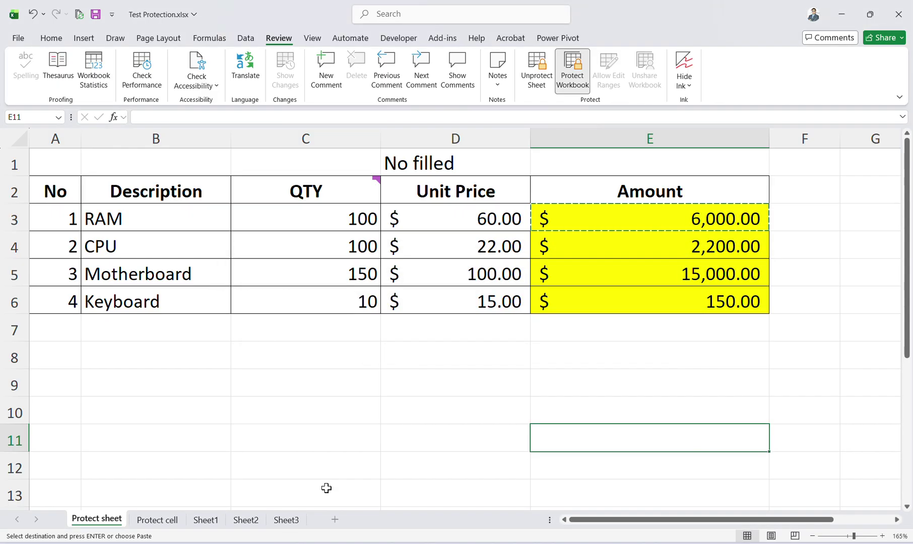
pyautogui.click(286, 520)
pyautogui.hotkey('ctrl', 'v')
pyautogui.moveTo(59, 134); pyautogui.dragTo(49, 134)
# Enter 2200 in Sheet3 cell D4.
pyautogui.click(146, 197)
pyautogui.click(120, 520)
pyautogui.press('Escape')
pyautogui.click(719, 247)
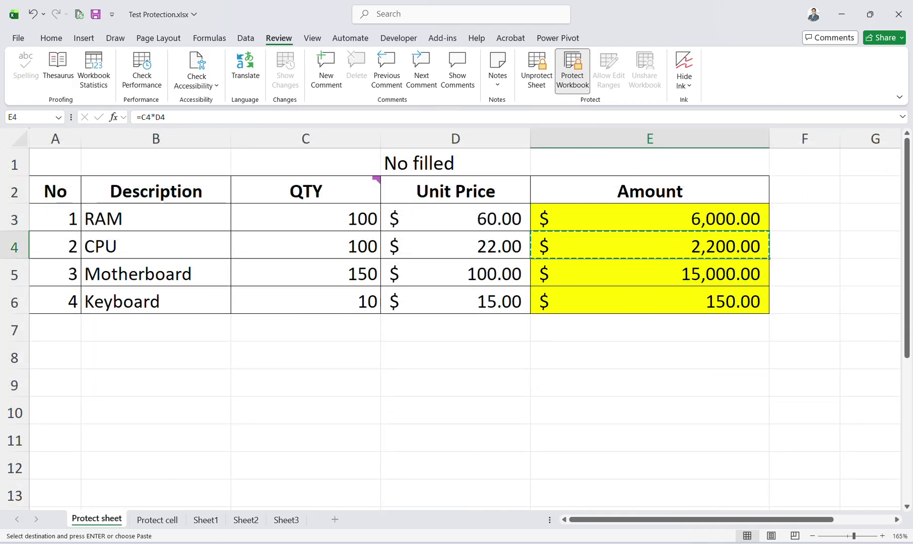
pyautogui.click(296, 522)
pyautogui.write('2200')
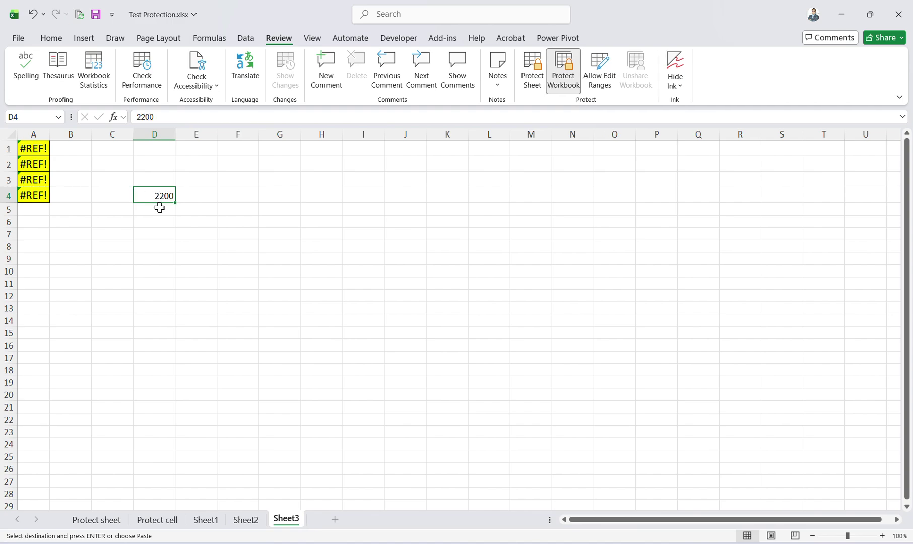
pyautogui.press('Return')
pyautogui.click(43, 165)
pyautogui.click(163, 196)
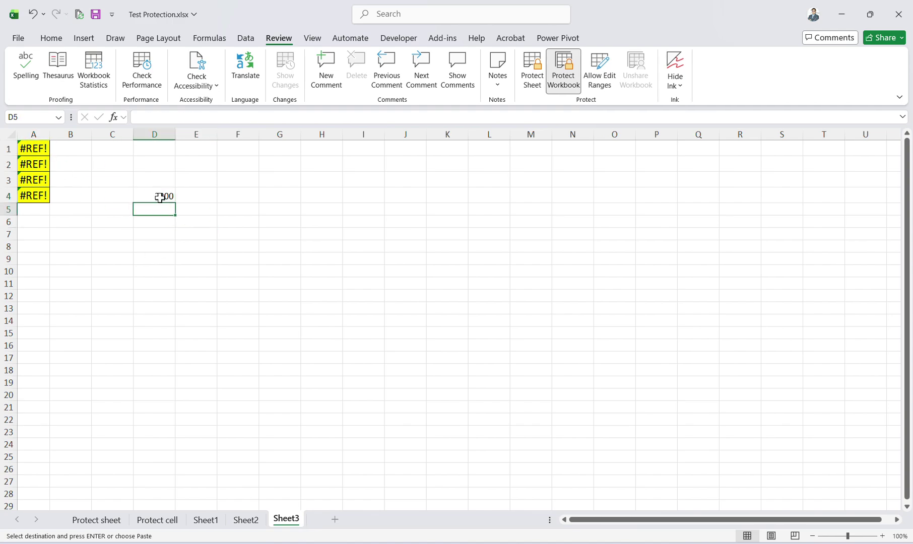
# Try pointing A1's #REF! formula at the Protect sheet's Amount cells E3:E6, then cancel.
pyautogui.click(39, 149)
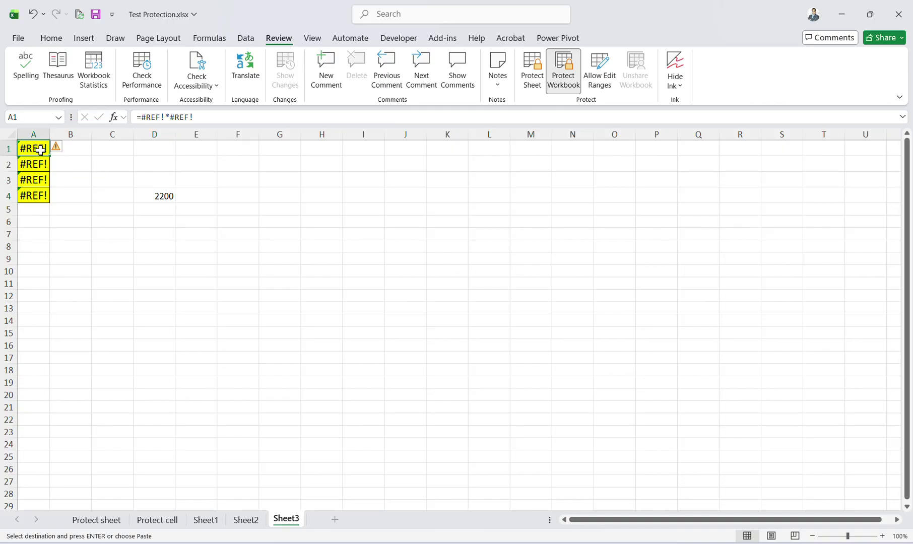
pyautogui.click(207, 121)
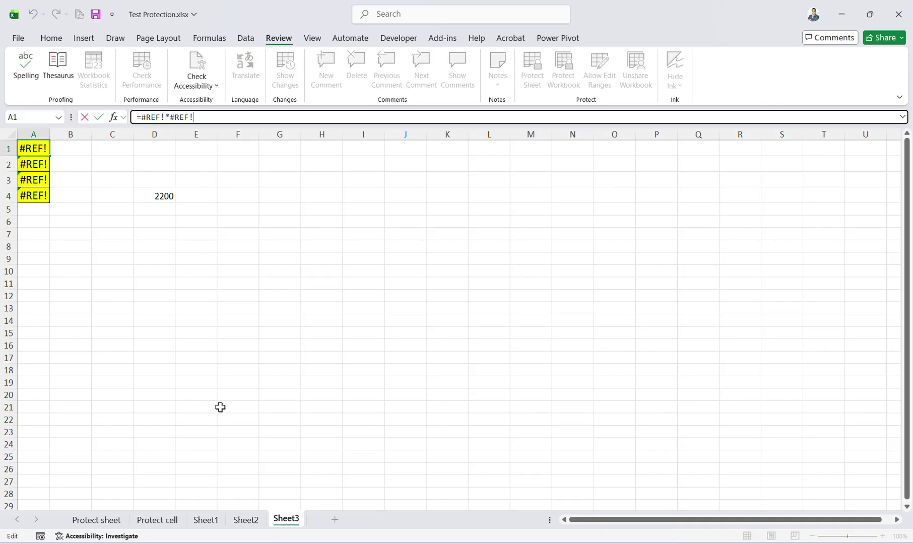
pyautogui.click(157, 519)
pyautogui.click(96, 518)
pyautogui.click(205, 519)
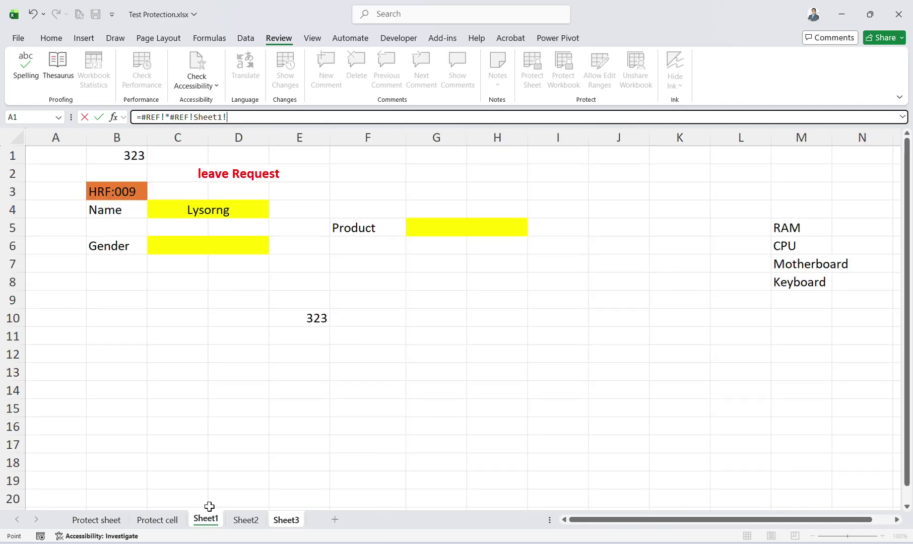
pyautogui.click(96, 519)
pyautogui.moveTo(663, 226); pyautogui.dragTo(668, 310)
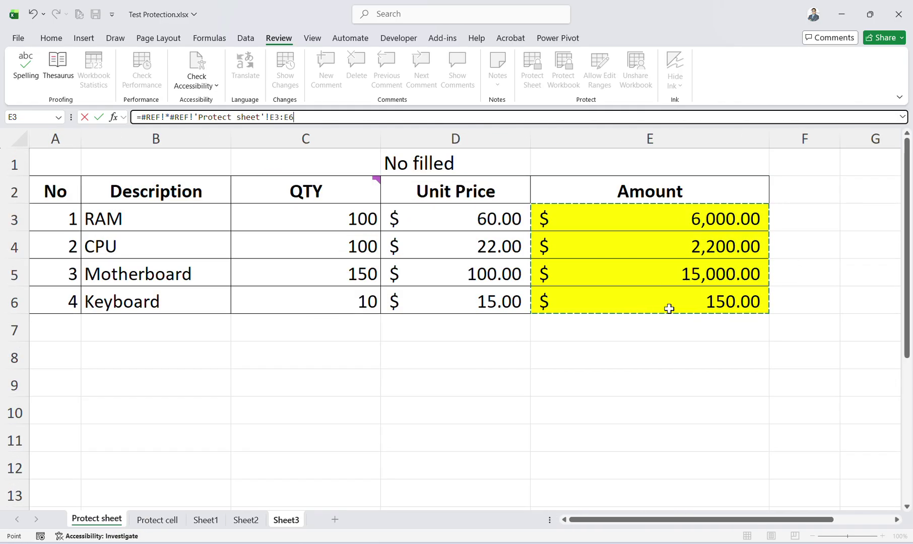
pyautogui.press('Escape')
# Copy the RAM Amount cell E3 from the Protect sheet into Sheet3 cell H4.
pyautogui.click(83, 521)
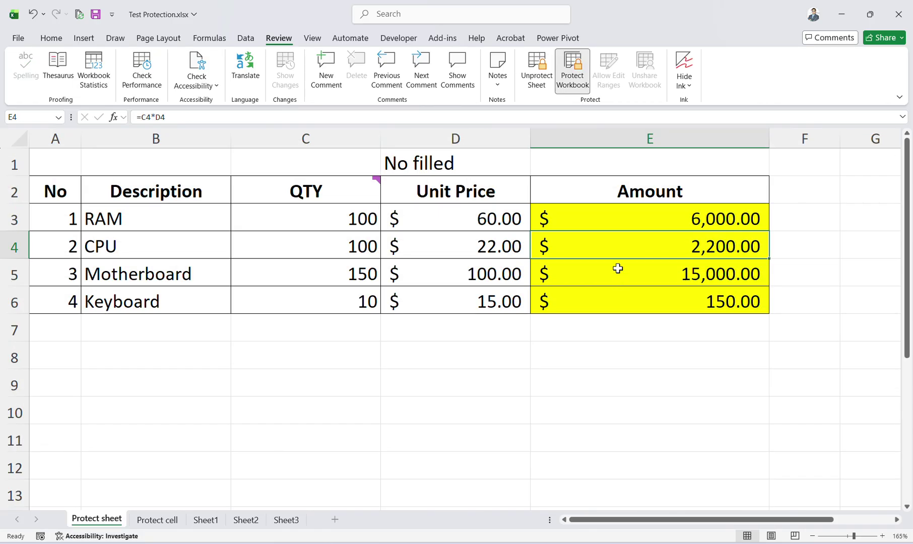
pyautogui.click(625, 208)
pyautogui.hotkey('ctrl', 'c')
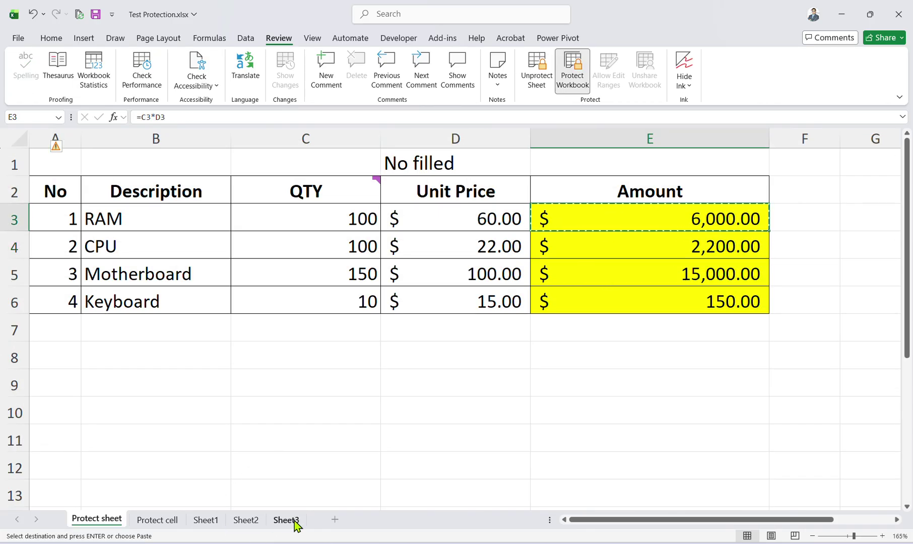
pyautogui.click(286, 520)
pyautogui.click(306, 197)
pyautogui.hotkey('ctrl', 'v')
# Inspect H4's =F4*G4 formula and its empty input cells F4 and G4.
pyautogui.click(271, 118)
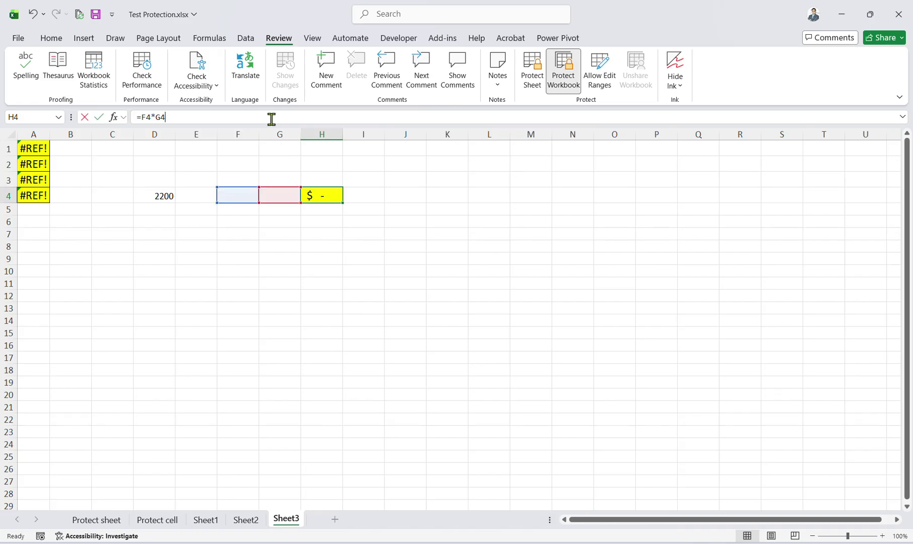
pyautogui.click(406, 471)
pyautogui.click(324, 197)
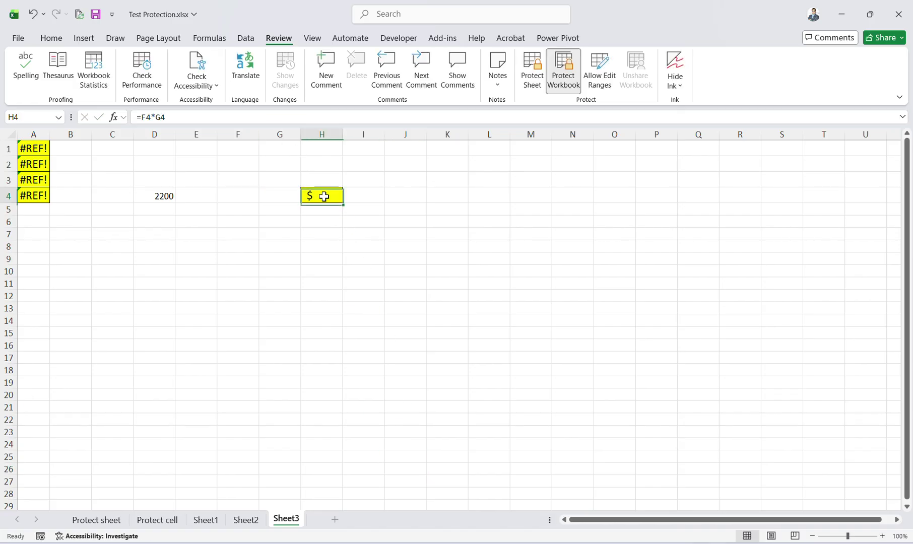
pyautogui.click(187, 119)
pyautogui.click(224, 208)
pyautogui.click(249, 198)
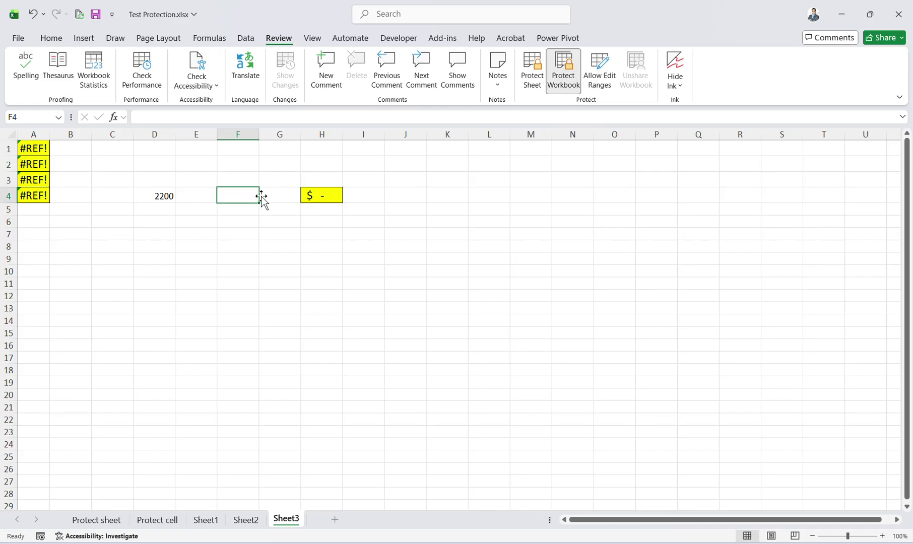
pyautogui.click(265, 194)
pyautogui.click(249, 195)
pyautogui.click(306, 195)
pyautogui.click(250, 194)
pyautogui.click(312, 195)
pyautogui.click(250, 194)
pyautogui.click(316, 197)
pyautogui.click(221, 116)
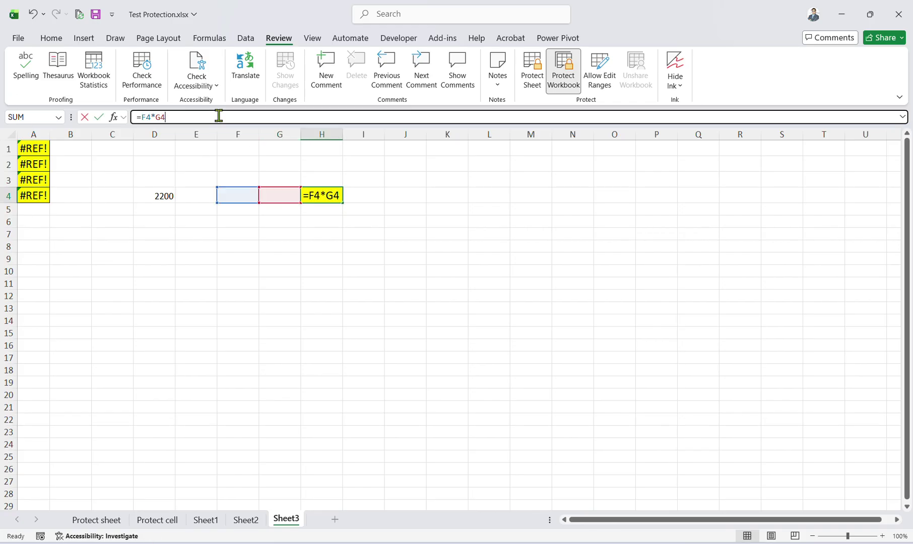
# Edit A1's formula to reference the CPU Amount cell E4 on the Protect cell sheet.
pyautogui.click(46, 148)
pyautogui.click(218, 118)
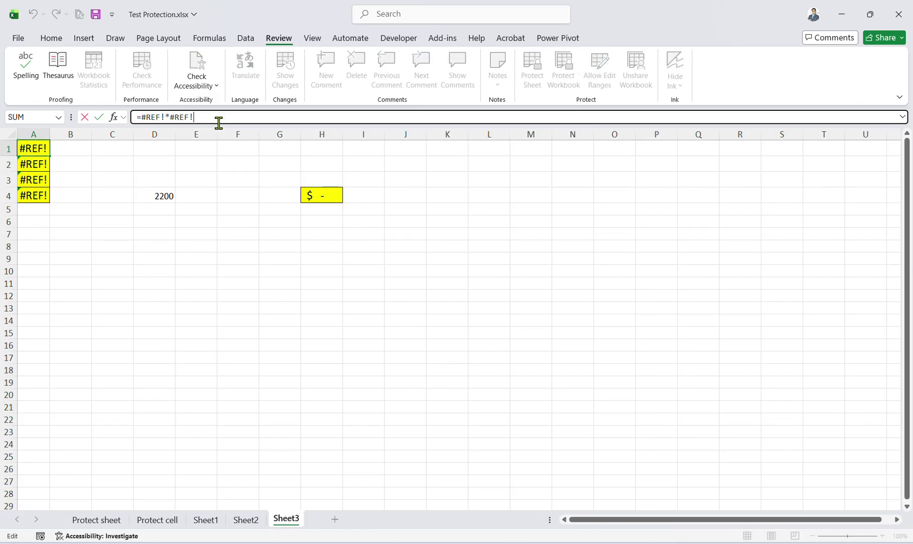
pyautogui.click(121, 520)
pyautogui.click(157, 520)
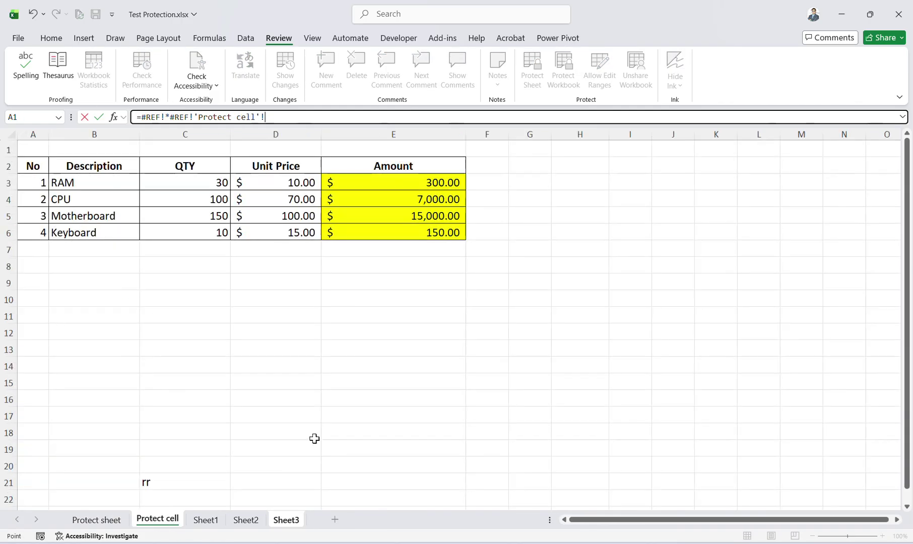
pyautogui.click(373, 196)
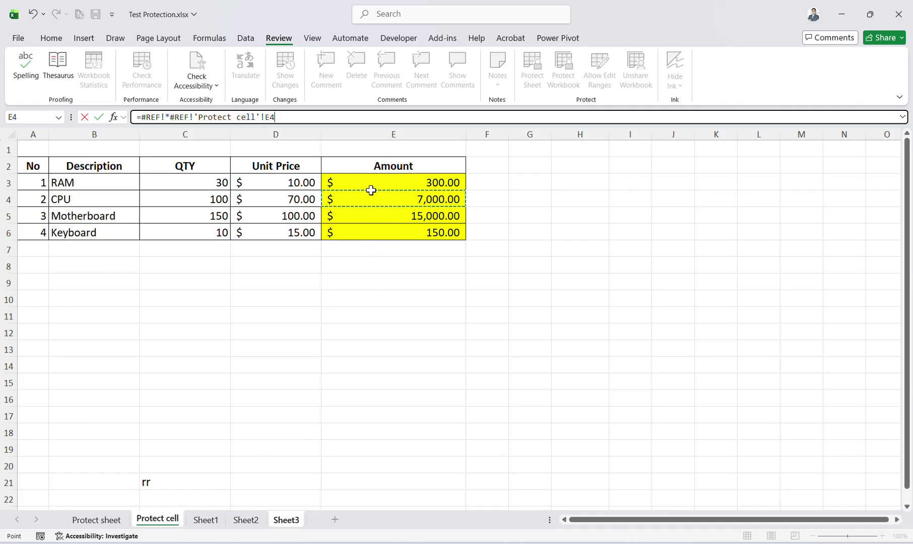
pyautogui.press('Return')
# Delete the =F4*G4 formula from H4, leaving the yellow cell empty.
pyautogui.click(359, 185)
pyautogui.click(325, 195)
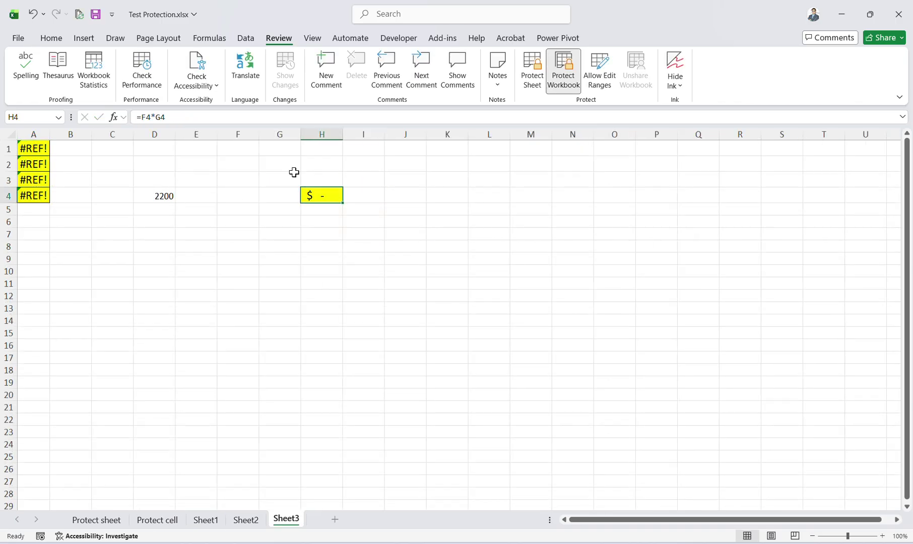
pyautogui.moveTo(218, 119); pyautogui.dragTo(31, 128)
pyautogui.press('Delete')
pyautogui.click(335, 332)
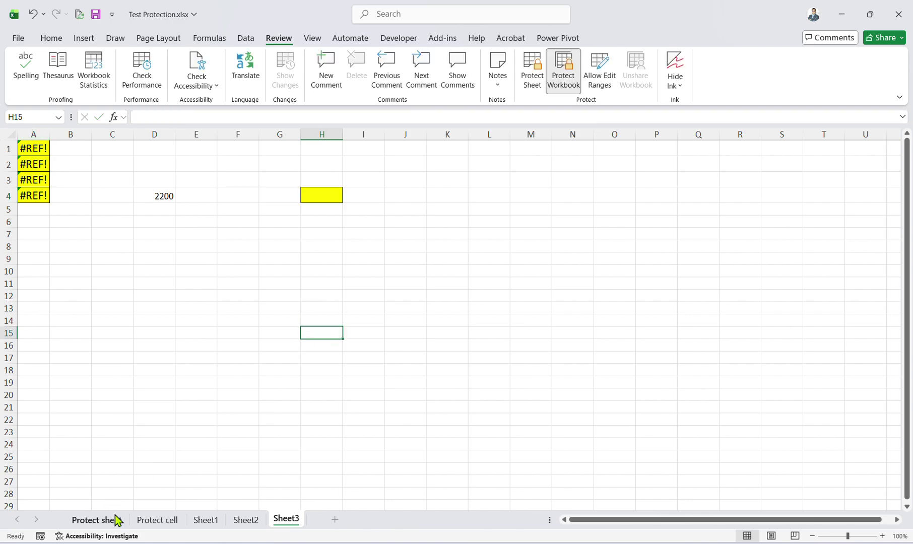
# Enter 'fta' as the CPU quantity in C4 on the Protect sheet.
pyautogui.click(113, 520)
pyautogui.click(317, 247)
pyautogui.press('BackSpace')
pyautogui.press('BackSpace')
pyautogui.press('BackSpace')
pyautogui.write('fta')
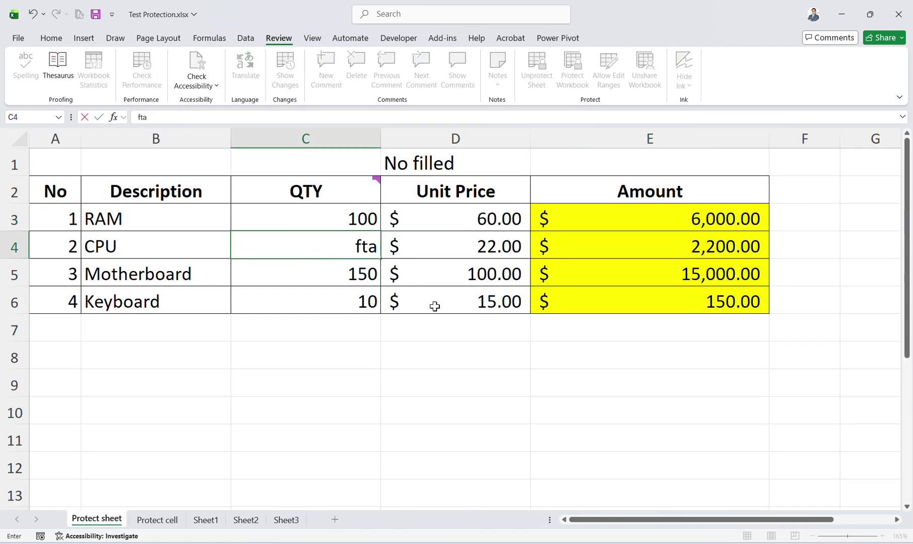
pyautogui.click(463, 372)
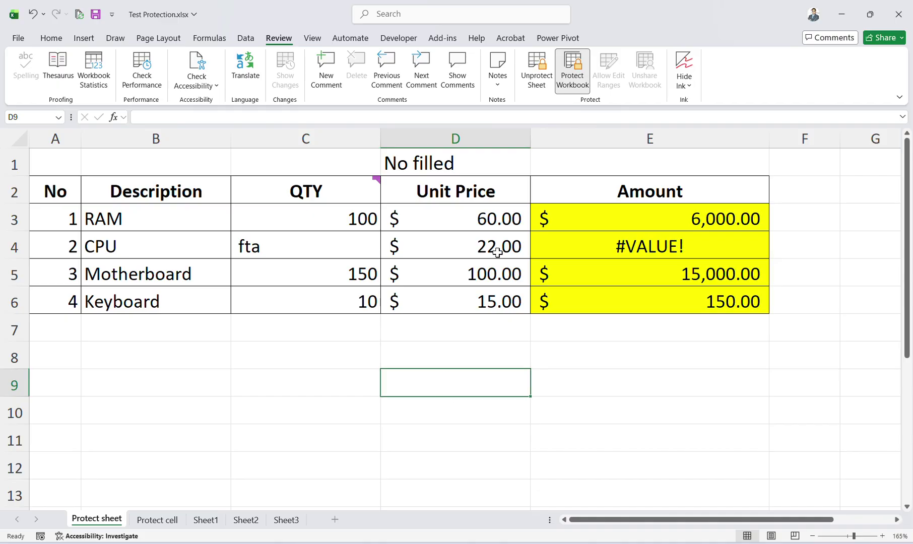
# Unprotect the Protect sheet by entering its password.
pyautogui.hotkey('alt', 'f')
pyautogui.press('Escape')
pyautogui.press('Escape')
pyautogui.click(539, 68)
pyautogui.write('1')
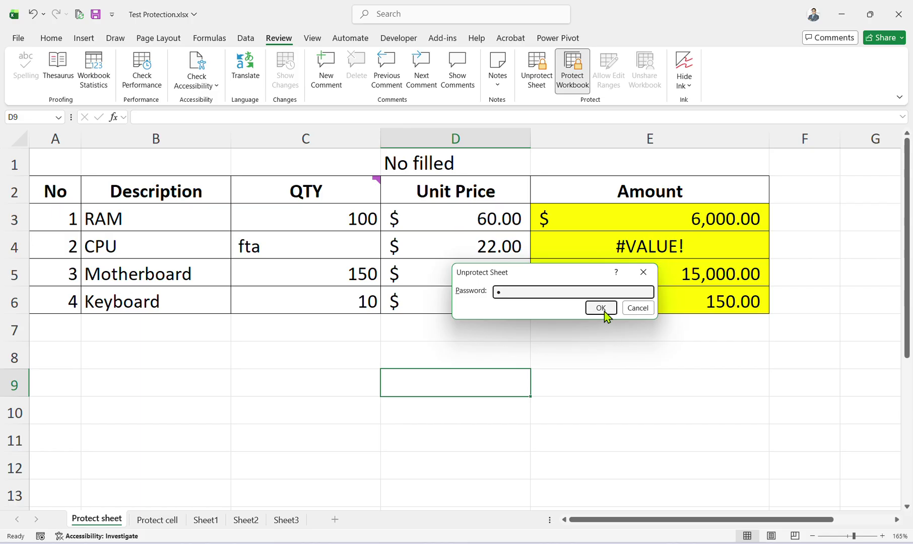
pyautogui.click(602, 309)
# Attempt to unprotect Sheet1 with the same password, which is rejected.
pyautogui.click(156, 519)
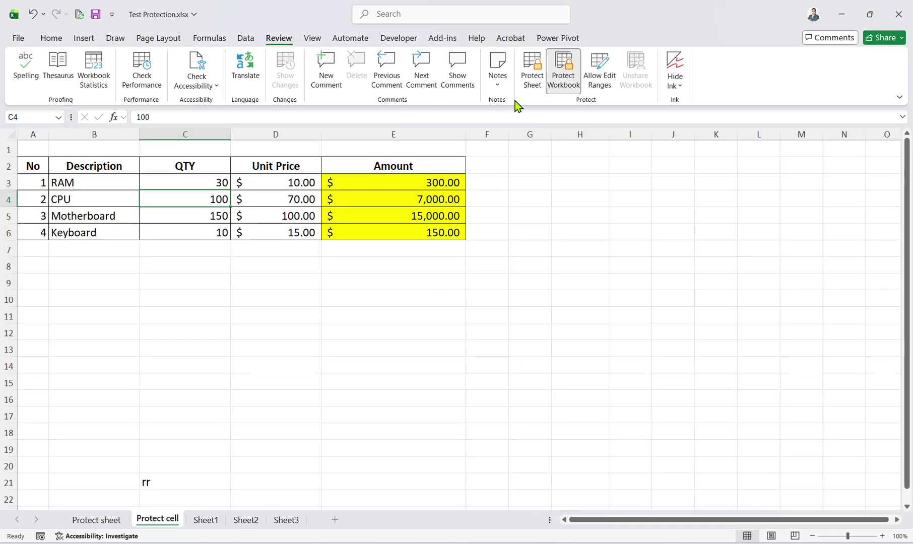
pyautogui.click(206, 519)
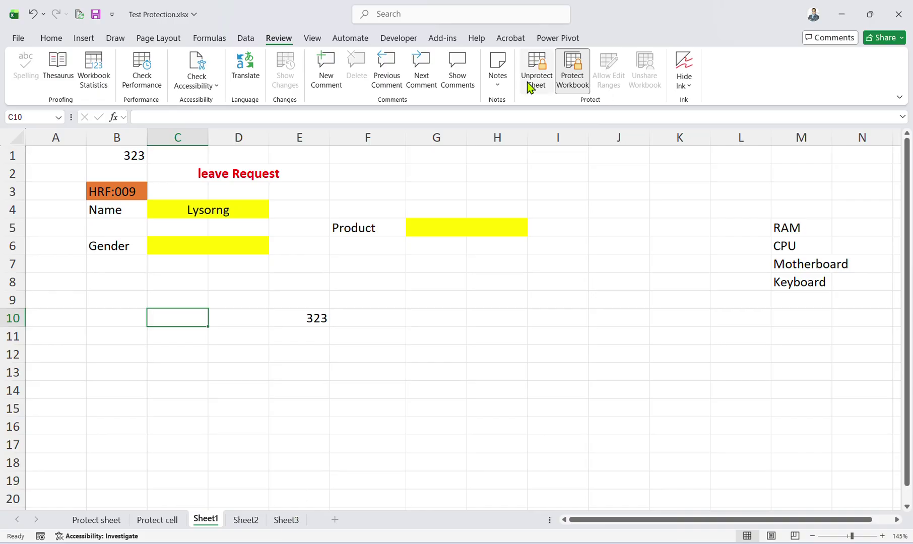
pyautogui.click(537, 71)
pyautogui.write('1')
pyautogui.click(599, 309)
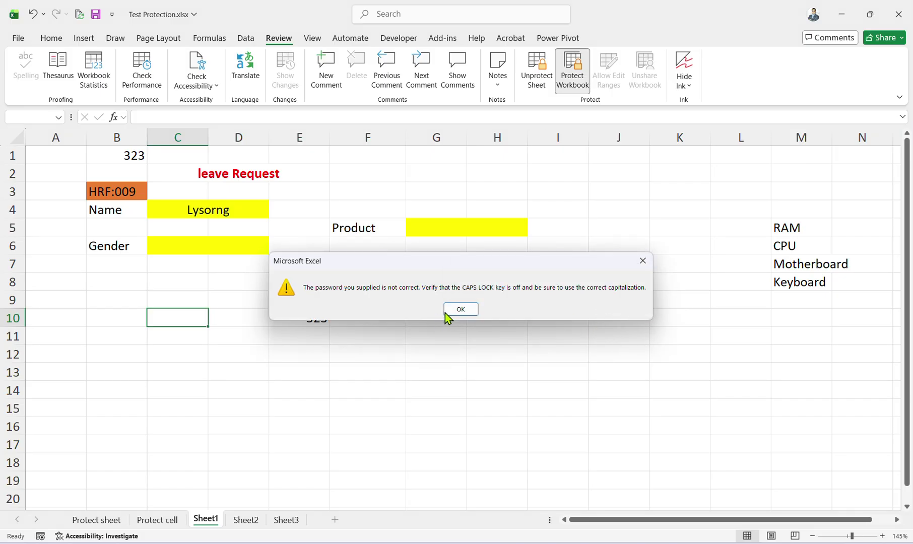
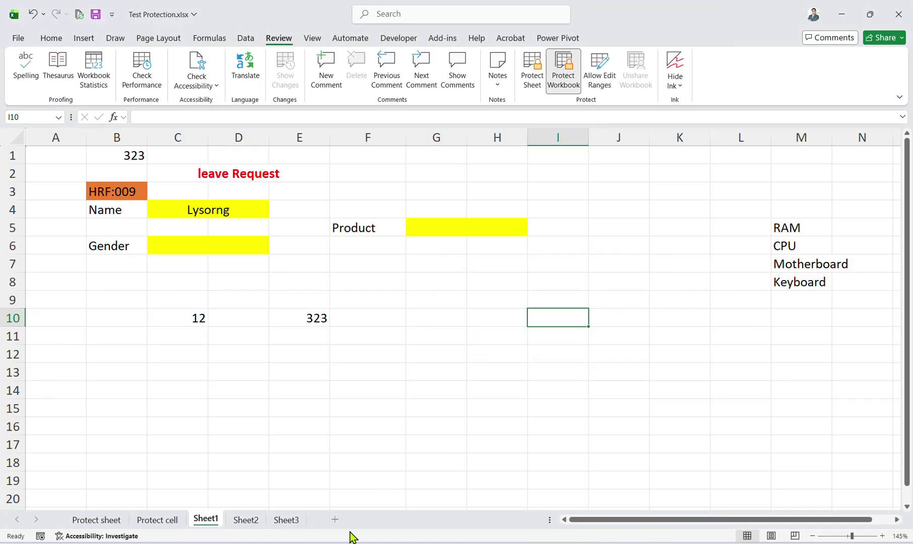
# Show the Explain Claim form on Sheet2 and cancel an attempt to unprotect it.
pyautogui.click(250, 521)
pyautogui.click(280, 523)
pyautogui.click(251, 522)
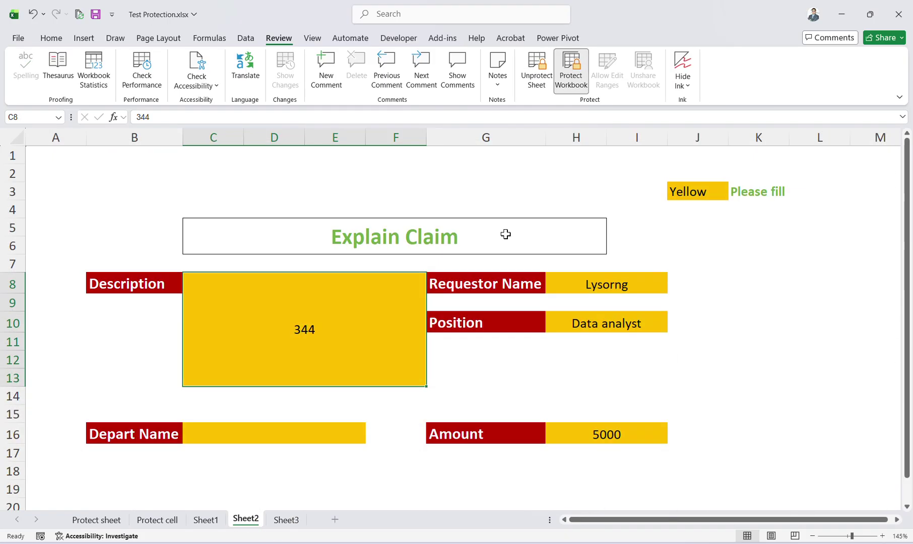
pyautogui.click(534, 78)
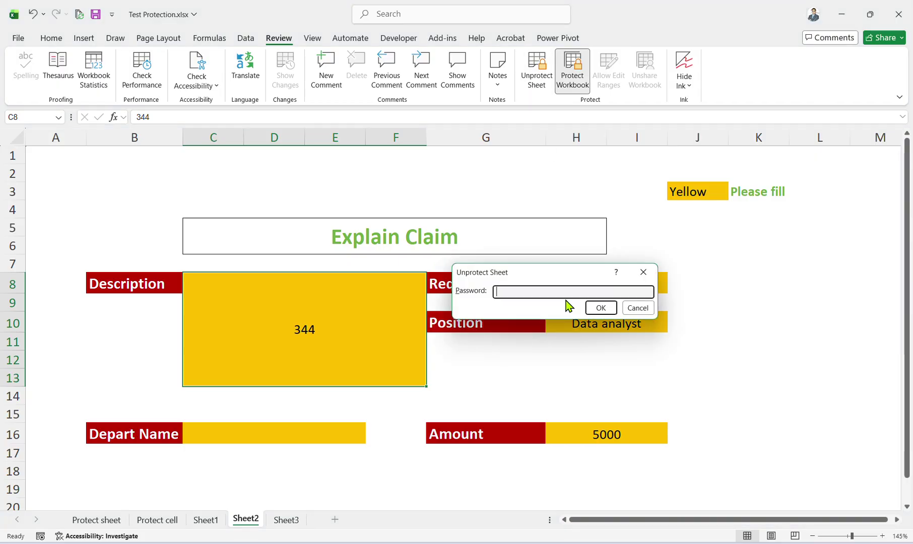
pyautogui.click(637, 309)
# Browse the Home, Insert, Draw and Formulas ribbon tabs, then return to Review.
pyautogui.click(52, 38)
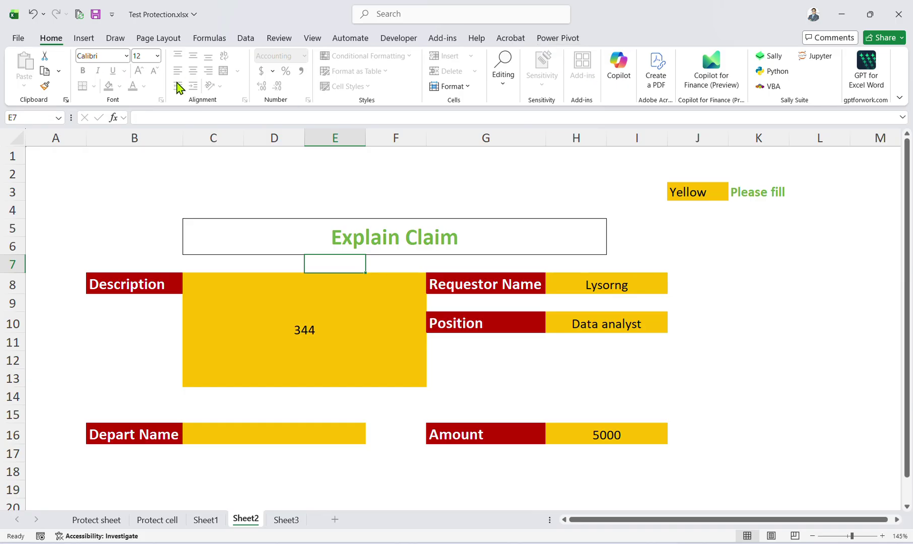
pyautogui.click(83, 38)
pyautogui.click(115, 39)
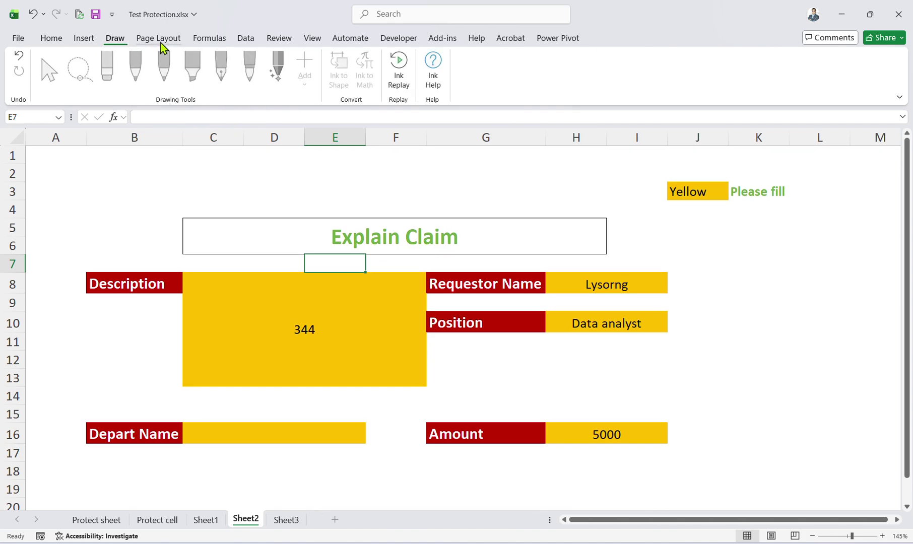
pyautogui.click(209, 38)
pyautogui.click(279, 38)
# Open Excel Options with the Alt, F, T shortcut.
pyautogui.press('alt')
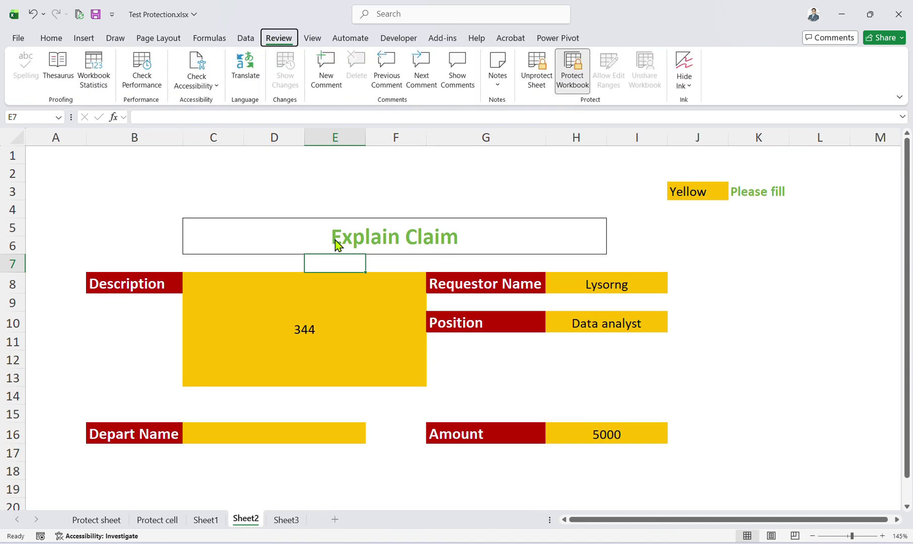
pyautogui.press('f')
pyautogui.press('t')
pyautogui.click(242, 184)
pyautogui.click(234, 152)
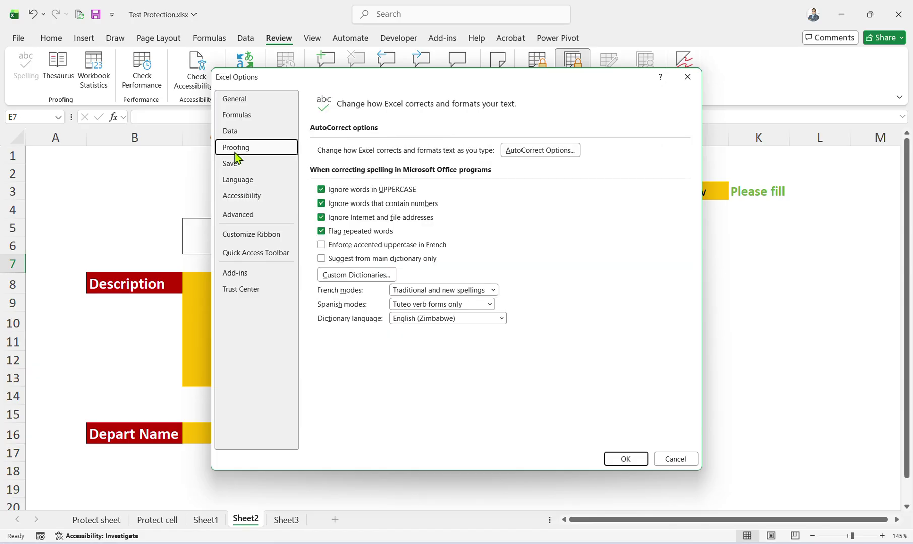
pyautogui.click(226, 129)
pyautogui.click(226, 116)
pyautogui.click(231, 98)
pyautogui.click(242, 148)
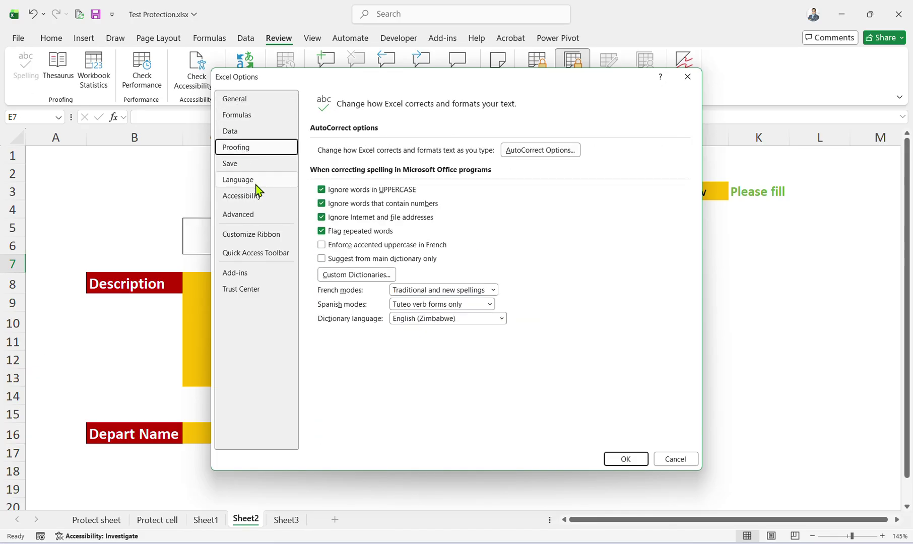
pyautogui.click(255, 195)
pyautogui.click(259, 212)
pyautogui.click(688, 75)
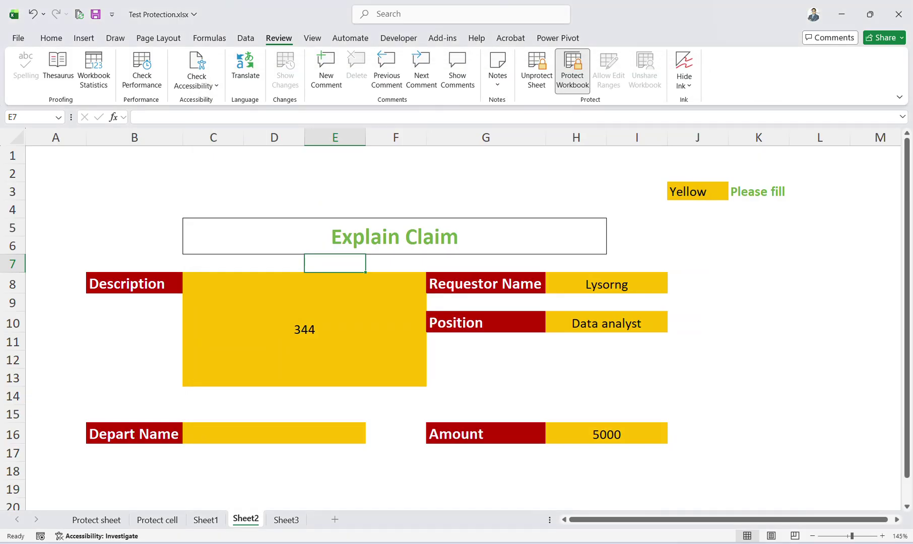
pyautogui.click(351, 282)
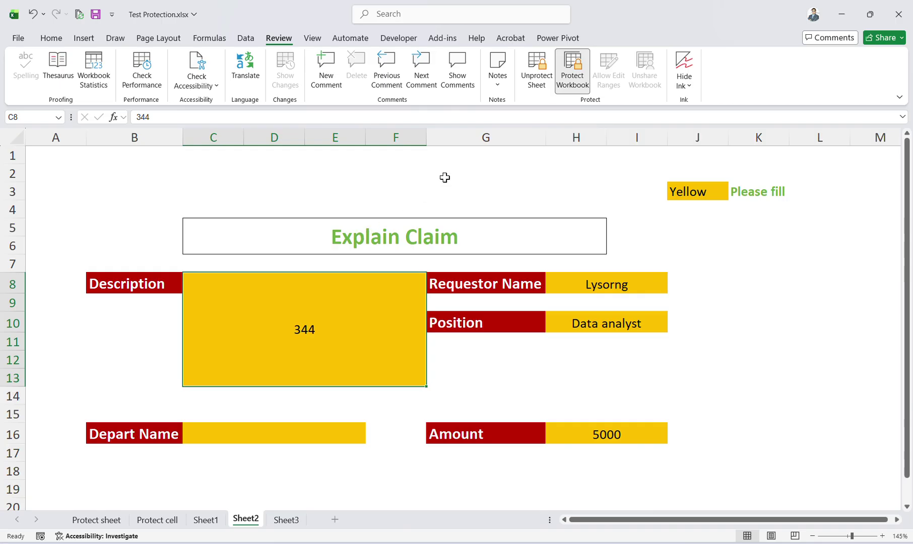
# Unprotect the Explain Claim sheet, then go to the Protect sheet table.
pyautogui.click(535, 79)
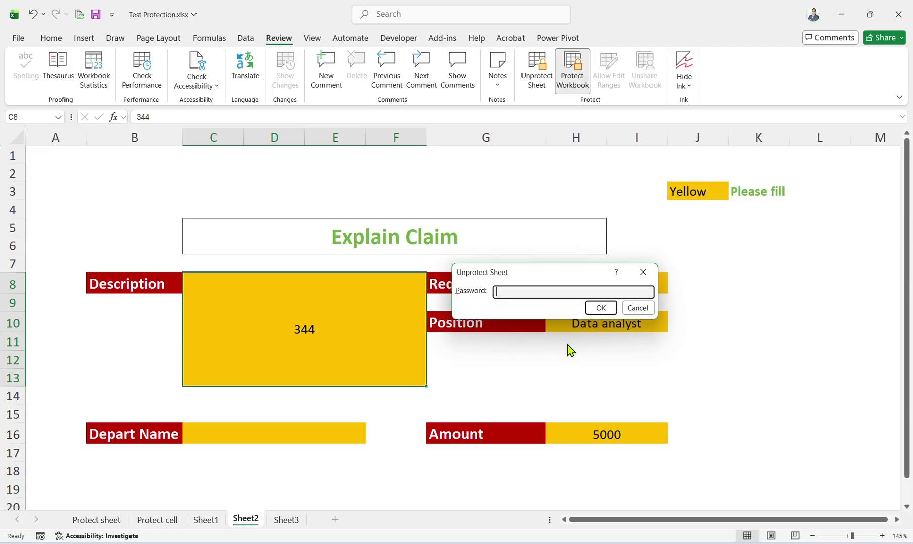
pyautogui.click(598, 310)
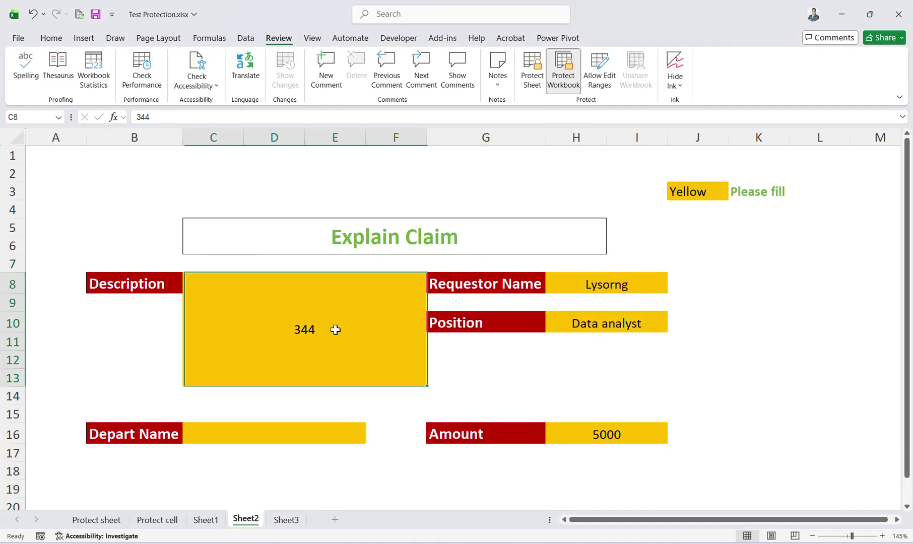
pyautogui.click(106, 520)
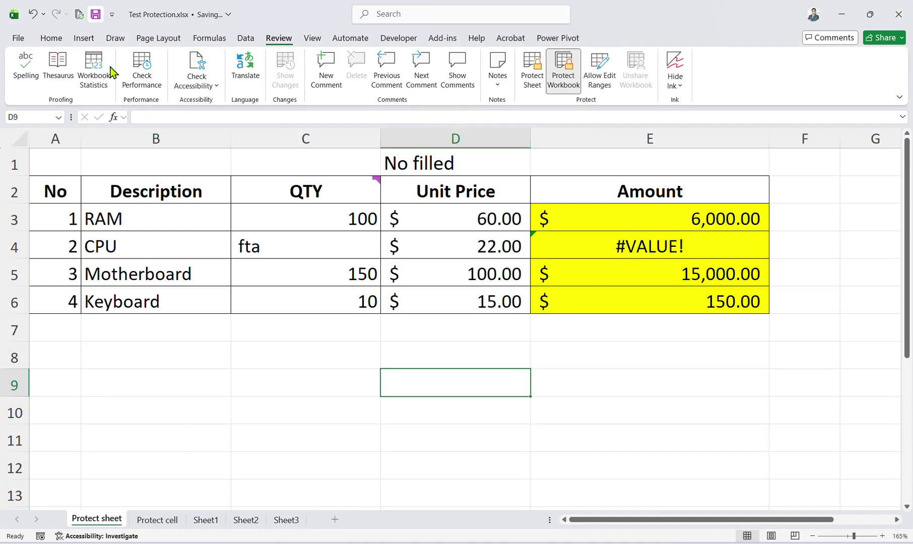
pyautogui.click(350, 418)
# Browse the Protect cell, Sheet1, Sheet2 and Sheet3 tabs, inspecting Sheet3's cells D4 (2200) to H4.
pyautogui.click(157, 519)
pyautogui.click(206, 520)
pyautogui.click(246, 520)
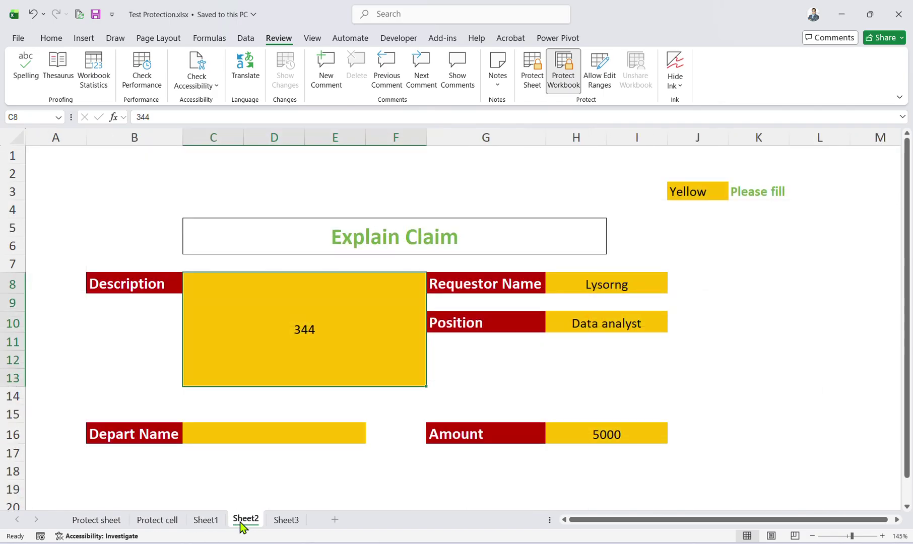
pyautogui.click(286, 520)
pyautogui.moveTo(320, 196); pyautogui.dragTo(322, 204)
pyautogui.click(194, 193)
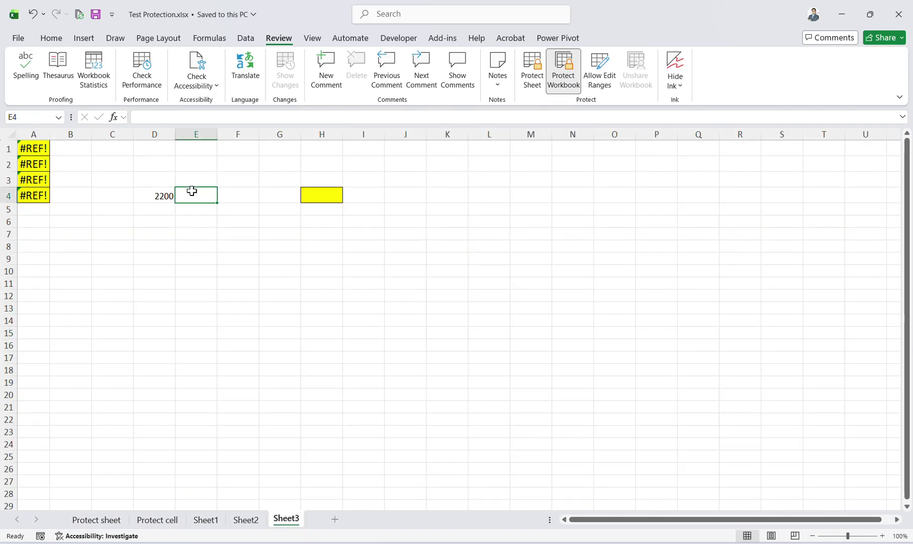
pyautogui.click(153, 195)
pyautogui.click(286, 195)
pyautogui.click(320, 195)
pyautogui.click(154, 194)
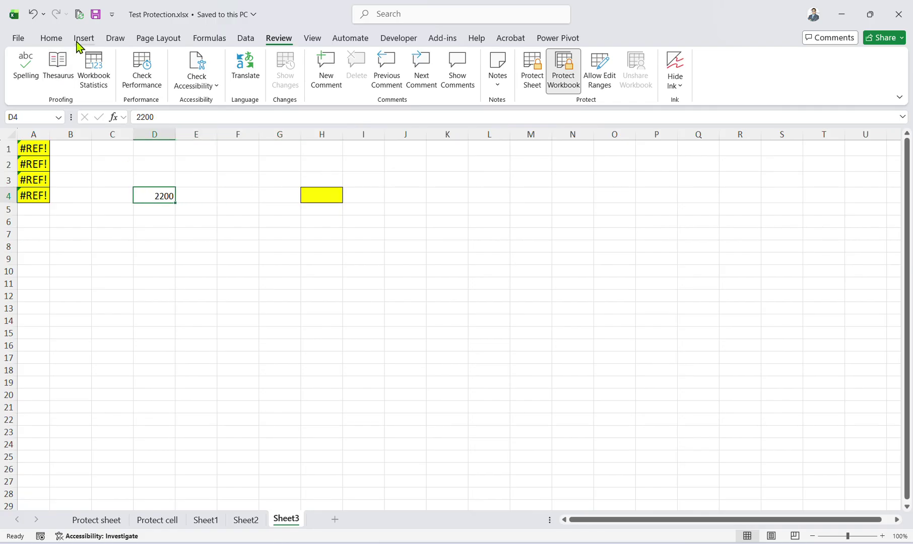
# Return to the Protect sheet, select C4 containing fta, and open the File backstage.
pyautogui.click(114, 519)
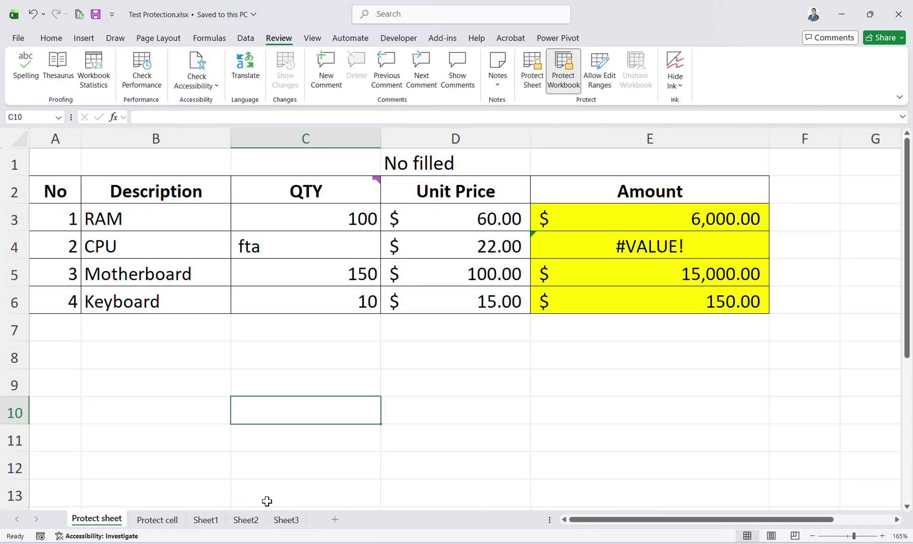
pyautogui.click(300, 339)
pyautogui.click(290, 253)
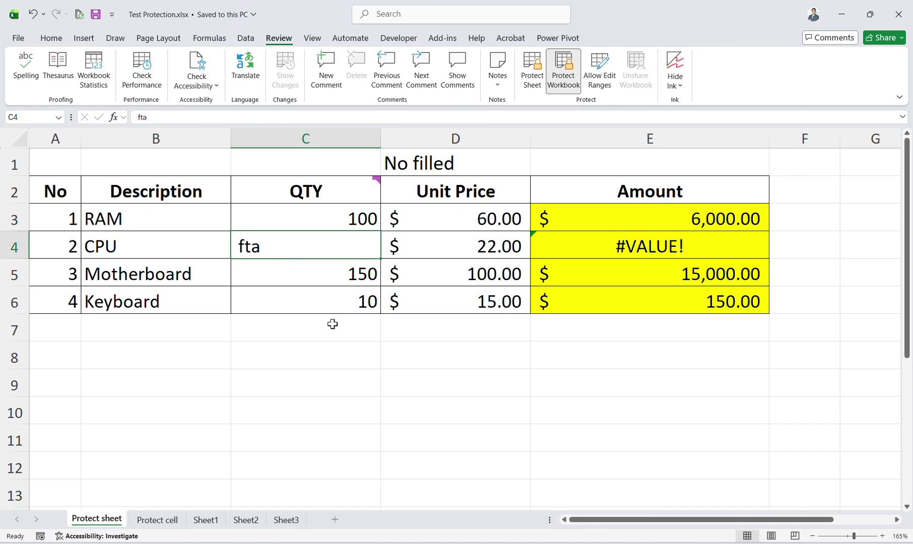
pyautogui.hotkey('alt', 'f')
# On the Advanced options page, toggle the cut, copy and paste checkboxes.
pyautogui.press('t')
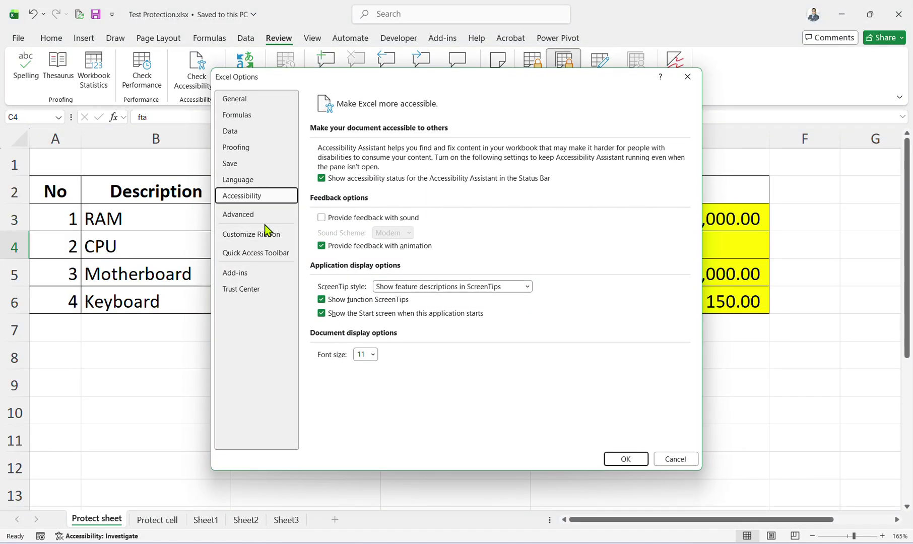
pyautogui.click(259, 216)
pyautogui.scroll(-8, 365, 248)
pyautogui.scroll(3, 363, 246)
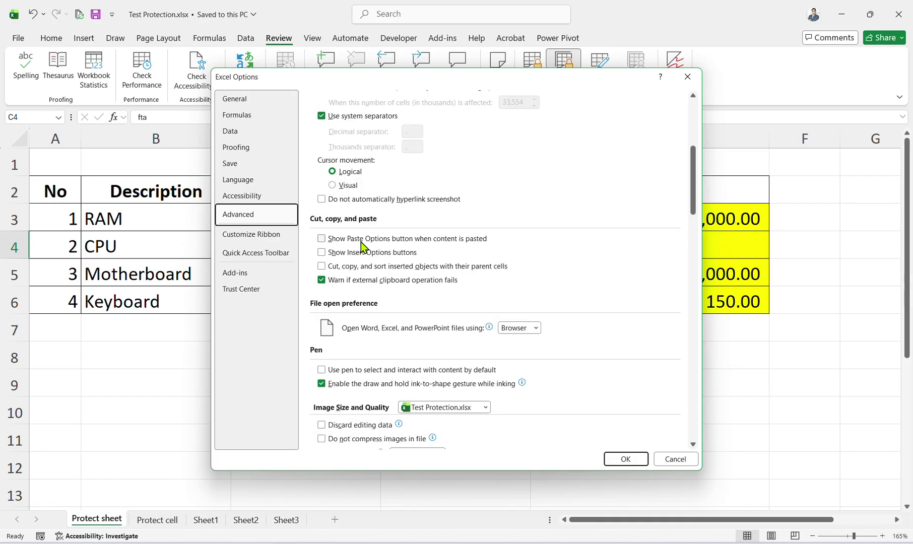
pyautogui.click(337, 267)
pyautogui.click(335, 254)
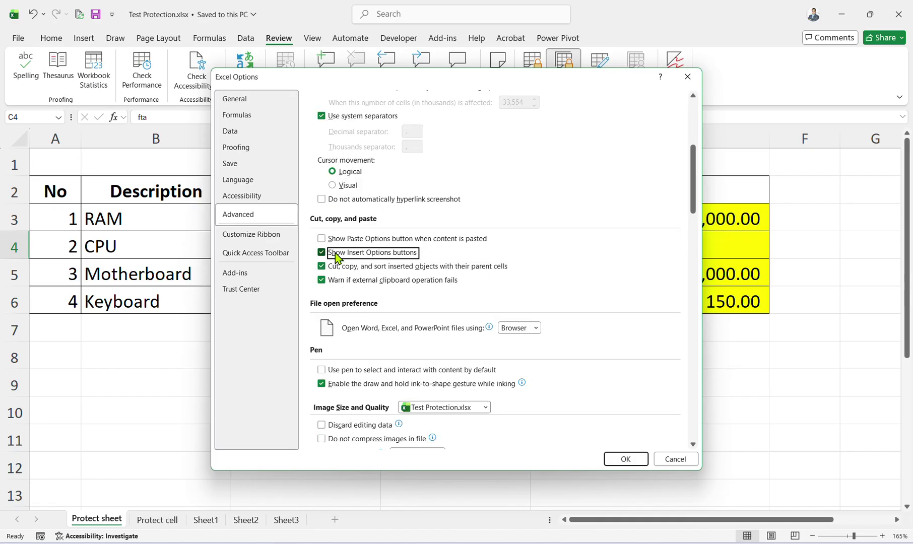
pyautogui.click(336, 239)
pyautogui.click(343, 281)
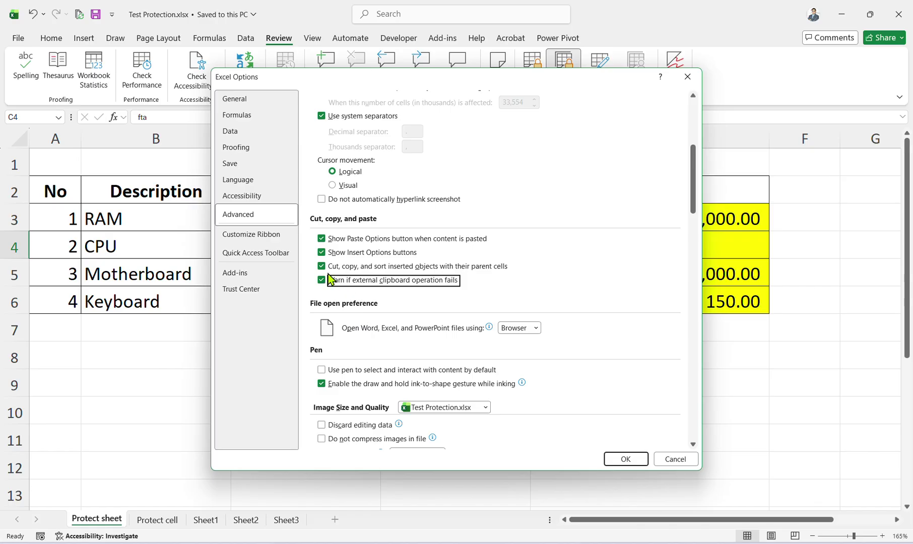
# Look through the Formulas, Data and Accessibility option pages, then return to Advanced.
pyautogui.click(243, 115)
pyautogui.click(245, 130)
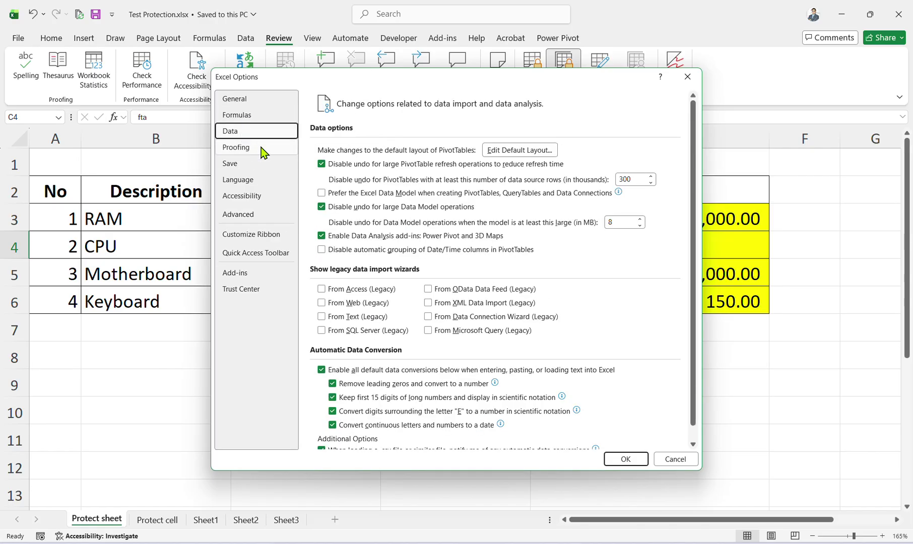
pyautogui.scroll(-2, 348, 332)
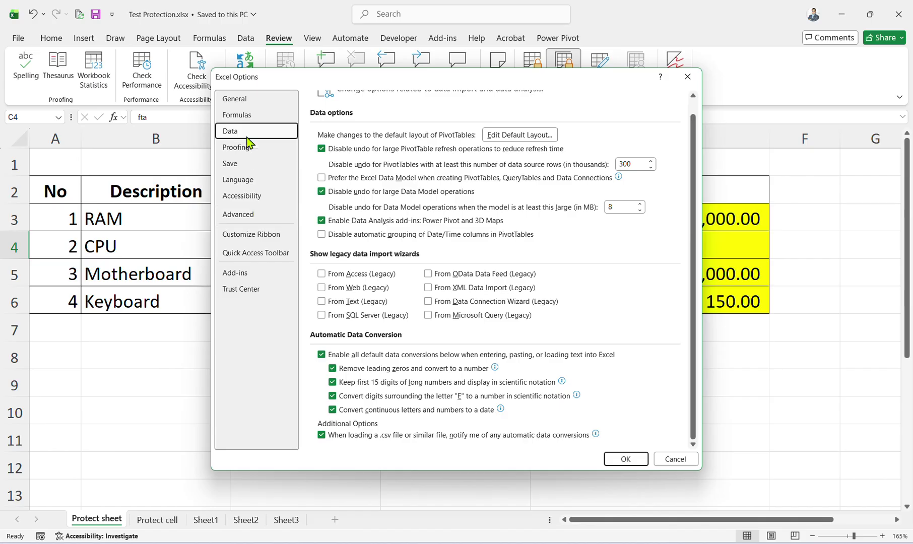
pyautogui.click(239, 116)
pyautogui.scroll(-3, 413, 272)
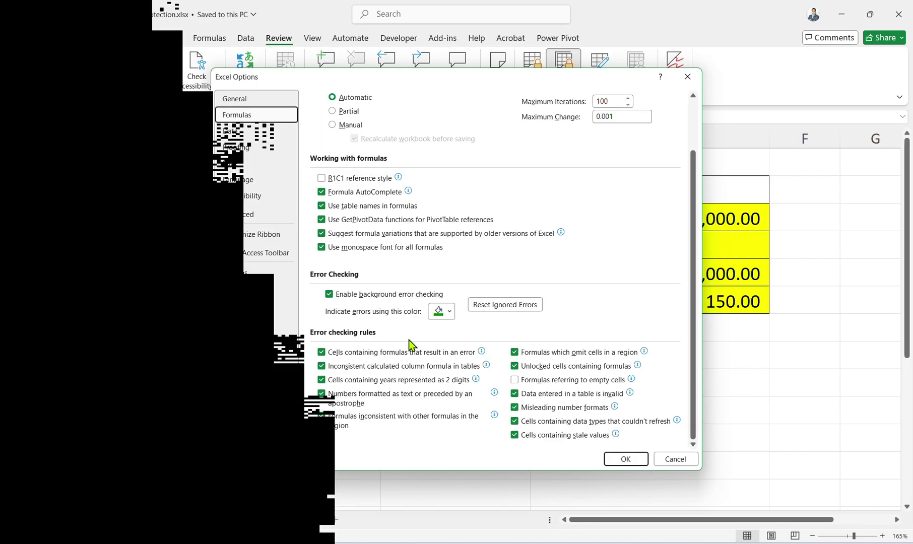
pyautogui.click(255, 133)
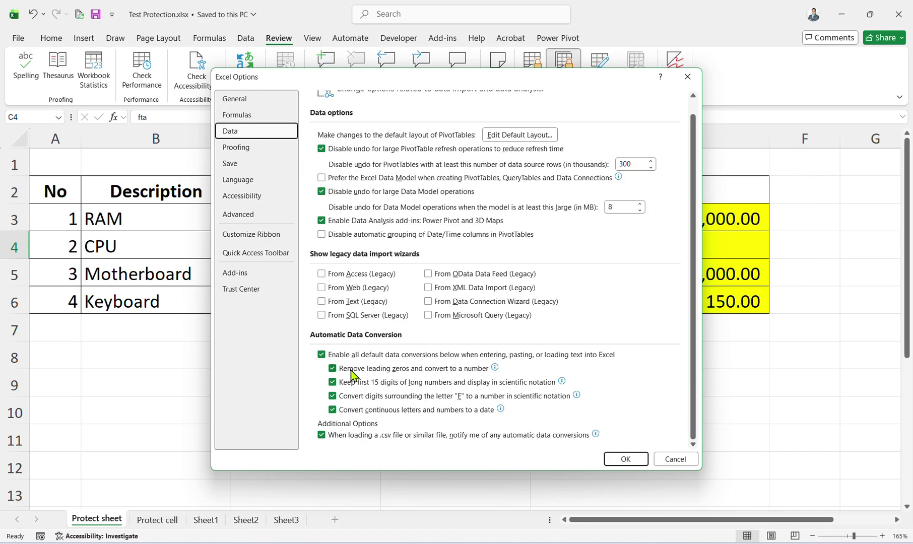
pyautogui.click(249, 196)
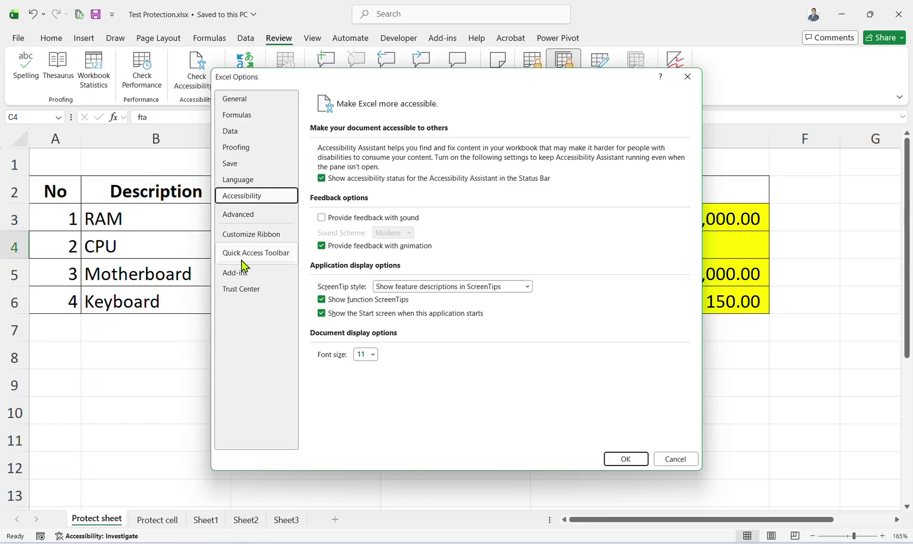
pyautogui.click(242, 215)
pyautogui.scroll(-4, 464, 263)
pyautogui.scroll(1, 403, 286)
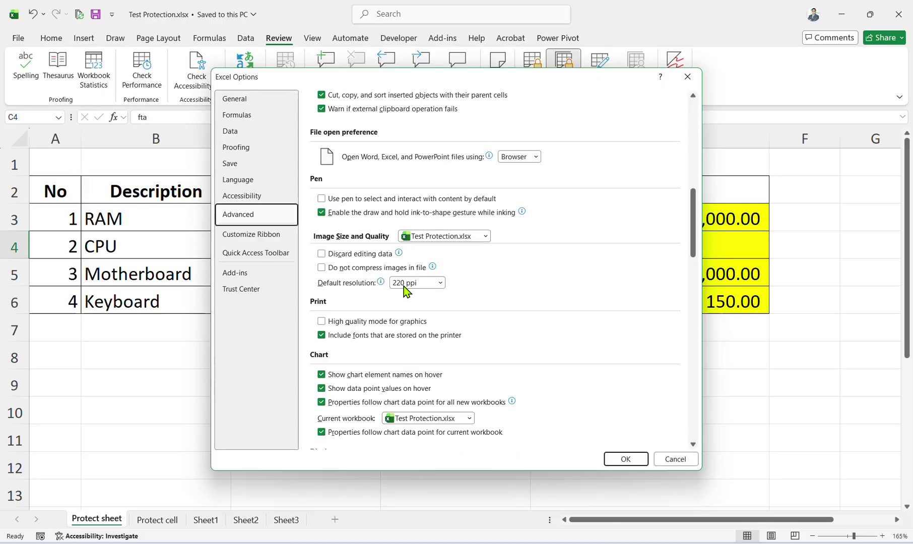
pyautogui.scroll(-10, 341, 258)
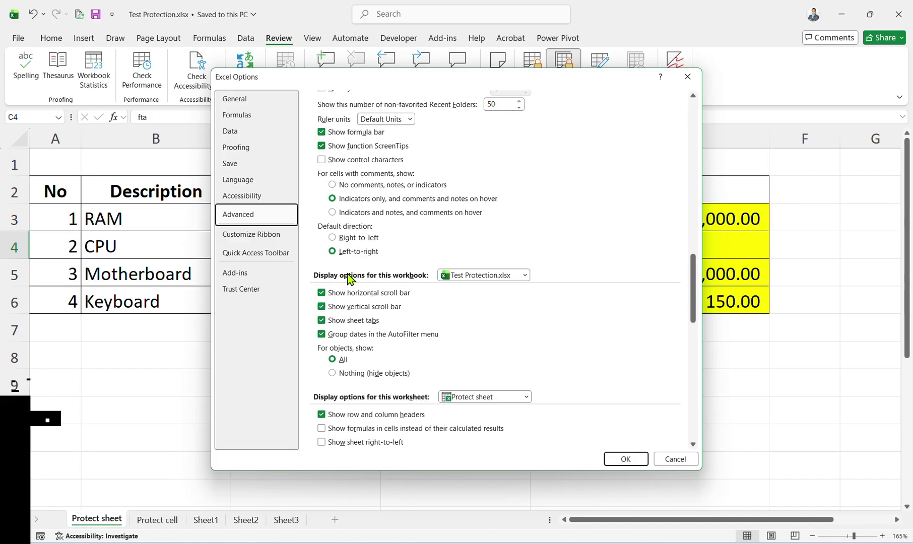
pyautogui.scroll(12, 351, 280)
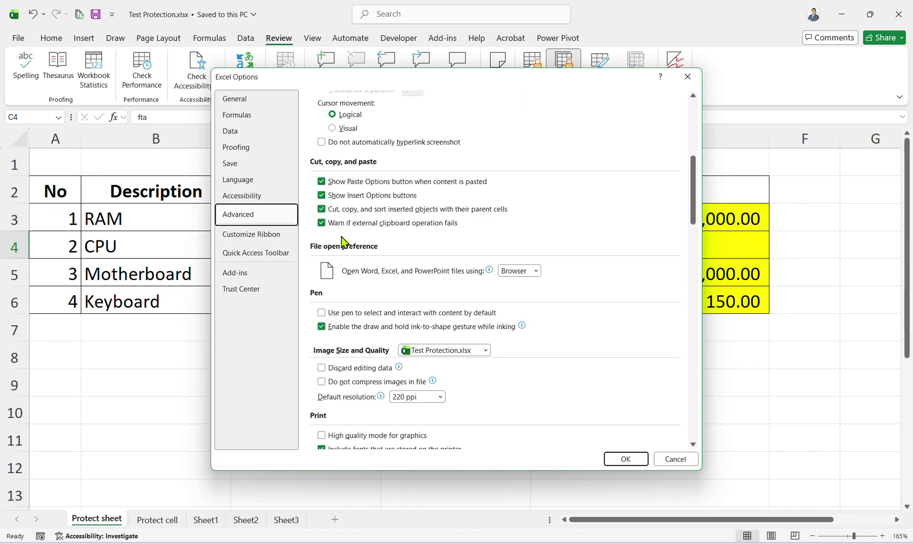
# Turn off 'Show Paste Options button' and 'Cut, copy, and sort inserted objects with their parent cells'.
pyautogui.click(354, 184)
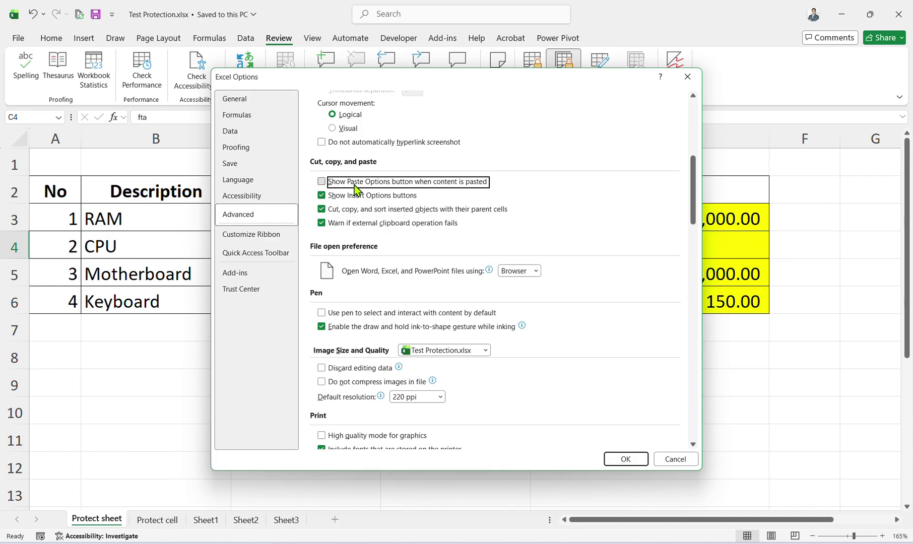
pyautogui.click(355, 212)
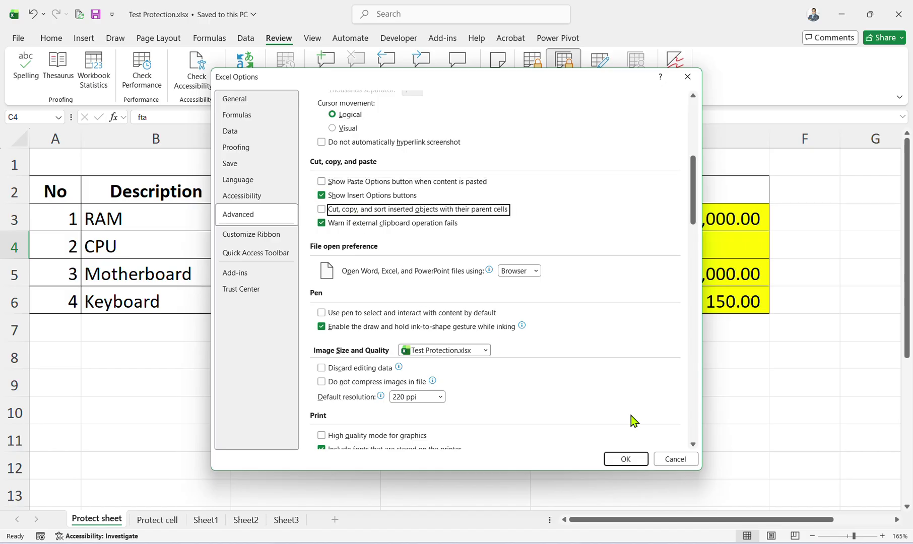
pyautogui.click(626, 459)
pyautogui.click(648, 285)
pyautogui.hotkey('ctrl', 'c')
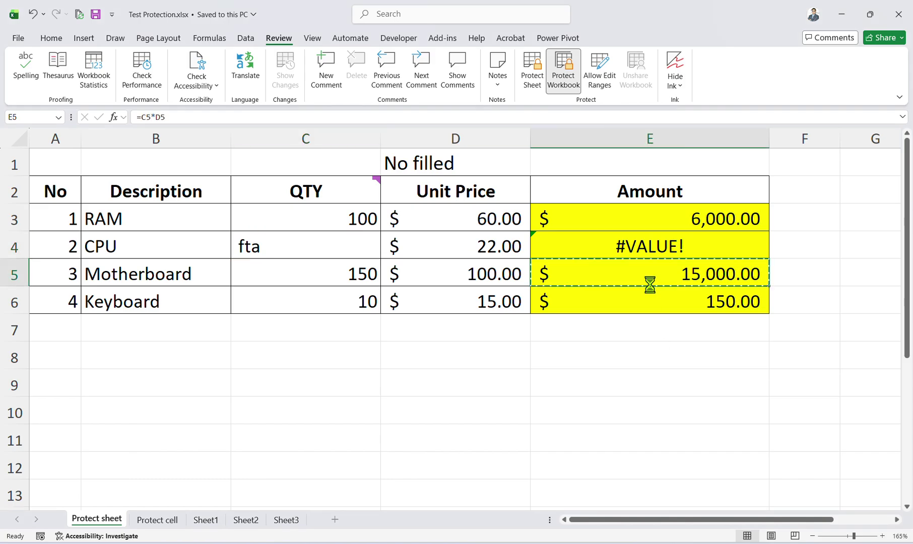
pyautogui.click(650, 333)
pyautogui.hotkey('ctrl', 'v')
pyautogui.click(648, 303)
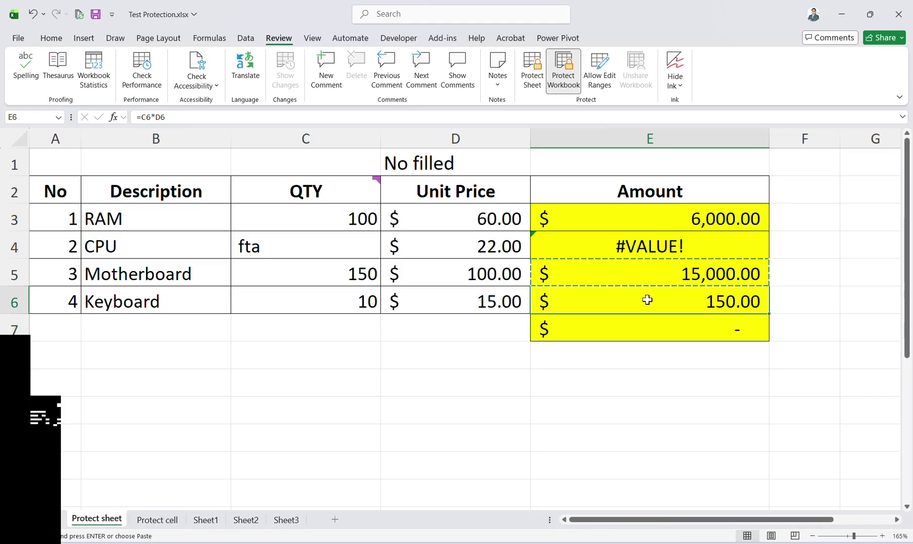
pyautogui.hotkey('ctrl', 'c')
pyautogui.click(647, 383)
pyautogui.hotkey('ctrl', 'v')
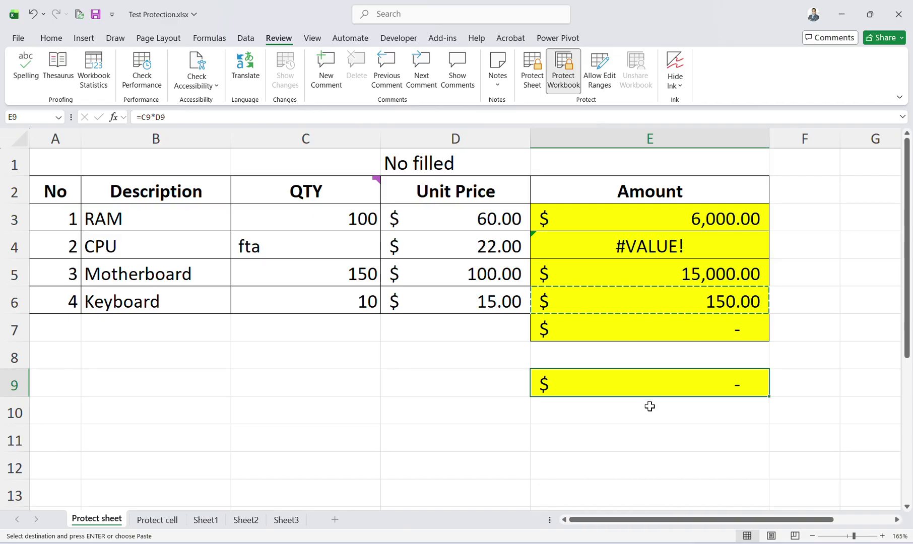
pyautogui.hotkey('ctrl', 'z')
pyautogui.hotkey('ctrl', 'z')
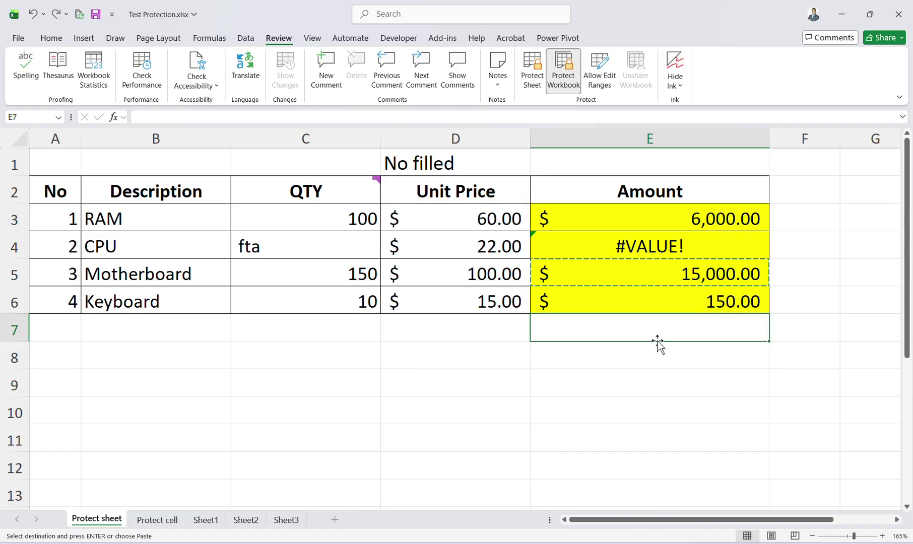
pyautogui.click(653, 310)
pyautogui.click(645, 279)
pyautogui.press('Escape')
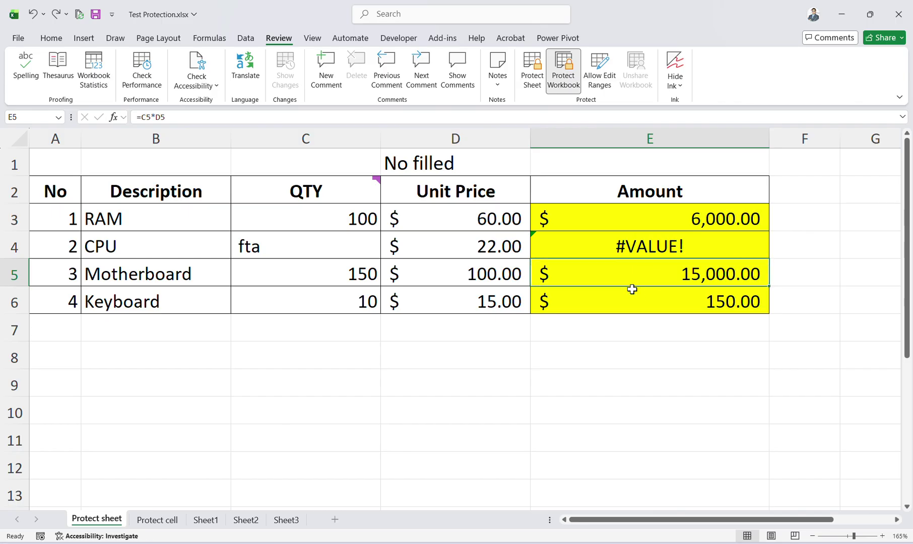
pyautogui.hotkey('ctrl', '1')
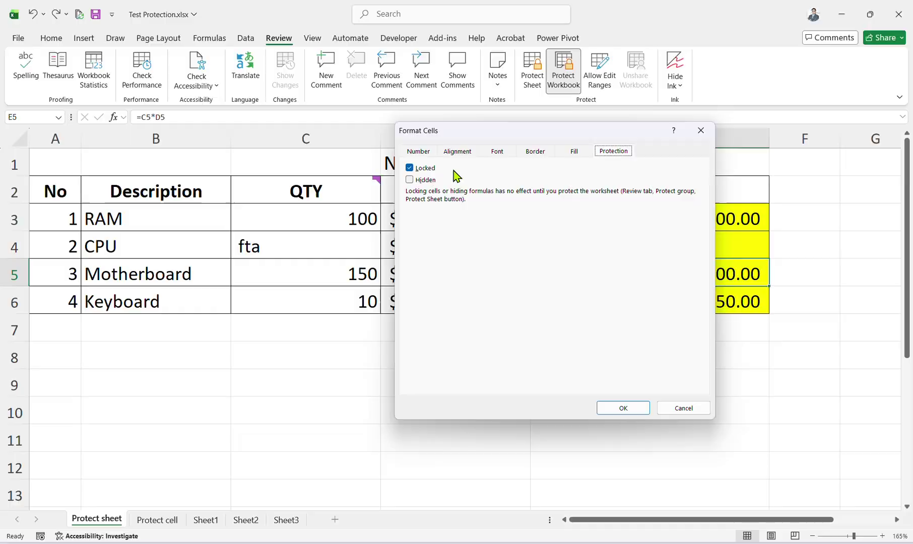
pyautogui.click(623, 405)
pyautogui.click(647, 247)
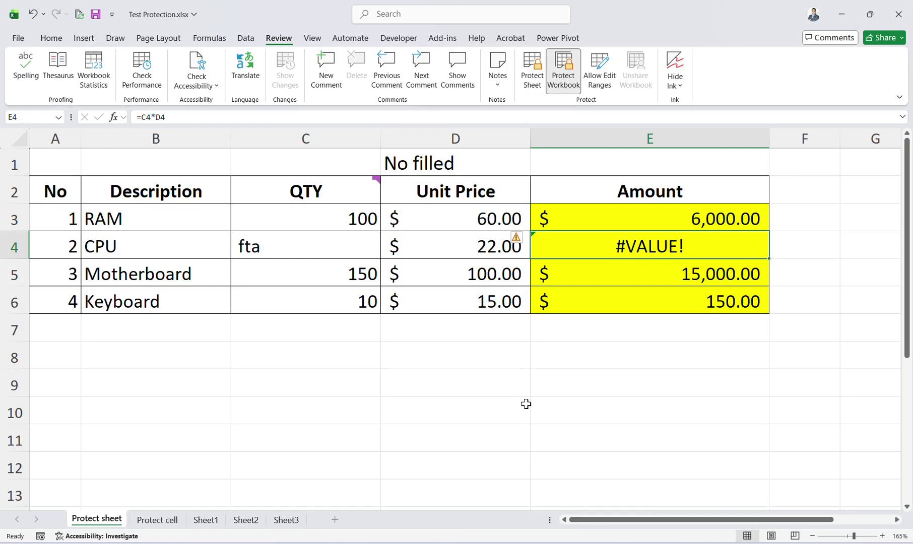
pyautogui.click(560, 318)
pyautogui.click(577, 262)
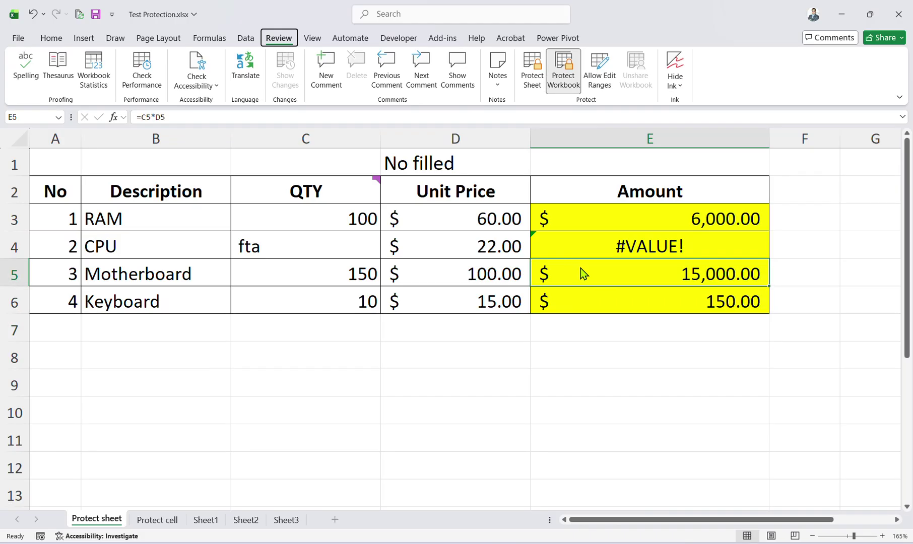
# Open Excel Options and close it unchanged, then select E4 and F15 on Sheet1.
pyautogui.hotkey('alt', 'f')
pyautogui.press('t')
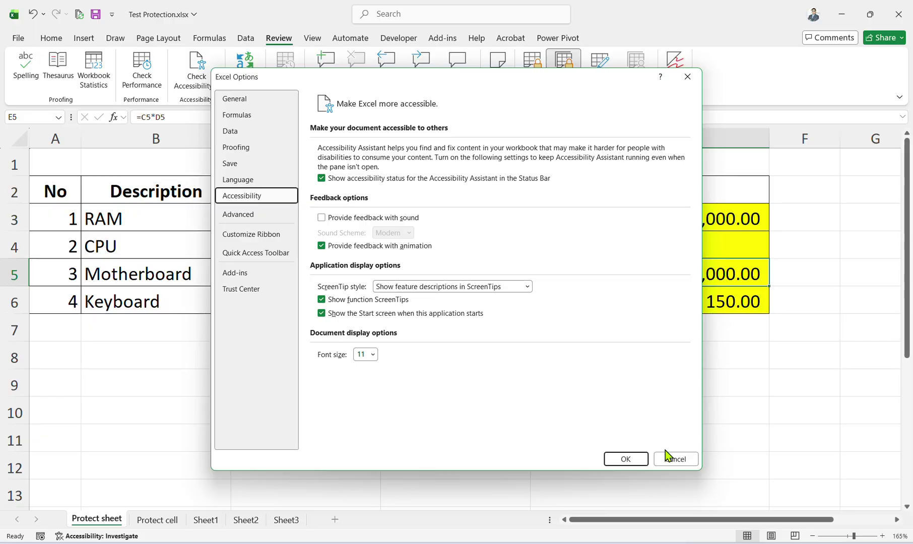
pyautogui.click(667, 454)
pyautogui.click(632, 245)
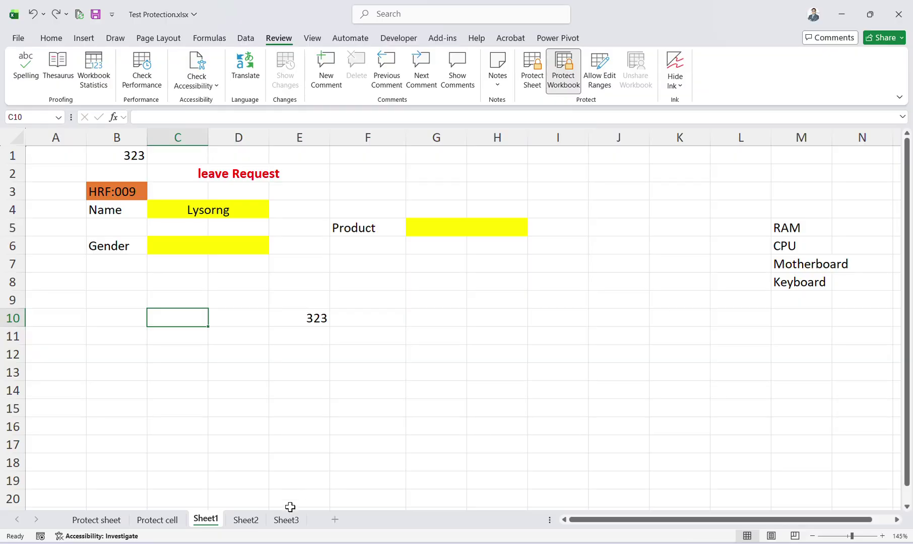
pyautogui.click(376, 414)
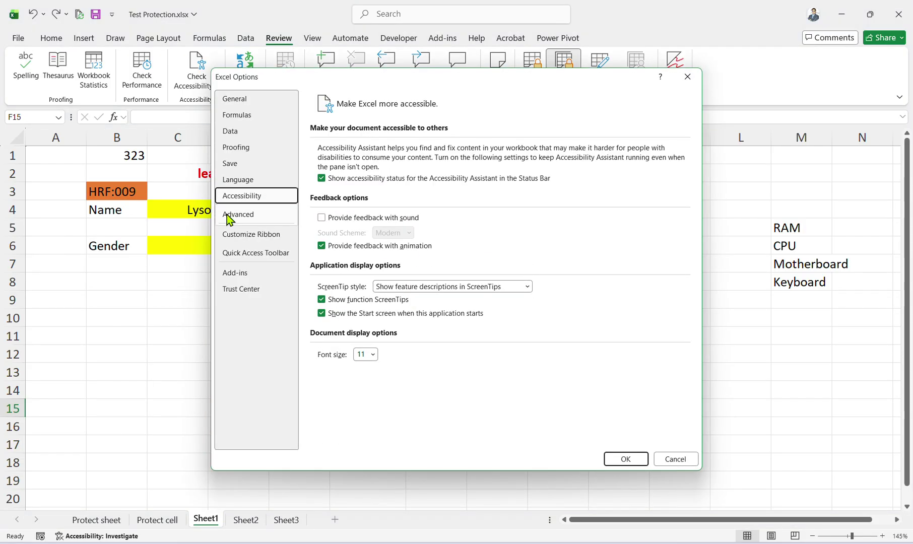
# Re-enable the Paste Options button and cutting, copying and sorting objects with parent cells.
pyautogui.press('Down')
pyautogui.scroll(-10, 398, 244)
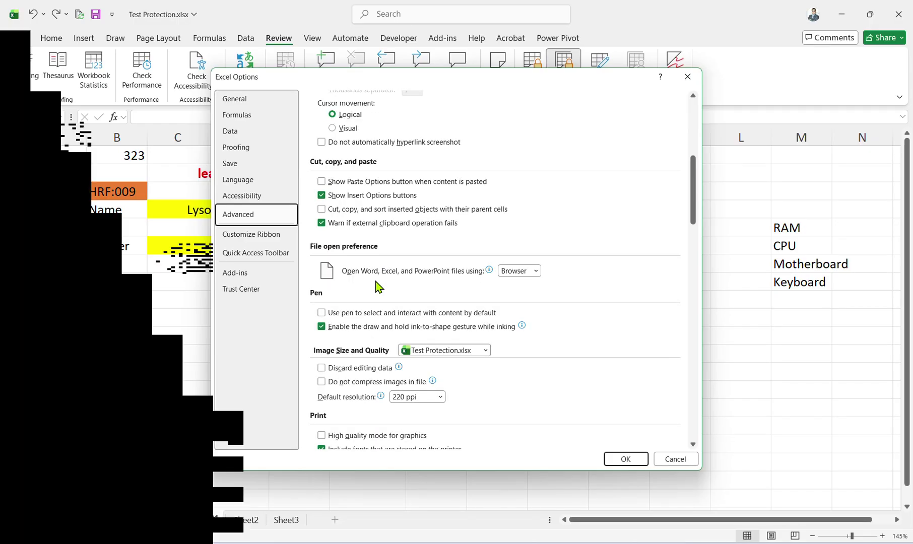
pyautogui.scroll(1, 368, 292)
pyautogui.click(327, 267)
pyautogui.press('Up')
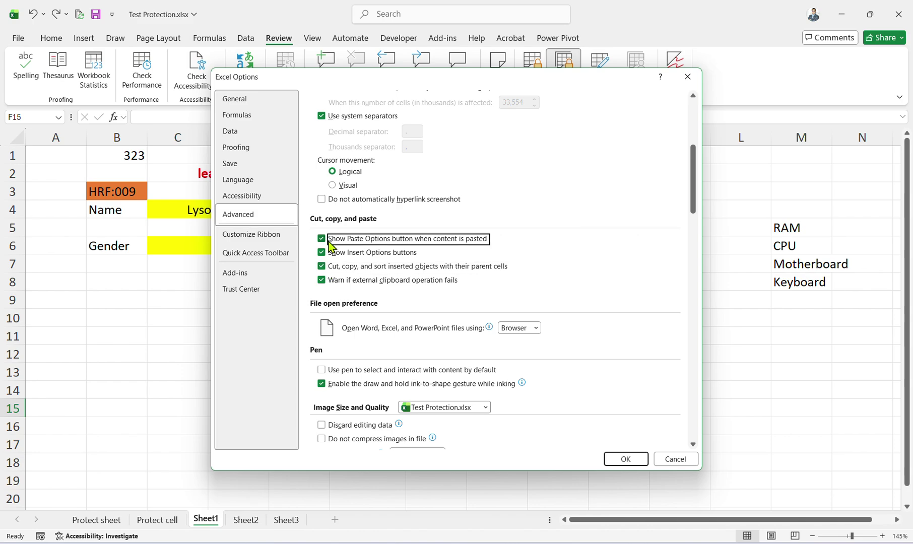
pyautogui.scroll(6, 326, 272)
pyautogui.scroll(-15, 326, 274)
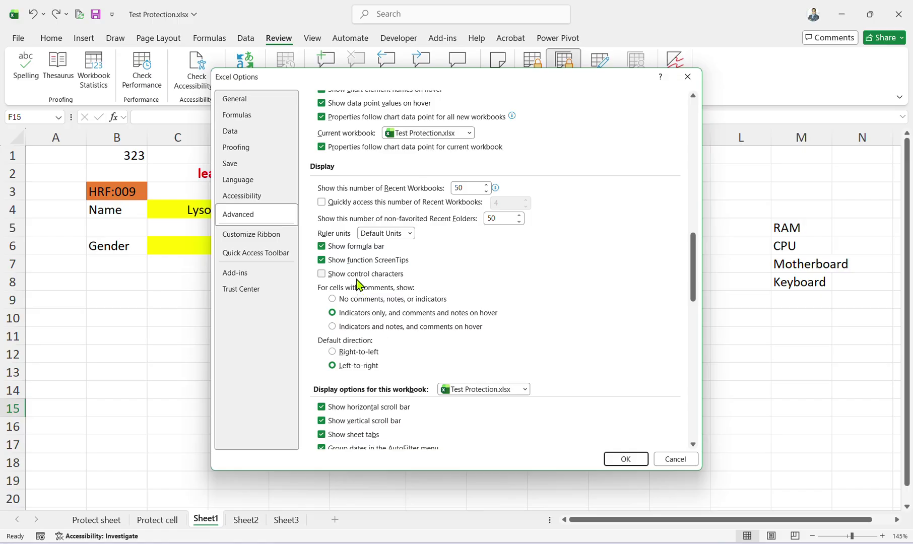
pyautogui.scroll(-5, 358, 285)
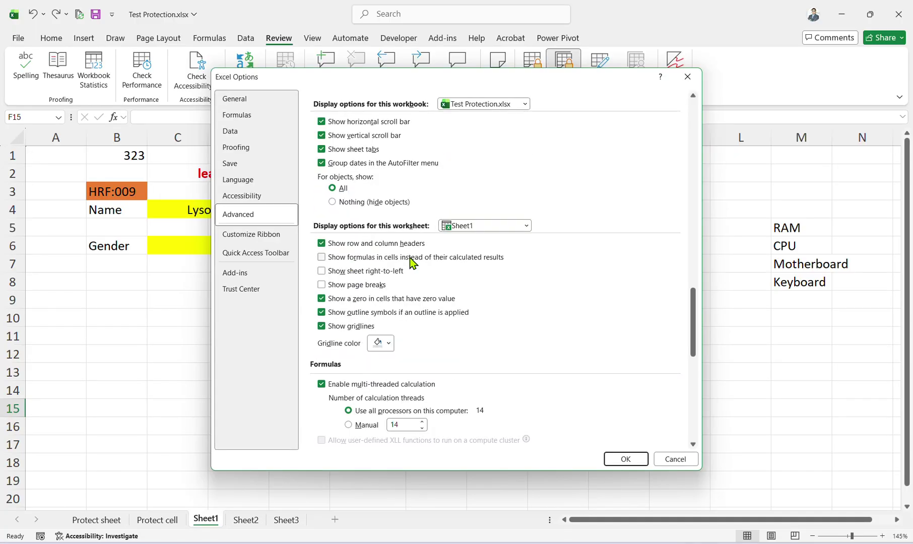
pyautogui.scroll(-5, 363, 284)
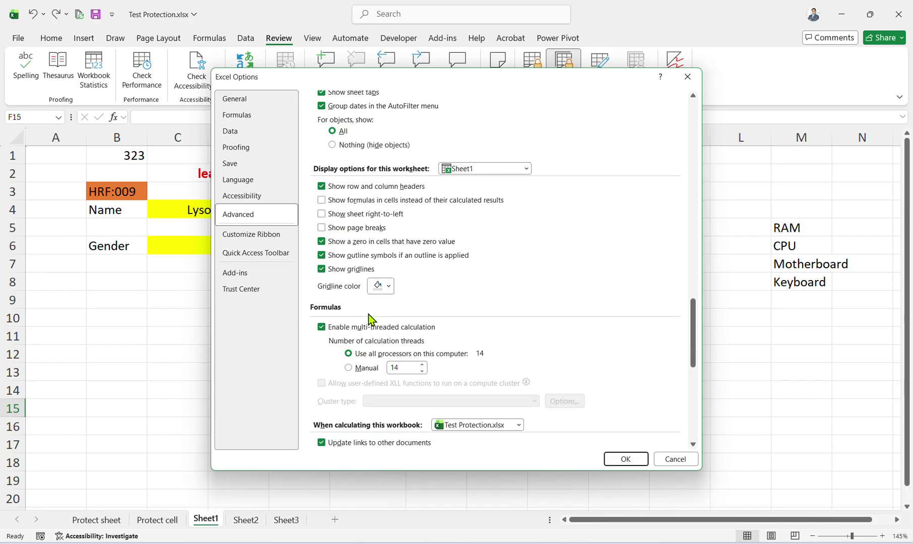
pyautogui.scroll(-4, 347, 296)
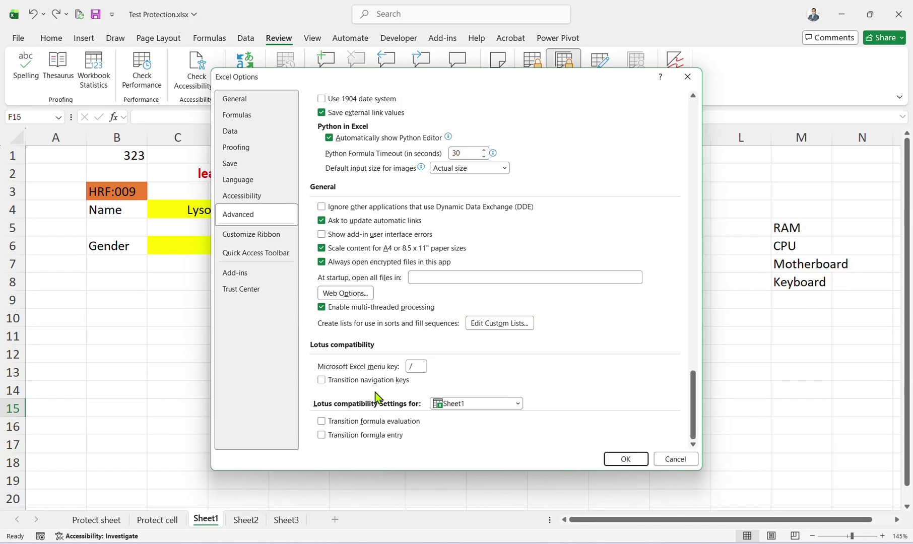
pyautogui.click(626, 458)
pyautogui.click(326, 230)
pyautogui.click(368, 238)
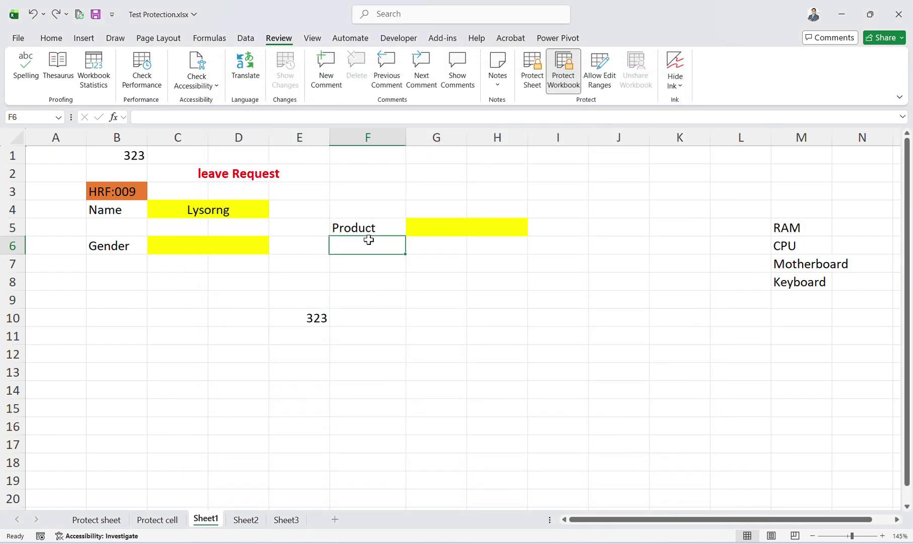
# Copy the Product label from F5 into F8.
pyautogui.click(363, 231)
pyautogui.hotkey('ctrl', 'c')
pyautogui.click(370, 277)
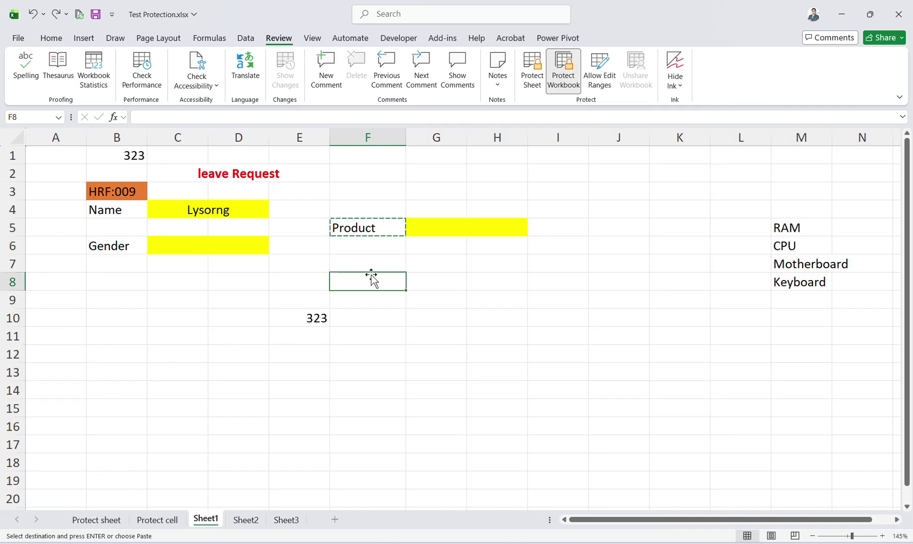
pyautogui.hotkey('ctrl', 'v')
pyautogui.click(370, 246)
pyautogui.press('Escape')
# Check F5 and F8, save Test Protection.xlsx, and close it and Excel.
pyautogui.click(375, 232)
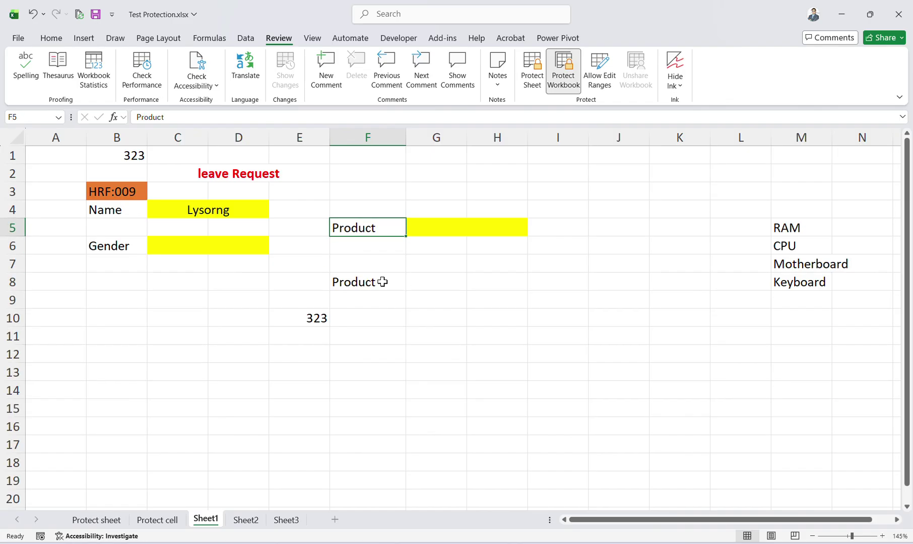
pyautogui.click(378, 281)
pyautogui.moveTo(371, 229); pyautogui.dragTo(383, 295)
pyautogui.click(382, 298)
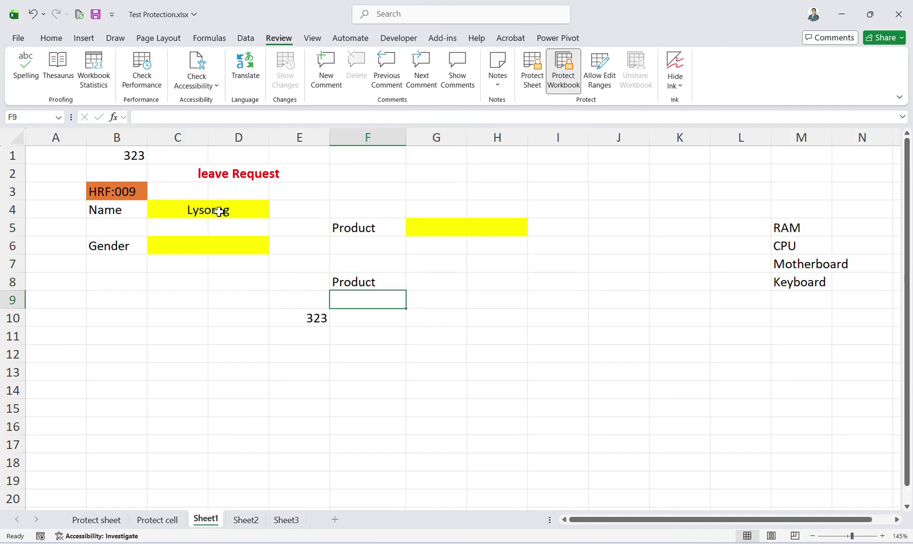
pyautogui.click(304, 252)
pyautogui.hotkey('ctrl', 's')
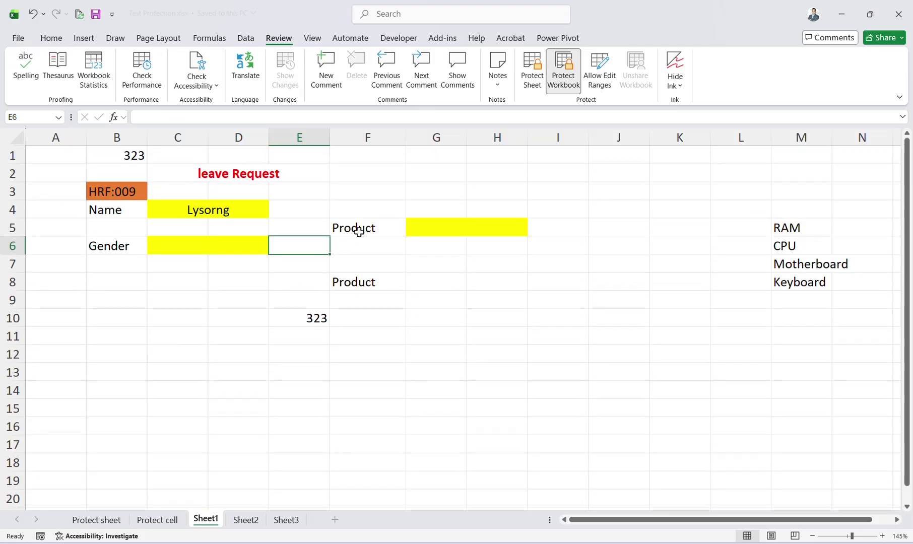
pyautogui.scroll(-5, 377, 248)
pyautogui.scroll(5, 487, 254)
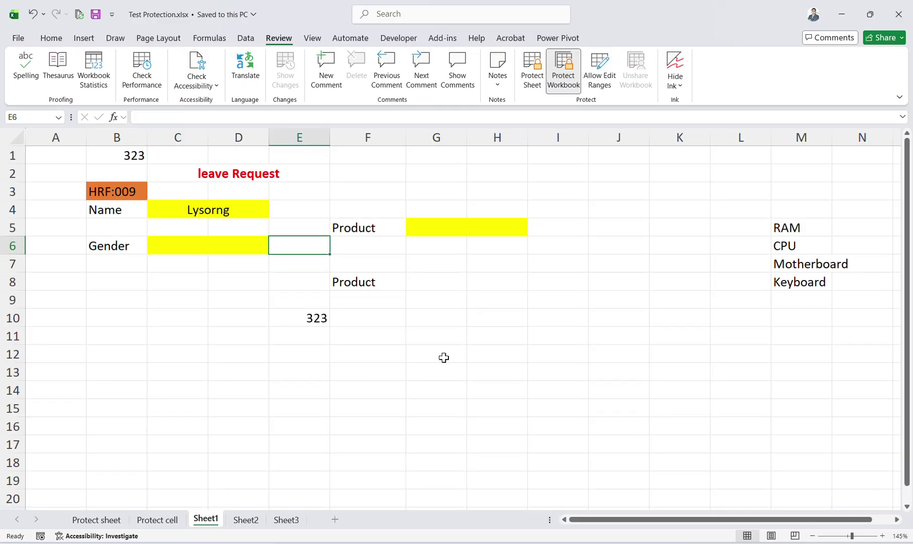
pyautogui.click(898, 14)
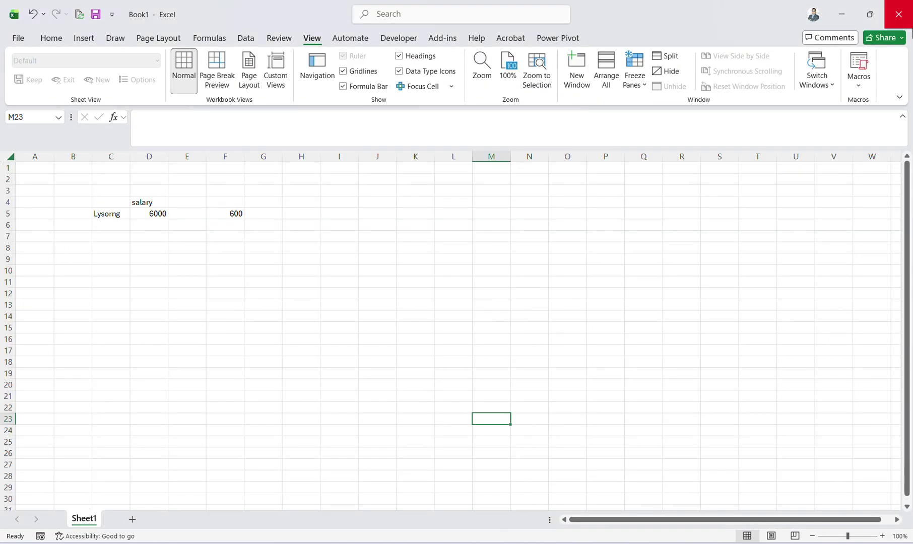
pyautogui.click(901, 15)
# Discard Book1's unsaved changes and scroll through the lesson PDF in Edge.
pyautogui.click(498, 415)
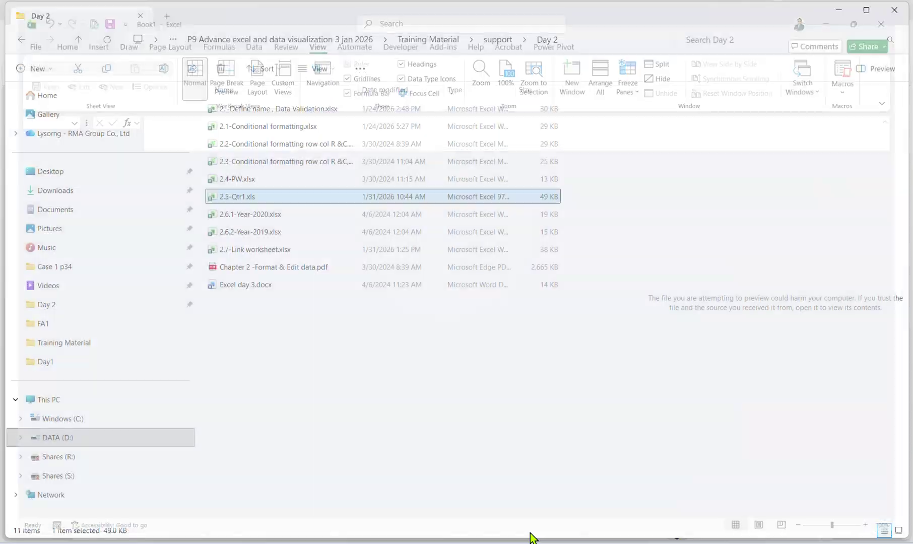
pyautogui.scroll(-10, 422, 353)
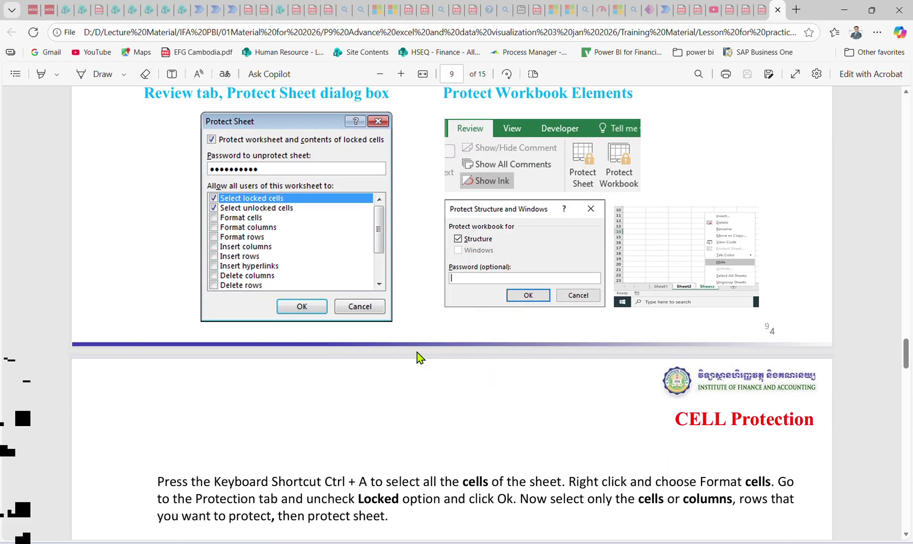
pyautogui.scroll(1, 418, 357)
pyautogui.scroll(2, 413, 297)
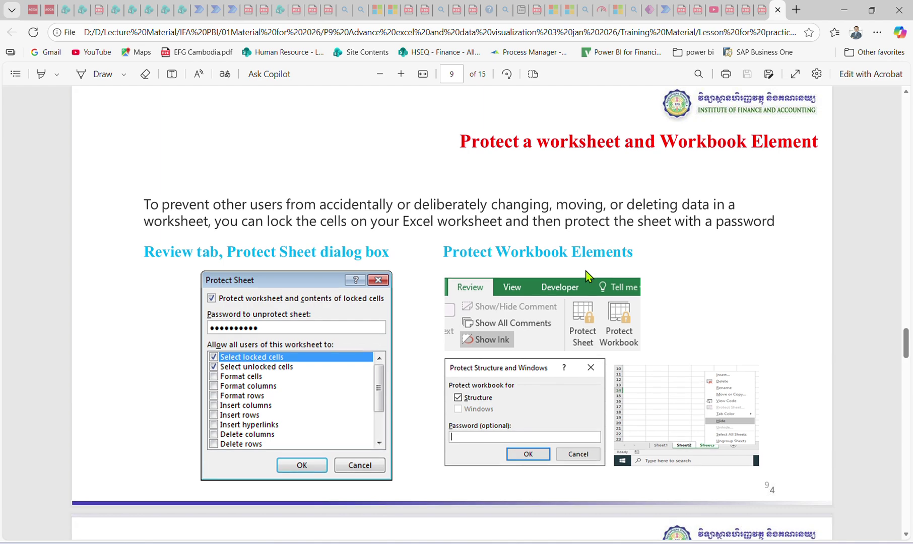
pyautogui.scroll(1, 586, 276)
pyautogui.scroll(5, 587, 276)
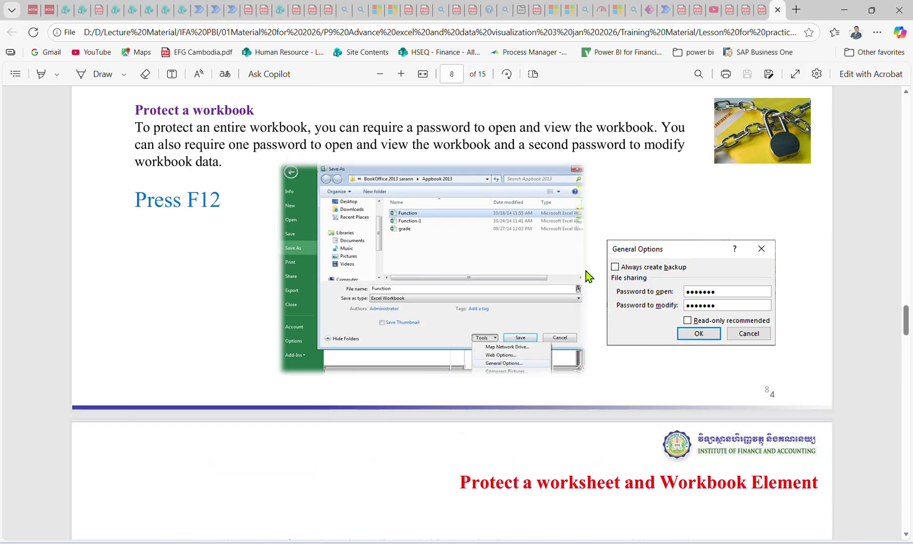
pyautogui.scroll(1, 589, 277)
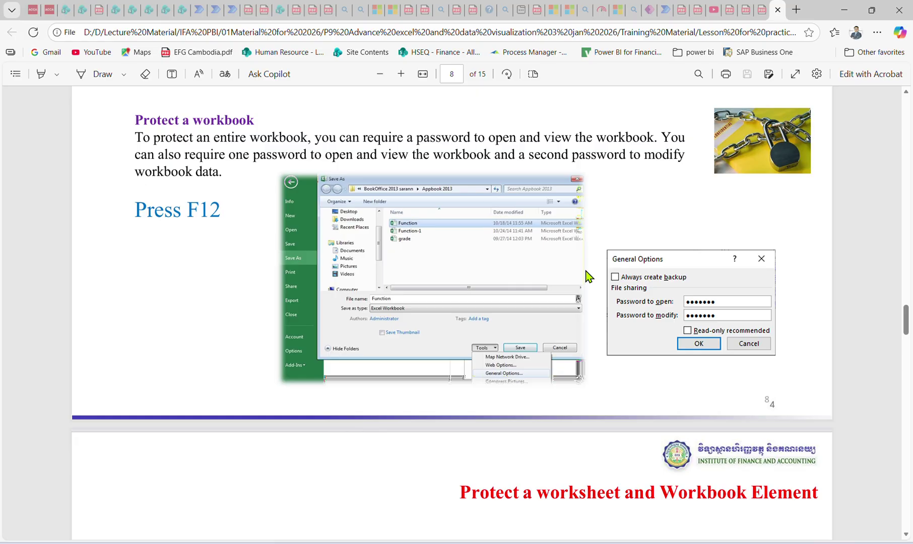
pyautogui.scroll(-17, 587, 276)
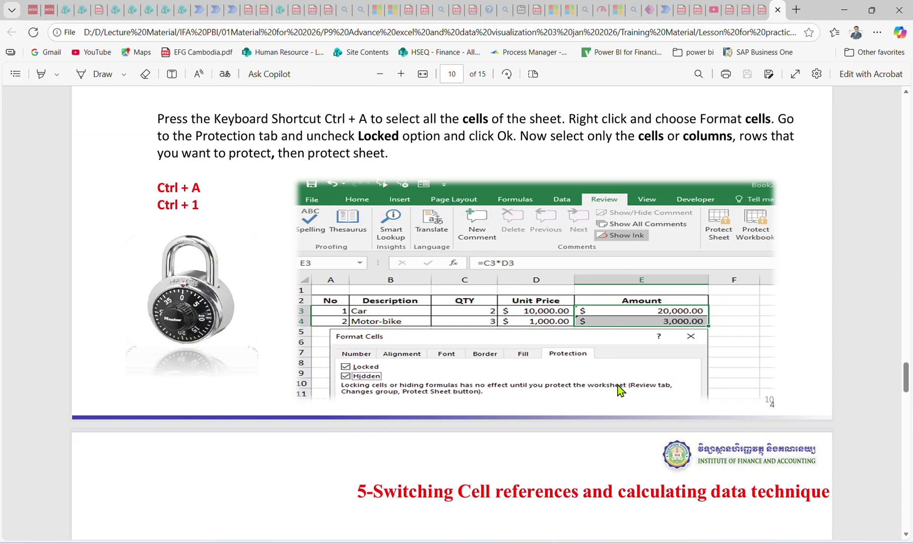
pyautogui.scroll(-7, 621, 392)
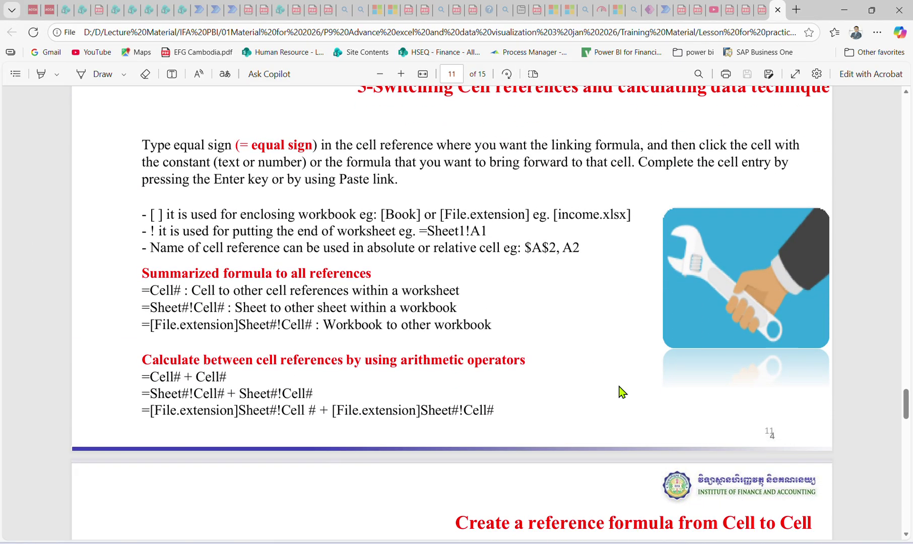
pyautogui.scroll(1, 621, 392)
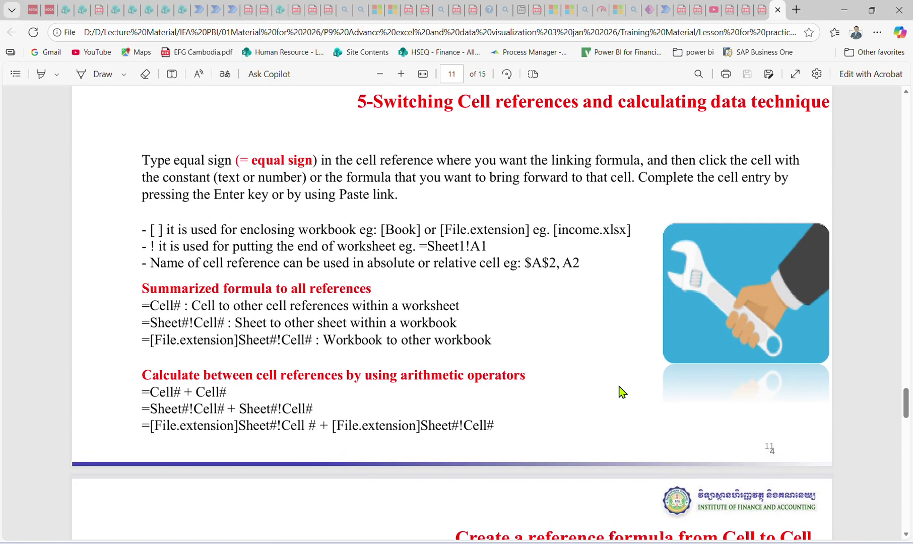
# Reach the Cell to Cell reference slide, then open 2.5-Qtr1.xls from the Day 2 folder.
pyautogui.rightClick(619, 387)
pyautogui.click(619, 387)
pyautogui.scroll(-6, 619, 387)
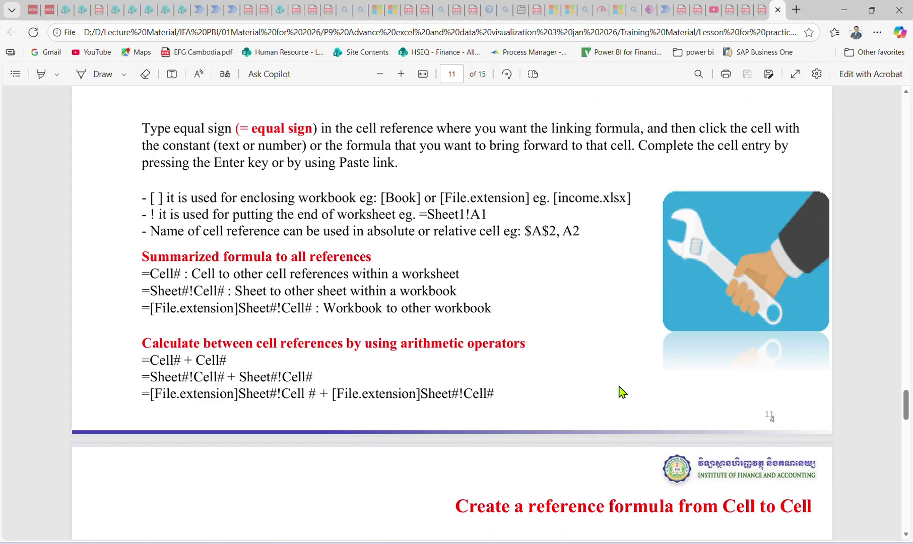
pyautogui.scroll(-4, 620, 392)
pyautogui.scroll(2, 621, 392)
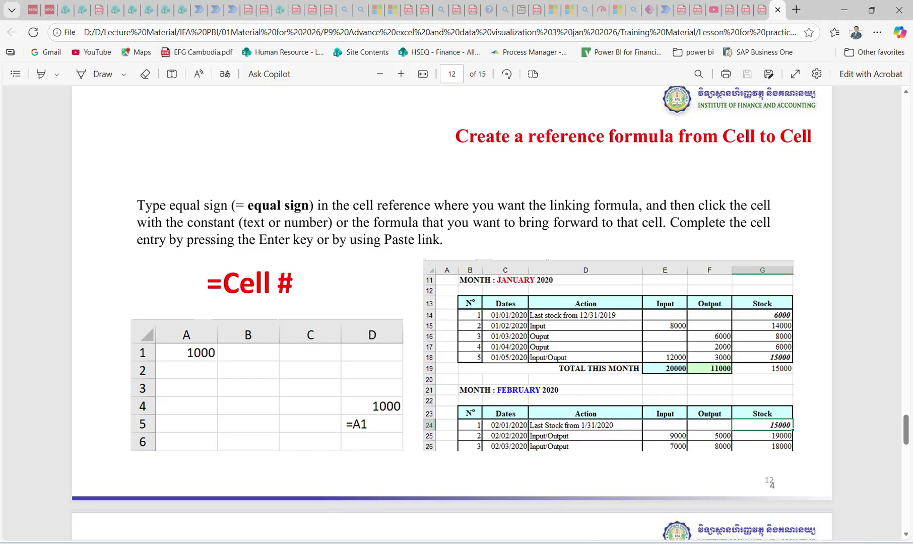
pyautogui.hotkey('alt', 'Tab')
pyautogui.doubleClick(242, 202)
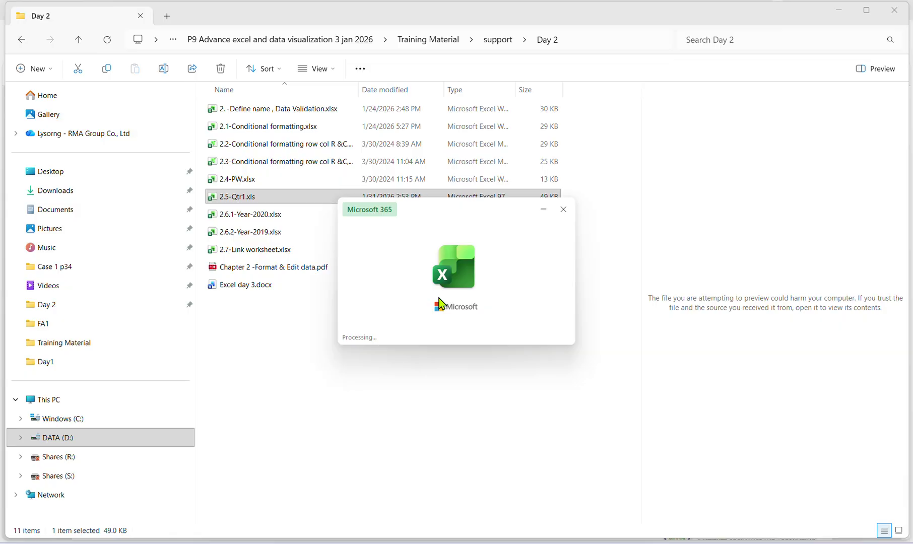
# Maximize Excel, open the ref cell sheet, and confirm C3's =A1 returns A1's 1000.
pyautogui.click(787, 161)
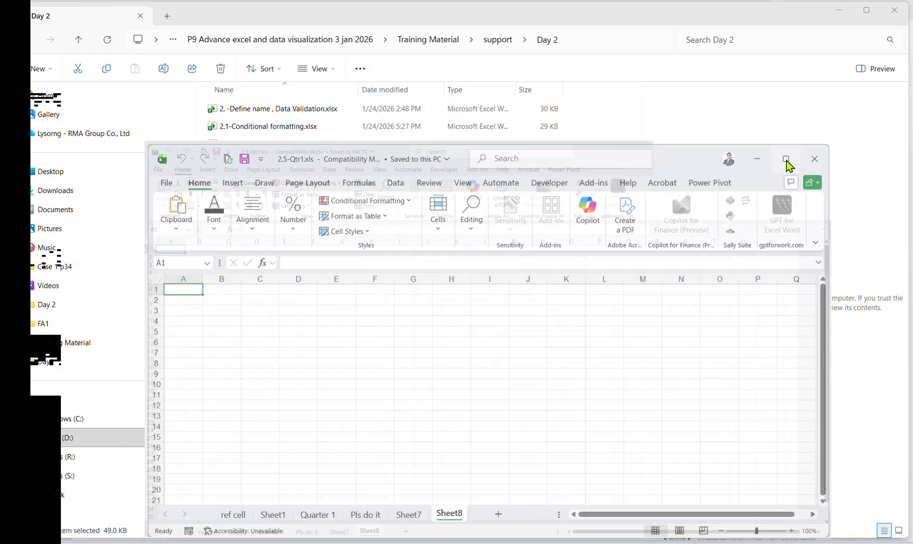
pyautogui.click(87, 519)
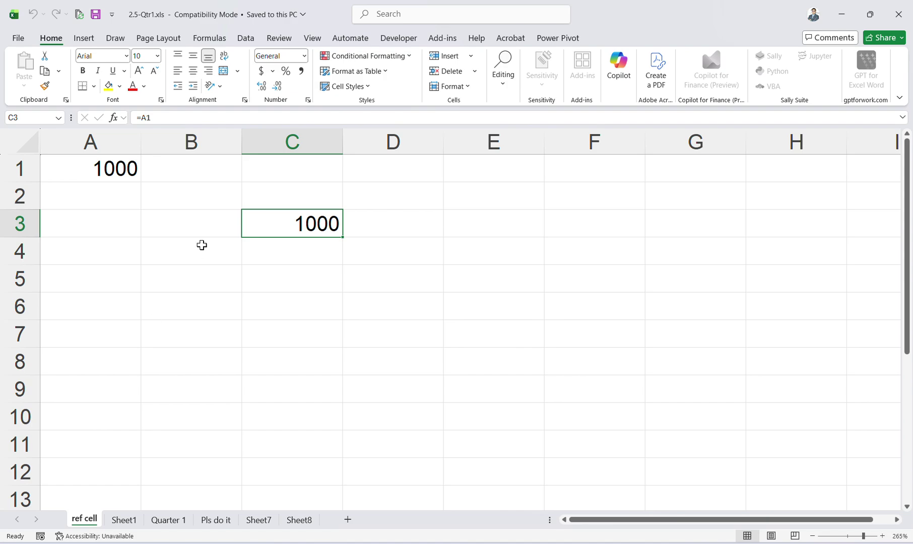
pyautogui.click(202, 245)
pyautogui.click(283, 214)
pyautogui.click(129, 163)
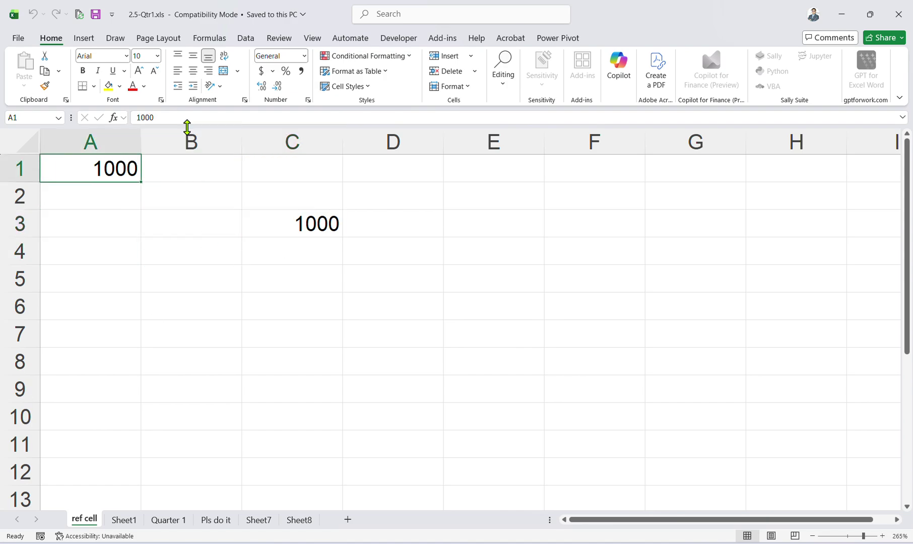
pyautogui.click(264, 220)
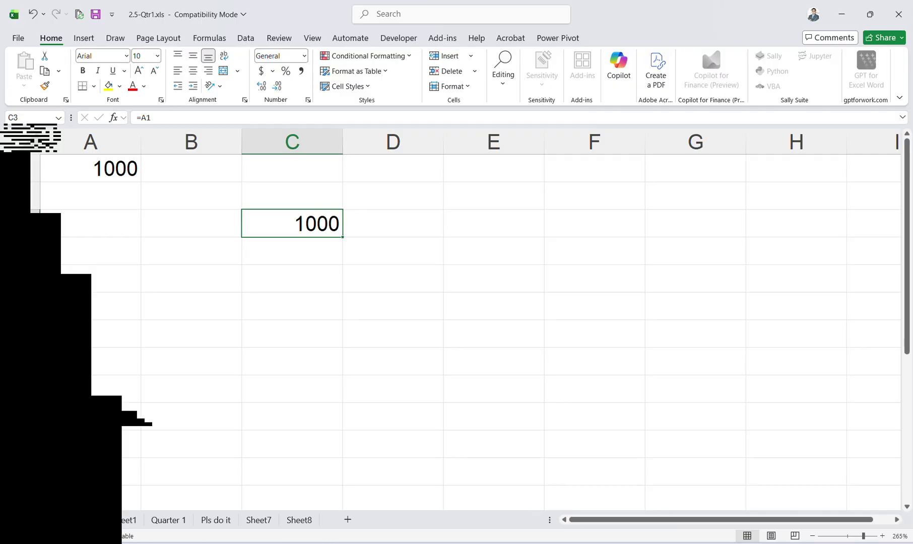
# Bring the lesson PDF back to page 12's Cell to Cell reference slide, then return to Excel.
pyautogui.click(551, 518)
pyautogui.moveTo(596, 542)
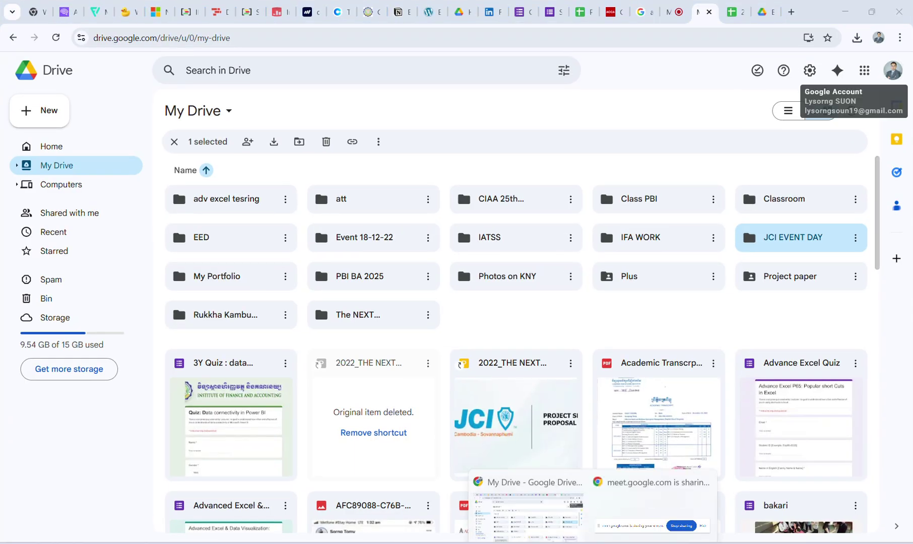
pyautogui.click(647, 524)
pyautogui.click(606, 543)
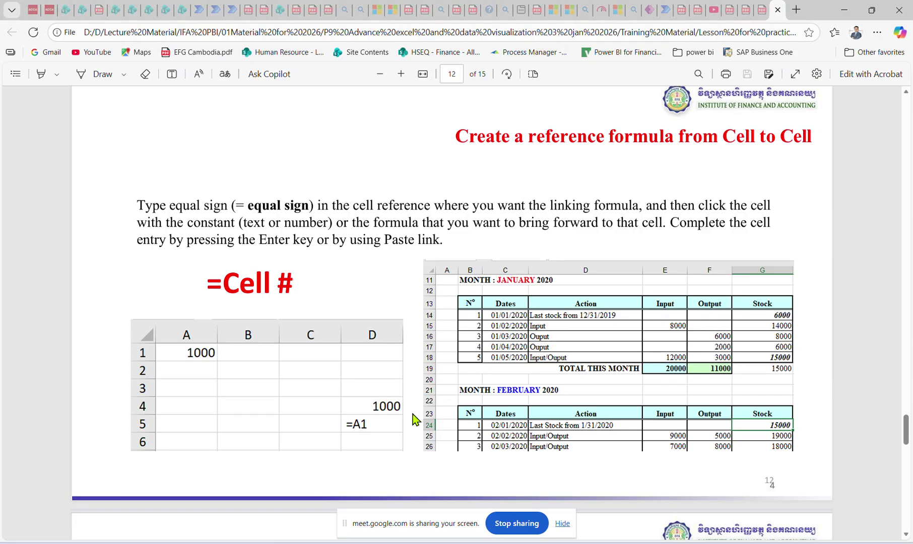
pyautogui.scroll(-5, 413, 414)
pyautogui.scroll(5, 413, 414)
pyautogui.scroll(-5, 413, 415)
pyautogui.scroll(-2, 413, 415)
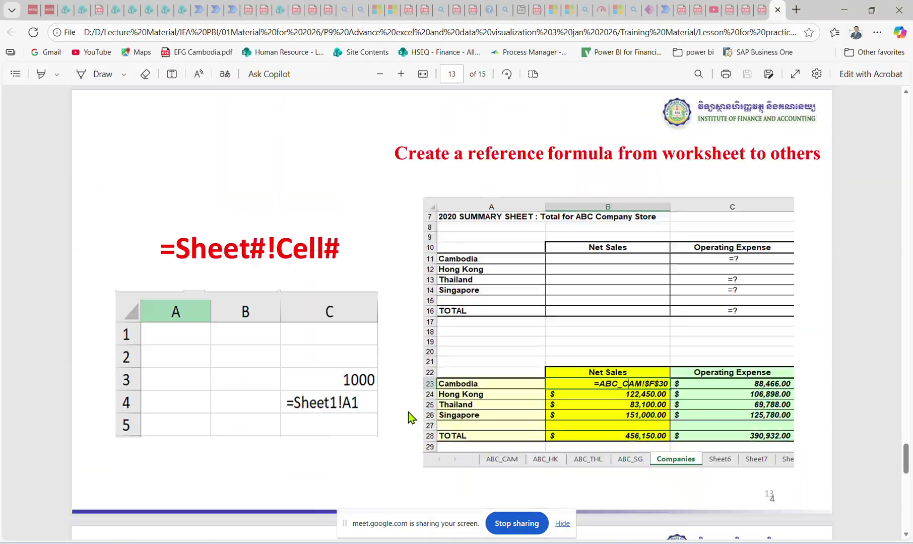
pyautogui.scroll(10, 408, 414)
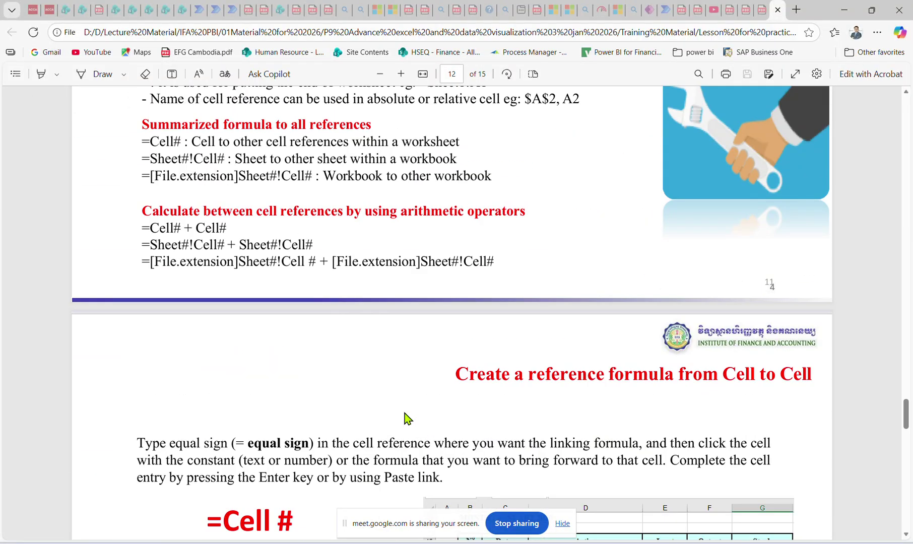
pyautogui.scroll(-5, 405, 416)
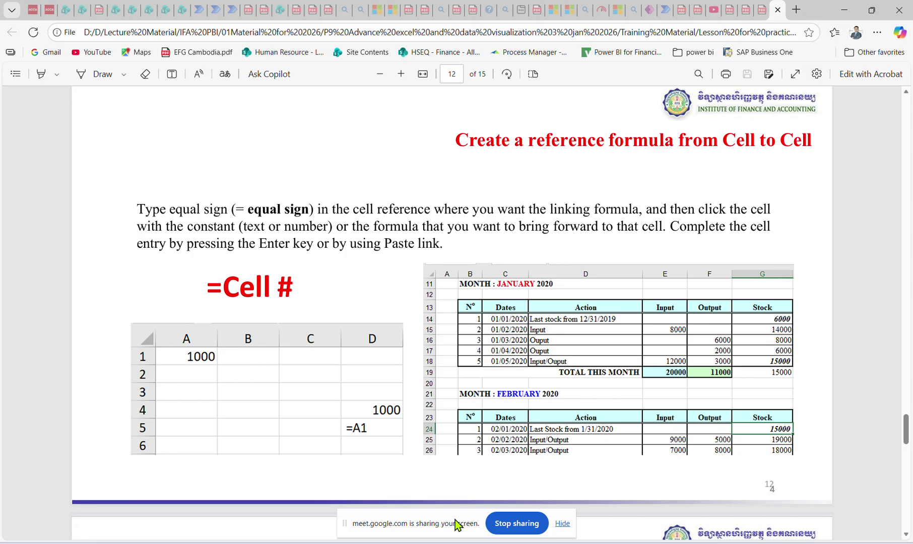
pyautogui.click(610, 542)
# Select C4 and start a FORMULATEXT formula from the function suggestions.
pyautogui.click(513, 325)
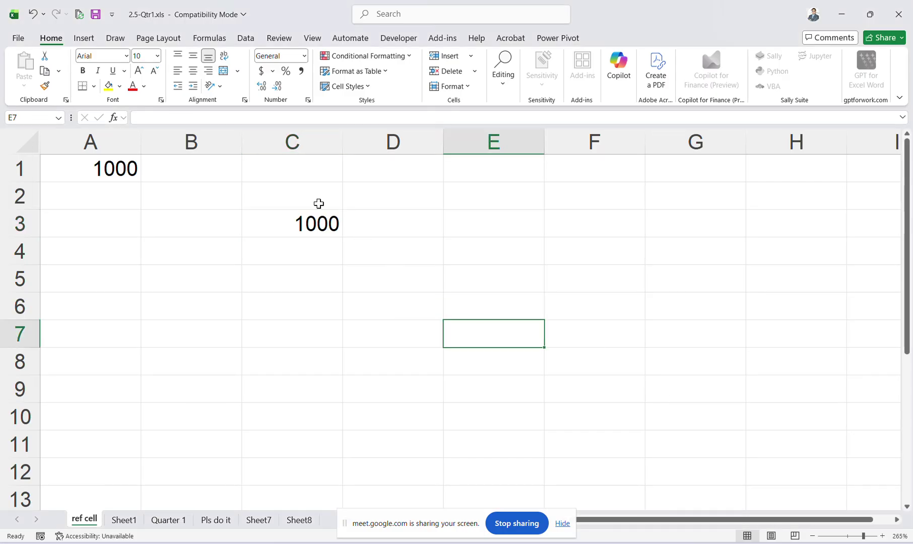
pyautogui.click(320, 222)
pyautogui.click(324, 251)
pyautogui.write('=')
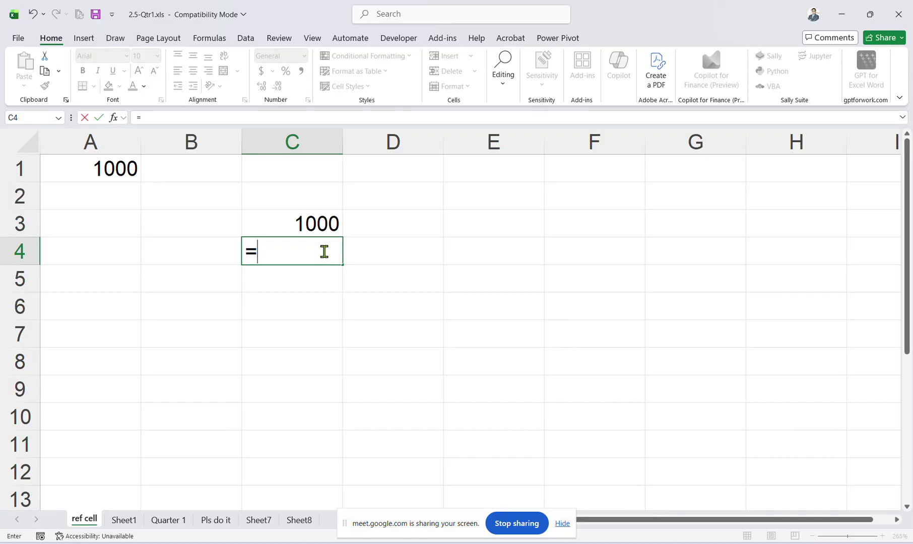
pyautogui.write('tes')
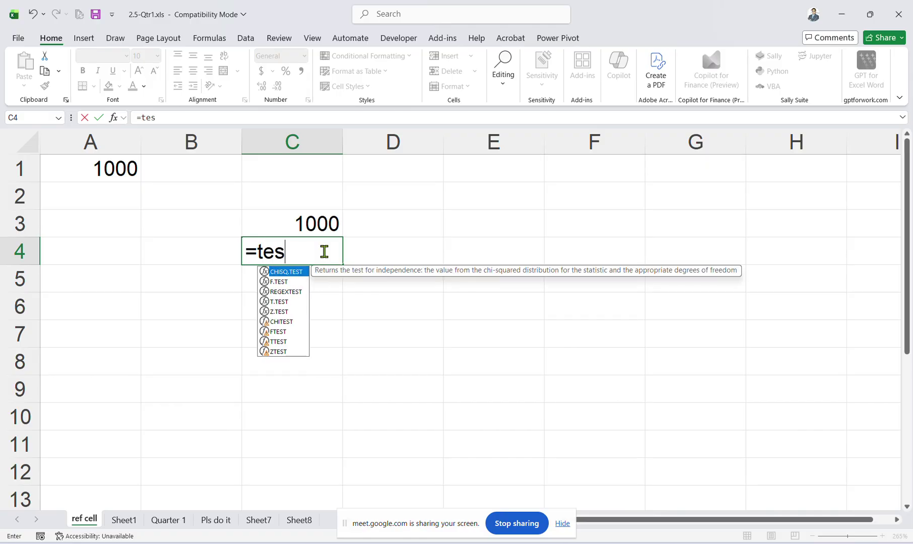
pyautogui.press('BackSpace')
pyautogui.press('BackSpace')
pyautogui.press('BackSpace')
pyautogui.write('for')
pyautogui.press('Down')
pyautogui.press('Down')
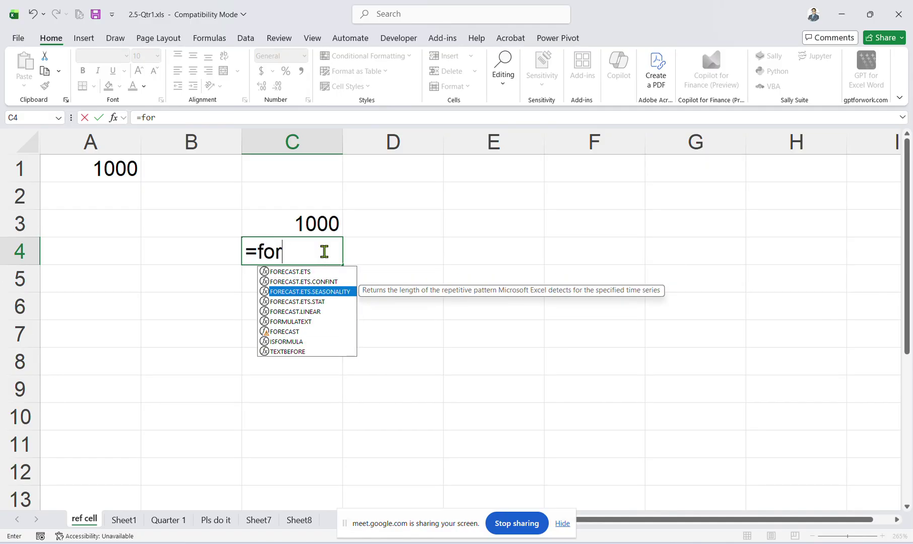
pyautogui.press('Down')
pyautogui.press('Down')
pyautogui.press('Down')
# Complete =FORMULATEXT(C3) in C4 so it displays =A1.
pyautogui.press('Escape')
pyautogui.press('BackSpace')
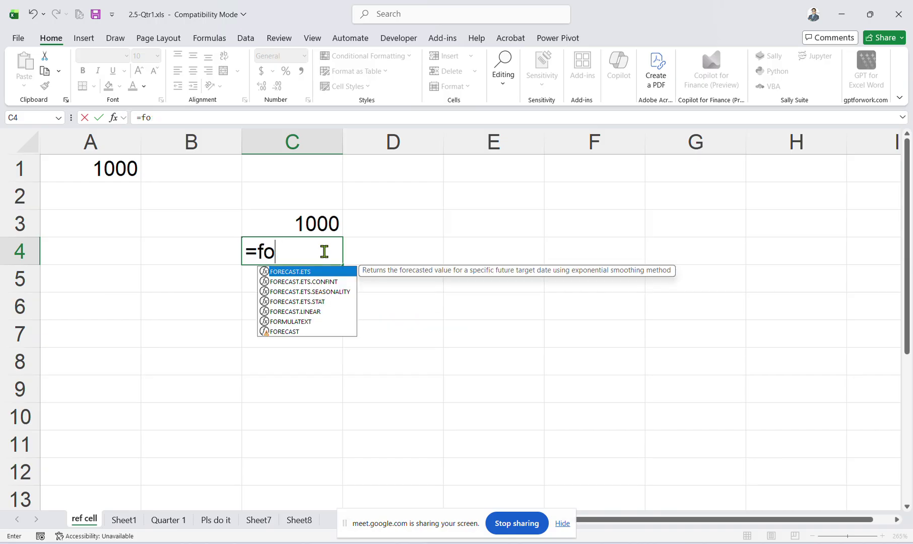
pyautogui.write('RMU')
pyautogui.press('Tab')
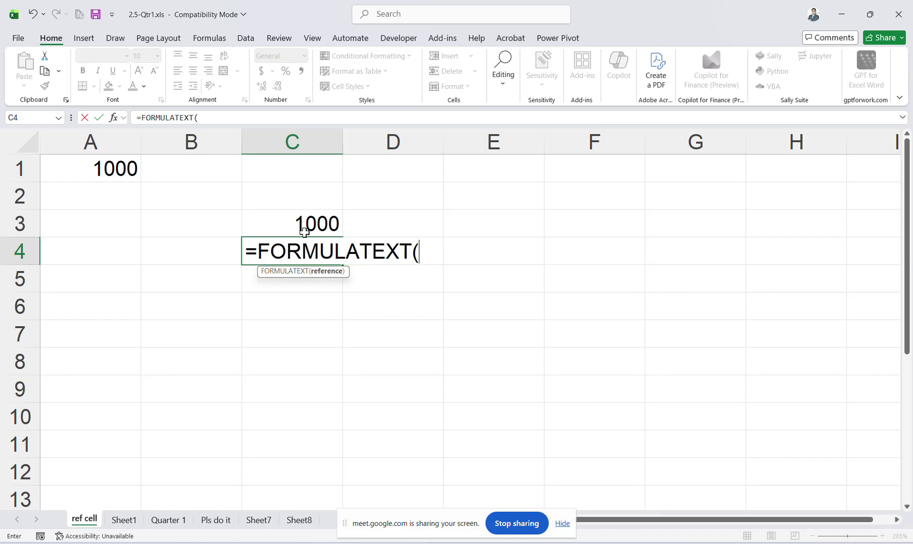
pyautogui.click(304, 231)
pyautogui.press('Return')
pyautogui.click(304, 243)
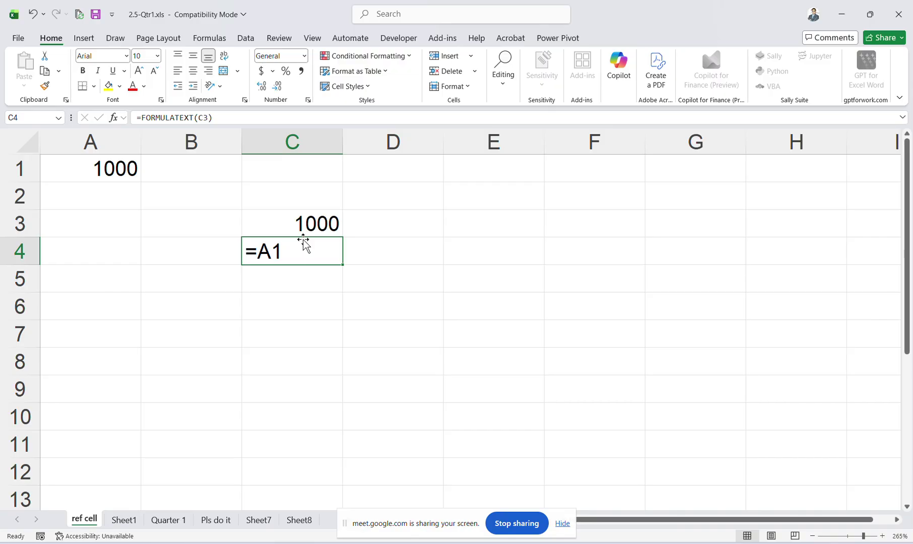
pyautogui.click(540, 542)
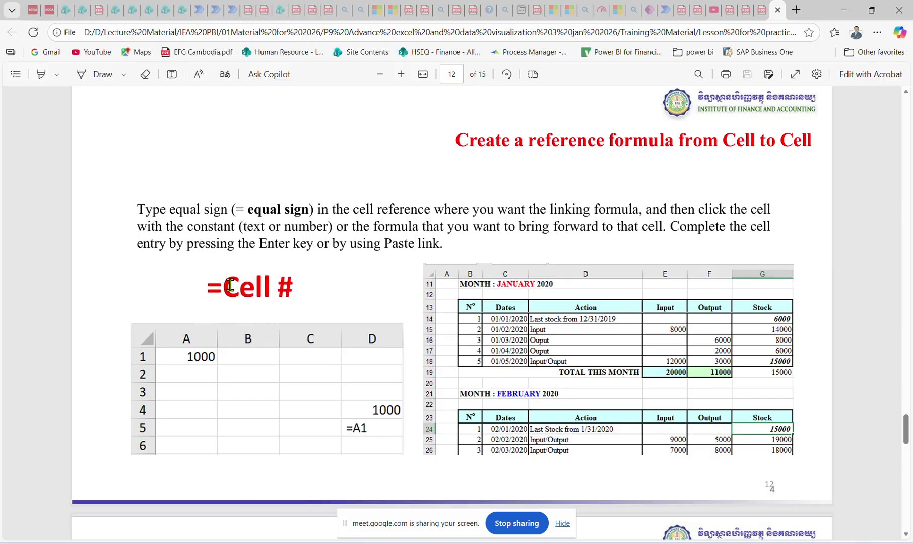
# Highlight the =Cell # heading on the worksheet-reference slide, then minimize the PDF viewer.
pyautogui.moveTo(224, 286); pyautogui.dragTo(302, 279)
pyautogui.click(300, 294)
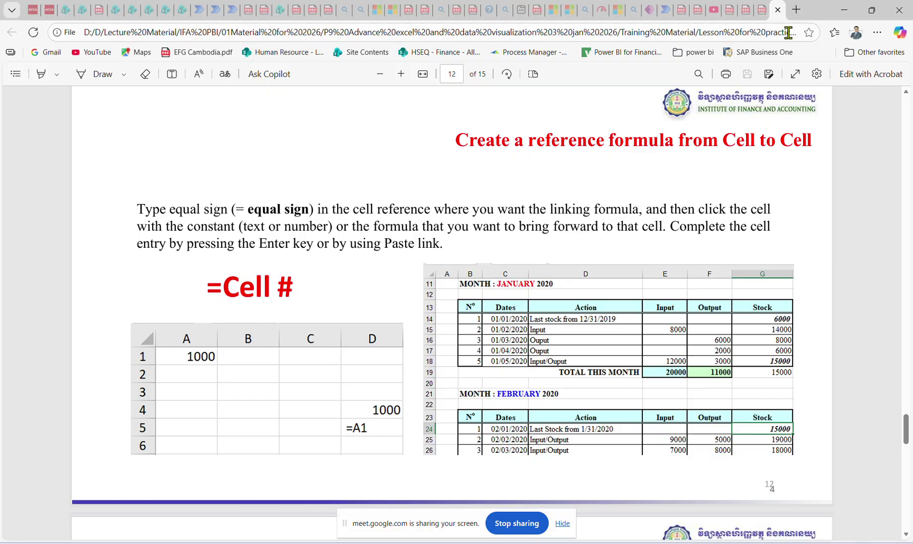
pyautogui.click(844, 11)
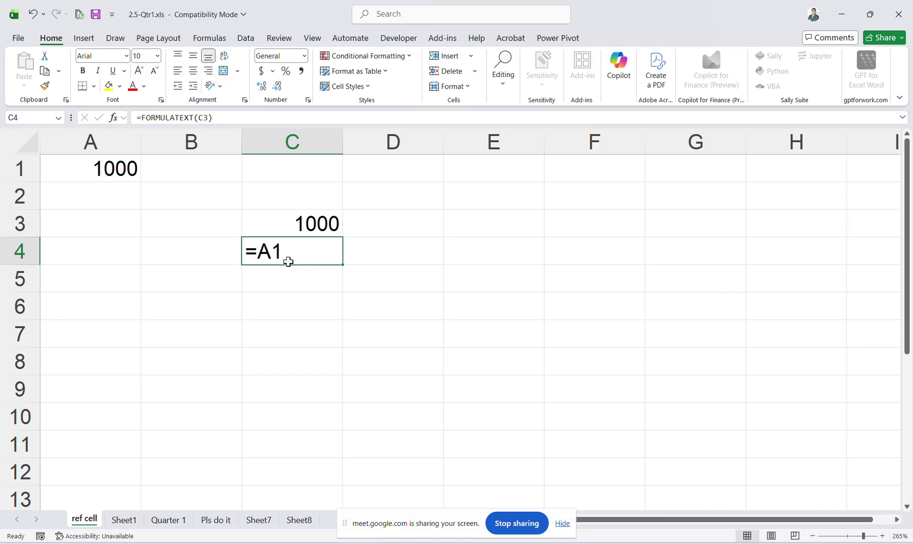
# Revisit page 13 of the PDF, then minimize Edge and the Google Drive window to reveal Excel.
pyautogui.click(843, 14)
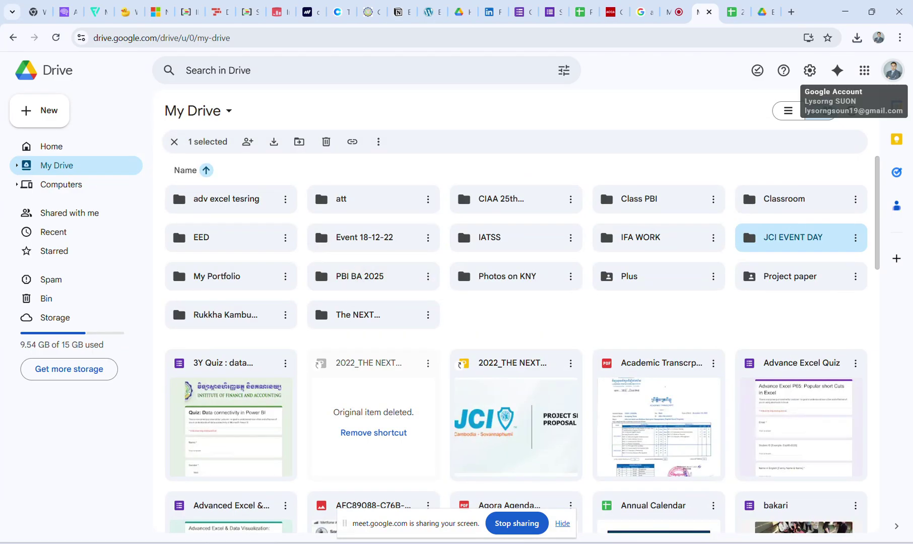
pyautogui.hotkey('alt', 'Tab')
pyautogui.scroll(-10, 460, 327)
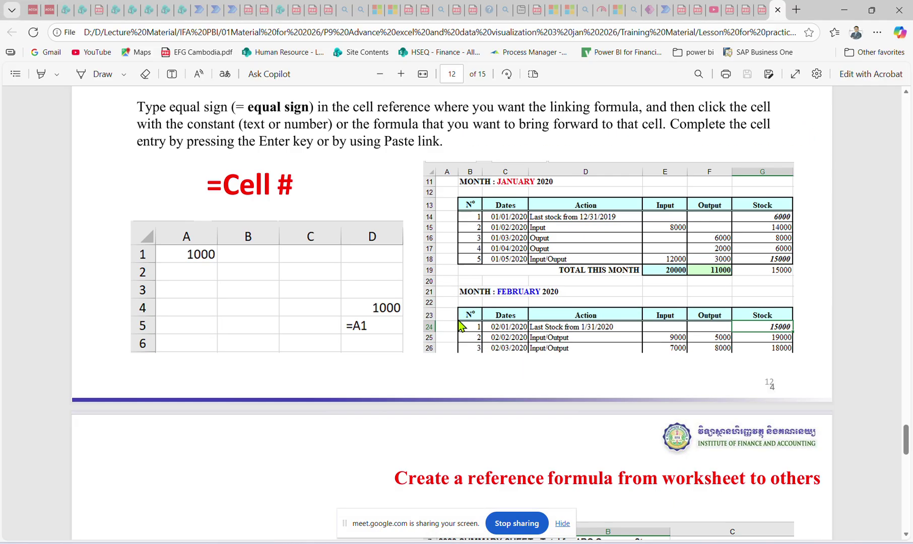
pyautogui.scroll(2, 466, 337)
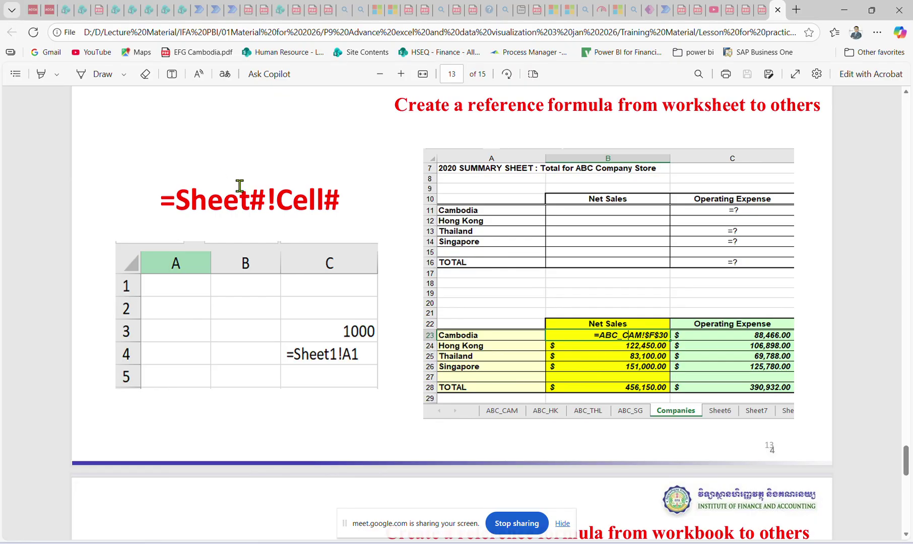
pyautogui.click(844, 10)
pyautogui.click(845, 11)
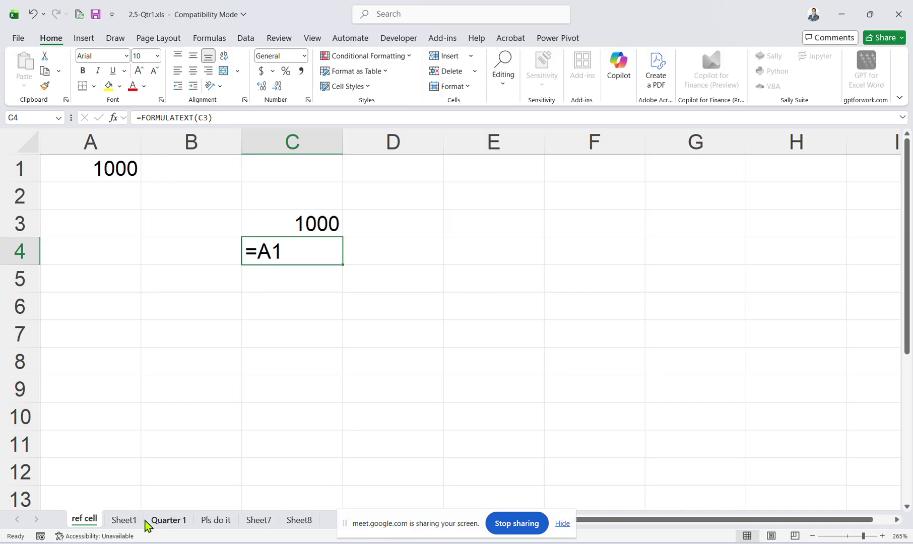
# On Sheet1, check C1's cross-sheet link to 'ref cell'!C3.
pyautogui.click(124, 519)
pyautogui.moveTo(247, 194); pyautogui.dragTo(246, 189)
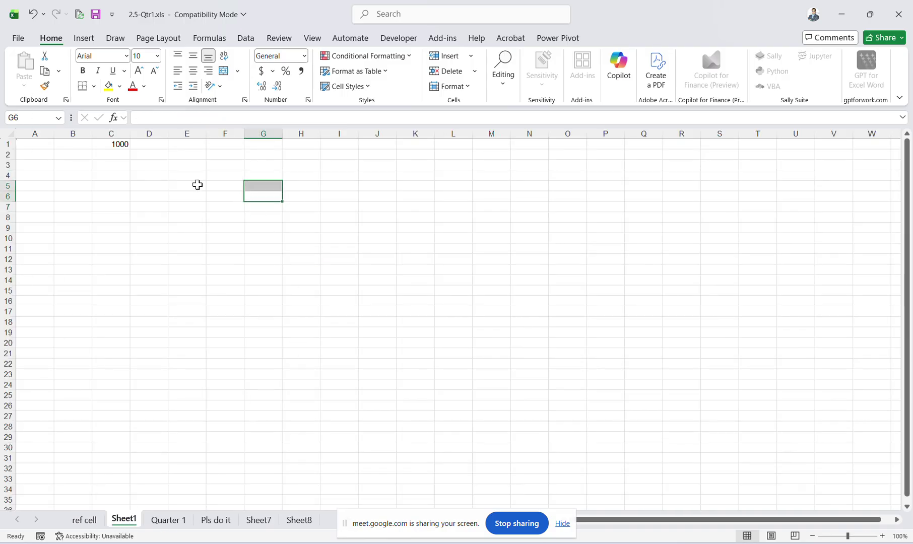
pyautogui.click(144, 184)
pyautogui.scroll(1, 134, 176)
pyautogui.scroll(2, 134, 176)
pyautogui.click(170, 149)
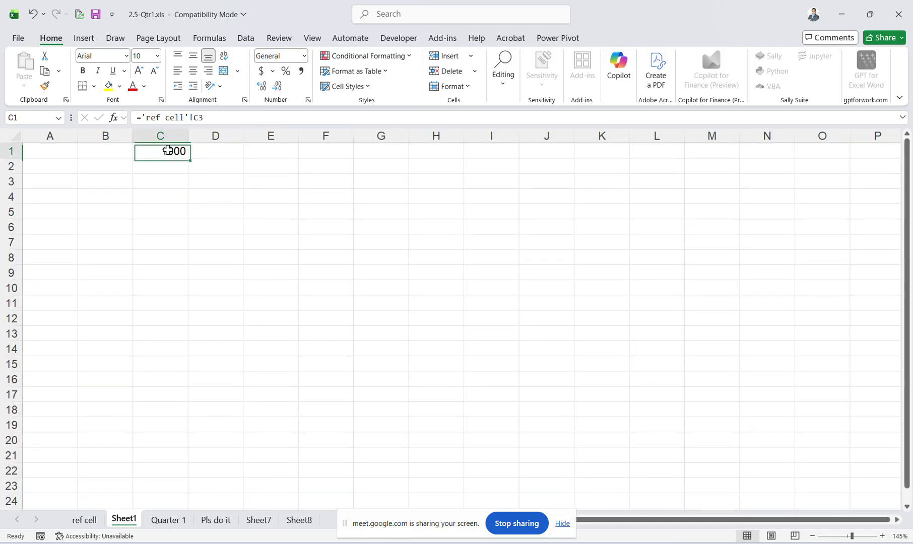
# Enter =FORMULATEXT(C1) in C3 to display C1's formula as text.
pyautogui.click(175, 177)
pyautogui.write('=FORMULATEXT(')
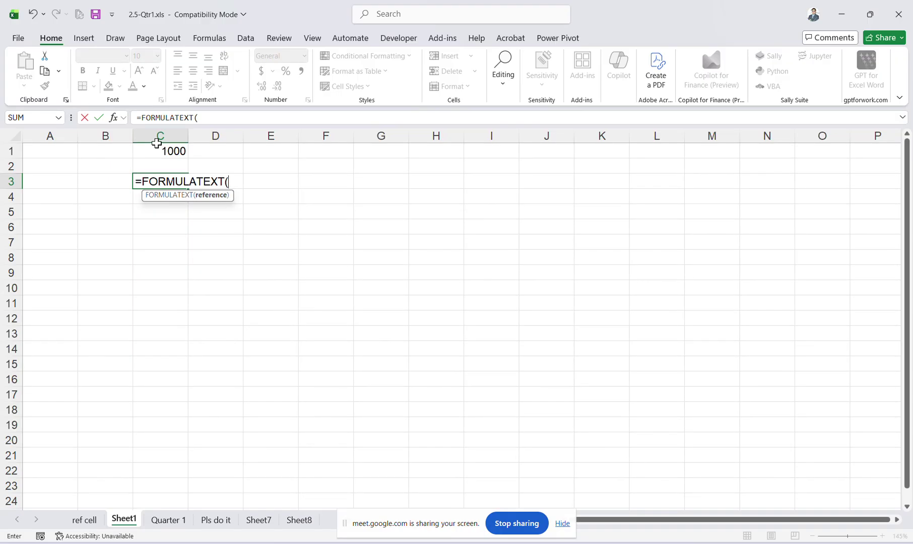
pyautogui.click(171, 150)
pyautogui.press('Return')
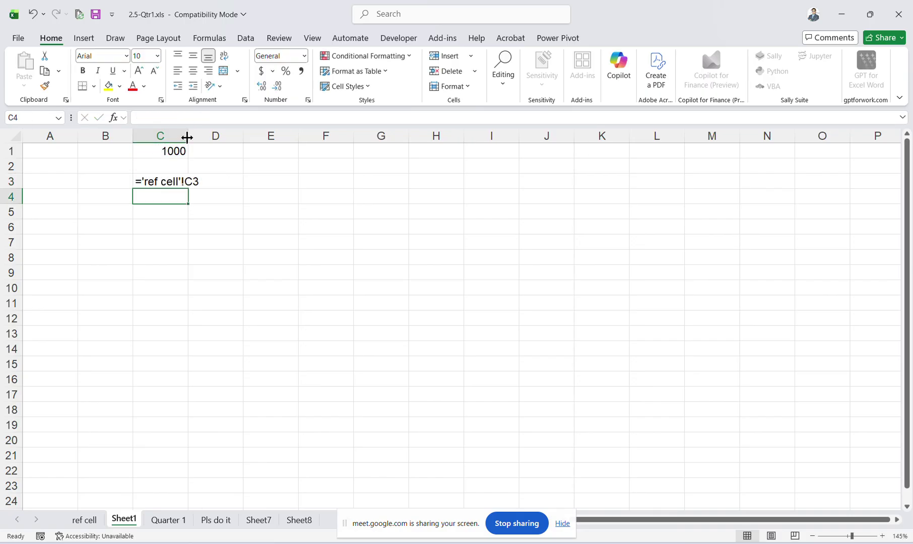
# Autofit column C to the formula text and review C3.
pyautogui.doubleClick(188, 136)
pyautogui.click(192, 216)
pyautogui.scroll(3, 191, 219)
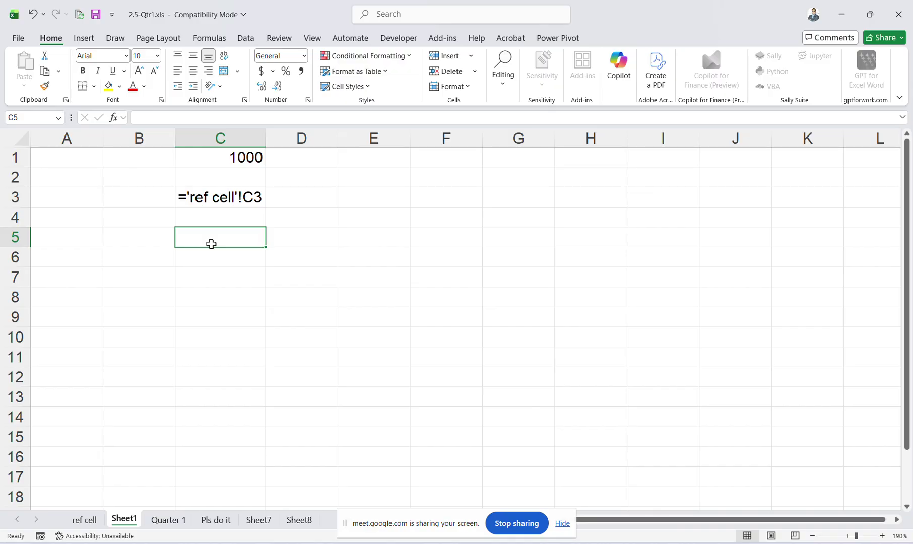
pyautogui.click(228, 196)
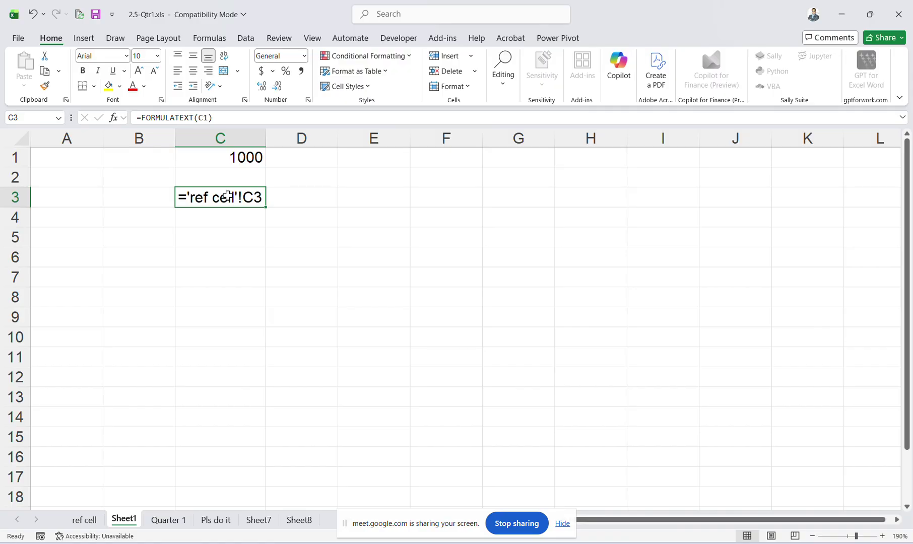
pyautogui.click(93, 520)
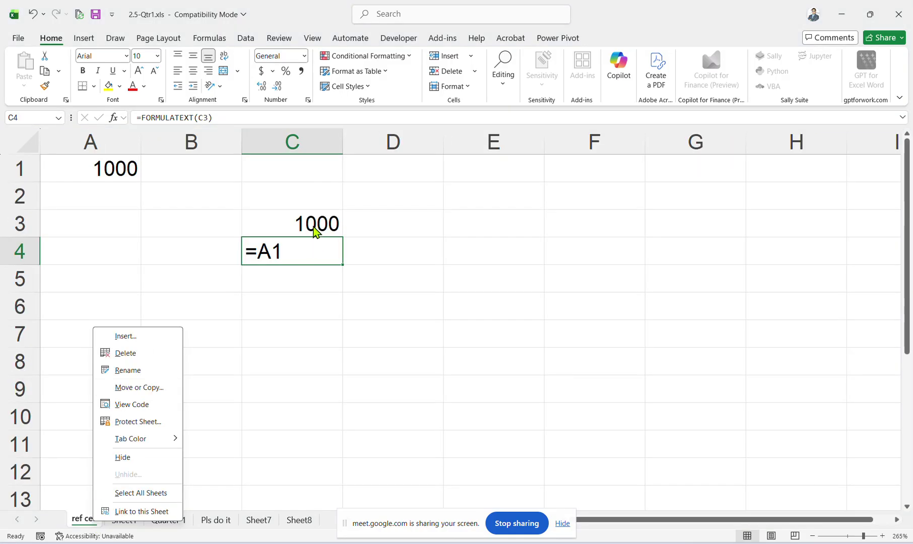
# Change ref cell's C3 to 9000 and check the linked value in Sheet1's C1.
pyautogui.click(314, 231)
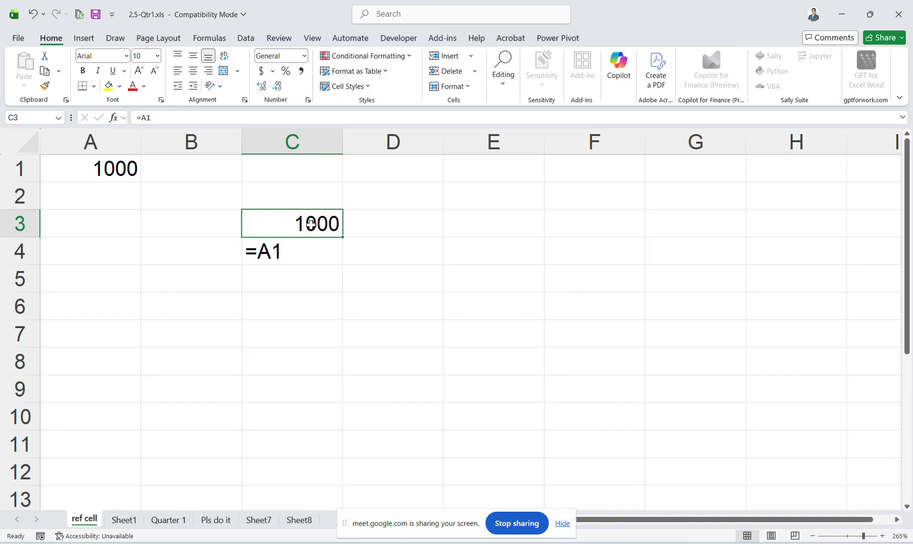
pyautogui.write('9000')
pyautogui.press('Return')
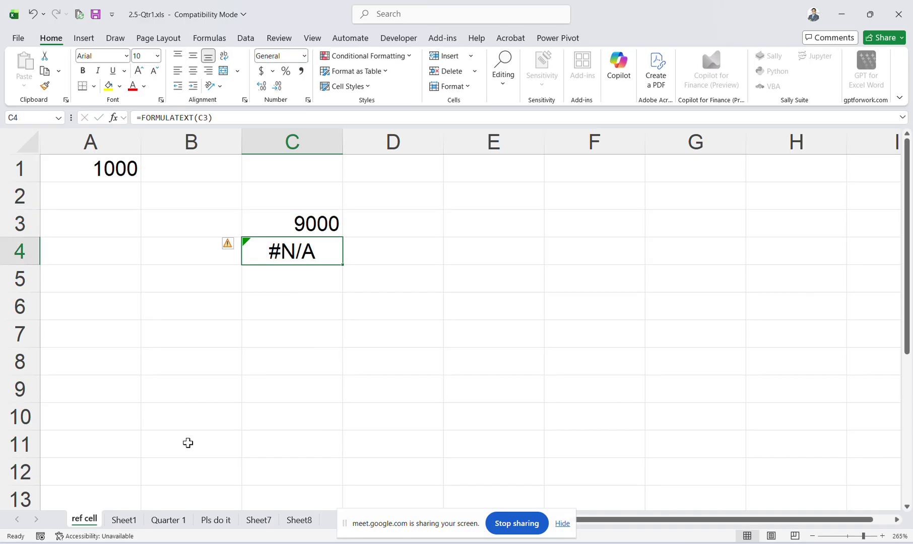
pyautogui.click(123, 520)
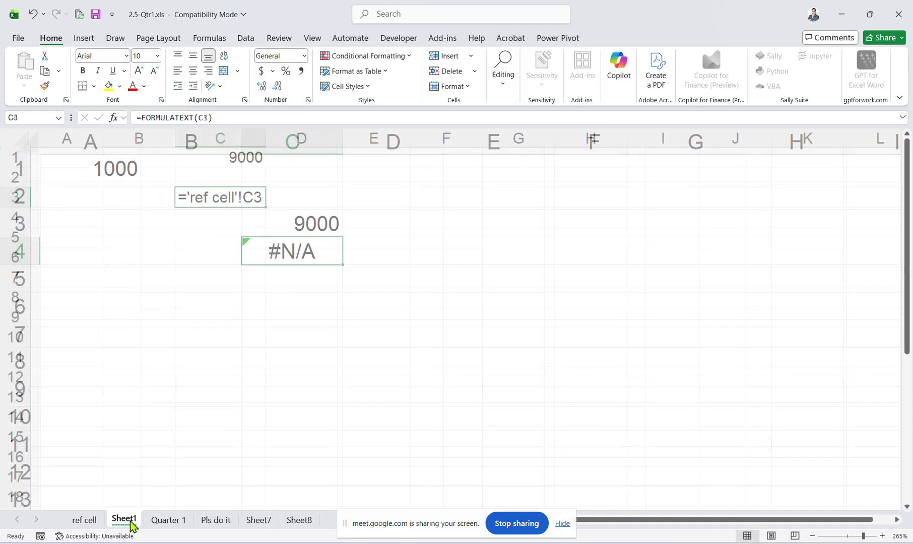
pyautogui.click(222, 156)
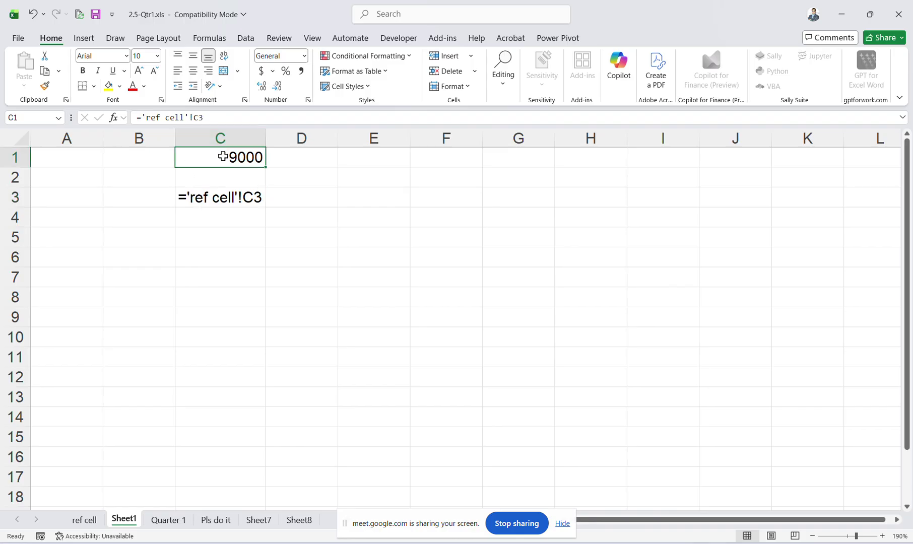
# Restore the =A1 formula in ref cell's C3 and check C3 and C4.
pyautogui.click(83, 520)
pyautogui.click(291, 220)
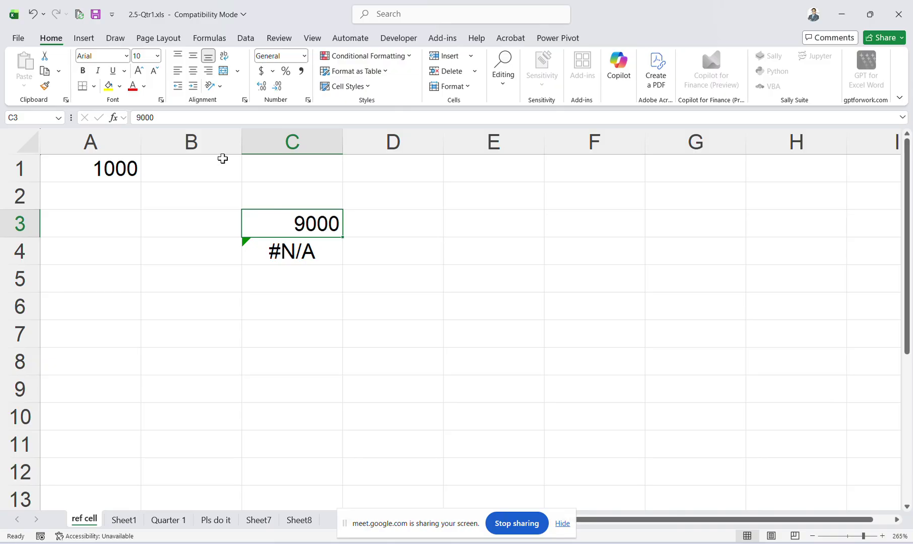
pyautogui.write('=')
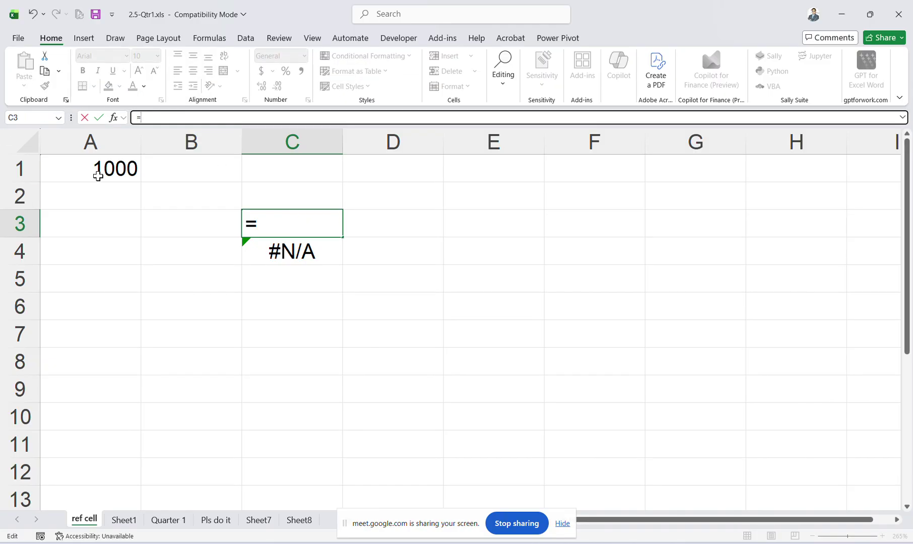
pyautogui.click(116, 161)
pyautogui.press('Return')
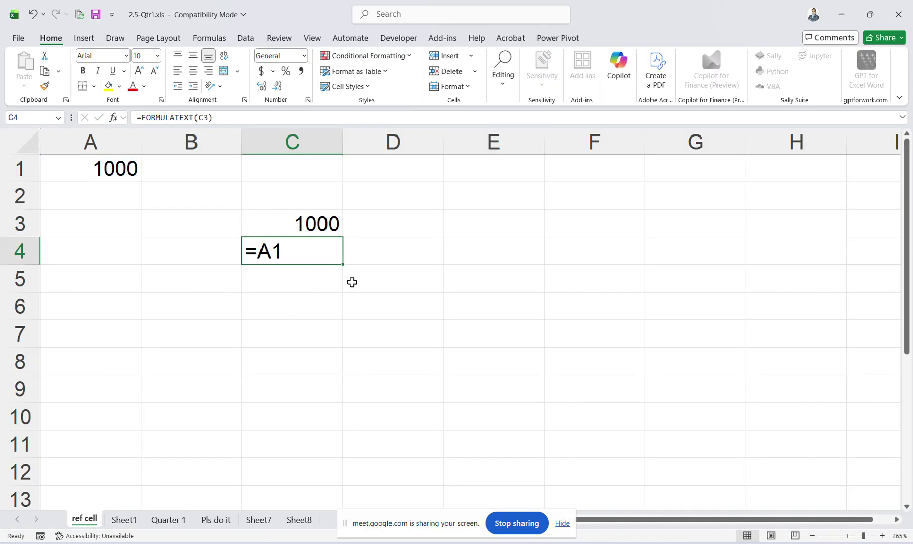
pyautogui.click(299, 226)
pyautogui.click(280, 249)
# On Sheet1, review C3's formula text showing ='ref cell'!C3.
pyautogui.click(124, 520)
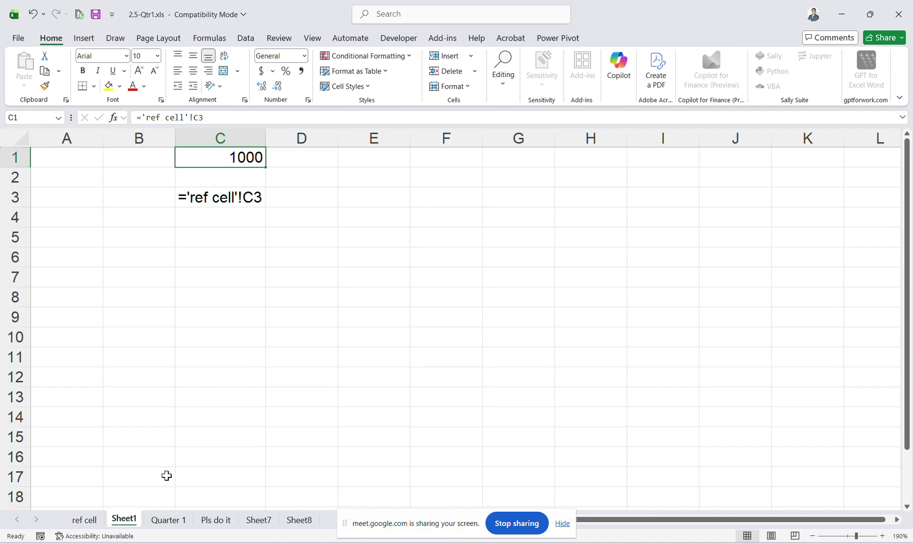
pyautogui.click(234, 194)
pyautogui.click(226, 119)
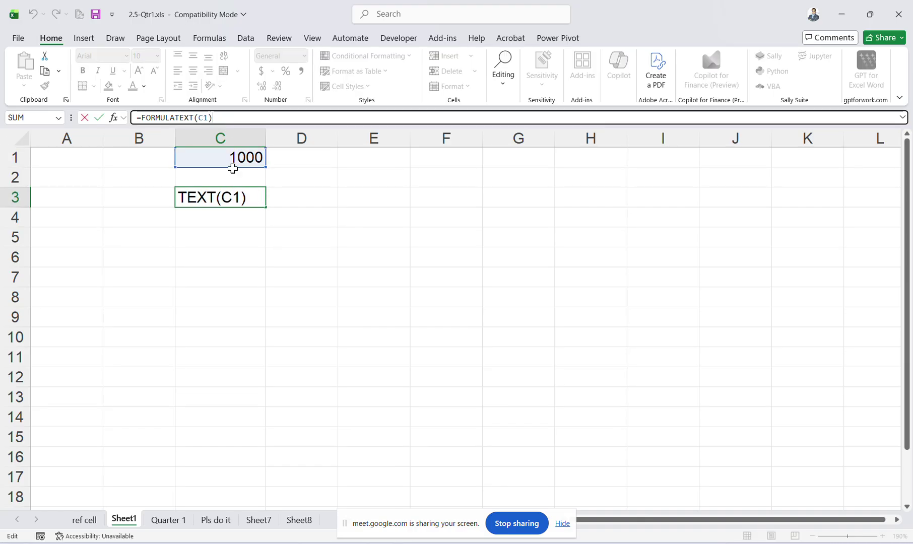
pyautogui.click(243, 240)
pyautogui.click(237, 194)
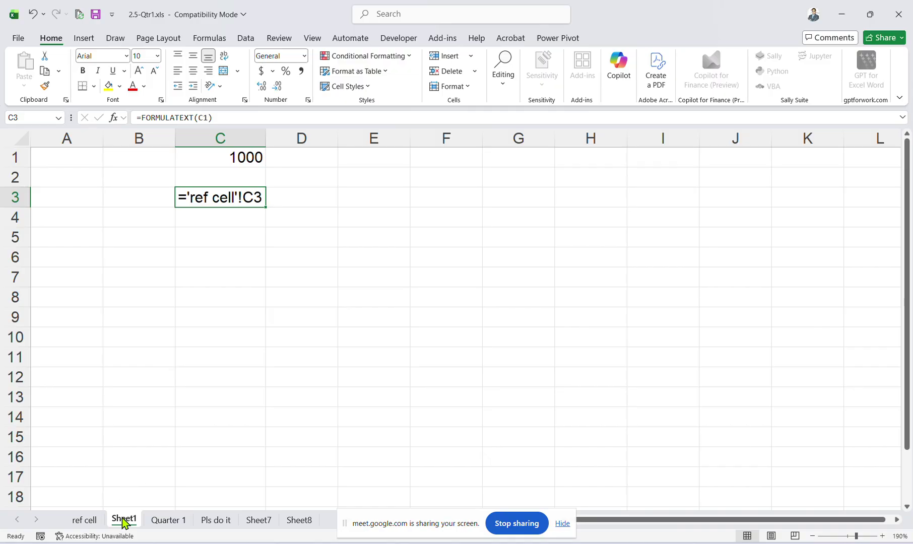
pyautogui.click(94, 523)
pyautogui.click(111, 527)
pyautogui.click(171, 520)
pyautogui.scroll(2, 179, 519)
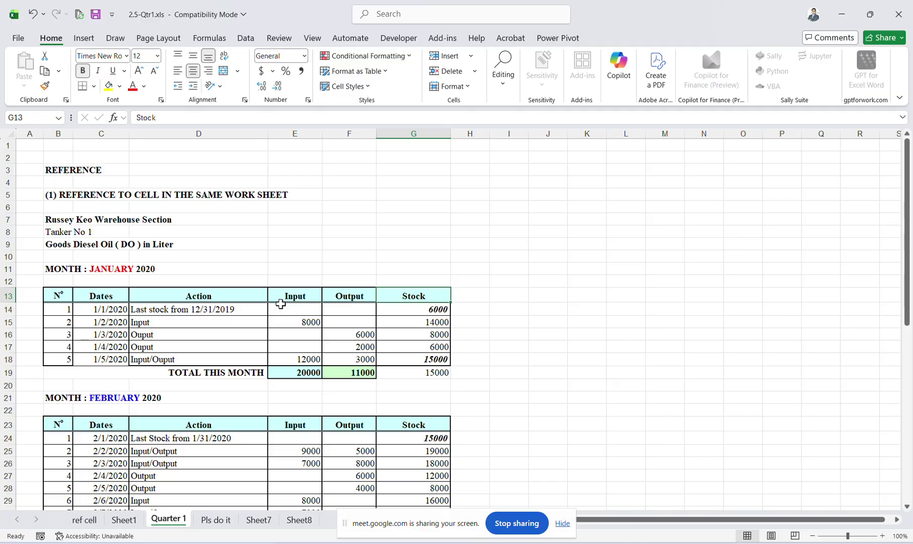
pyautogui.click(287, 309)
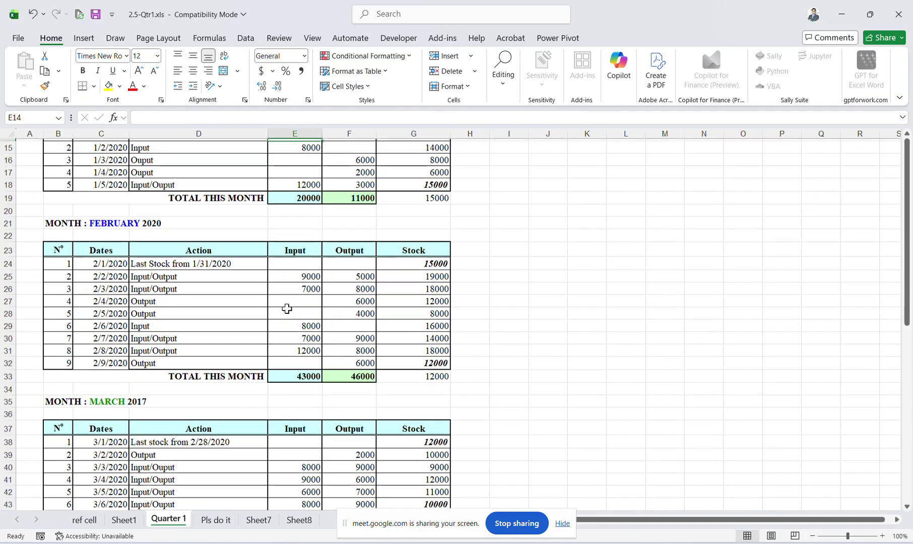
pyautogui.scroll(4, 286, 308)
pyautogui.click(364, 302)
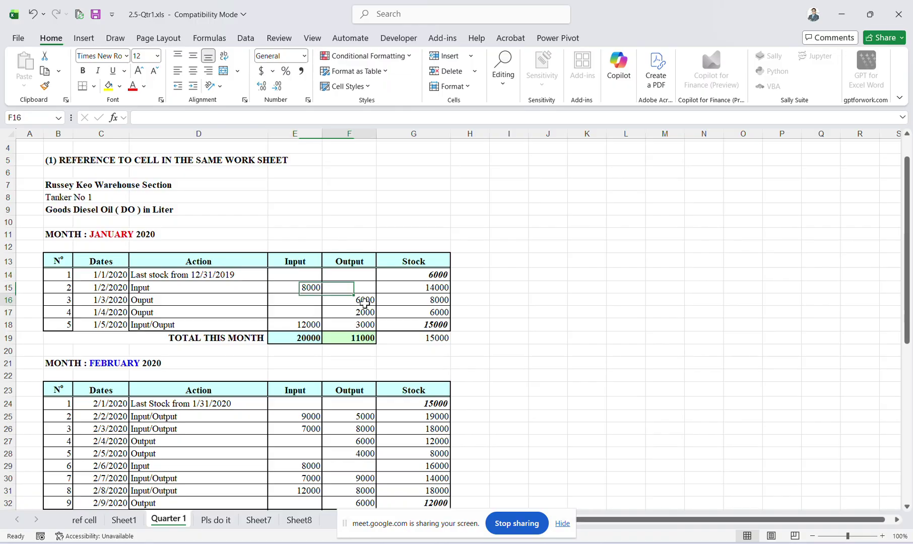
pyautogui.scroll(1, 302, 394)
pyautogui.scroll(-2, 302, 394)
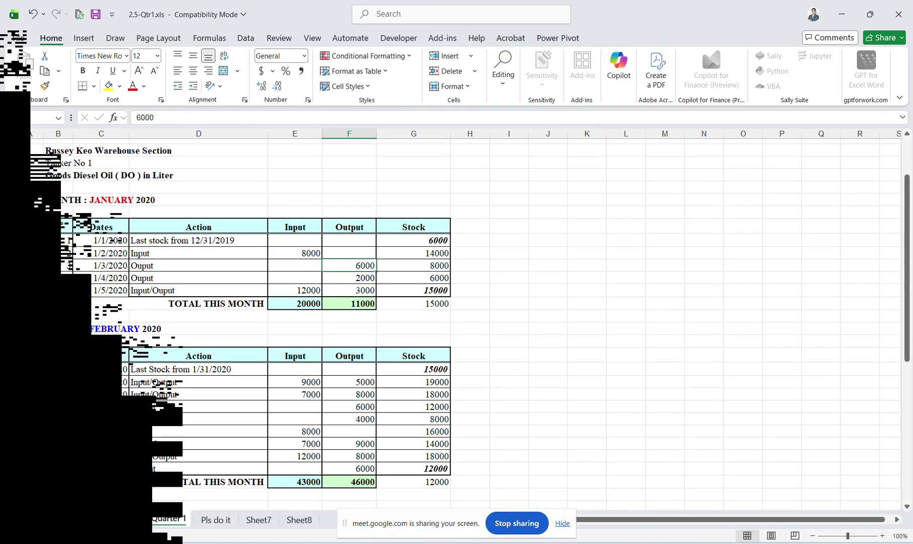
pyautogui.click(161, 519)
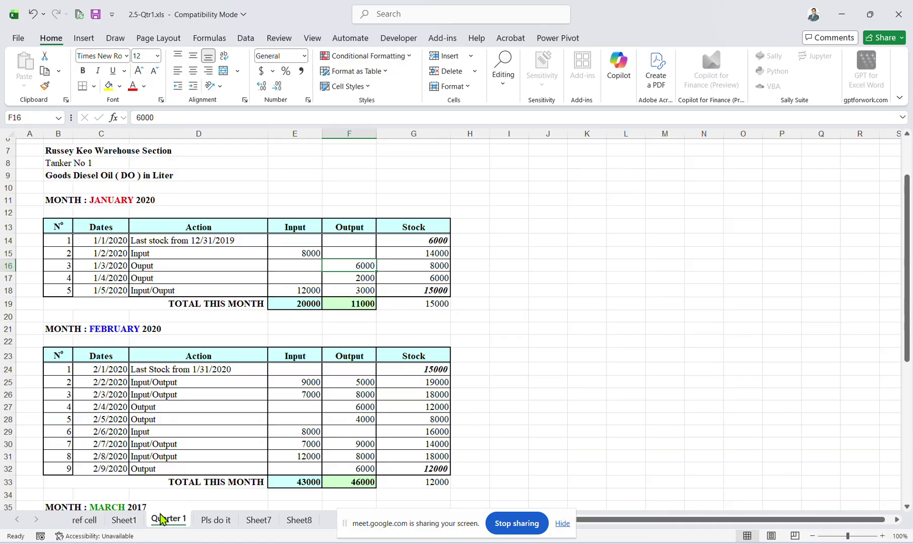
pyautogui.scroll(2, 223, 356)
pyautogui.scroll(-2, 222, 356)
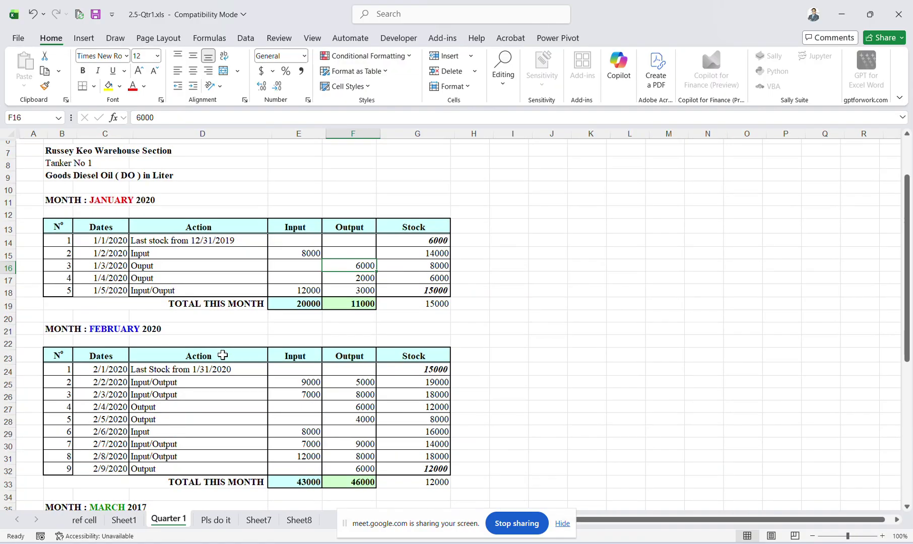
pyautogui.scroll(2, 223, 355)
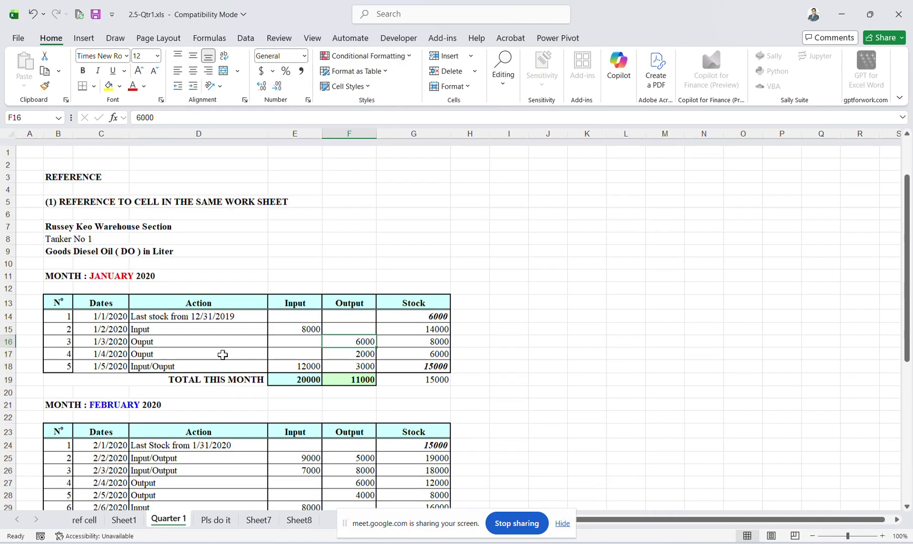
pyautogui.keyDown('ctrl'); pyautogui.scroll(6, 273, 306); pyautogui.keyUp('ctrl')
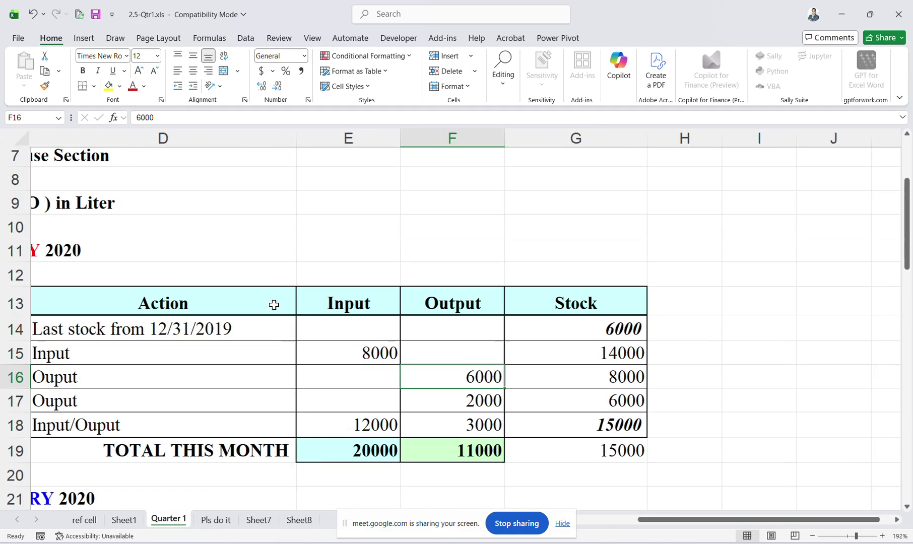
pyautogui.keyDown('ctrl'); pyautogui.scroll(-3, 274, 305); pyautogui.keyUp('ctrl')
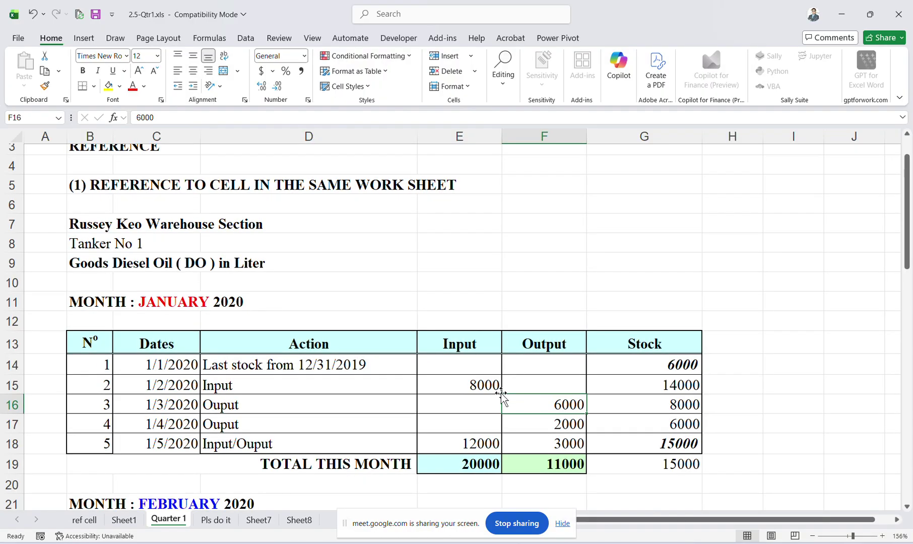
pyautogui.click(577, 378)
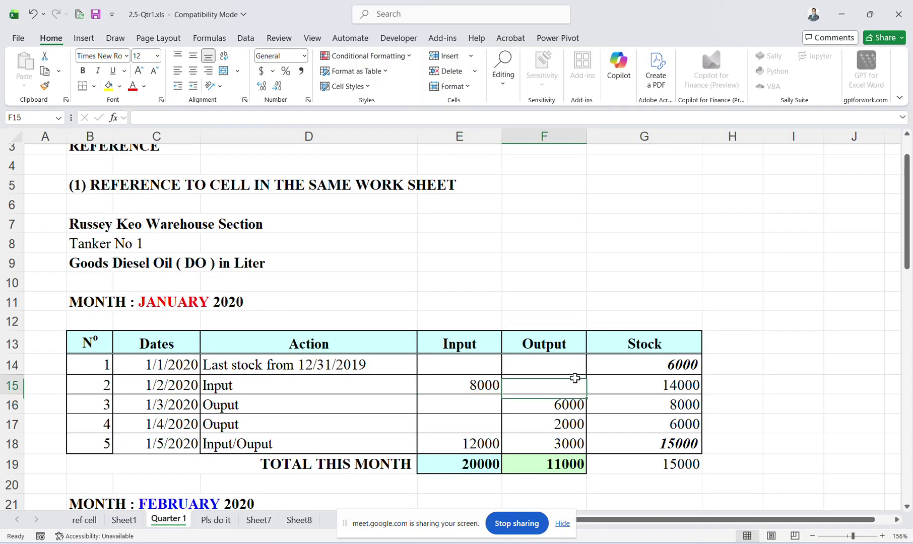
pyautogui.click(633, 359)
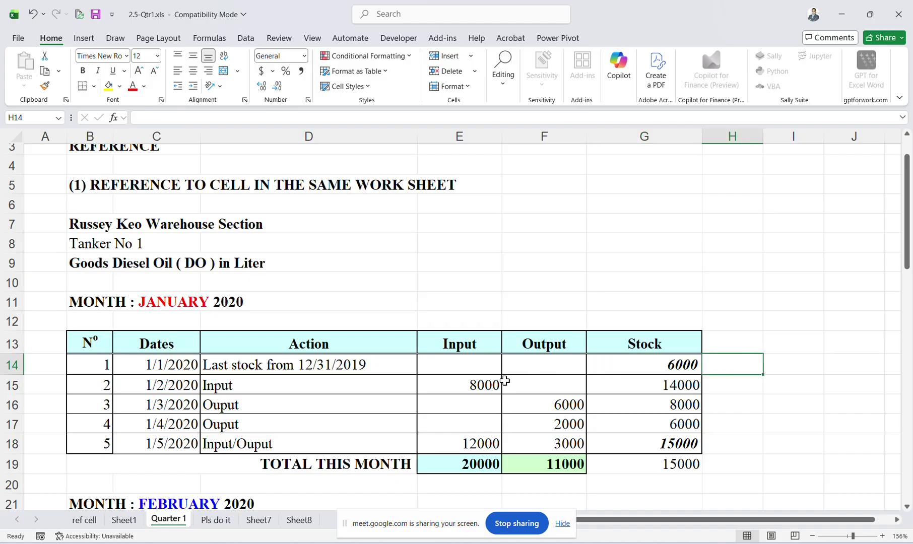
pyautogui.click(492, 382)
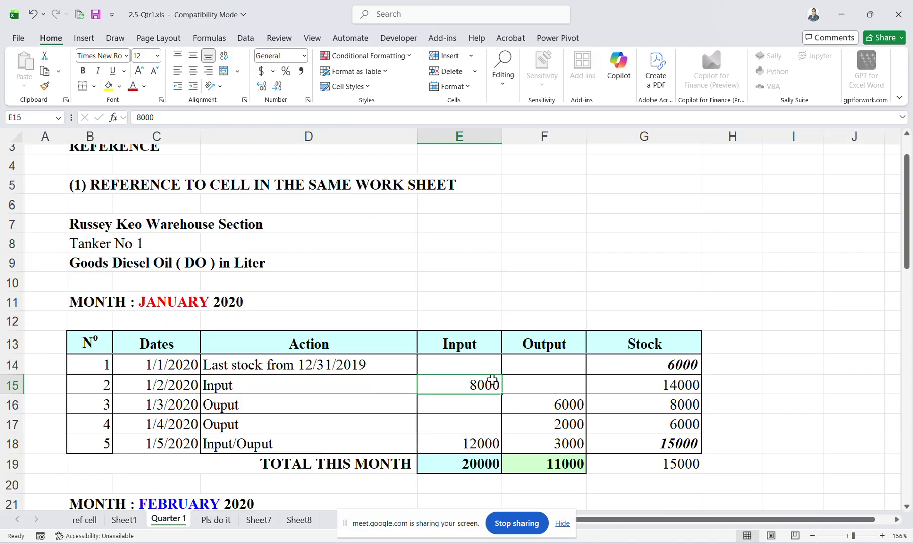
pyautogui.press('Right')
pyautogui.press('Right')
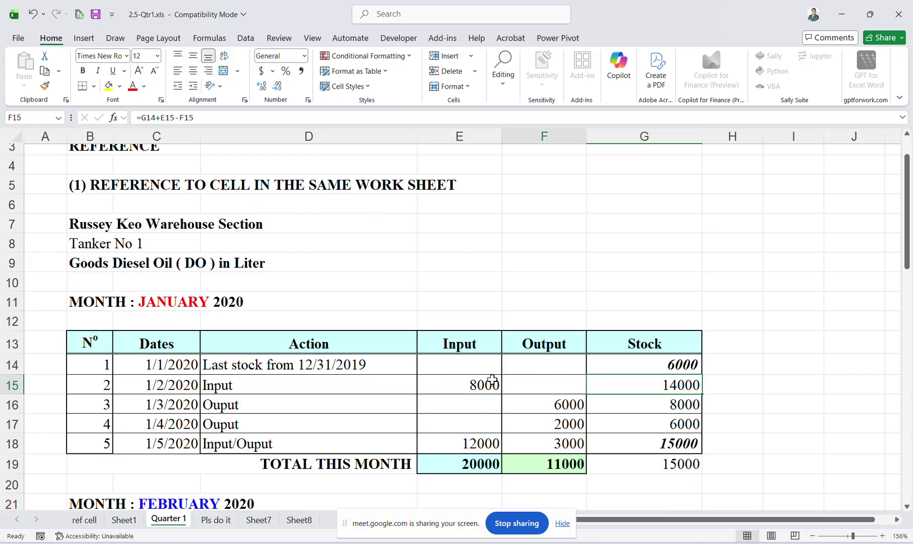
pyautogui.press('Left')
pyautogui.press('Right')
pyautogui.press('Right')
pyautogui.press('Left')
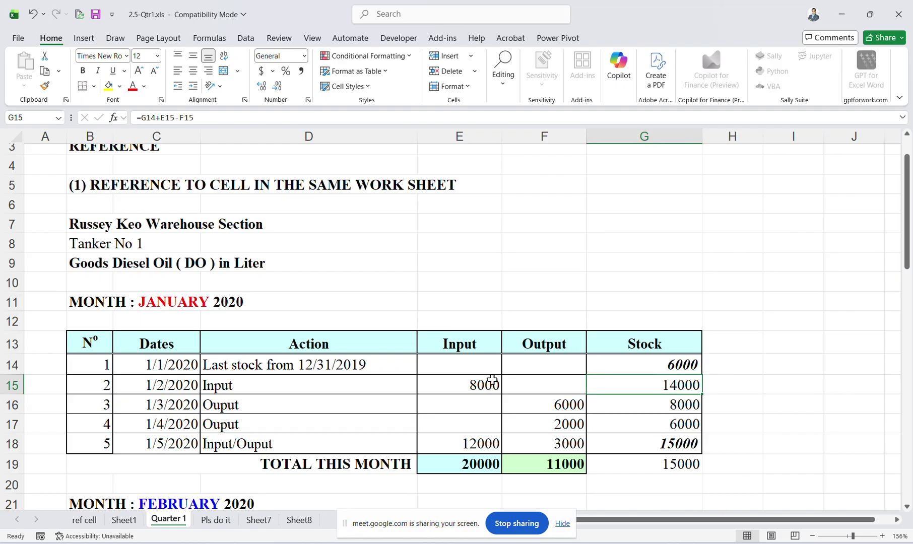
pyautogui.click(245, 116)
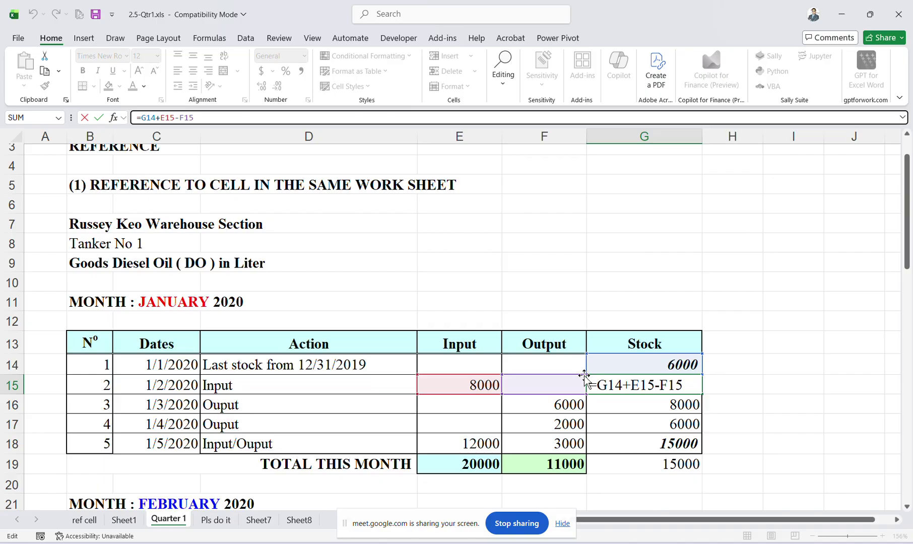
pyautogui.press('Return')
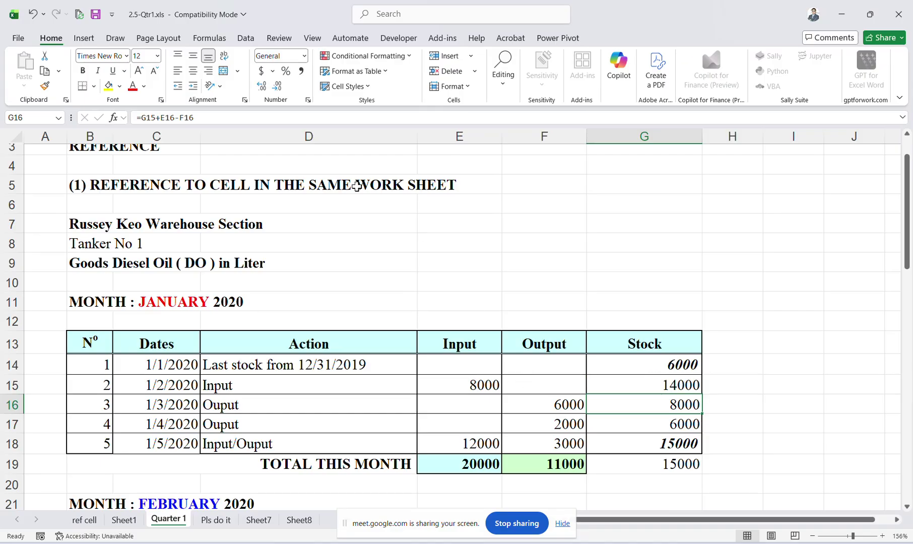
pyautogui.click(308, 118)
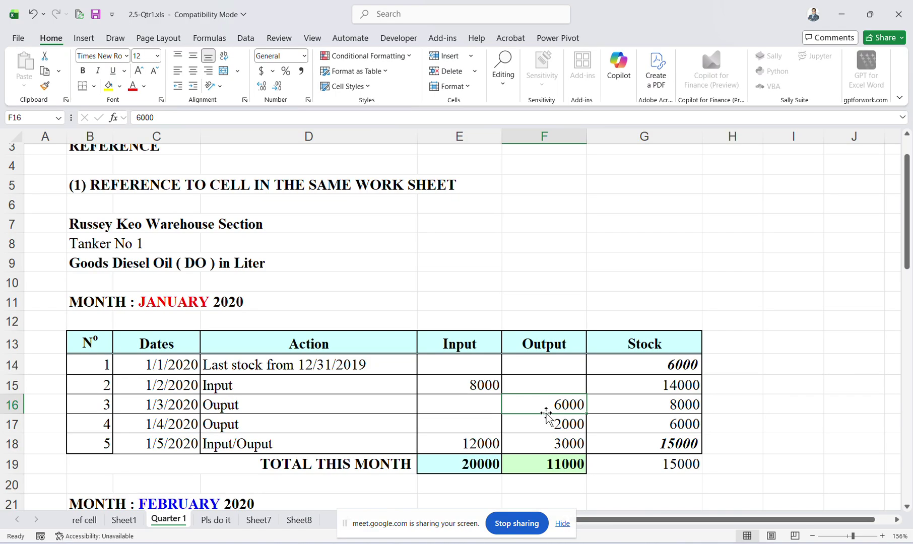
pyautogui.press('Right')
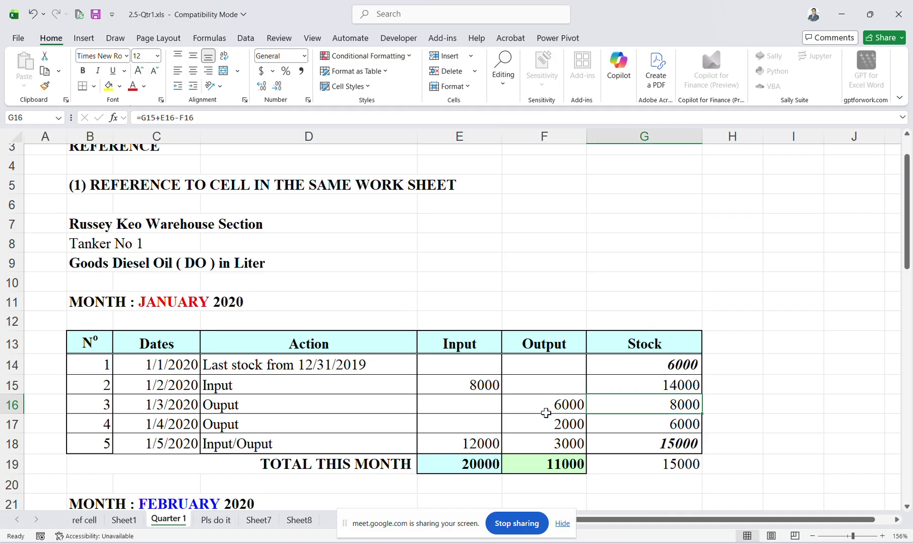
pyautogui.click(255, 115)
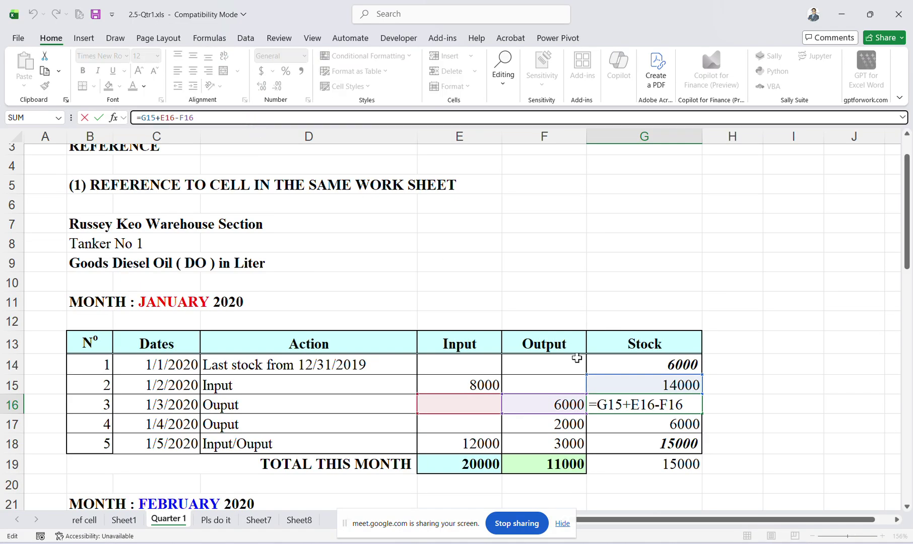
pyautogui.click(765, 442)
pyautogui.click(679, 403)
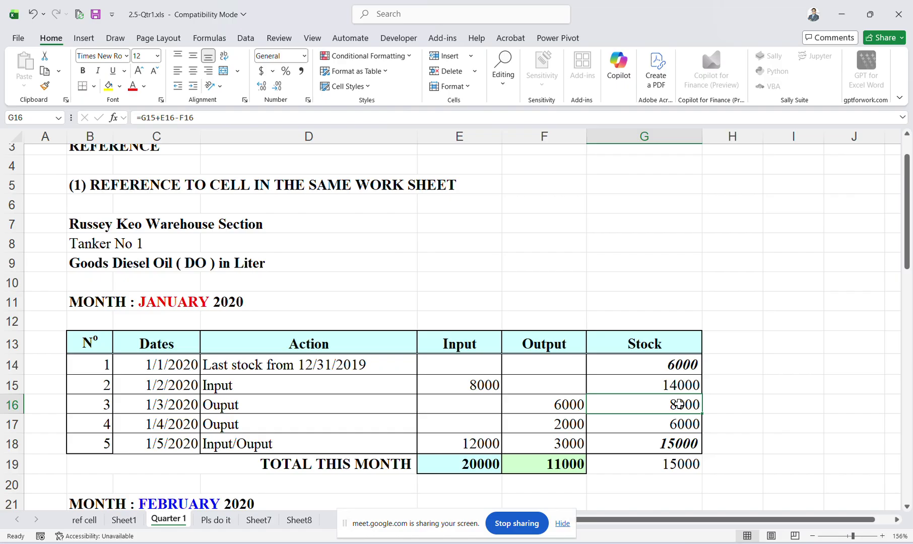
pyautogui.press('Left')
pyautogui.press('Left')
pyautogui.press('Right')
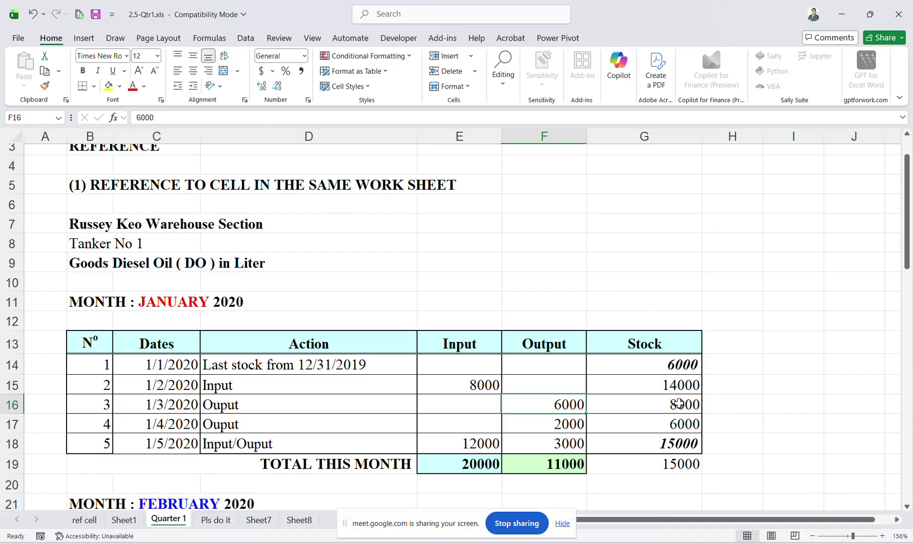
pyautogui.press('Down')
pyautogui.press('Down')
pyautogui.press('Right')
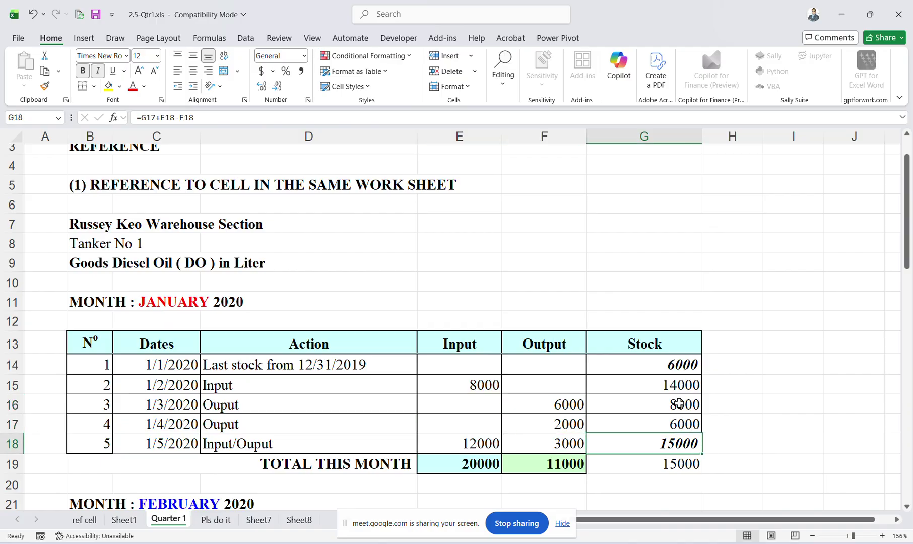
pyautogui.press('Down')
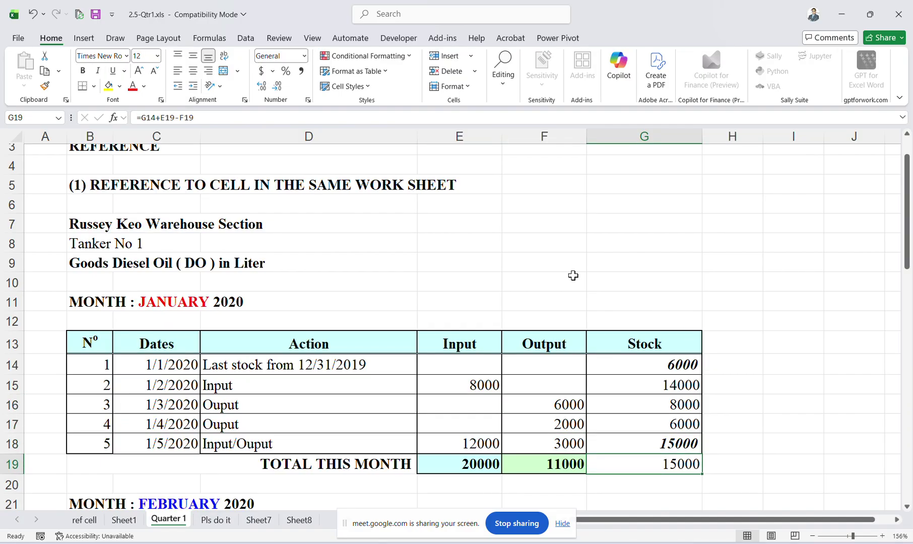
pyautogui.click(364, 117)
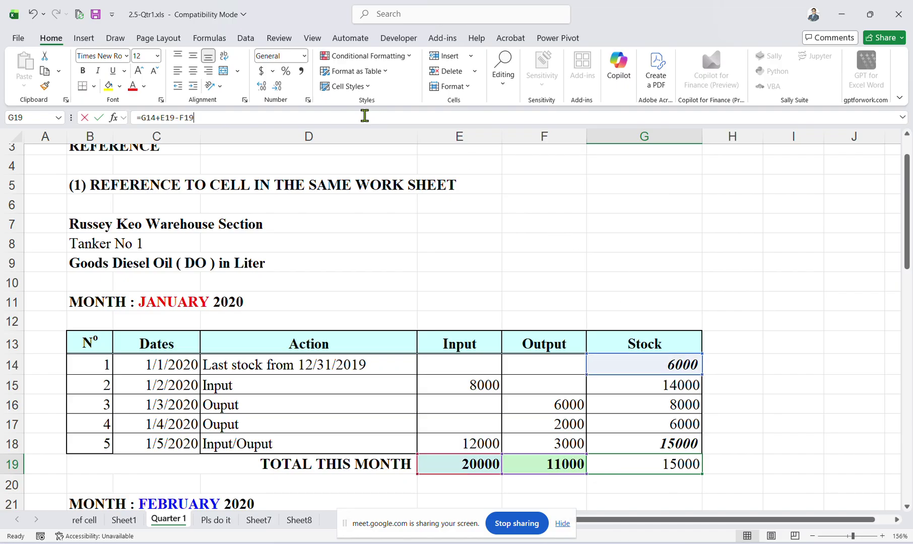
pyautogui.press('Return')
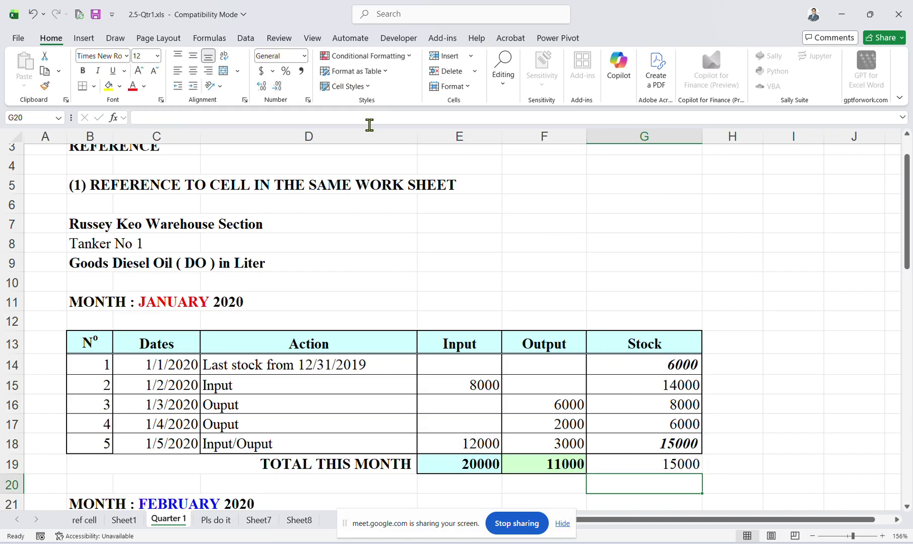
pyautogui.scroll(-5, 493, 301)
pyautogui.click(494, 302)
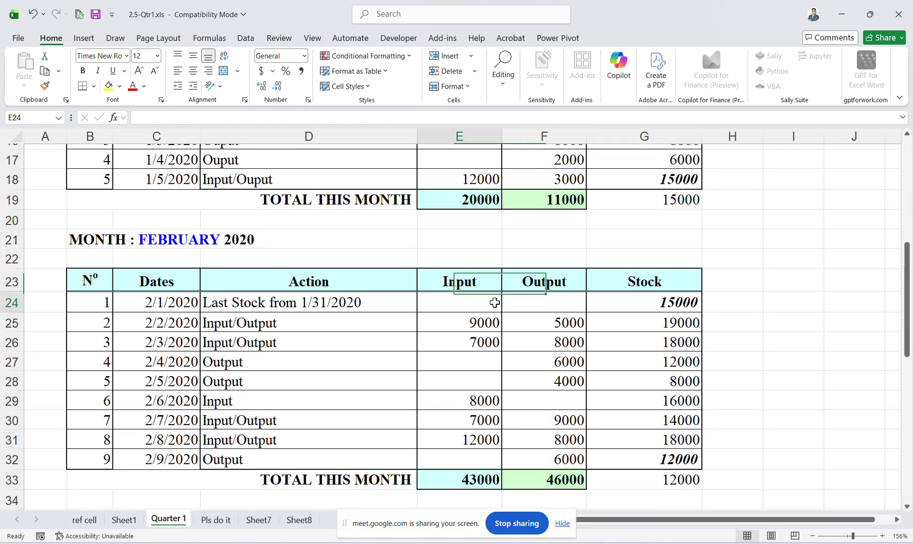
pyautogui.click(619, 305)
pyautogui.scroll(3, 619, 307)
pyautogui.scroll(-3, 617, 306)
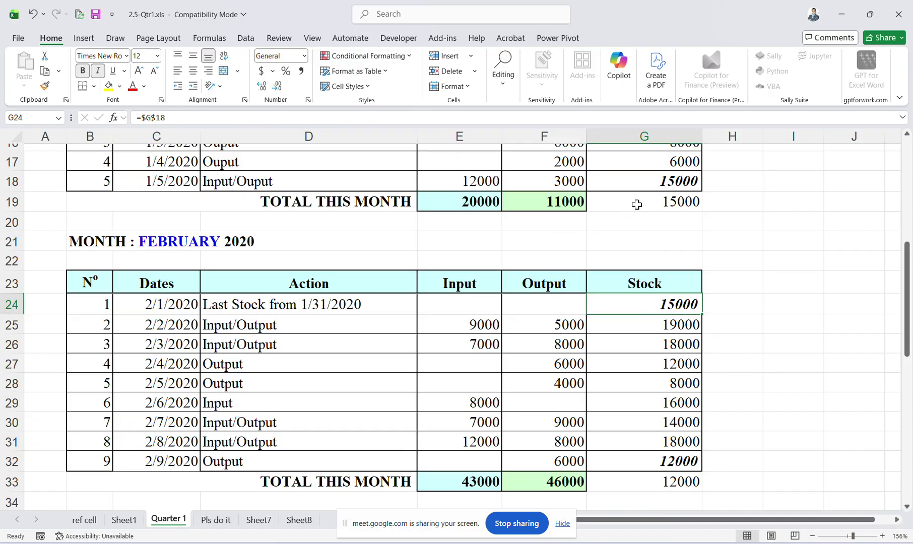
pyautogui.click(637, 203)
pyautogui.click(640, 305)
pyautogui.click(471, 336)
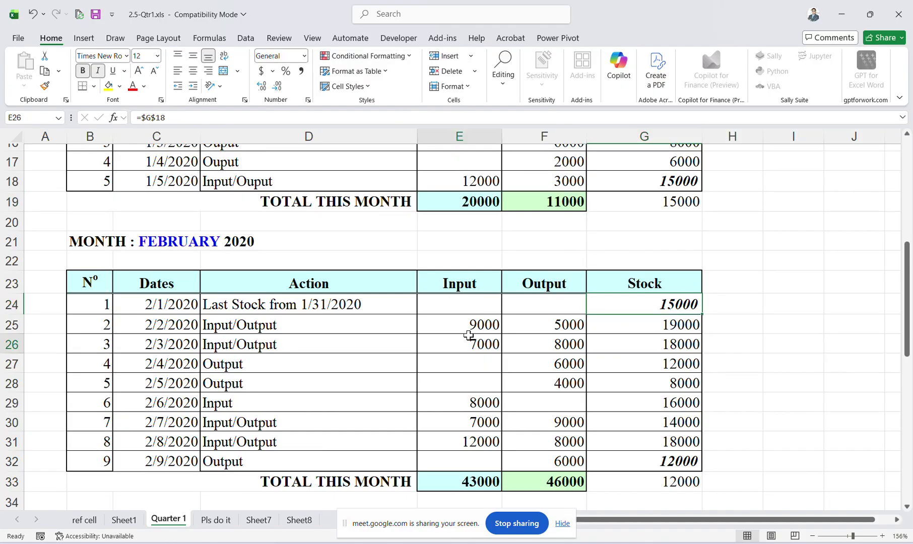
pyautogui.click(476, 324)
pyautogui.click(535, 325)
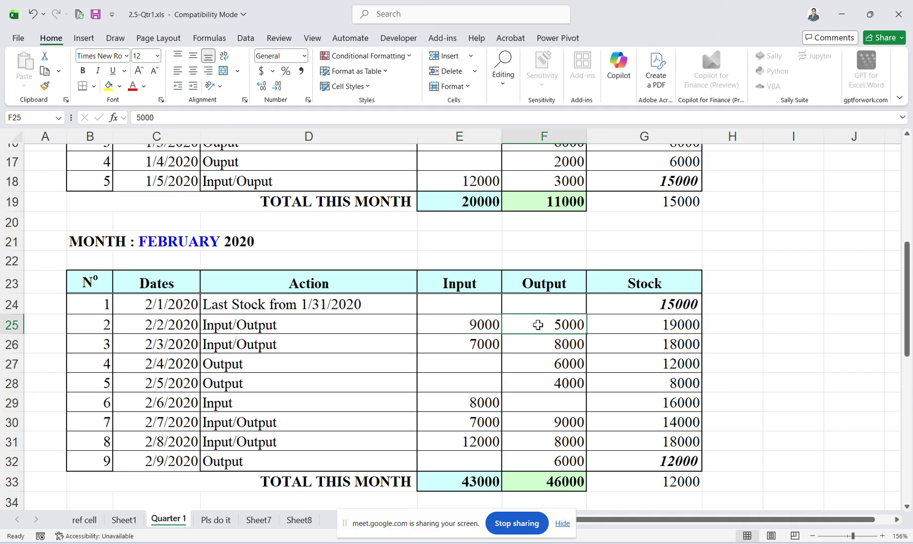
pyautogui.click(666, 325)
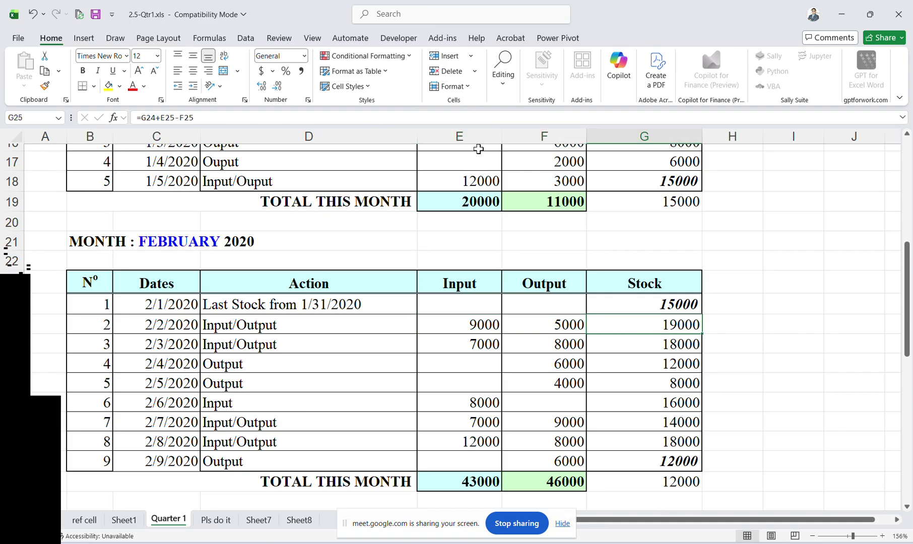
pyautogui.click(326, 119)
pyautogui.scroll(5, 343, 193)
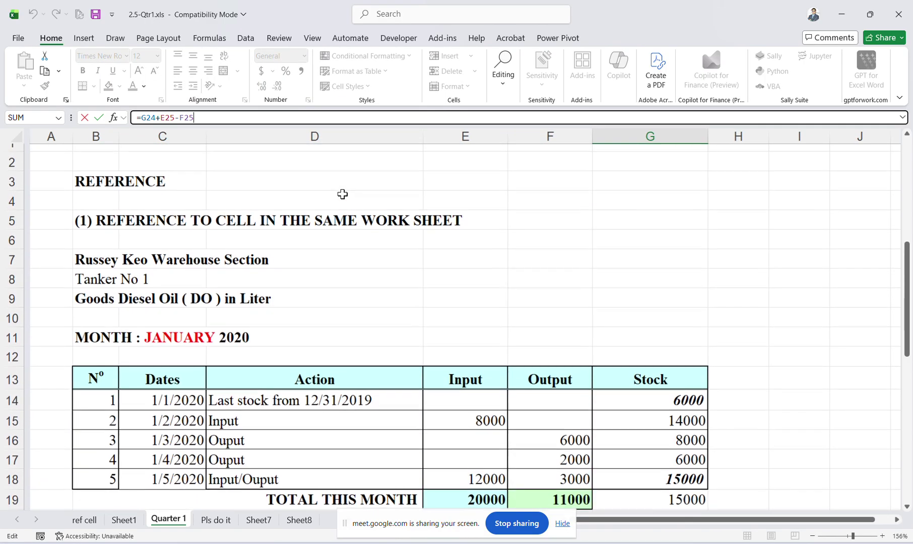
pyautogui.scroll(-6, 343, 194)
pyautogui.click(492, 291)
pyautogui.scroll(-4, 498, 295)
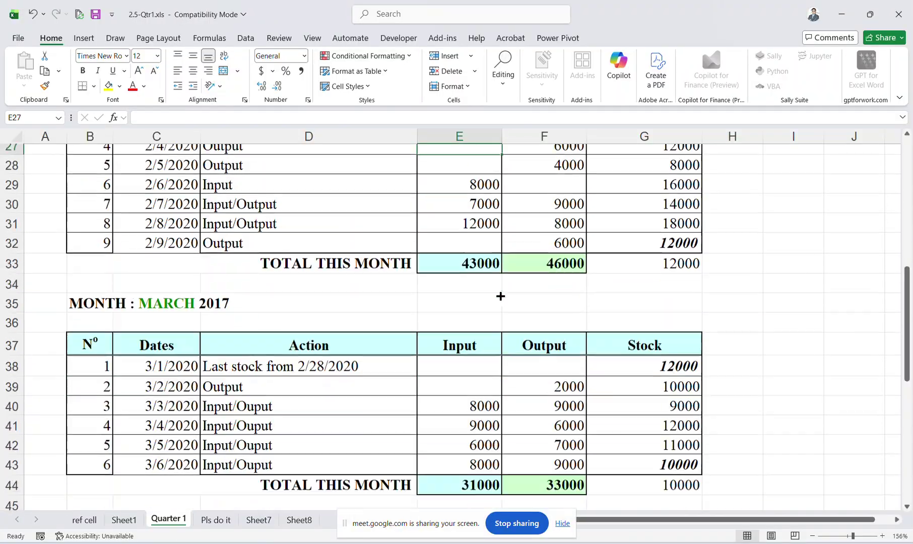
pyautogui.scroll(10, 499, 296)
pyautogui.scroll(-15, 500, 296)
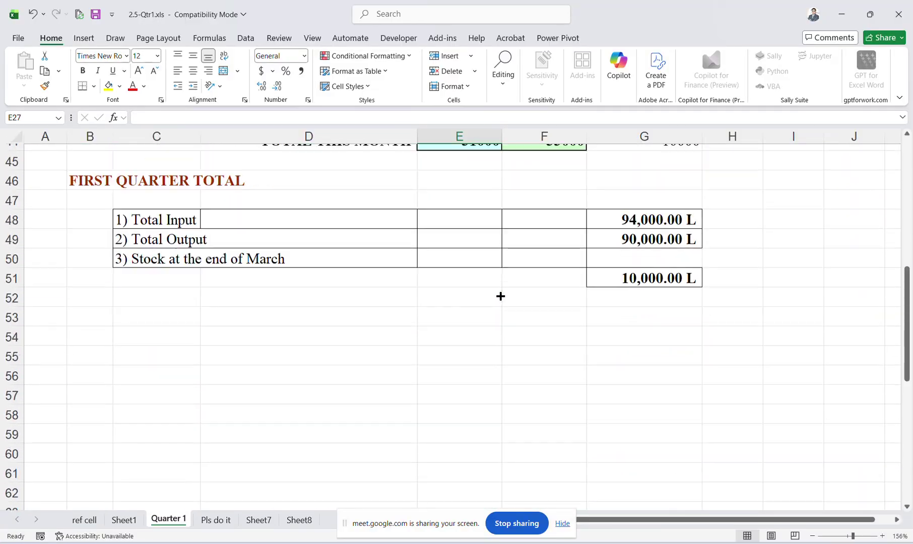
pyautogui.click(623, 237)
pyautogui.click(624, 227)
pyautogui.scroll(4, 628, 228)
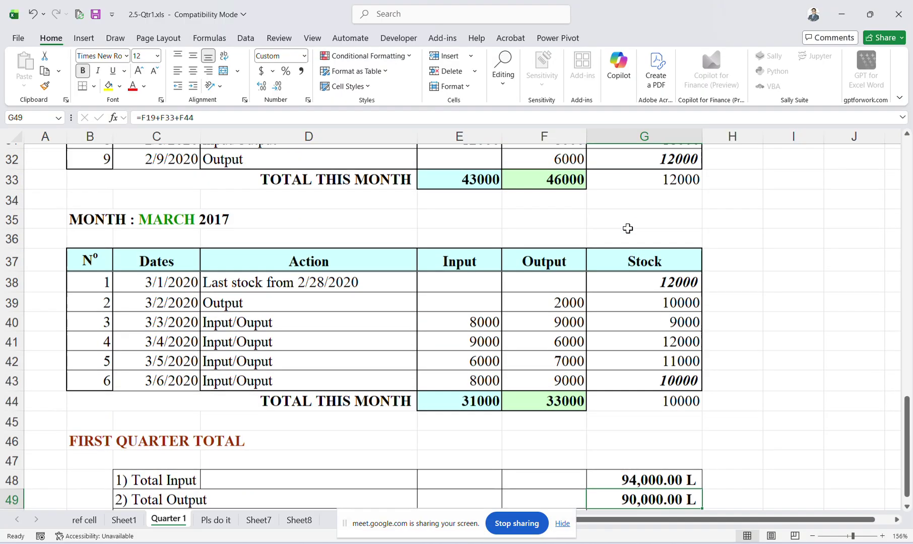
pyautogui.click(427, 121)
pyautogui.scroll(-2, 460, 229)
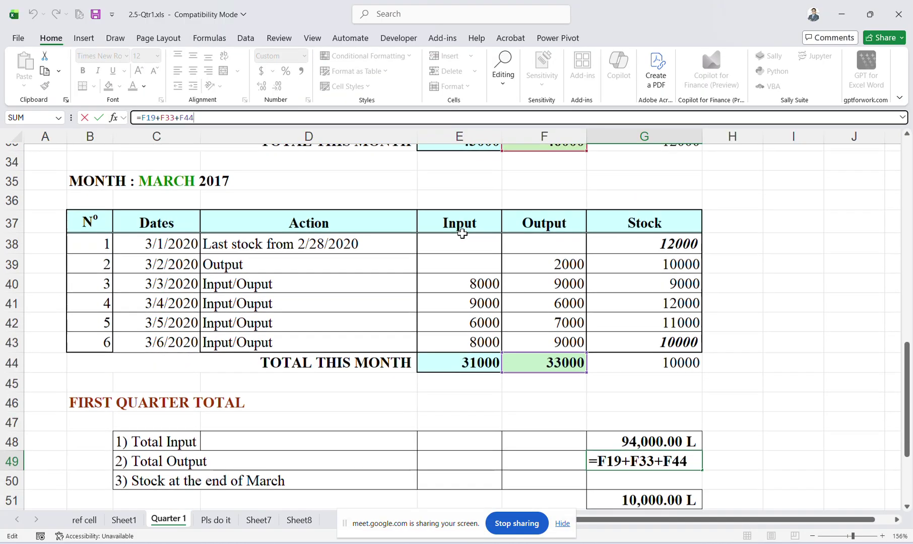
pyautogui.scroll(6, 462, 233)
pyautogui.scroll(5, 462, 234)
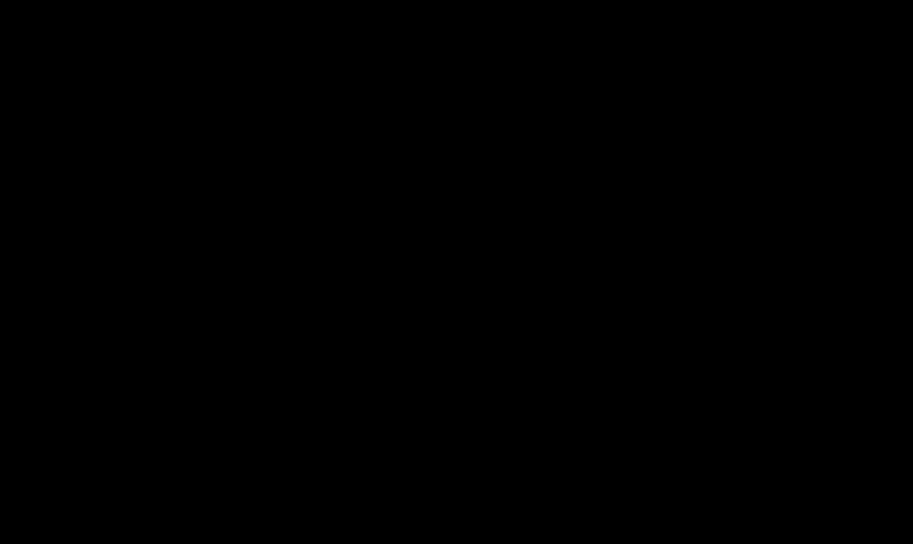
pyautogui.scroll(-4, 462, 234)
pyautogui.scroll(2, 461, 233)
pyautogui.scroll(5, 462, 234)
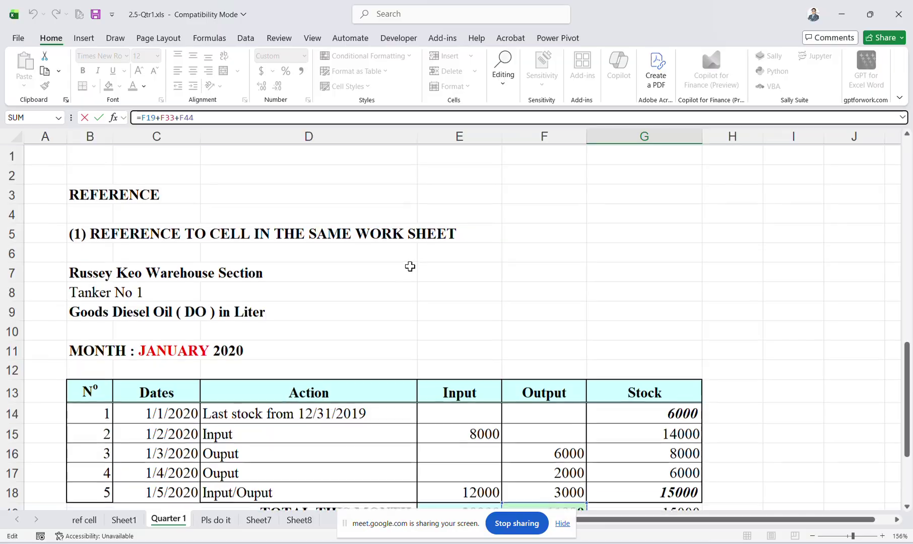
pyautogui.press('Escape')
pyautogui.click(123, 275)
# Compare the empty Stock cells G15–G16 on Pls do it with Quarter 1's G15 formula.
pyautogui.scroll(-1, 122, 275)
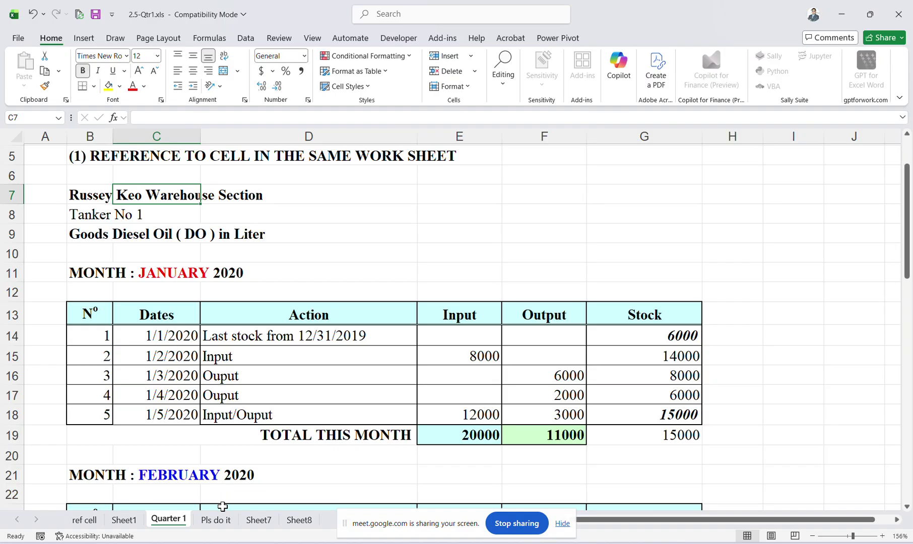
pyautogui.click(215, 520)
pyautogui.scroll(5, 257, 378)
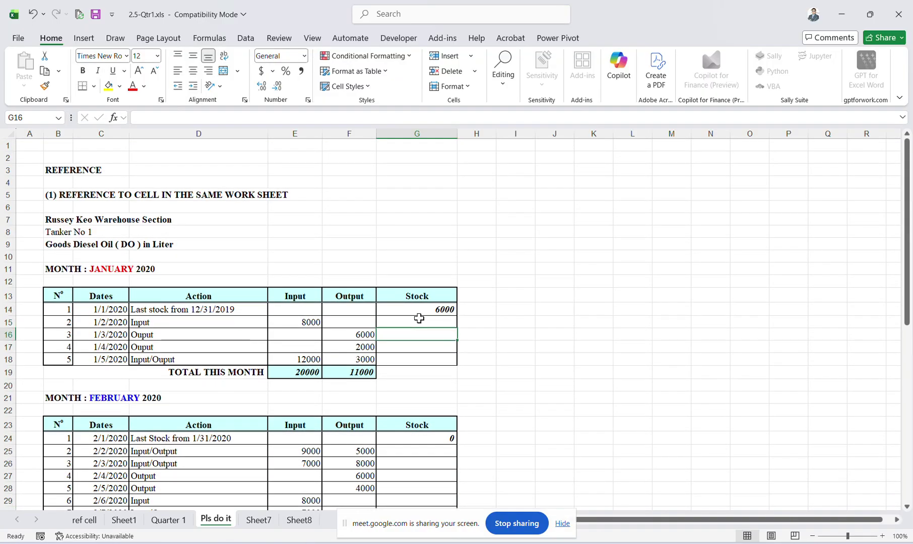
pyautogui.click(418, 318)
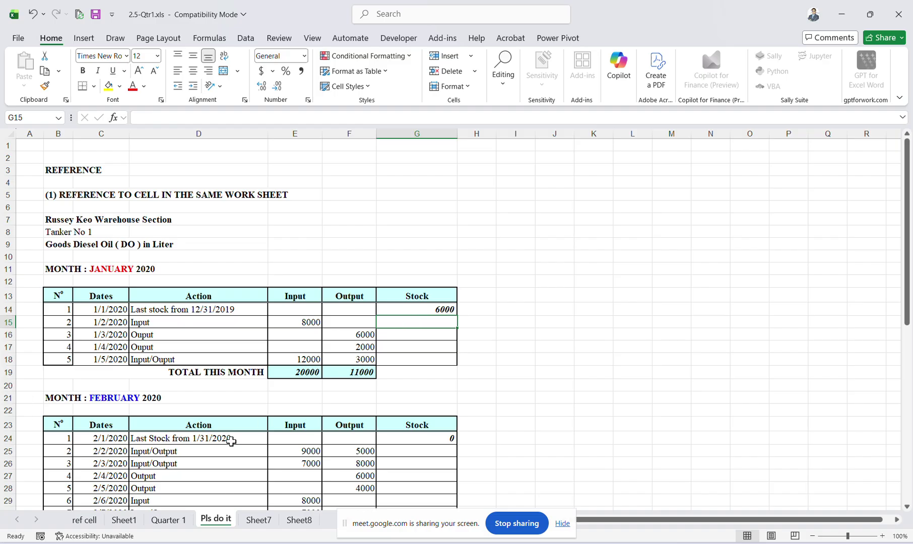
pyautogui.click(154, 520)
pyautogui.click(693, 352)
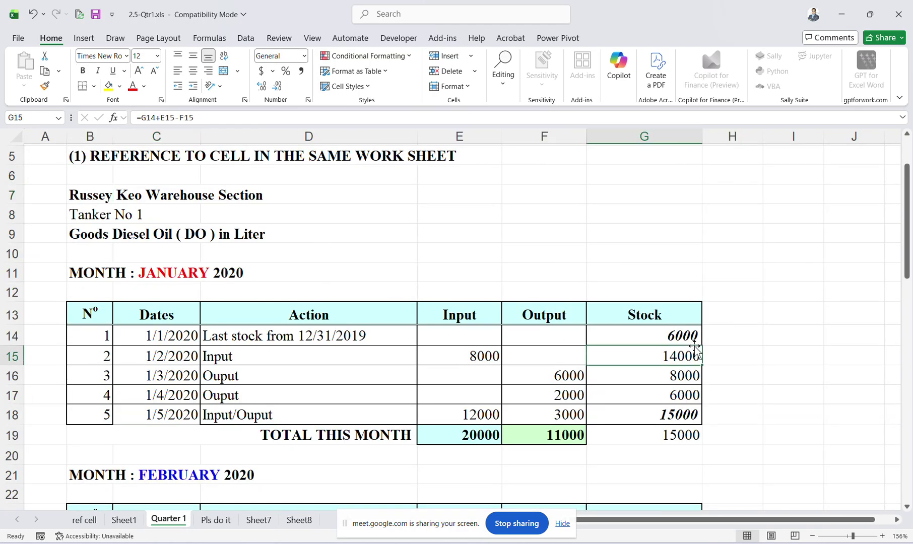
pyautogui.click(216, 519)
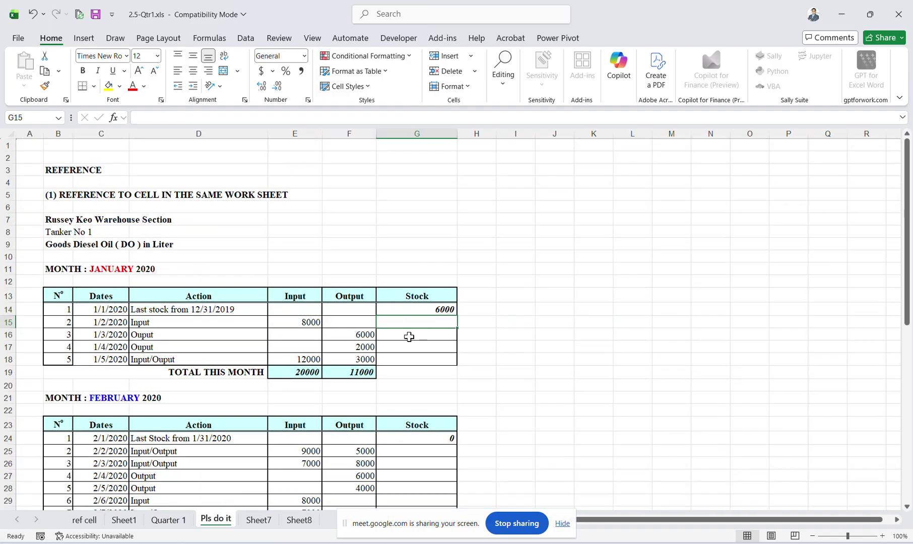
pyautogui.click(423, 330)
# Select G15 on Pls do it, then display Quarter 1's finished January table as the example.
pyautogui.click(418, 323)
pyautogui.scroll(-11, 423, 340)
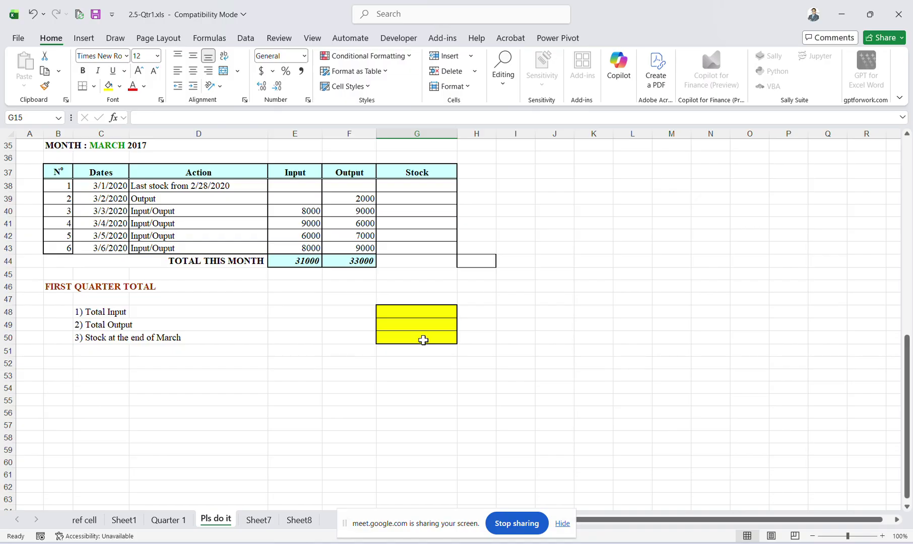
pyautogui.click(181, 520)
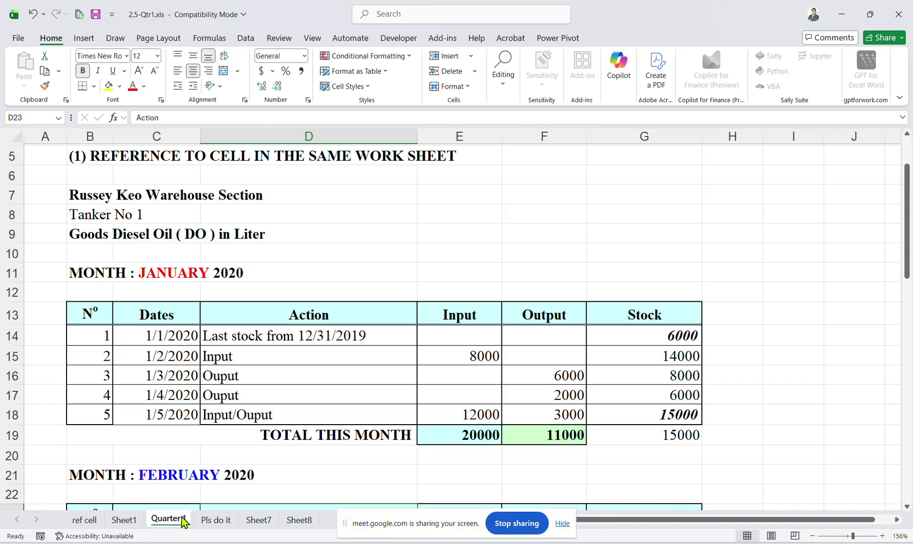
# Enter =G14+E15-F15 in G15 on the Pls do it sheet.
pyautogui.click(562, 523)
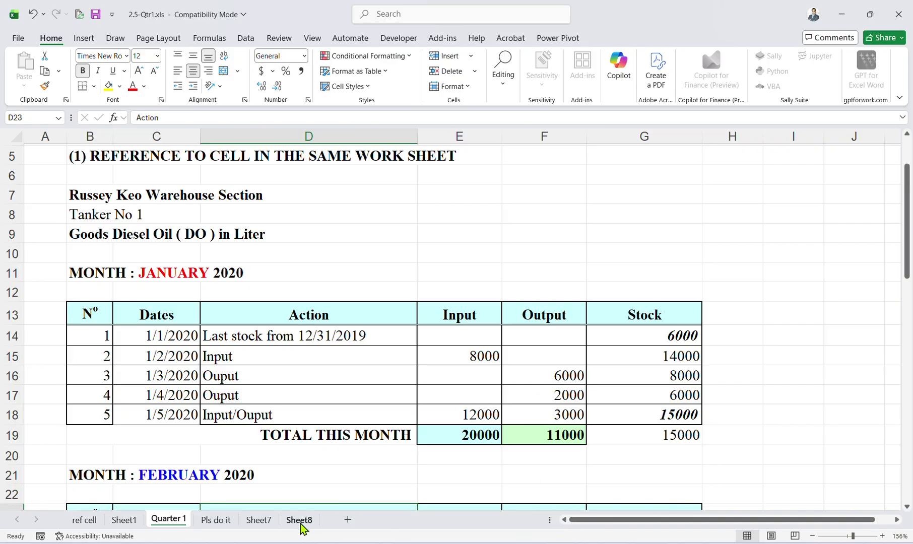
pyautogui.click(232, 521)
pyautogui.scroll(12, 479, 252)
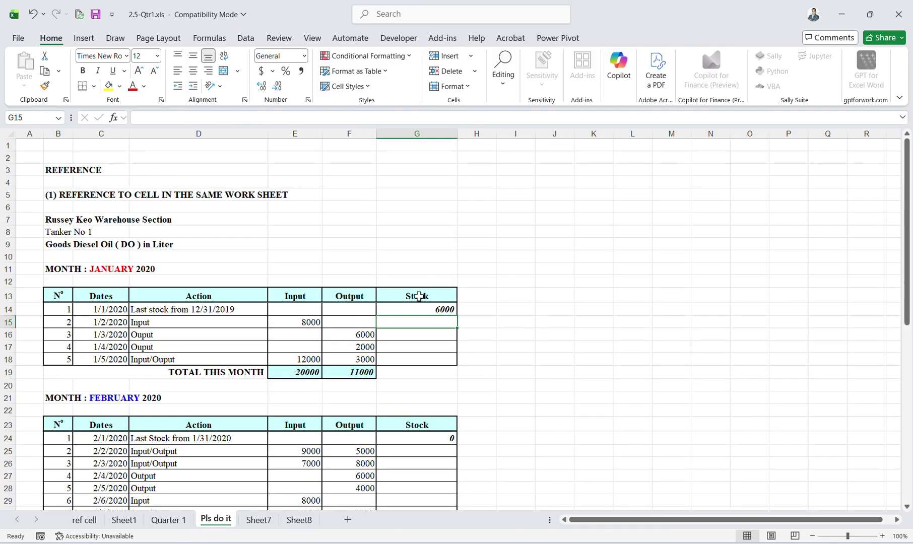
pyautogui.click(419, 333)
pyautogui.click(420, 323)
pyautogui.write('=')
pyautogui.click(436, 309)
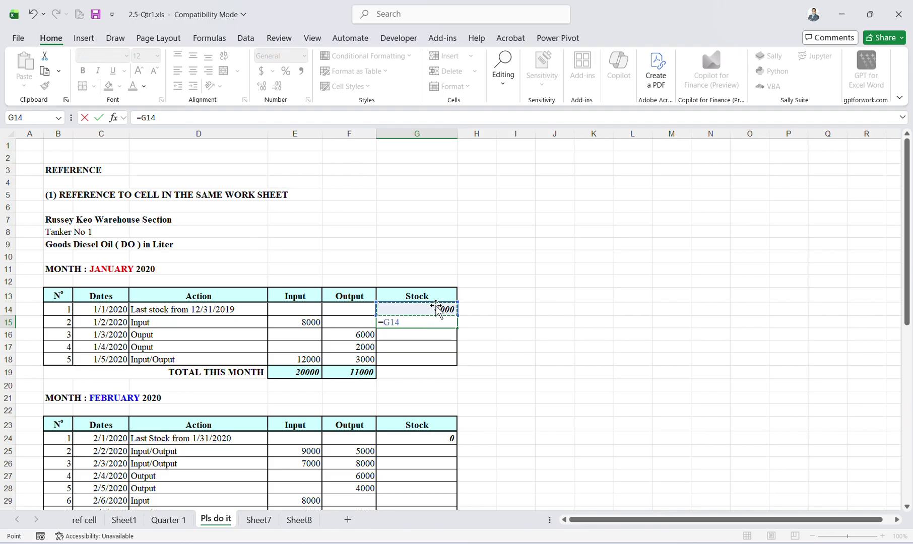
pyautogui.write('+')
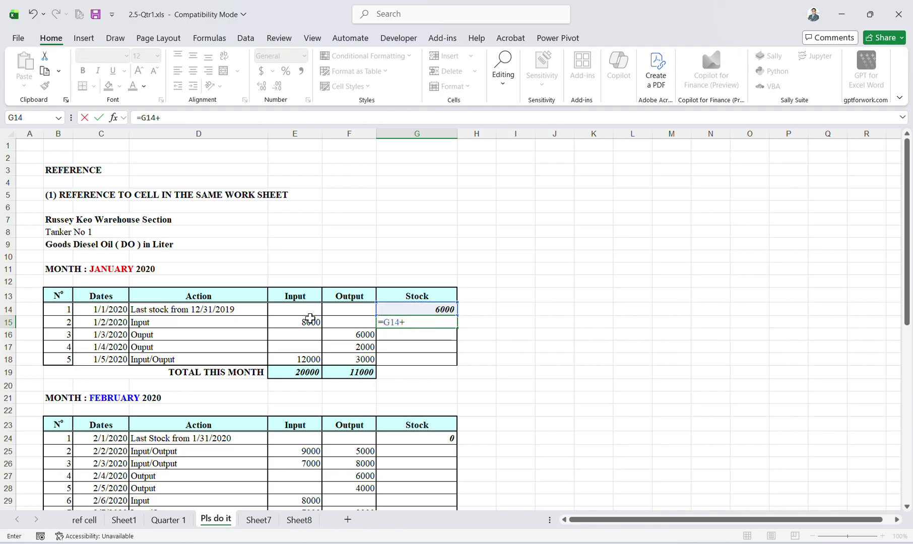
pyautogui.click(310, 320)
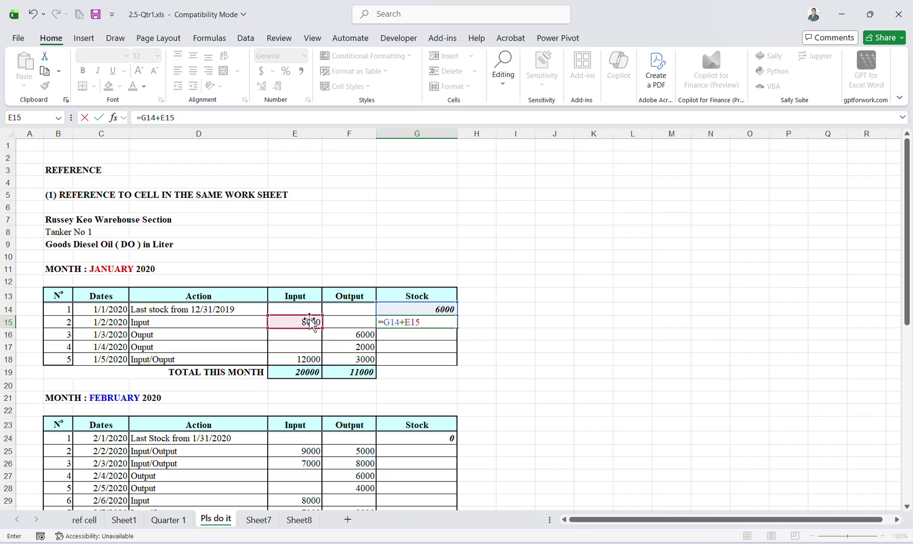
pyautogui.write('-')
pyautogui.click(339, 324)
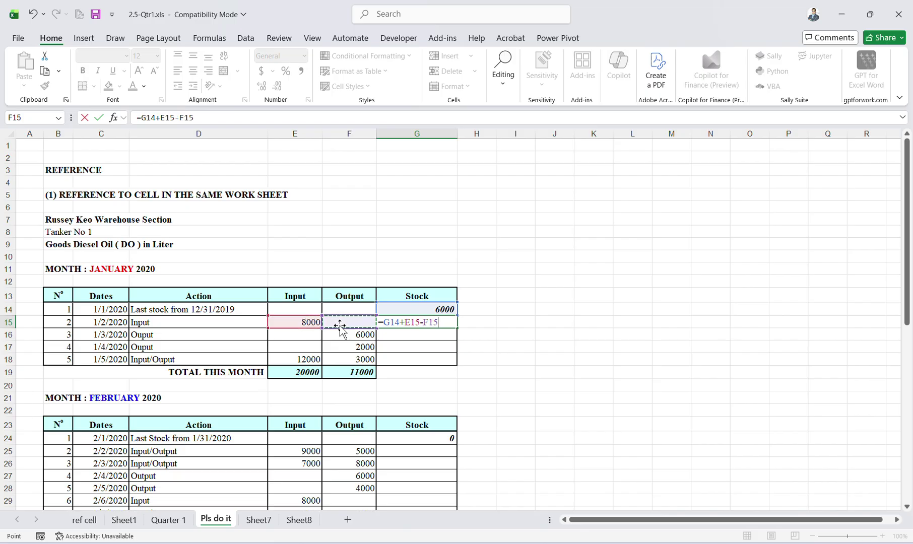
pyautogui.press('Return')
# Fill the stock formula down to G18 with Ctrl+D, checking G17, ending at 15000.
pyautogui.hotkey('ctrl', 'd')
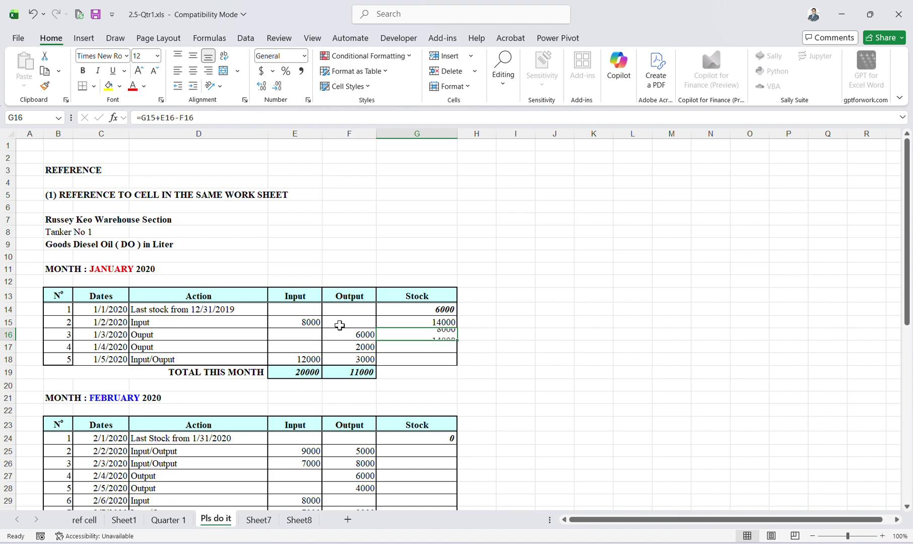
pyautogui.click(442, 345)
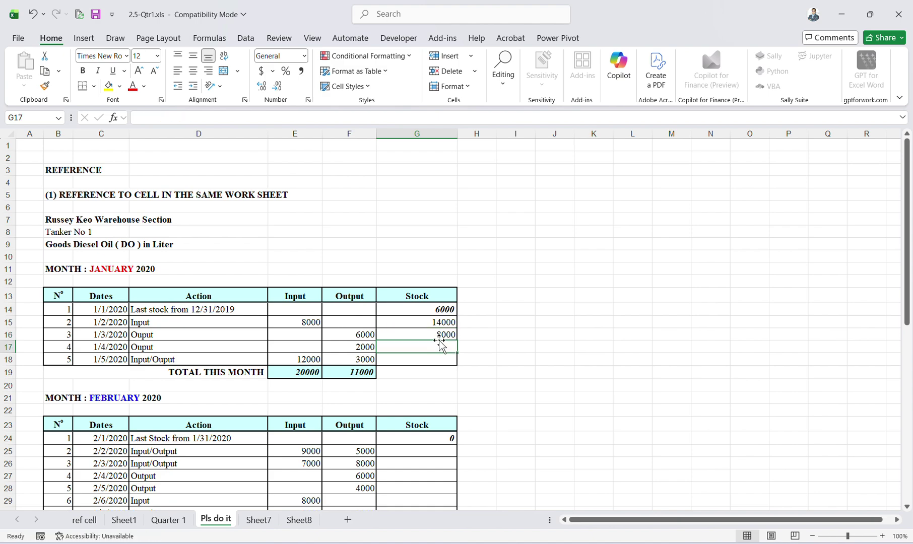
pyautogui.click(442, 334)
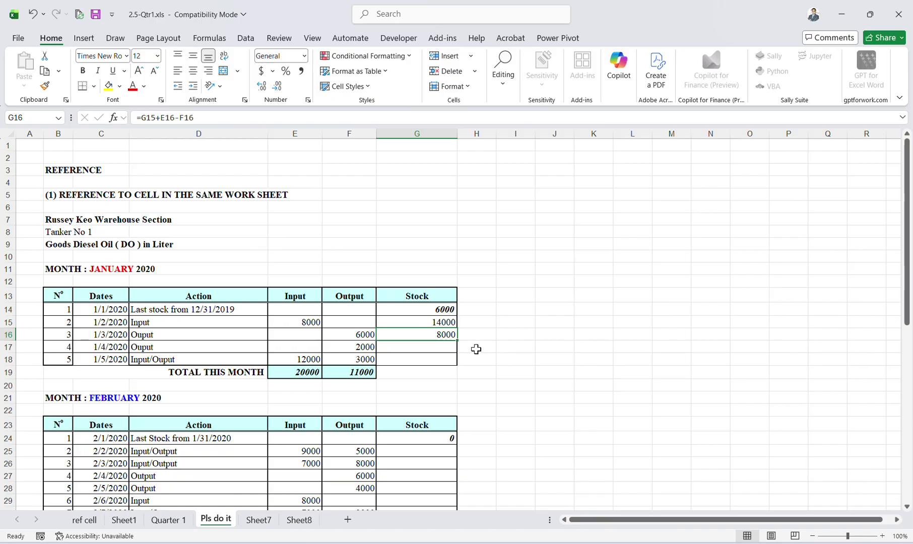
pyautogui.moveTo(442, 335); pyautogui.dragTo(435, 347)
pyautogui.hotkey('ctrl', 'd')
pyautogui.click(436, 347)
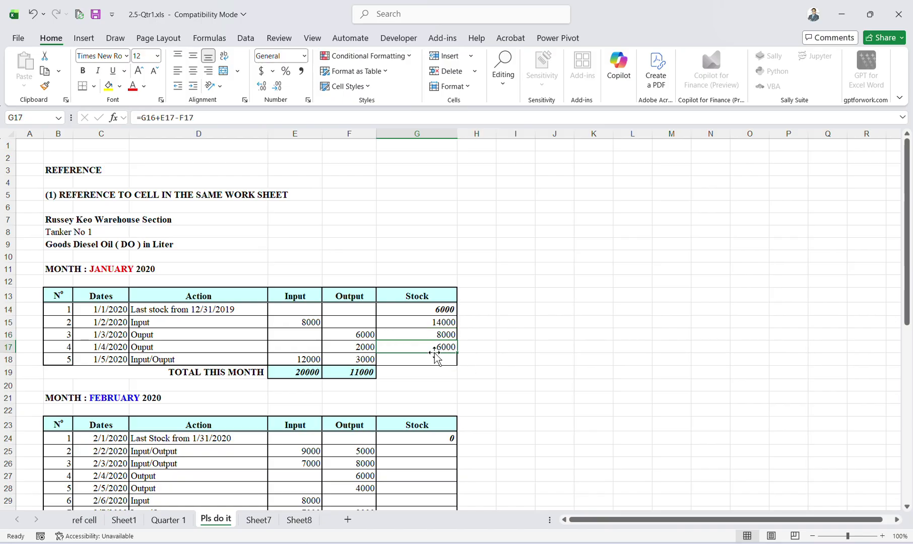
pyautogui.click(246, 119)
pyautogui.click(468, 292)
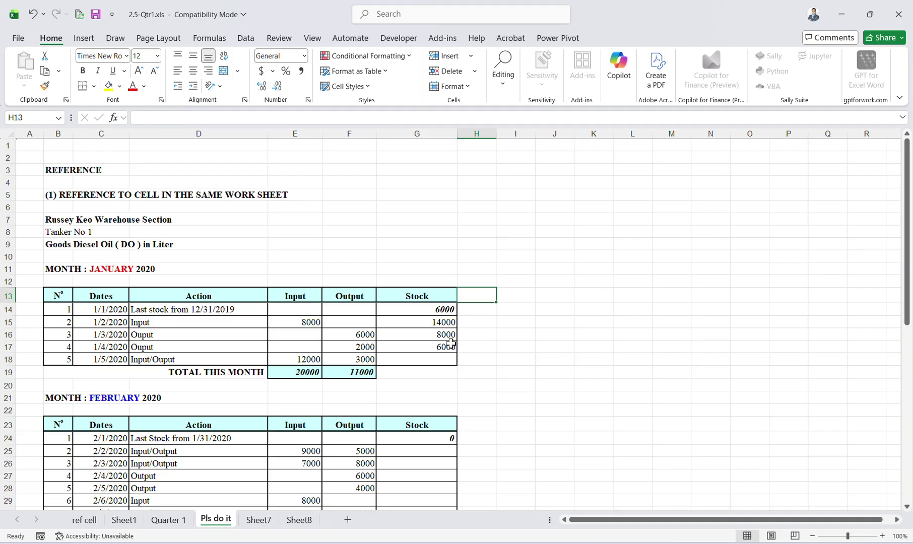
pyautogui.click(439, 358)
pyautogui.hotkey('ctrl', 'd')
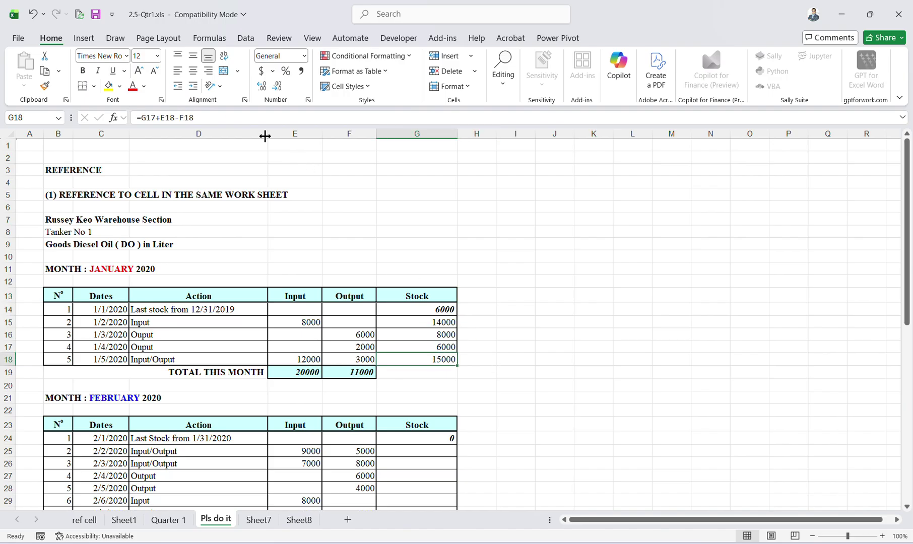
pyautogui.click(227, 133)
pyautogui.click(466, 358)
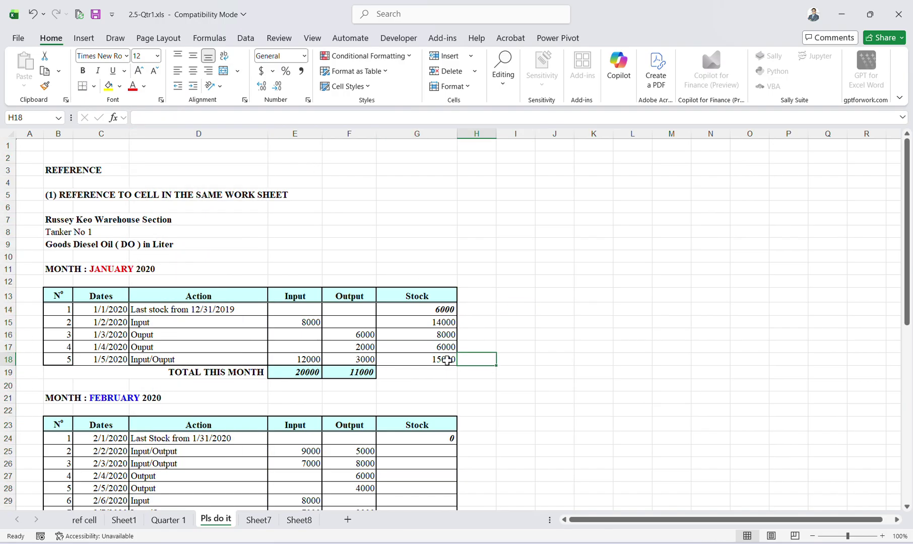
pyautogui.click(447, 361)
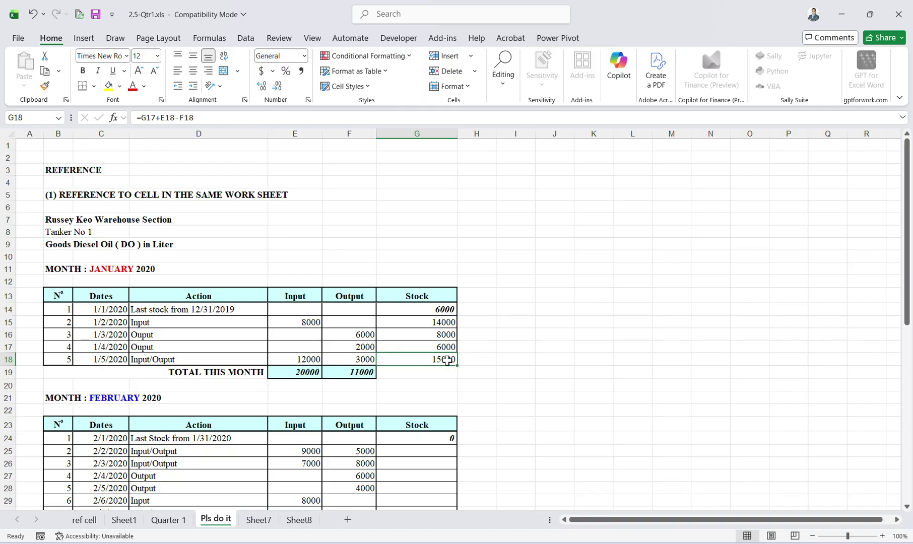
pyautogui.click(506, 407)
pyautogui.scroll(-1, 508, 404)
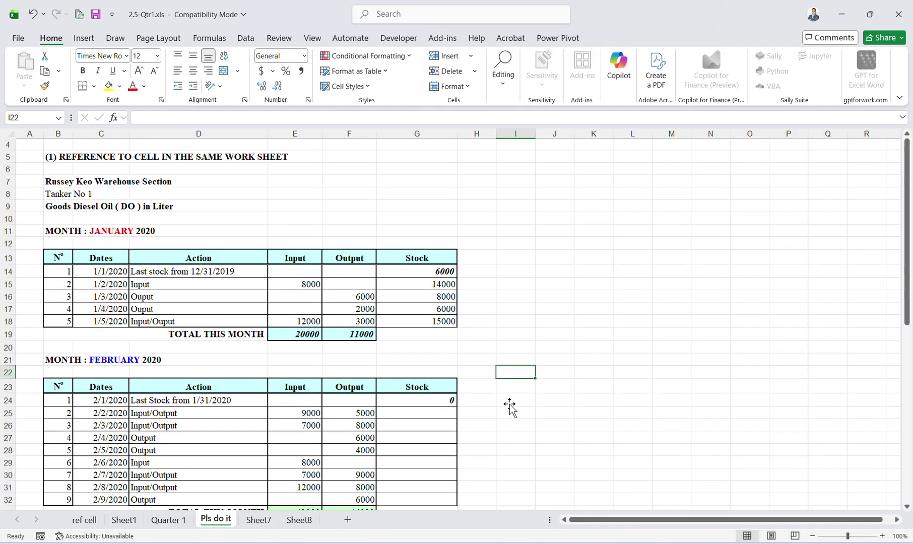
pyautogui.scroll(1, 509, 405)
pyautogui.click(488, 375)
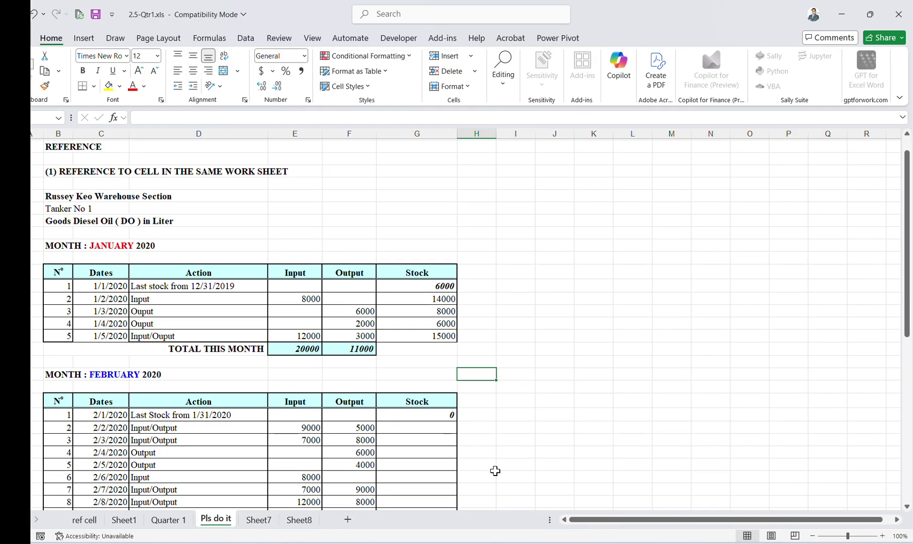
pyautogui.click(438, 336)
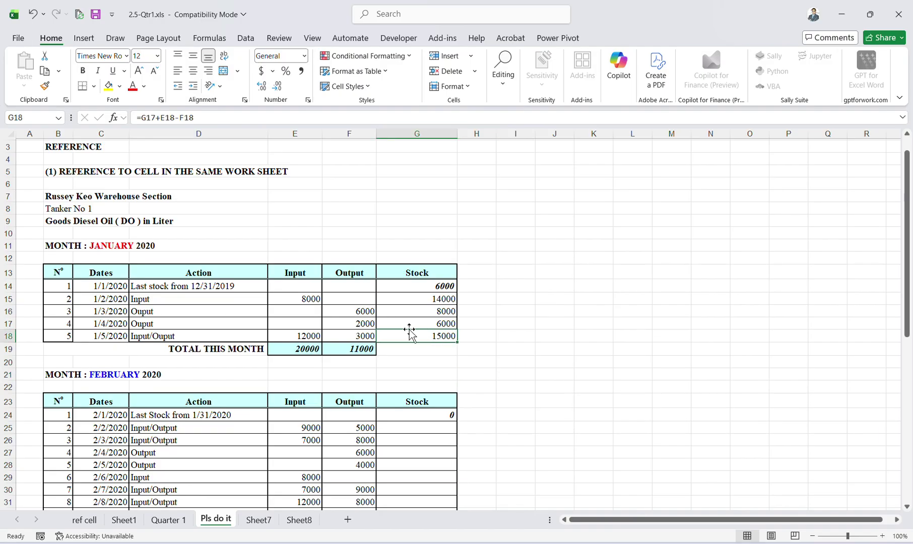
pyautogui.click(551, 441)
pyautogui.click(428, 348)
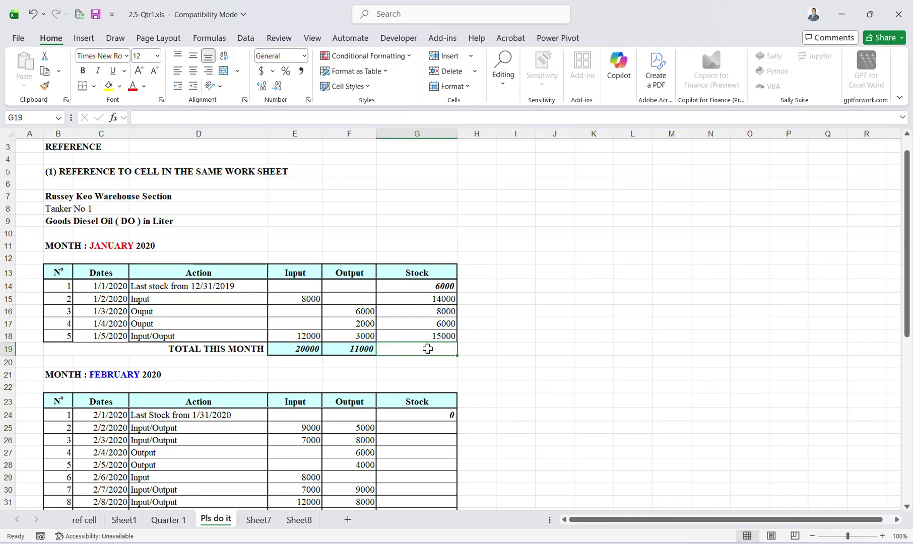
pyautogui.click(423, 332)
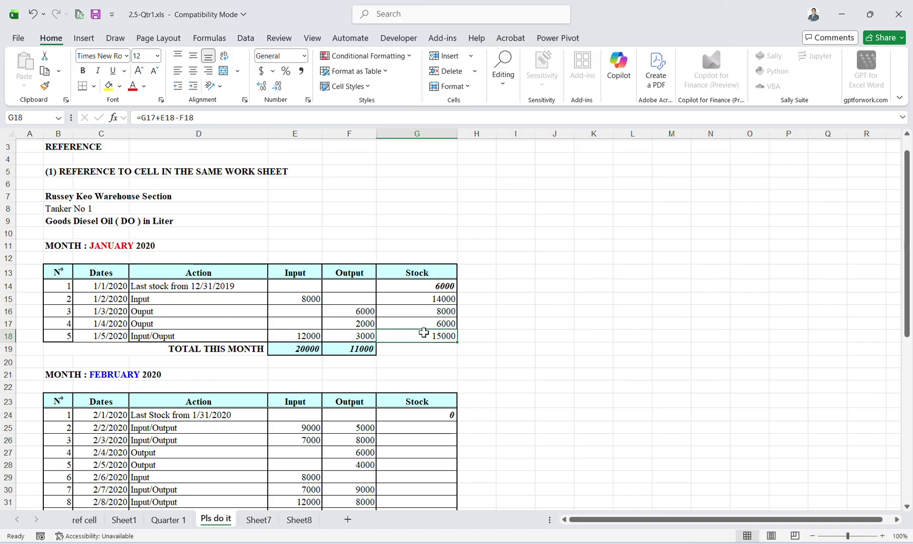
pyautogui.press('Down')
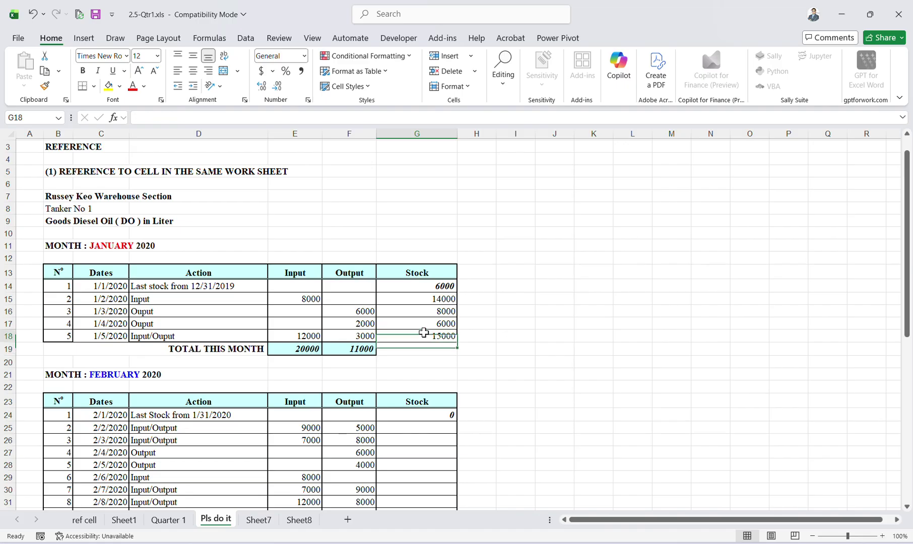
pyautogui.press('Up')
pyautogui.press('Down')
pyautogui.press('Up')
pyautogui.press('Down')
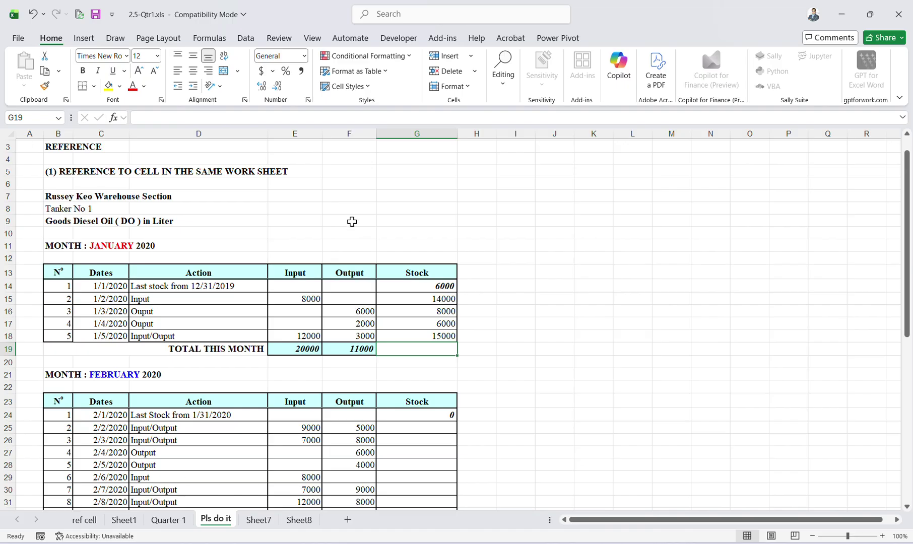
# Scroll the lesson slides to the Dynamic Conditional Formats page, then minimize Edge to show Excel.
pyautogui.scroll(20, 403, 383)
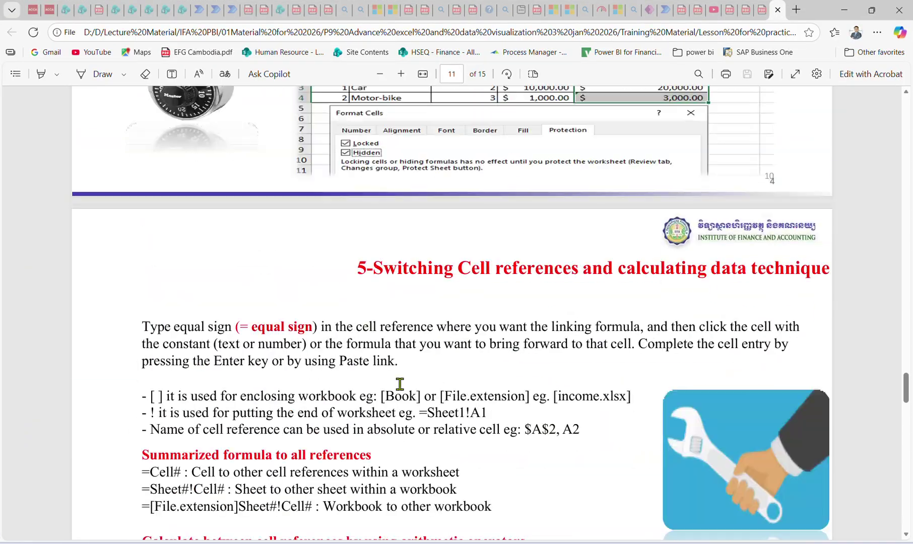
pyautogui.scroll(20, 401, 393)
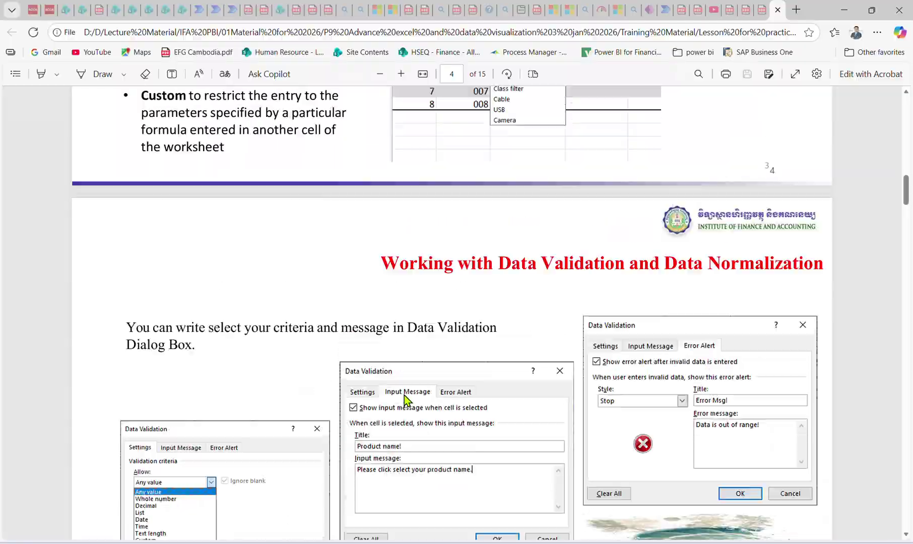
pyautogui.scroll(-8, 398, 403)
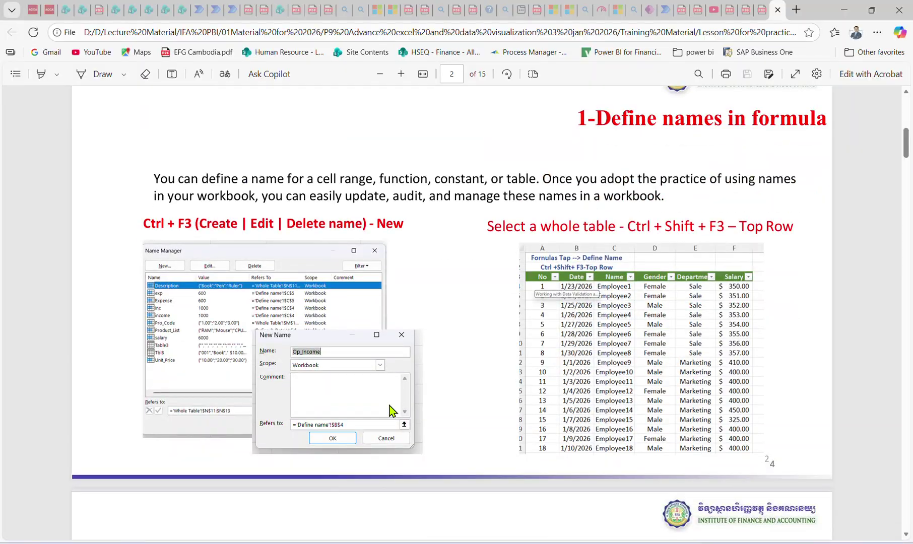
pyautogui.scroll(-3, 385, 406)
pyautogui.scroll(3, 382, 405)
pyautogui.scroll(-8, 557, 293)
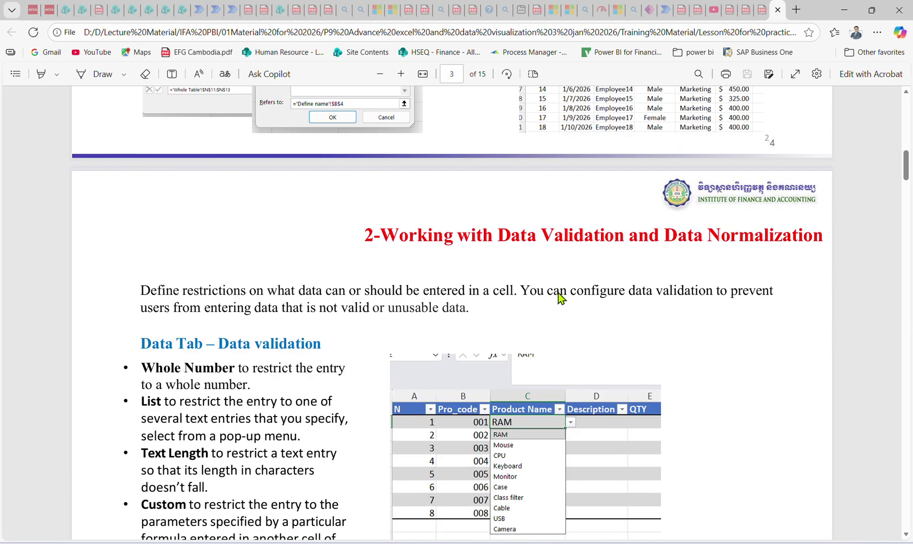
pyautogui.scroll(-15, 556, 297)
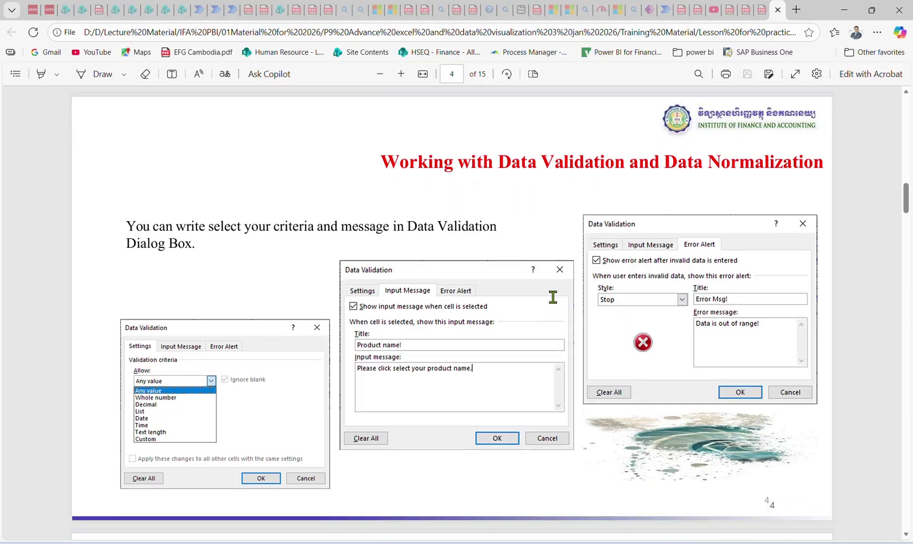
pyautogui.scroll(2, 555, 304)
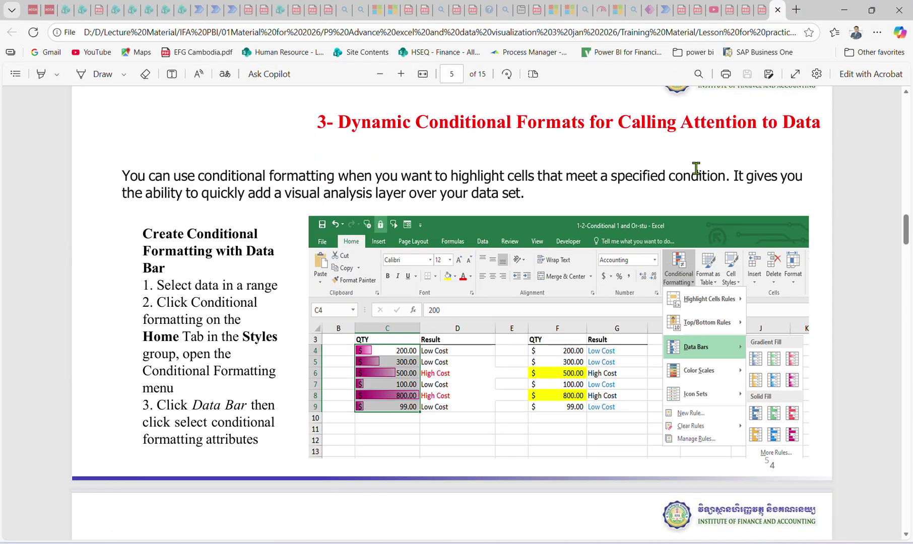
pyautogui.click(847, 10)
pyautogui.click(432, 209)
# Cycle the ribbon through Insert, Data and Page Layout, ending on the Formulas tab.
pyautogui.scroll(1, 504, 232)
pyautogui.click(593, 182)
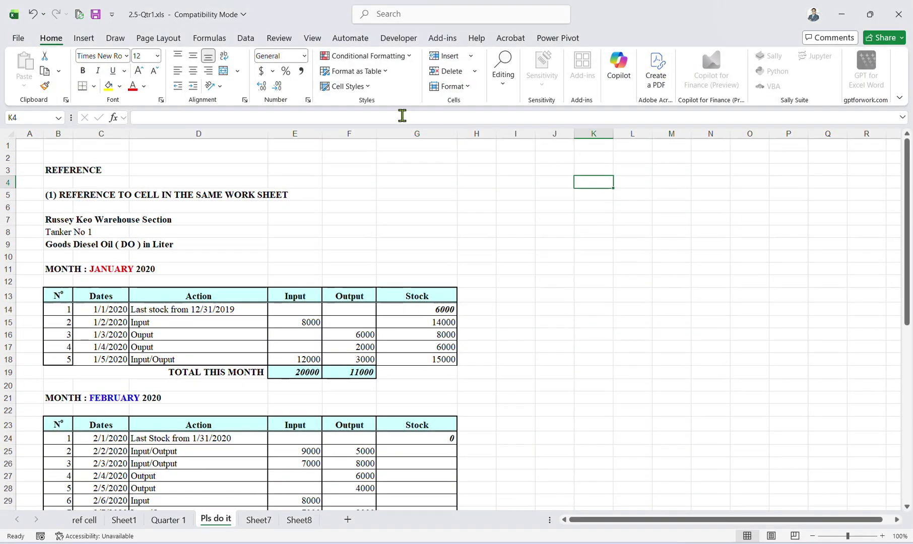
pyautogui.click(98, 39)
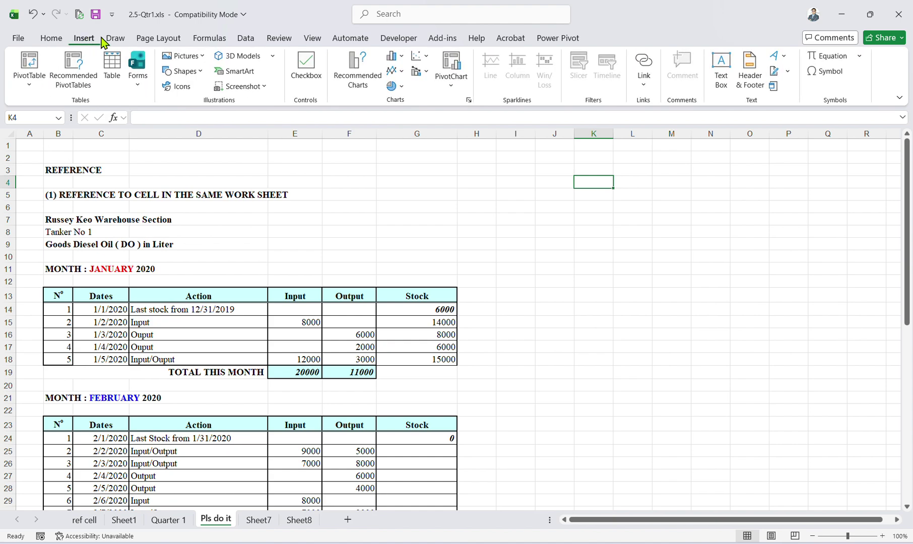
pyautogui.click(246, 39)
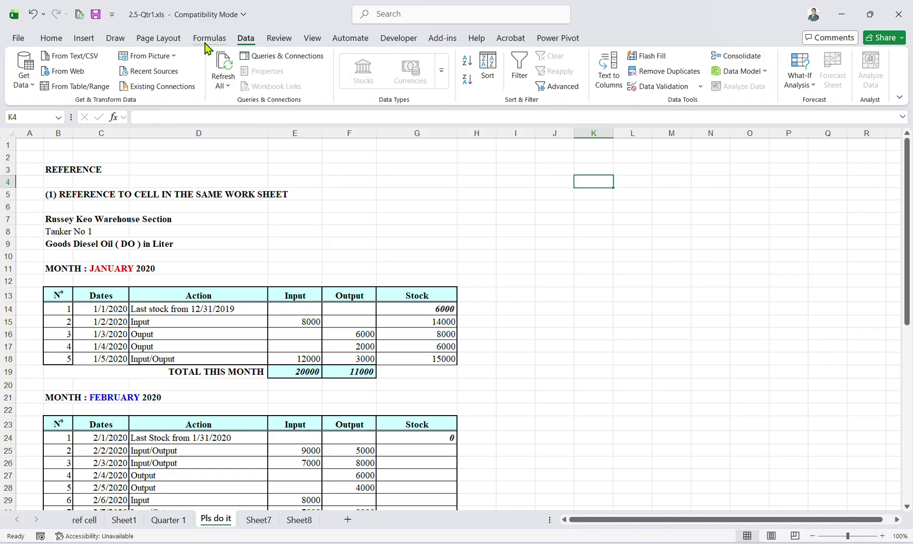
pyautogui.click(181, 39)
pyautogui.click(206, 39)
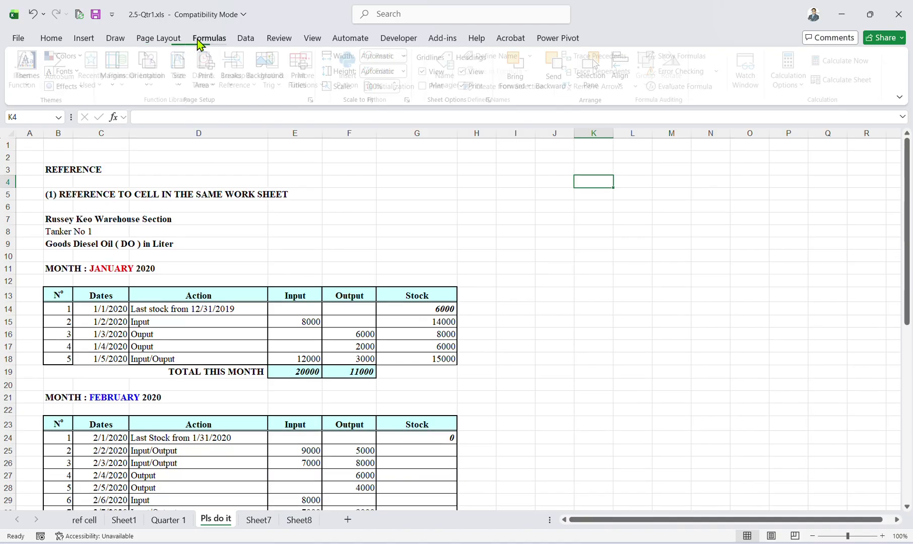
pyautogui.click(166, 43)
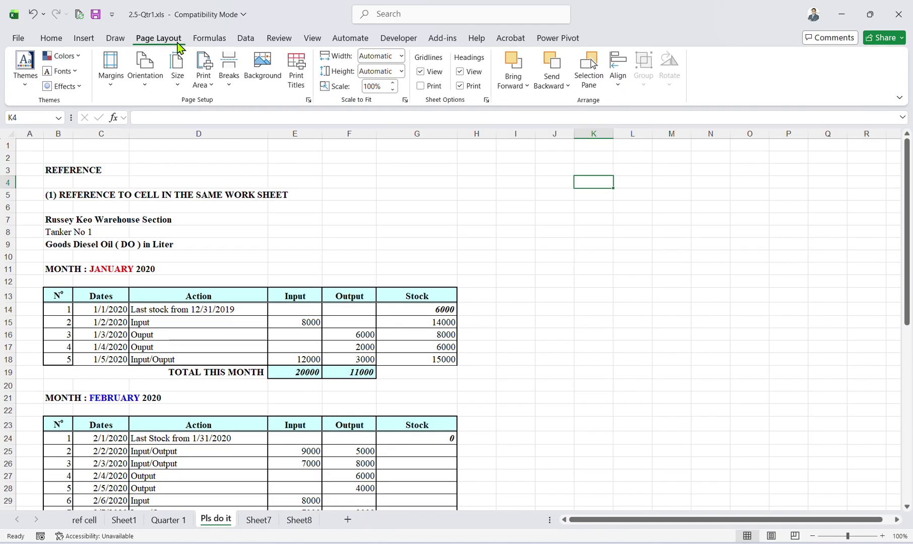
pyautogui.click(202, 41)
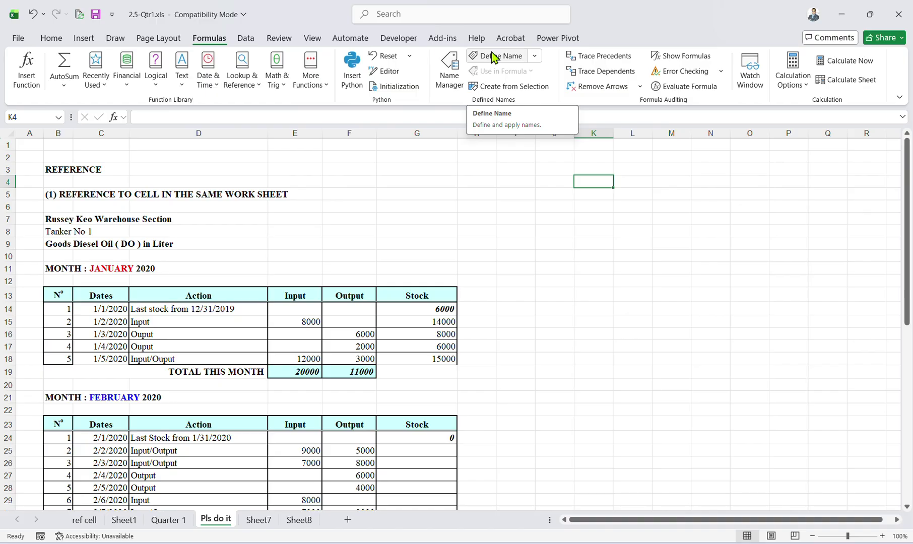
# Review the Last Stock from 1/31/2020 row and January's last date in C18.
pyautogui.click(171, 441)
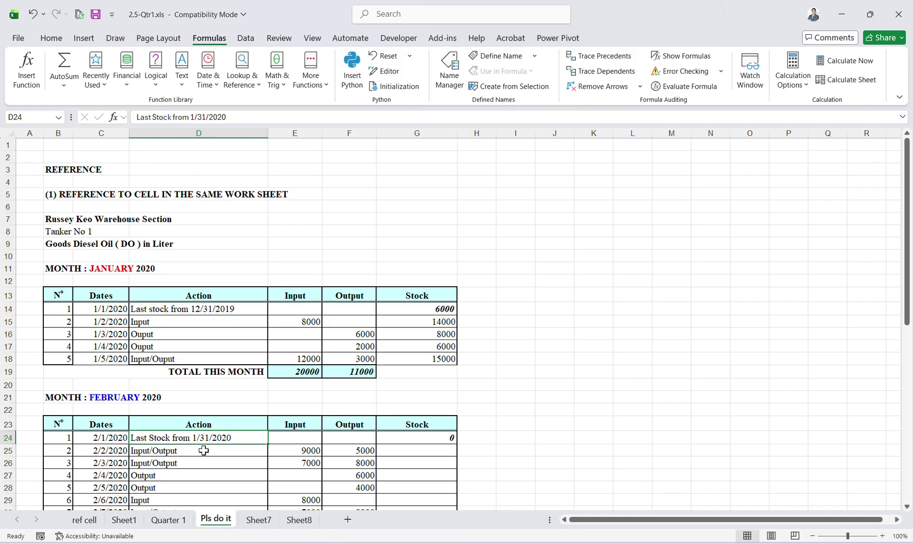
pyautogui.click(83, 355)
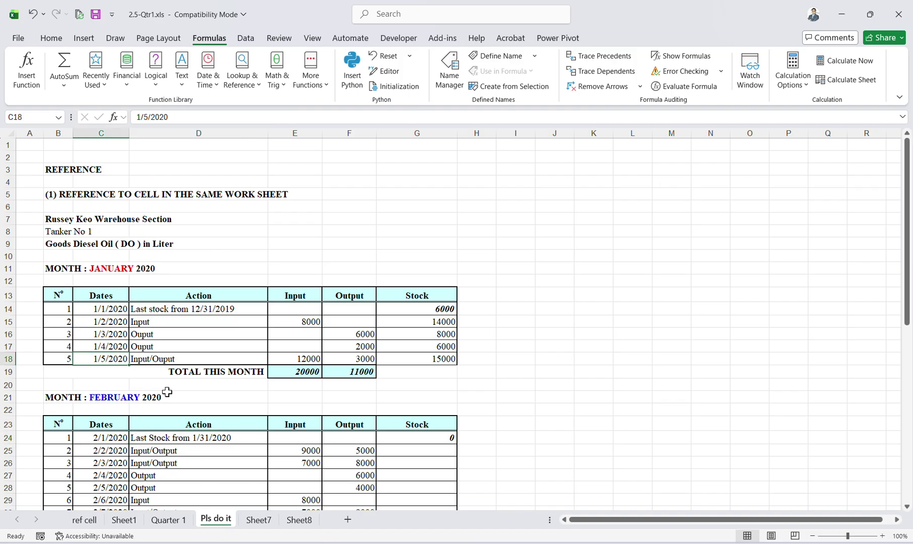
pyautogui.click(193, 438)
# Set February's opening stock in G24 to =G18, carrying over 15000.
pyautogui.click(441, 438)
pyautogui.write('=')
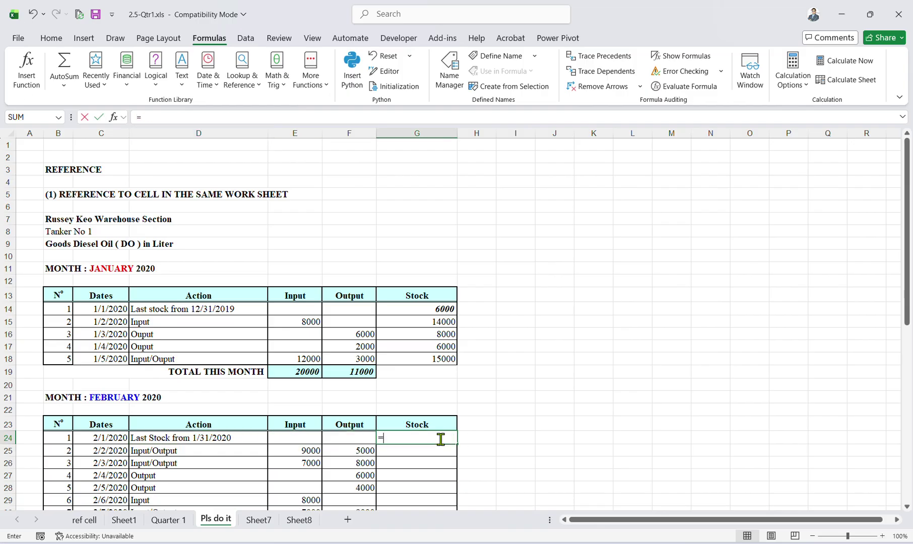
pyautogui.click(440, 358)
pyautogui.press('Return')
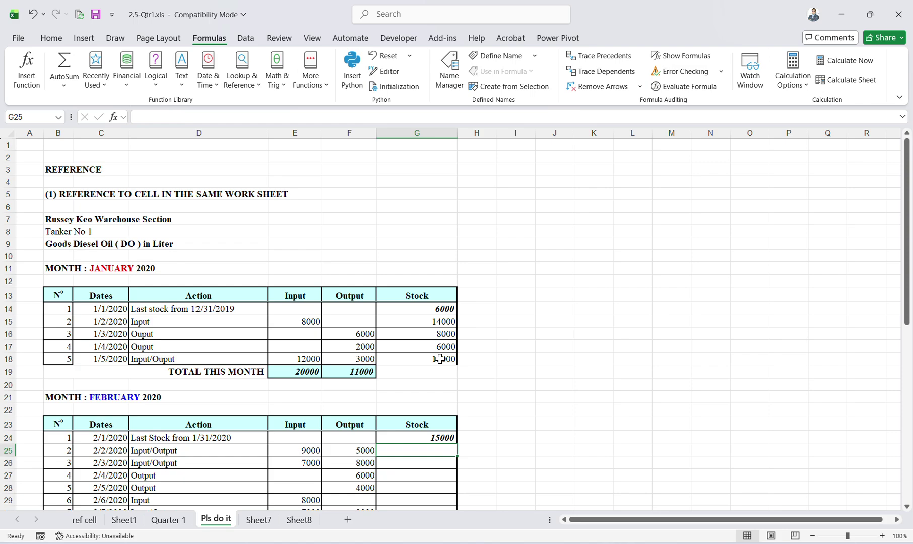
# Enter the running-balance formula =G24+E25-F25 in G25.
pyautogui.write('=')
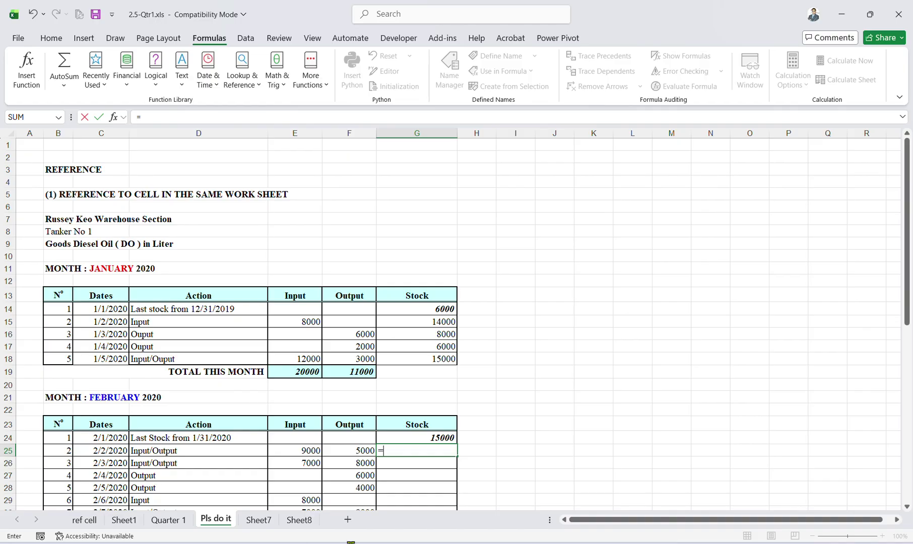
pyautogui.click(427, 438)
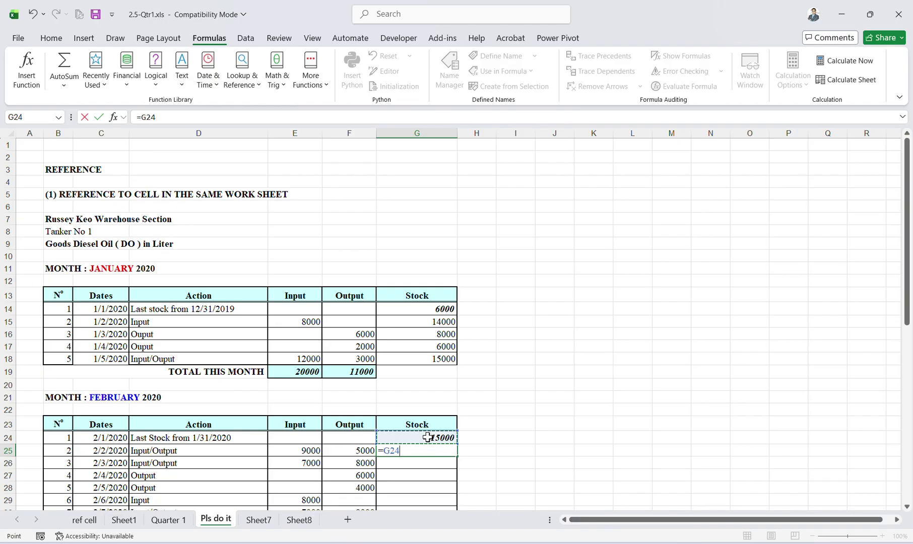
pyautogui.write('=')
pyautogui.press('BackSpace')
pyautogui.write('+')
pyautogui.click(313, 451)
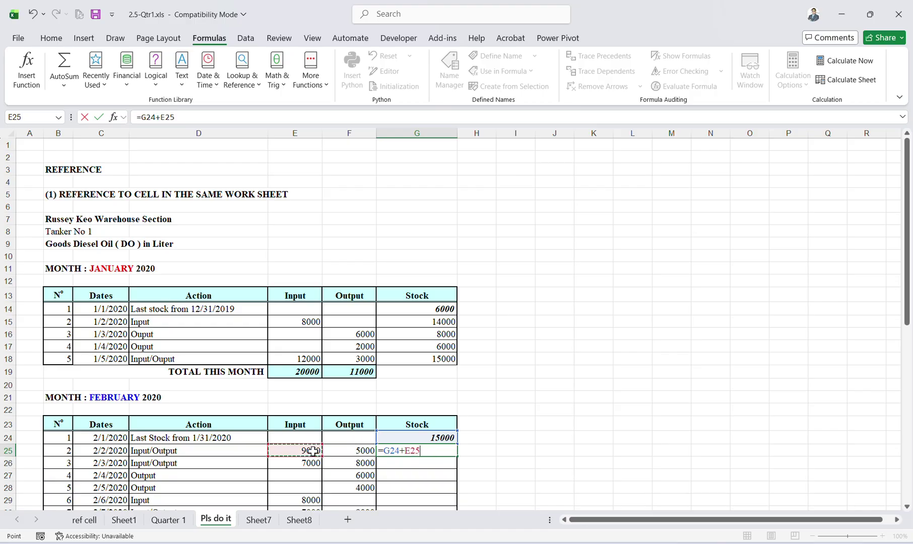
pyautogui.write('-')
pyautogui.click(344, 454)
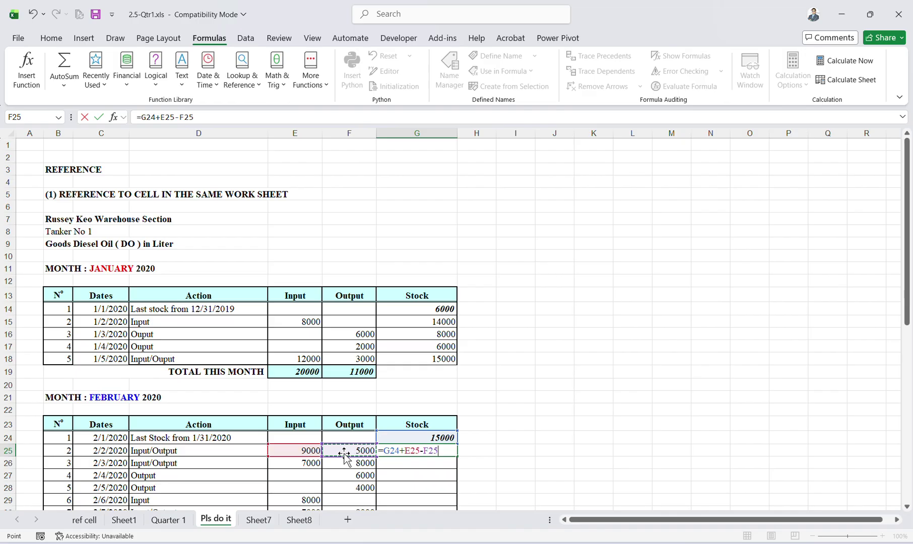
pyautogui.press('Return')
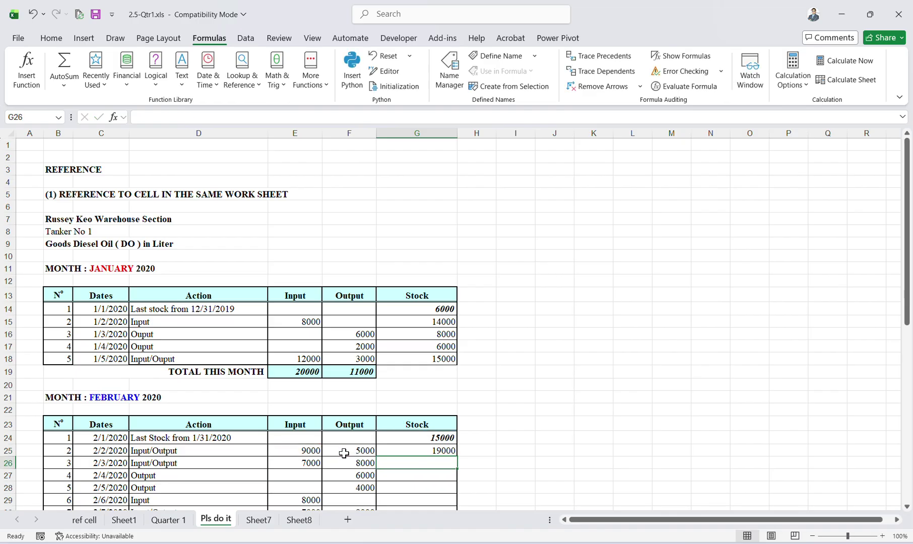
# Copy the running-balance formula down through G26–G32 with Ctrl+D.
pyautogui.hotkey('ctrl', 'd')
pyautogui.press('Return')
pyautogui.hotkey('ctrl', 'd')
pyautogui.press('Return')
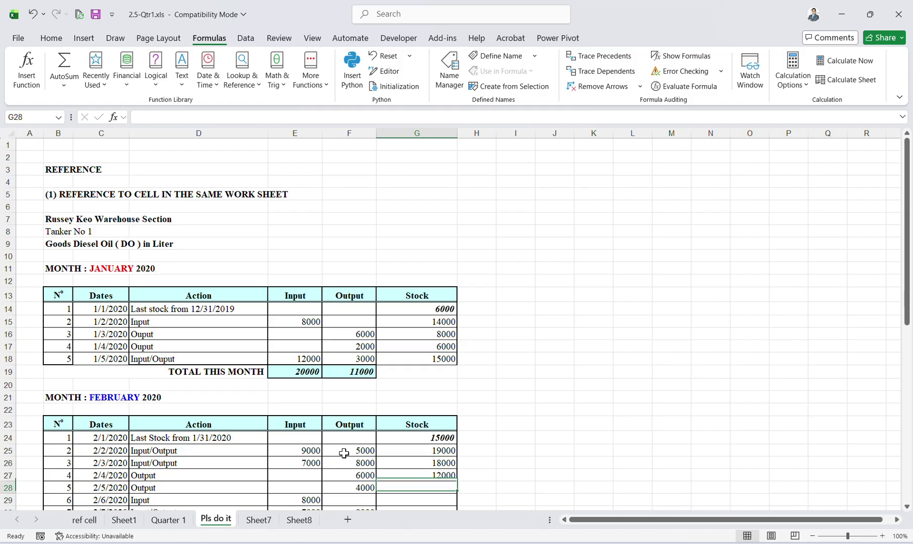
pyautogui.hotkey('ctrl', 'd')
pyautogui.press('Return')
pyautogui.hotkey('ctrl', 'd')
pyautogui.press('Return')
pyautogui.hotkey('ctrl', 'd')
pyautogui.press('Return')
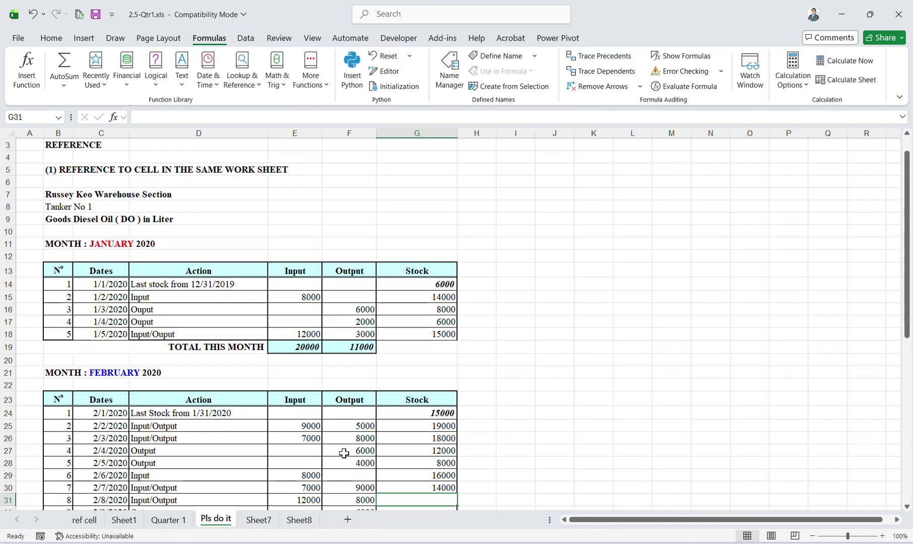
pyautogui.hotkey('ctrl', 'd')
pyautogui.press('Return')
pyautogui.hotkey('ctrl', 'd')
pyautogui.press('Return')
pyautogui.press('Return')
pyautogui.press('Return')
pyautogui.press('Return')
pyautogui.press('Return')
pyautogui.press('Return')
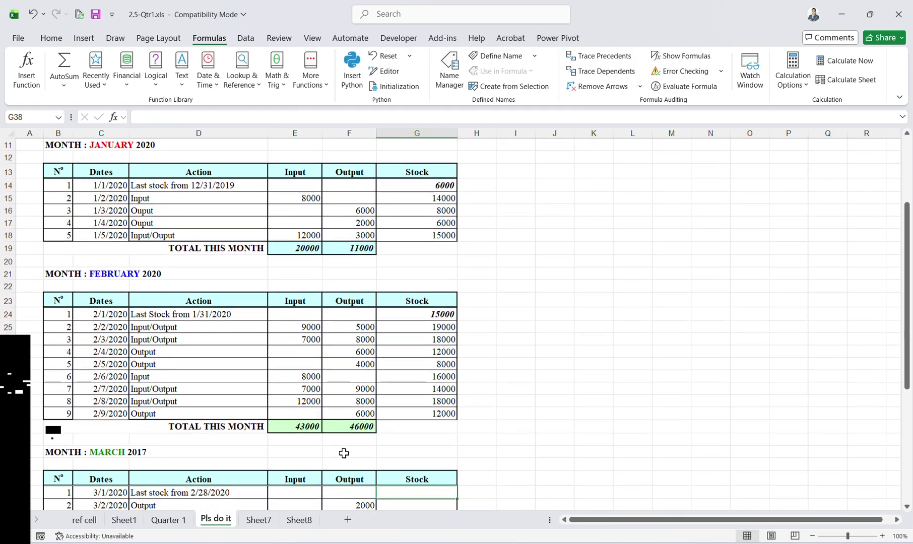
# Check G32's formula =G31+E32-F32 ending at 12000, then move up to E24.
pyautogui.click(431, 411)
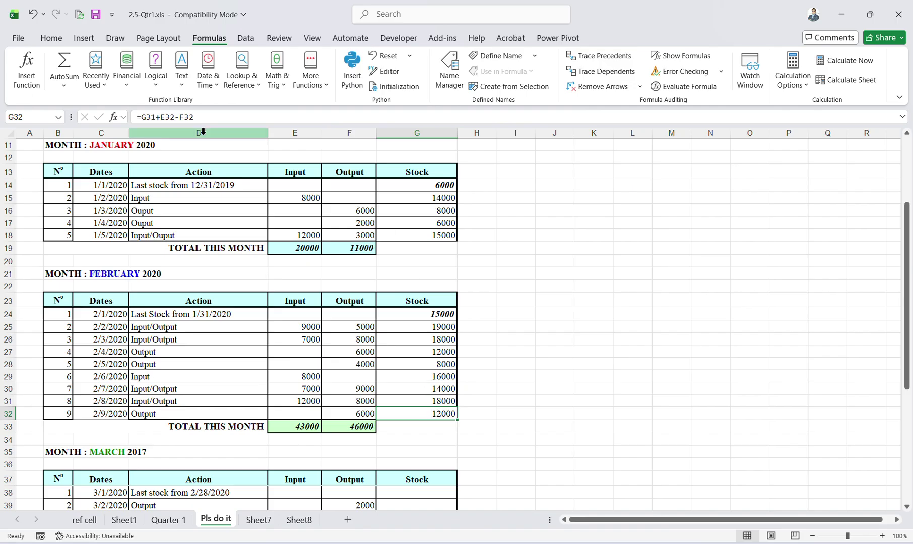
pyautogui.click(204, 117)
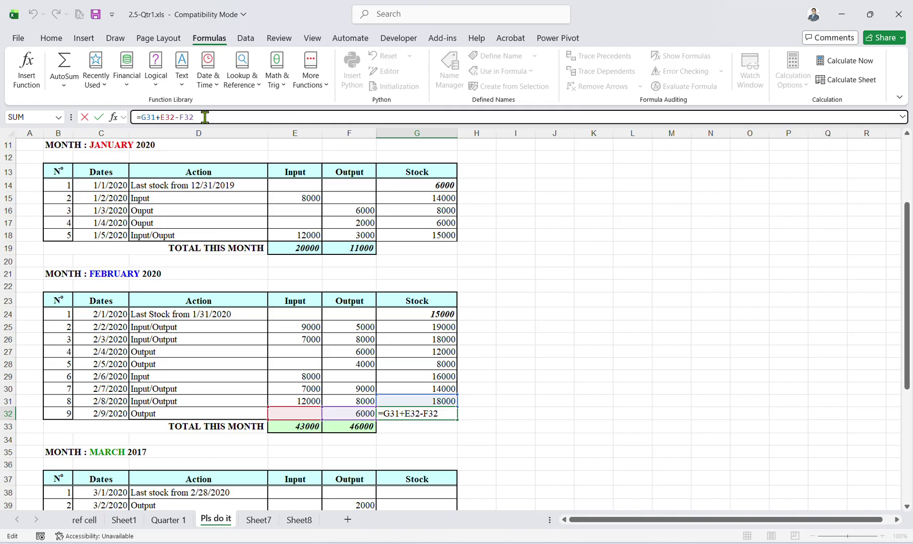
pyautogui.press('Return')
pyautogui.press('Up')
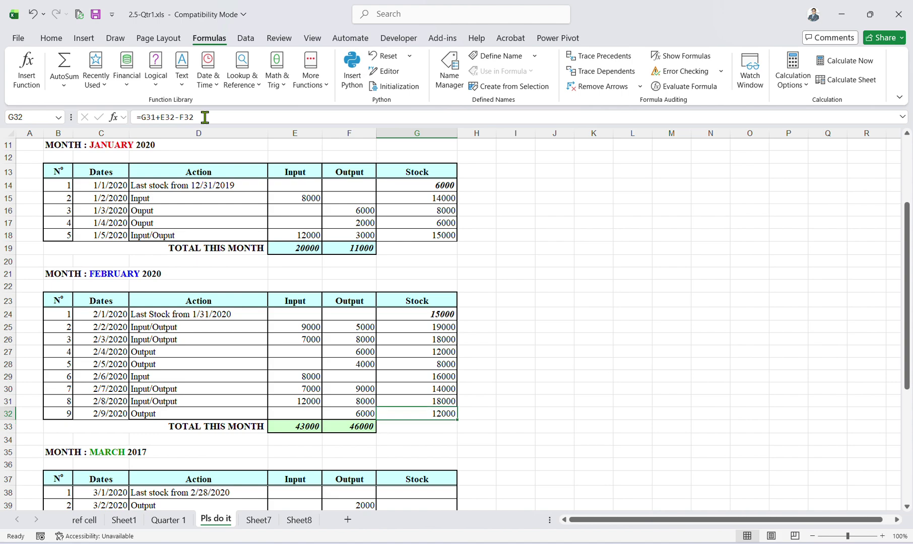
pyautogui.press('Up')
pyautogui.press('Up')
pyautogui.press('Up')
pyautogui.press('Up')
pyautogui.press('Up')
pyautogui.press('Up')
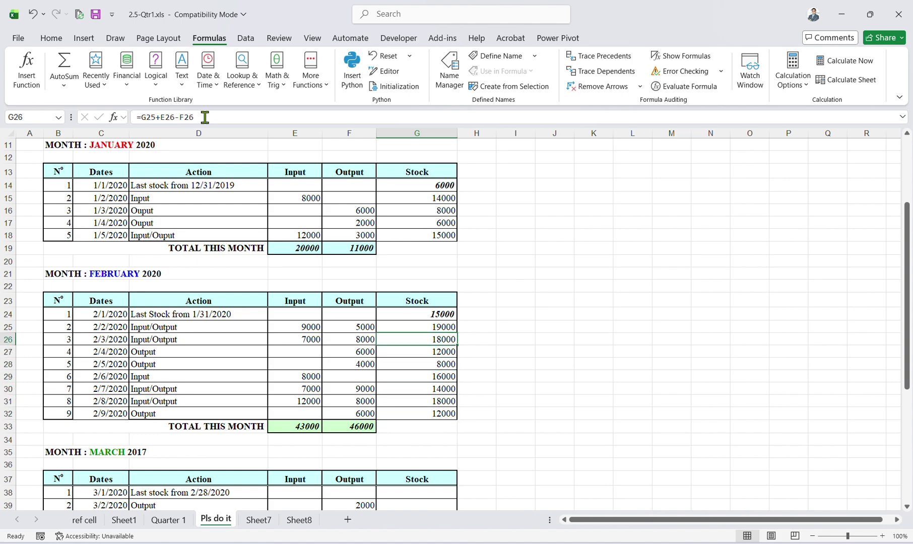
pyautogui.press('Left')
pyautogui.press('Left')
pyautogui.press('Up')
pyautogui.press('Up')
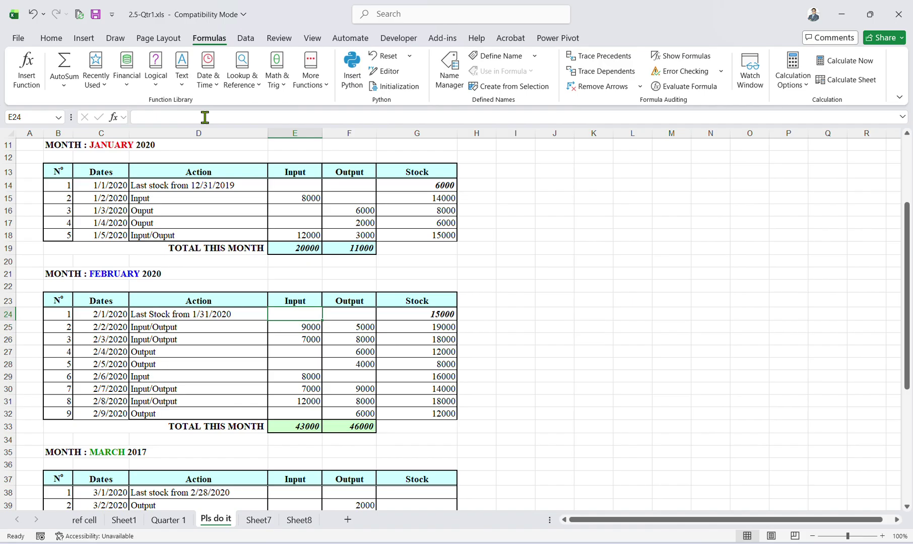
pyautogui.write('900')
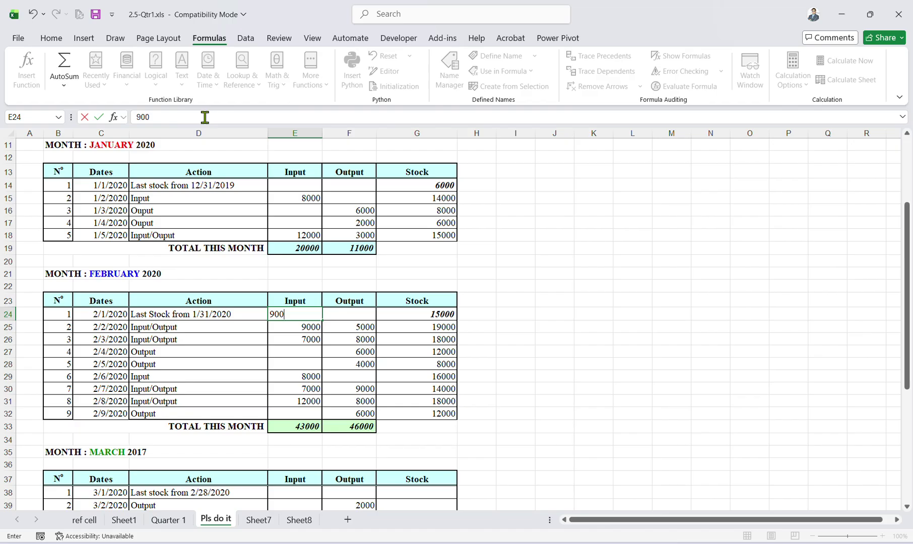
pyautogui.press('Return')
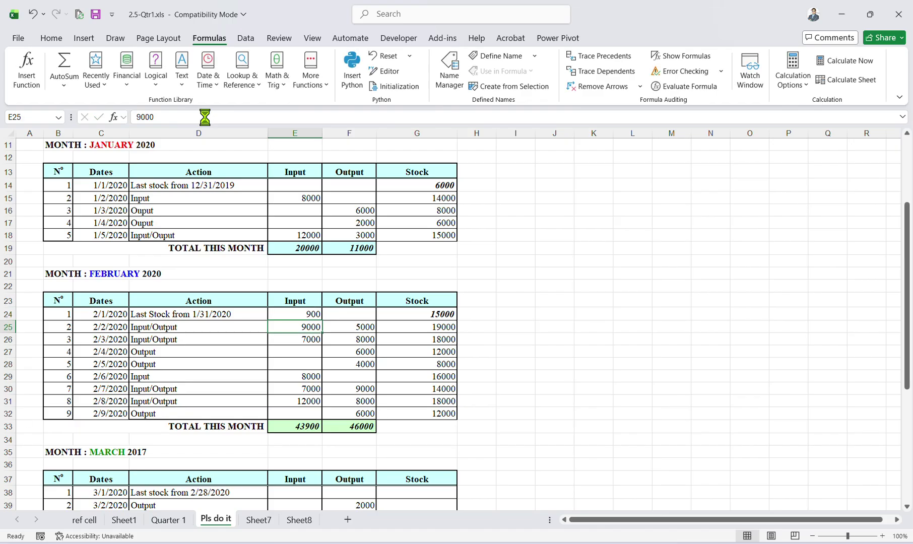
pyautogui.hotkey('ctrl', 'z')
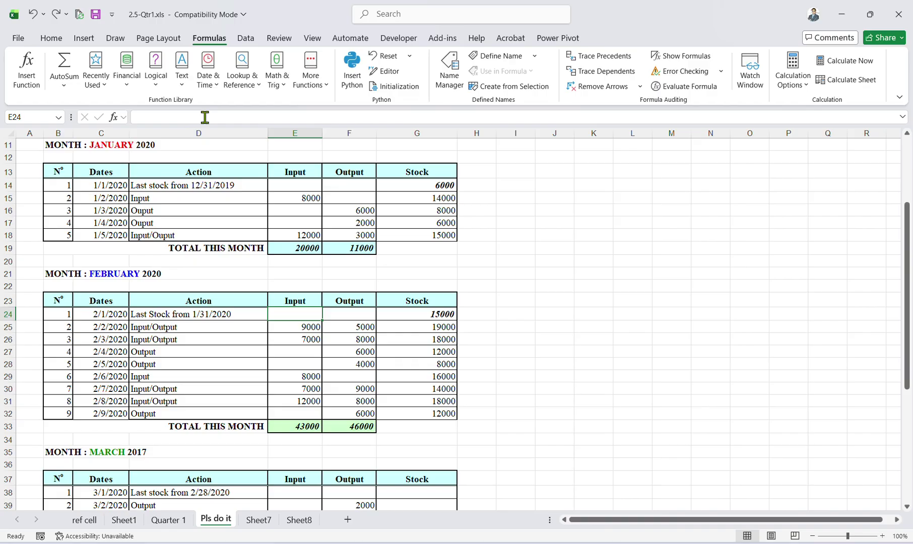
pyautogui.press('Right')
pyautogui.press('Left')
pyautogui.press('Down')
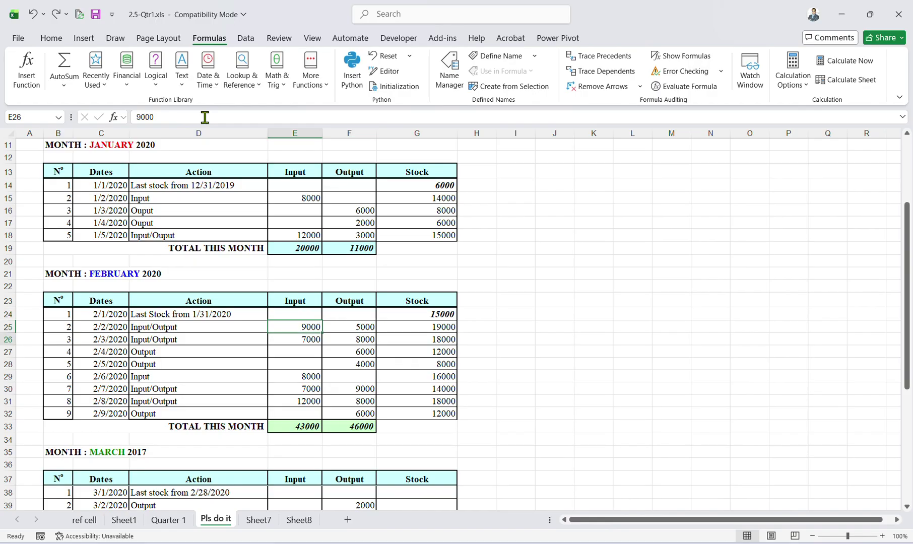
pyautogui.press('Down')
pyautogui.press('Down')
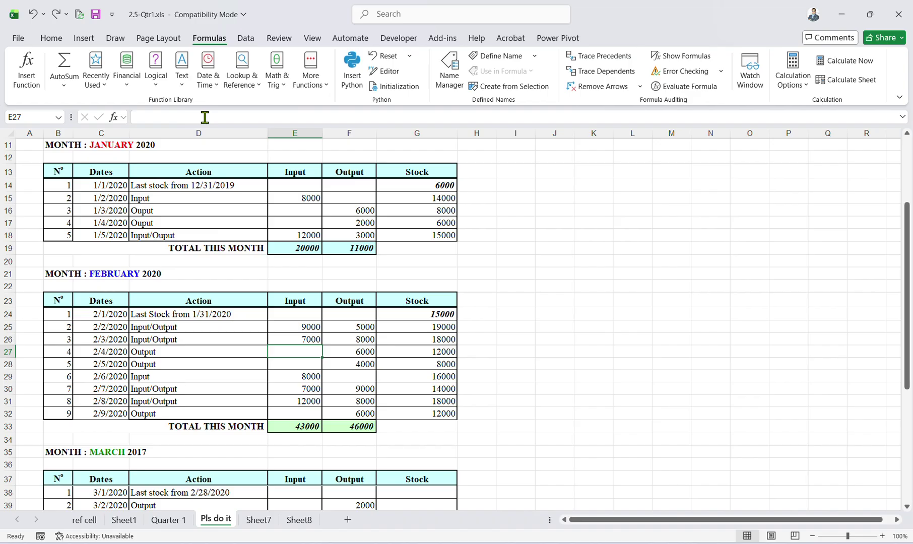
pyautogui.press('Right')
pyautogui.press('Left')
pyautogui.press('Down')
pyautogui.press('Down')
pyautogui.press('Down')
pyautogui.scroll(3, 204, 117)
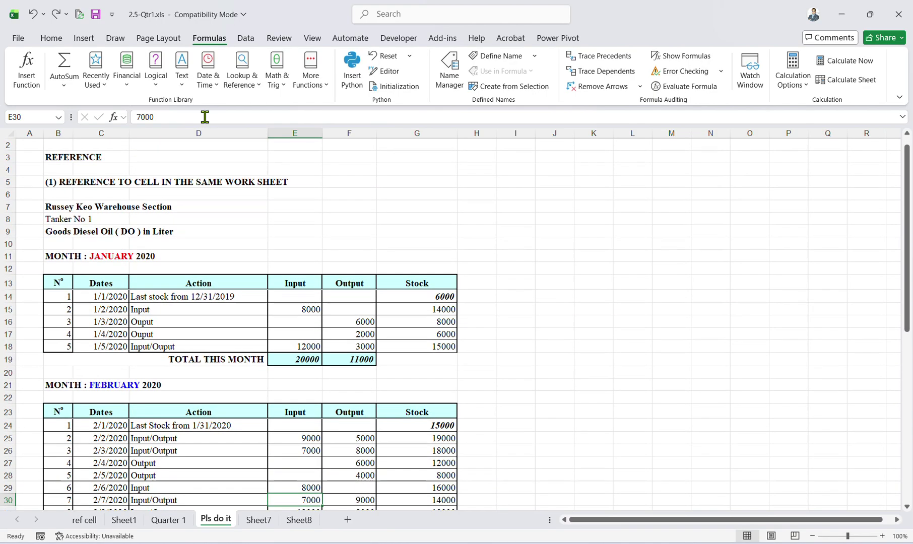
pyautogui.scroll(-4, 354, 290)
pyautogui.click(354, 263)
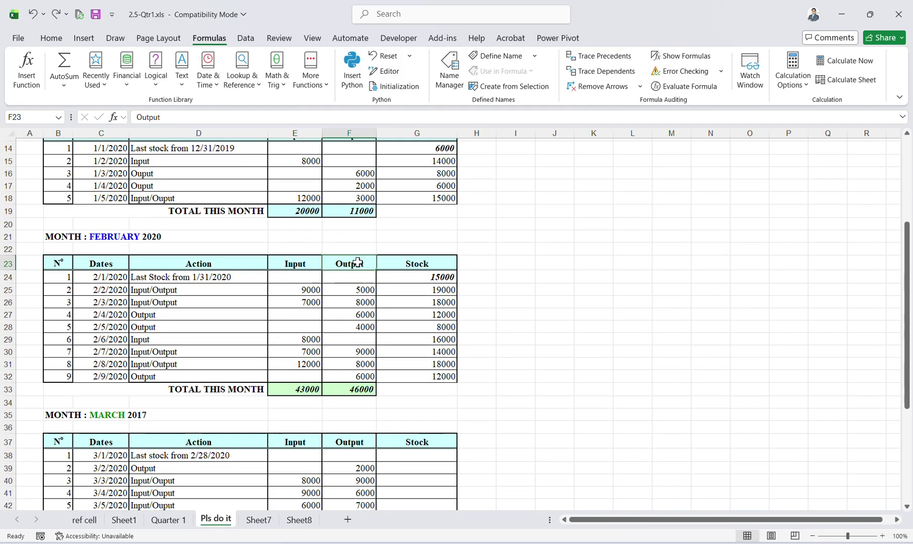
pyautogui.click(311, 325)
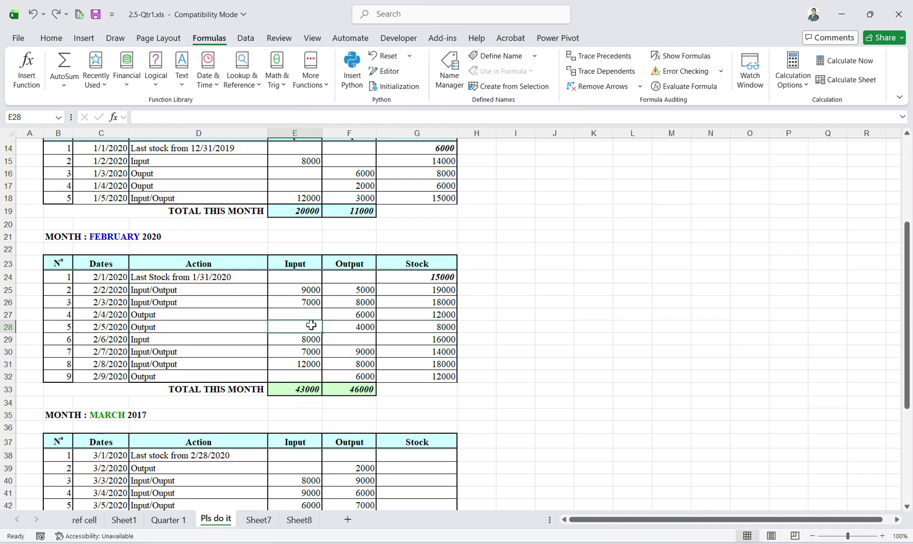
# Check the output value 4000 in F28 and the input cell E28.
pyautogui.click(329, 323)
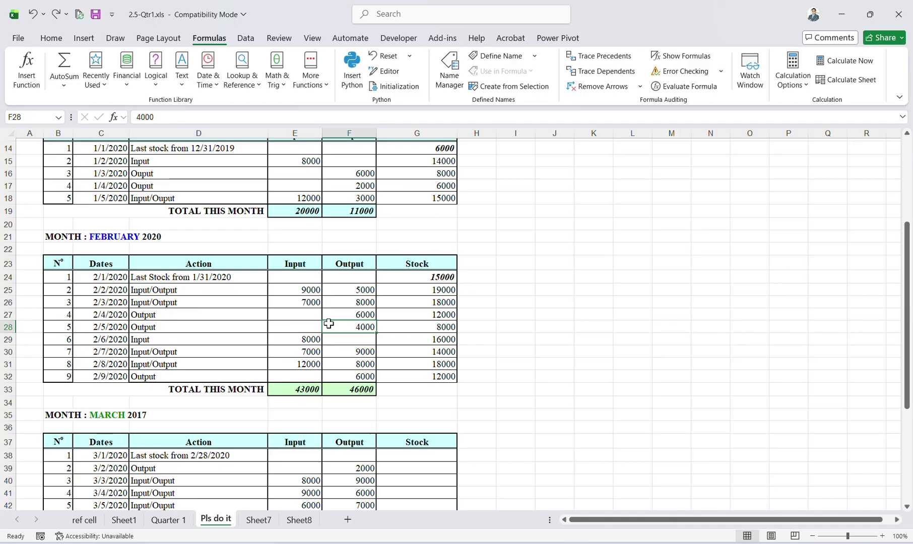
pyautogui.click(306, 322)
pyautogui.click(304, 316)
pyautogui.click(308, 327)
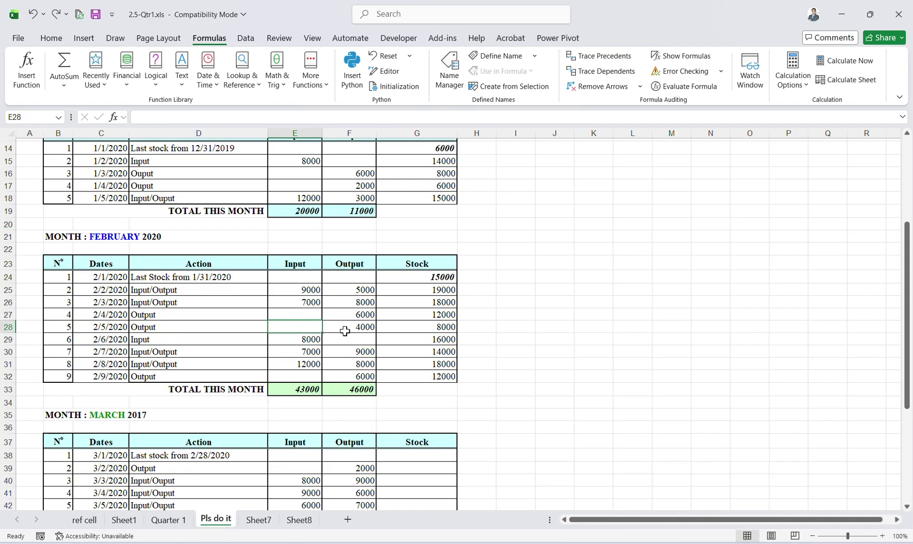
pyautogui.scroll(-2, 348, 331)
# Trial-copy the running-stock formula down into G33 with Ctrl+D.
pyautogui.click(398, 380)
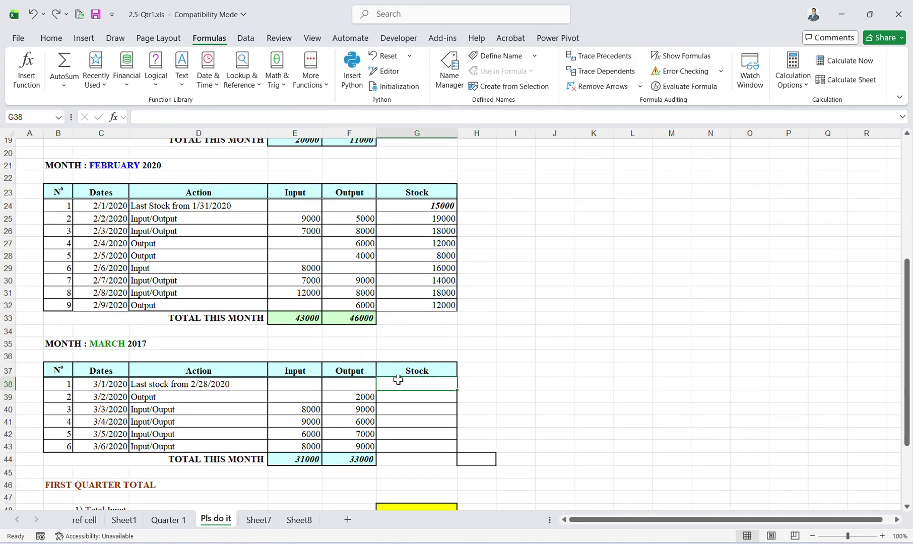
pyautogui.click(404, 396)
pyautogui.click(418, 319)
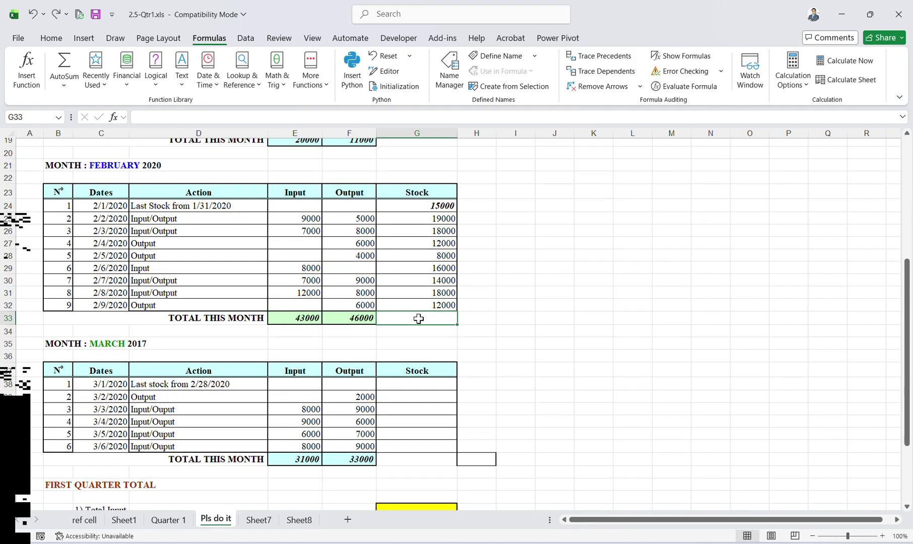
pyautogui.press('Return')
pyautogui.press('Up')
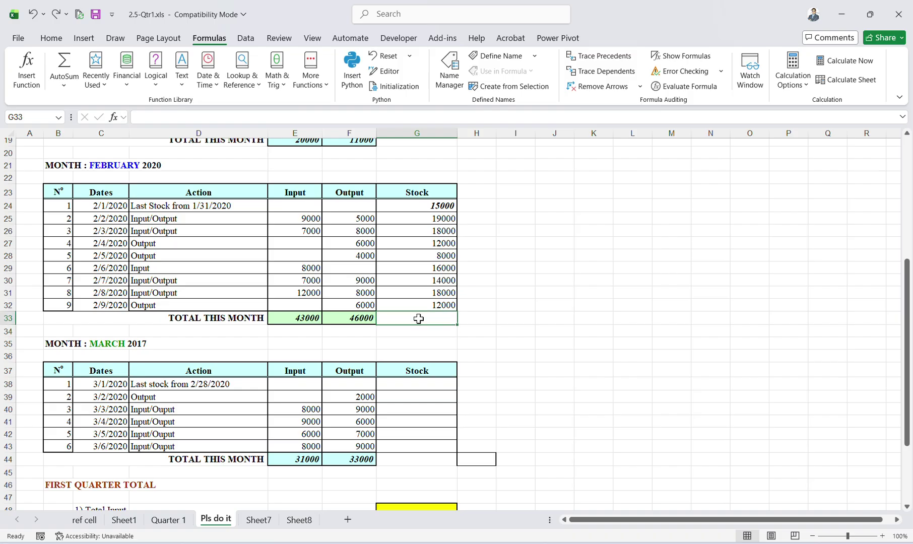
pyautogui.hotkey('ctrl', 'd')
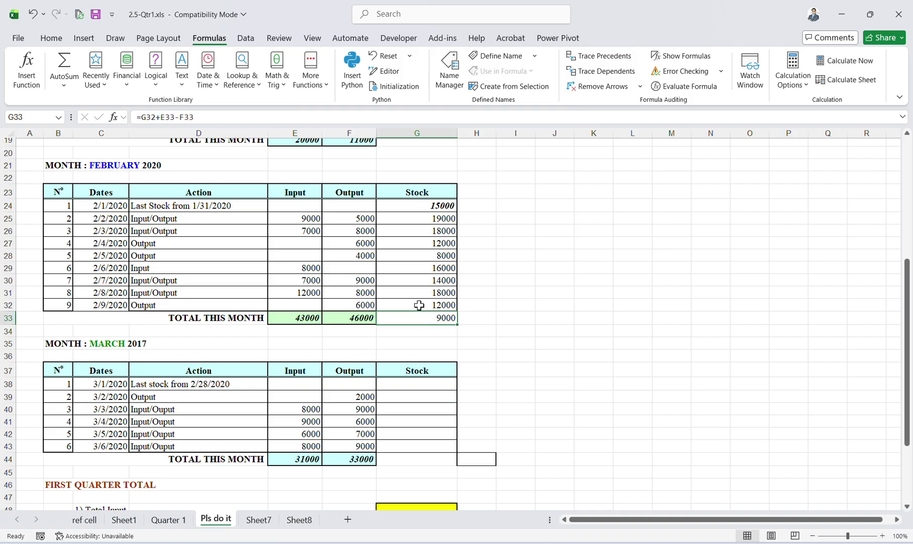
pyautogui.click(373, 119)
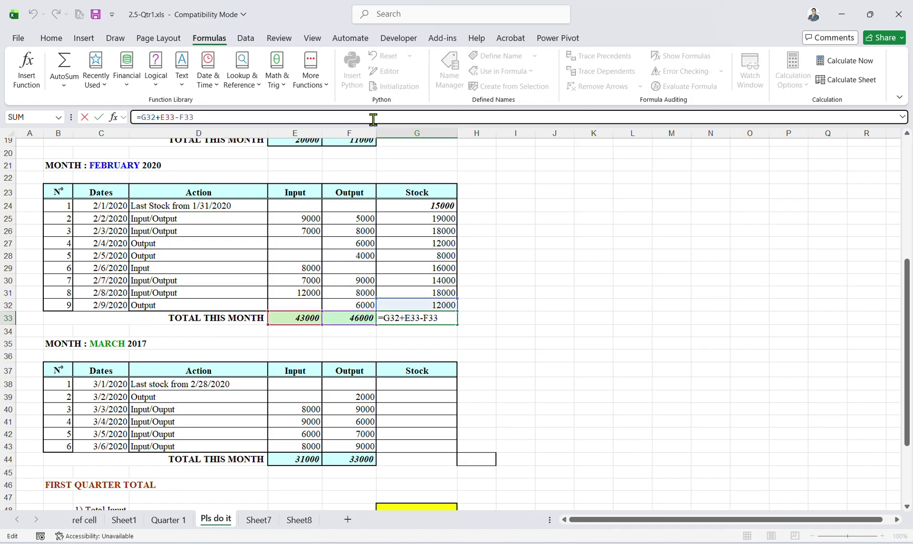
pyautogui.click(489, 367)
# Clear the trial formula from G33 and enter =G32 so it shows 12000.
pyautogui.click(428, 316)
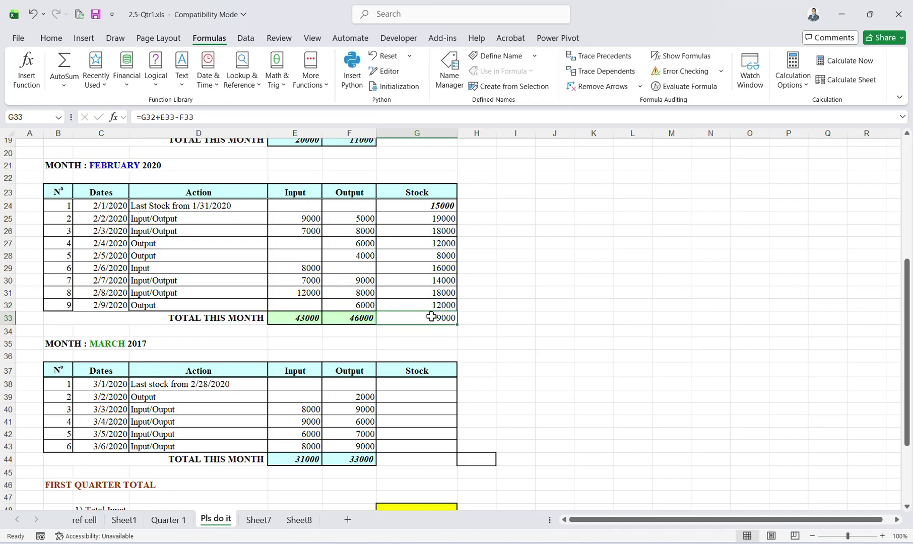
pyautogui.press('BackSpace')
pyautogui.click(511, 322)
pyautogui.click(453, 319)
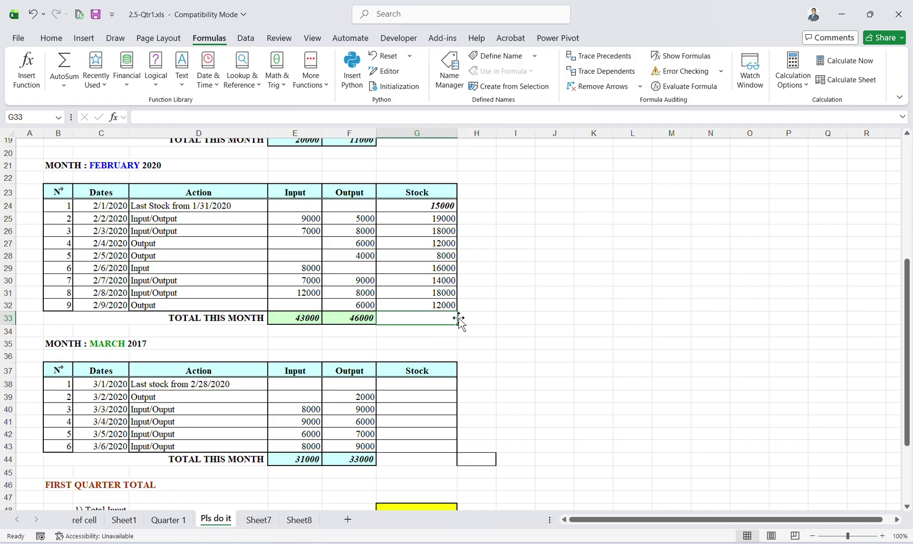
pyautogui.click(438, 306)
pyautogui.click(437, 320)
pyautogui.write('=G32')
pyautogui.press('Return')
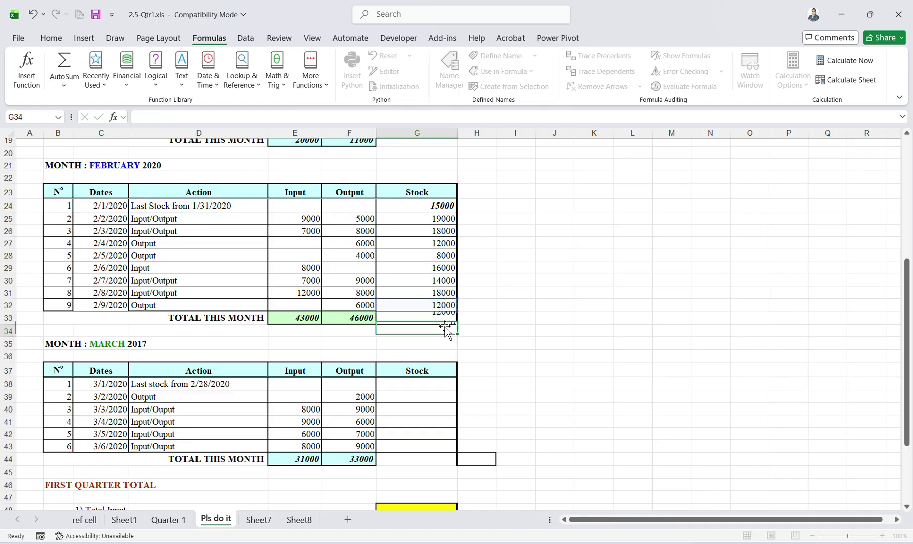
pyautogui.click(200, 381)
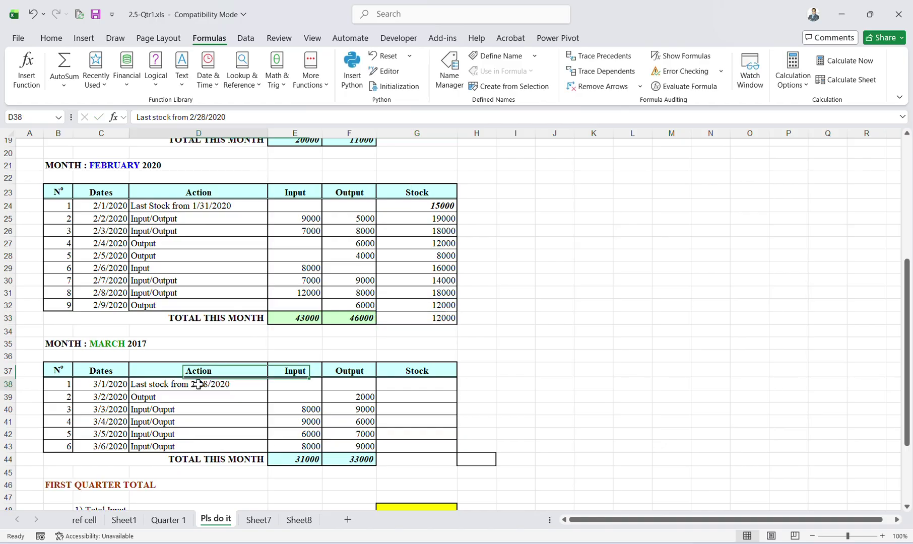
# Enter =G33 in G38 so March opens with 12000 stock.
pyautogui.click(418, 388)
pyautogui.write('=')
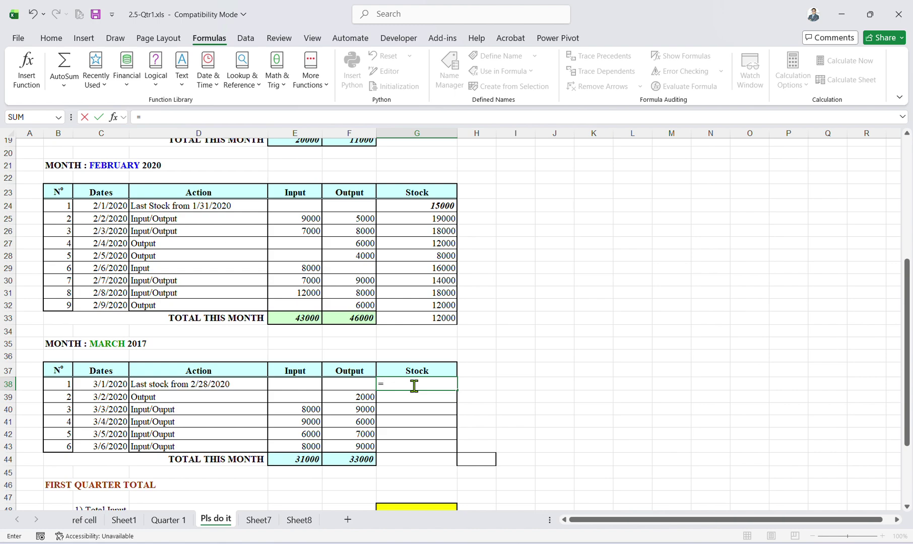
pyautogui.click(420, 320)
pyautogui.press('Return')
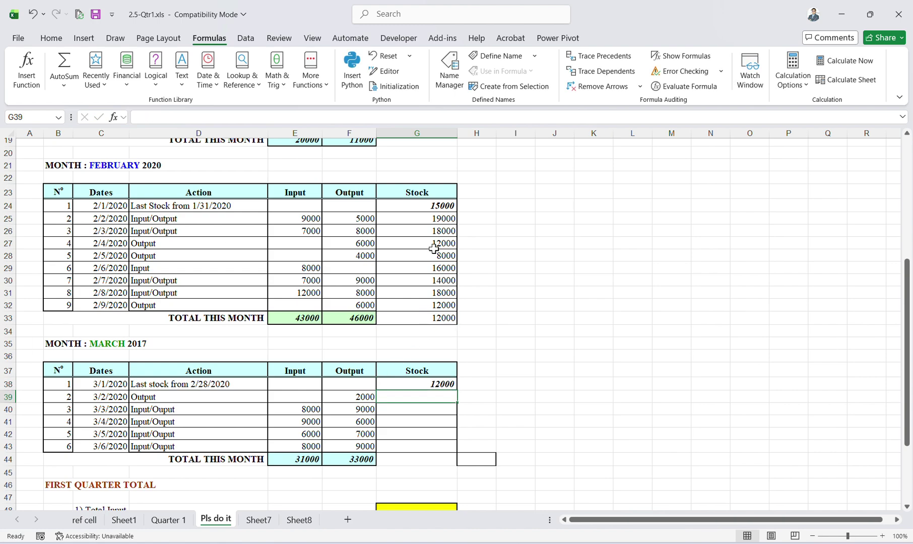
# Copy G25's running-stock formula and paste formulas only into G39.
pyautogui.click(417, 218)
pyautogui.hotkey('ctrl', 'c')
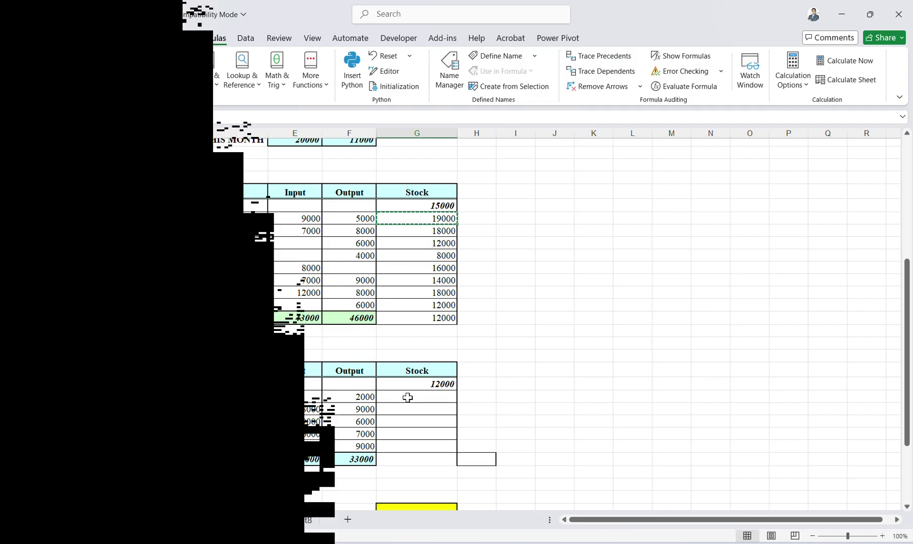
pyautogui.click(408, 398)
pyautogui.hotkey('ctrl', 'shift', 'v')
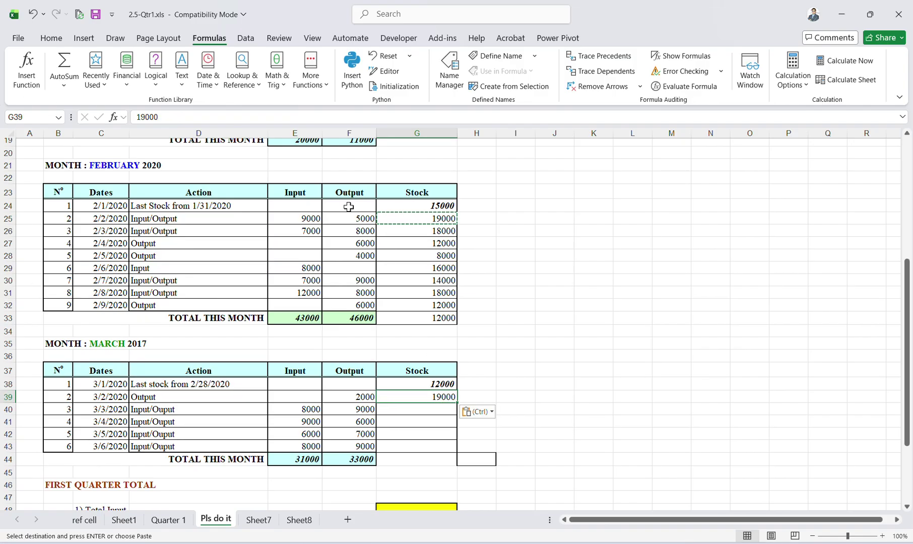
pyautogui.press('Delete')
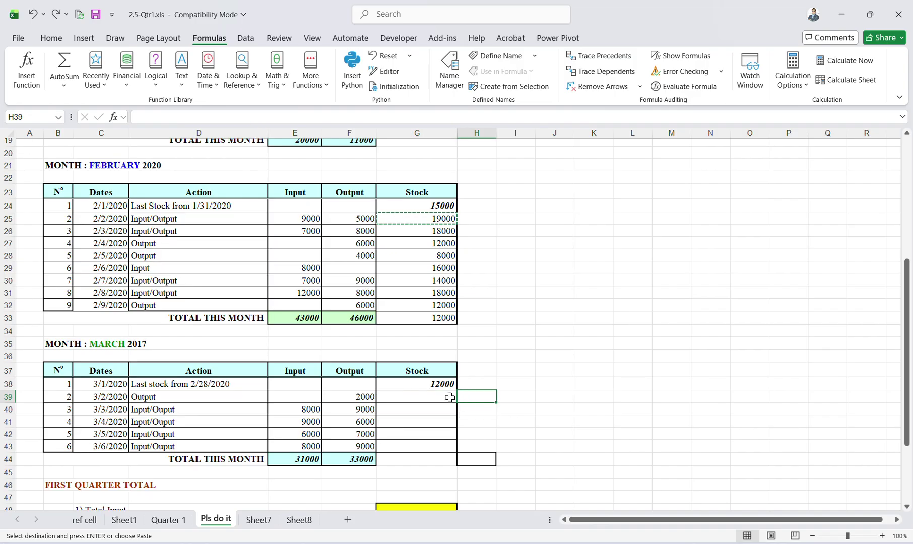
pyautogui.hotkey('ctrl', 'alt', 'v')
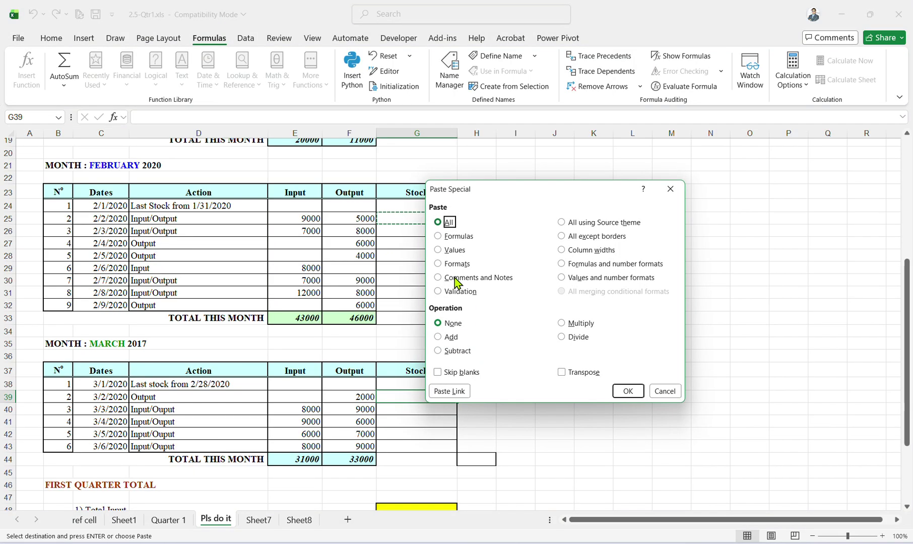
pyautogui.click(452, 237)
pyautogui.click(632, 394)
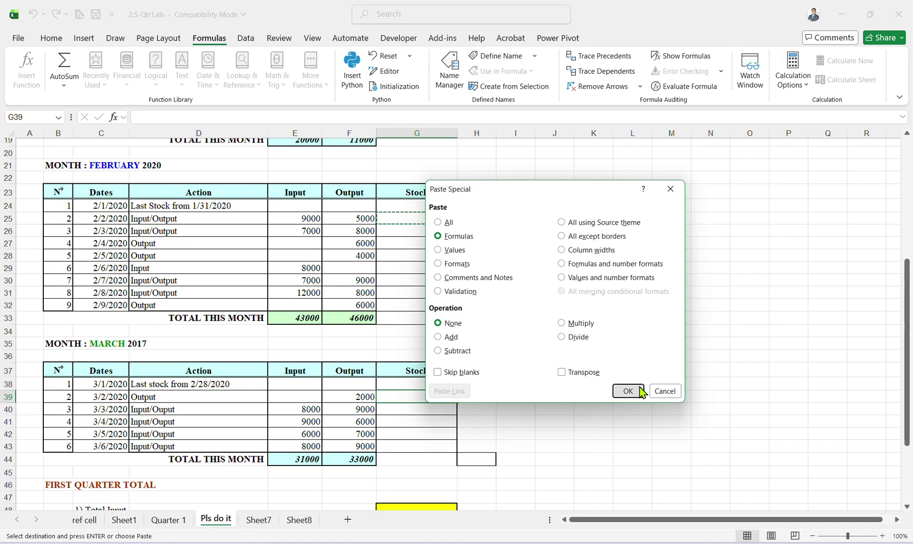
pyautogui.click(244, 119)
pyautogui.click(617, 375)
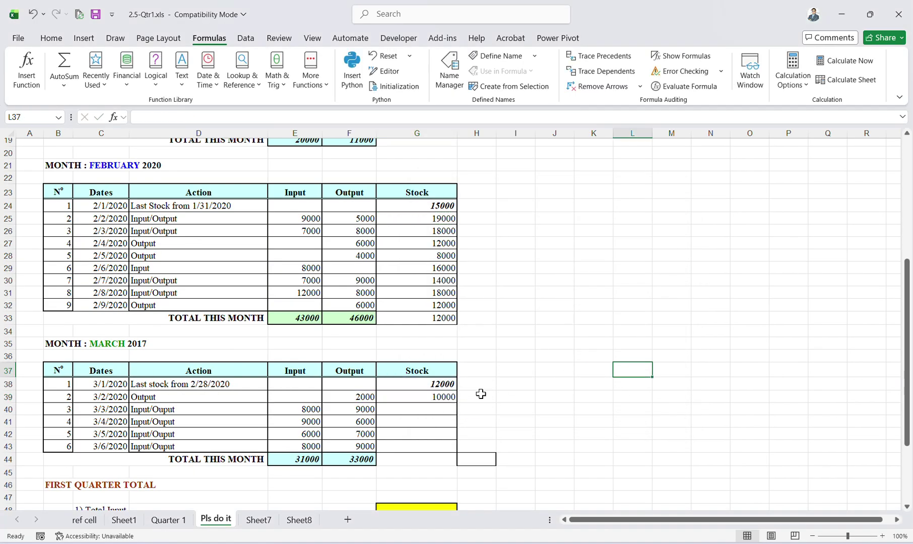
# Fill the running-stock formula down G39:G43 and check G43's formula.
pyautogui.moveTo(433, 399); pyautogui.dragTo(431, 445)
pyautogui.hotkey('ctrl', 'd')
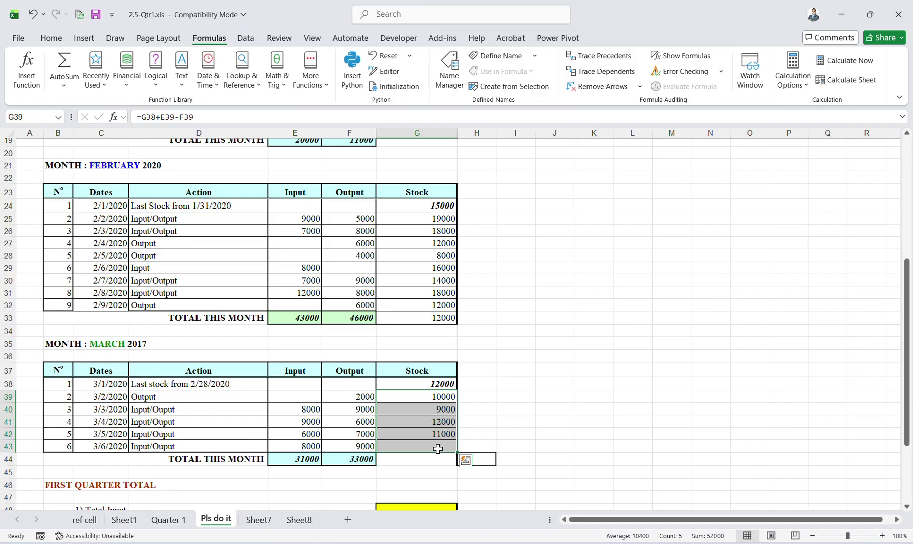
pyautogui.click(555, 421)
pyautogui.click(437, 445)
pyautogui.press('F2')
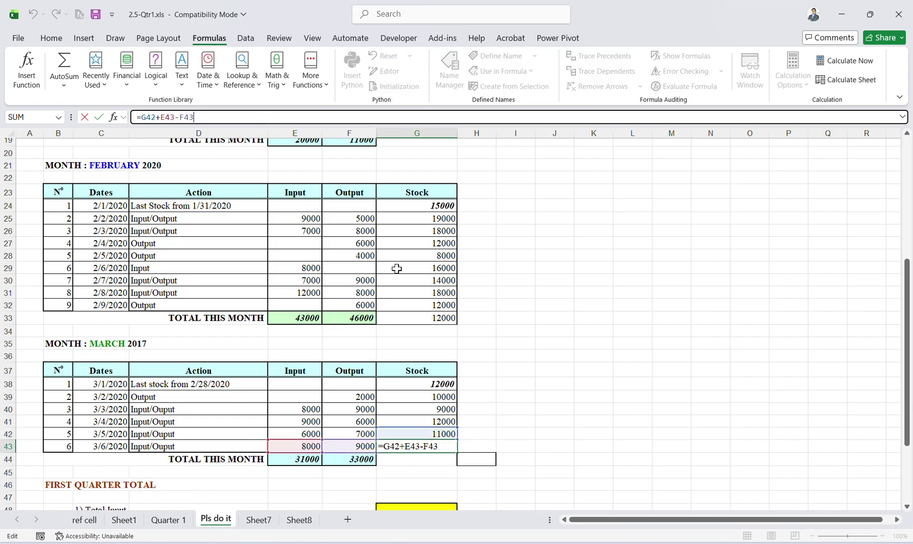
pyautogui.click(546, 407)
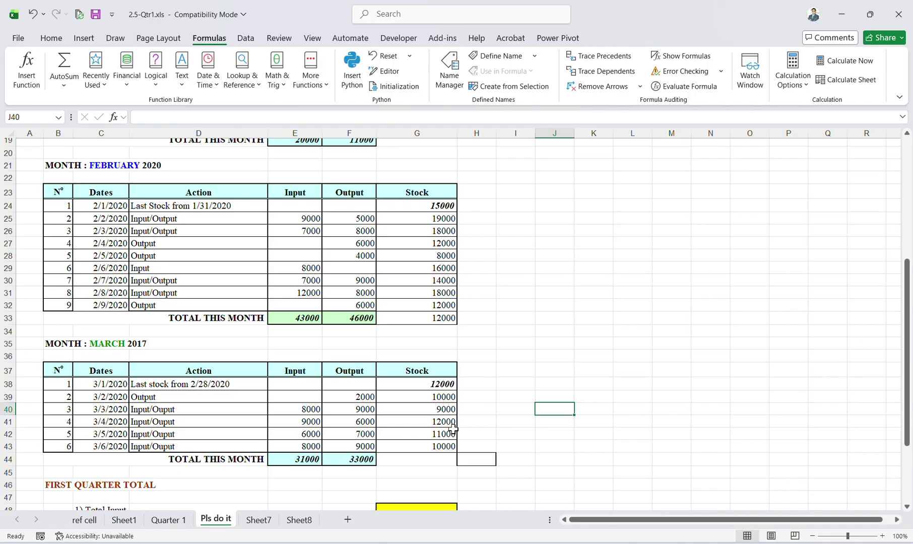
pyautogui.scroll(-2, 460, 437)
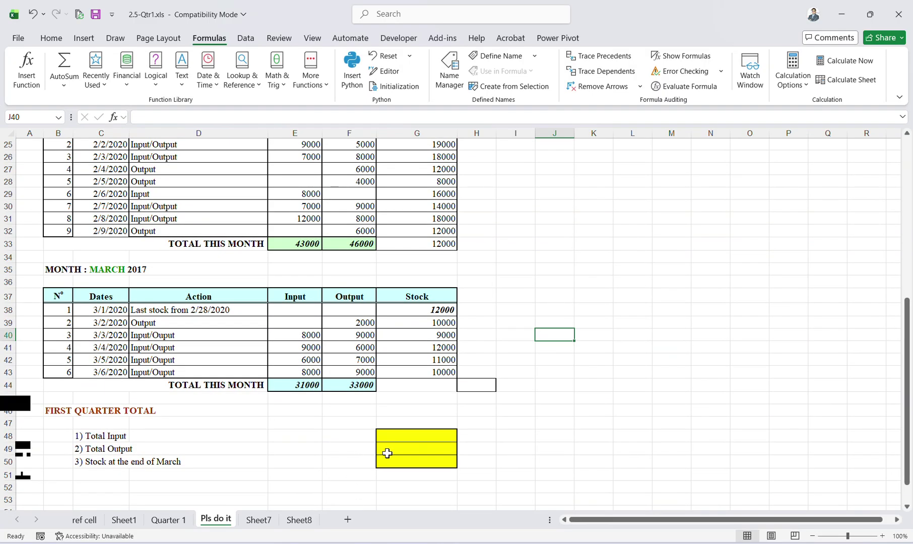
# Enter a Total Input formula in G48 referencing E19, E33 and E44.
pyautogui.click(407, 435)
pyautogui.press('BackSpace')
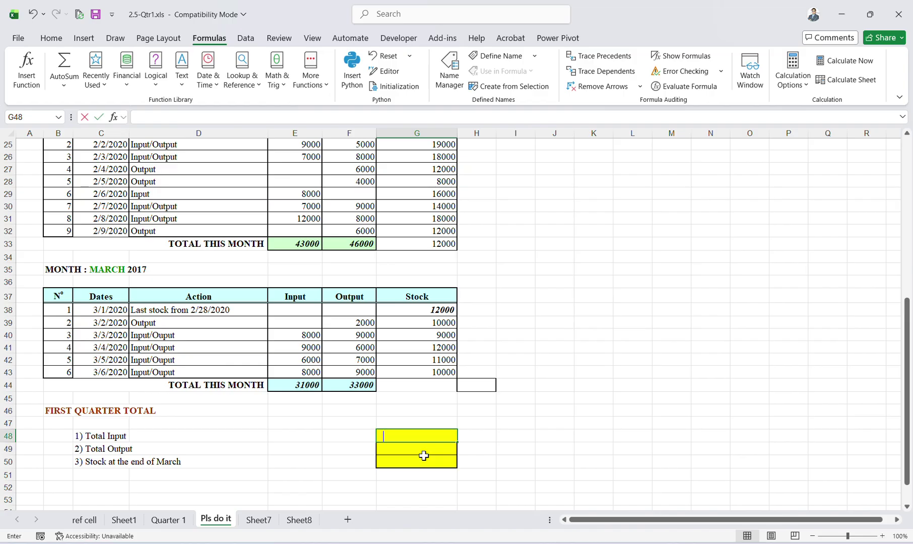
pyautogui.write('=')
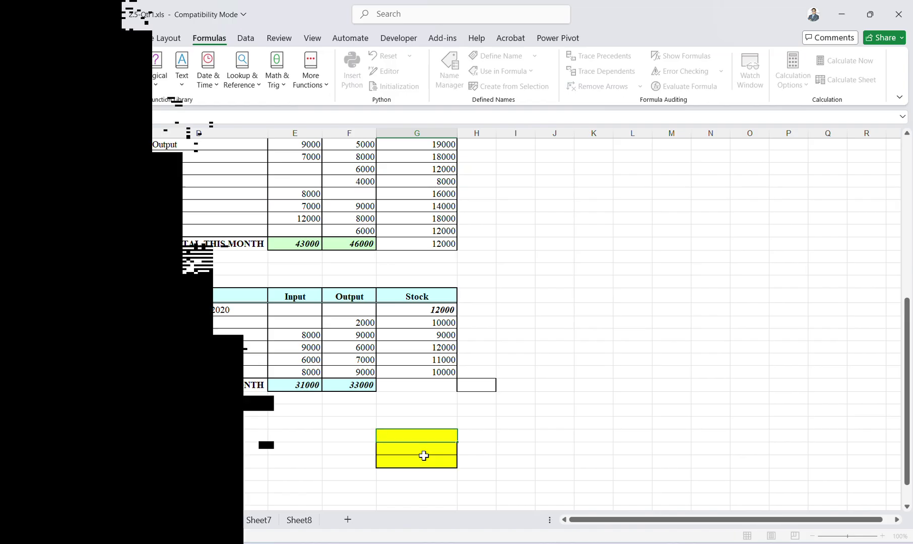
pyautogui.scroll(5, 422, 454)
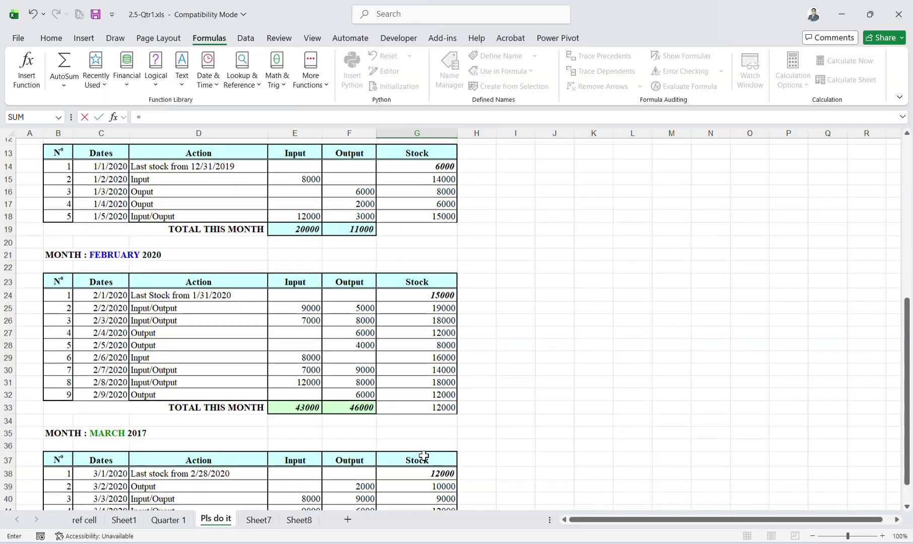
pyautogui.click(314, 253)
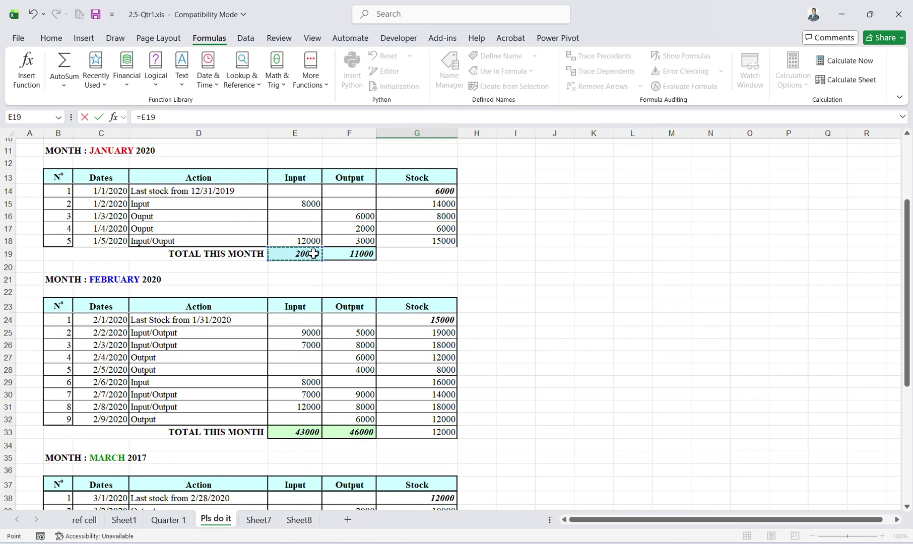
pyautogui.write('-')
pyautogui.click(300, 432)
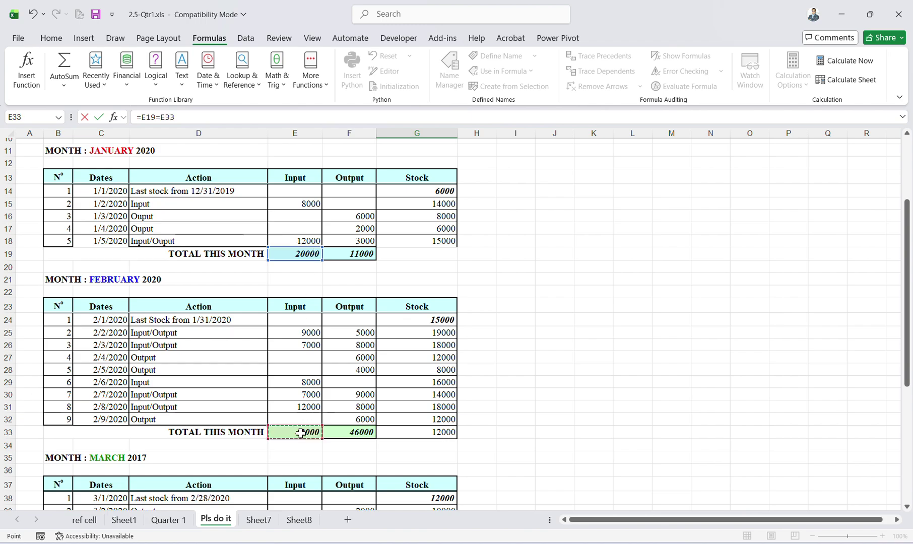
pyautogui.write('=')
pyautogui.scroll(-3, 300, 433)
pyautogui.click(301, 461)
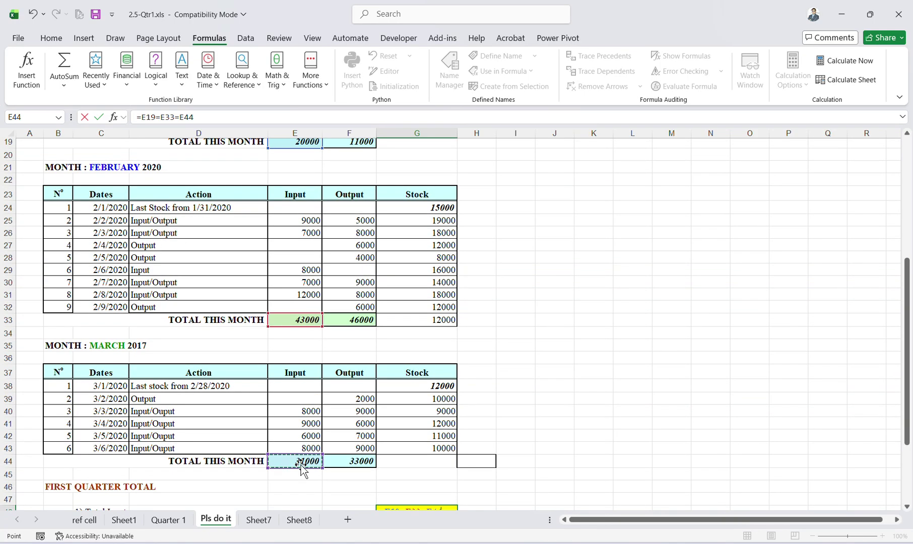
pyautogui.press('Return')
# Correct G48's stray signs to + so it reads =E19+E33+E44.
pyautogui.click(406, 488)
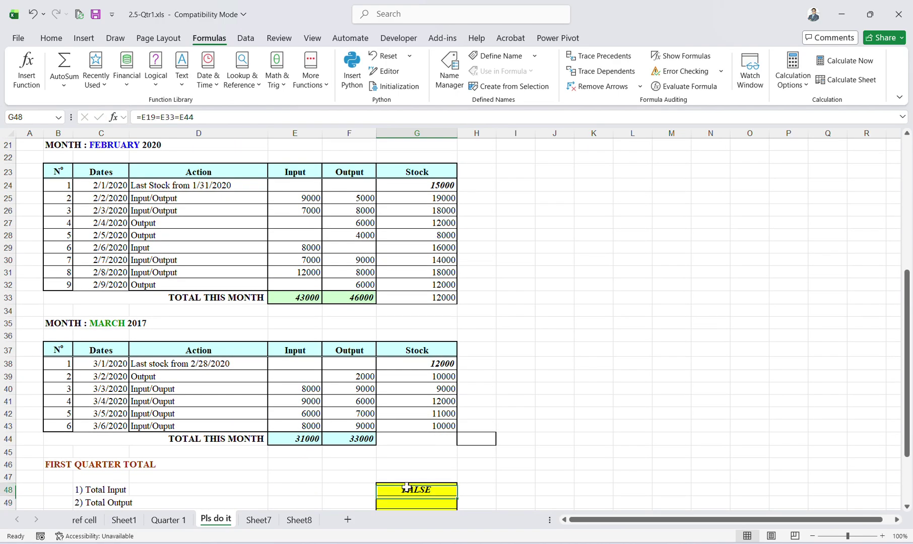
pyautogui.click(243, 118)
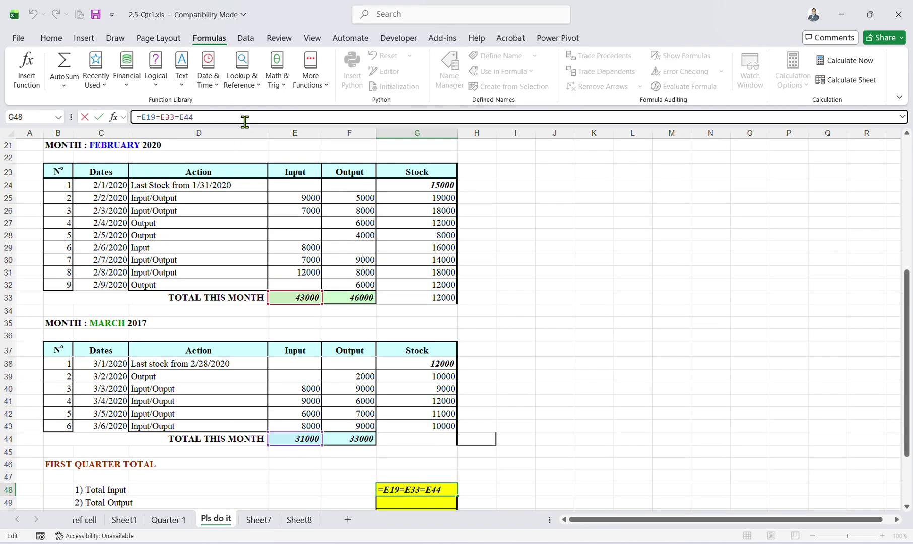
pyautogui.scroll(-3, 549, 289)
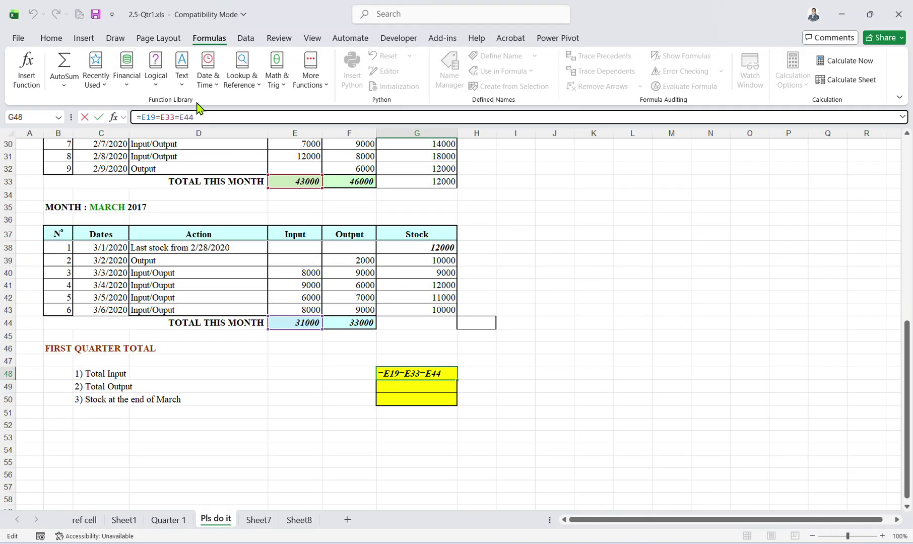
pyautogui.click(179, 115)
pyautogui.press('BackSpace')
pyautogui.write('+')
pyautogui.click(158, 116)
pyautogui.press('BackSpace')
pyautogui.write('+')
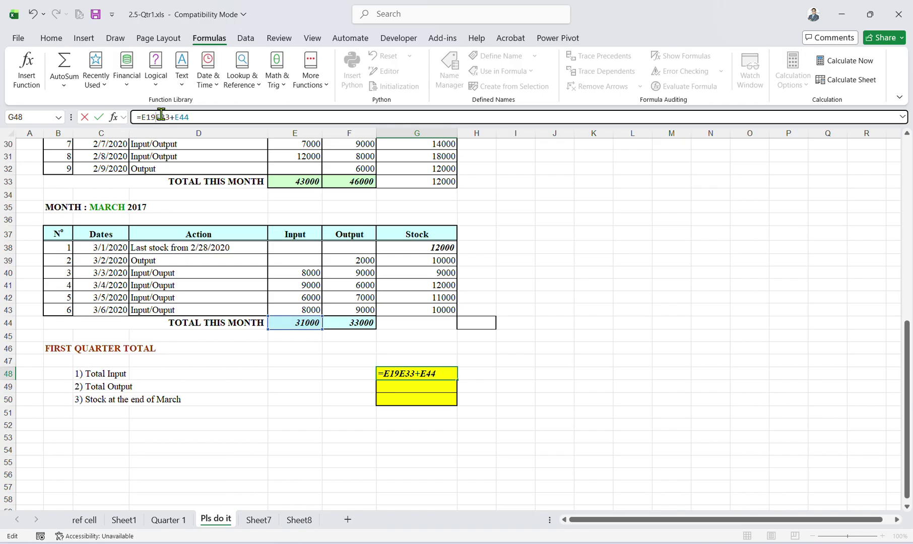
pyautogui.press('Return')
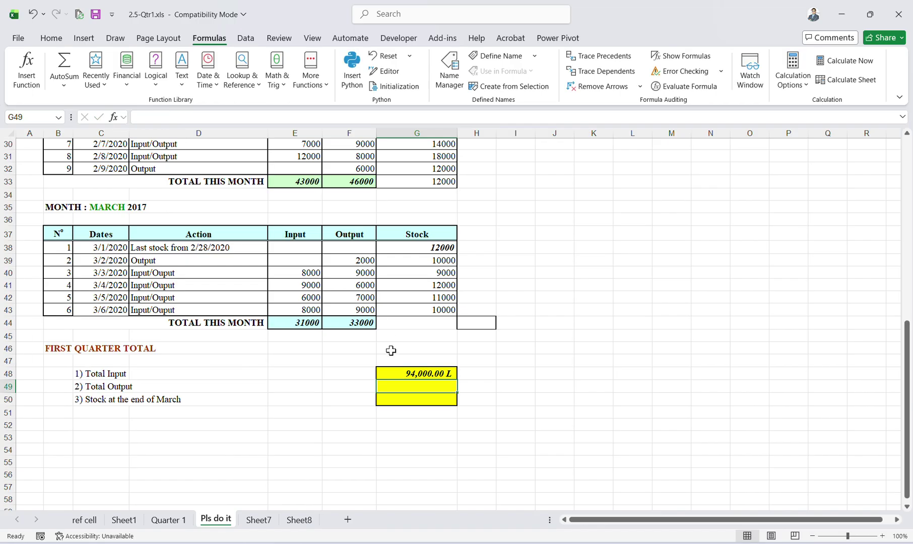
pyautogui.press('F2')
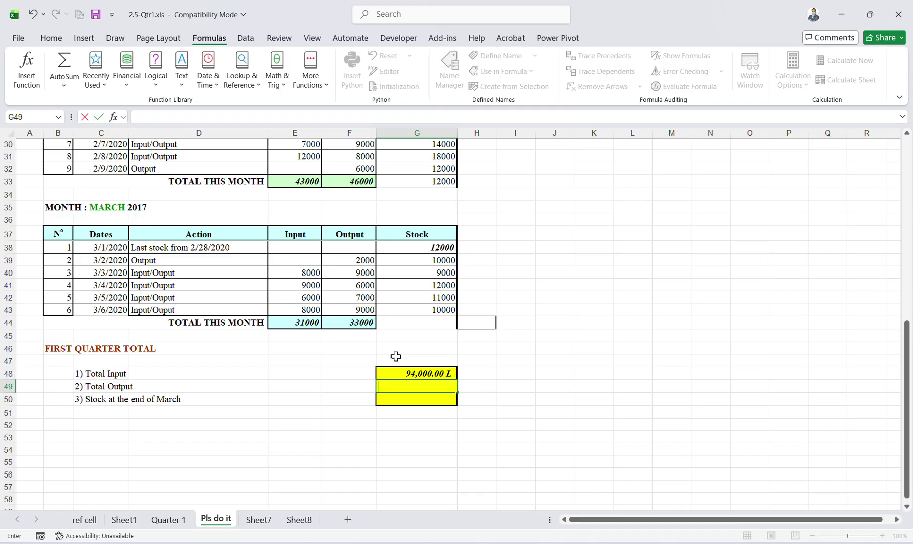
# Start a formula in G49, then abandon the unfinished entry.
pyautogui.press('Escape')
pyautogui.click(425, 400)
pyautogui.click(423, 385)
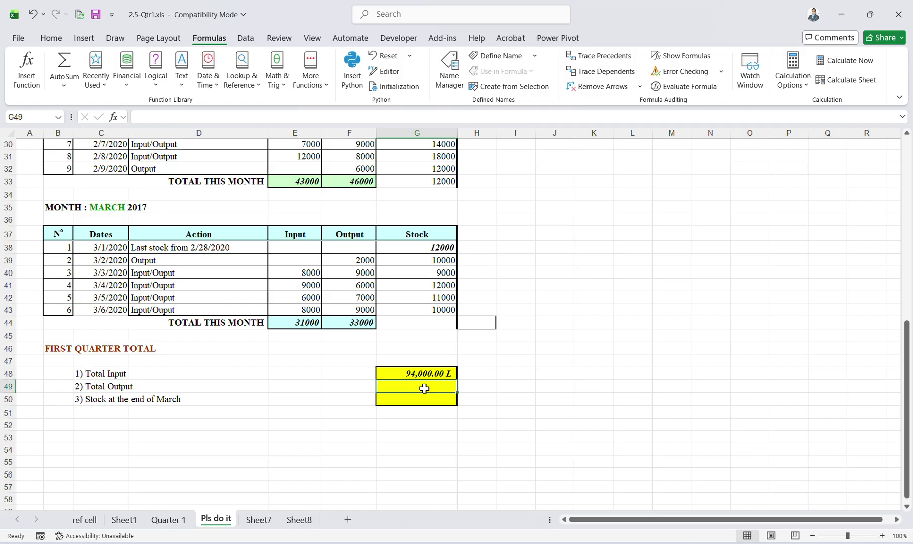
pyautogui.write('=')
pyautogui.scroll(6, 378, 317)
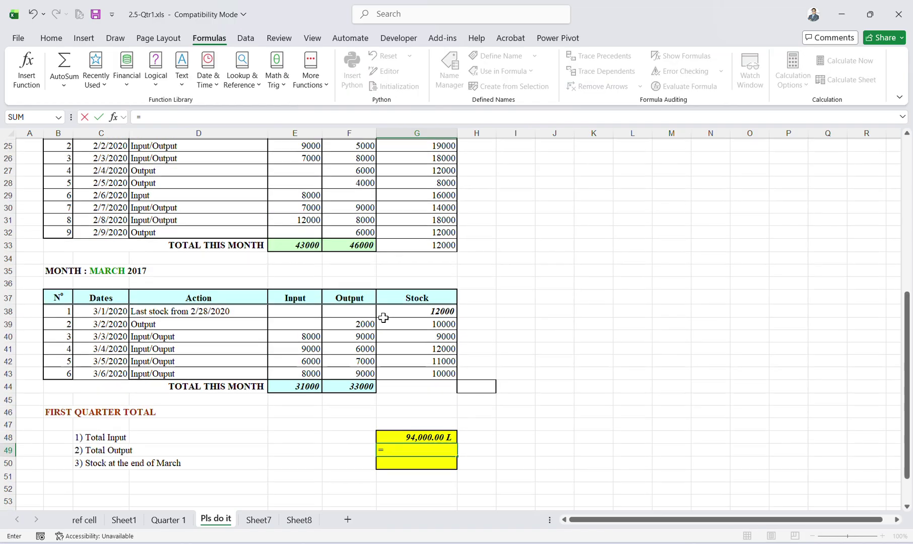
pyautogui.scroll(-6, 385, 313)
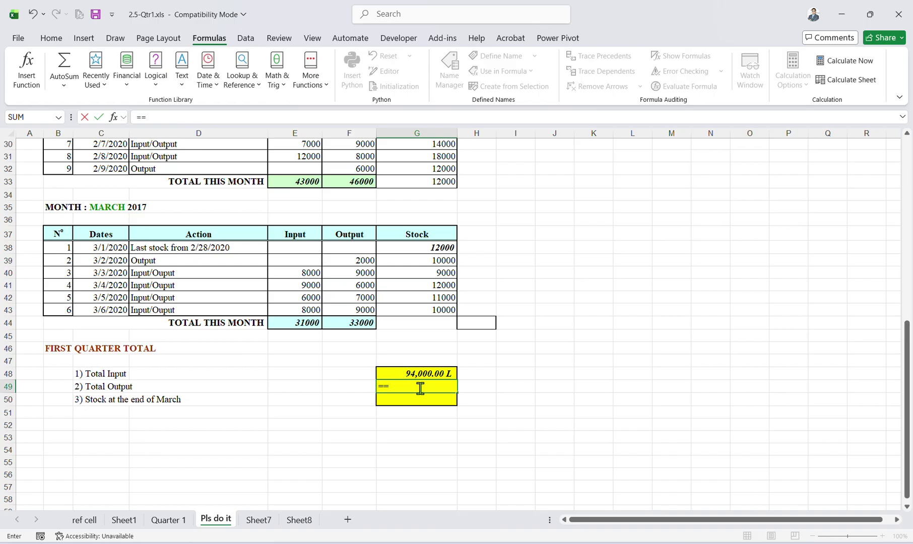
pyautogui.press('BackSpace')
pyautogui.click(465, 373)
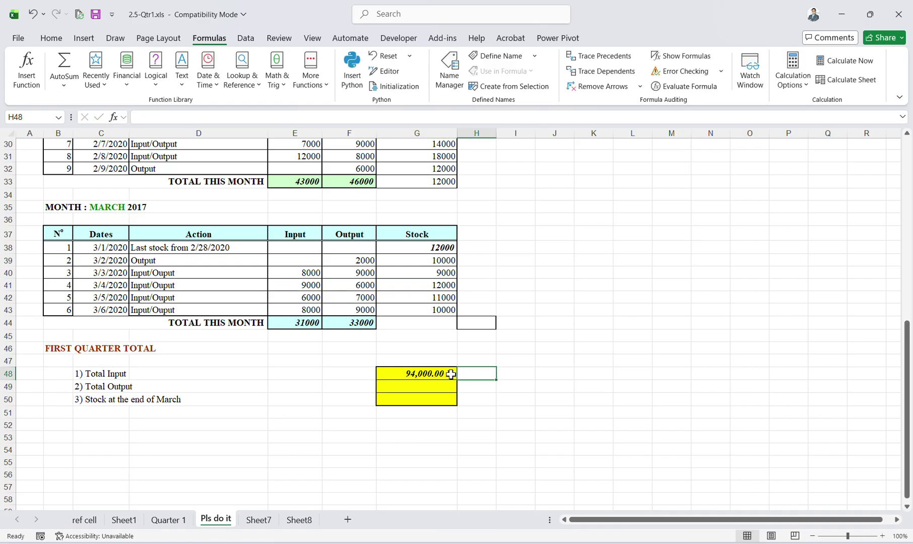
# Fill G48's formula right to H48 and move it into G49 as =F19+F33+F44.
pyautogui.click(453, 372)
pyautogui.moveTo(456, 377)
pyautogui.mouseDown()
pyautogui.moveTo(498, 374)
pyautogui.moveTo(452, 387)
pyautogui.mouseUp()
pyautogui.click(494, 381)
pyautogui.click(448, 388)
pyautogui.click(441, 374)
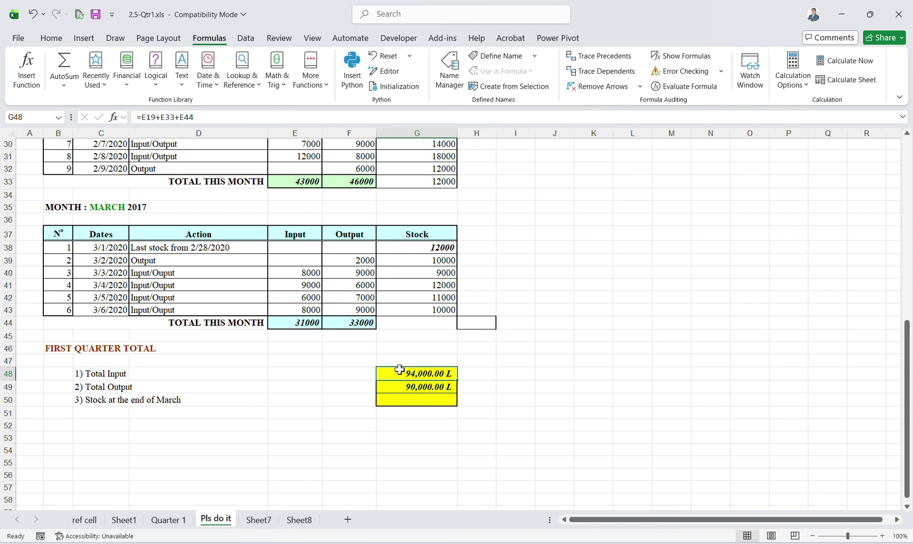
pyautogui.click(501, 373)
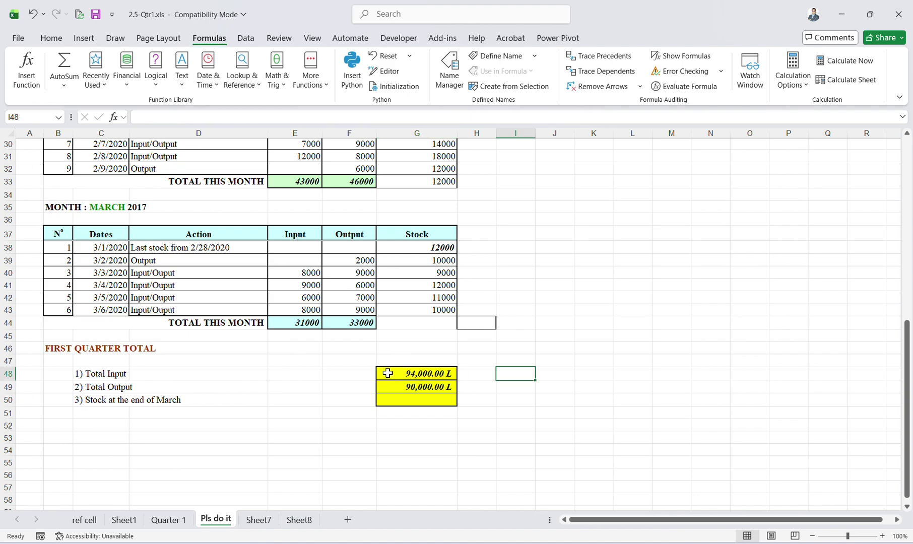
# Verify G49's =F19+F33+F44 formula shows 90,000.00 L.
pyautogui.click(363, 373)
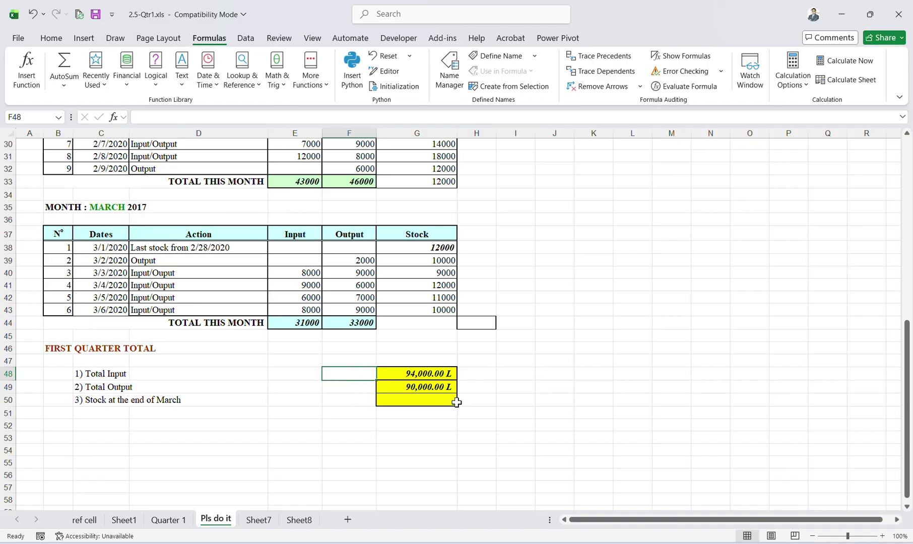
pyautogui.click(443, 389)
pyautogui.click(440, 402)
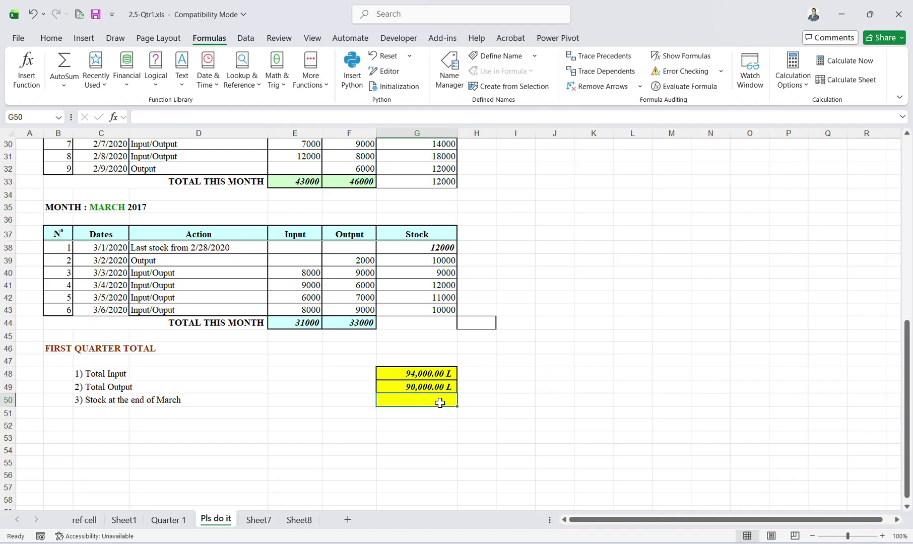
pyautogui.click(392, 384)
pyautogui.click(199, 116)
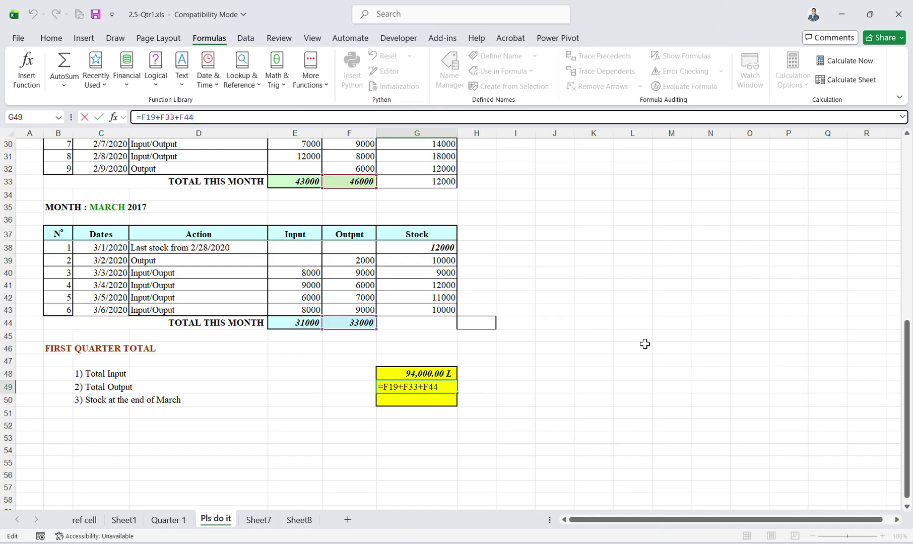
pyautogui.click(618, 345)
pyautogui.click(398, 386)
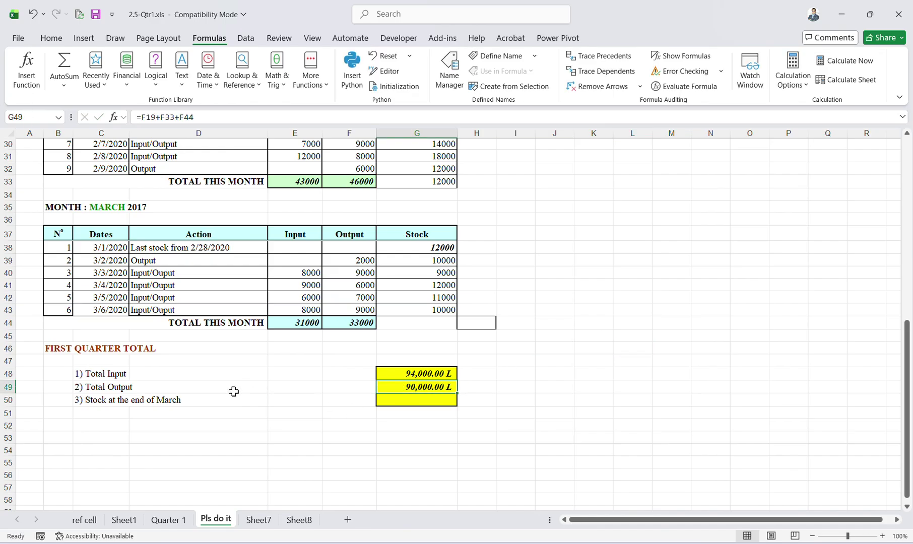
pyautogui.click(411, 400)
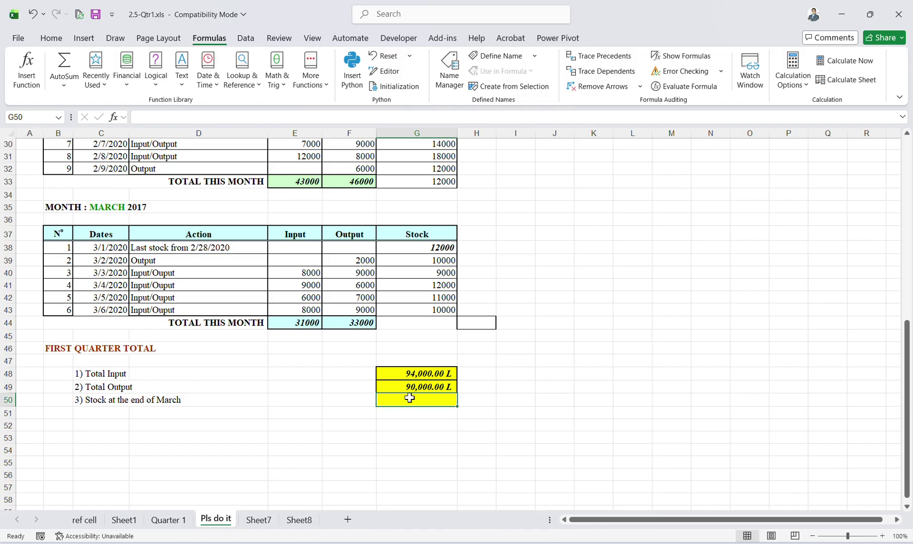
# Enter =G43 in G50 for 10,000.00 L and review the column G totals.
pyautogui.write('=')
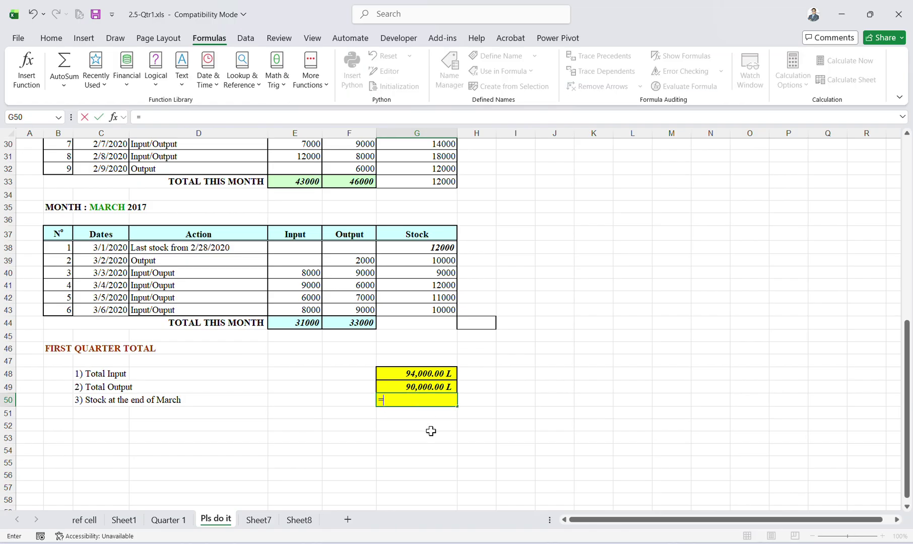
pyautogui.click(440, 313)
pyautogui.press('Return')
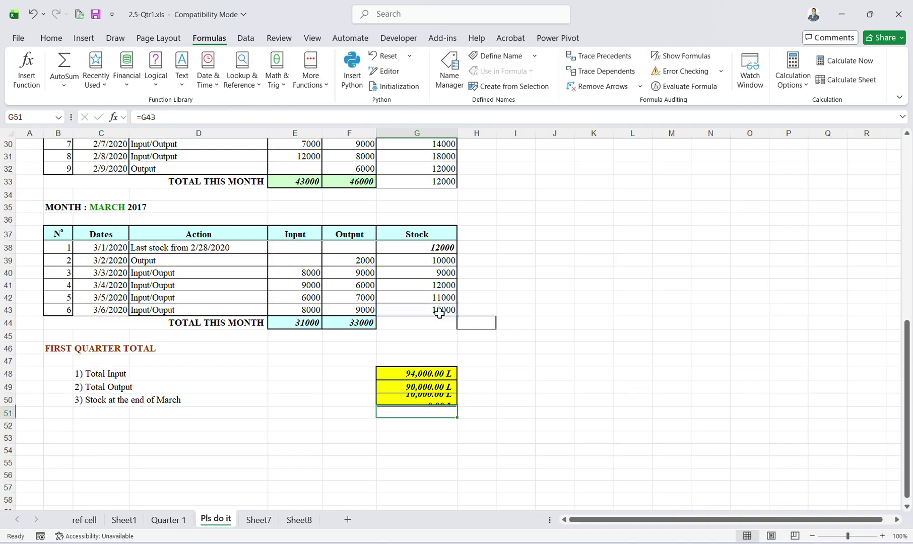
pyautogui.press('Up')
pyautogui.press('Up')
pyautogui.press('Up')
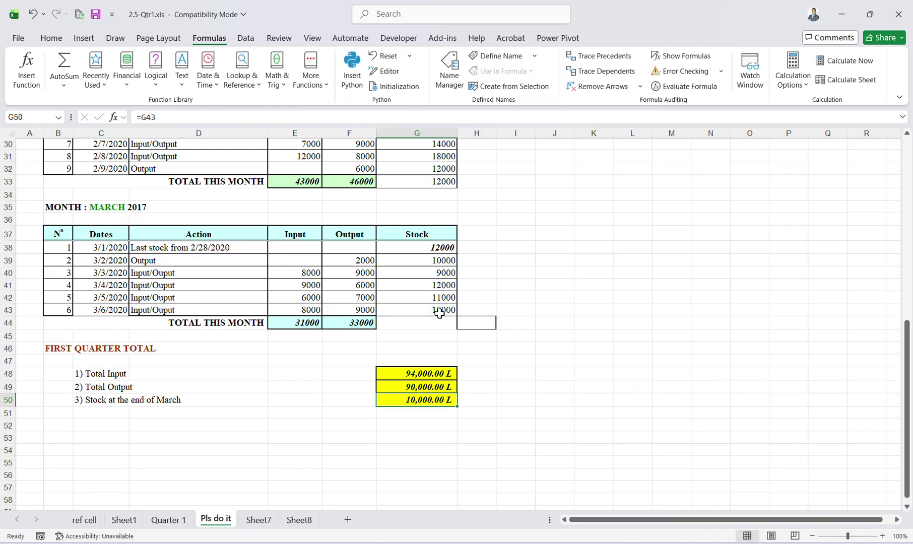
pyautogui.press('Down')
pyautogui.press('Up')
pyautogui.press('Up')
pyautogui.press('Down')
pyautogui.press('Down')
pyautogui.press('Down')
pyautogui.press('Down')
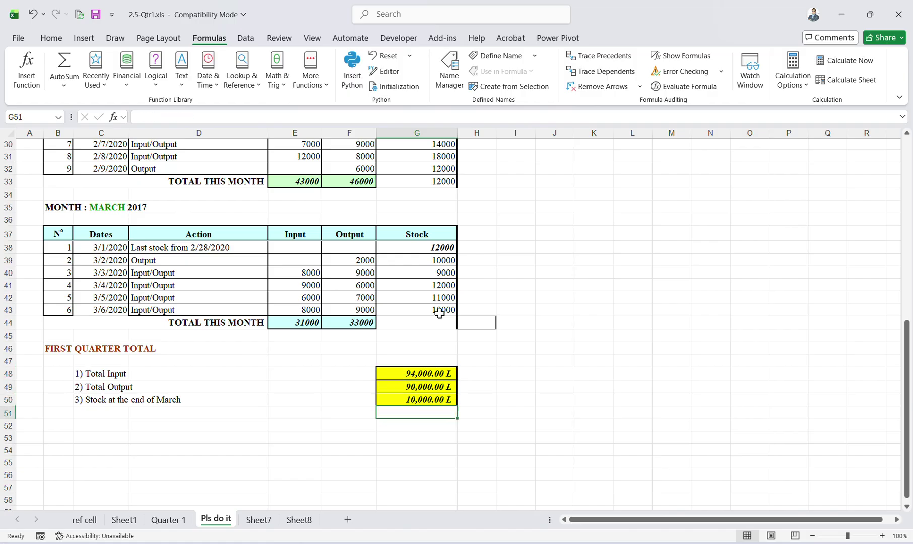
pyautogui.press('Up')
pyautogui.press('Up')
pyautogui.press('Up')
pyautogui.press('Up')
pyautogui.press('Down')
pyautogui.press('Down')
pyautogui.press('Down')
pyautogui.press('Down')
pyautogui.press('Up')
pyautogui.press('Up')
pyautogui.press('Up')
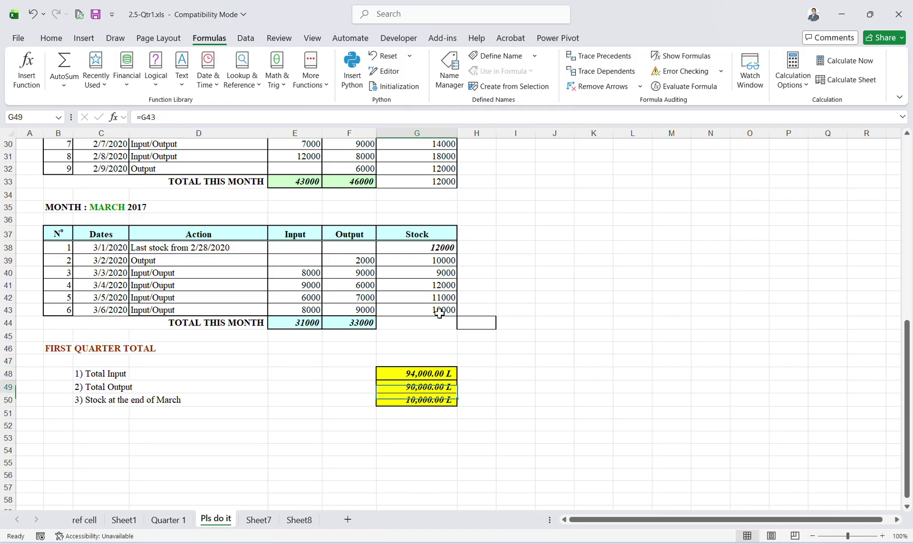
pyautogui.press('Down')
pyautogui.press('Down')
pyautogui.press('Up')
pyautogui.press('Up')
pyautogui.press('Down')
pyautogui.press('Down')
pyautogui.press('Down')
pyautogui.press('Up')
pyautogui.press('Up')
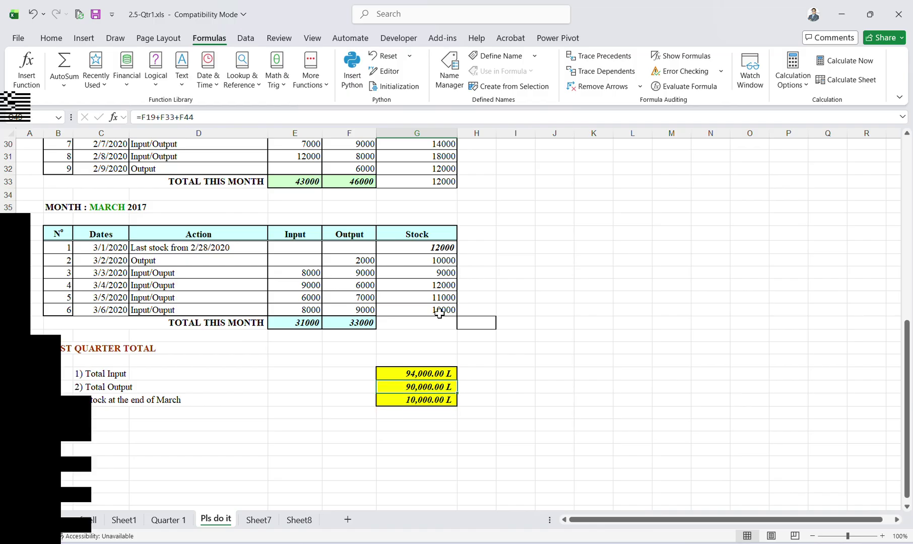
# Attempt to save the workbook, cancelling at the compatibility warning.
pyautogui.hotkey('ctrl', 's')
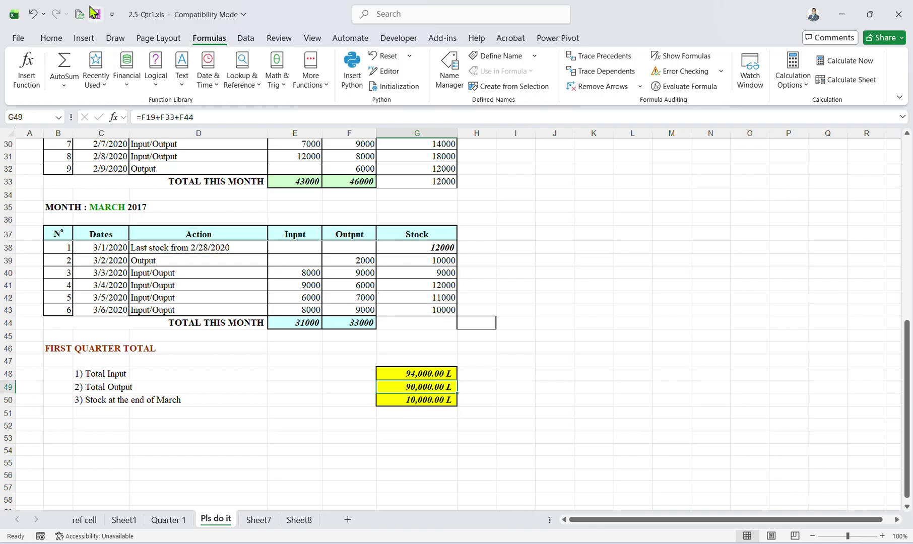
pyautogui.click(542, 354)
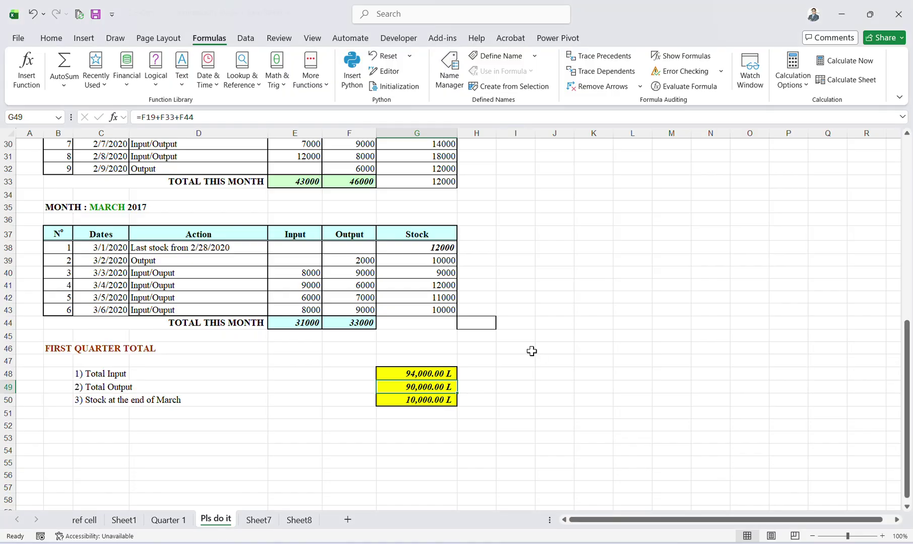
pyautogui.press('Down')
pyautogui.press('Up')
pyautogui.press('Up')
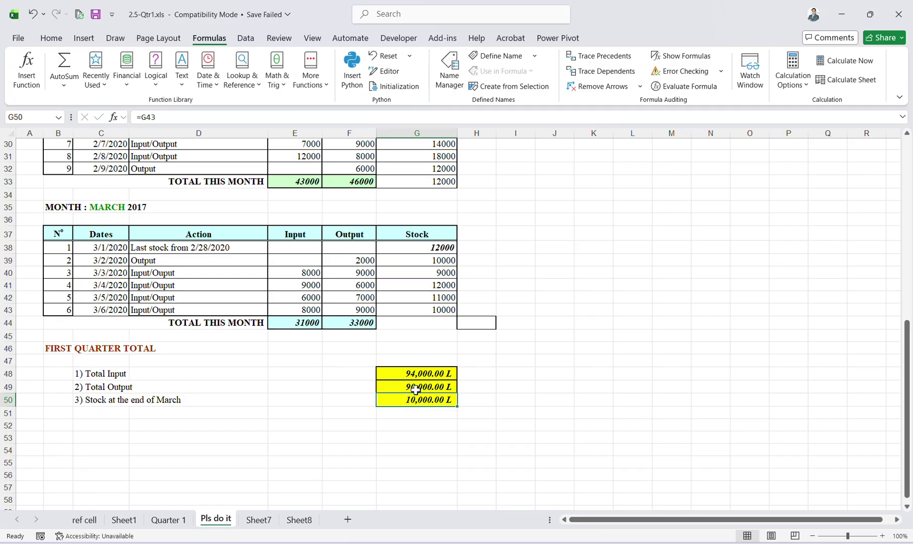
# Recheck the total formulas in G48, G49 and G50.
pyautogui.moveTo(432, 387); pyautogui.dragTo(429, 378)
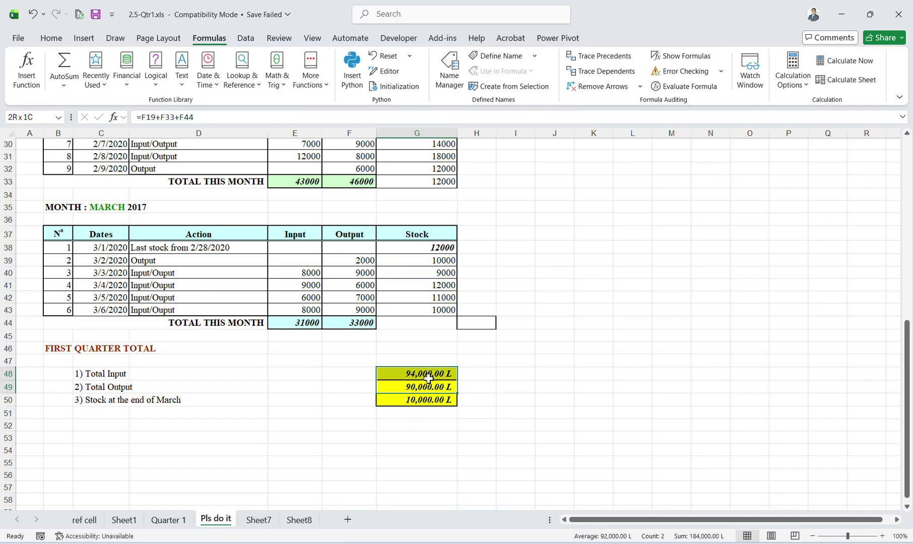
pyautogui.click(464, 403)
pyautogui.click(433, 400)
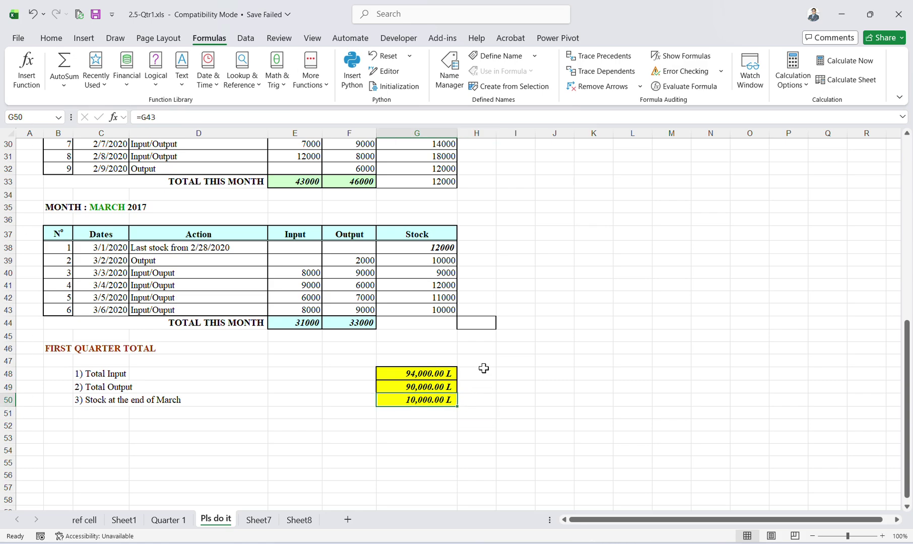
pyautogui.click(427, 376)
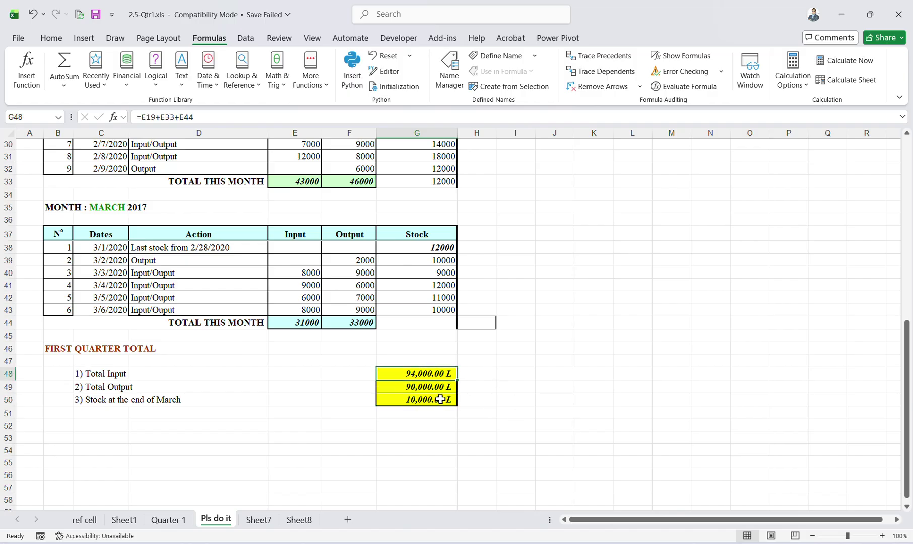
pyautogui.click(429, 385)
pyautogui.click(434, 400)
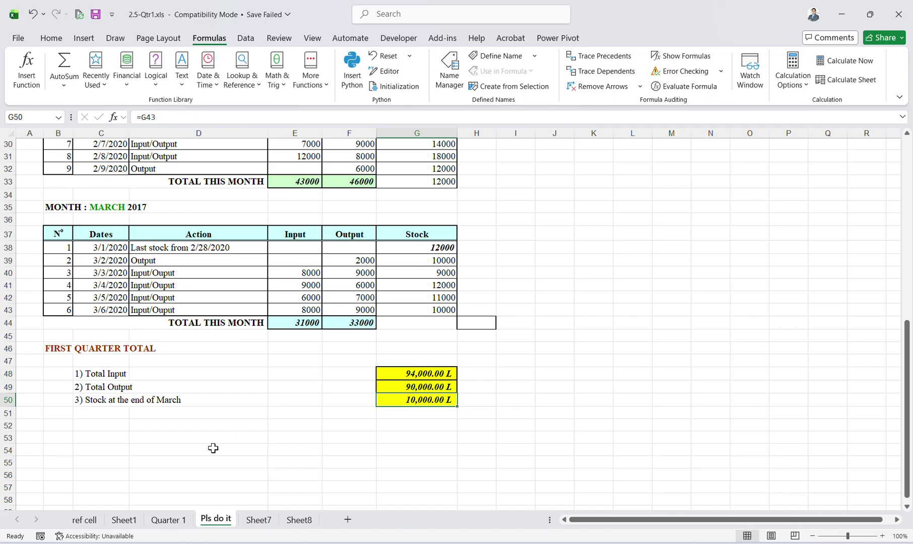
# Shade the end-of-March label C50:D50 yellow.
pyautogui.moveTo(91, 399); pyautogui.dragTo(164, 399)
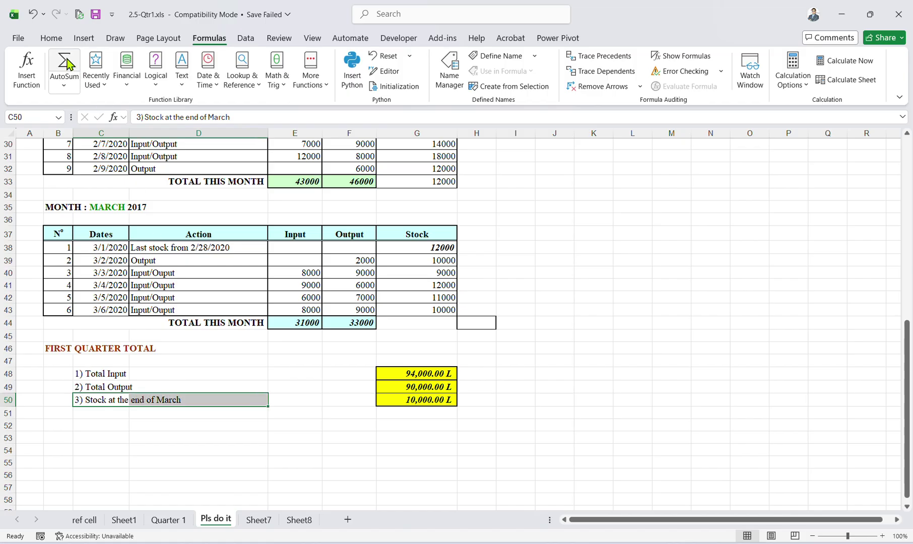
pyautogui.click(51, 38)
pyautogui.click(108, 85)
pyautogui.click(141, 449)
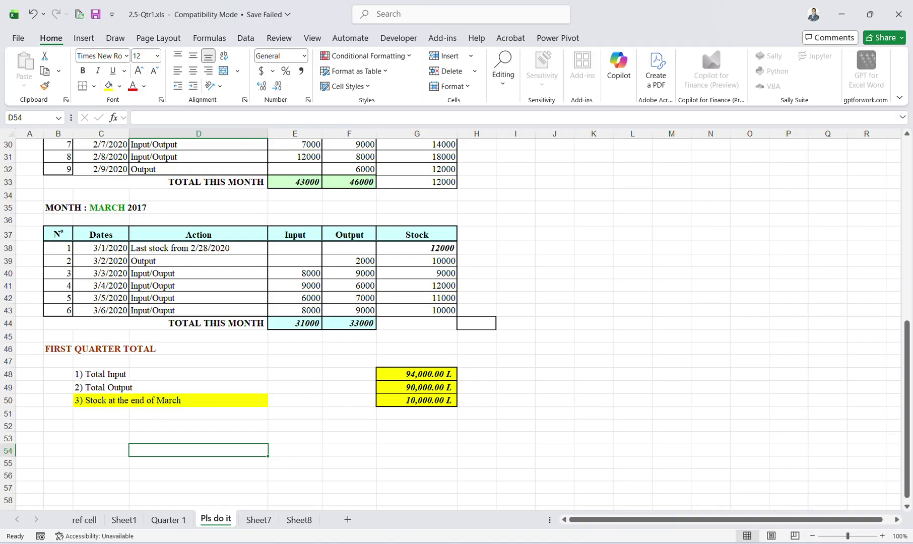
# Open 2.7-Link worksheet.xlsx, look over its Main Switchboard, Finance and Link_Hyperlink sheets, then close it.
pyautogui.hotkey('alt', 'Tab')
pyautogui.click(255, 250)
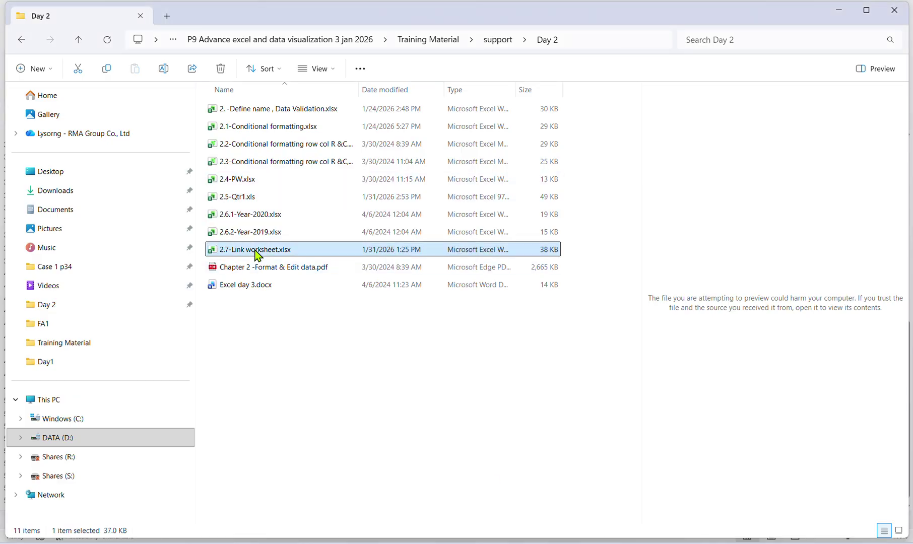
pyautogui.doubleClick(255, 250)
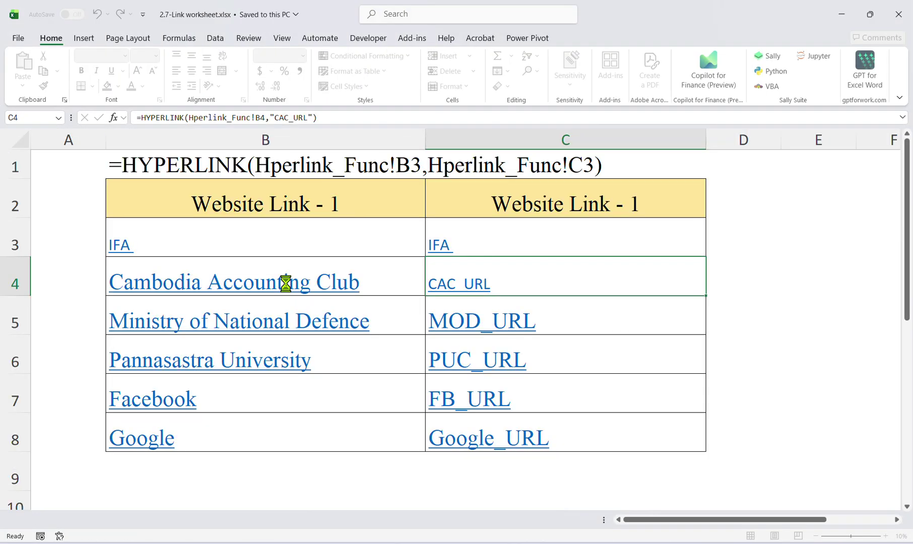
pyautogui.click(154, 520)
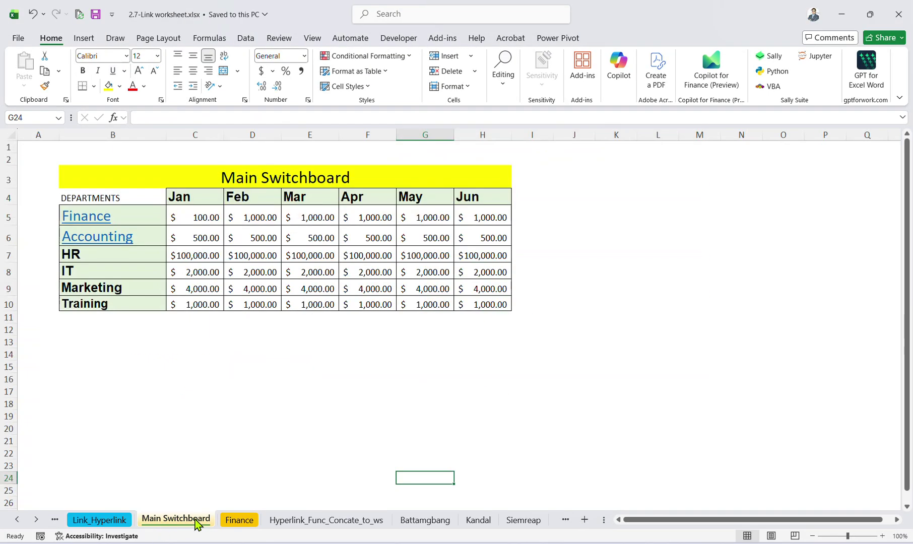
pyautogui.click(237, 520)
pyautogui.click(146, 520)
pyautogui.click(99, 520)
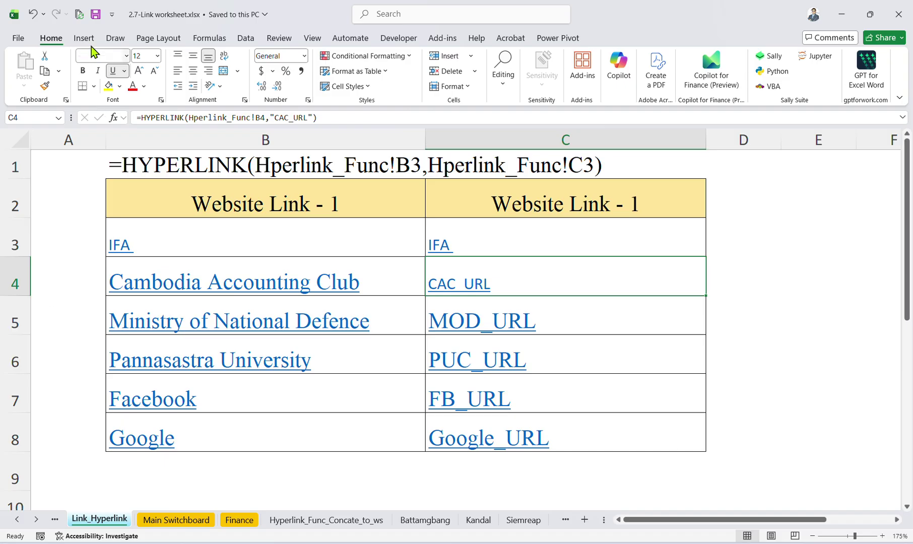
pyautogui.click(905, 6)
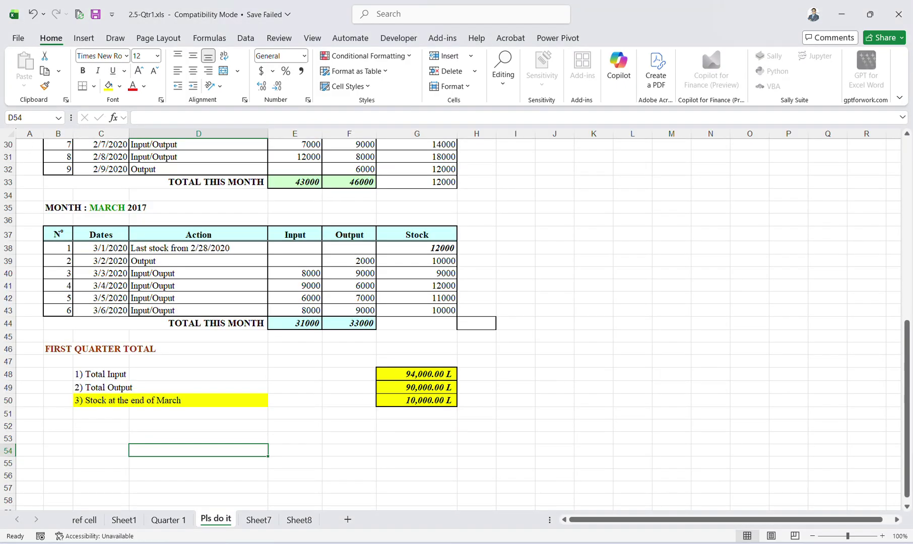
# Drag 2.7-Link worksheet.xlsx into the Excel & Data Visualization-P9-Sat Telegram chat and send it.
pyautogui.click(494, 543)
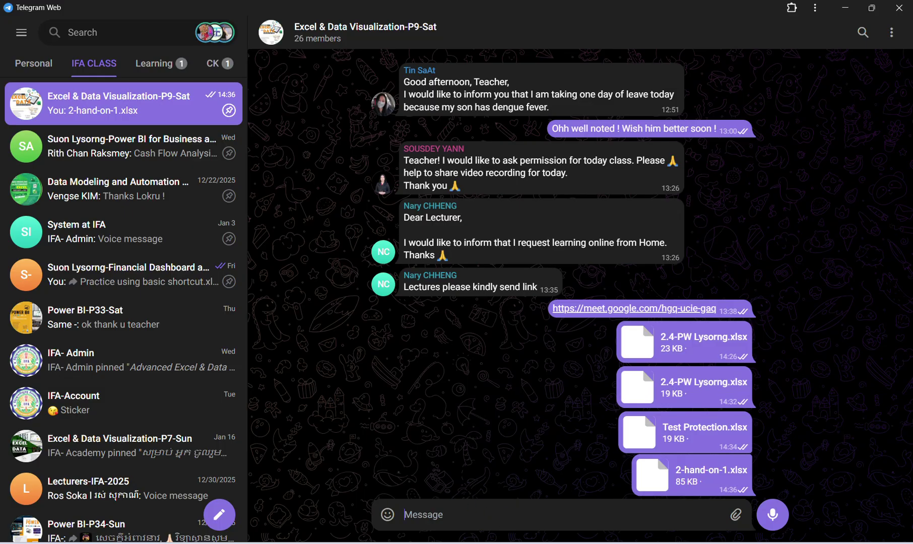
pyautogui.click(362, 543)
pyautogui.click(254, 275)
pyautogui.click(269, 248)
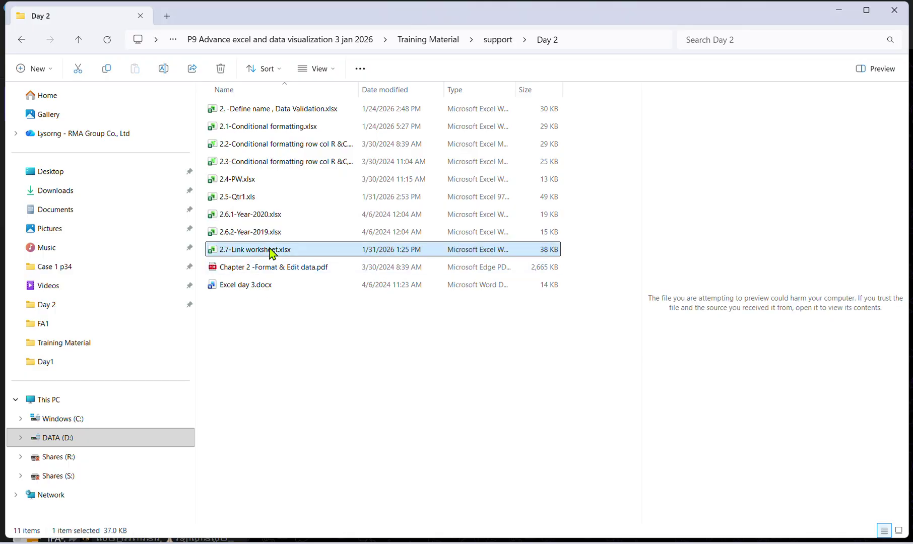
pyautogui.moveTo(270, 250); pyautogui.dragTo(554, 502)
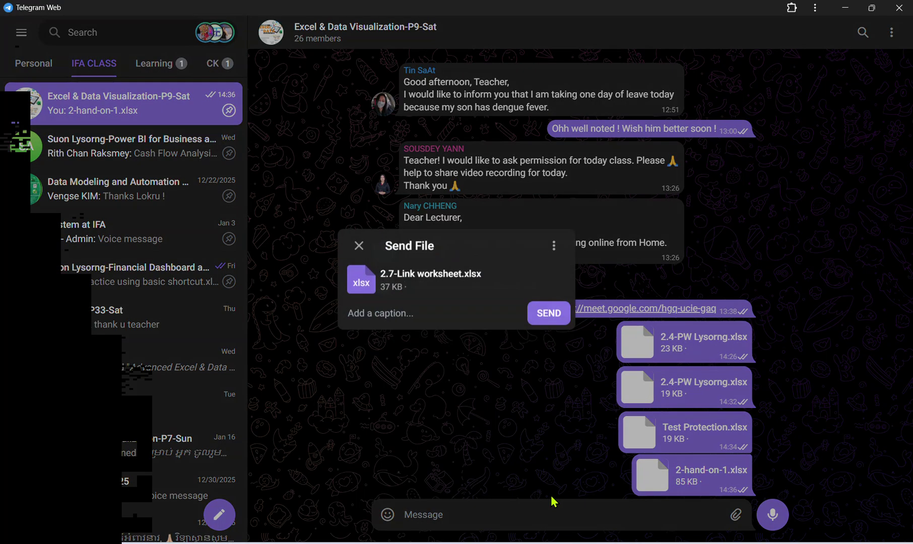
pyautogui.click(548, 313)
pyautogui.click(845, 8)
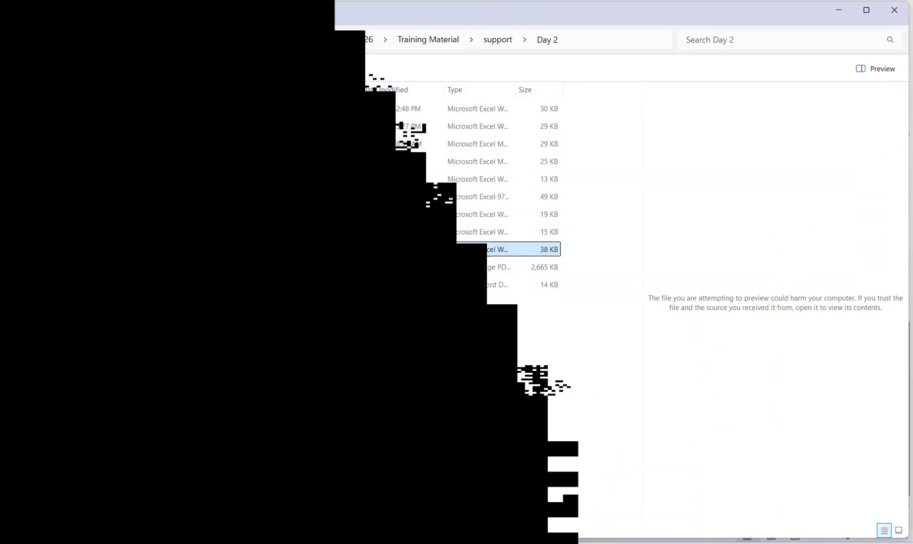
# Save and close the 2.5-Qtr1 workbook, keeping the older file format.
pyautogui.click(78, 40)
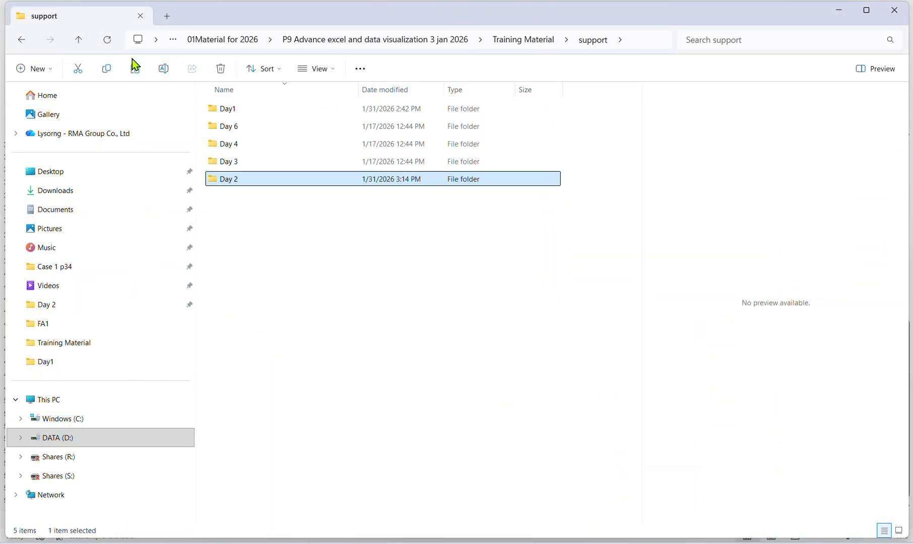
pyautogui.click(80, 39)
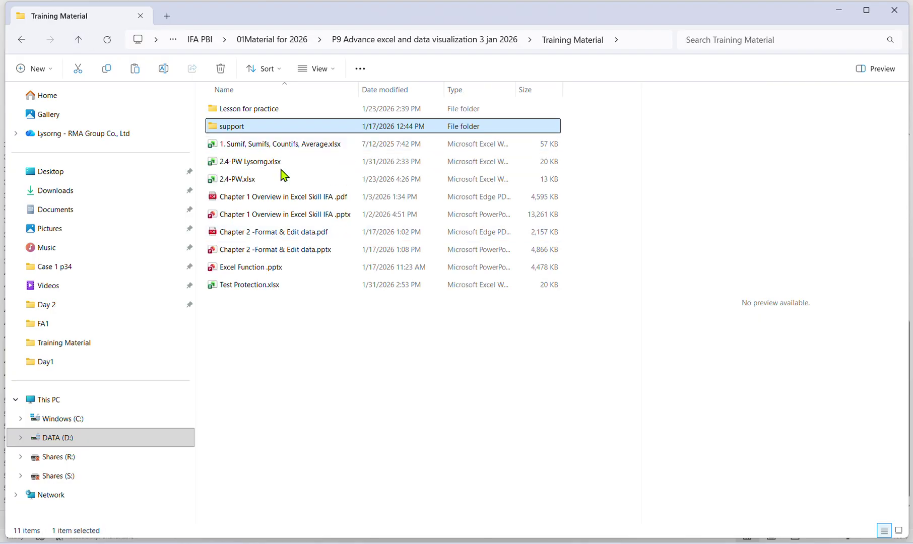
pyautogui.click(844, 8)
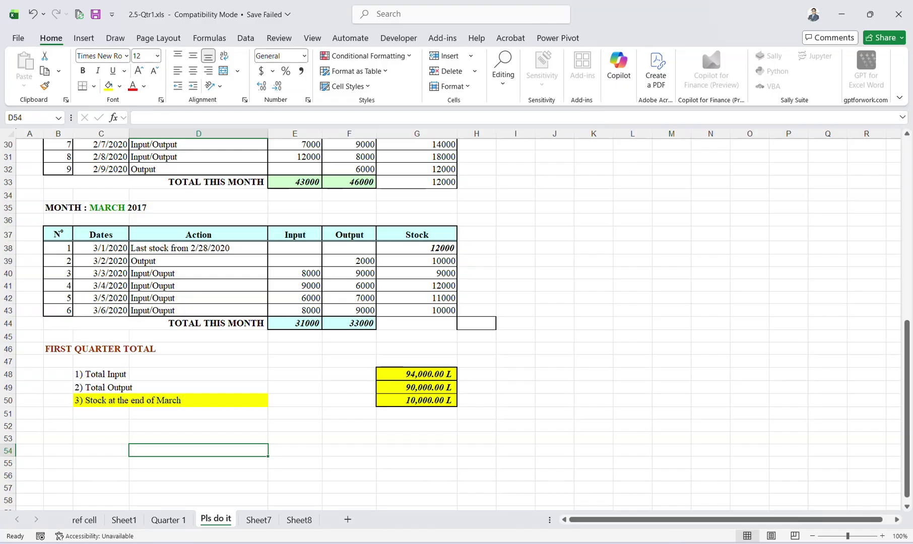
pyautogui.click(844, 8)
pyautogui.hotkey('alt', 'Tab')
pyautogui.click(469, 371)
pyautogui.scroll(10, 464, 372)
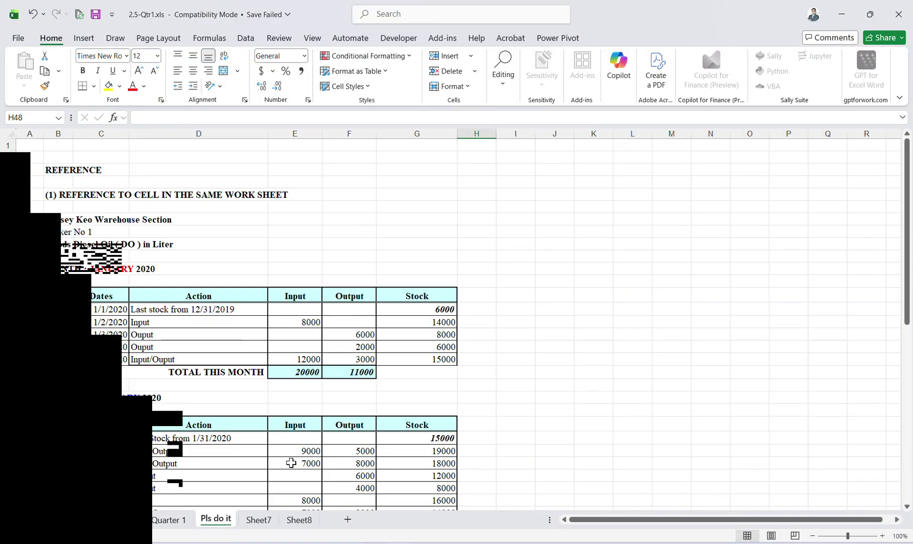
pyautogui.click(899, 14)
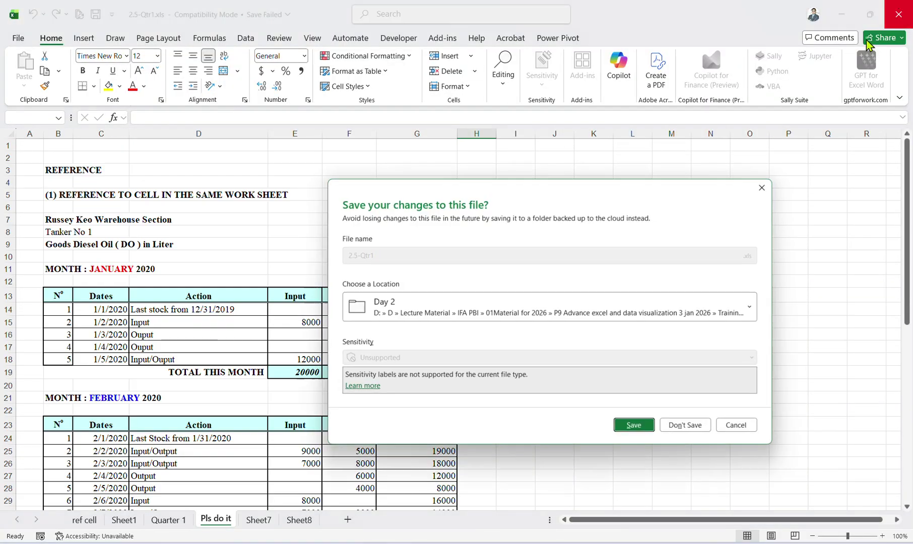
pyautogui.click(635, 427)
pyautogui.click(517, 357)
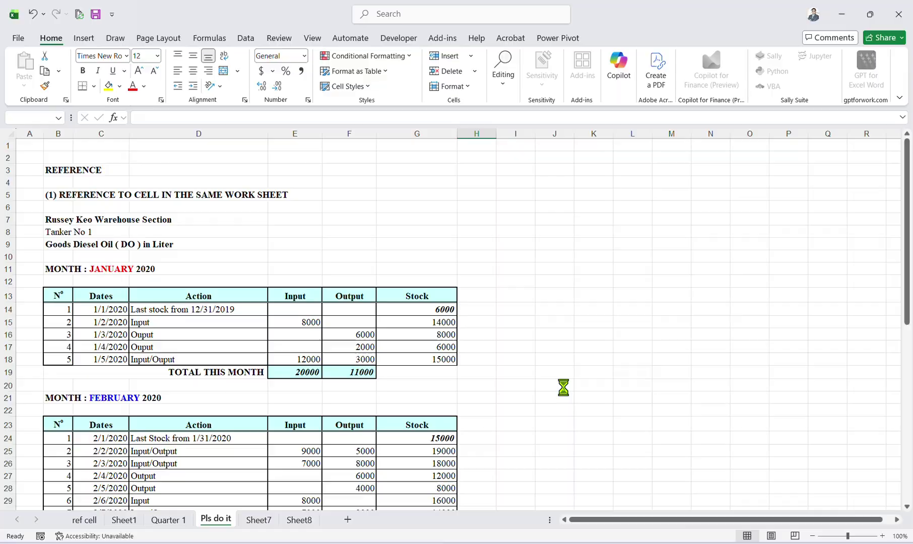
# Browse from Training Material through support to Day 2 and open 2.7-Link worksheet.xlsx.
pyautogui.click(408, 543)
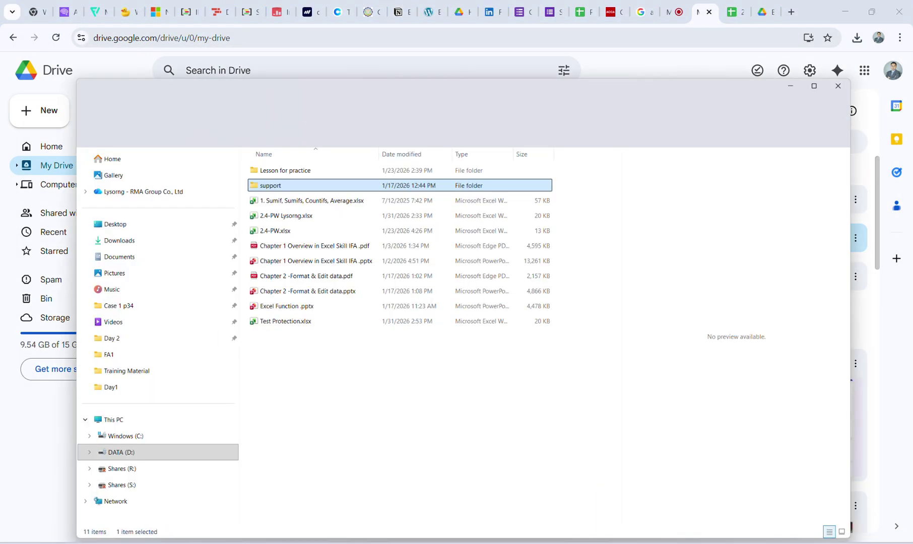
pyautogui.click(252, 285)
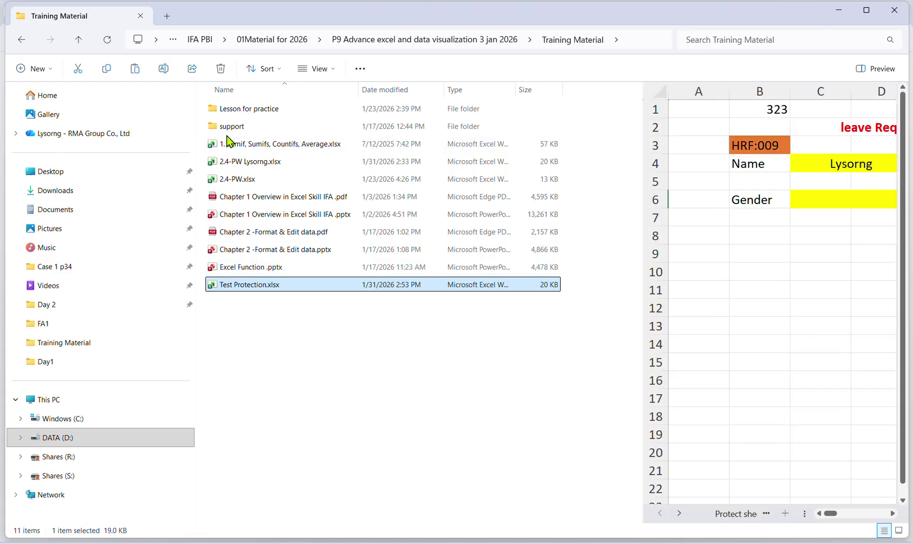
pyautogui.doubleClick(235, 127)
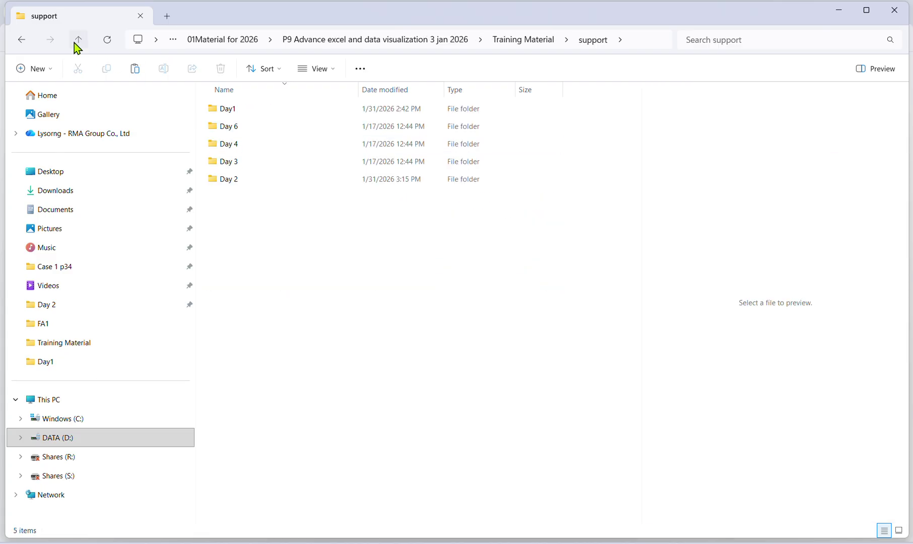
pyautogui.click(74, 43)
pyautogui.doubleClick(242, 125)
pyautogui.doubleClick(249, 181)
pyautogui.click(252, 249)
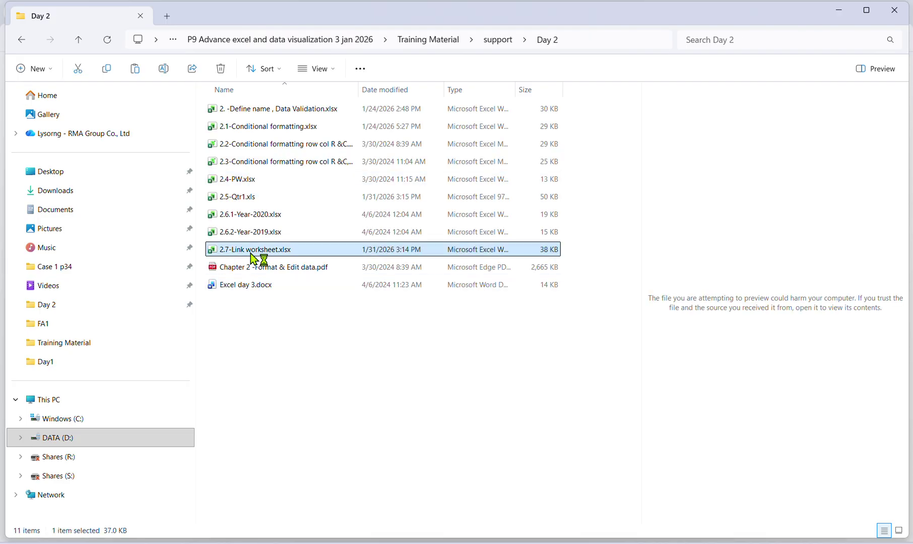
pyautogui.doubleClick(251, 253)
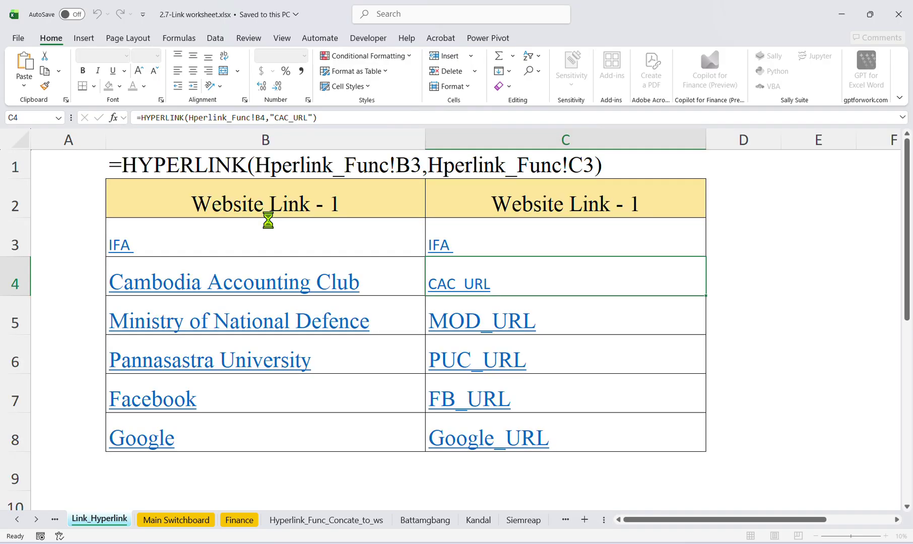
pyautogui.click(840, 21)
pyautogui.doubleClick(243, 217)
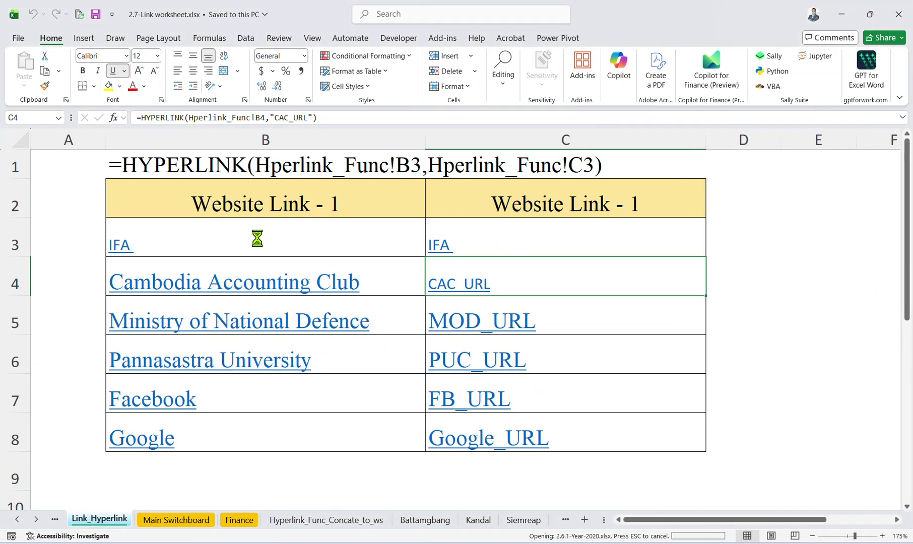
pyautogui.click(416, 317)
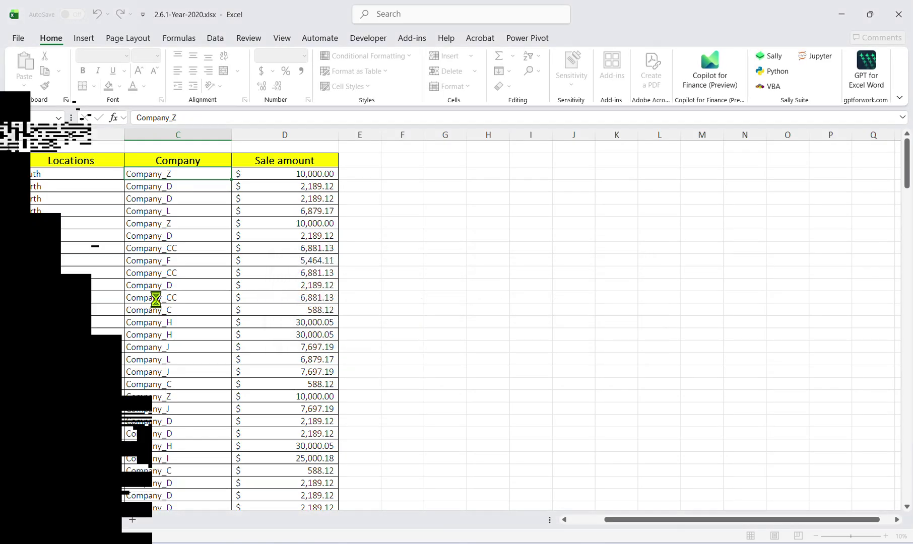
pyautogui.scroll(-13, 148, 330)
pyautogui.scroll(14, 148, 330)
pyautogui.click(287, 176)
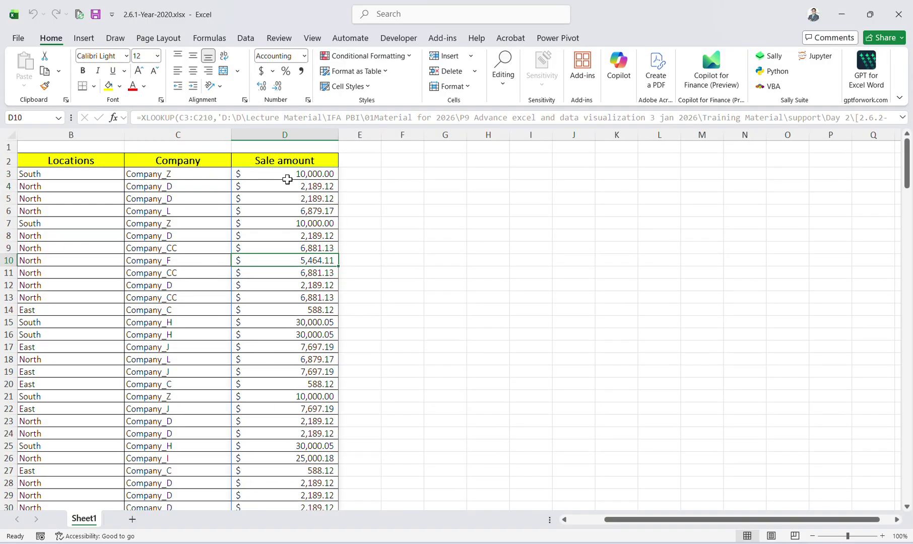
pyautogui.click(194, 176)
pyautogui.click(236, 174)
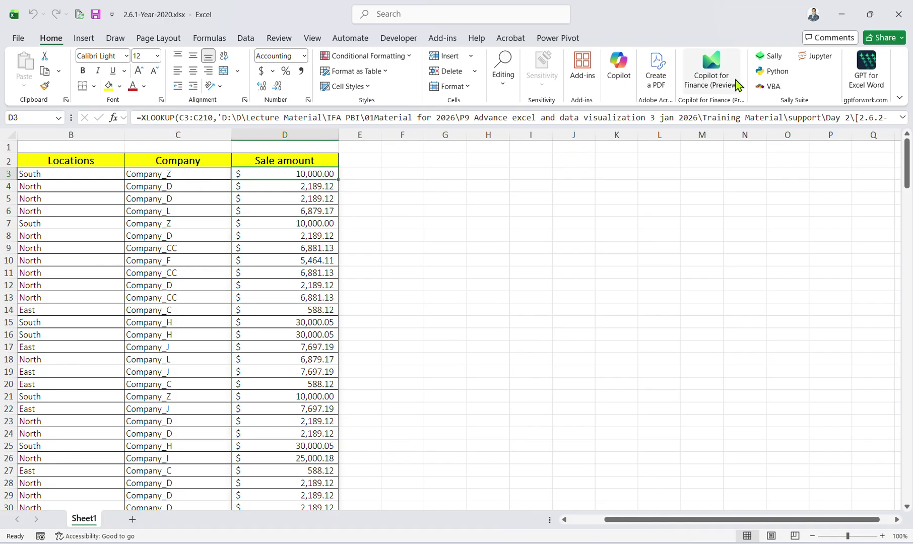
pyautogui.click(229, 210)
pyautogui.click(252, 175)
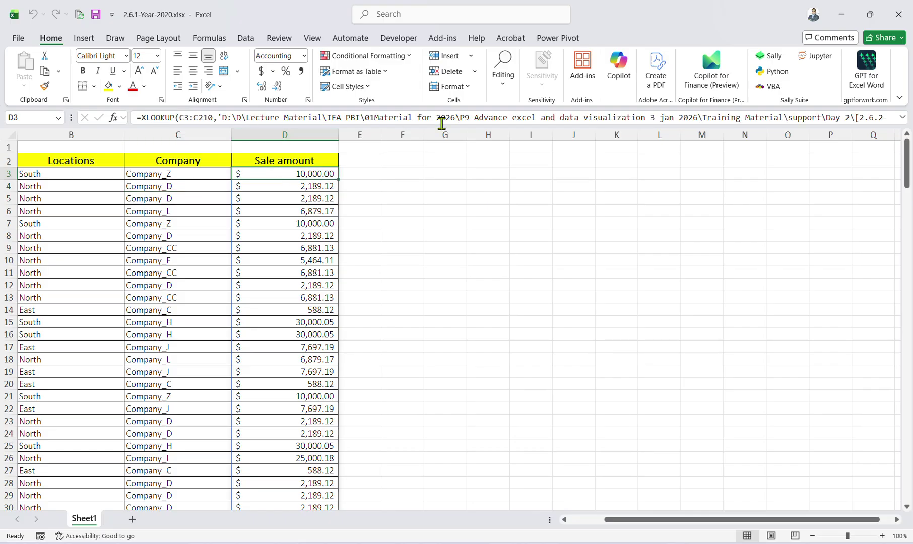
pyautogui.click(898, 23)
pyautogui.click(688, 425)
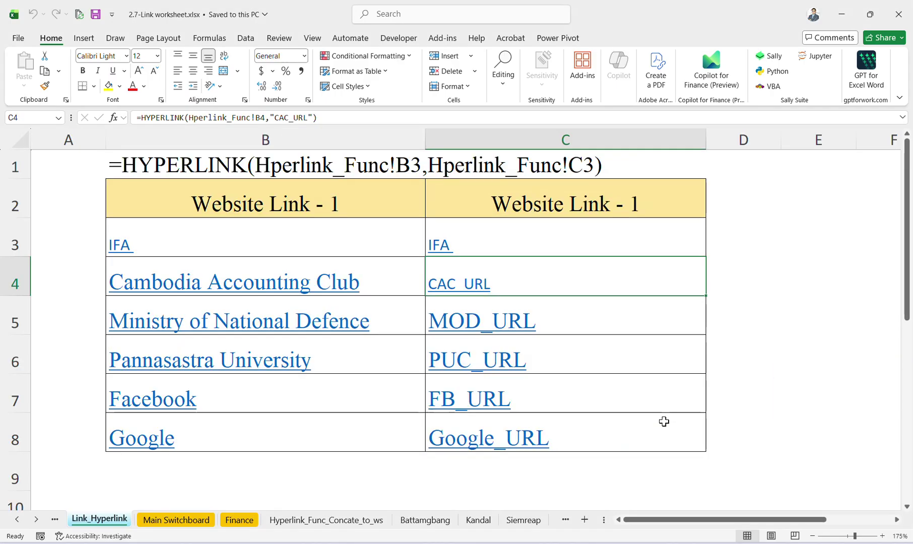
# Test the Google_URL link in C8, then close the Google page and return to Excel.
pyautogui.click(509, 470)
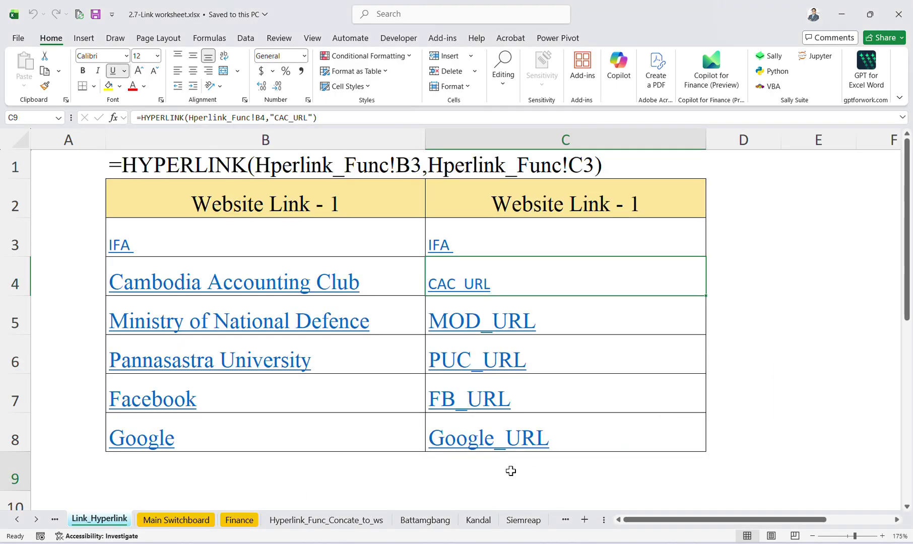
pyautogui.click(348, 498)
pyautogui.click(483, 438)
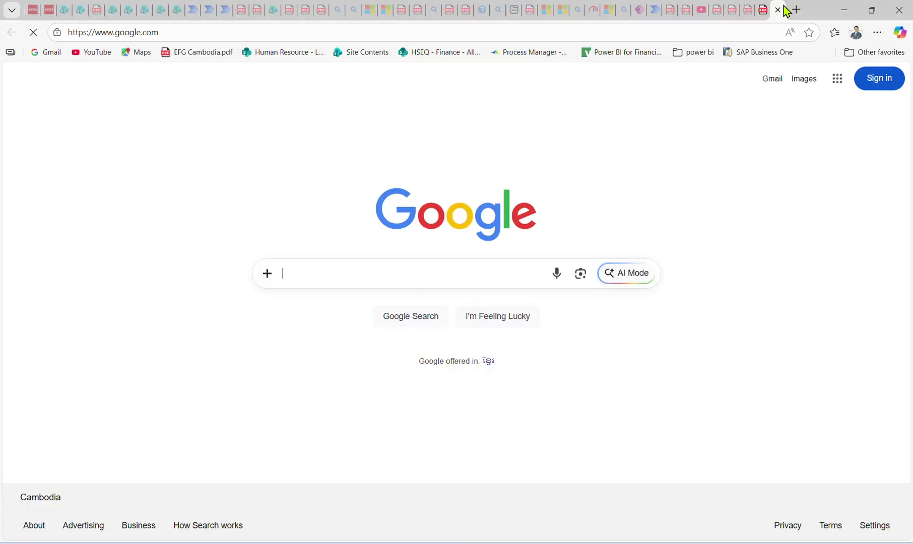
pyautogui.click(777, 10)
pyautogui.click(844, 10)
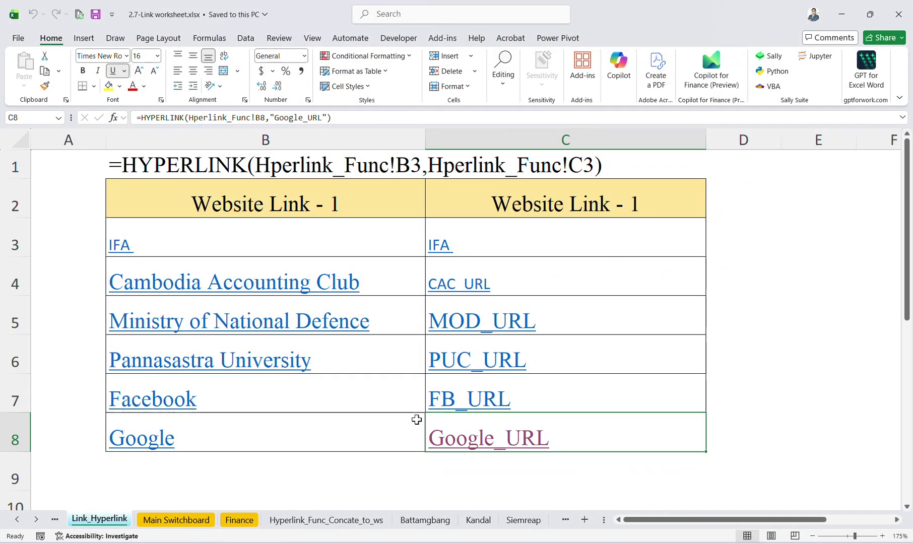
pyautogui.scroll(-1, 279, 497)
# Switch to the Hperlink_Func sheet.
pyautogui.click(246, 476)
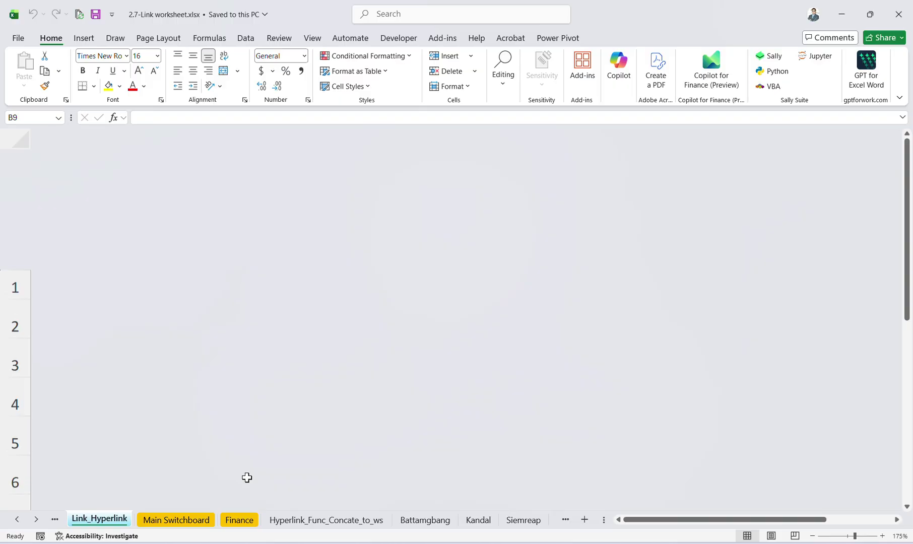
pyautogui.scroll(-3, 211, 458)
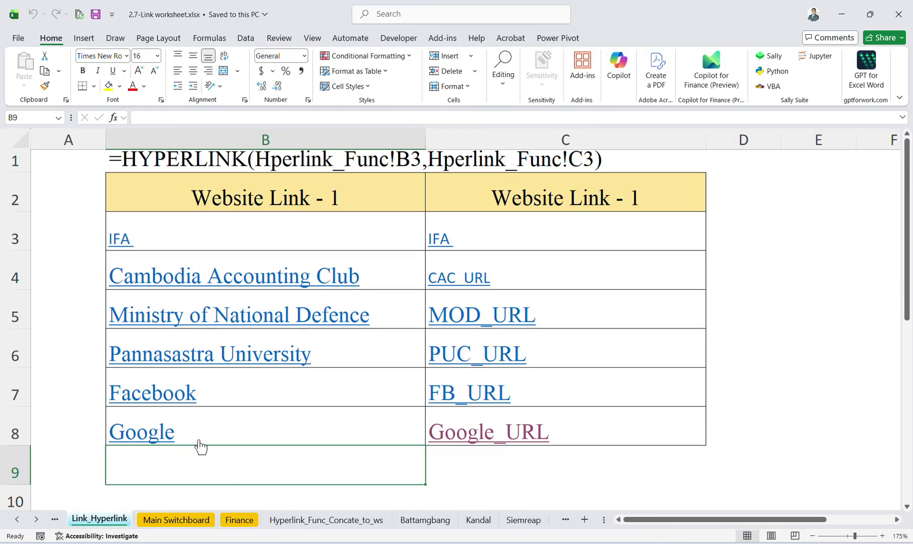
pyautogui.click(17, 519)
pyautogui.click(98, 519)
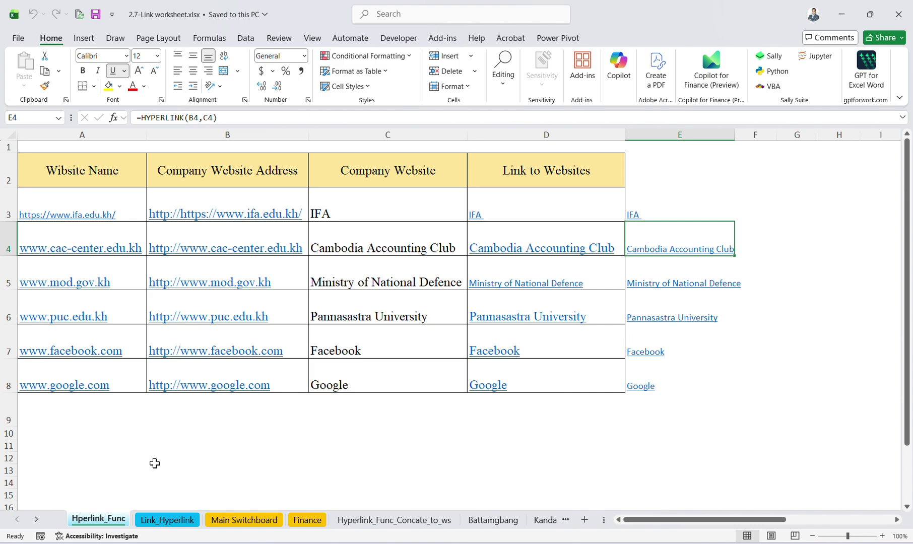
pyautogui.click(112, 201)
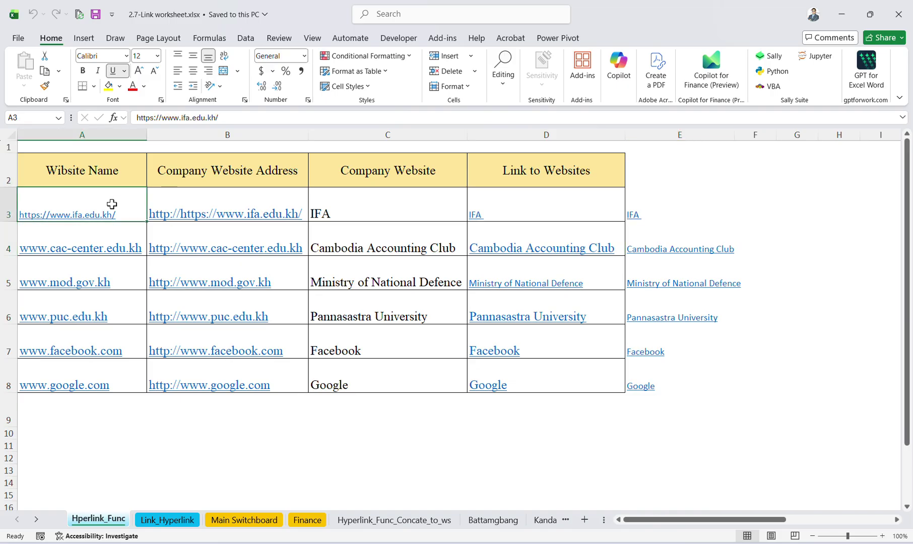
pyautogui.click(159, 183)
pyautogui.click(52, 189)
pyautogui.click(225, 199)
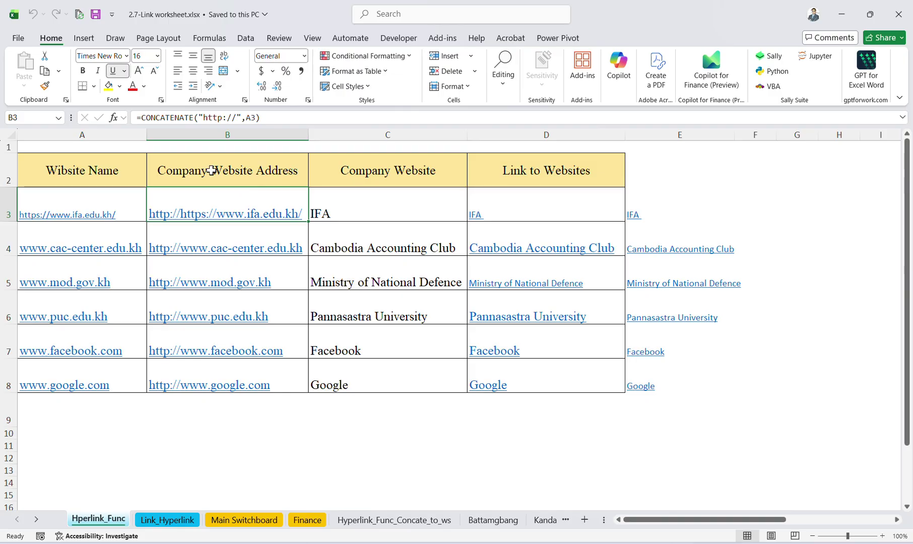
pyautogui.click(218, 119)
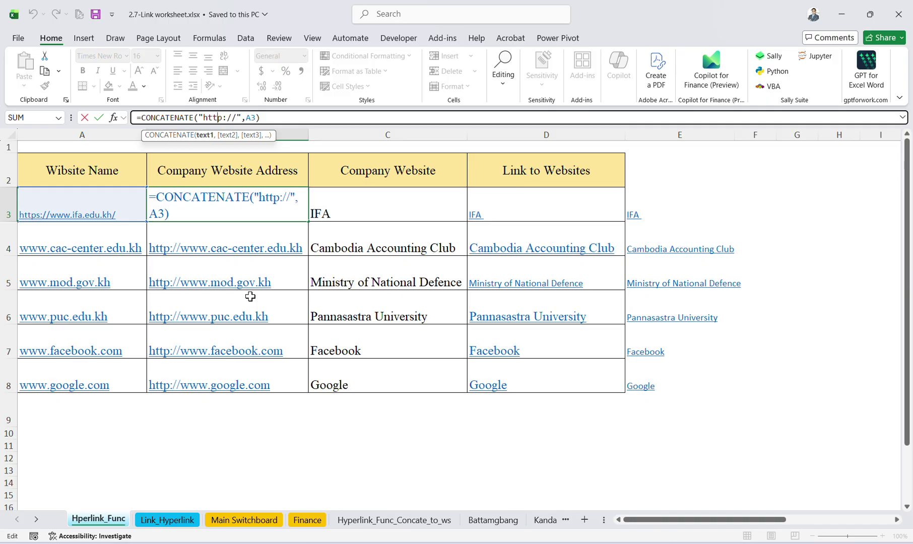
pyautogui.press('Return')
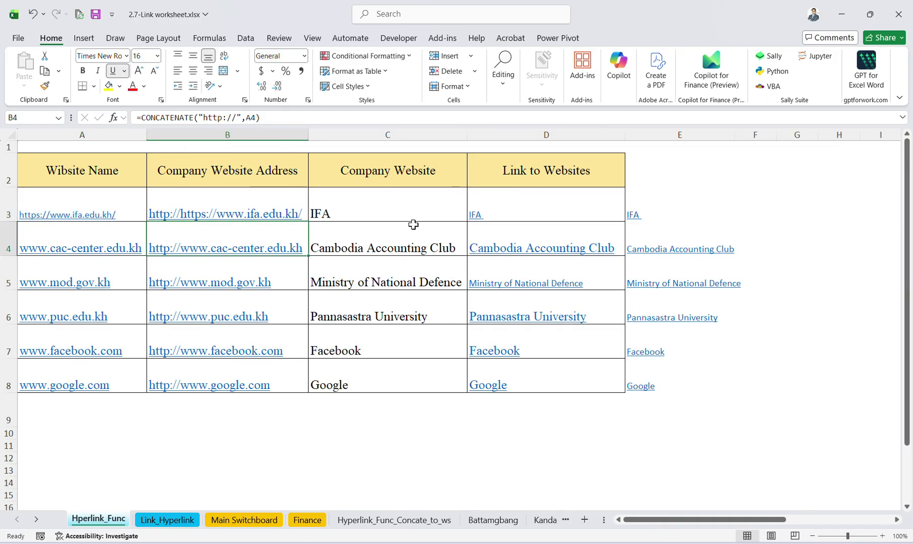
pyautogui.click(408, 212)
pyautogui.press('Down')
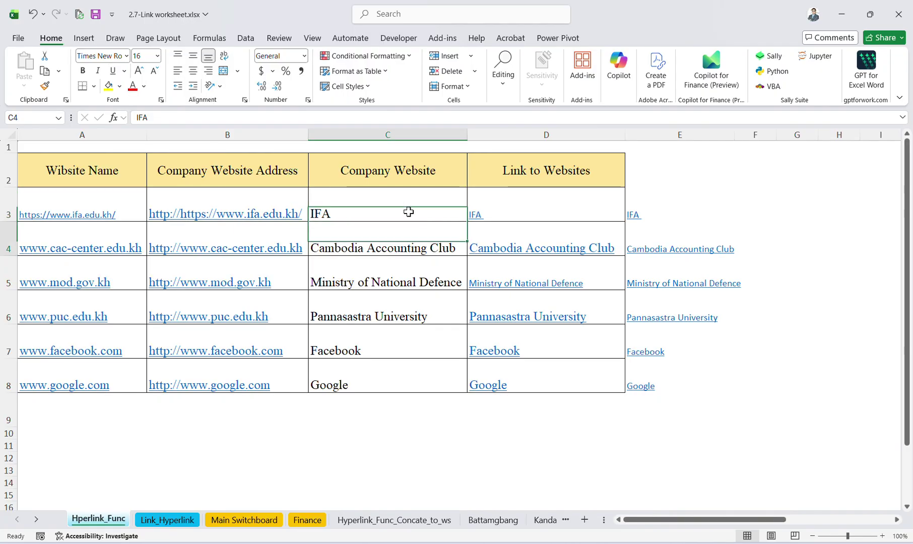
pyautogui.press('pagedown')
pyautogui.scroll(5, 409, 212)
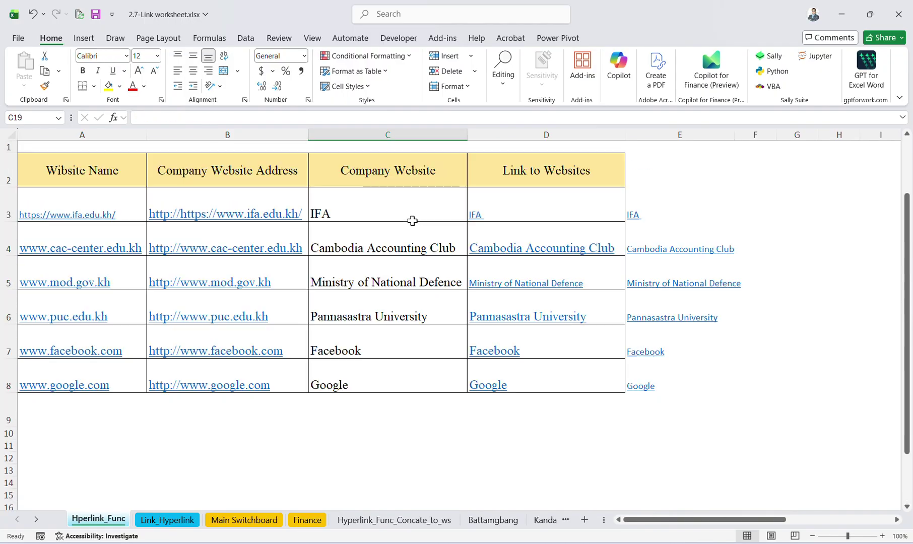
pyautogui.click(560, 196)
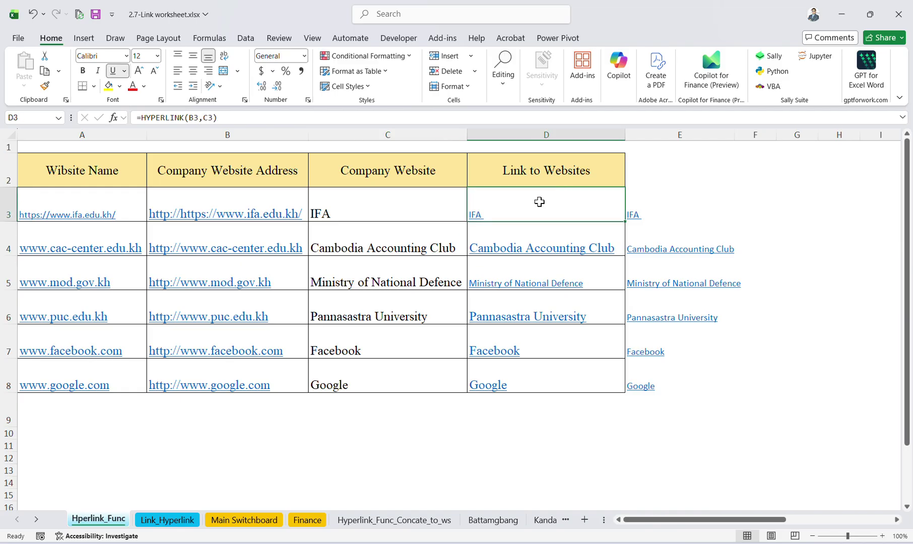
pyautogui.click(476, 215)
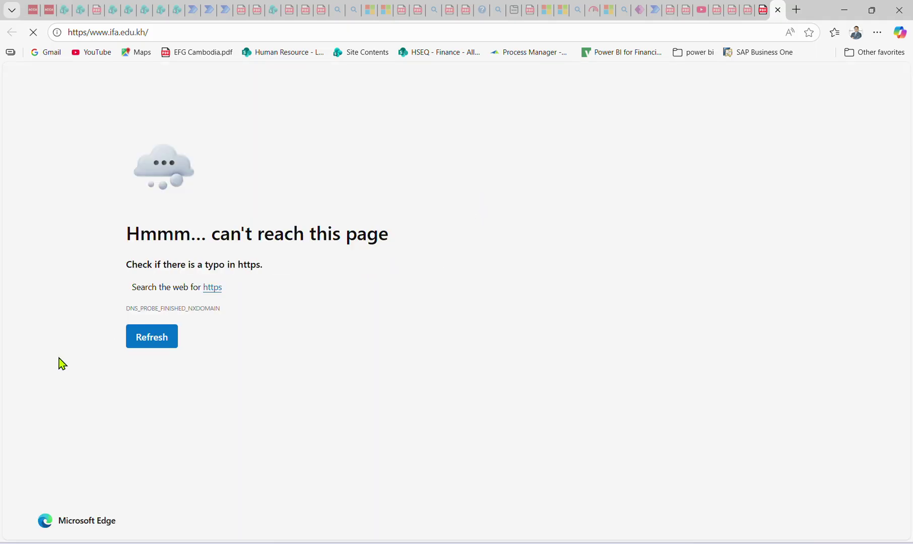
pyautogui.click(137, 344)
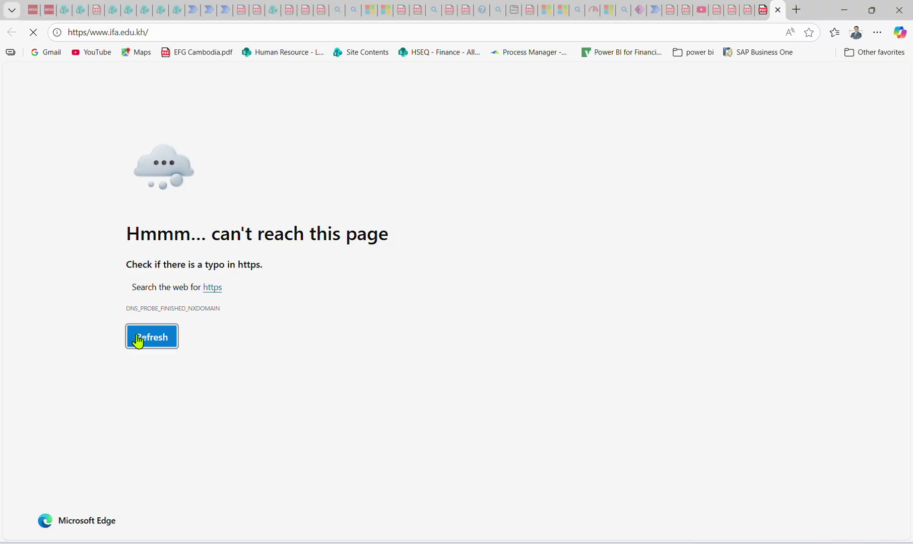
pyautogui.click(161, 32)
pyautogui.click(777, 10)
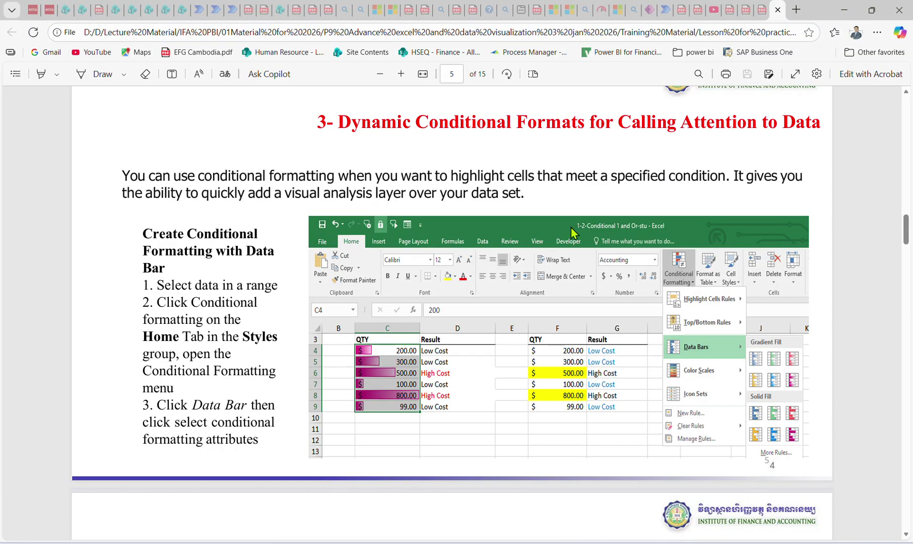
pyautogui.click(843, 12)
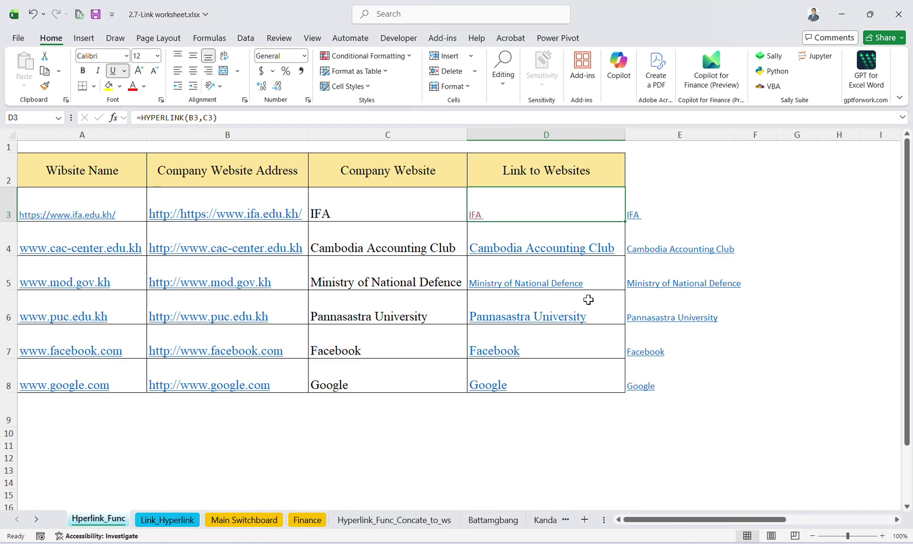
pyautogui.click(477, 215)
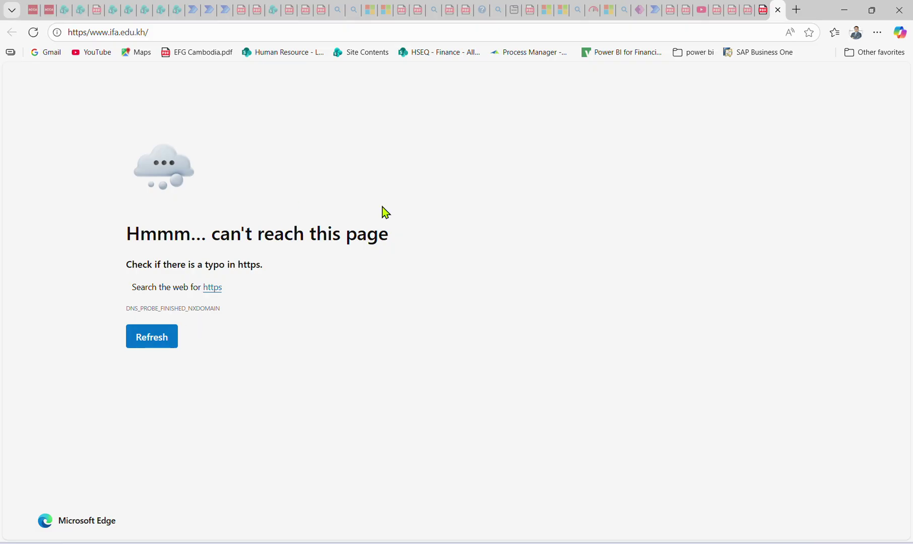
pyautogui.click(777, 9)
pyautogui.click(843, 16)
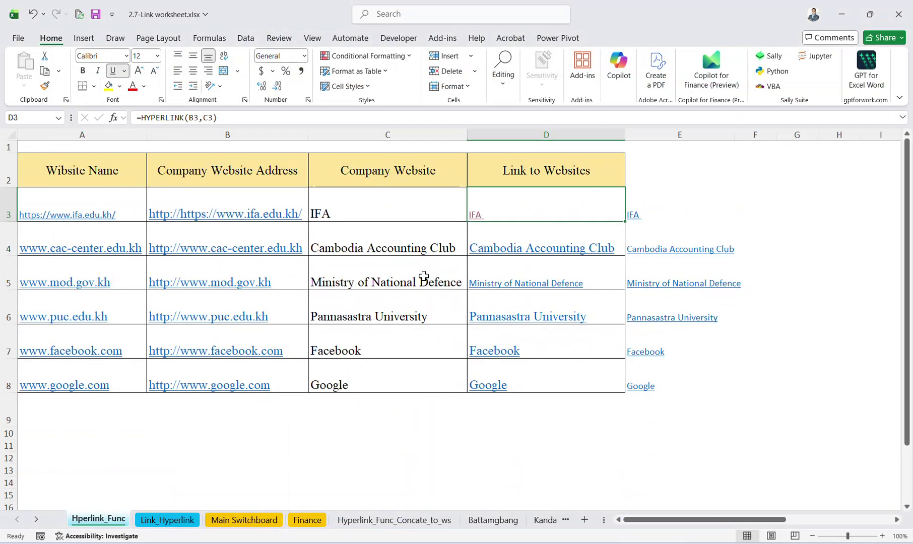
pyautogui.click(424, 275)
pyautogui.click(217, 217)
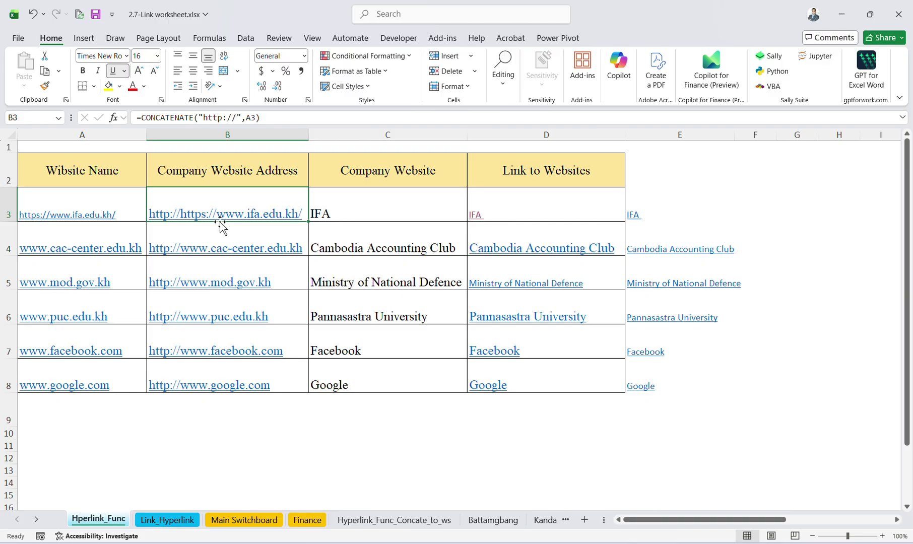
pyautogui.click(94, 222)
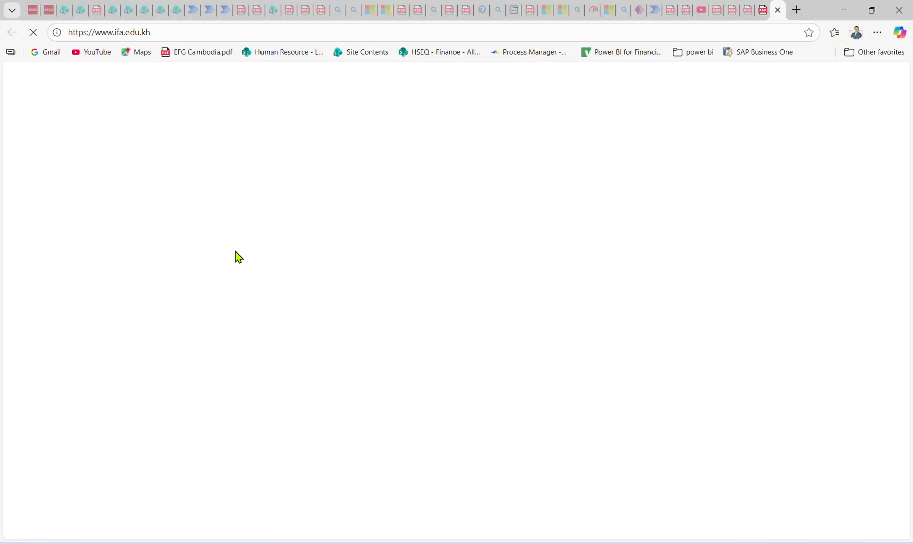
pyautogui.scroll(-8, 579, 266)
pyautogui.scroll(8, 572, 264)
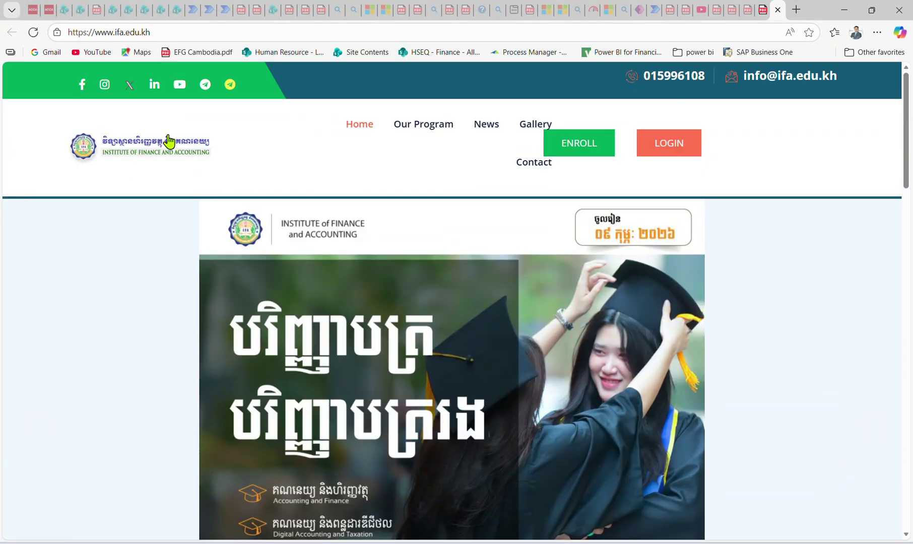
pyautogui.click(159, 32)
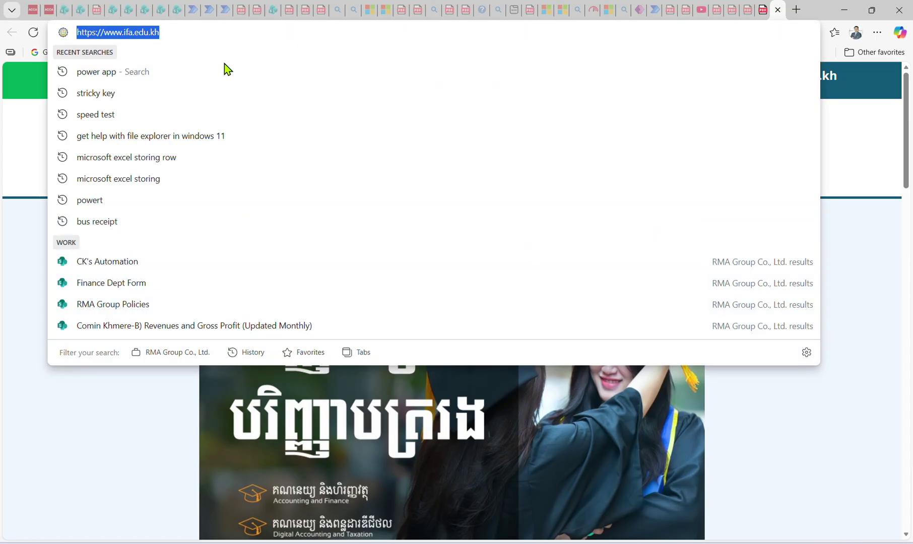
pyautogui.click(844, 11)
pyautogui.click(214, 214)
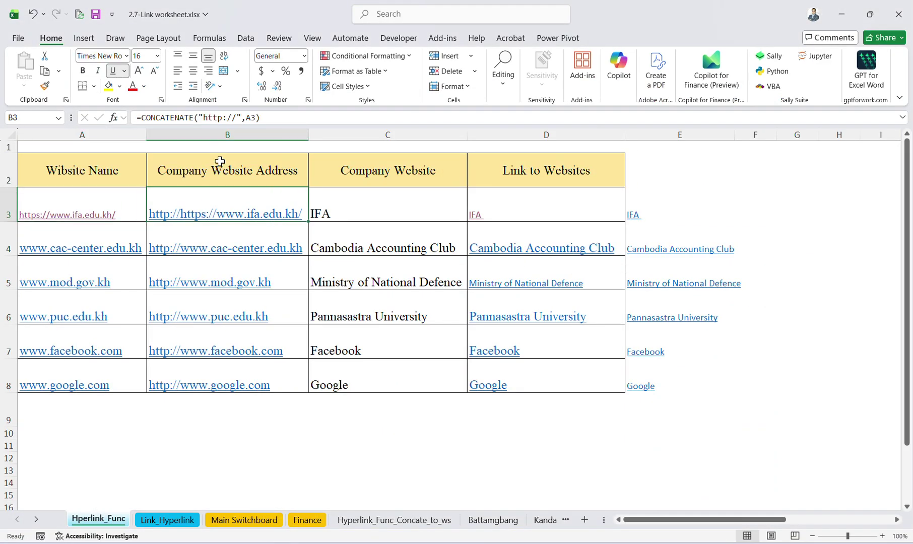
pyautogui.click(261, 119)
pyautogui.click(441, 203)
pyautogui.click(487, 211)
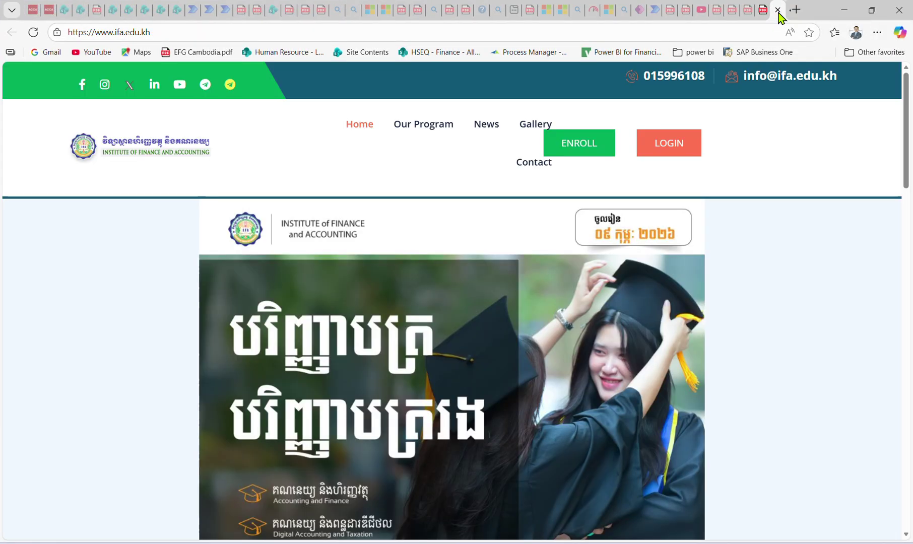
pyautogui.scroll(-5, 653, 281)
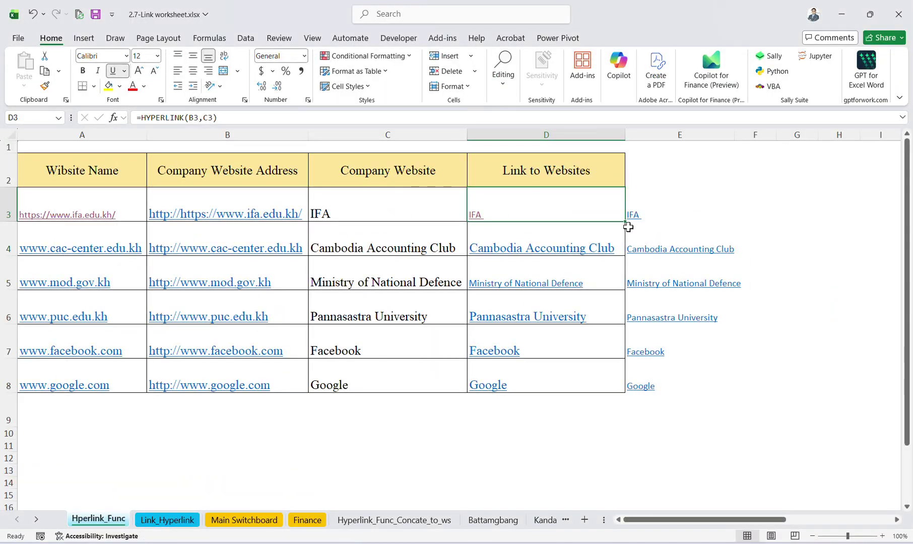
pyautogui.click(632, 217)
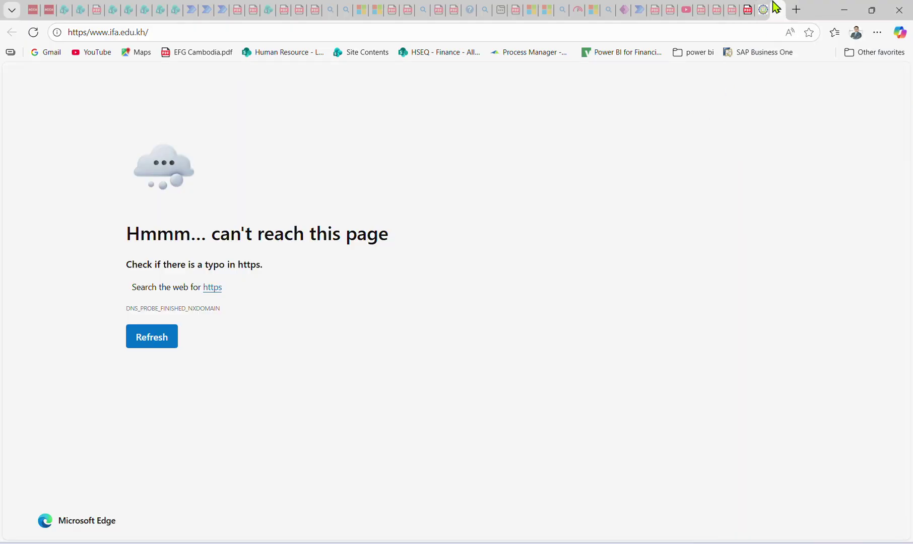
pyautogui.click(777, 10)
pyautogui.scroll(-5, 656, 244)
pyautogui.scroll(5, 657, 243)
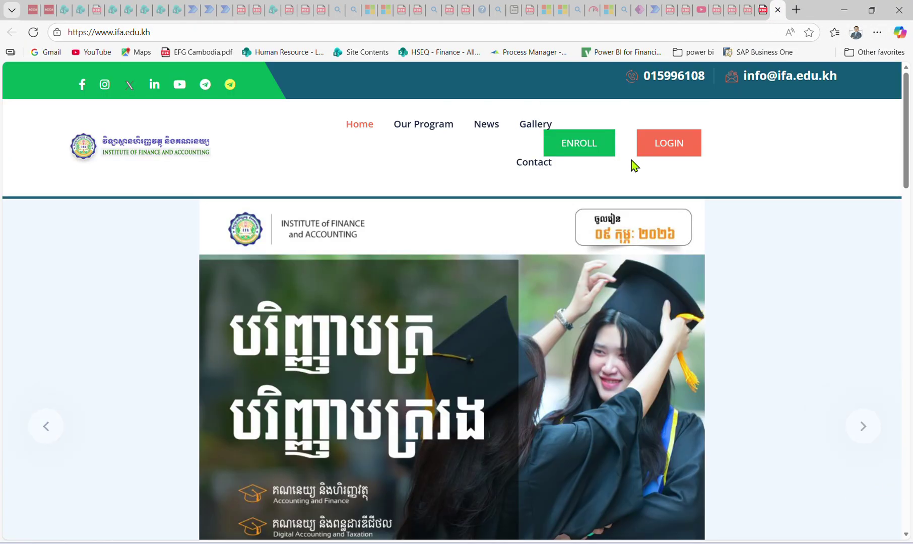
pyautogui.scroll(-18, 648, 207)
pyautogui.scroll(18, 650, 206)
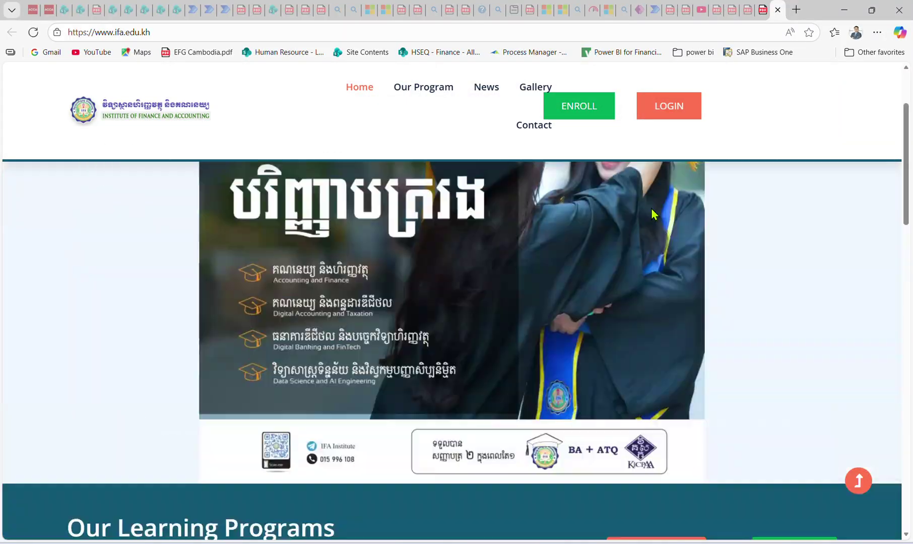
pyautogui.click(845, 10)
pyautogui.click(399, 237)
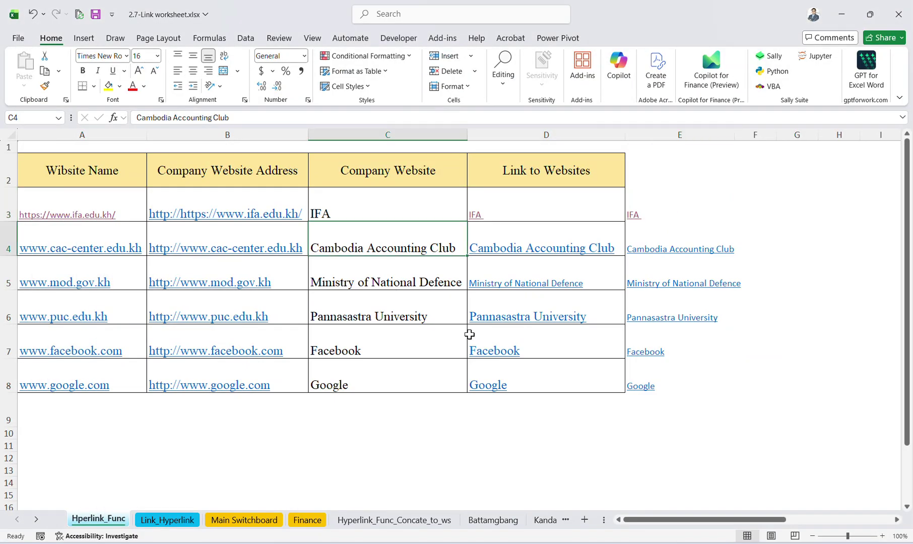
pyautogui.click(487, 385)
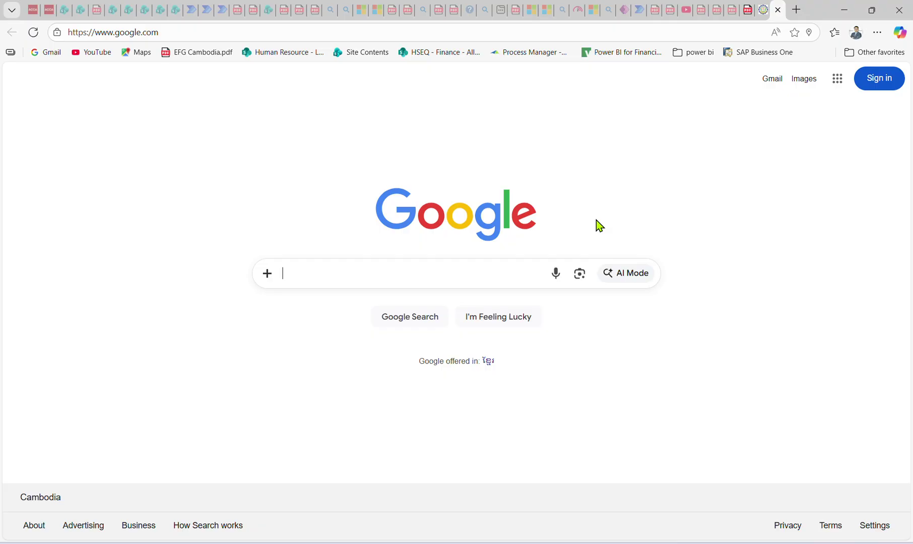
pyautogui.click(786, 12)
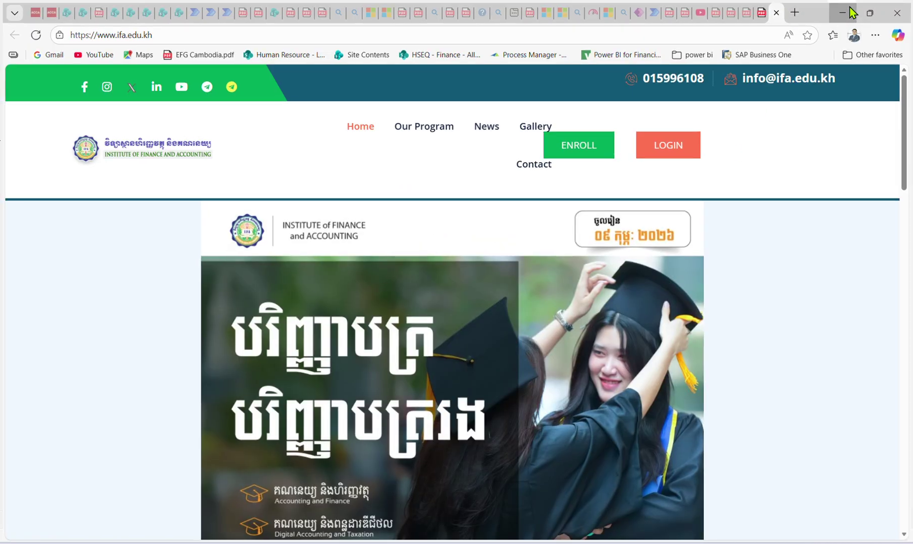
pyautogui.click(843, 10)
pyautogui.click(397, 383)
pyautogui.click(496, 406)
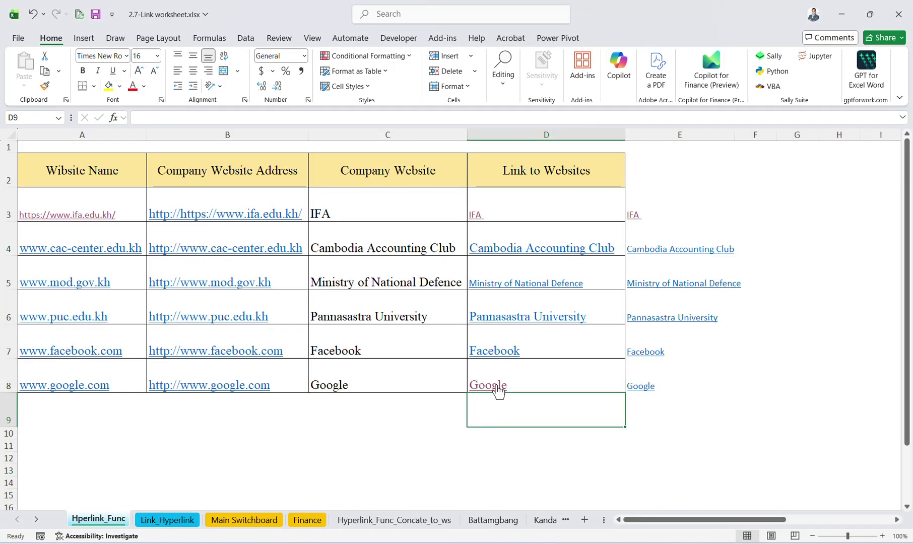
pyautogui.click(495, 391)
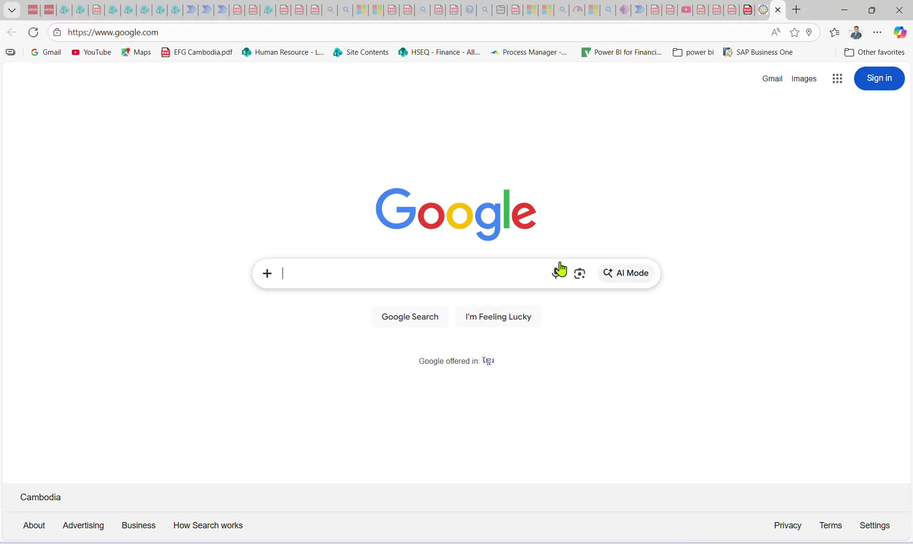
pyautogui.click(778, 10)
pyautogui.click(340, 424)
pyautogui.scroll(-1, 265, 438)
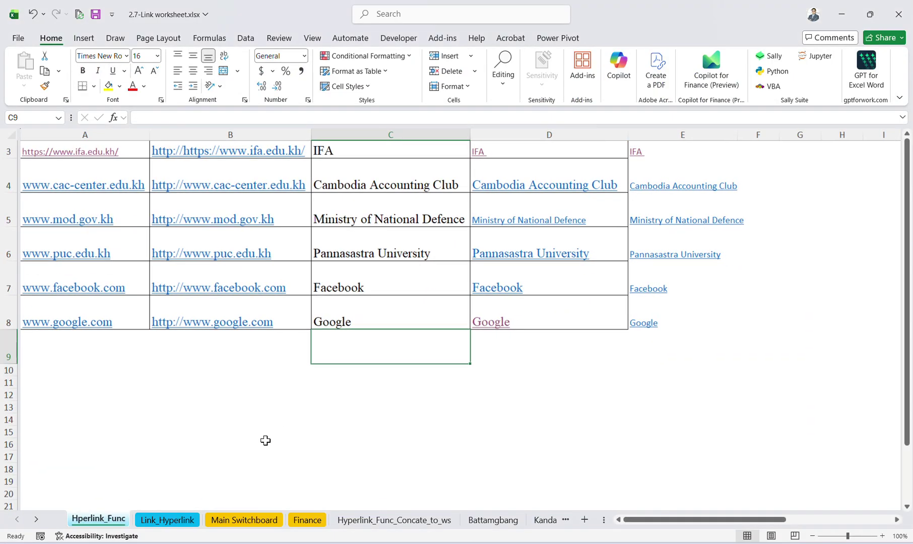
pyautogui.scroll(1, 118, 205)
pyautogui.click(95, 175)
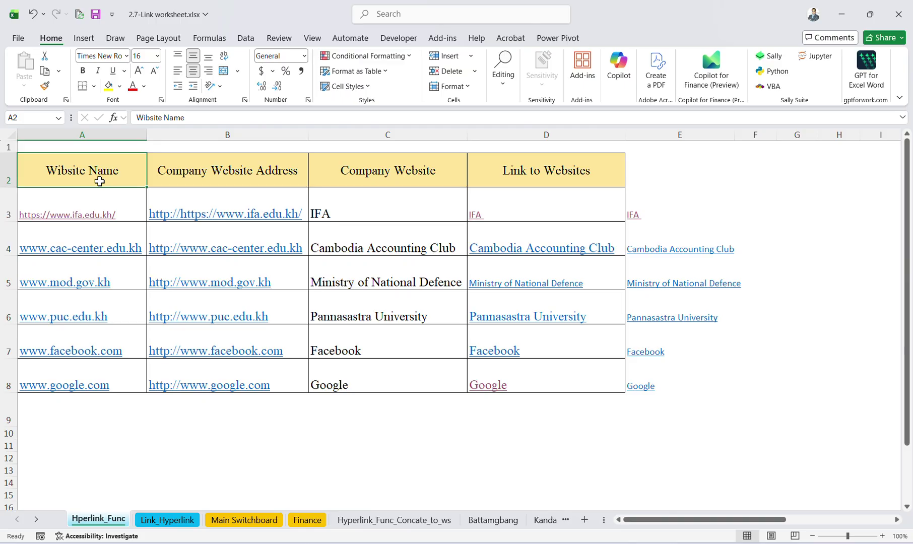
pyautogui.click(199, 178)
pyautogui.click(396, 161)
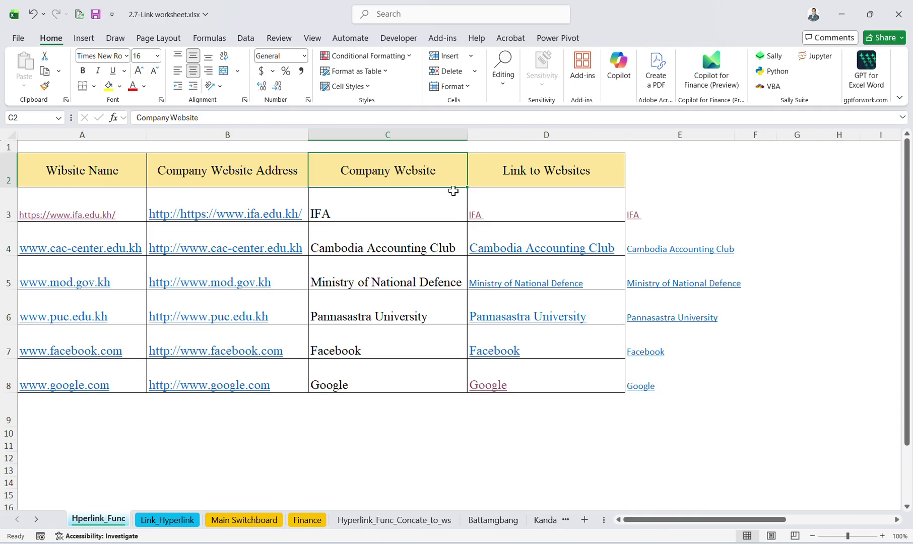
# Change the C2 heading from 'Company Website' to 'Company Name'.
pyautogui.click(268, 120)
pyautogui.doubleClick(169, 119)
pyautogui.press('BackSpace')
pyautogui.write('nAME')
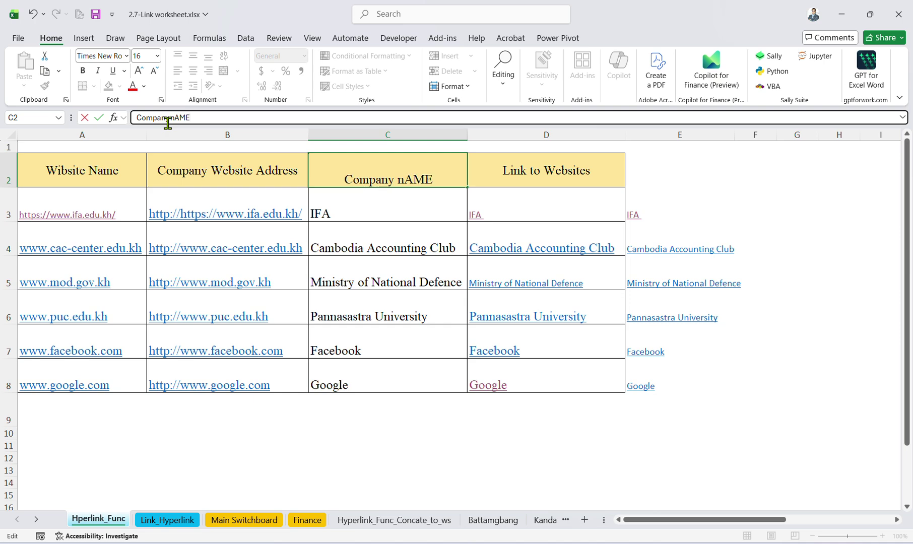
pyautogui.press('Return')
# Copy the IFA website address from Edge and paste it as plain text into A9.
pyautogui.click(548, 177)
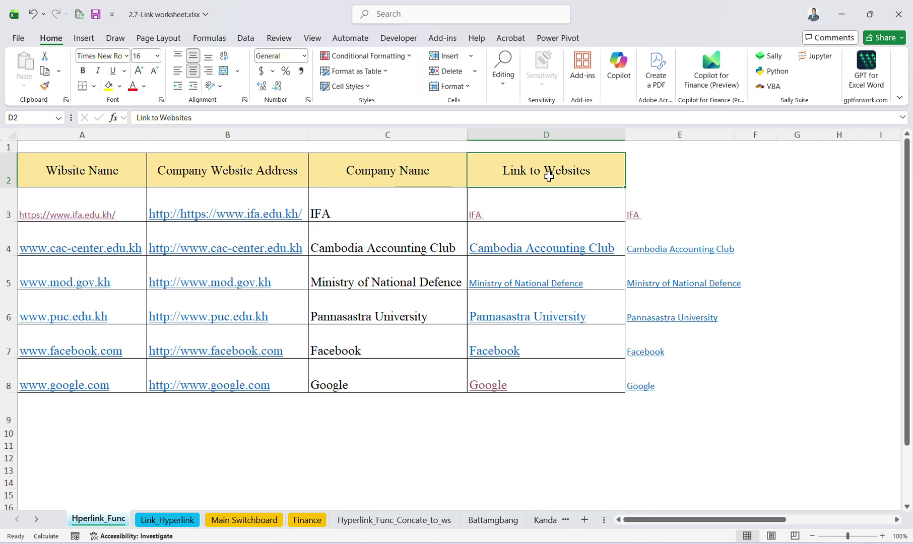
pyautogui.click(412, 430)
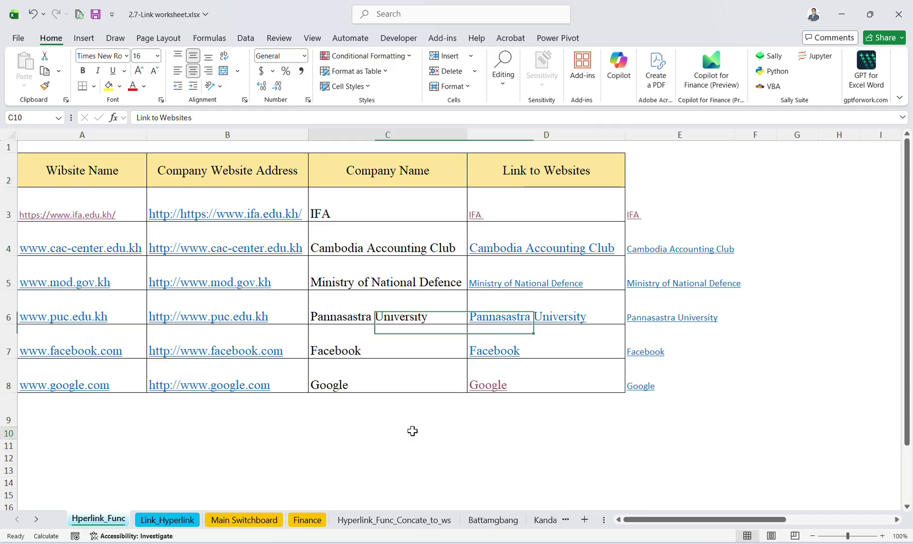
pyautogui.click(74, 407)
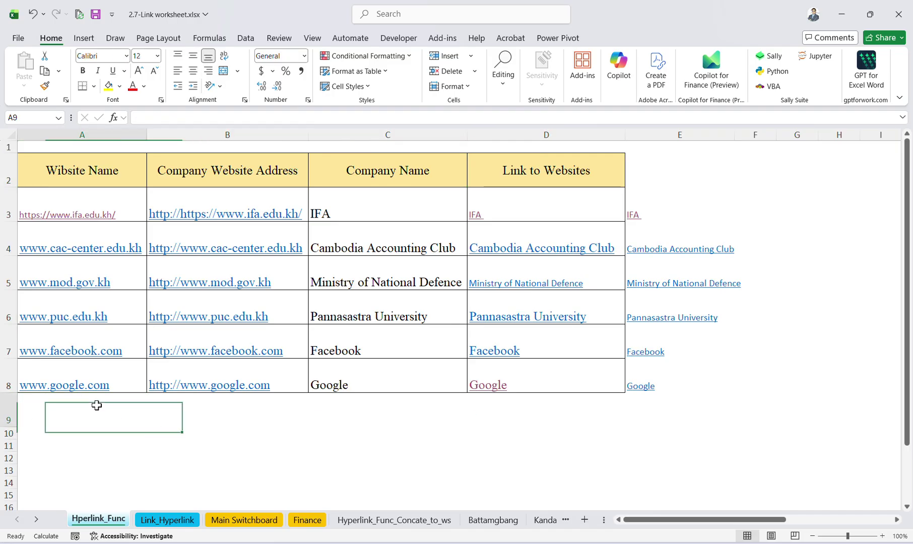
pyautogui.click(67, 214)
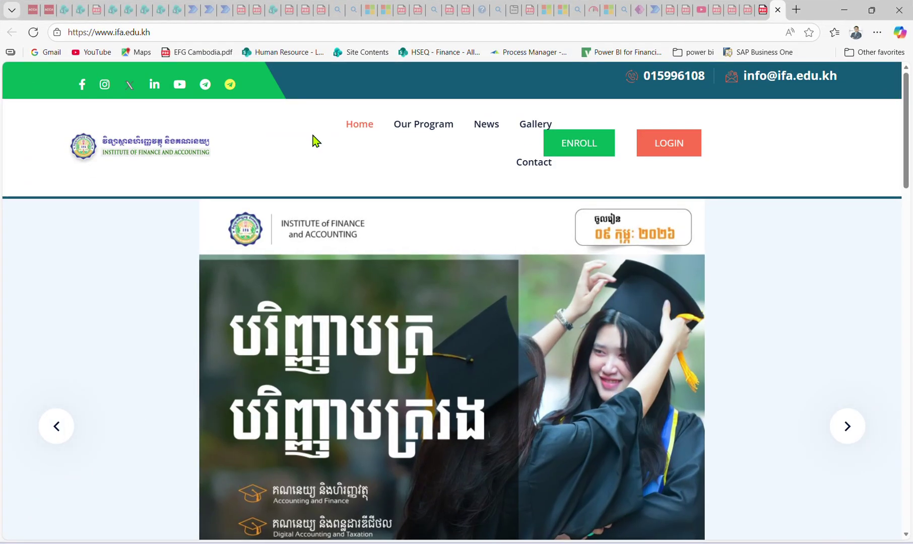
pyautogui.click(220, 38)
pyautogui.hotkey('ctrl', 'c')
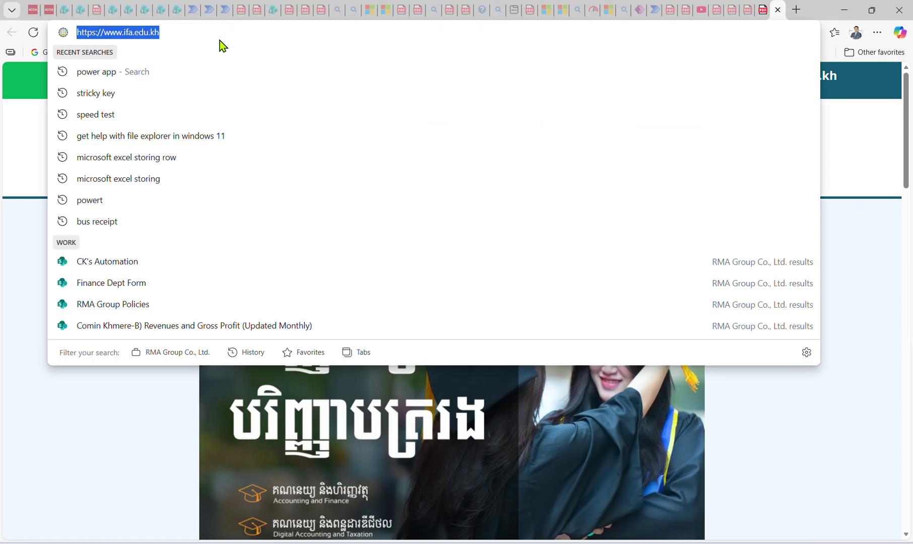
pyautogui.click(871, 10)
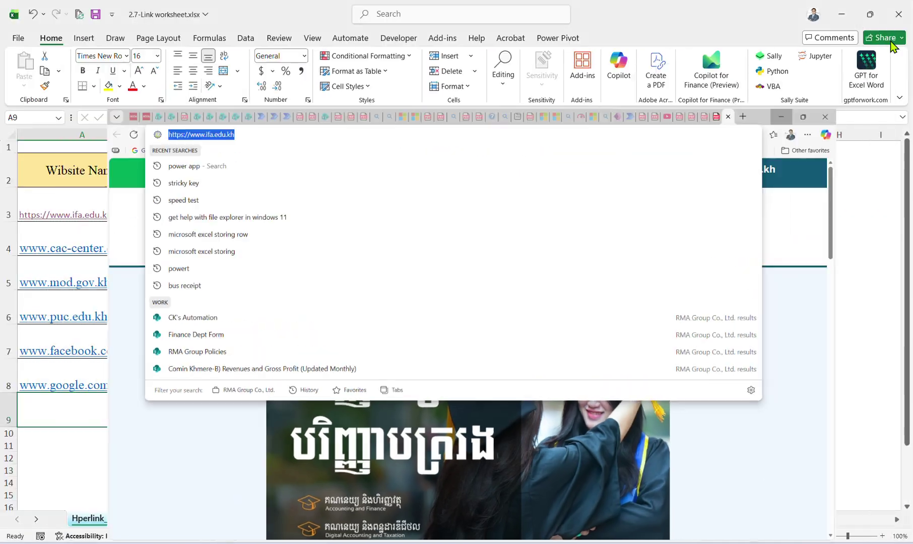
pyautogui.click(69, 428)
pyautogui.write('Home | Institute of Finance and Accounting')
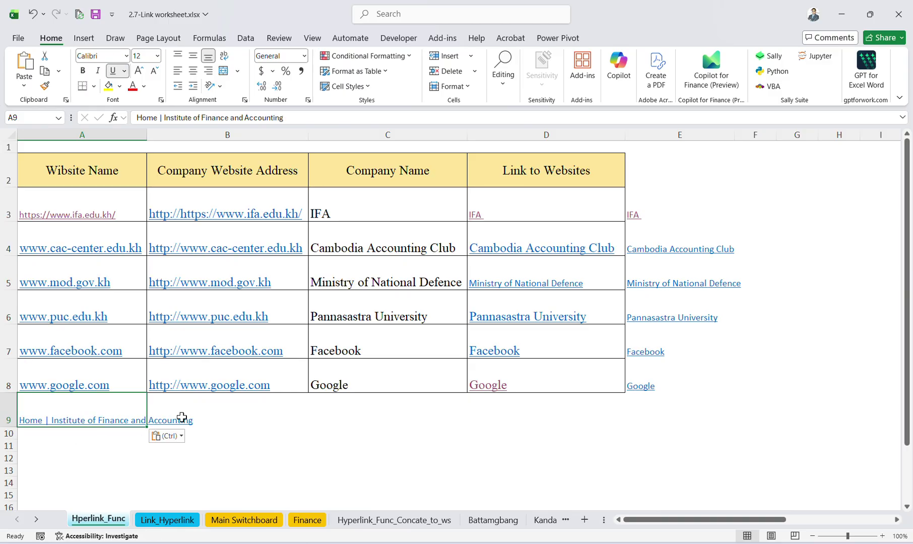
pyautogui.hotkey('ctrl', 'z')
pyautogui.click(163, 118)
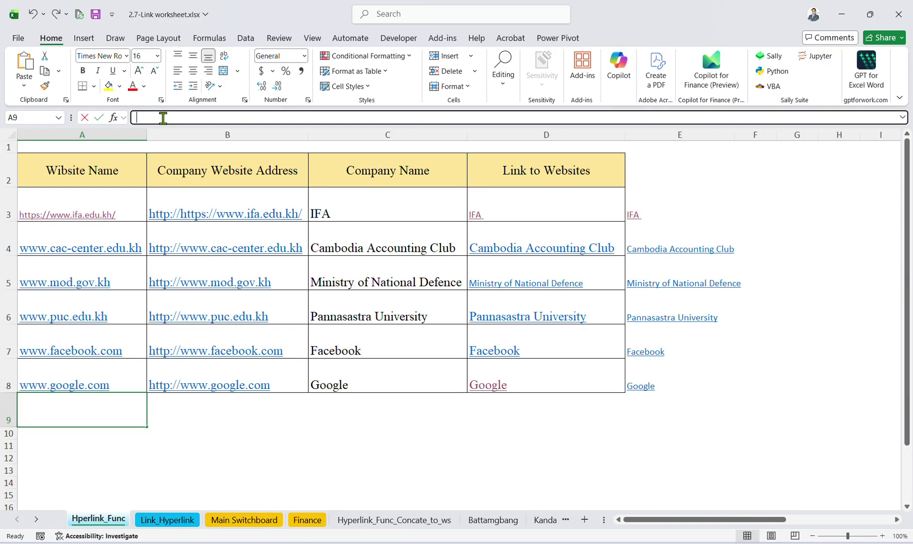
pyautogui.hotkey('ctrl', 'v')
pyautogui.click(210, 399)
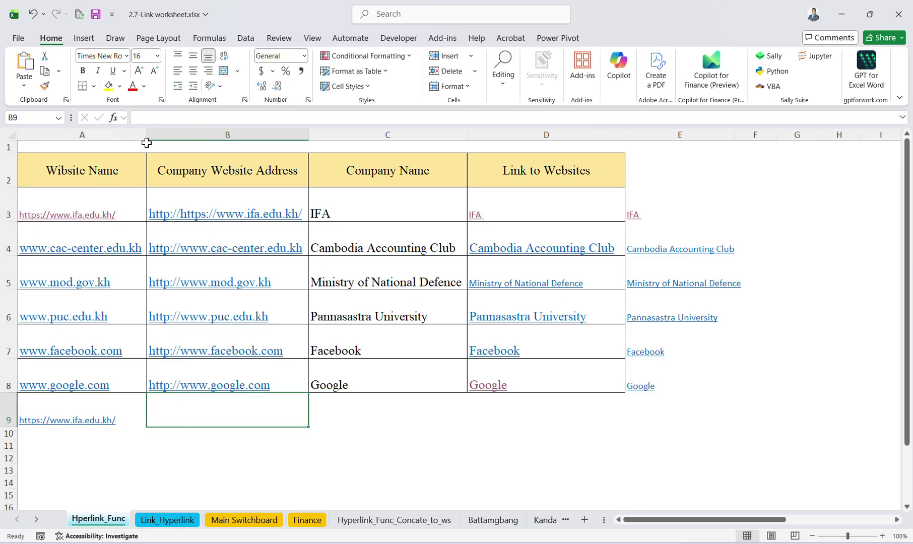
pyautogui.moveTo(146, 143); pyautogui.dragTo(175, 379)
pyautogui.click(72, 401)
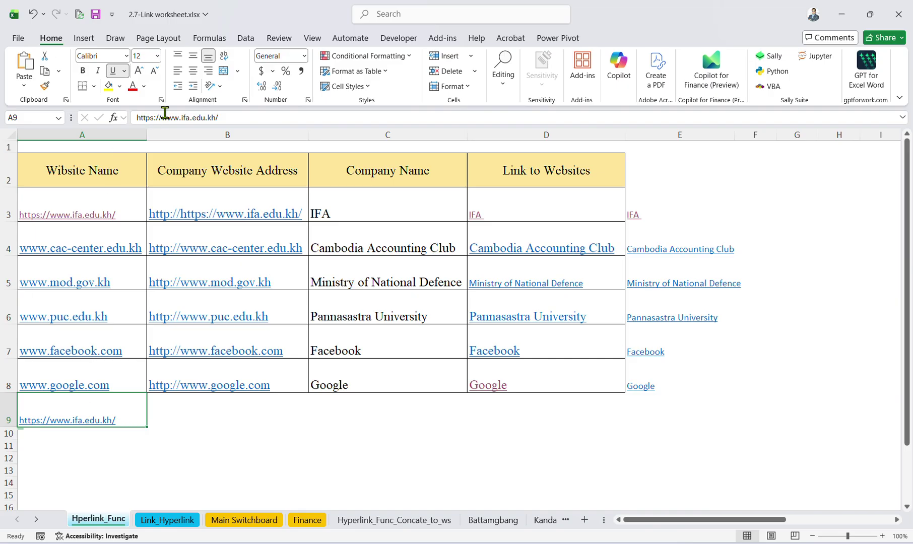
pyautogui.moveTo(162, 116); pyautogui.dragTo(121, 114)
pyautogui.press('BackSpace')
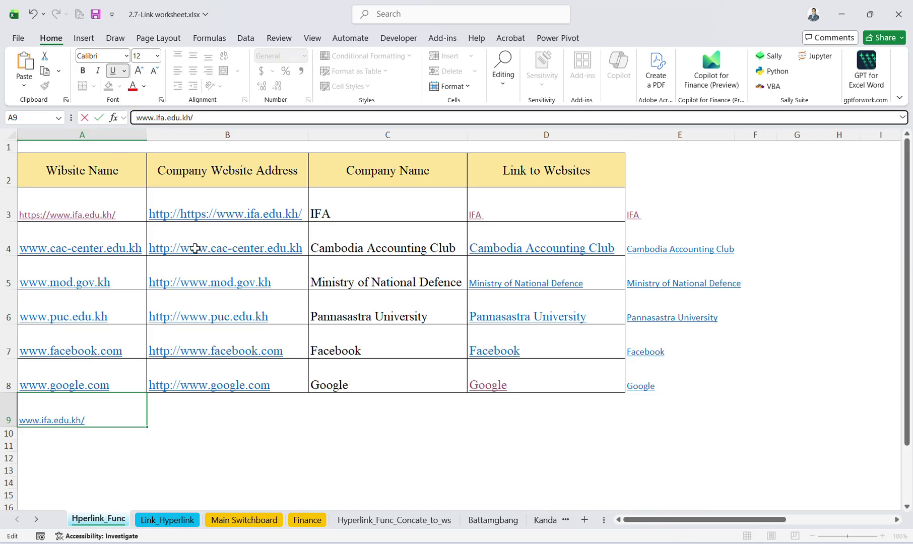
pyautogui.press('Return')
# Copy A8's link formatting onto A9 with Format Painter.
pyautogui.click(51, 407)
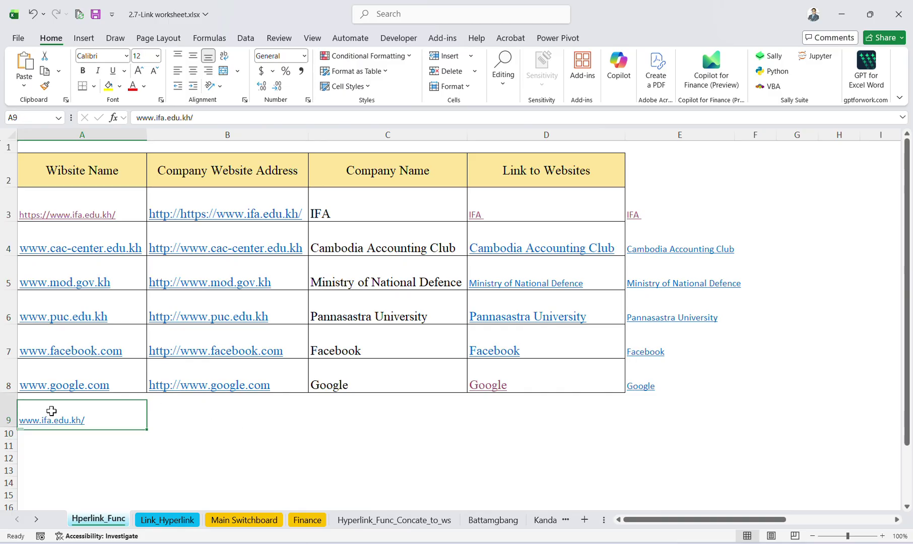
pyautogui.click(74, 367)
pyautogui.click(45, 85)
pyautogui.click(80, 403)
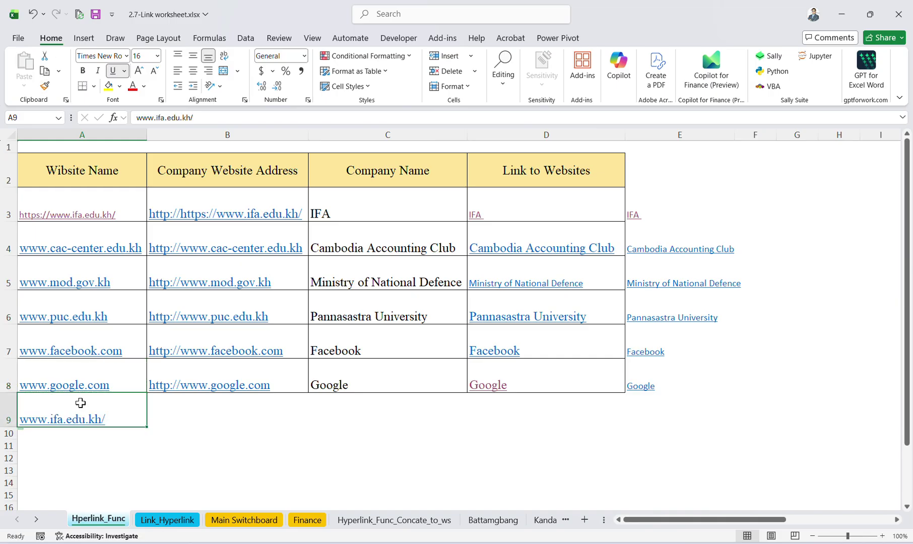
pyautogui.click(186, 425)
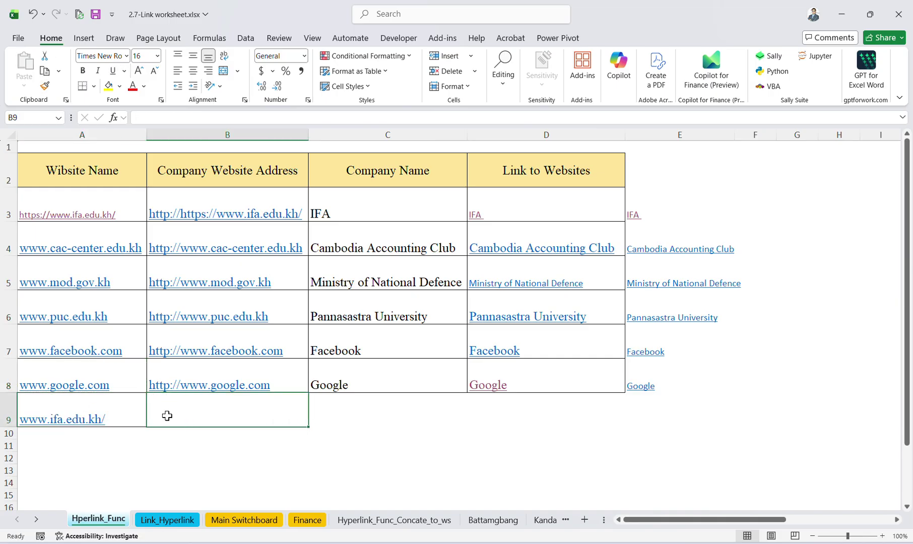
pyautogui.click(94, 410)
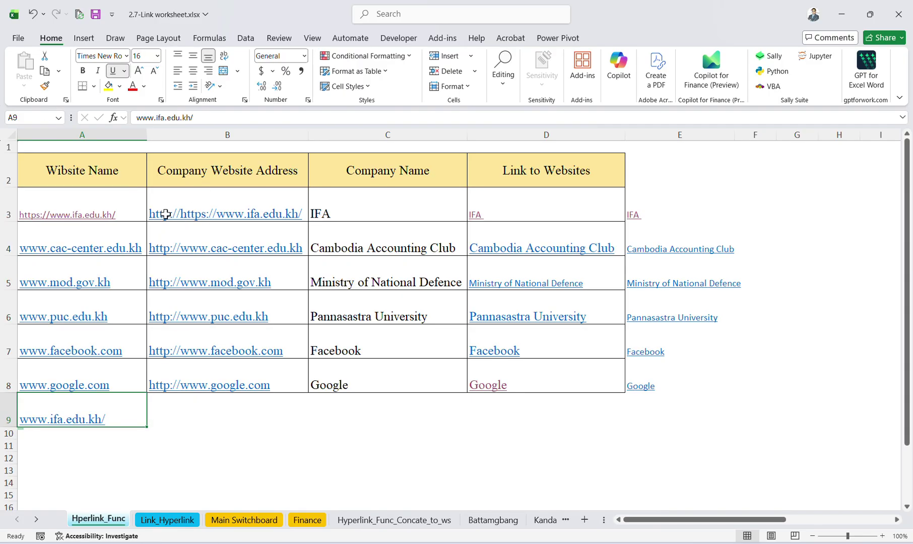
pyautogui.click(181, 214)
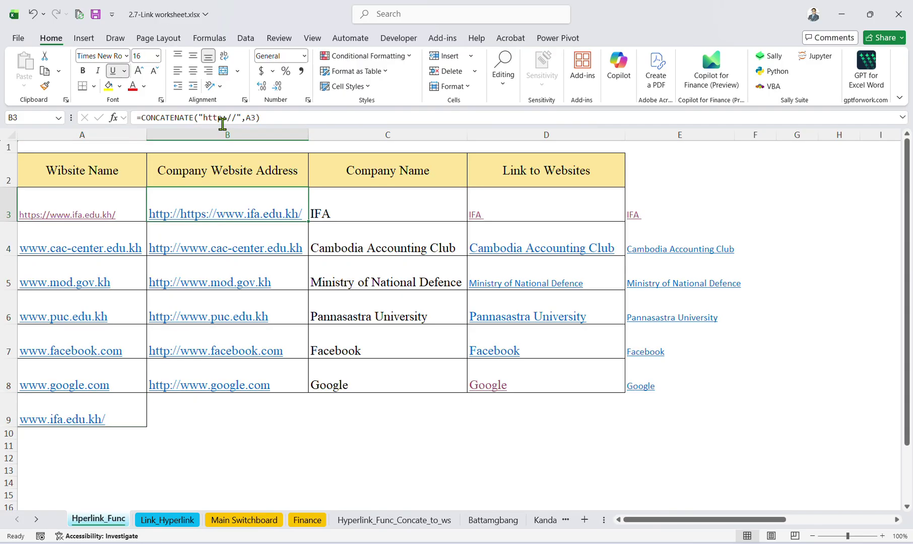
pyautogui.click(95, 193)
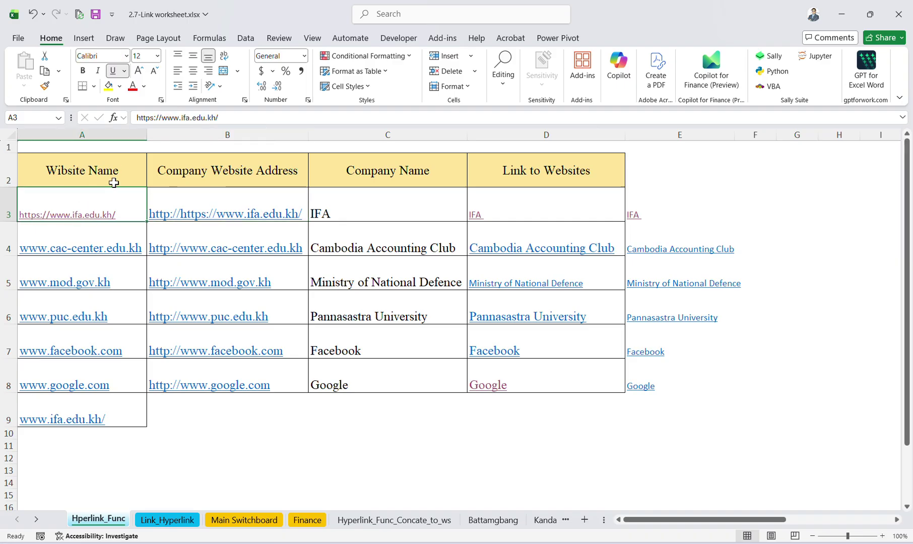
pyautogui.click(160, 118)
pyautogui.moveTo(161, 118); pyautogui.dragTo(114, 120)
pyautogui.press('Delete')
pyautogui.press('Return')
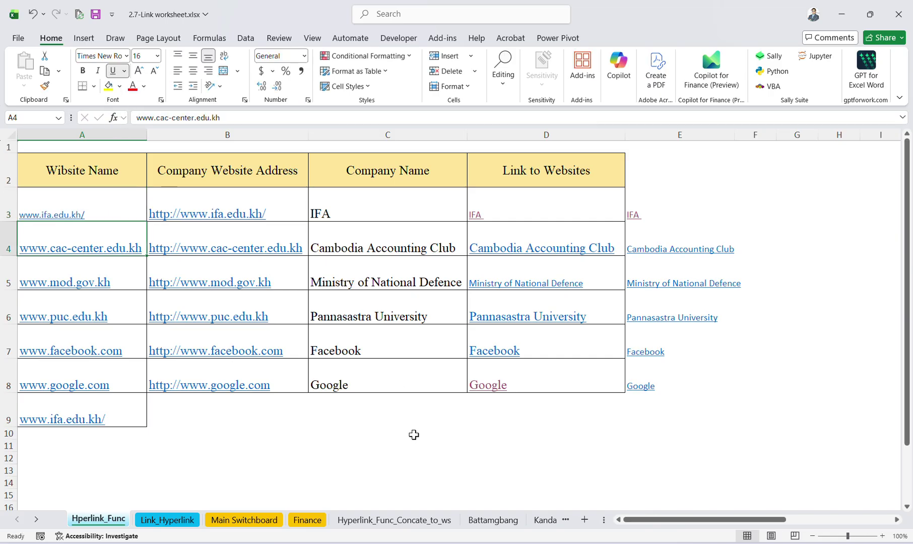
# Test the IFA link in D3 in the browser, then return and check B3's formula.
pyautogui.click(412, 445)
pyautogui.click(474, 215)
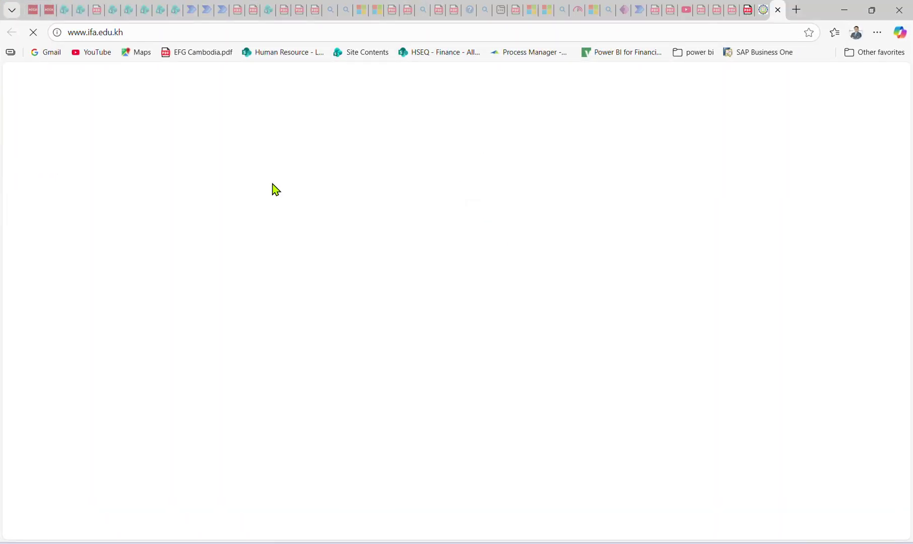
pyautogui.scroll(-10, 614, 242)
pyautogui.scroll(10, 613, 242)
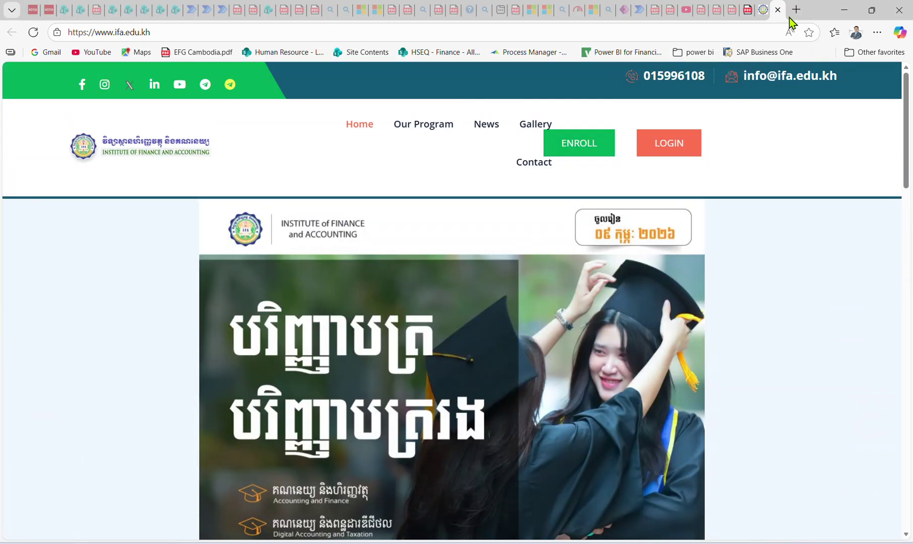
pyautogui.click(843, 10)
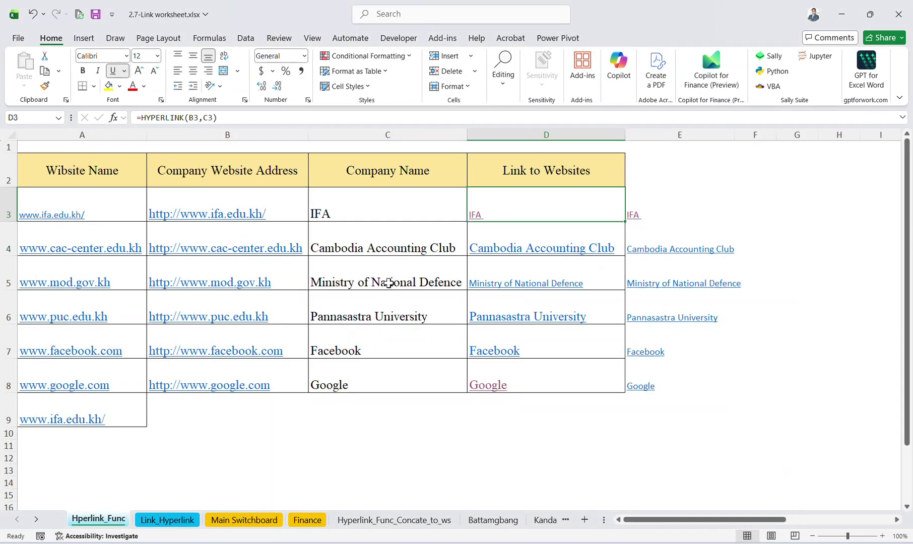
pyautogui.click(215, 201)
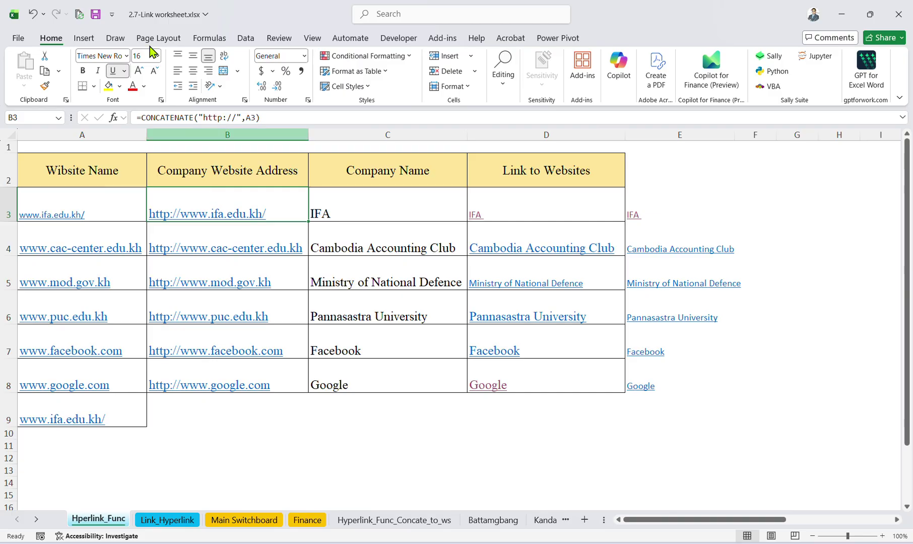
pyautogui.click(171, 424)
pyautogui.click(113, 418)
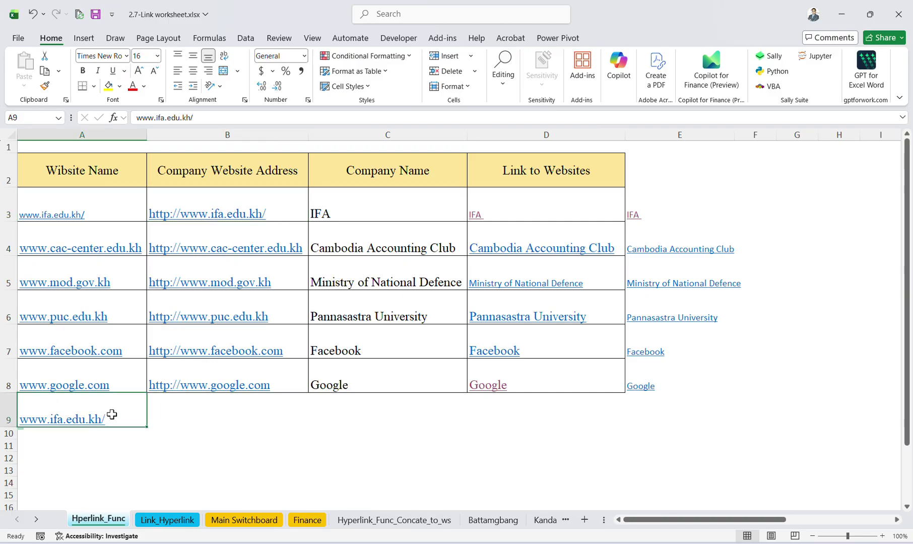
pyautogui.click(227, 117)
pyautogui.hotkey('ctrl', 'Return')
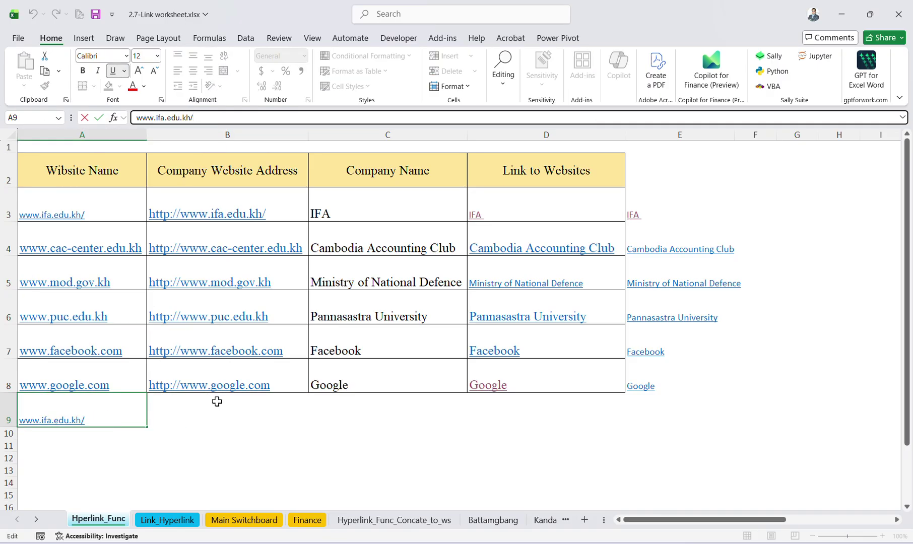
# Review B8's CONCATENATE formula, then insert a blank row above the table at row 1.
pyautogui.click(216, 370)
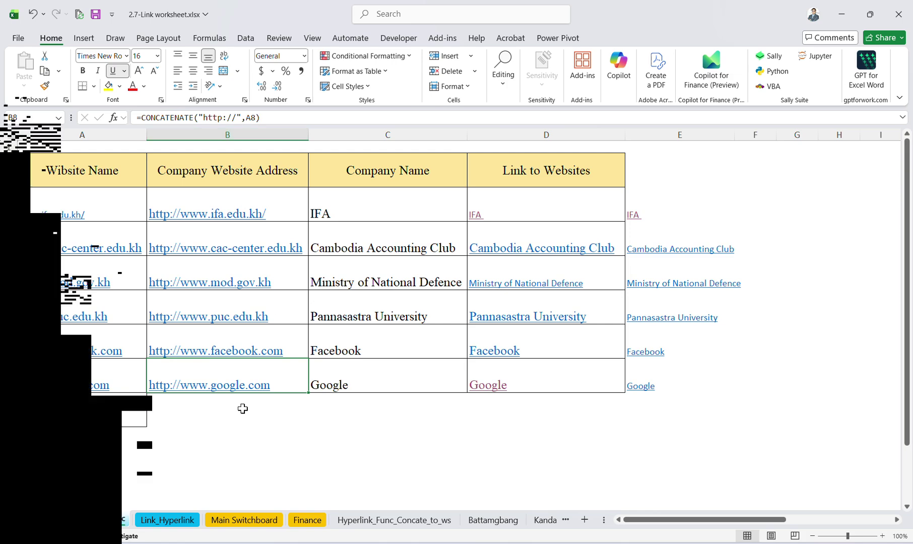
pyautogui.click(239, 407)
pyautogui.click(225, 371)
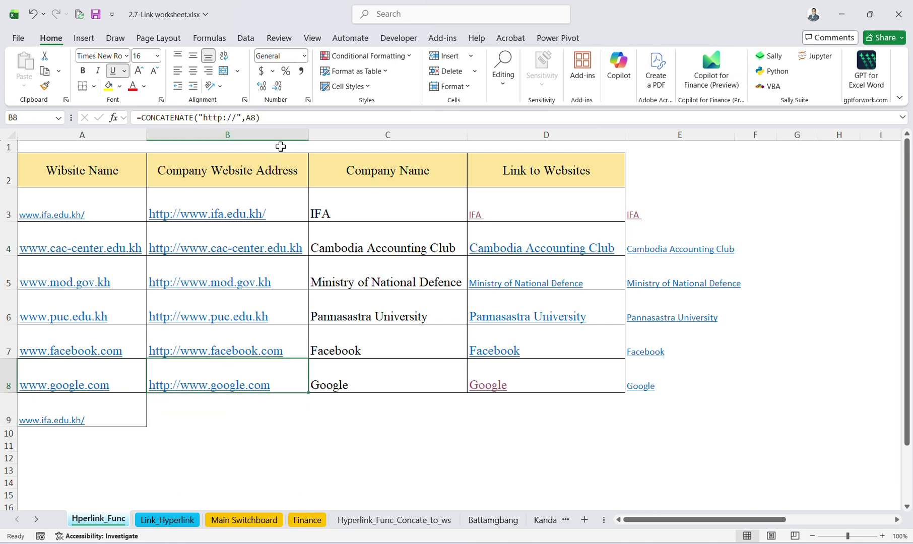
pyautogui.doubleClick(205, 120)
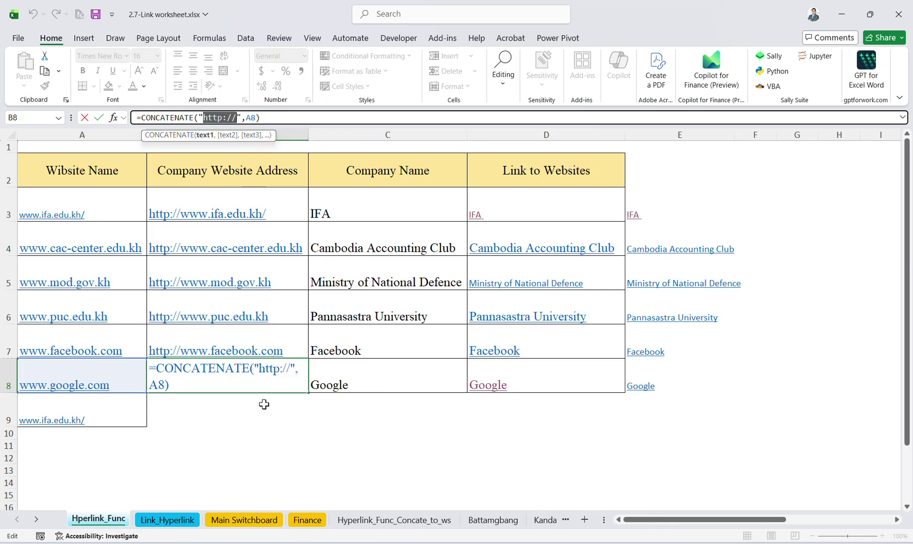
pyautogui.press('Return')
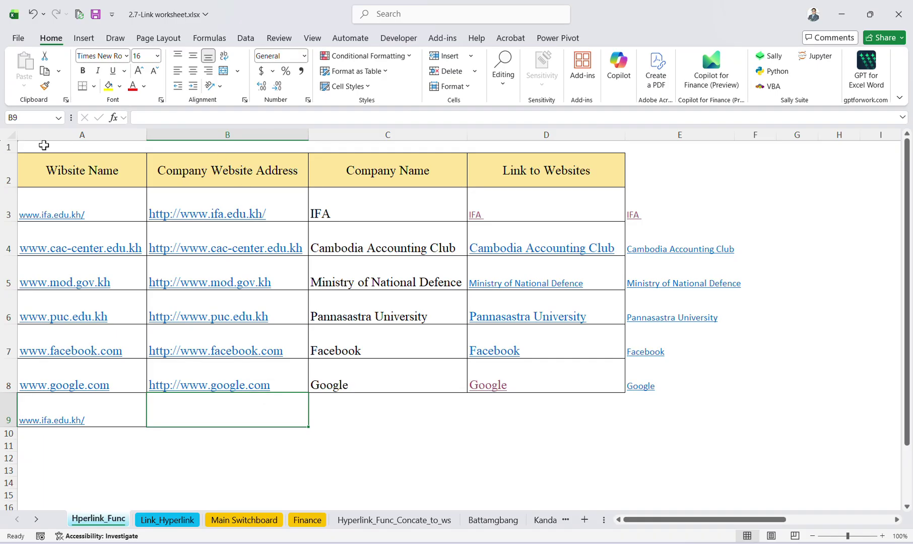
pyautogui.click(11, 146)
pyautogui.hotkey('ctrl', 'shift', '=')
pyautogui.hotkey('ctrl', 'shift', '=')
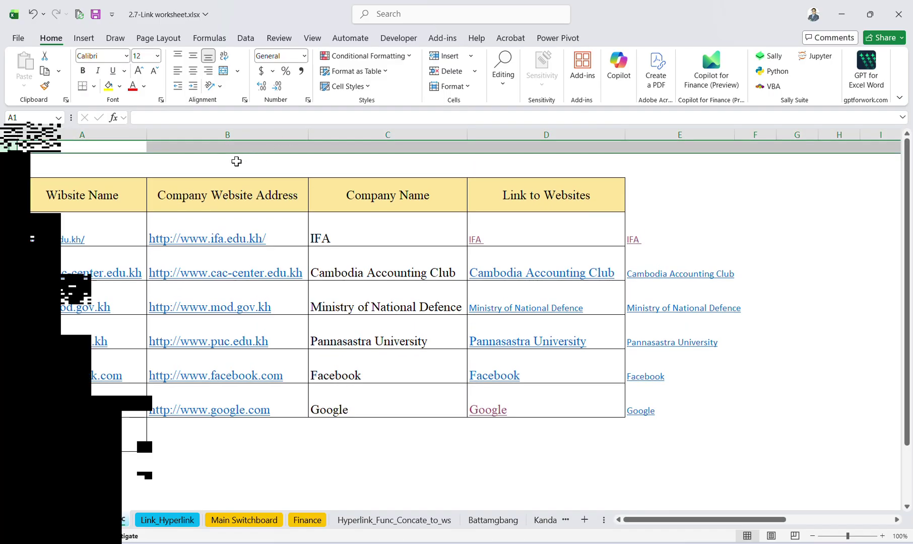
pyautogui.click(229, 161)
pyautogui.click(229, 170)
pyautogui.write('=form')
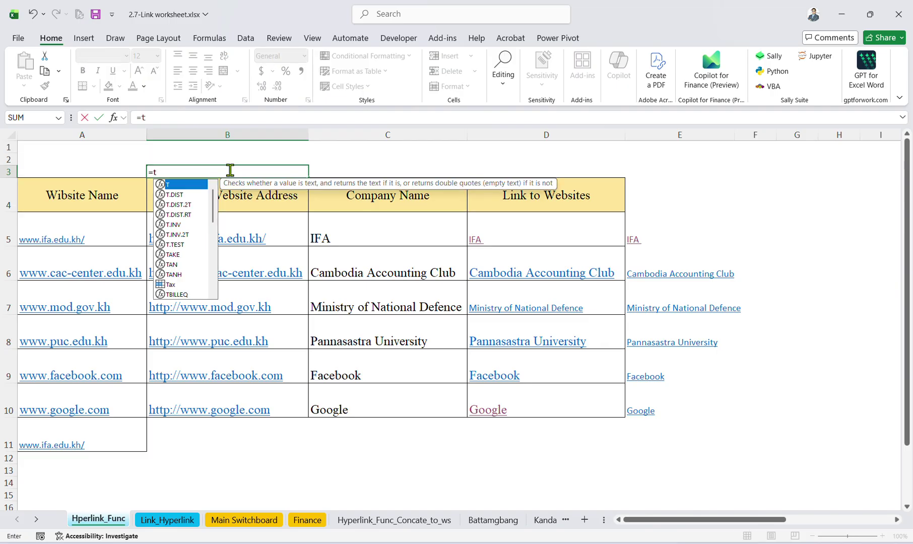
pyautogui.press('Tab')
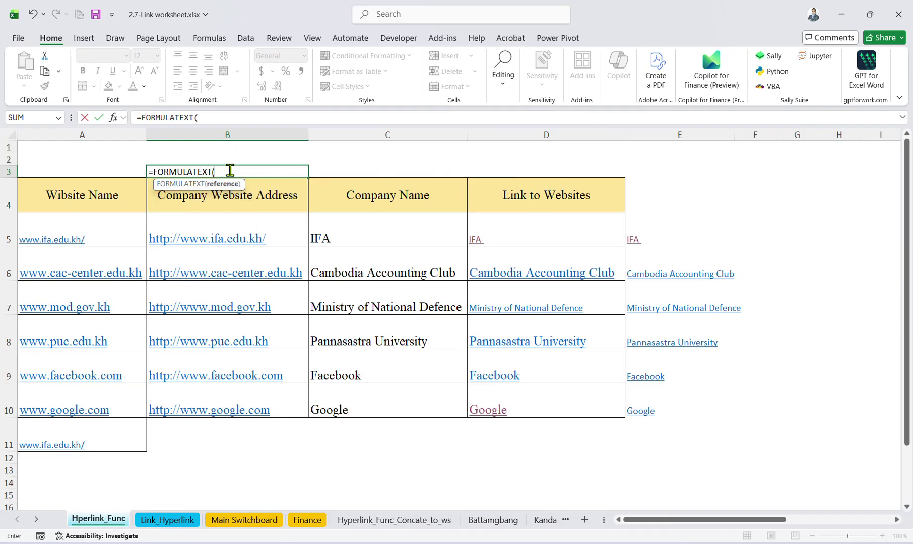
pyautogui.click(250, 233)
pyautogui.press('Return')
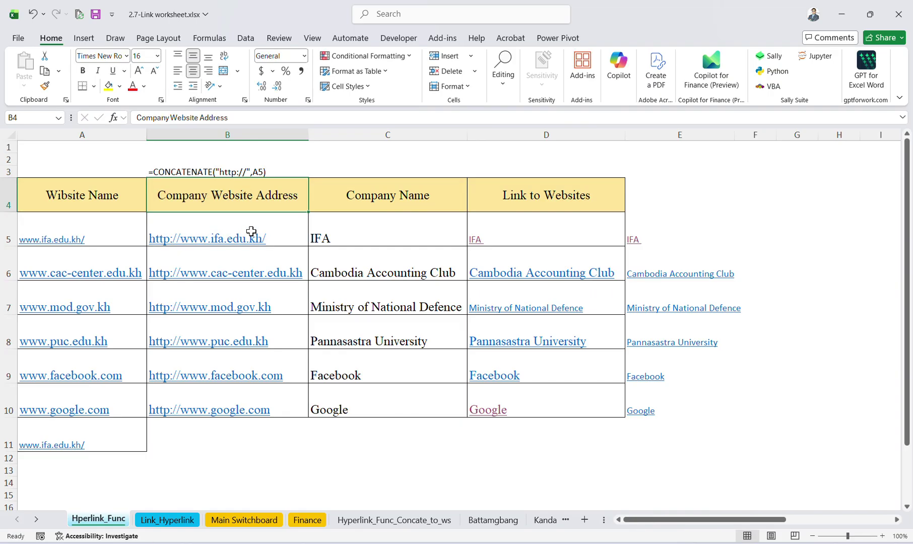
pyautogui.click(217, 440)
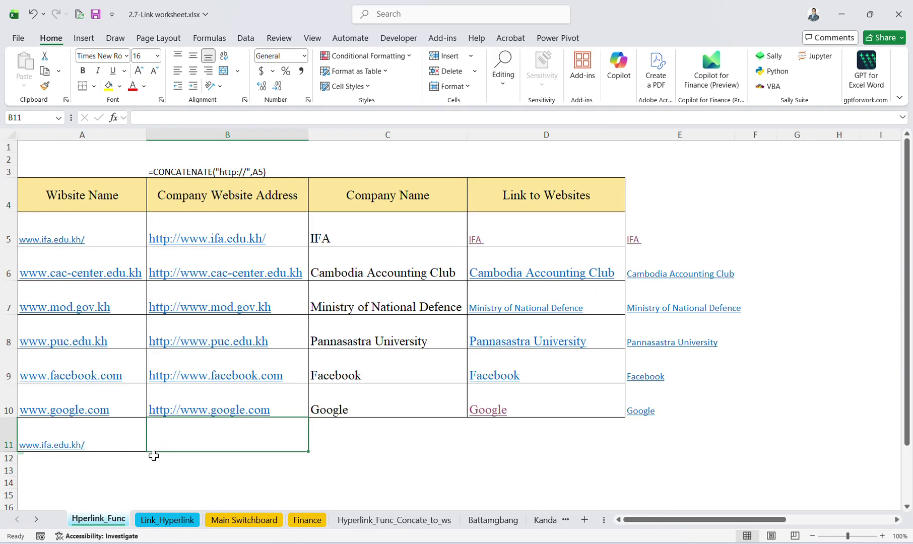
# Centre A11's address horizontally and vertically.
pyautogui.click(80, 432)
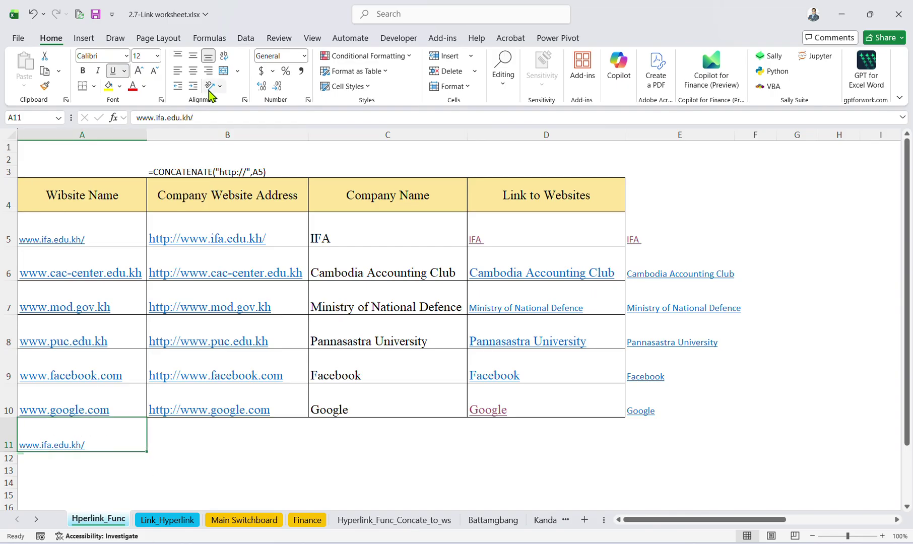
pyautogui.click(192, 70)
pyautogui.click(193, 59)
pyautogui.click(201, 426)
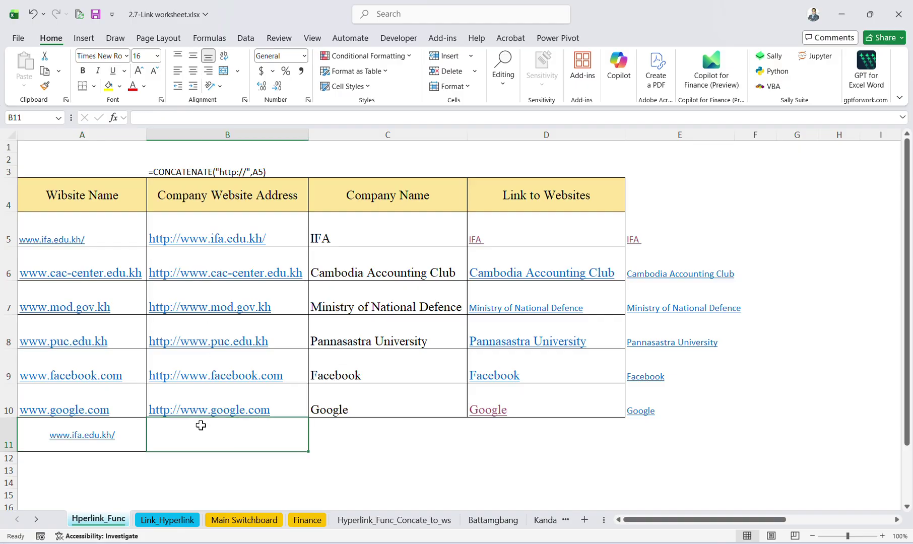
pyautogui.write('=cont')
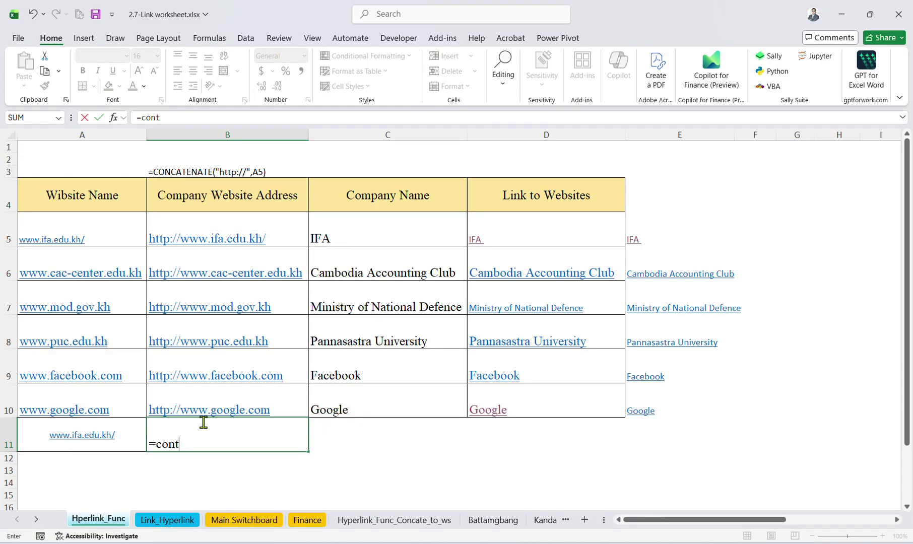
pyautogui.press('BackSpace')
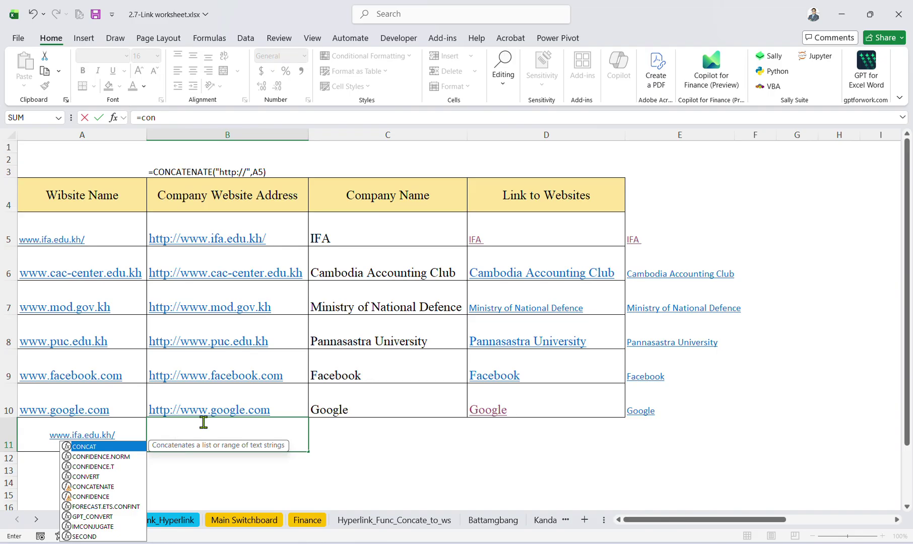
pyautogui.press('BackSpace')
pyautogui.write('ncat')
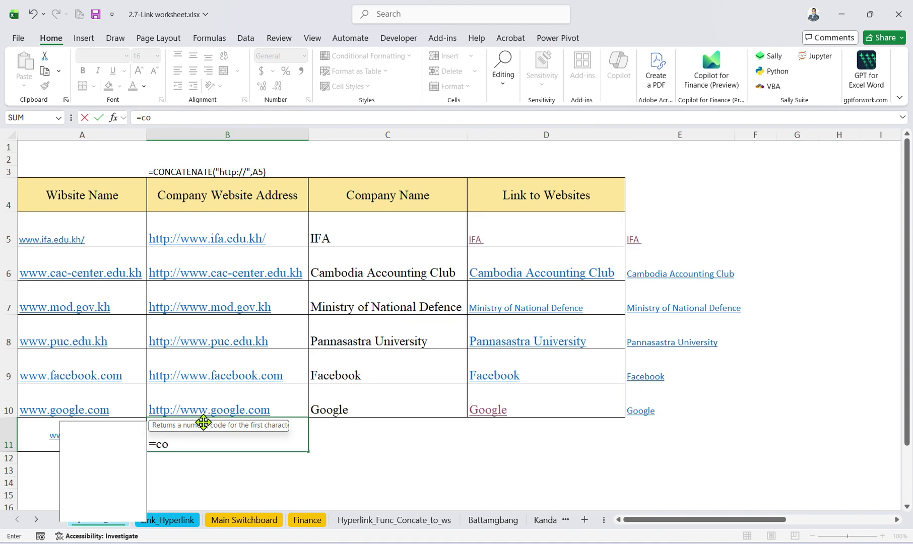
pyautogui.press('Down')
pyautogui.press('Tab')
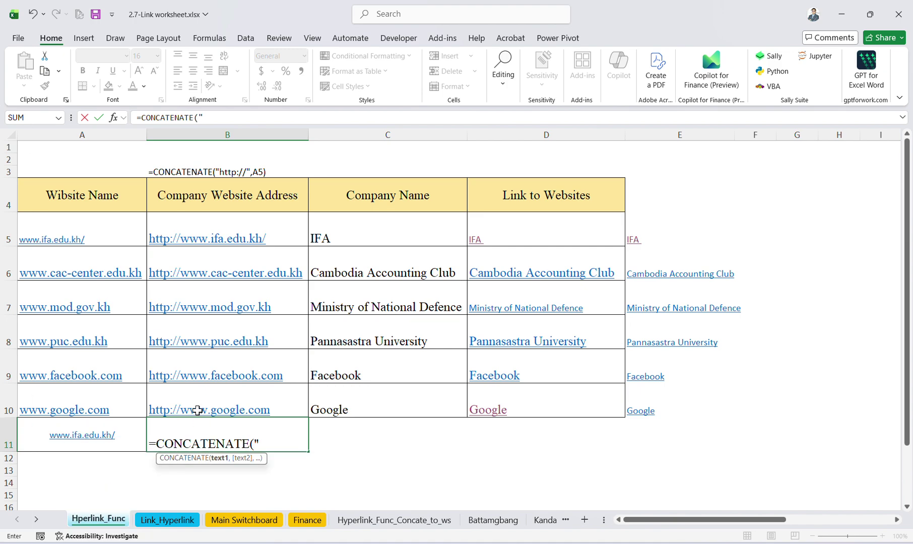
pyautogui.write('"Hr')
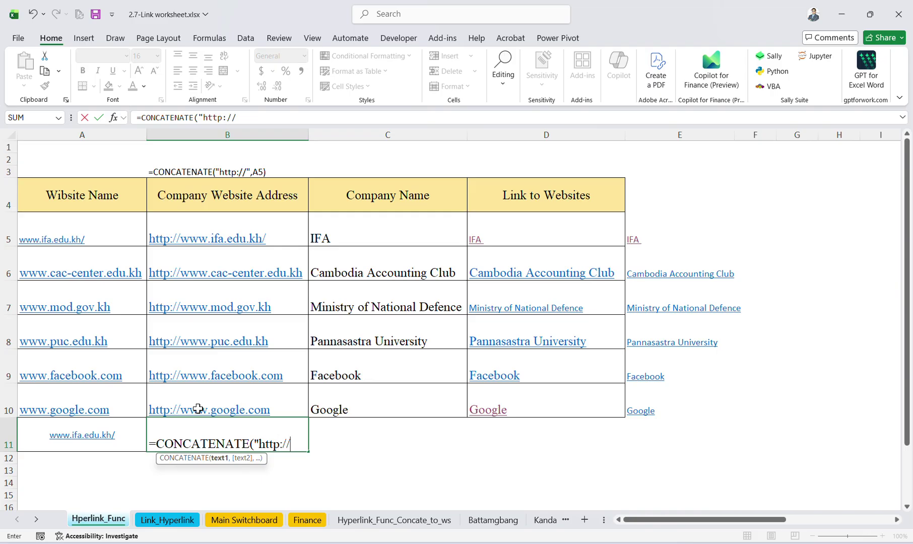
pyautogui.write(',')
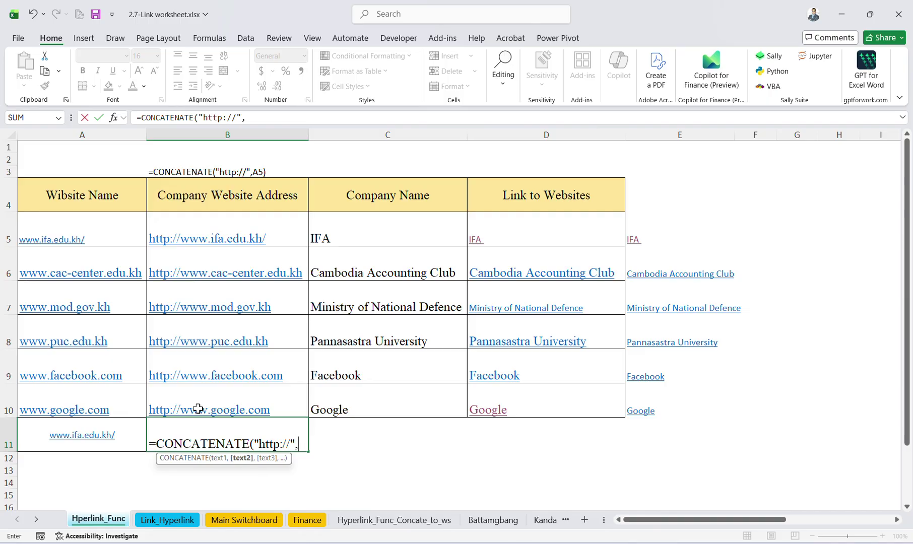
pyautogui.click(82, 437)
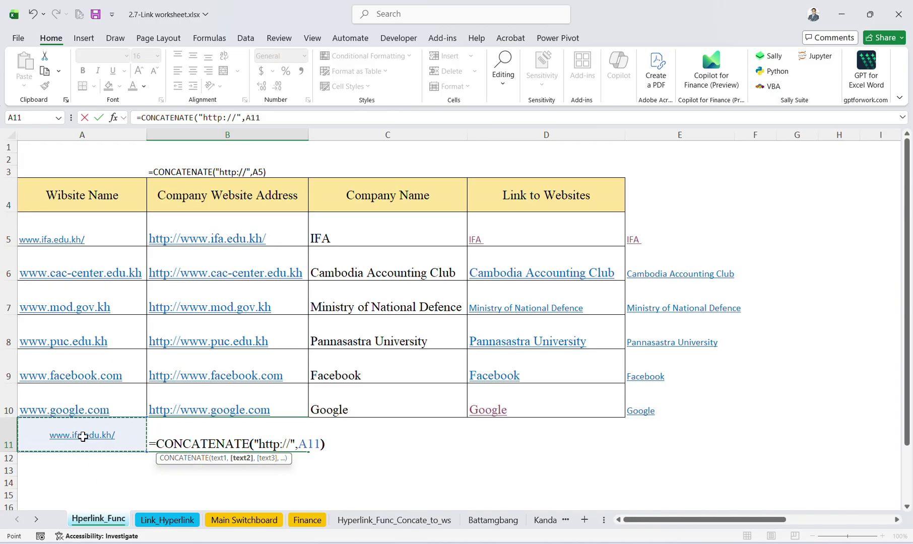
pyautogui.press('Return')
# Recommit B11's formula unchanged to confirm its result.
pyautogui.click(198, 431)
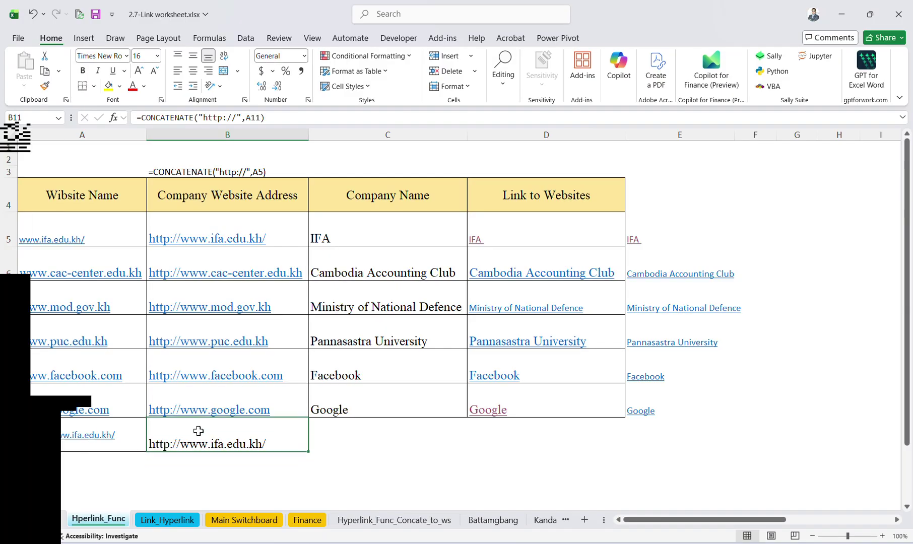
pyautogui.click(319, 112)
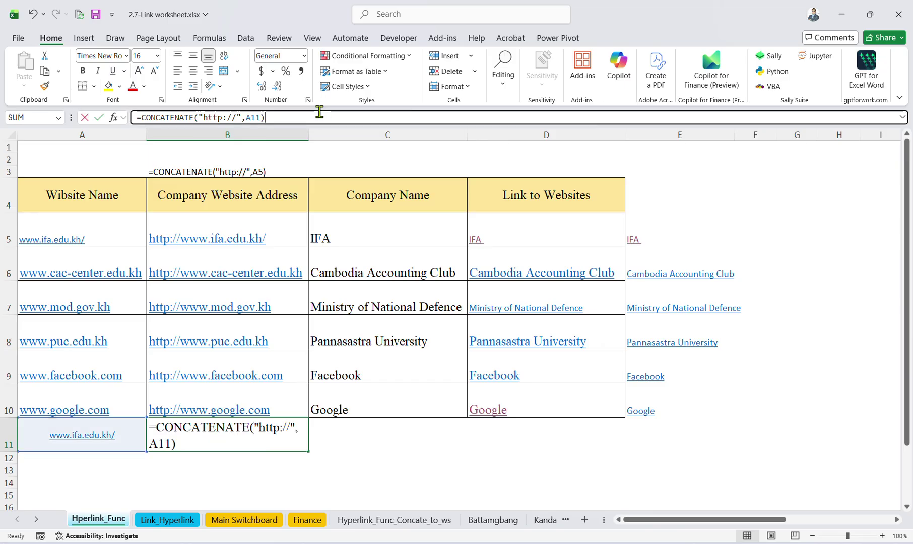
pyautogui.press('Return')
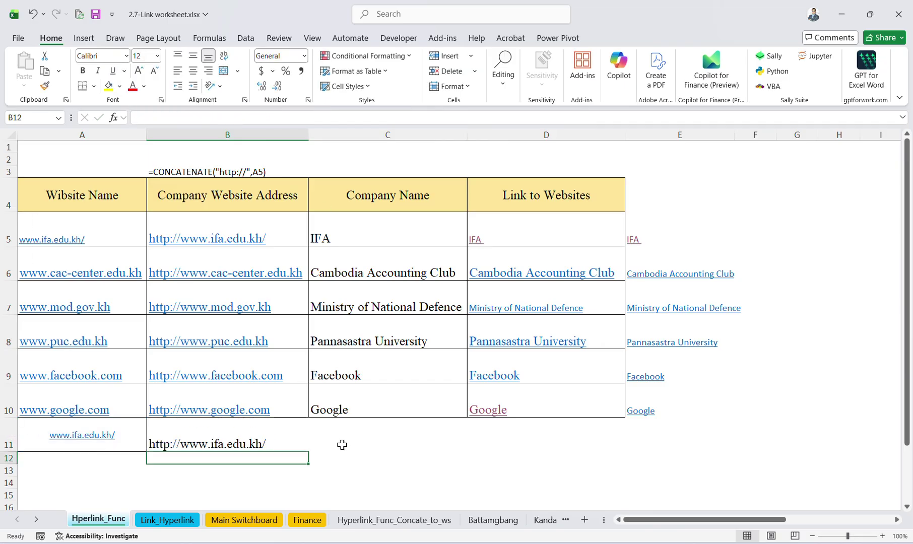
pyautogui.click(342, 445)
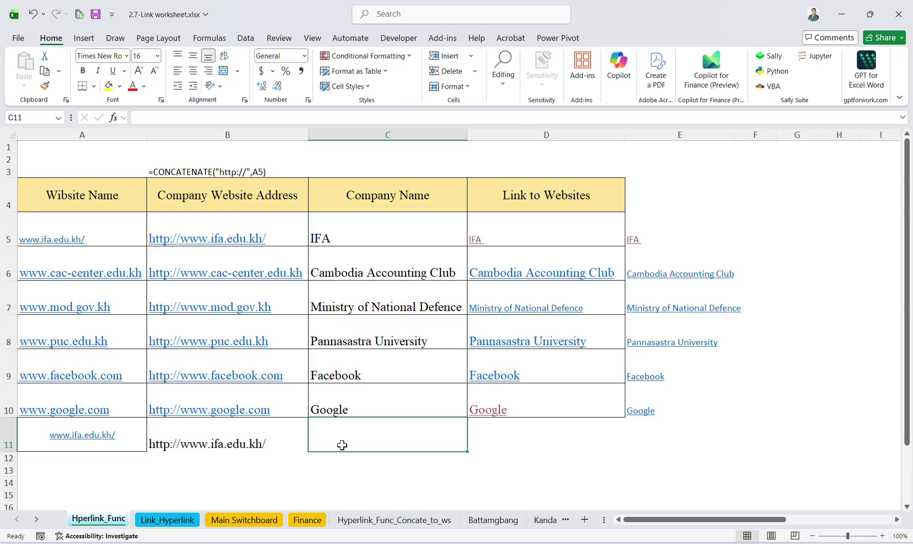
# Enter IFA as the company name in C11.
pyautogui.click(366, 216)
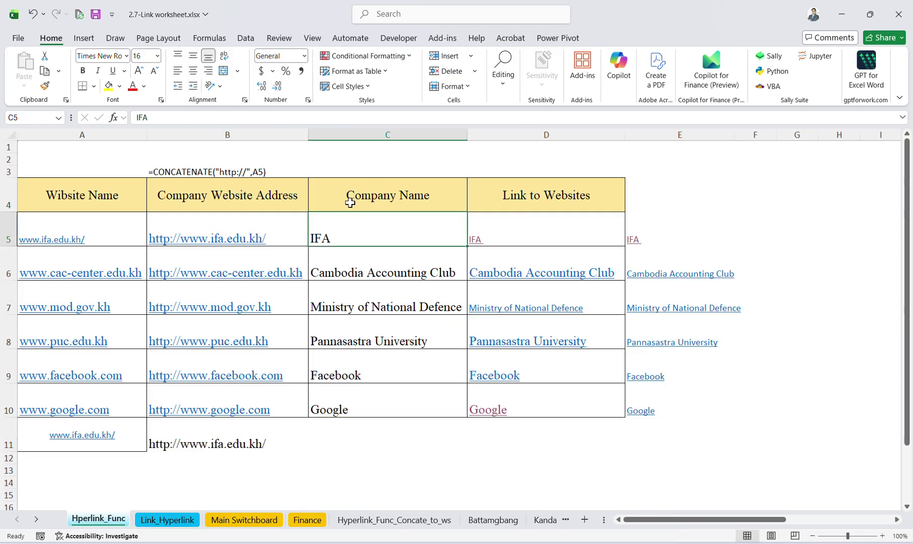
pyautogui.click(347, 437)
pyautogui.write('IFA')
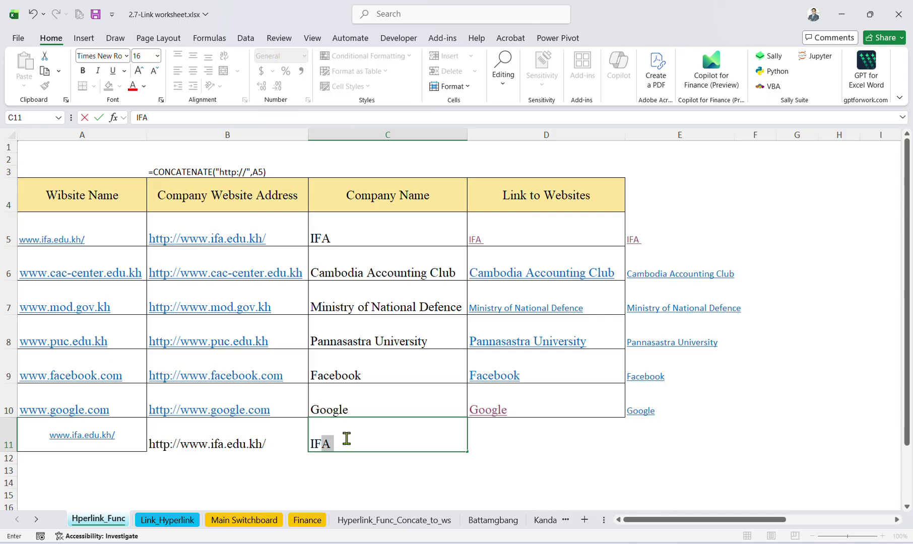
pyautogui.press('Return')
# Re-enter D11's =HYPERLINK(B11,C11) formula so it displays IFA.
pyautogui.click(446, 440)
pyautogui.click(483, 446)
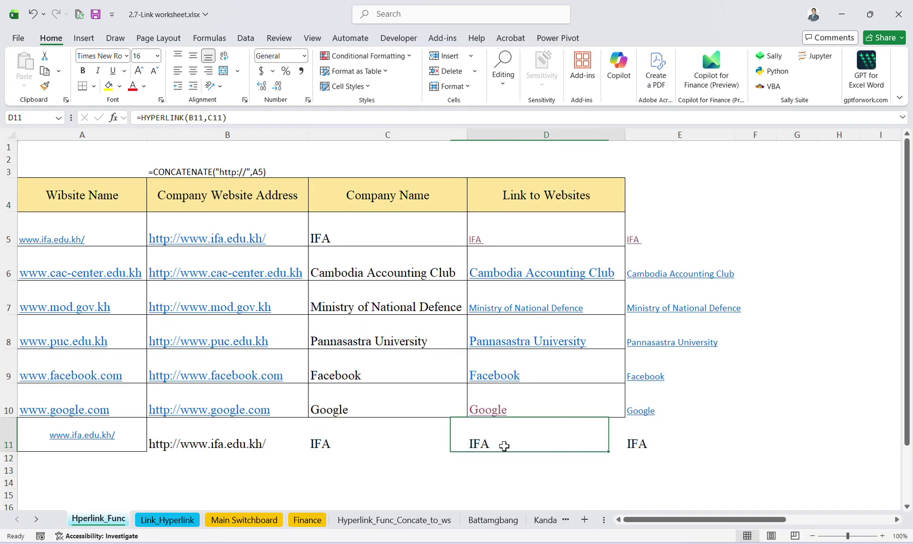
pyautogui.click(320, 123)
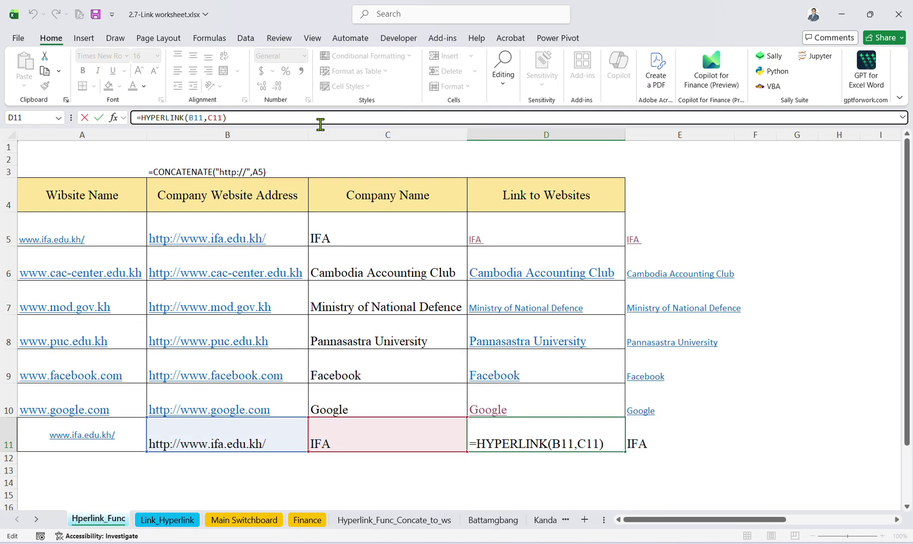
pyautogui.press('Return')
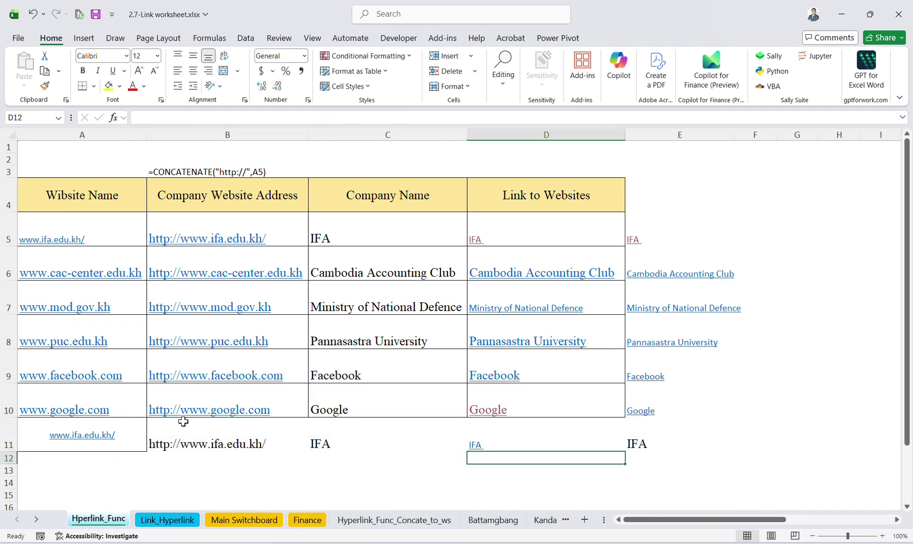
pyautogui.click(189, 431)
pyautogui.click(228, 118)
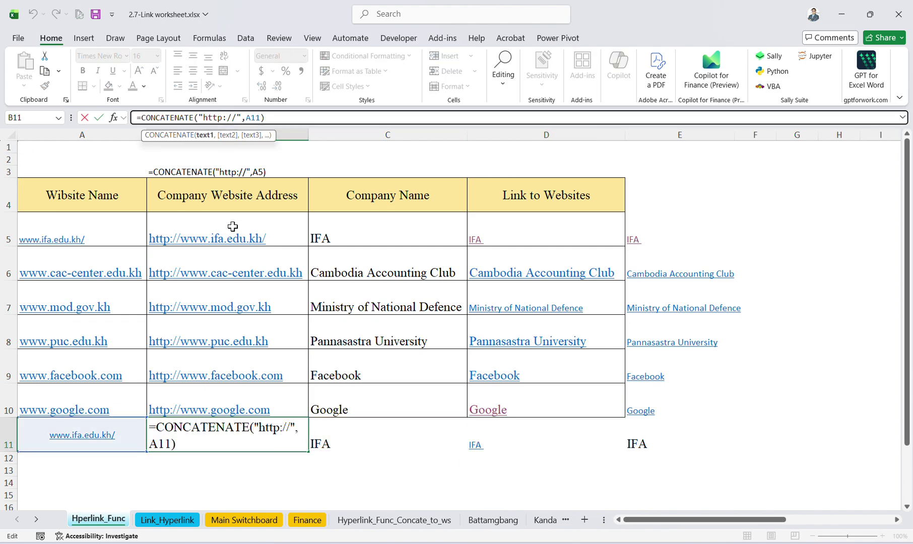
pyautogui.moveTo(222, 117); pyautogui.dragTo(231, 123)
pyautogui.click(223, 118)
pyautogui.press('Delete')
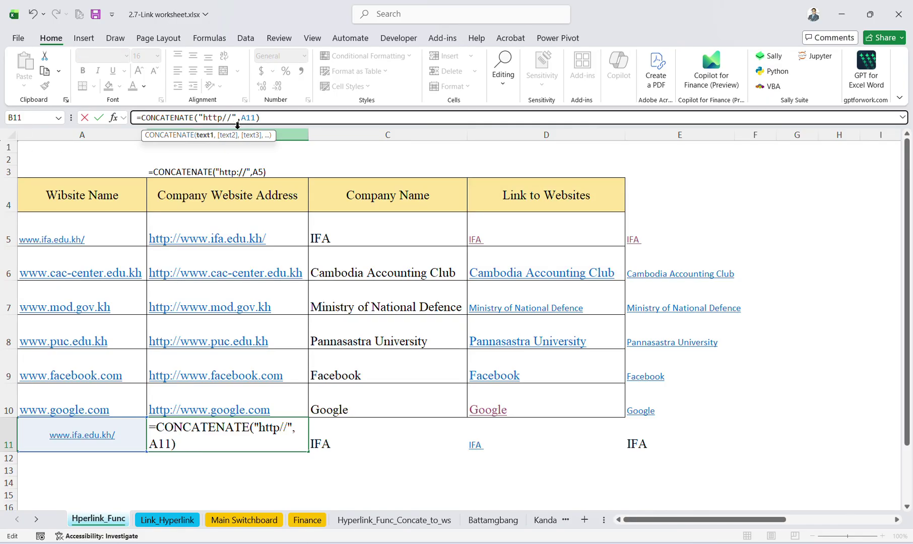
pyautogui.write(';')
pyautogui.press('Return')
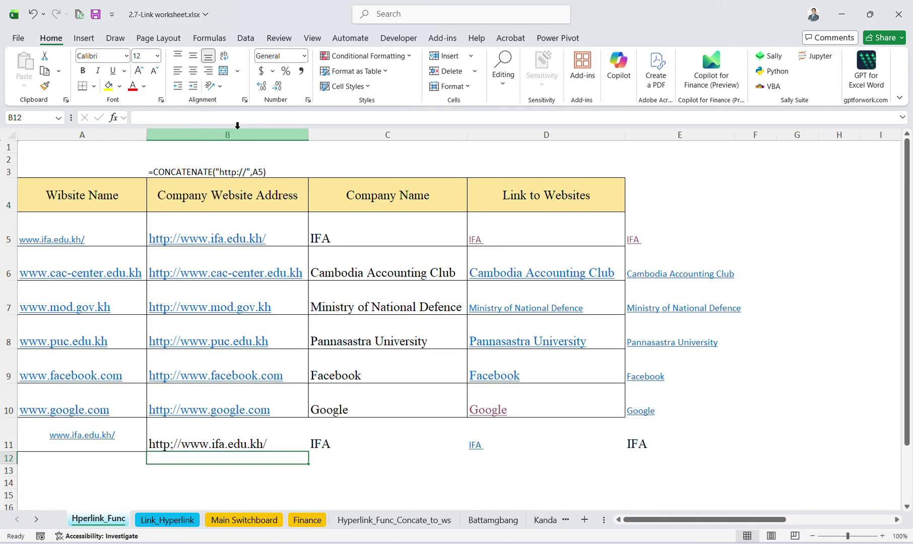
pyautogui.click(218, 438)
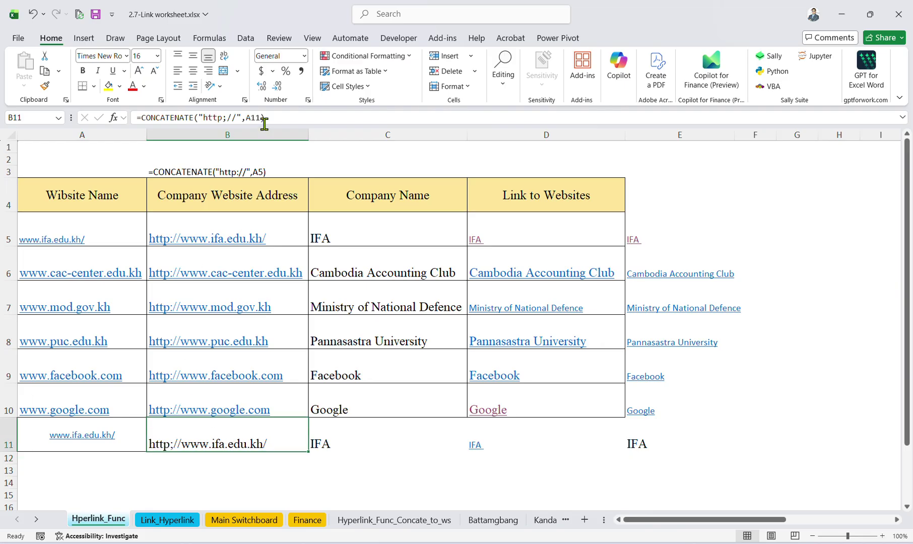
pyautogui.hotkey('ctrl', 'z')
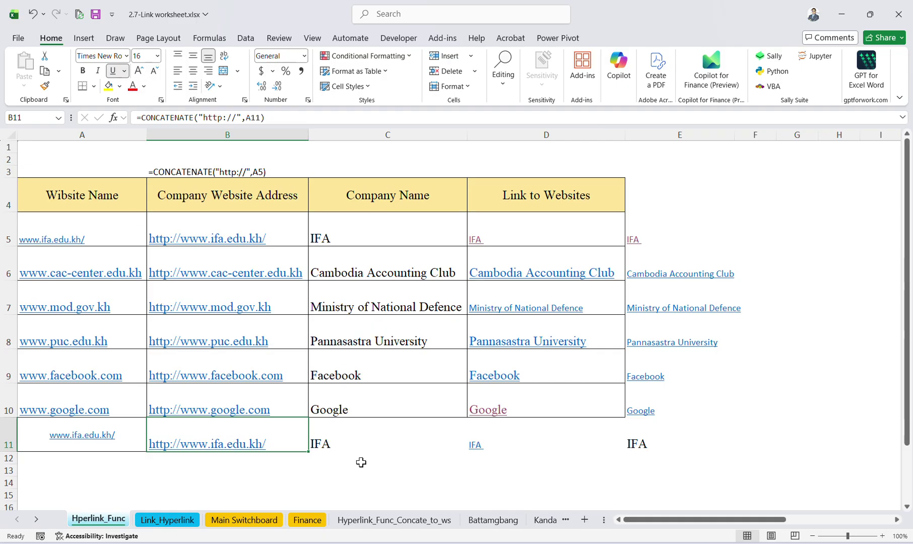
pyautogui.click(351, 439)
pyautogui.click(486, 435)
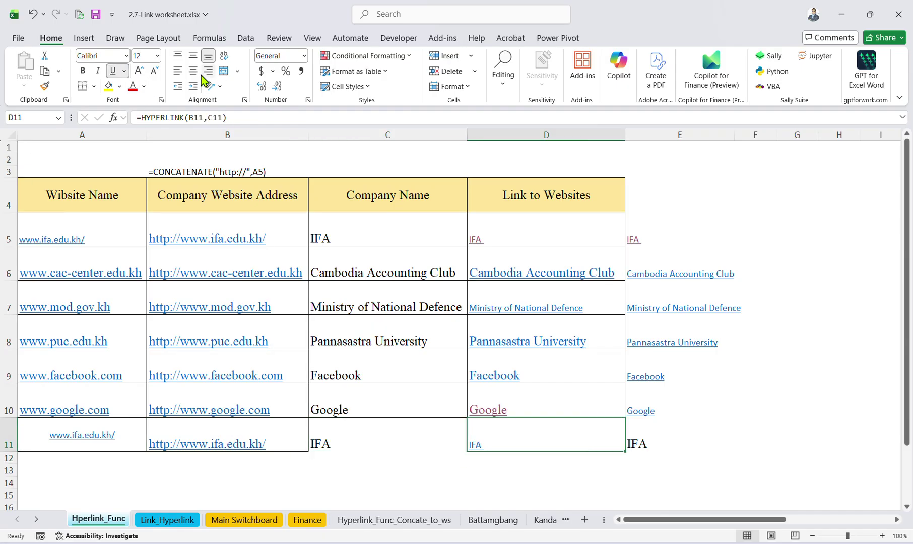
# Delete the hyperlink formula from D11, leaving the cell empty.
pyautogui.click(193, 55)
pyautogui.click(192, 70)
pyautogui.click(401, 430)
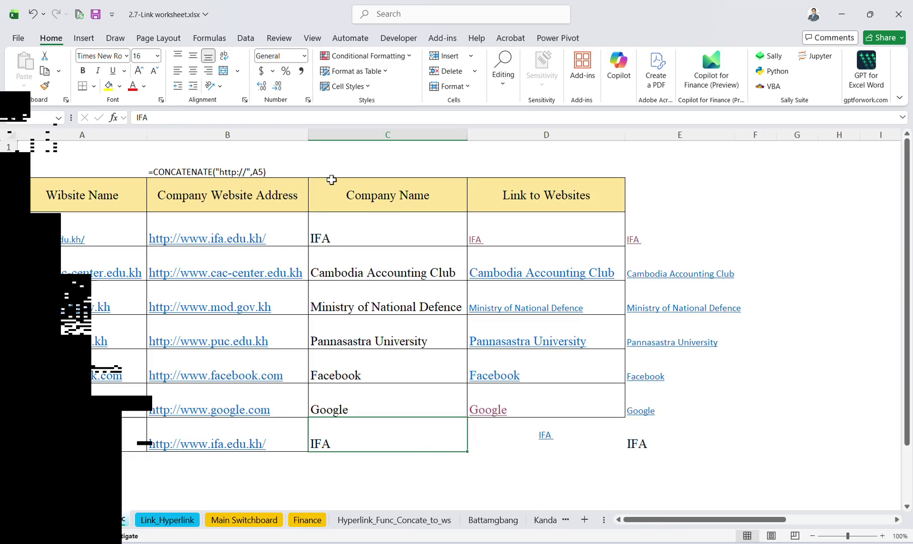
pyautogui.click(571, 442)
pyautogui.doubleClick(571, 441)
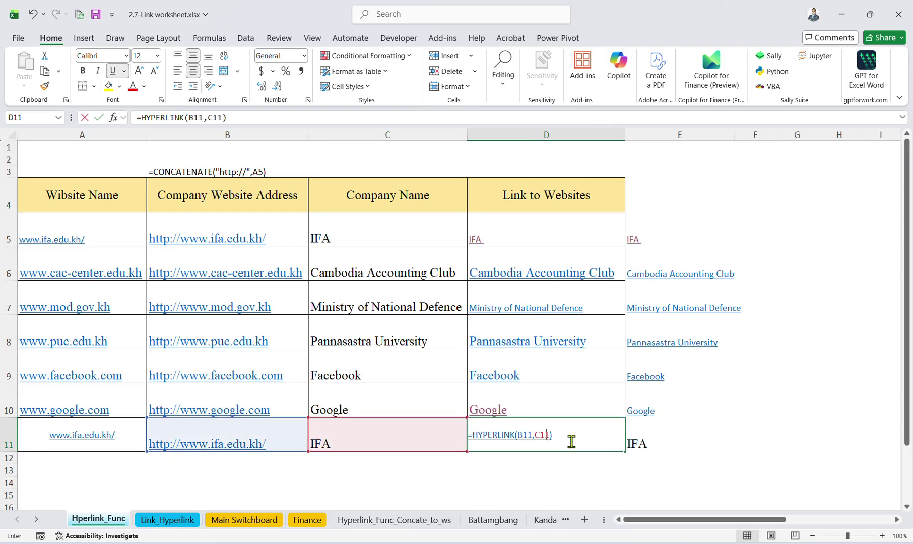
pyautogui.press('Escape')
pyautogui.press('Delete')
pyautogui.click(724, 446)
pyautogui.click(506, 441)
# Centre IFA in C11 horizontally and vertically, then reselect D11 for a new formula.
pyautogui.click(368, 444)
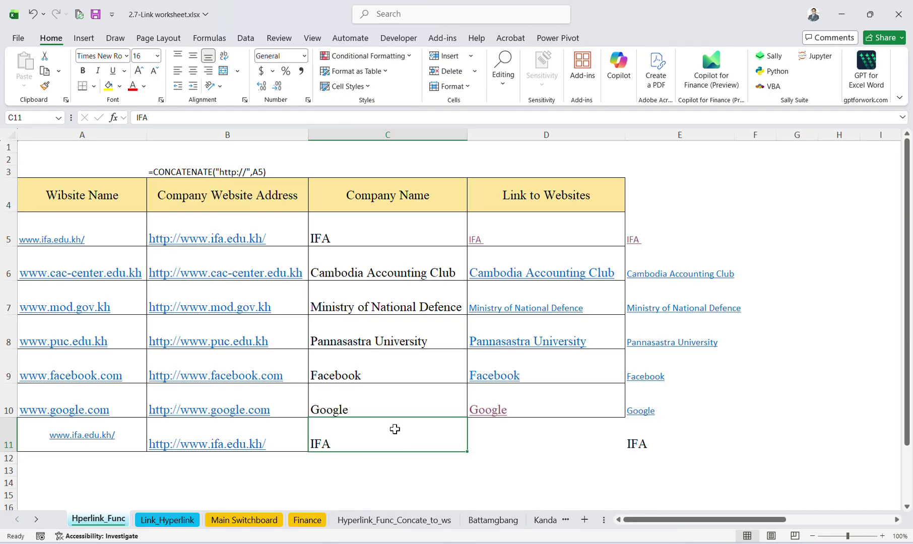
pyautogui.click(193, 70)
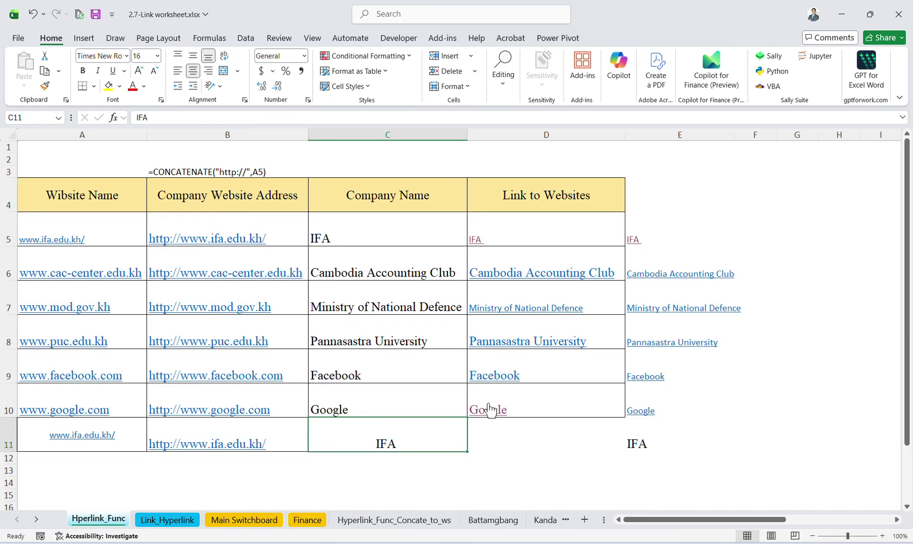
pyautogui.click(193, 55)
pyautogui.click(510, 422)
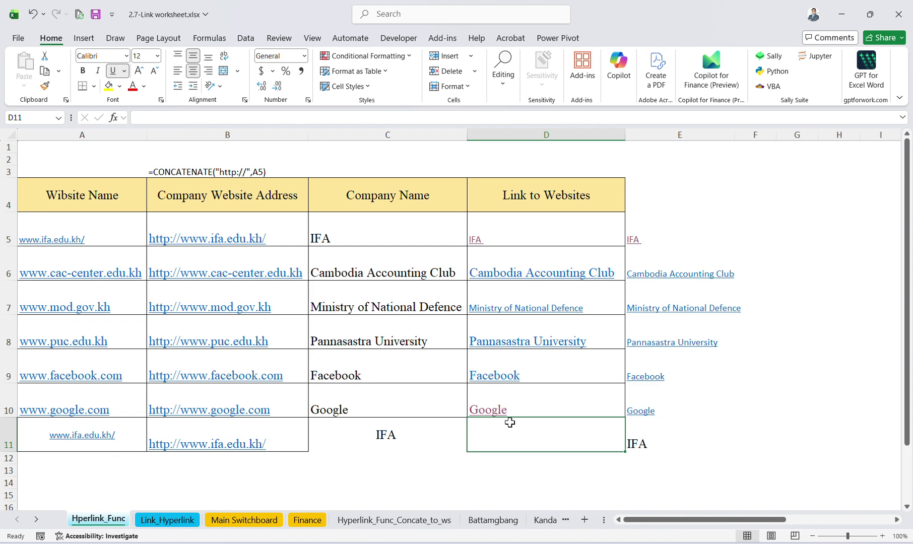
pyautogui.write('=')
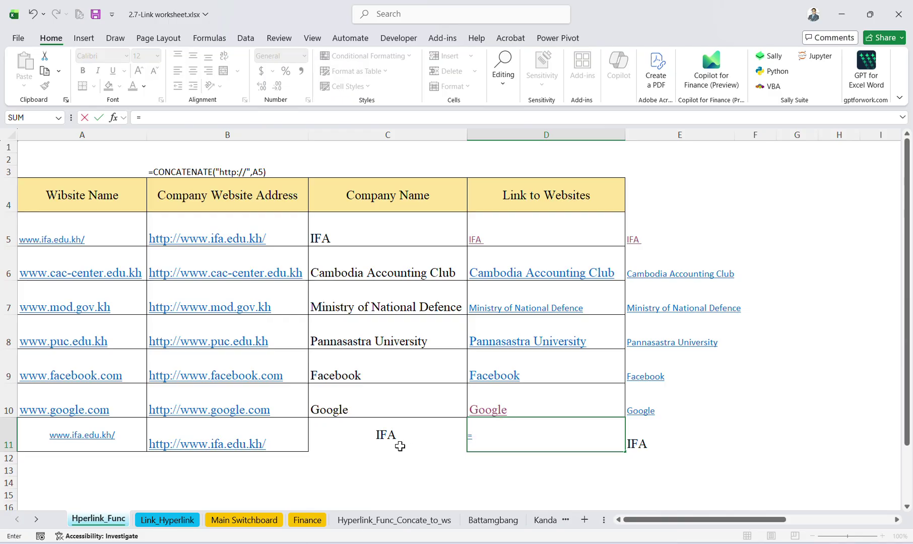
pyautogui.press('BackSpace')
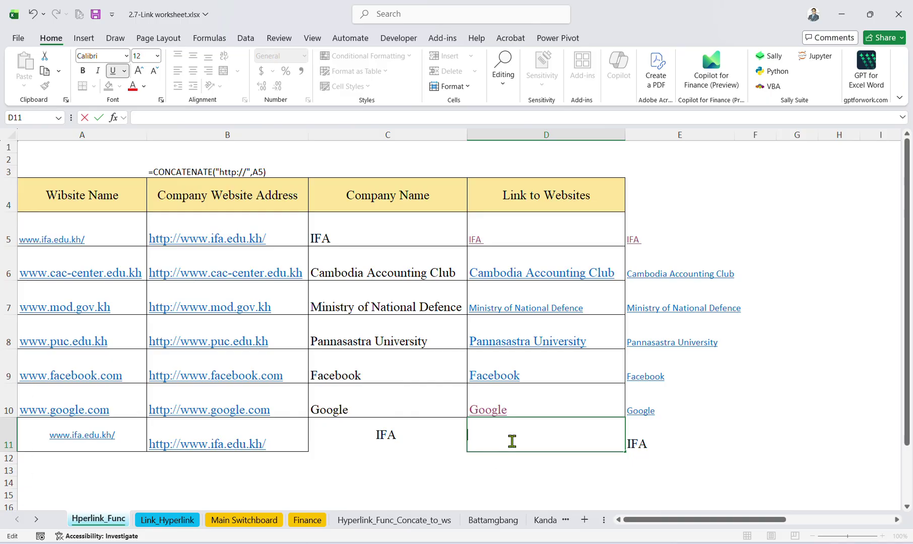
# Copy the =HYPERLINK(B5,C5) formula text from B3 into D3.
pyautogui.click(245, 170)
pyautogui.hotkey('ctrl', 'c')
pyautogui.click(510, 171)
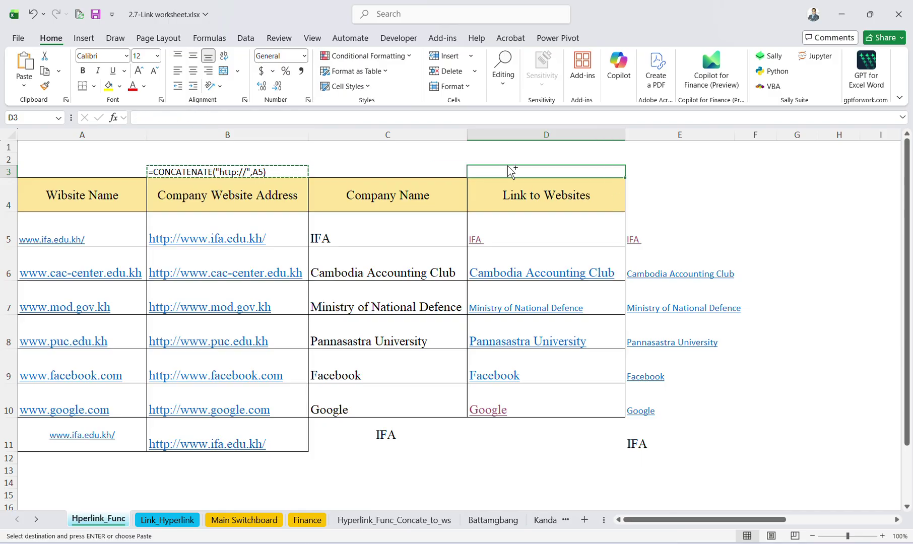
pyautogui.hotkey('ctrl', 'v')
pyautogui.click(697, 206)
# Open Insert Hyperlink for D11, cancel it, and compare D11 with IFA in C11.
pyautogui.click(507, 430)
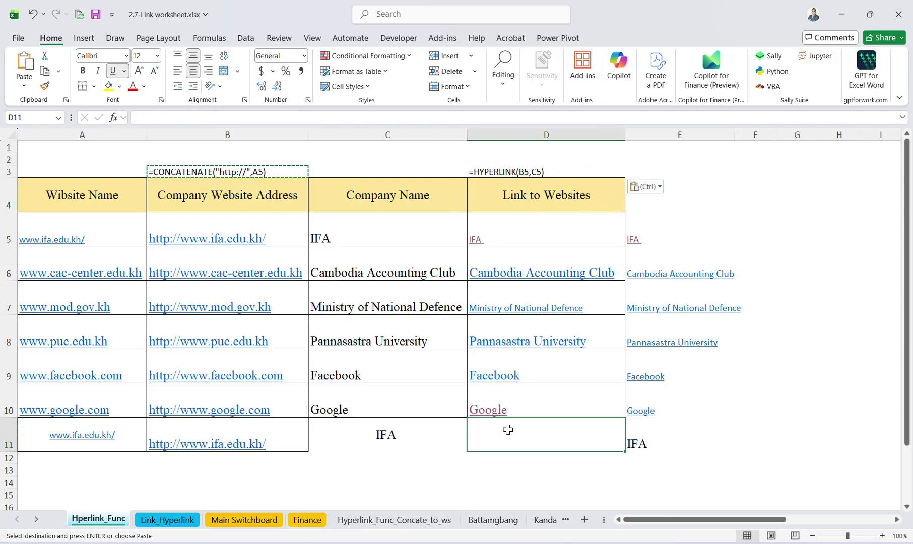
pyautogui.hotkey('ctrl', 'k')
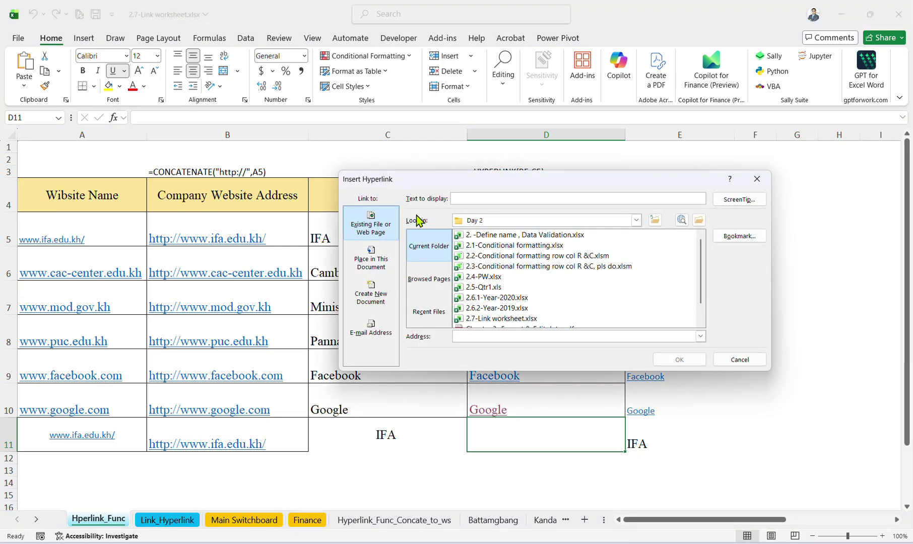
pyautogui.click(740, 363)
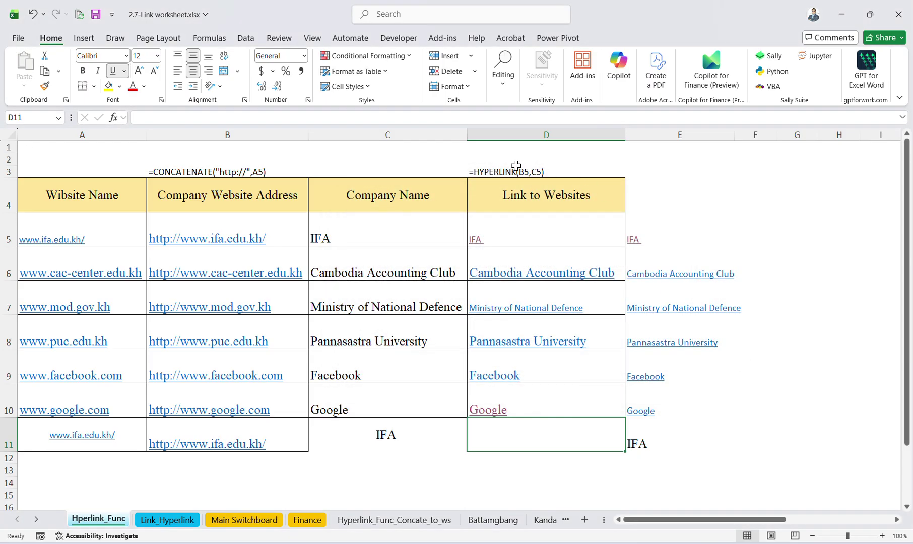
pyautogui.click(406, 428)
pyautogui.click(504, 427)
pyautogui.click(393, 437)
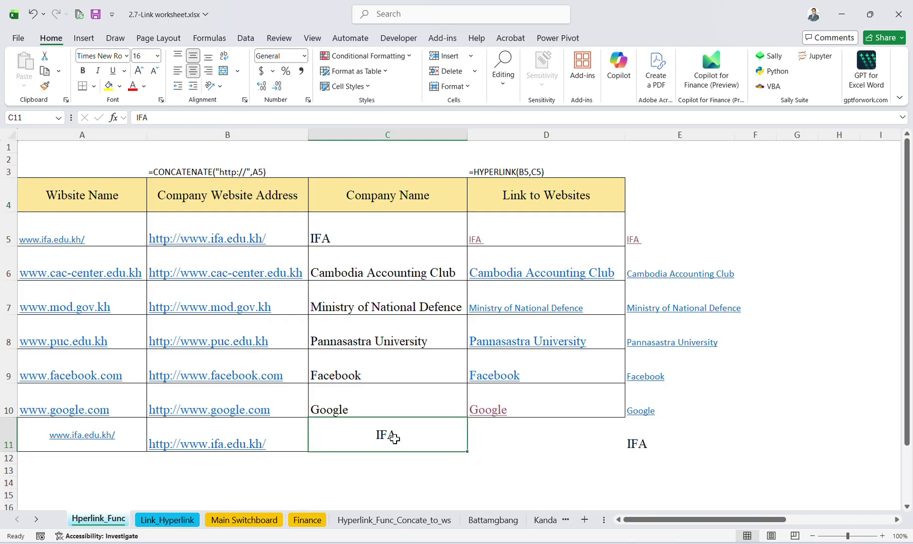
pyautogui.click(505, 448)
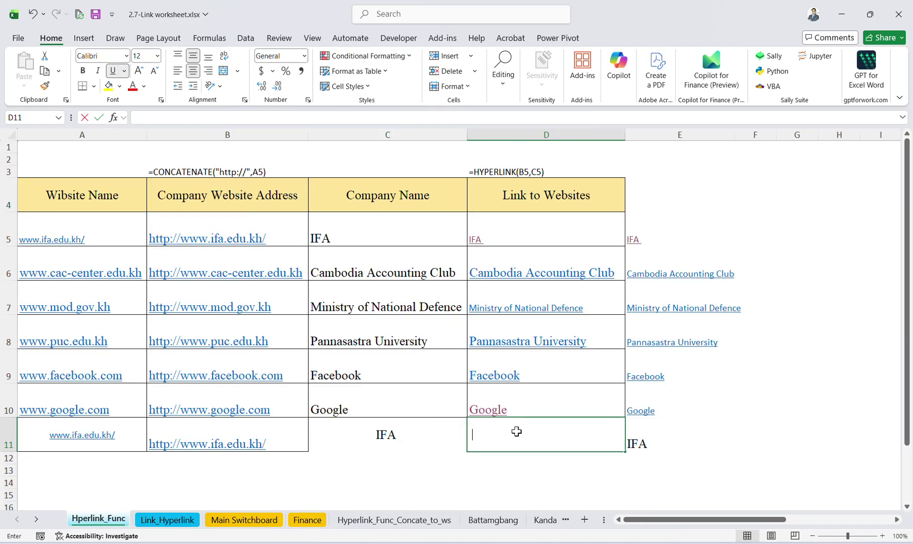
# Enter =HYPERLINK(B11,C11) in D11 so IFA links to B11's web address.
pyautogui.write('=hyp')
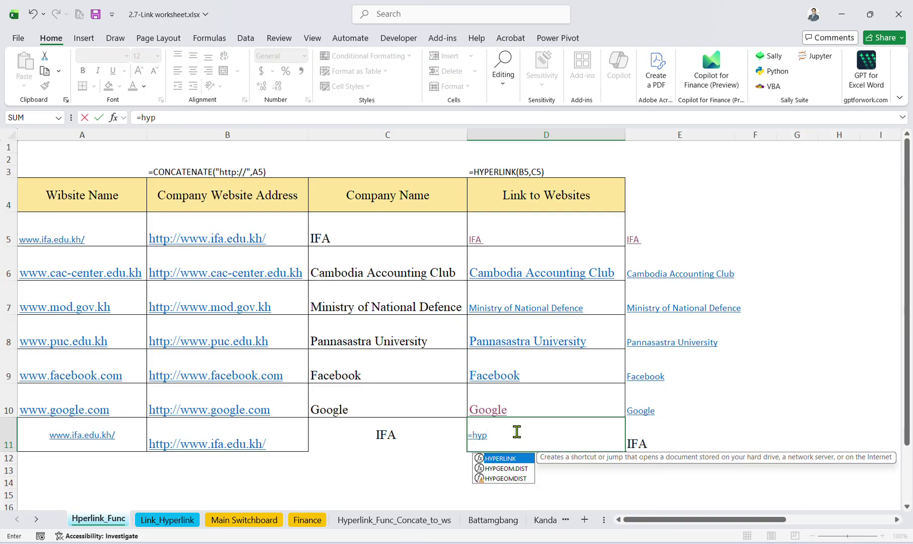
pyautogui.press('Tab')
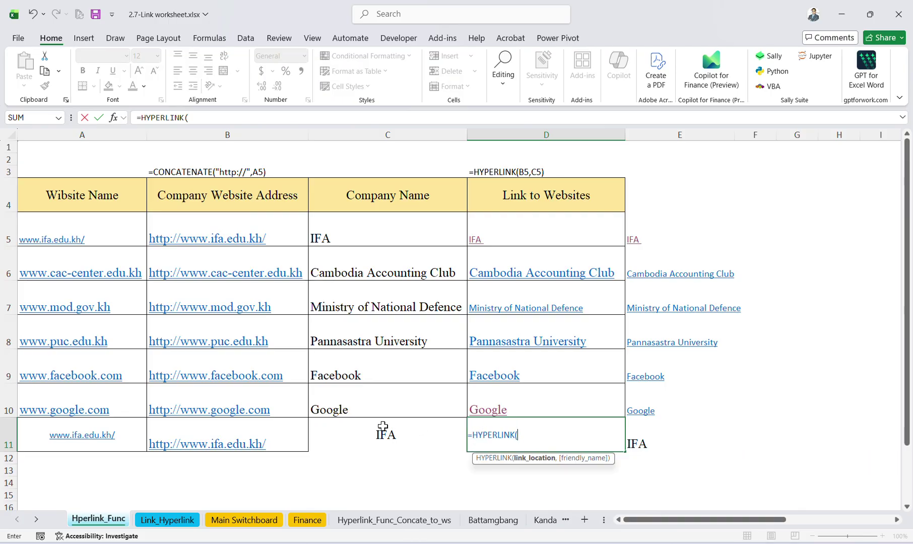
pyautogui.click(231, 431)
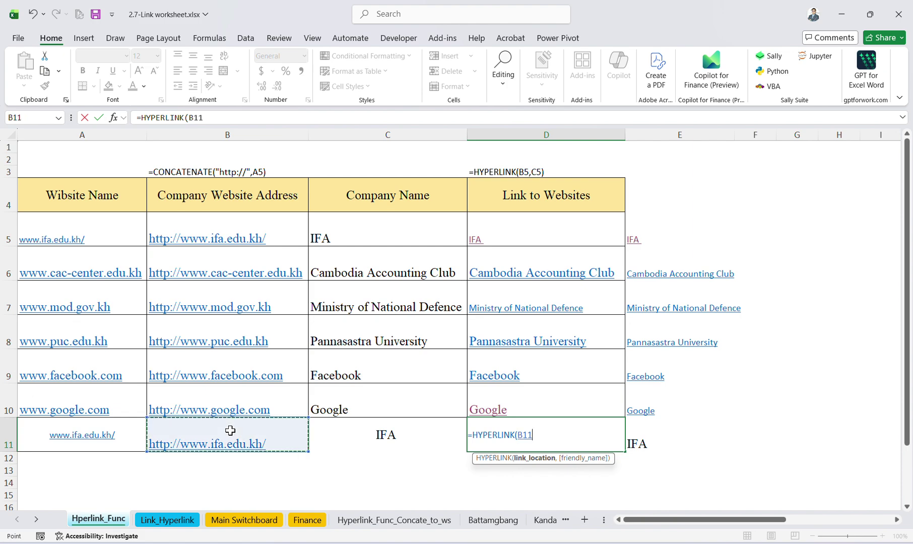
pyautogui.write(',')
pyautogui.click(369, 435)
pyautogui.write(')')
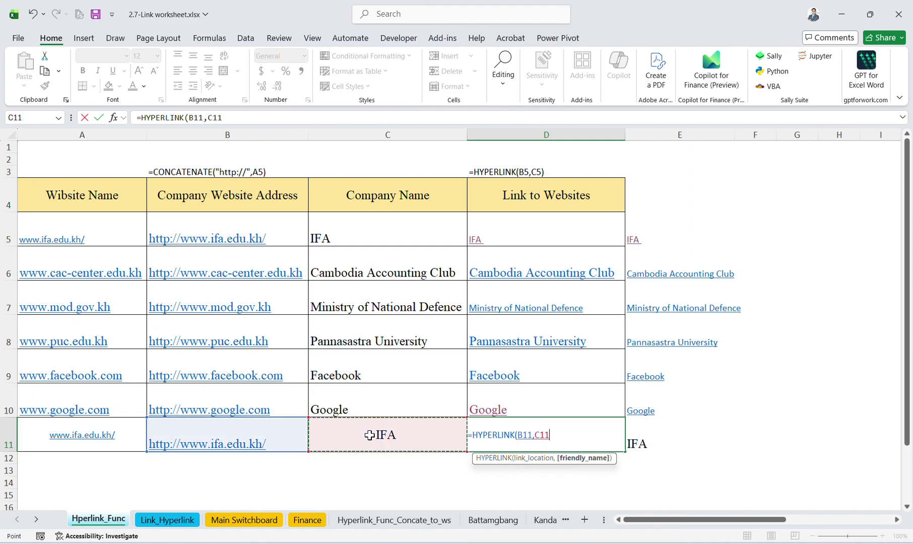
pyautogui.press('Return')
# Follow the new IFA link in the browser to test it, then return to Excel.
pyautogui.click(556, 431)
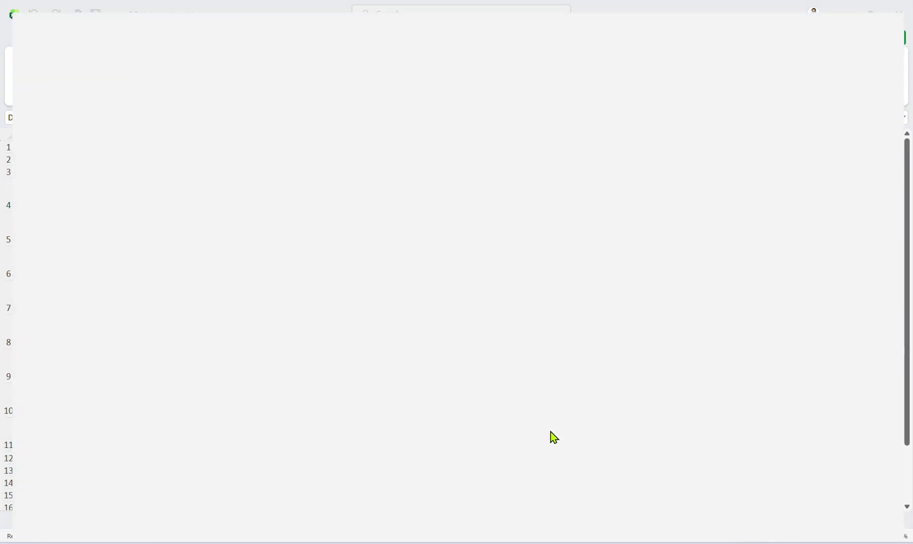
pyautogui.scroll(-7, 552, 434)
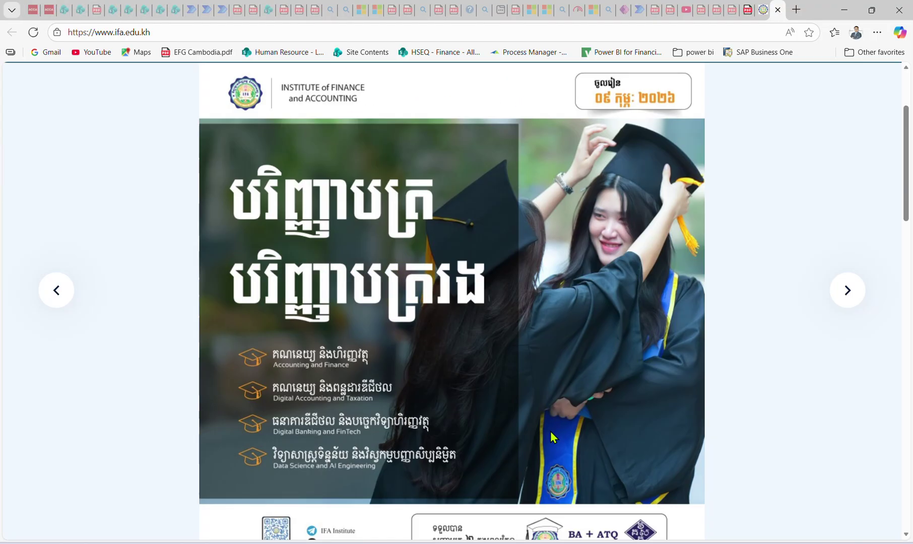
pyautogui.scroll(7, 569, 289)
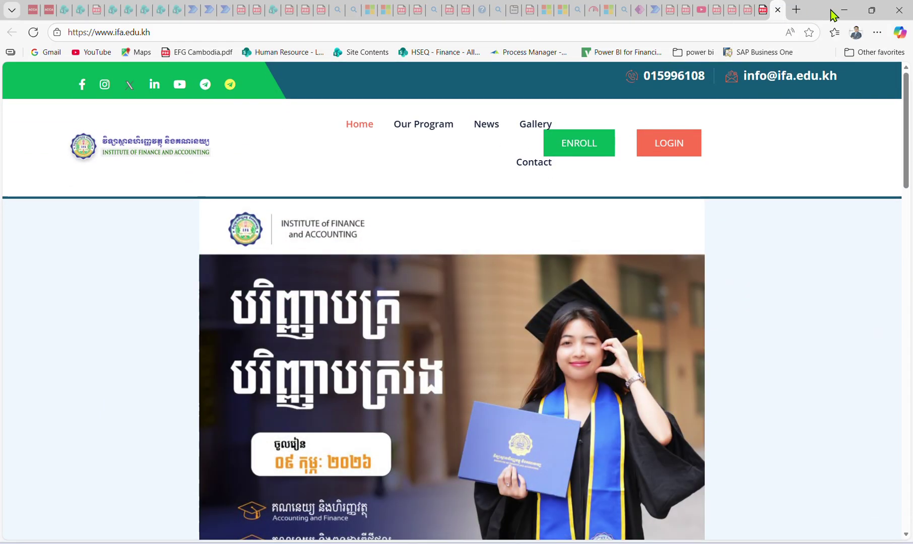
pyautogui.click(843, 10)
# Review D5's formula and the other sheets, then insert a new blank Sheet1.
pyautogui.click(527, 238)
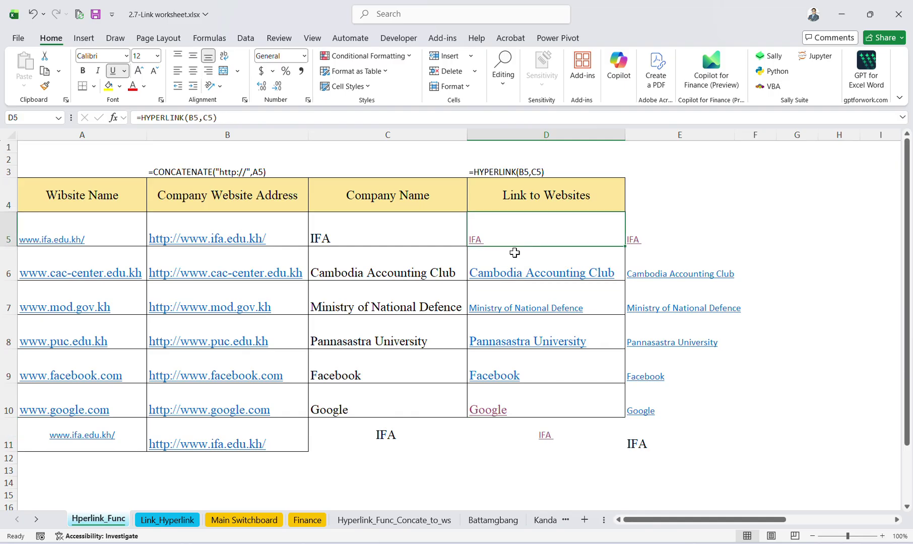
pyautogui.keyDown('ctrl'); pyautogui.scroll(5, 207, 452); pyautogui.keyUp('ctrl')
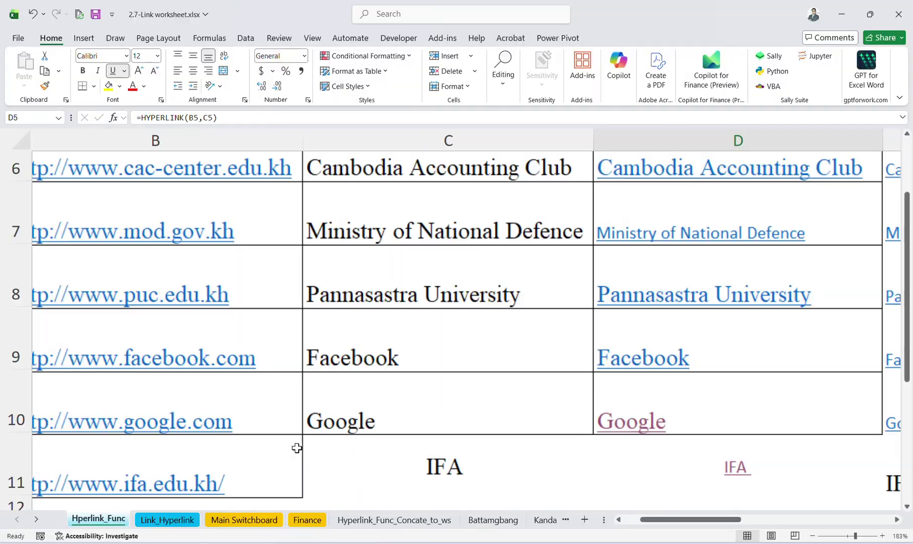
pyautogui.keyDown('ctrl'); pyautogui.scroll(-6, 297, 448); pyautogui.keyUp('ctrl')
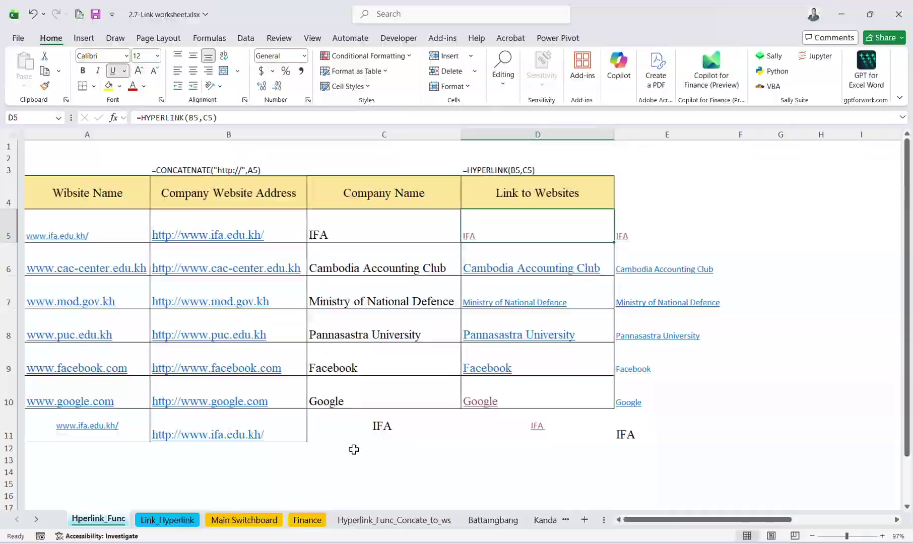
pyautogui.click(104, 524)
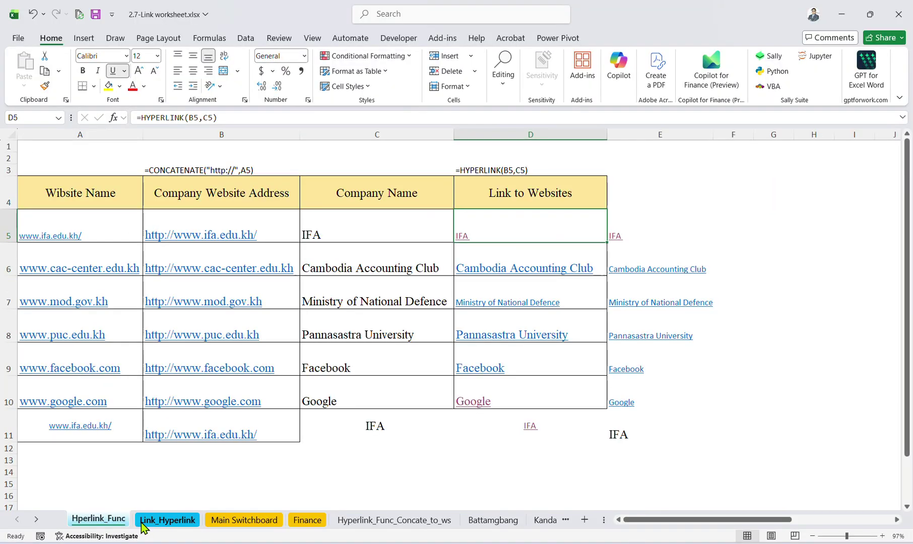
pyautogui.click(171, 521)
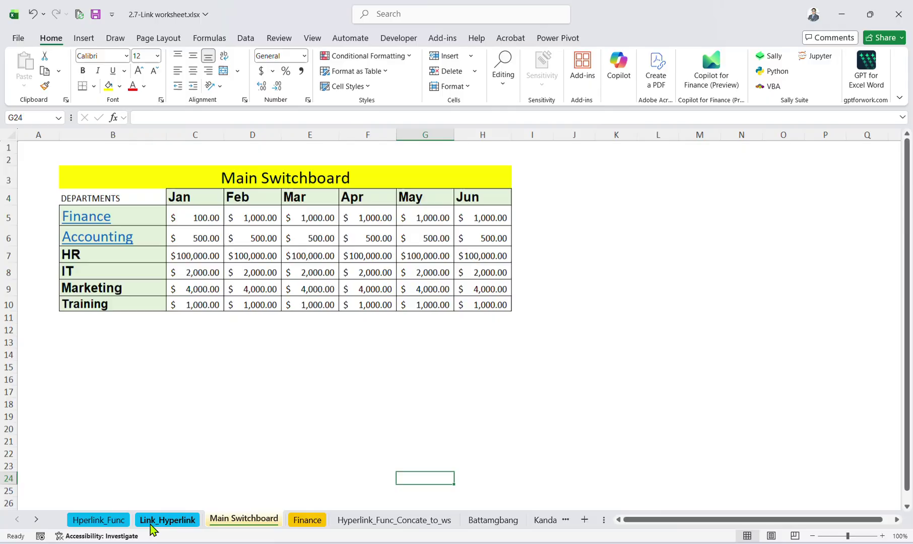
pyautogui.click(151, 524)
pyautogui.click(118, 524)
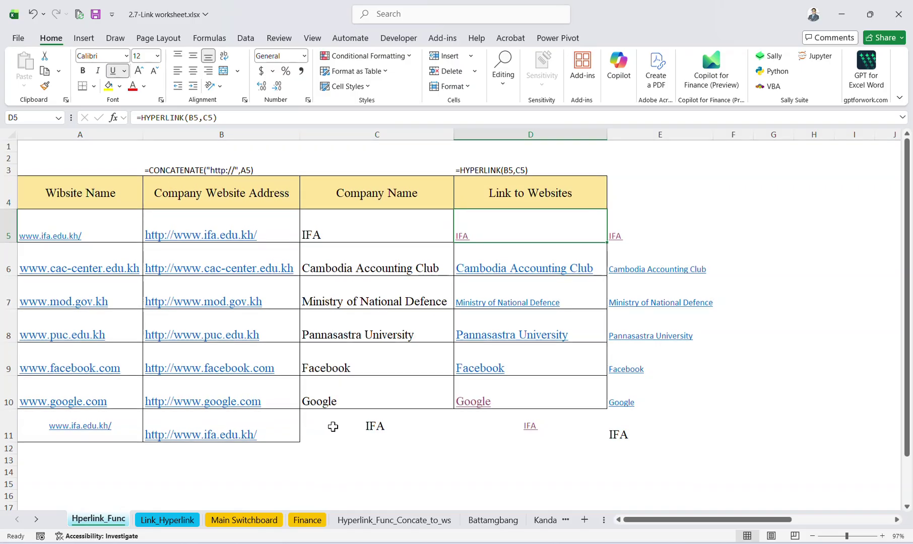
pyautogui.click(334, 435)
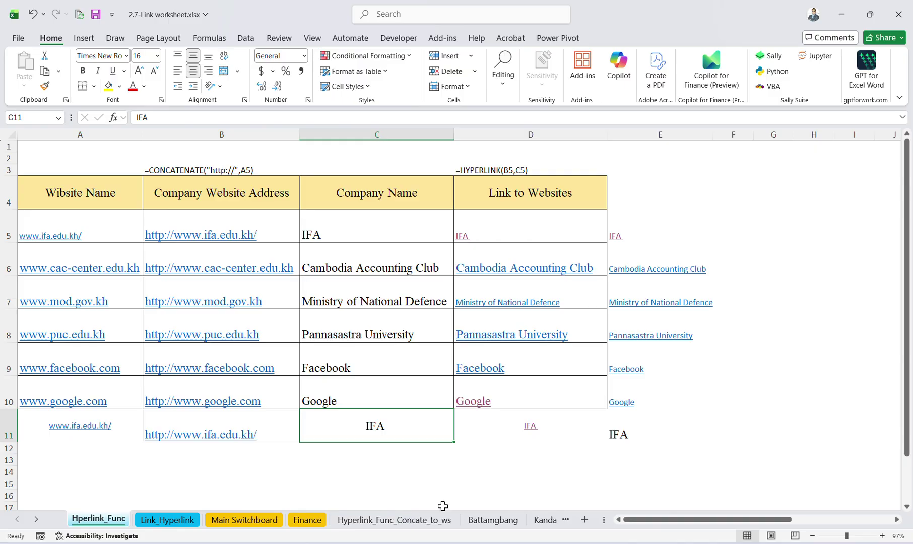
pyautogui.click(585, 519)
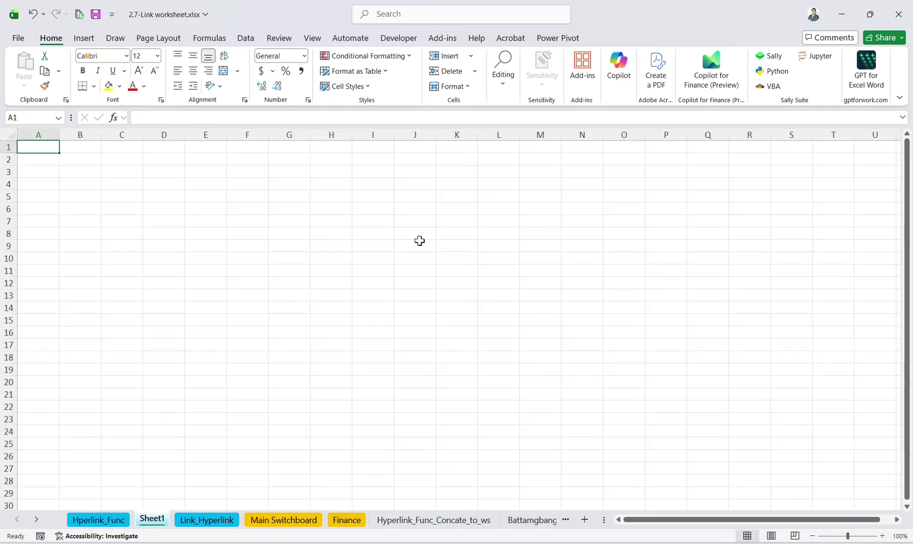
# Type 'Click to Play' in D3 of Sheet1 and autofit column D to it.
pyautogui.click(164, 171)
pyautogui.write('Cl')
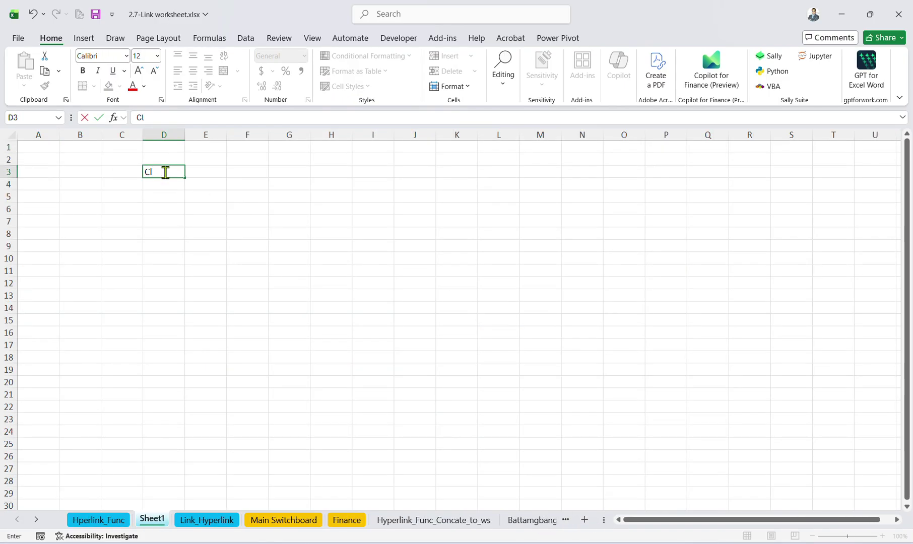
pyautogui.write('ick to Play')
pyautogui.press('Return')
pyautogui.click(166, 173)
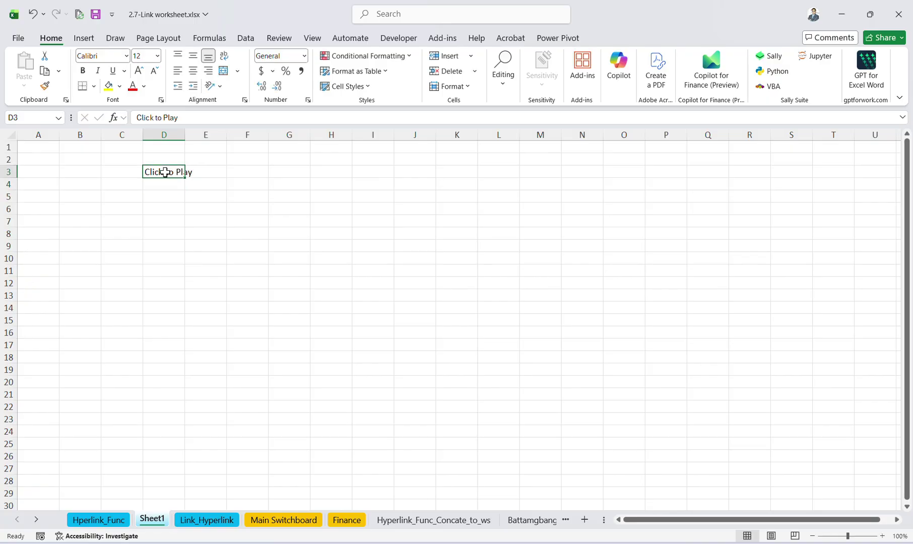
pyautogui.doubleClick(185, 134)
pyautogui.click(199, 233)
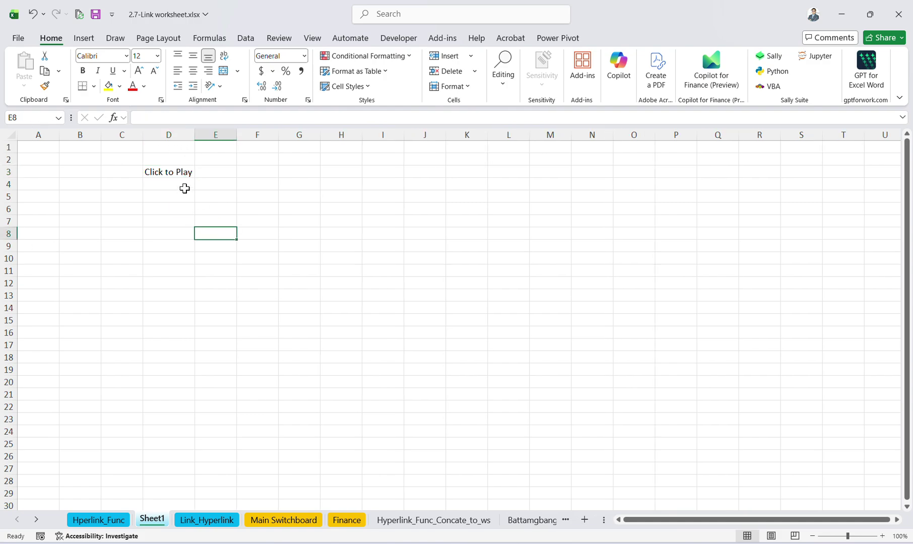
pyautogui.click(172, 171)
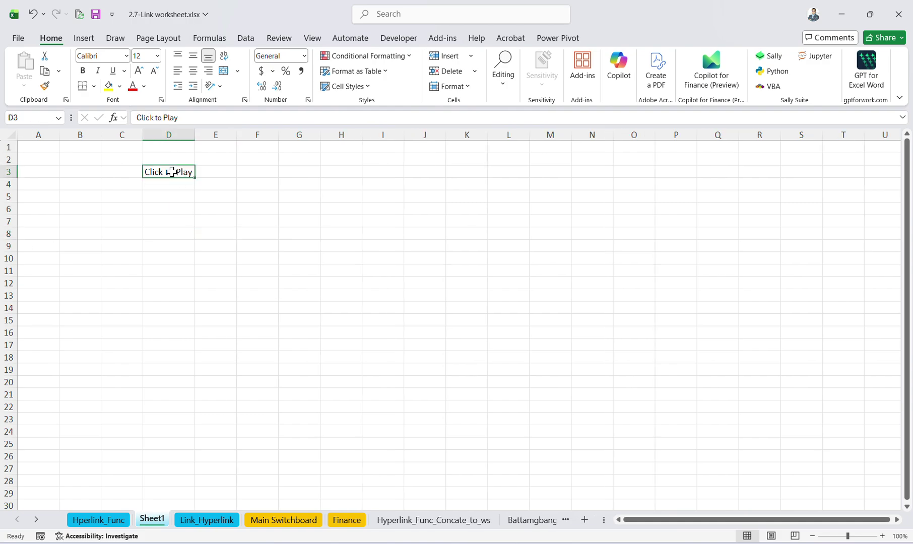
pyautogui.click(247, 270)
pyautogui.click(173, 172)
# Check the Website Name and Company Website Address headers on Hperlink_Func, then return to Sheet1.
pyautogui.click(93, 520)
pyautogui.click(60, 197)
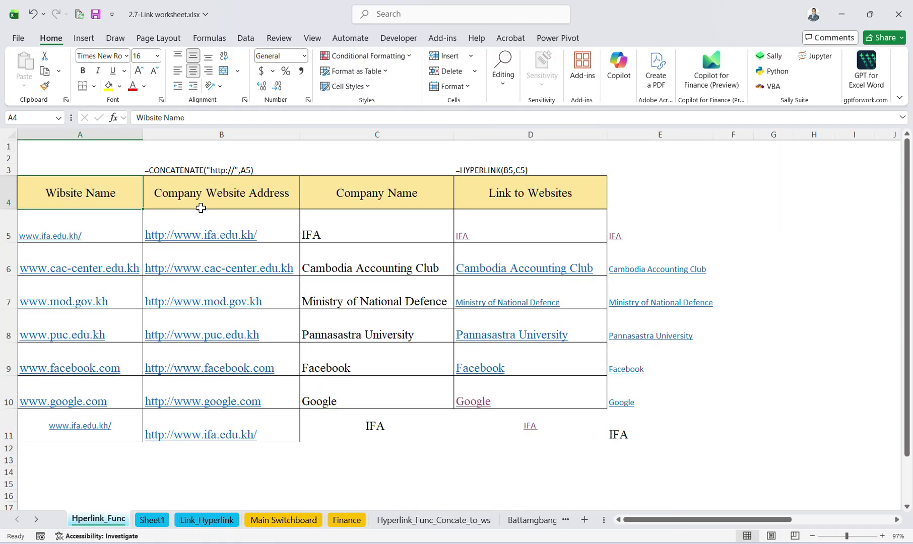
pyautogui.click(288, 204)
pyautogui.click(840, 14)
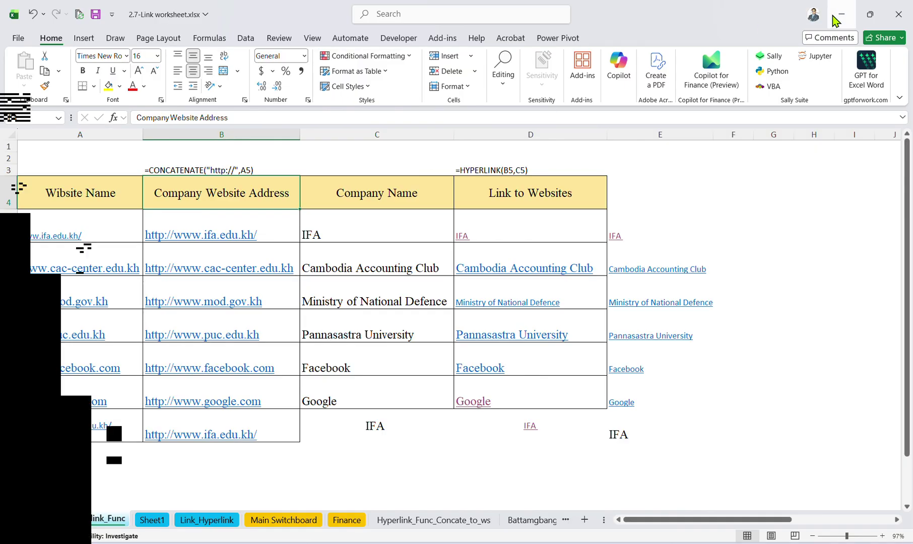
pyautogui.hotkey('alt', 'Tab')
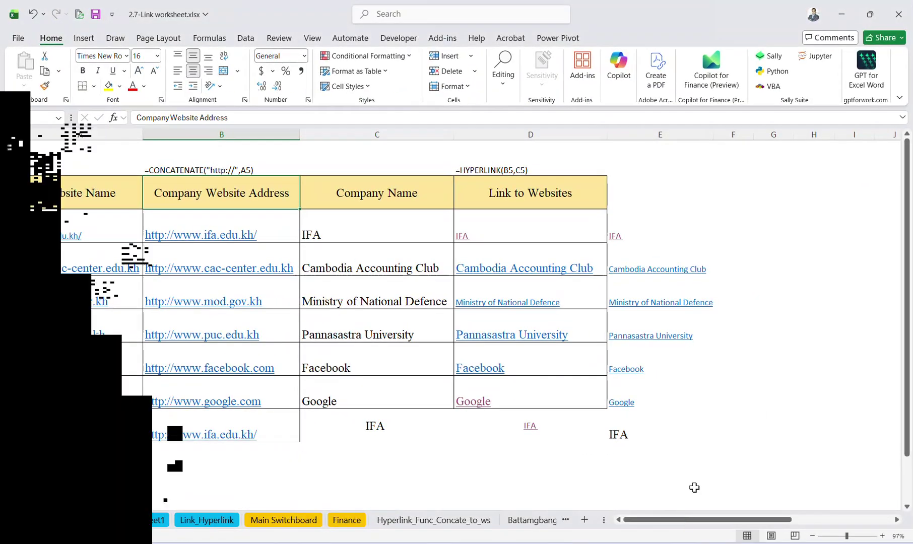
pyautogui.click(166, 523)
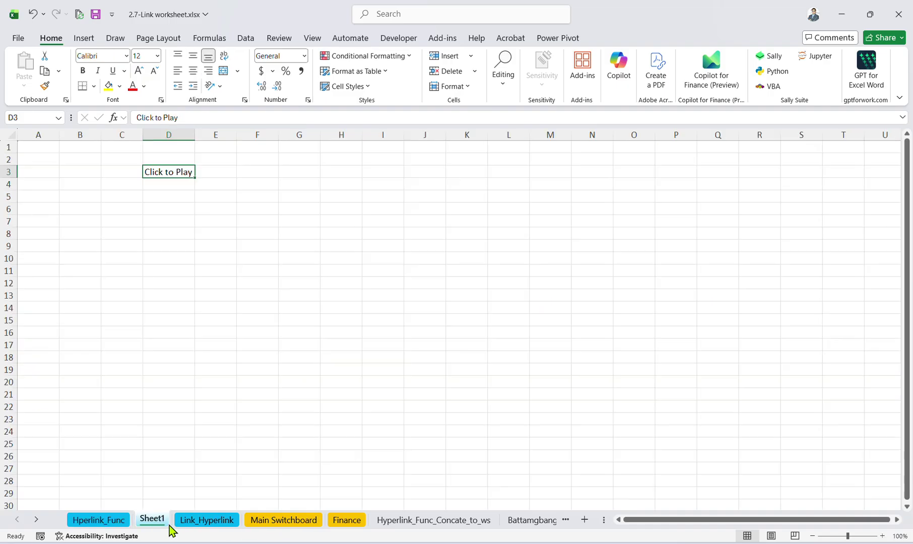
pyautogui.moveTo(193, 174)
pyautogui.mouseDown()
pyautogui.moveTo(195, 226)
pyautogui.moveTo(179, 169)
pyautogui.mouseUp()
# Copy the 2-hand-on-1 Google Sheets URL from Chrome and return to Click to Play in D3.
pyautogui.click(525, 519)
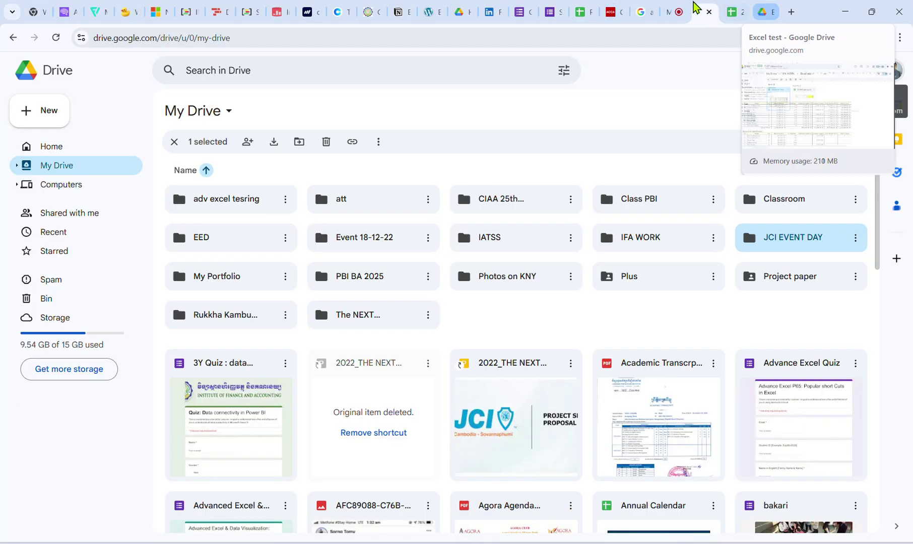
pyautogui.click(728, 11)
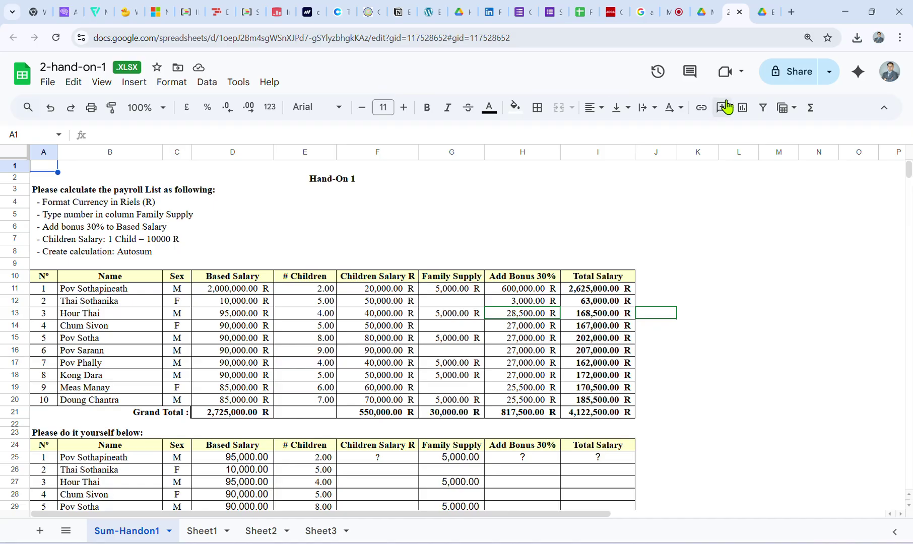
pyautogui.click(673, 45)
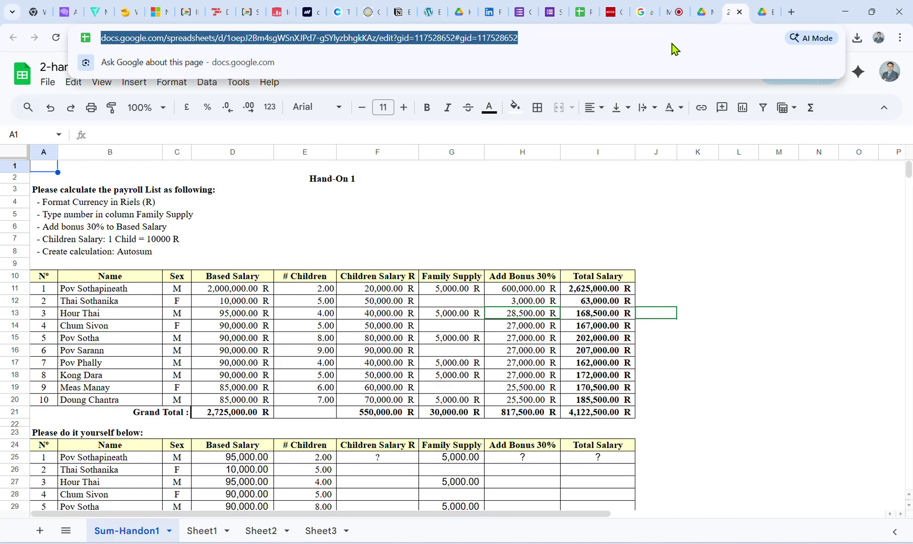
pyautogui.click(846, 12)
pyautogui.click(174, 174)
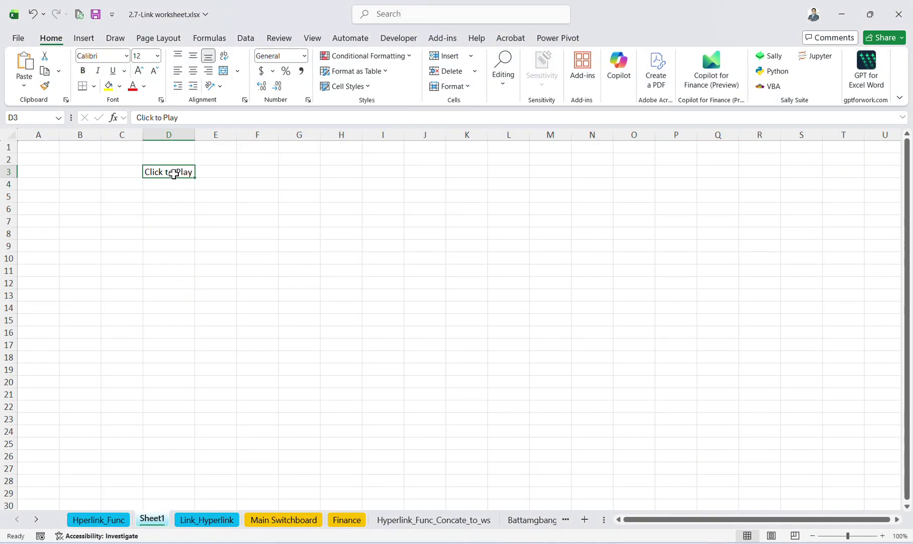
# Link D3's Click to Play text to the pasted Google Sheets address.
pyautogui.hotkey('ctrl', 'k')
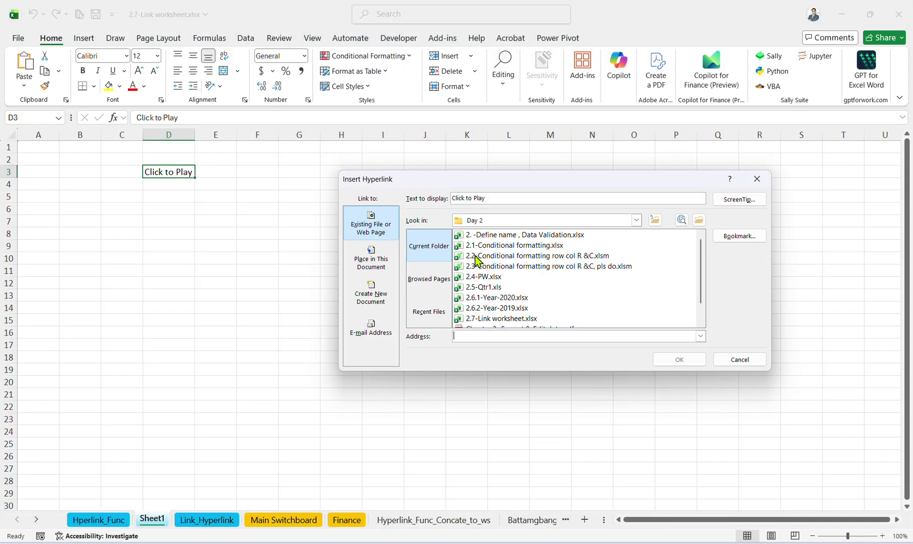
pyautogui.click(505, 336)
pyautogui.hotkey('ctrl', 'v')
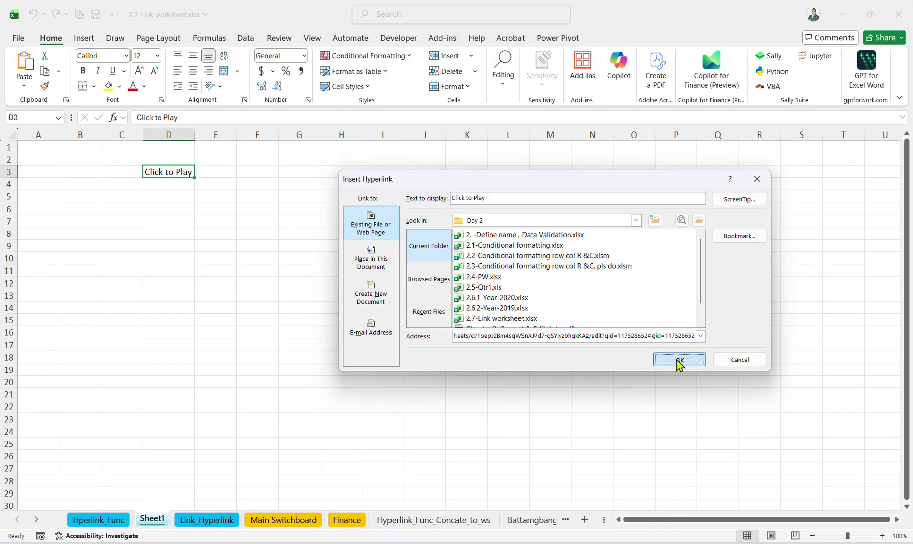
pyautogui.click(679, 359)
pyautogui.click(293, 305)
# Test the Click to Play link, close the opened pages, and return to Excel.
pyautogui.click(178, 176)
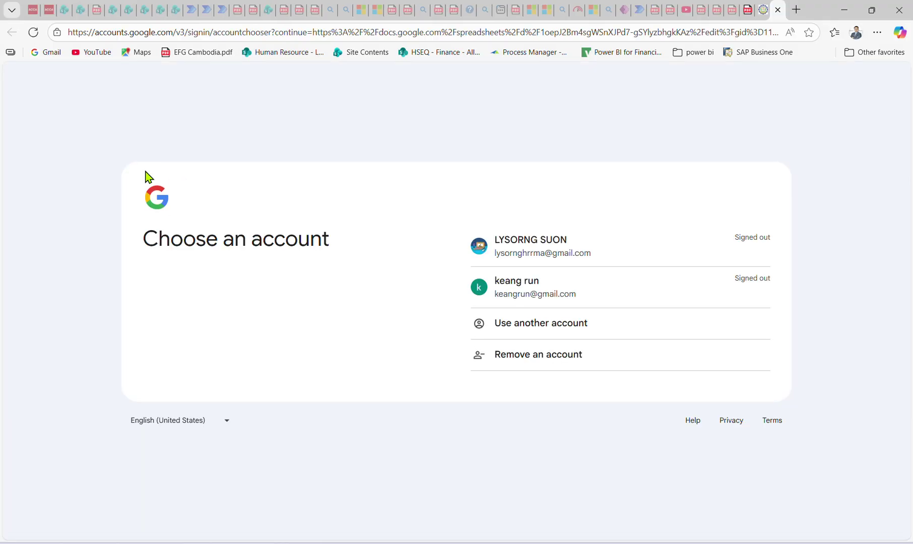
pyautogui.click(778, 9)
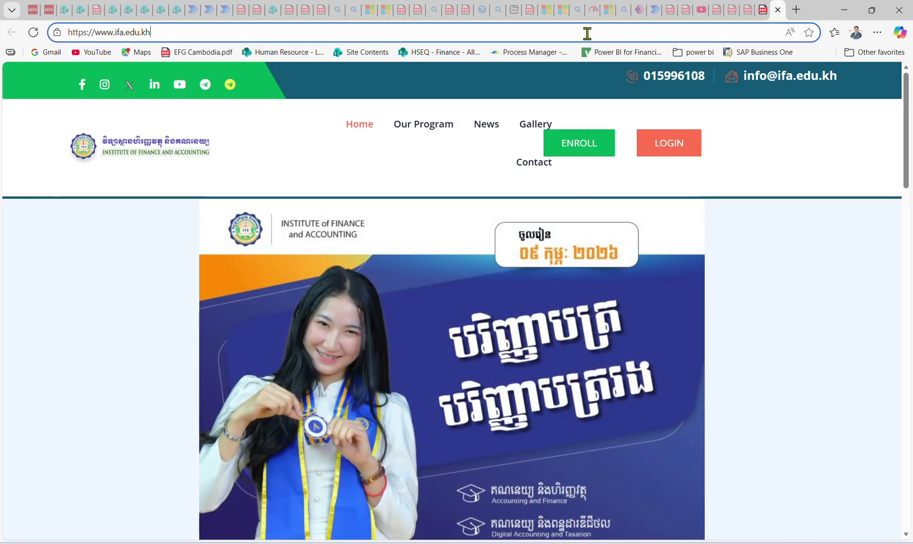
pyautogui.click(585, 33)
pyautogui.click(778, 10)
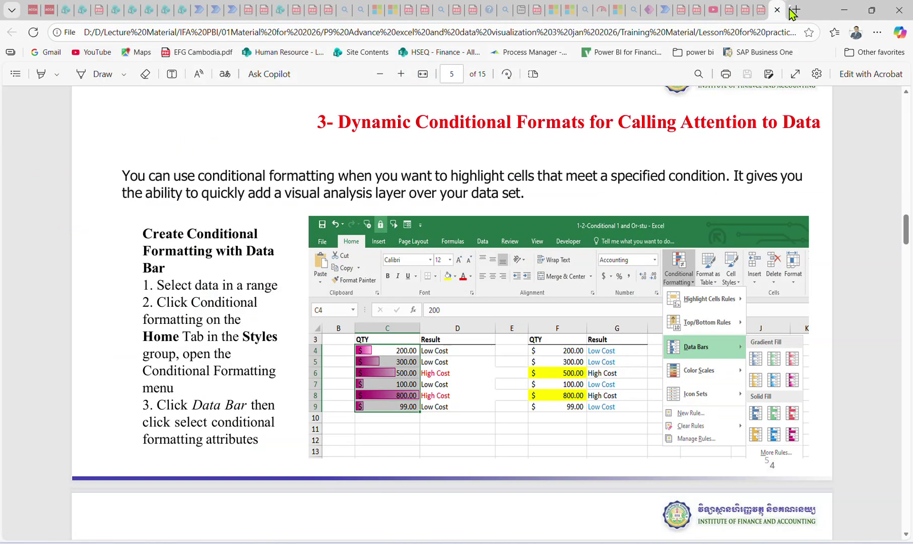
pyautogui.click(843, 10)
# Open YouTube in a new Chrome tab and select its address for copying.
pyautogui.moveTo(592, 543)
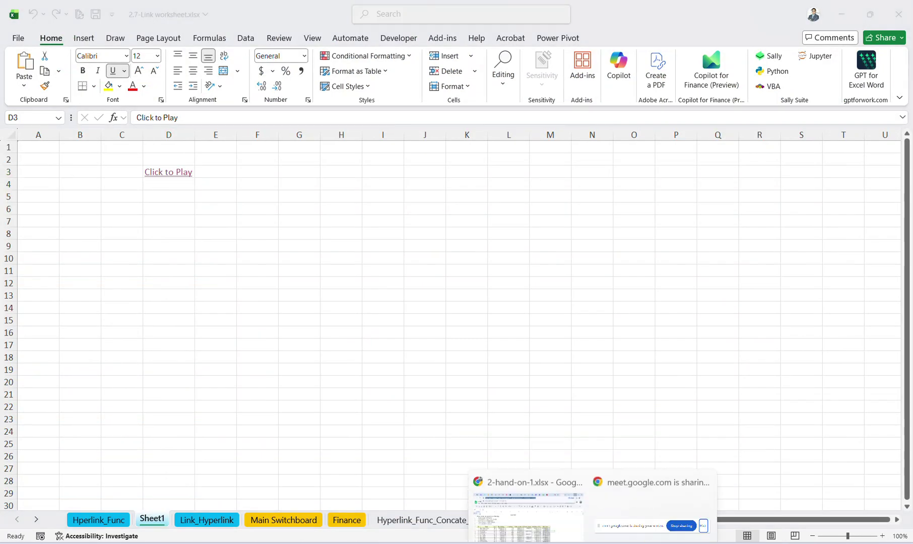
pyautogui.click(551, 500)
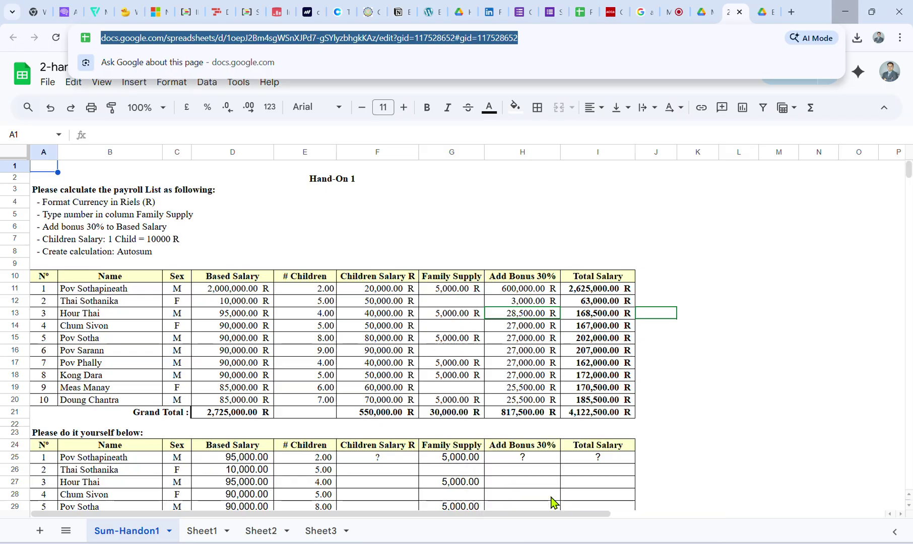
pyautogui.click(790, 12)
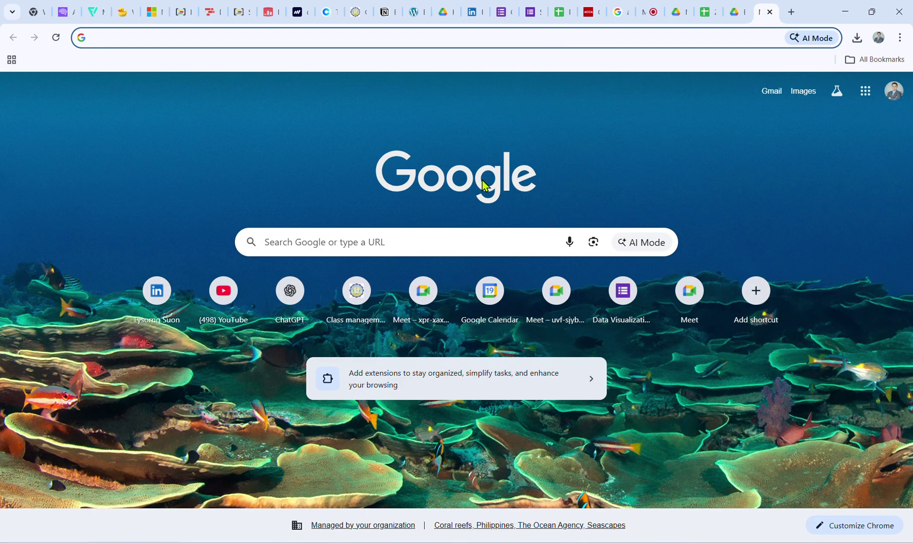
pyautogui.click(210, 300)
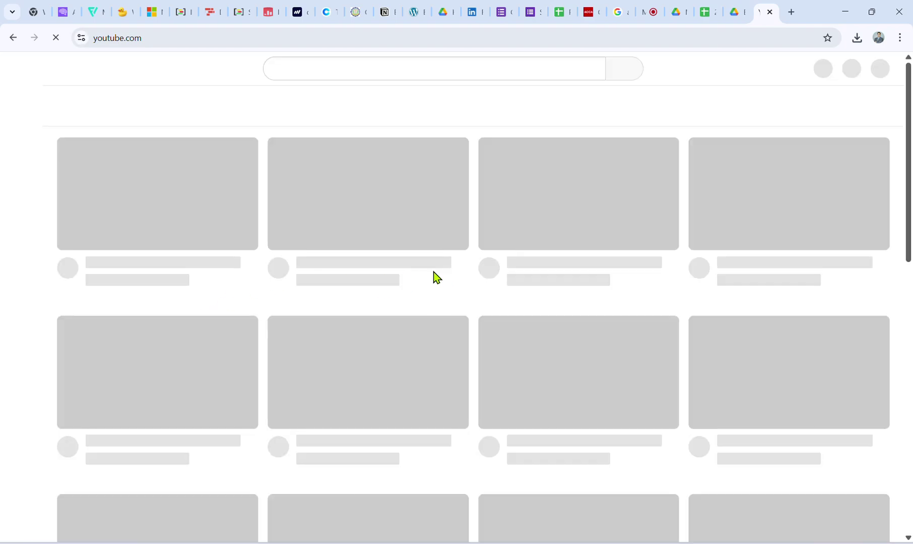
pyautogui.scroll(-3, 615, 260)
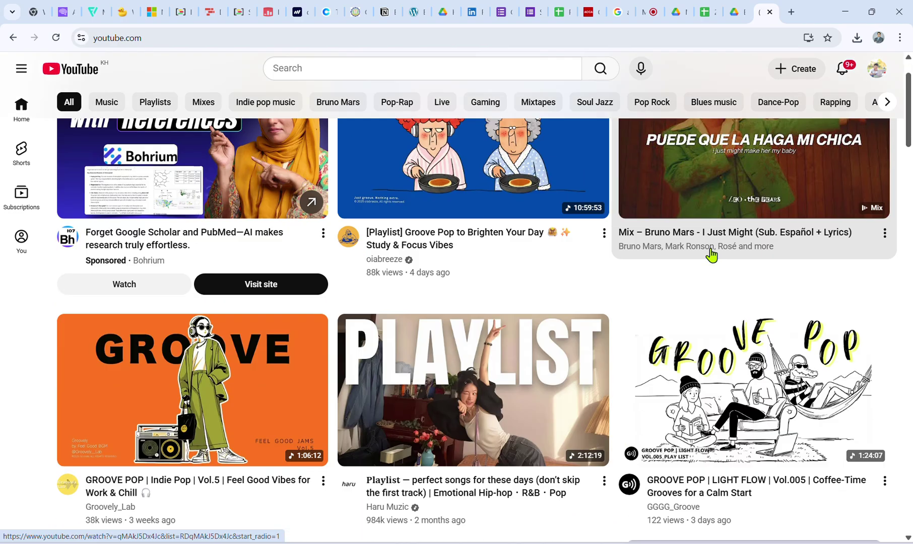
pyautogui.scroll(3, 708, 253)
pyautogui.click(210, 43)
pyautogui.hotkey('ctrl', 'c')
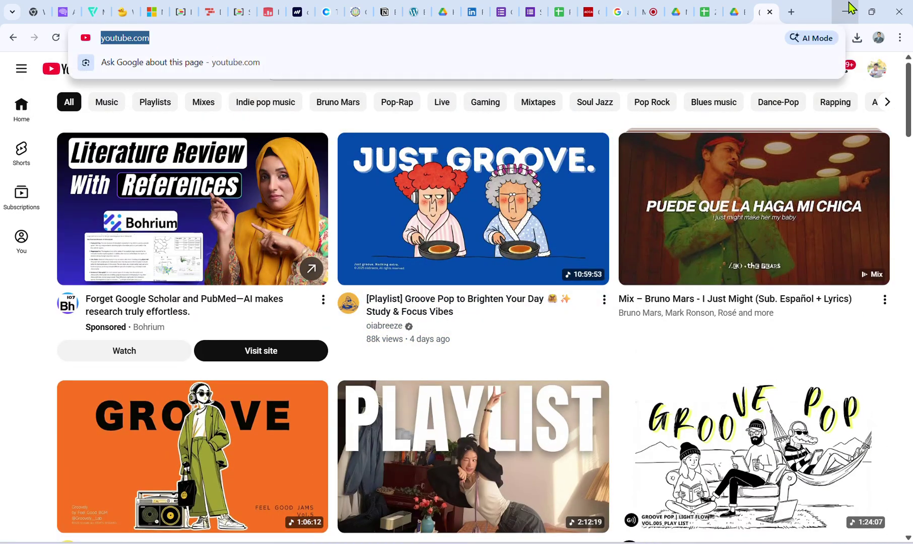
# Return to Excel and try the Click to Play link in D3.
pyautogui.click(845, 11)
pyautogui.click(304, 346)
pyautogui.click(186, 178)
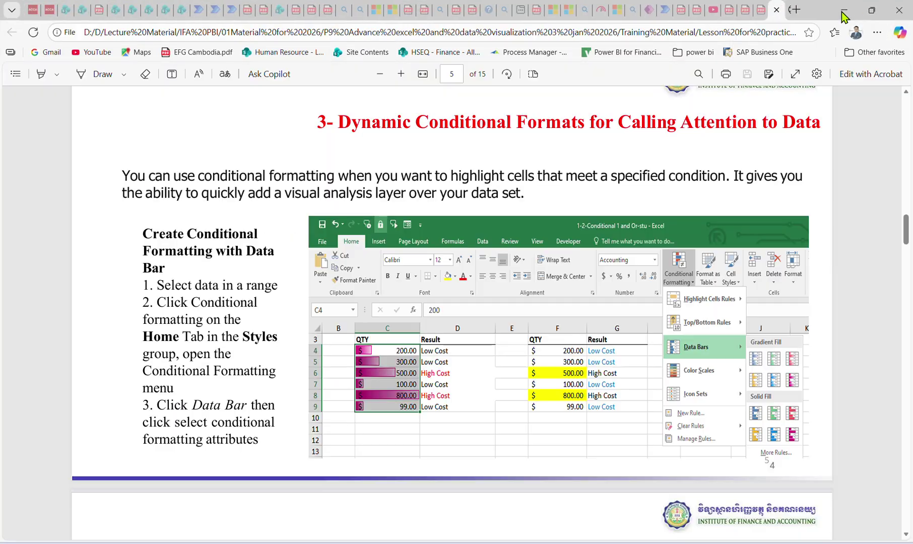
pyautogui.click(843, 11)
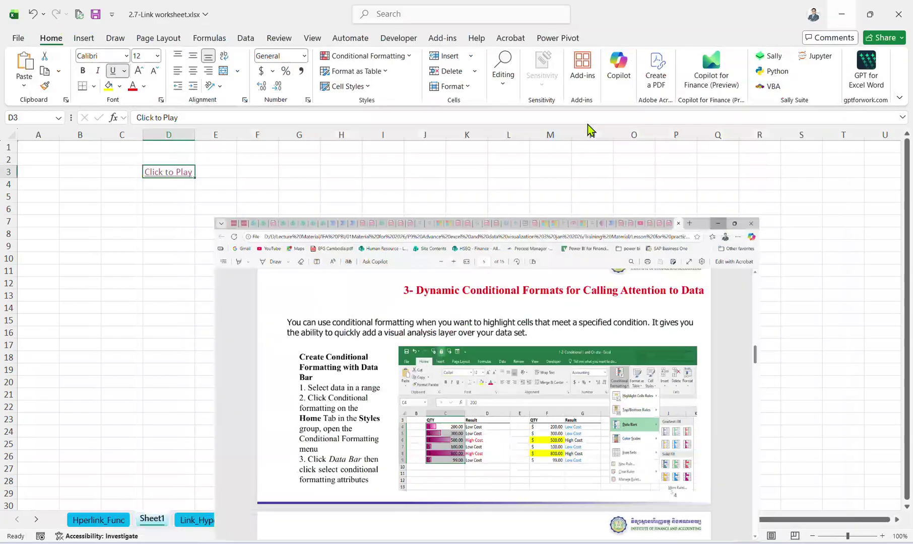
pyautogui.hotkey('ctrl', 'k')
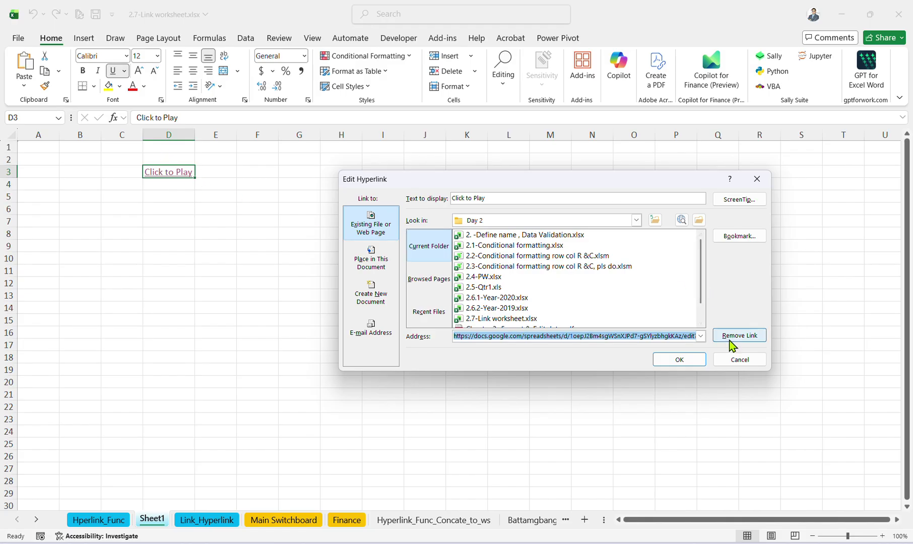
pyautogui.click(731, 337)
pyautogui.hotkey('ctrl', 'k')
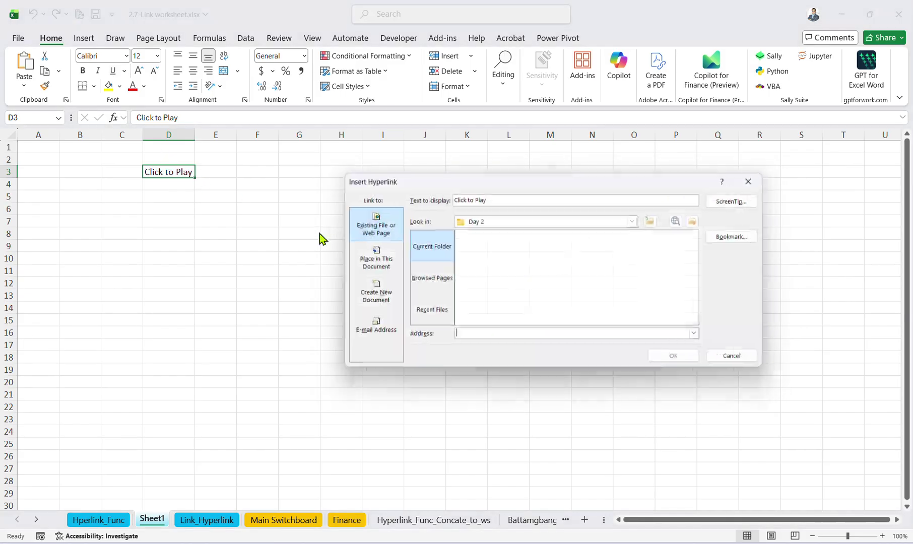
pyautogui.hotkey('ctrl', 'v')
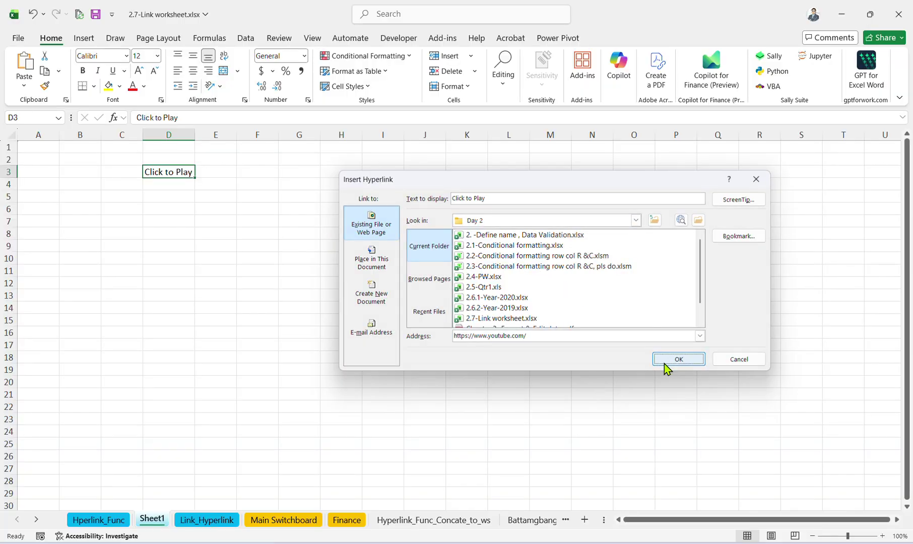
pyautogui.click(669, 362)
pyautogui.click(300, 283)
# Test that Click to Play opens YouTube, then return to Sheet1.
pyautogui.click(156, 174)
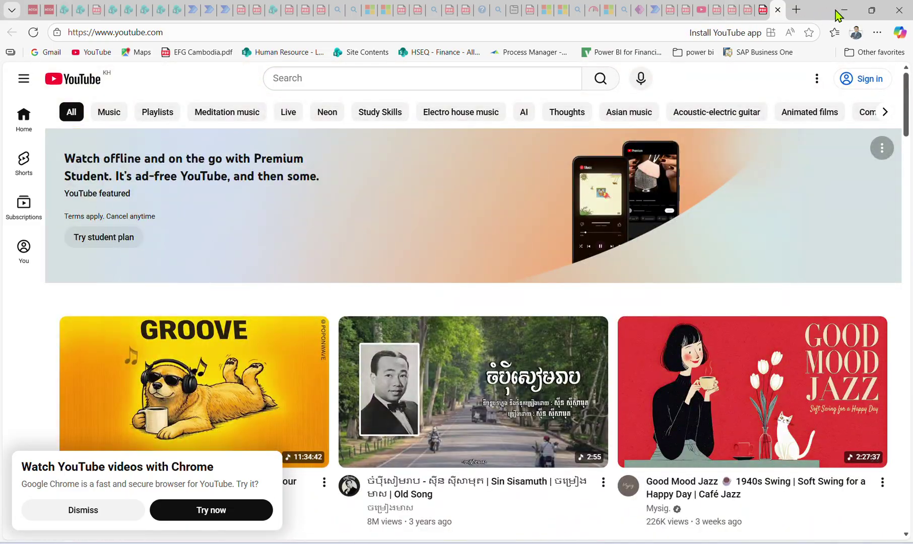
pyautogui.click(843, 10)
pyautogui.click(257, 393)
pyautogui.click(220, 518)
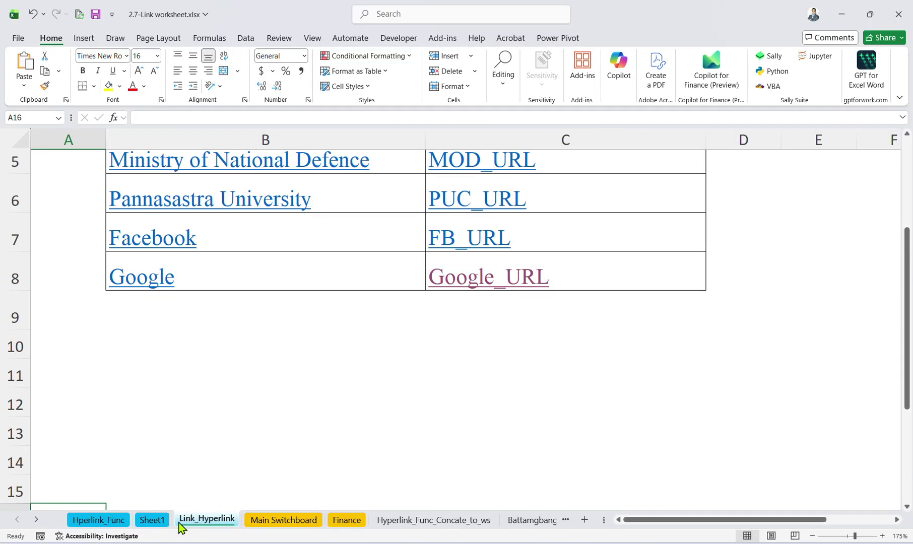
pyautogui.click(162, 521)
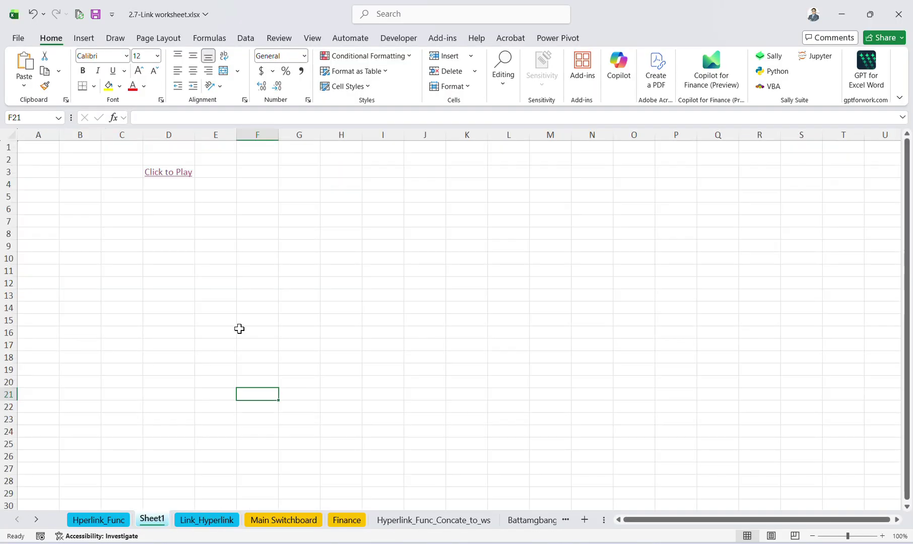
# Inspect the HYPERLINK formulas in B3, C3 and C4 on Link_Hyperlink and test the Cambodia Accounting Club link.
pyautogui.click(199, 522)
pyautogui.click(173, 222)
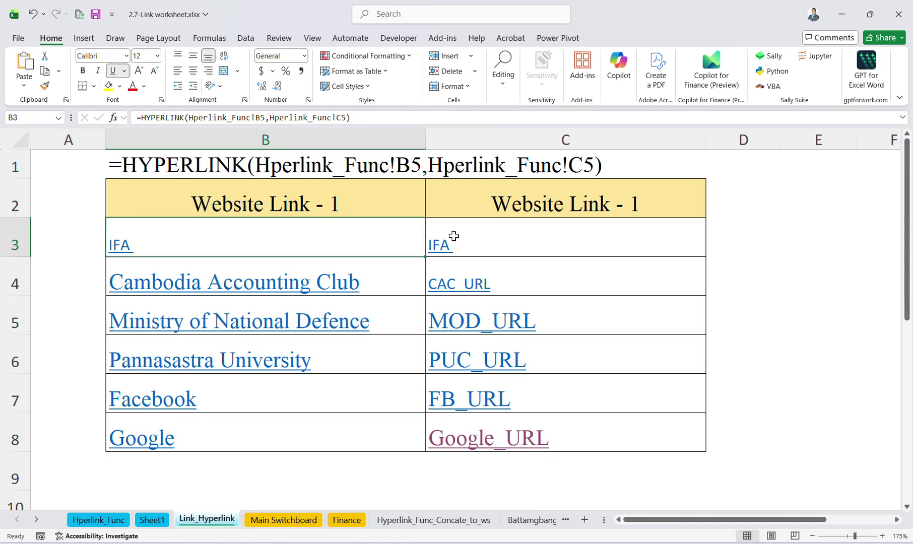
pyautogui.click(332, 139)
pyautogui.click(511, 242)
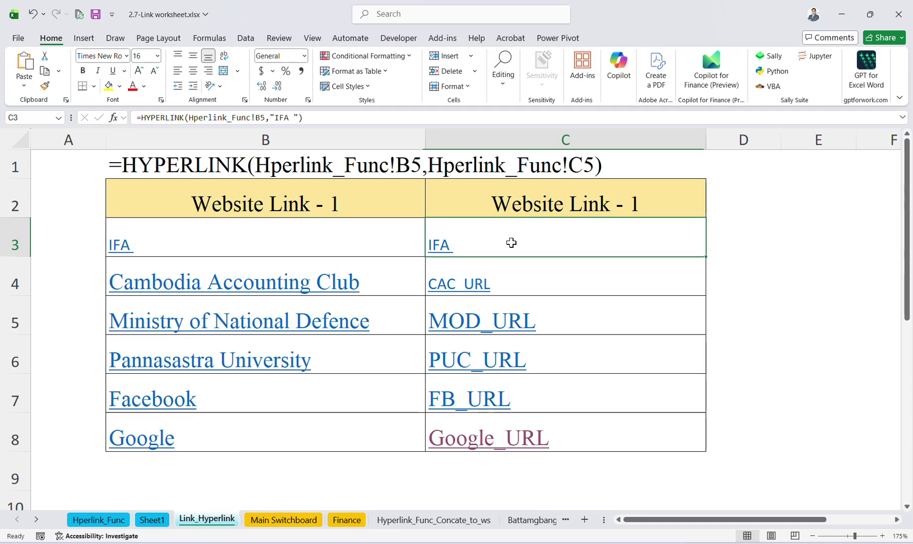
pyautogui.click(323, 240)
pyautogui.click(532, 241)
pyautogui.click(292, 238)
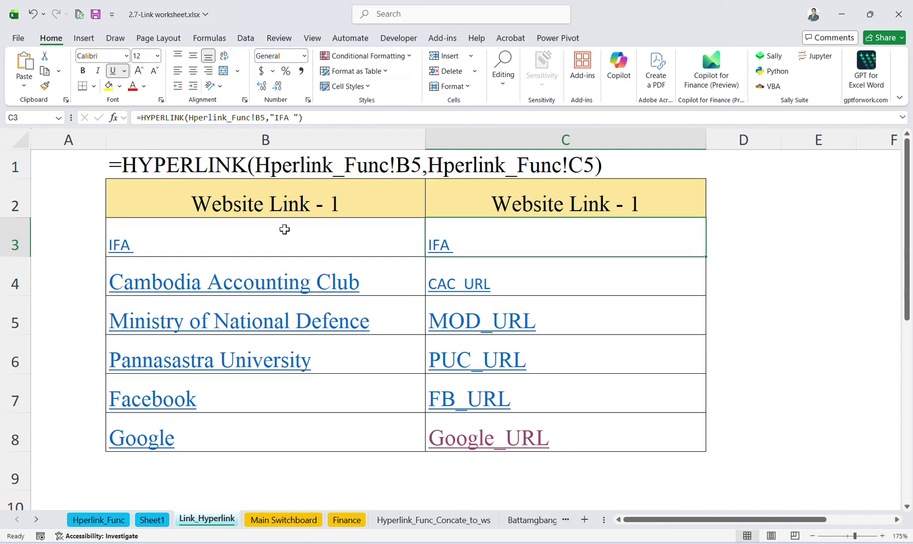
pyautogui.click(415, 299)
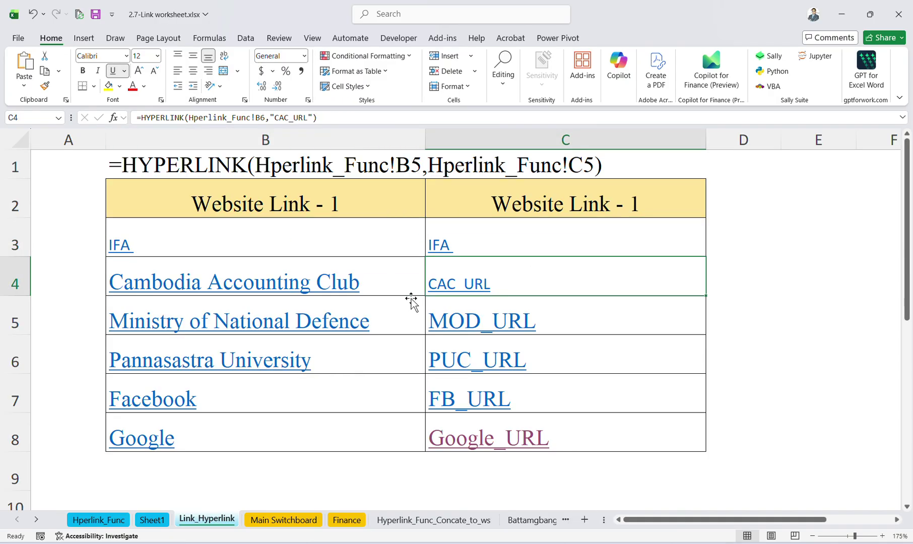
pyautogui.click(242, 280)
pyautogui.click(777, 10)
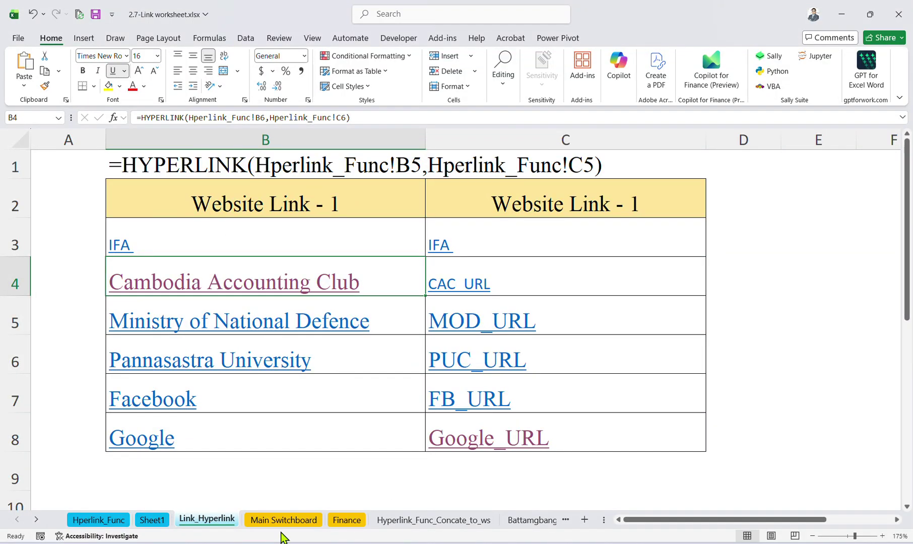
# Follow the Finance and Accounting links on Main Switchboard and come back each time.
pyautogui.click(280, 520)
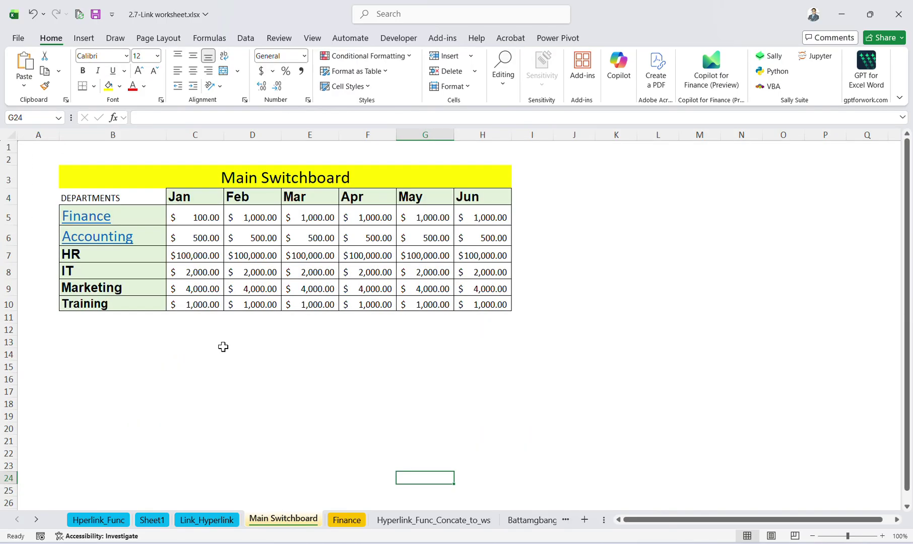
pyautogui.click(129, 218)
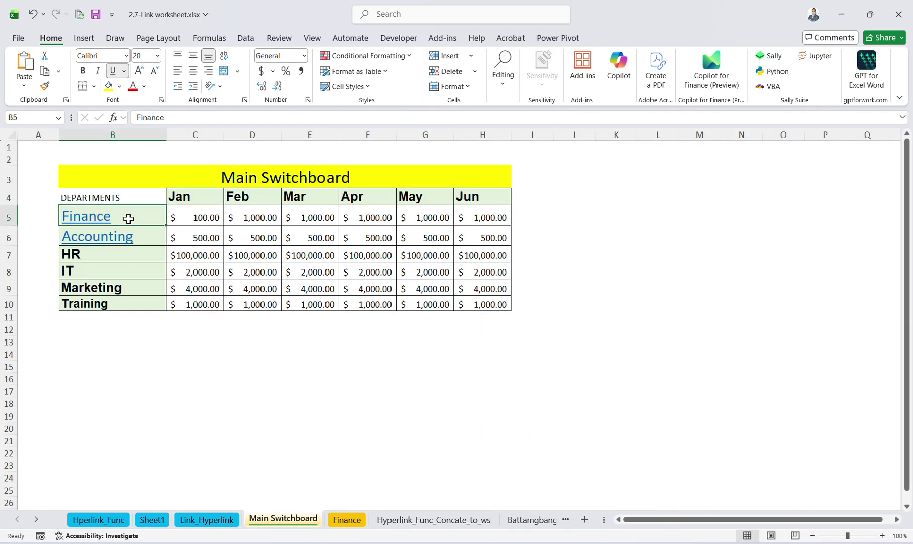
pyautogui.click(196, 392)
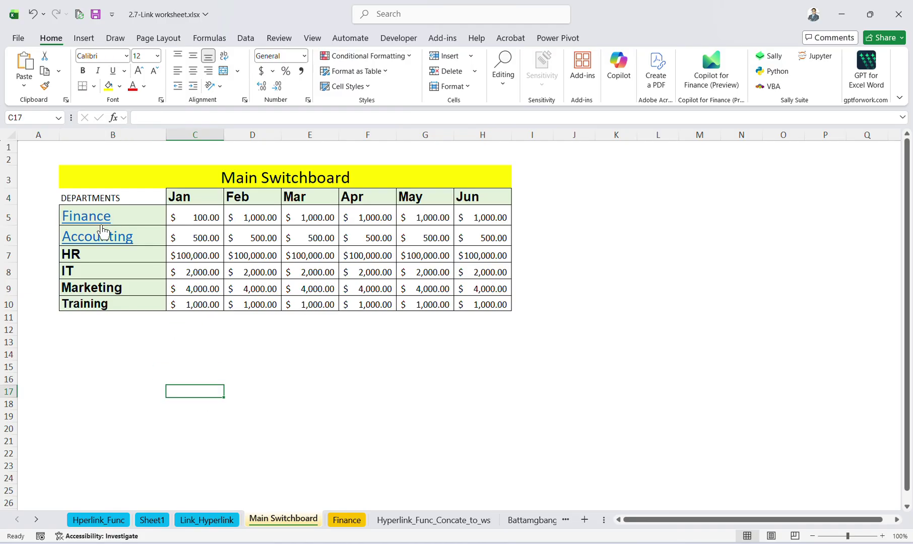
pyautogui.moveTo(194, 222); pyautogui.dragTo(482, 217)
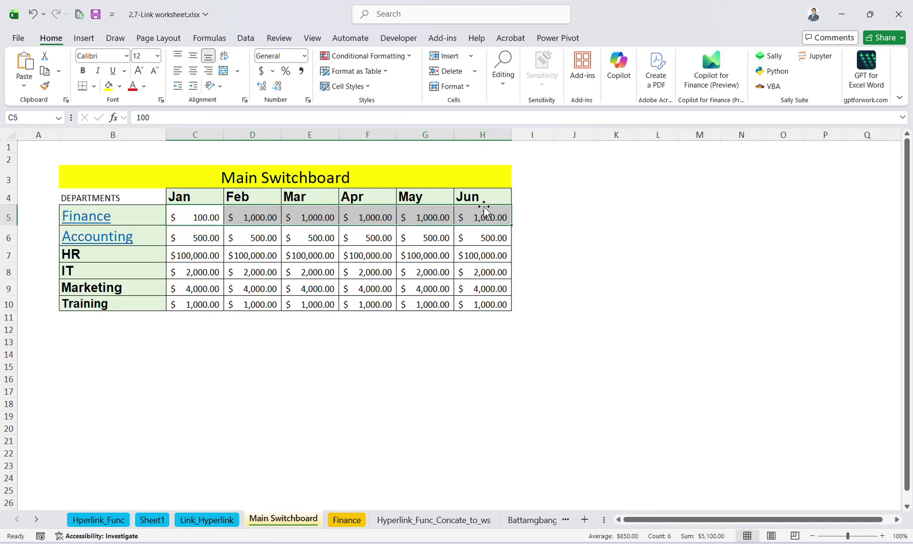
pyautogui.click(86, 216)
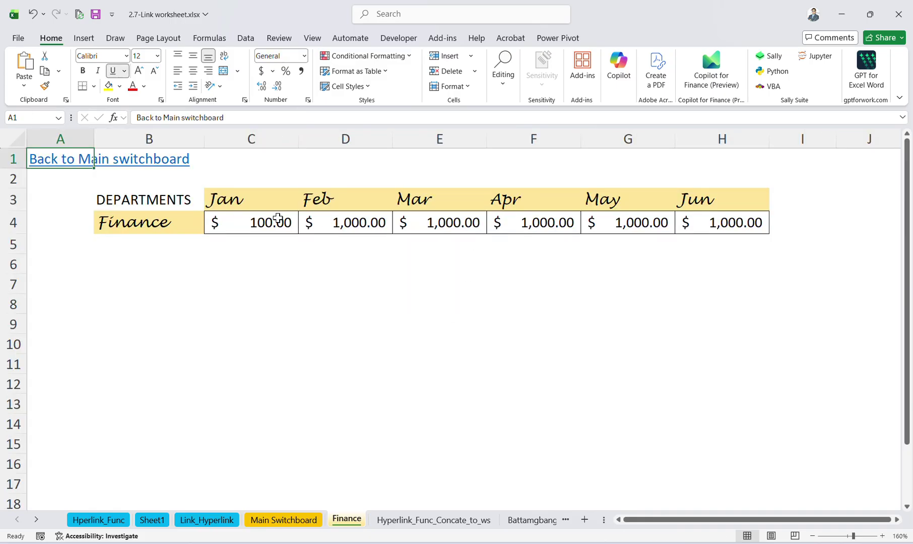
pyautogui.click(84, 166)
pyautogui.click(112, 242)
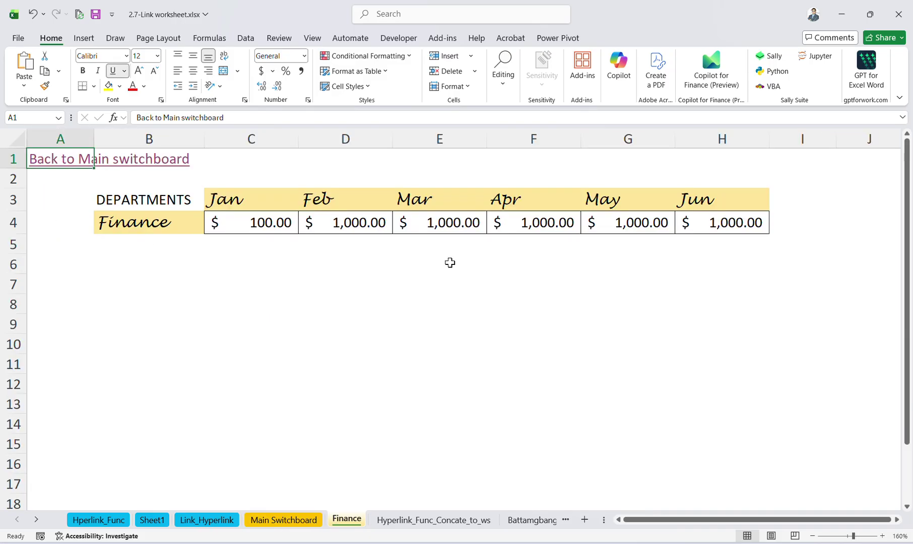
pyautogui.click(80, 160)
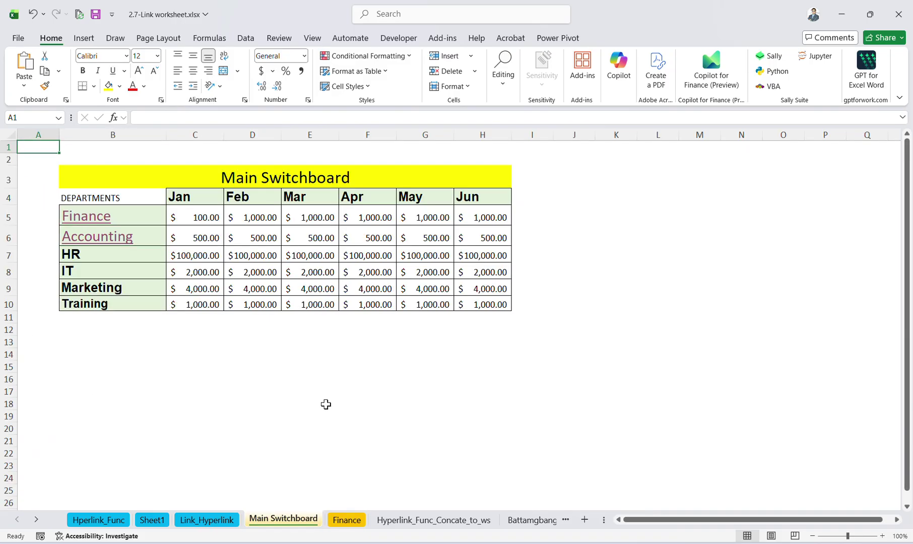
pyautogui.click(204, 383)
pyautogui.moveTo(117, 272); pyautogui.dragTo(105, 258)
pyautogui.click(97, 217)
pyautogui.click(73, 149)
pyautogui.click(130, 212)
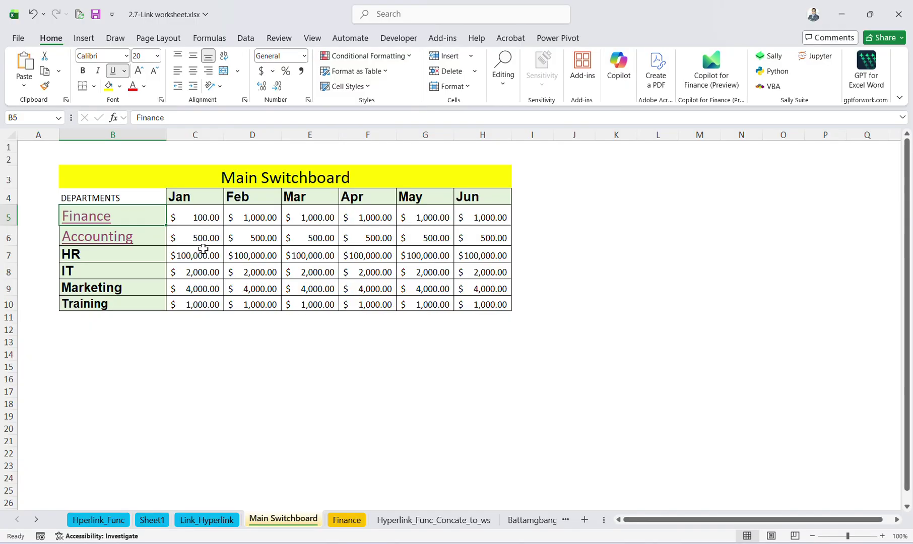
# Close the casting panel, view B5's Finance hyperlink settings without changes, and open the Finance sheet.
pyautogui.press('F10')
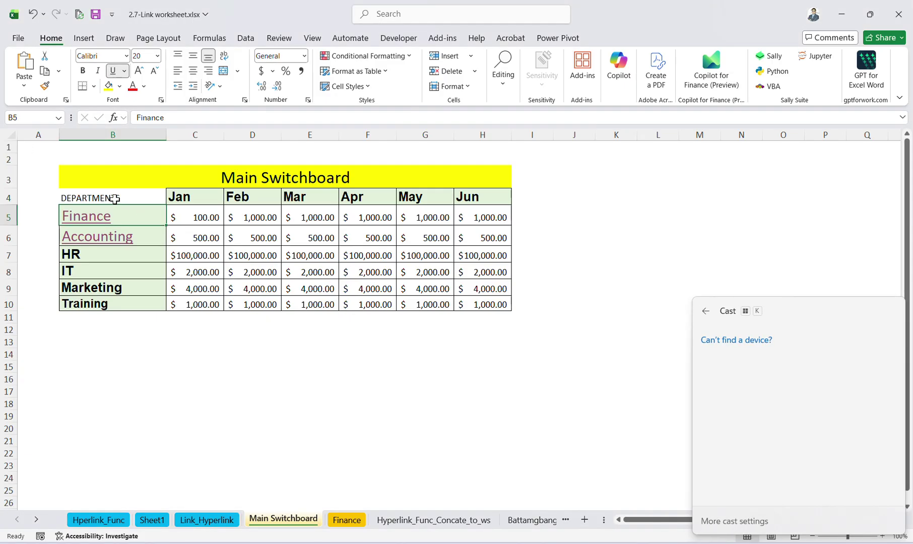
pyautogui.click(143, 211)
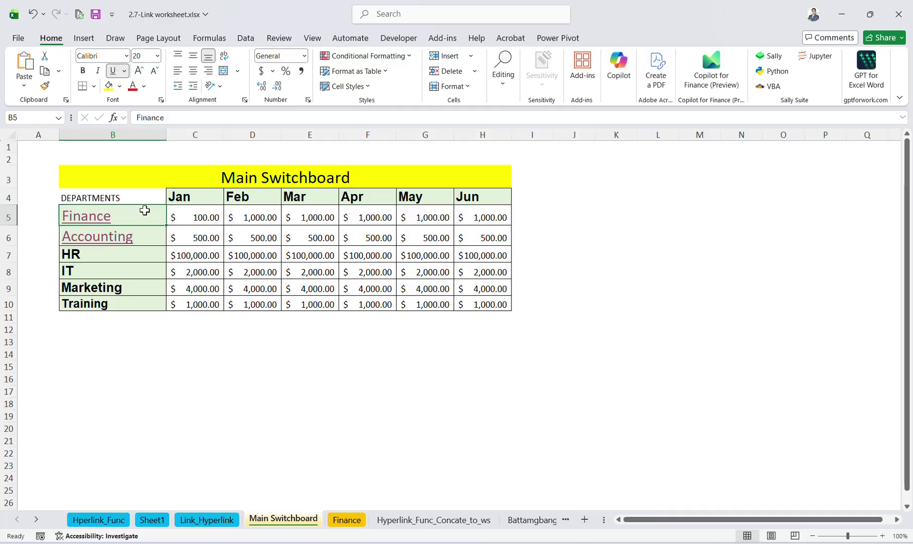
pyautogui.hotkey('ctrl', 'k')
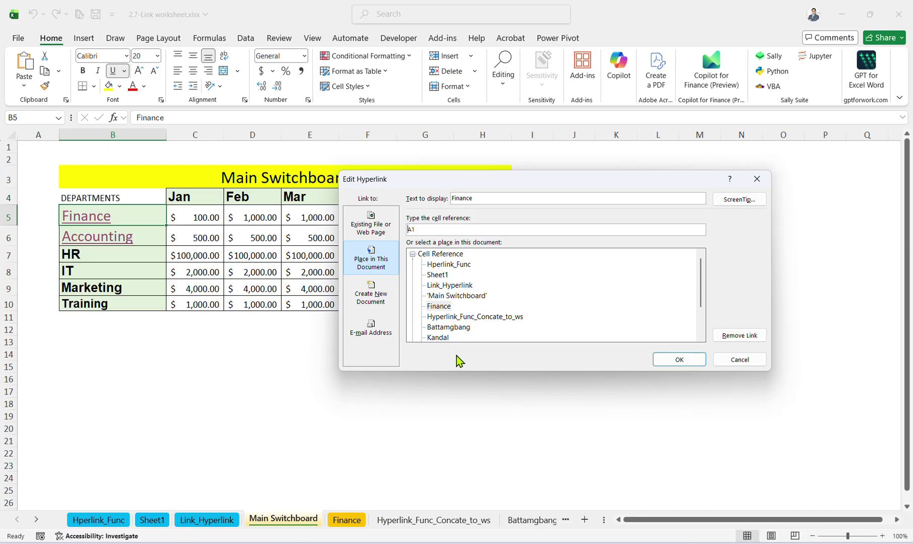
pyautogui.click(731, 362)
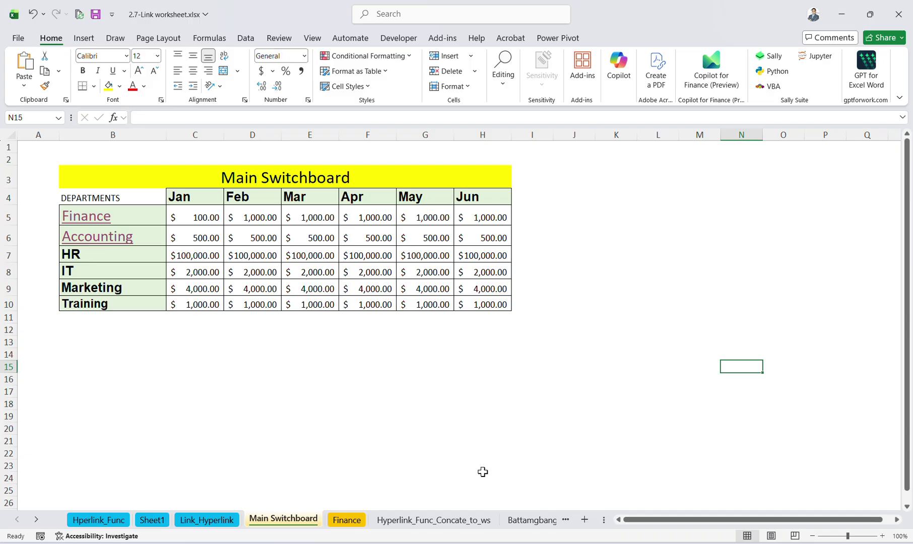
pyautogui.click(350, 522)
# Switch to the Hyperlink_Func_Concate_to_ws sheet and review the Go to Battamgbang formula in C3 without changing it.
pyautogui.click(286, 520)
pyautogui.click(348, 520)
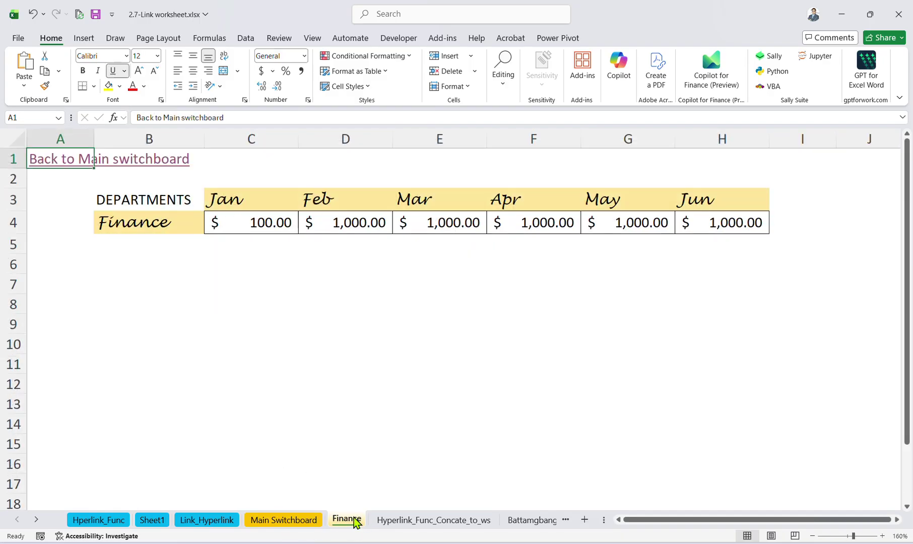
pyautogui.click(401, 521)
pyautogui.scroll(-2, 350, 427)
pyautogui.scroll(2, 347, 436)
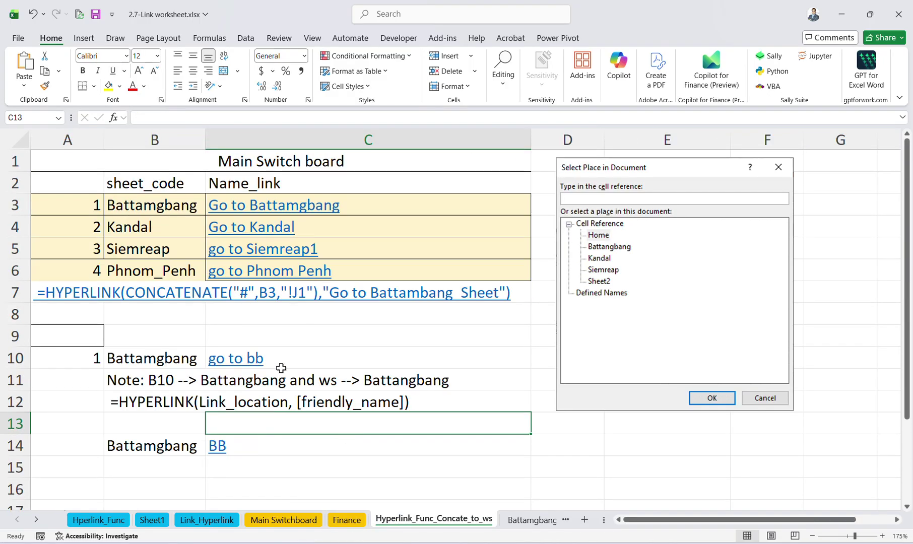
pyautogui.click(278, 359)
pyautogui.click(386, 198)
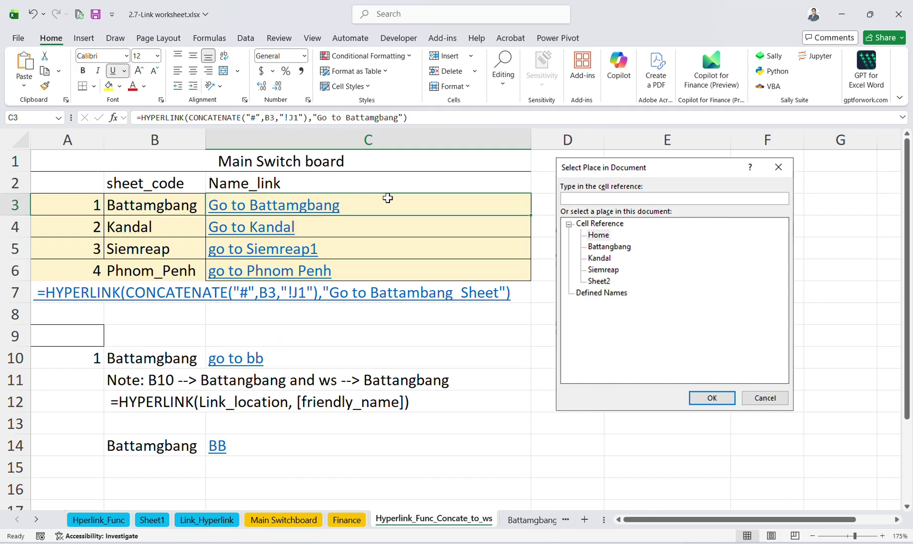
pyautogui.click(455, 123)
pyautogui.click(322, 341)
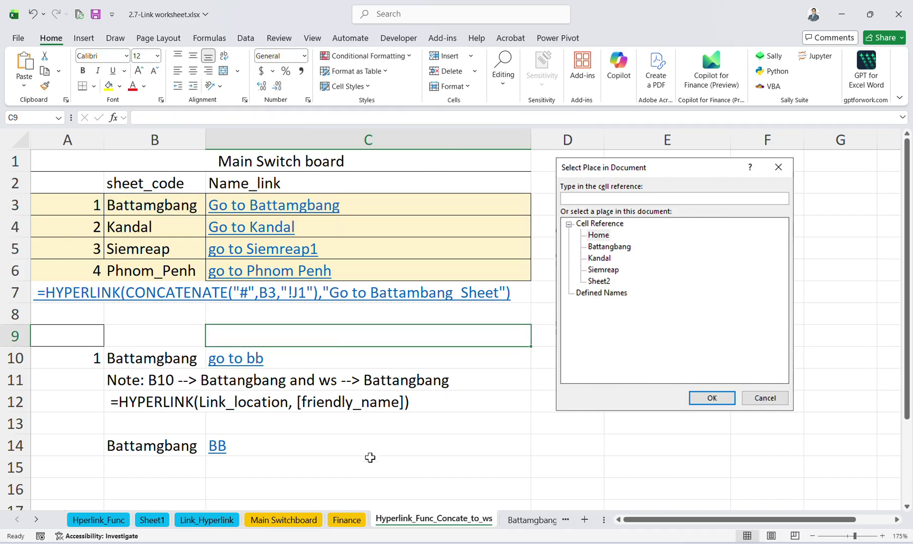
# Examine the C14 BB link formula, dismiss the formula error, cancel the edit, and begin renaming Sheet1.
pyautogui.click(152, 438)
pyautogui.click(296, 443)
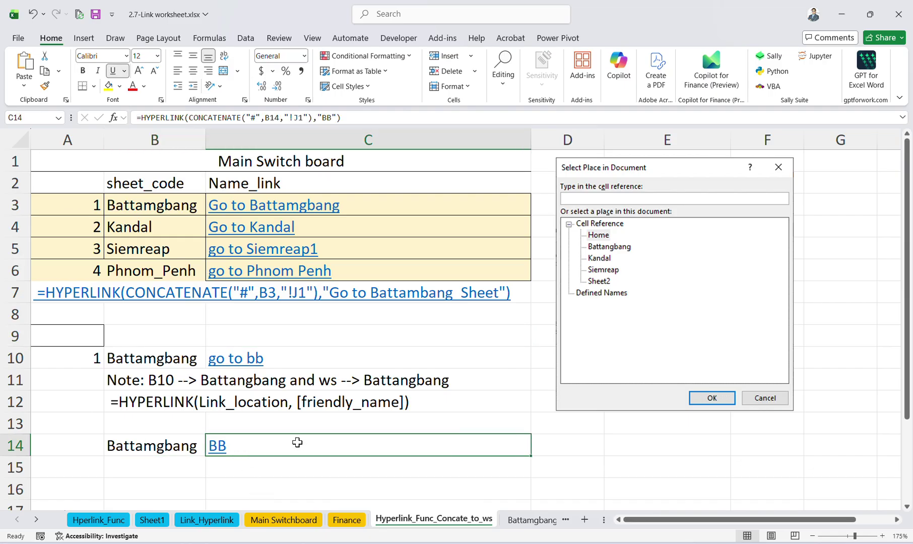
pyautogui.moveTo(342, 117); pyautogui.dragTo(85, 128)
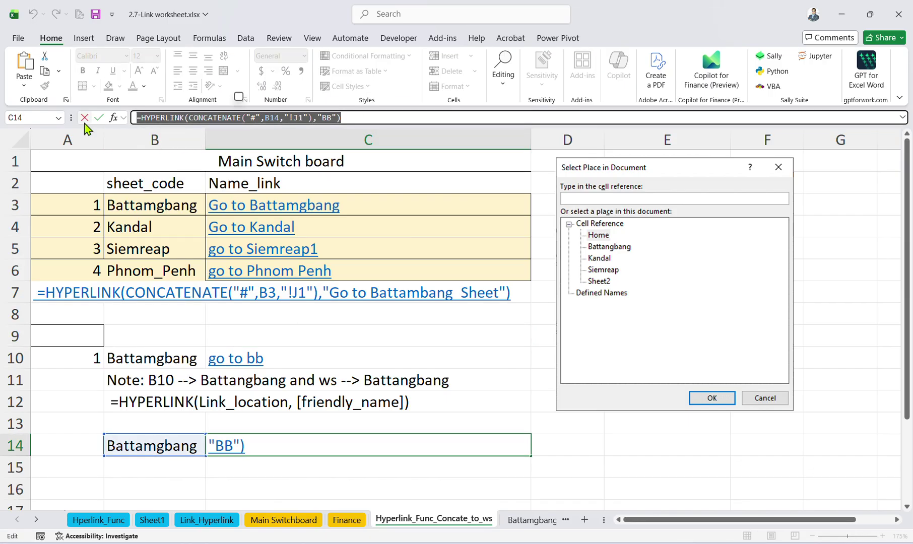
pyautogui.write('=')
pyautogui.click(224, 461)
pyautogui.write('`')
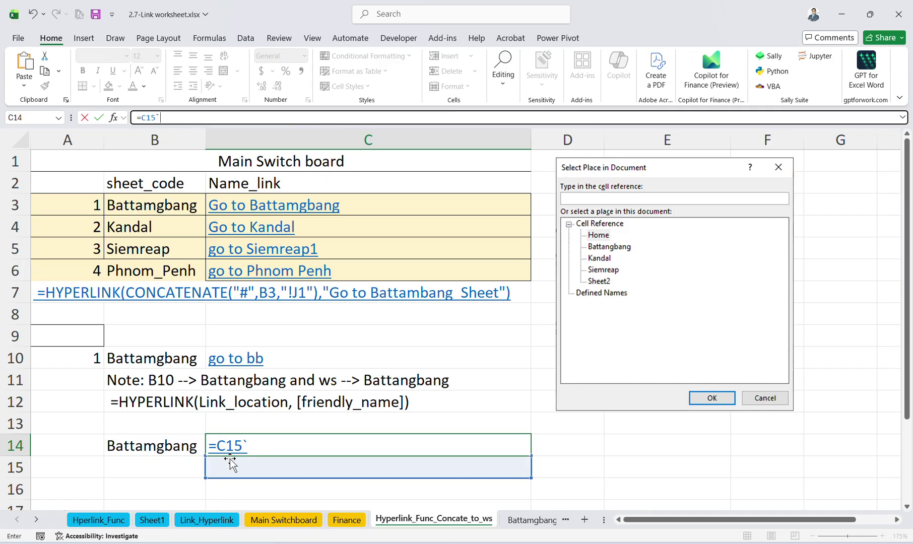
pyautogui.press('Return')
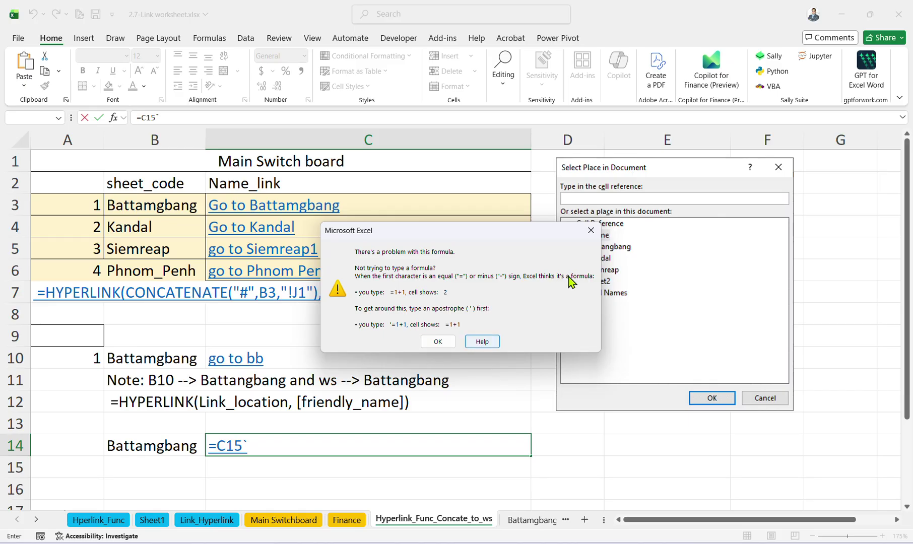
pyautogui.click(588, 233)
pyautogui.press('Escape')
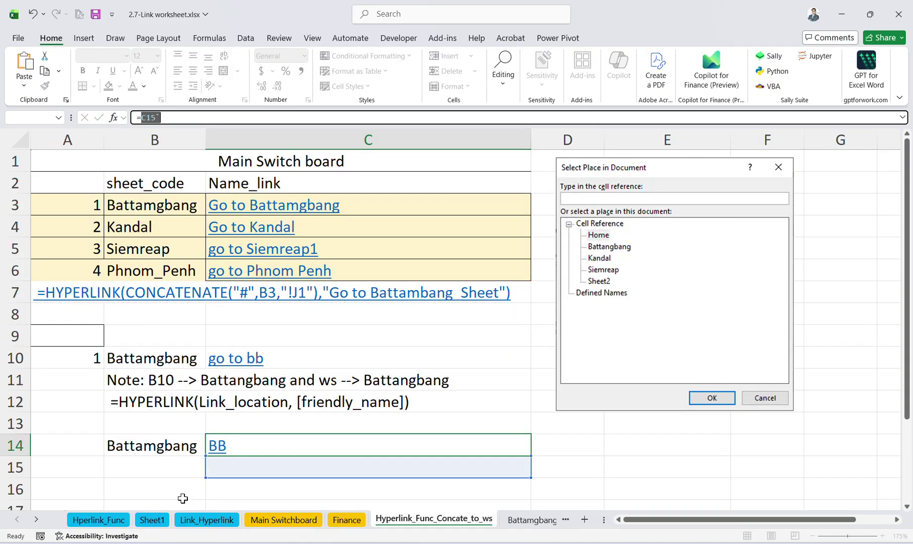
pyautogui.doubleClick(151, 520)
# Rename Sheet1 to 'Lysorng', closing the help page that pops up.
pyautogui.write('Ly')
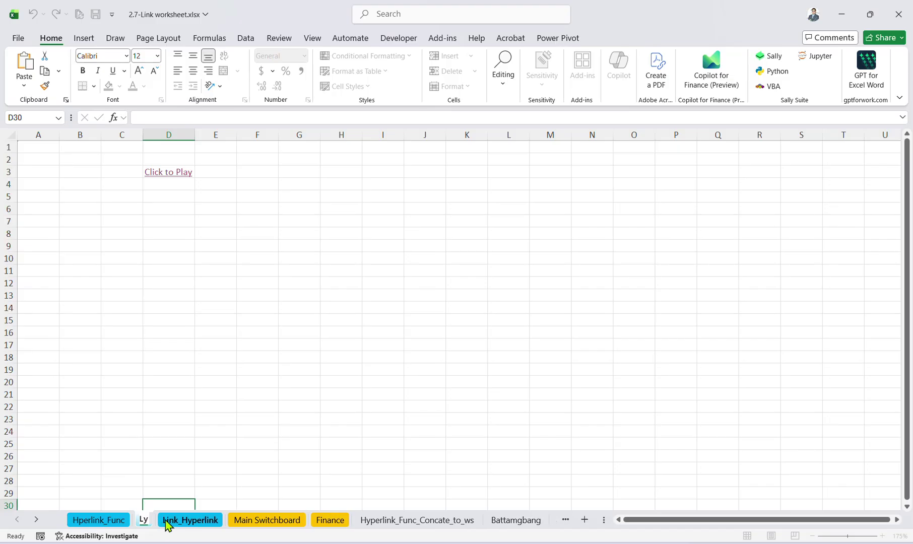
pyautogui.write('sorng')
pyautogui.doubleClick(166, 520)
pyautogui.hotkey('ctrl', 'c')
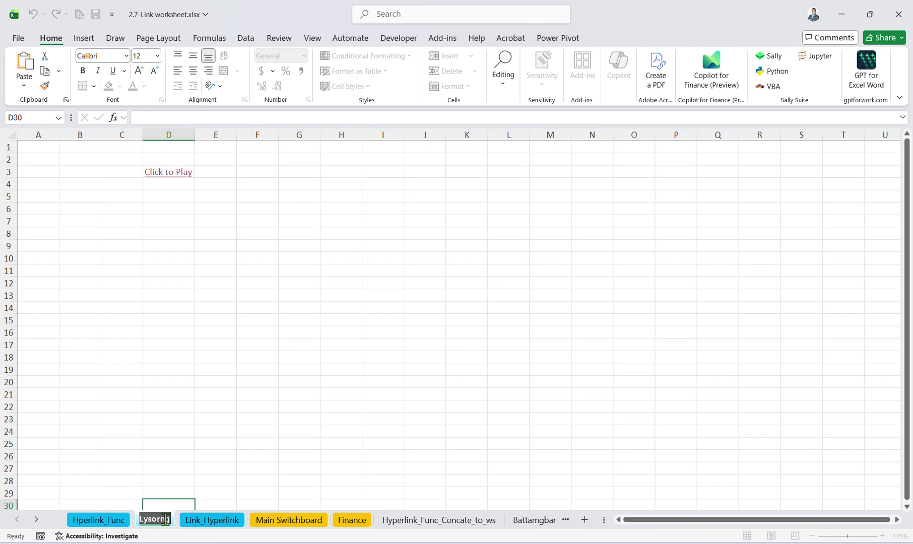
pyautogui.press('Return')
pyautogui.press('F1')
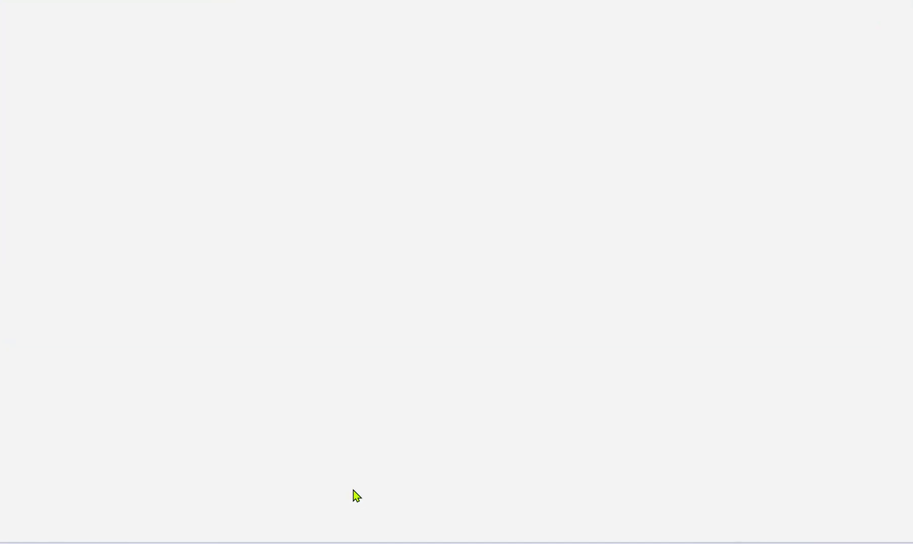
pyautogui.click(845, 10)
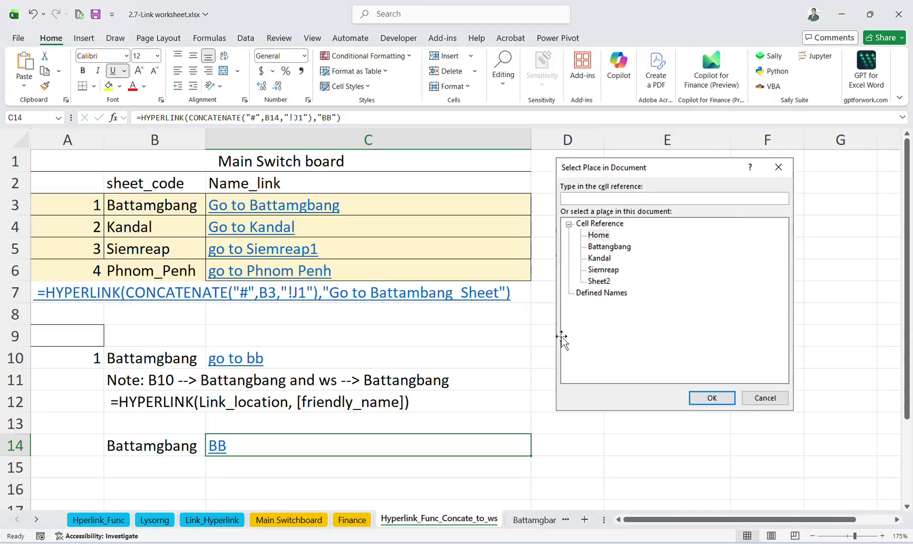
# Paste the sheet name 'Lysorng' into cell B15.
pyautogui.click(378, 486)
pyautogui.click(146, 466)
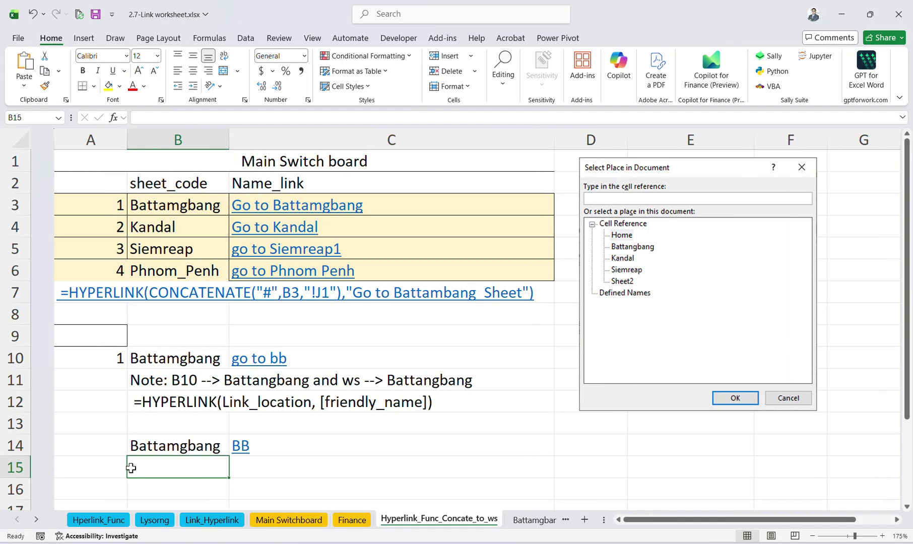
pyautogui.hotkey('ctrl', 'v')
pyautogui.click(228, 464)
pyautogui.press('Left')
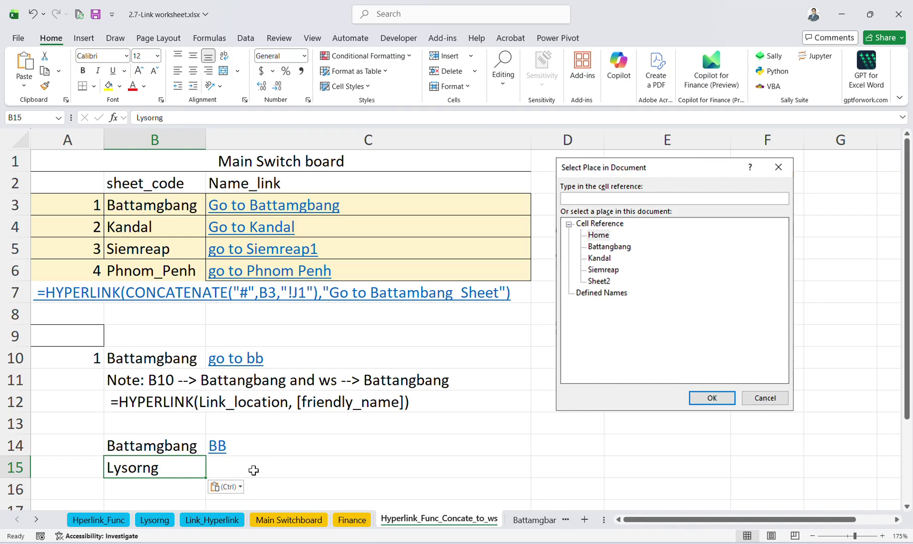
# Start a formula in C15 with the HYPERLINK function.
pyautogui.click(246, 459)
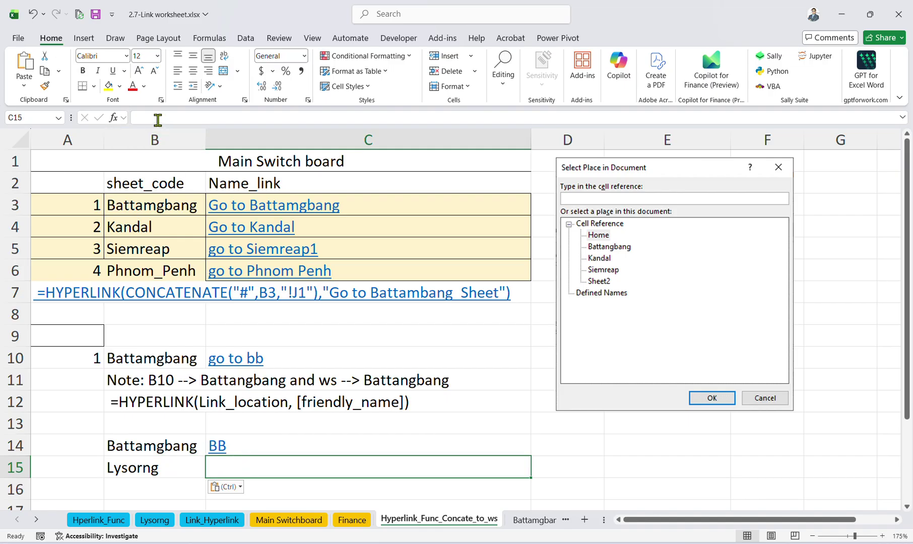
pyautogui.click(156, 117)
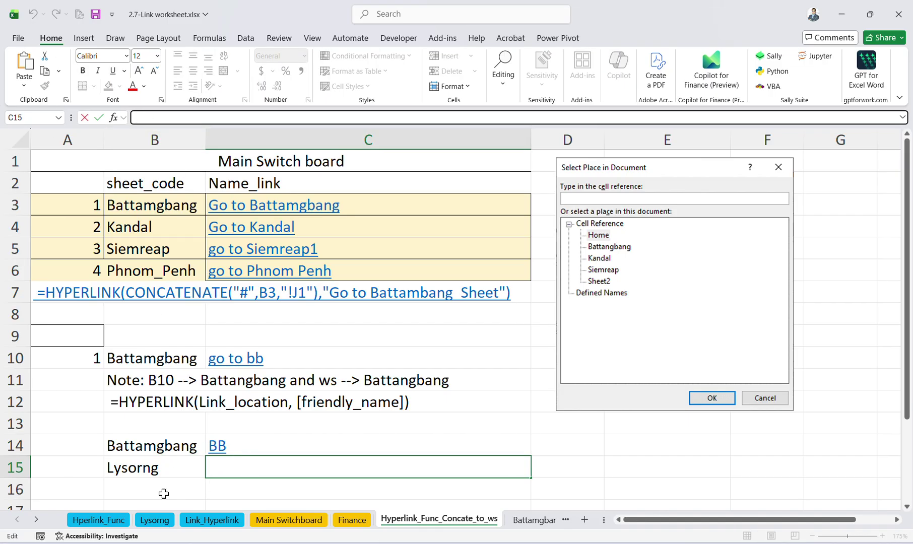
pyautogui.click(152, 471)
pyautogui.click(212, 469)
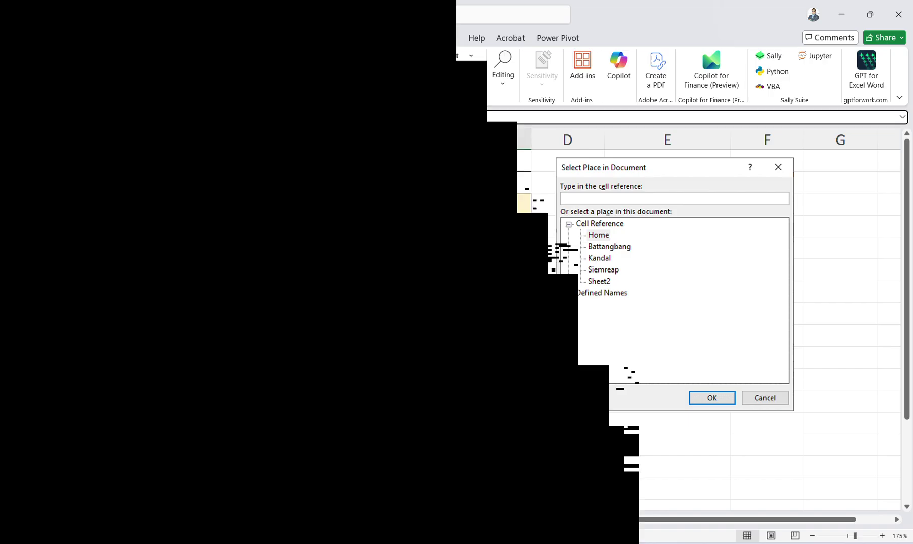
pyautogui.click(162, 120)
pyautogui.write('=')
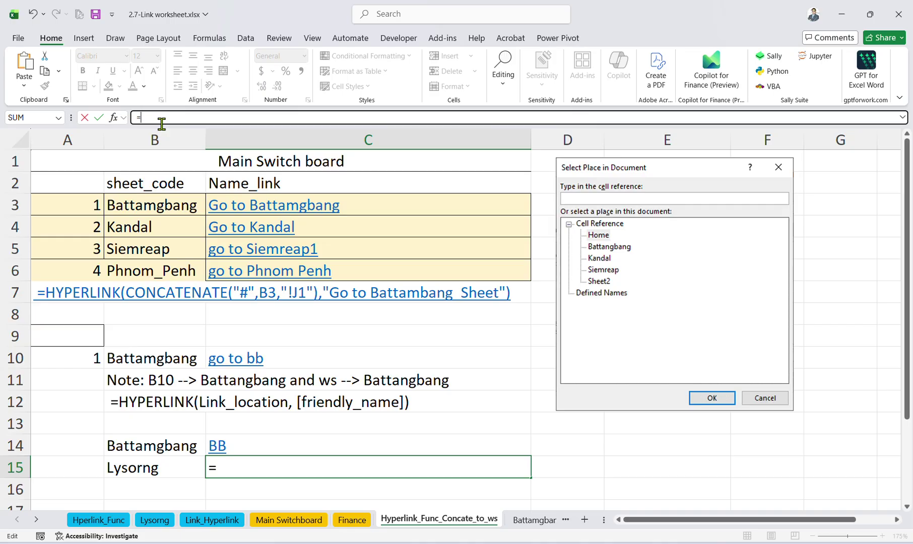
pyautogui.write('hyp')
pyautogui.press('Tab')
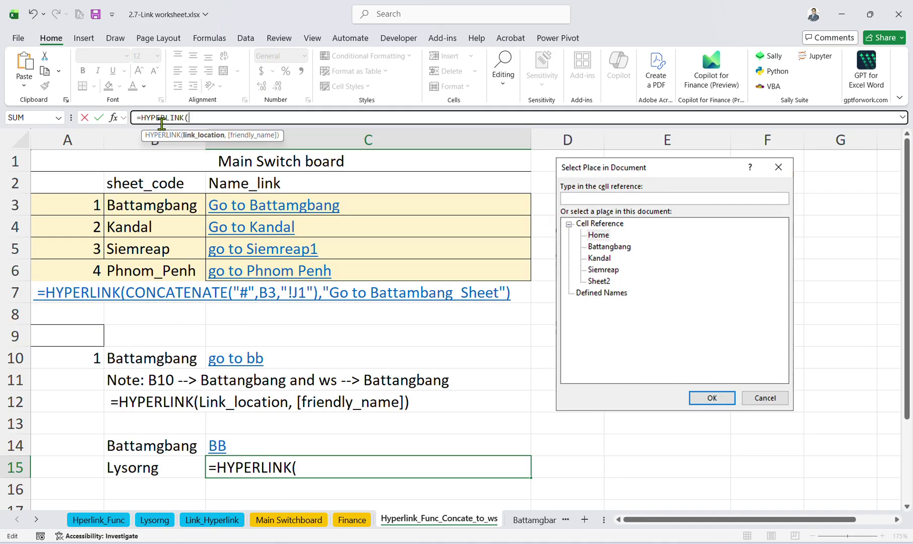
# Nest CONCATENATE("#",B15, inside the HYPERLINK formula in C15.
pyautogui.write('conca')
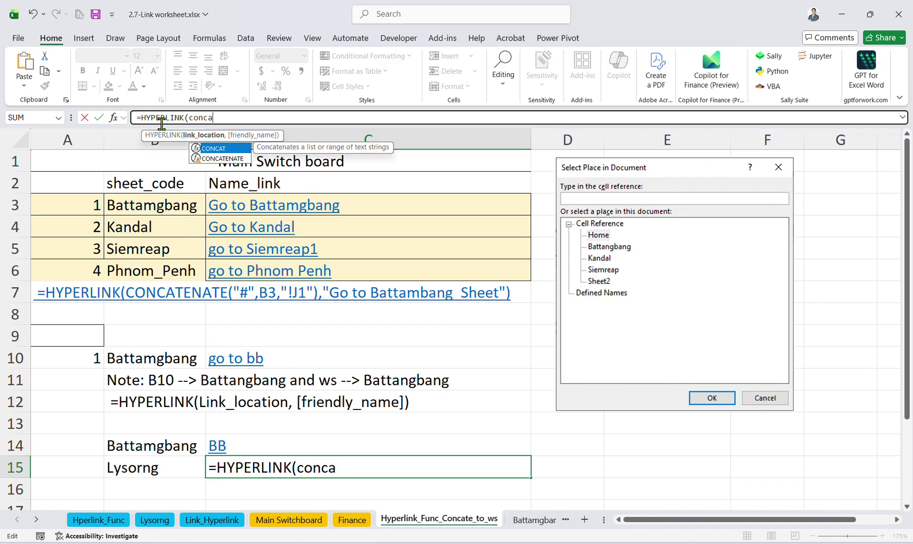
pyautogui.press('Tab')
pyautogui.press('BackSpace')
pyautogui.press('BackSpace')
pyautogui.press('BackSpace')
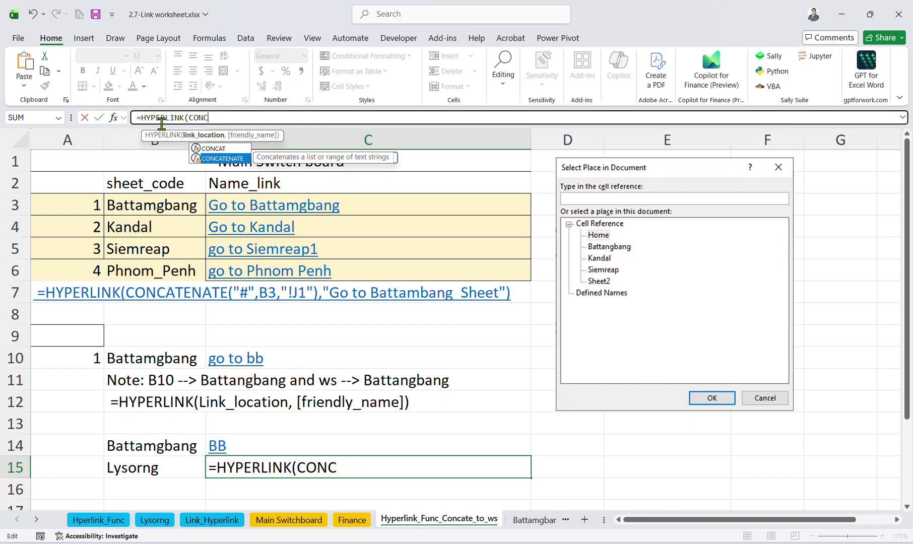
pyautogui.press('Down')
pyautogui.press('Tab')
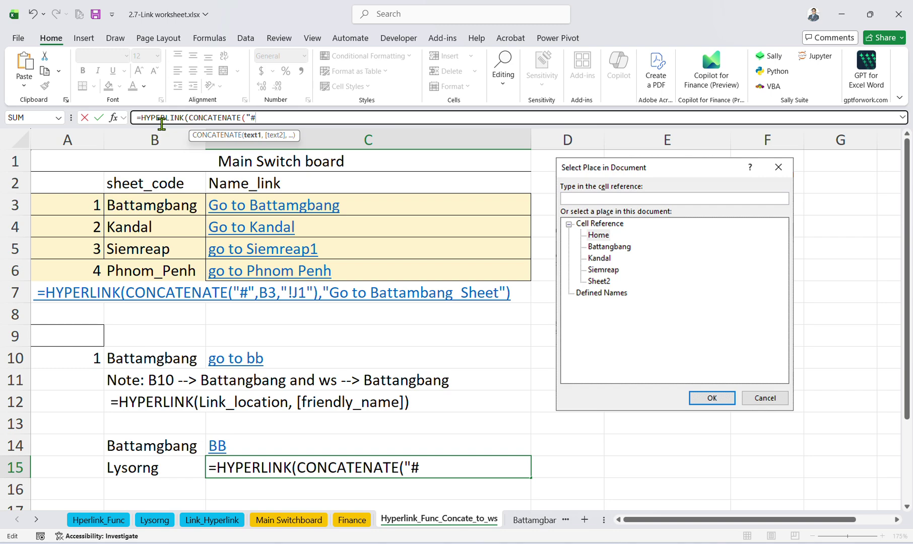
pyautogui.write('"#",')
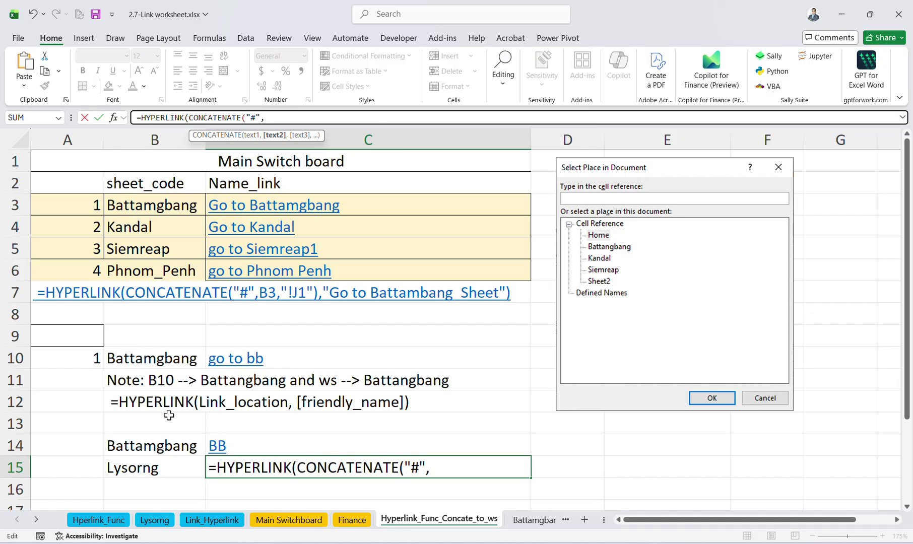
pyautogui.click(156, 464)
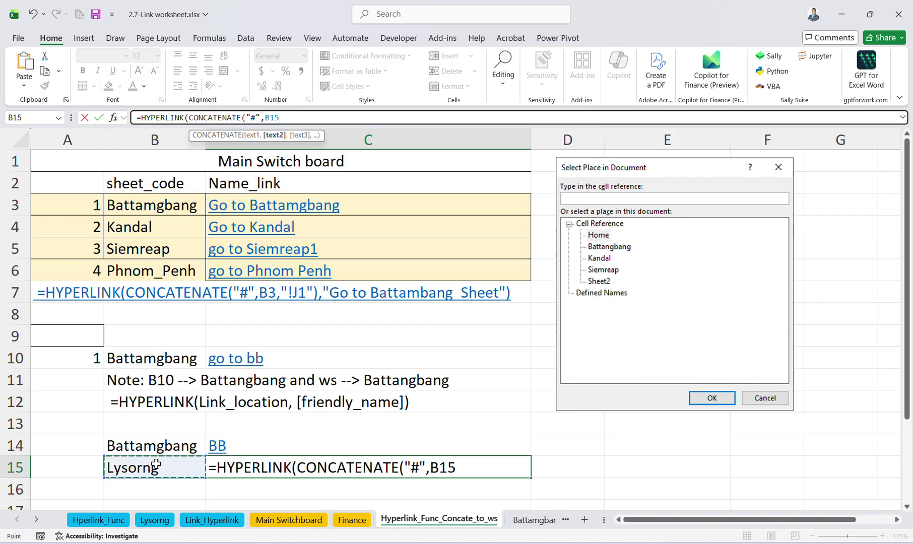
pyautogui.write(',')
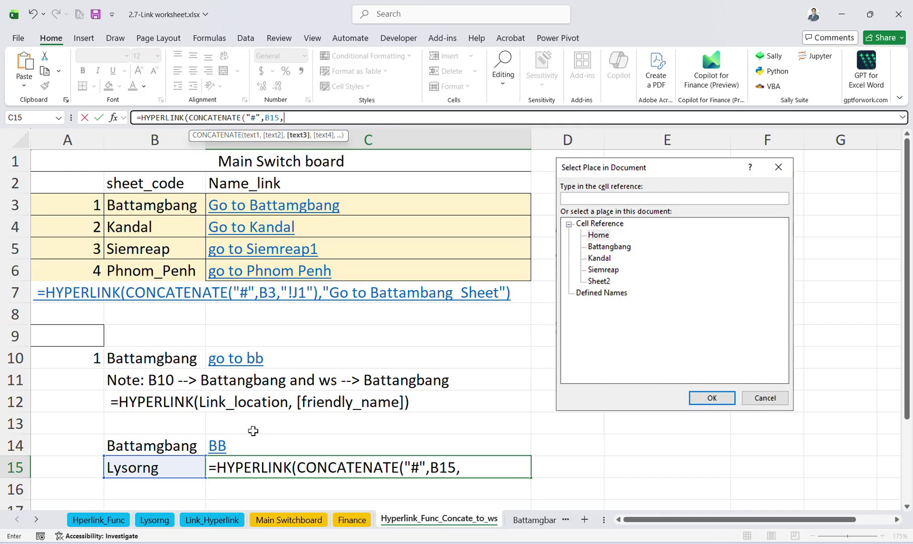
# Finish C15's formula as =HYPERLINK(CONCATENATE("#",B15),"Lysorng") and commit it.
pyautogui.scroll(3, 253, 431)
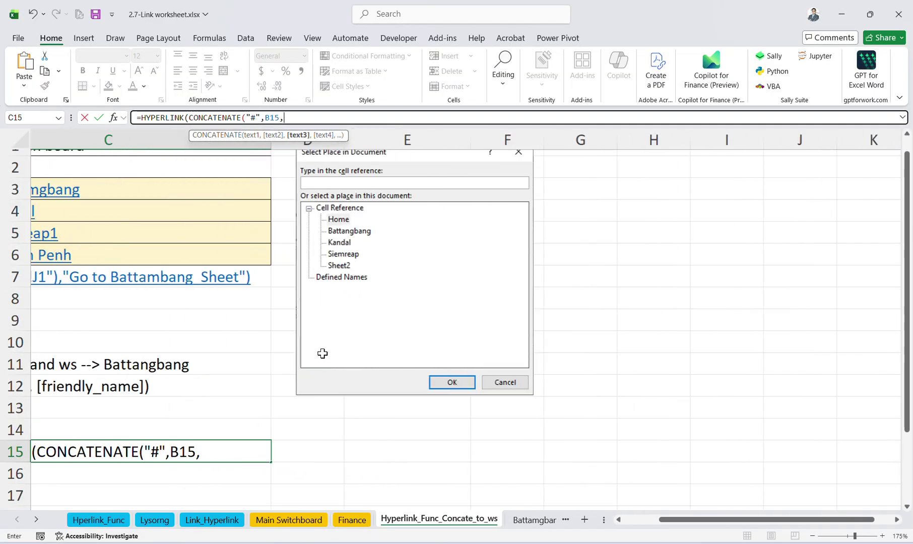
pyautogui.write(')')
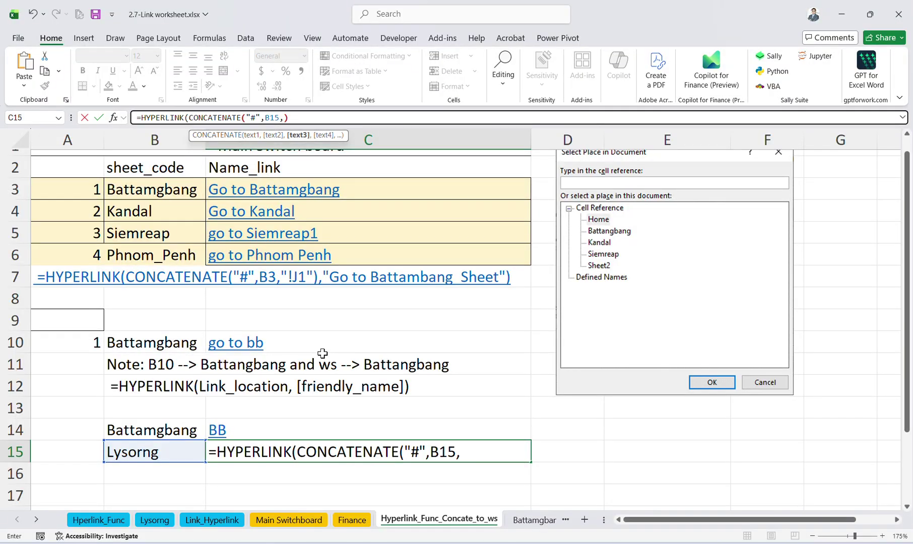
pyautogui.press('BackSpace')
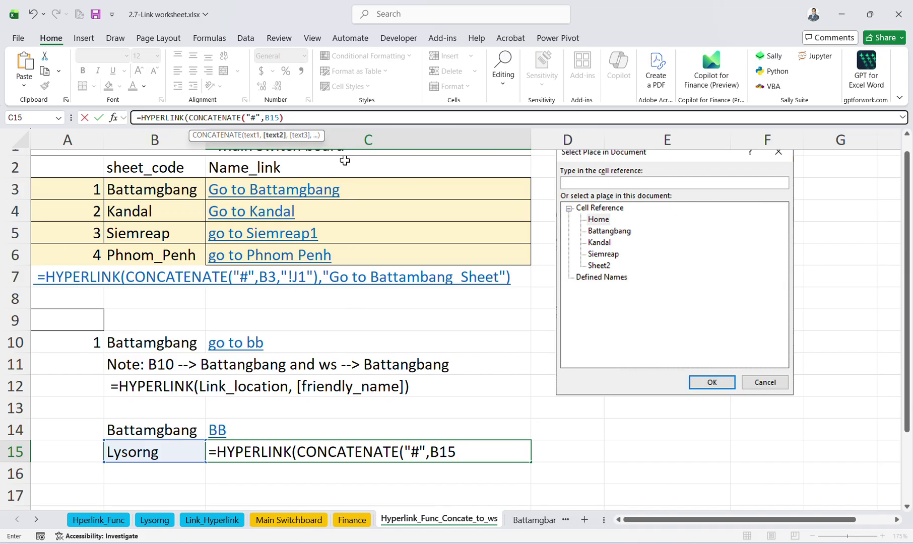
pyautogui.write('),"Lysorng')
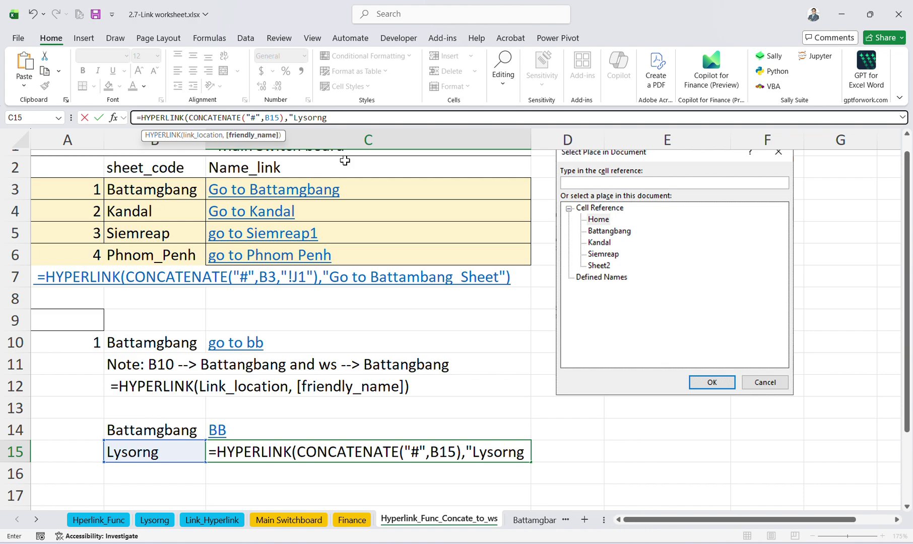
pyautogui.write('"')
pyautogui.press('Return')
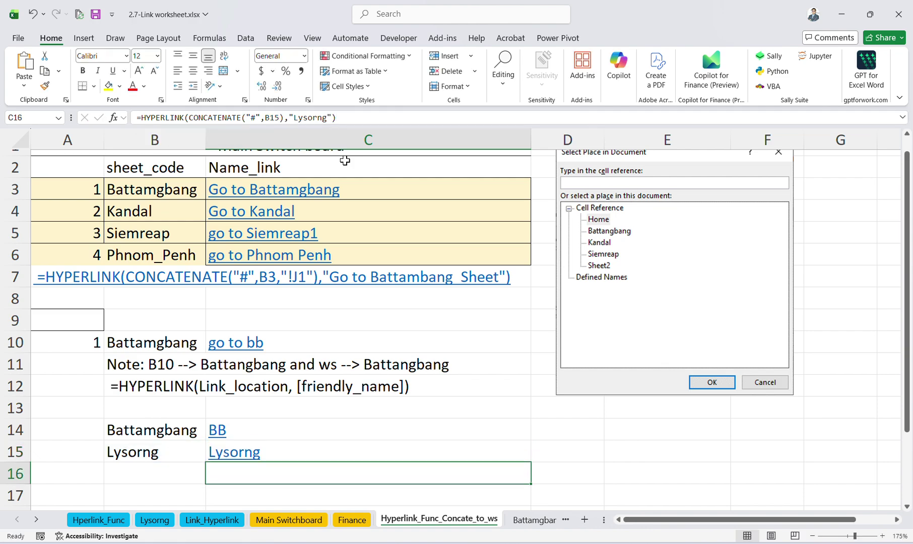
# Test the Lysorng link in C15, dismiss the invalid-reference warning, and verify the sheet's exact name.
pyautogui.click(229, 452)
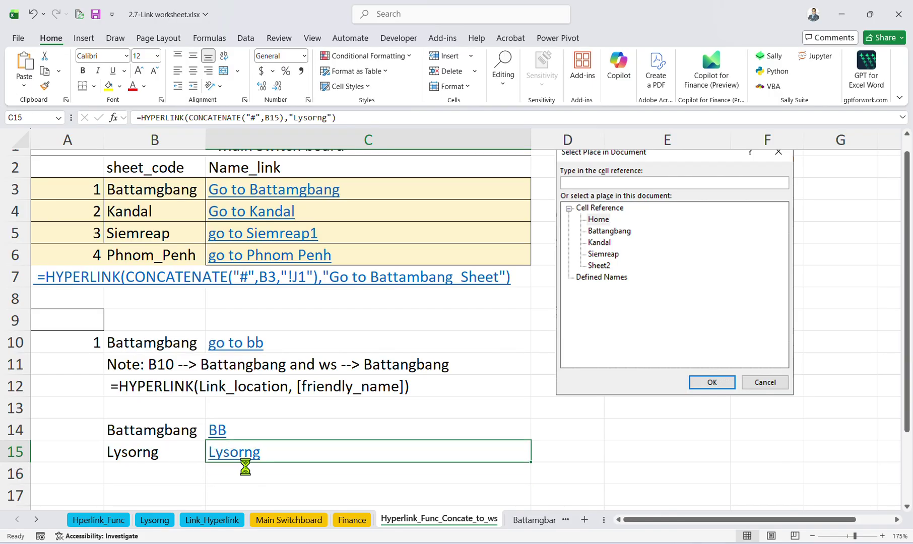
pyautogui.click(445, 310)
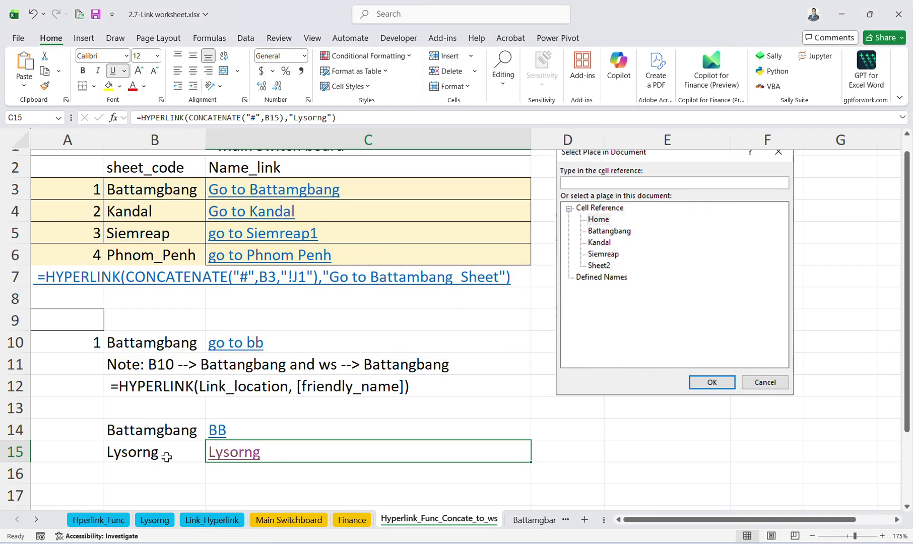
pyautogui.click(152, 521)
pyautogui.doubleClick(157, 522)
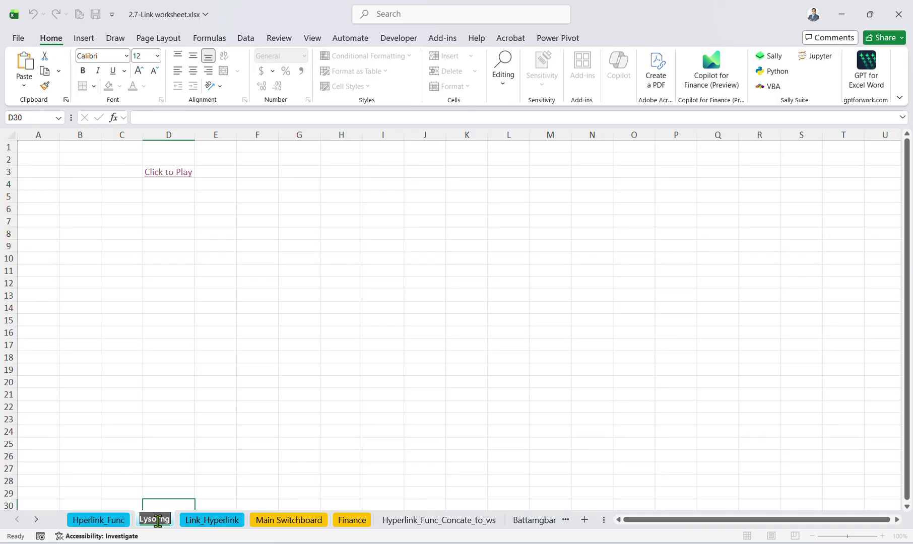
pyautogui.click(356, 523)
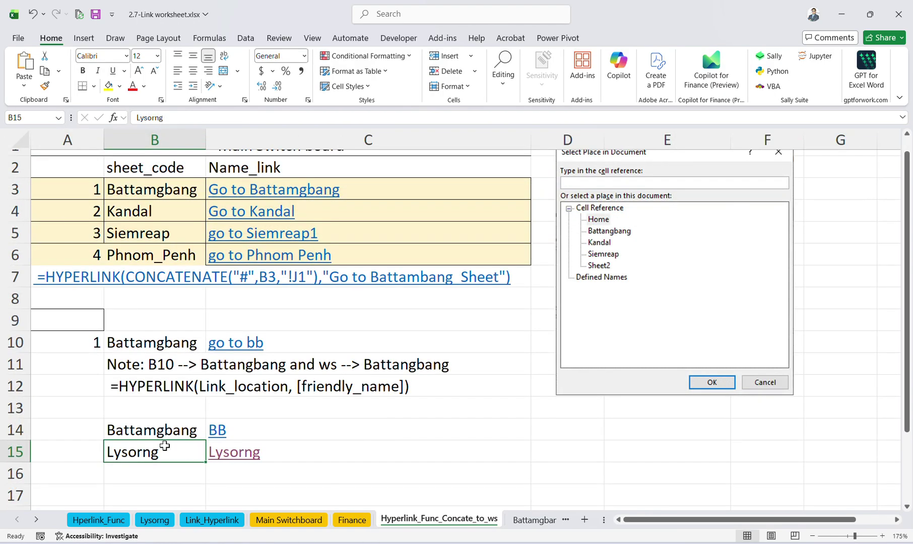
pyautogui.click(255, 452)
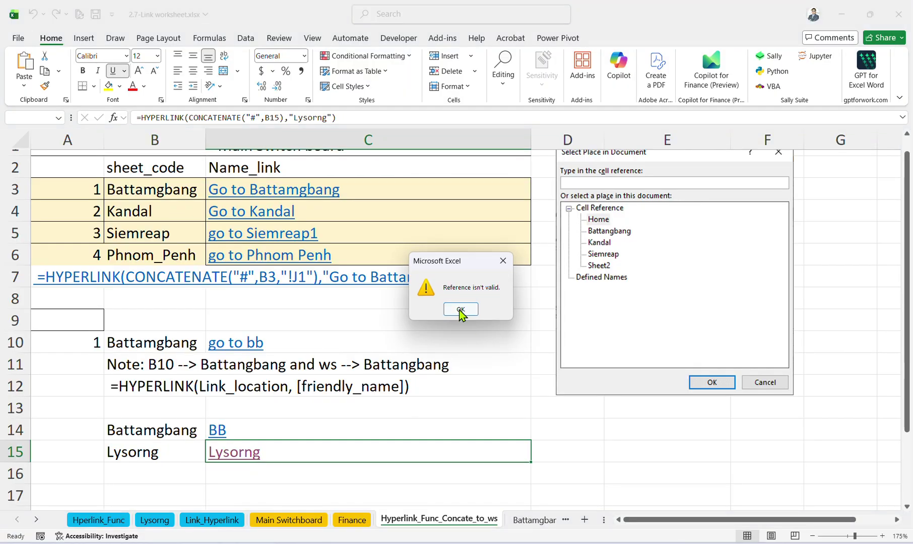
pyautogui.click(462, 313)
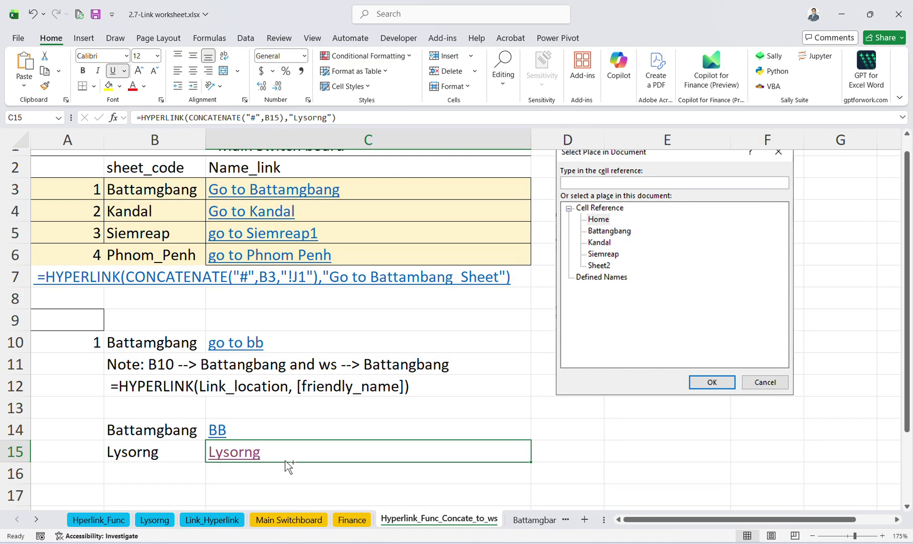
# Rebuild C15 as =HYPERLINK(CONCATENATE("#",B15,"!J1"),"Lysorng") and test the link.
pyautogui.hotkey('ctrl', 'z')
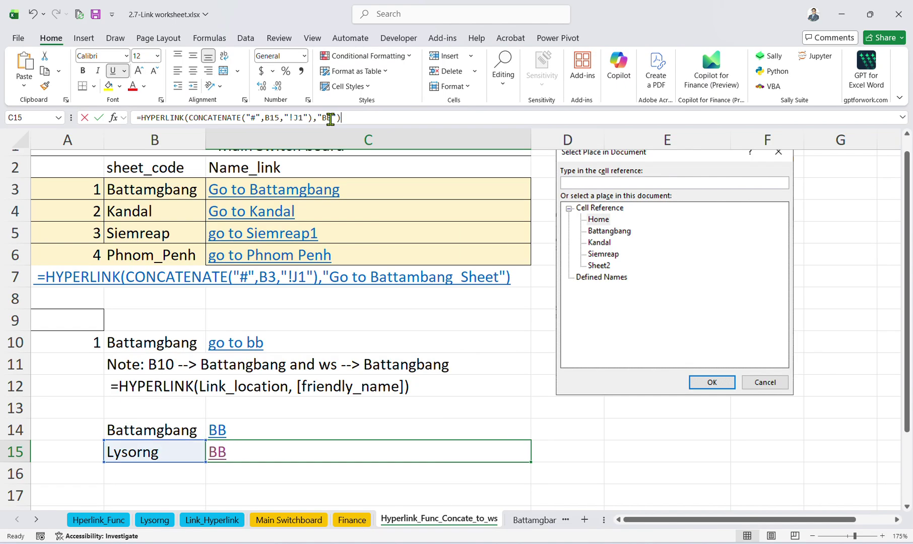
pyautogui.click(331, 118)
pyautogui.press('BackSpace')
pyautogui.press('BackSpace')
pyautogui.write('L')
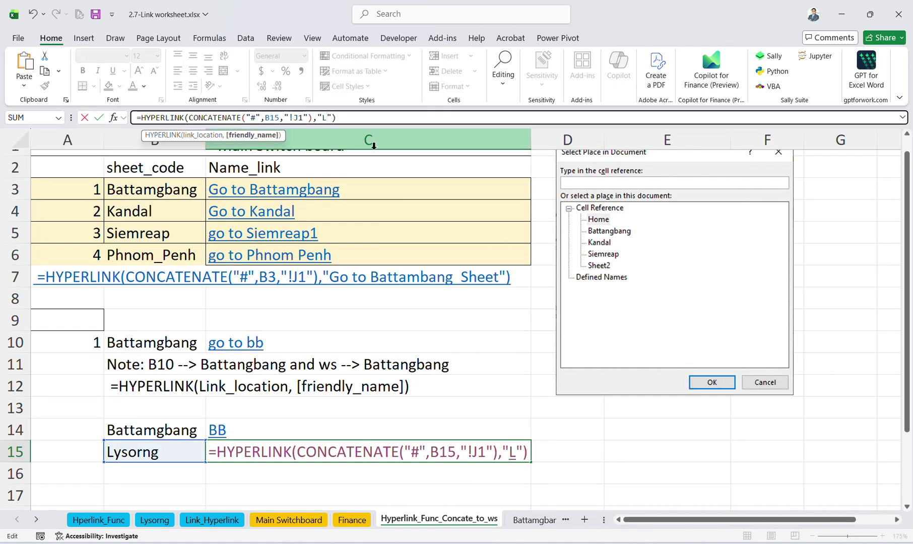
pyautogui.write('yo')
pyautogui.press('BackSpace')
pyautogui.press('BackSpace')
pyautogui.write('Lyso')
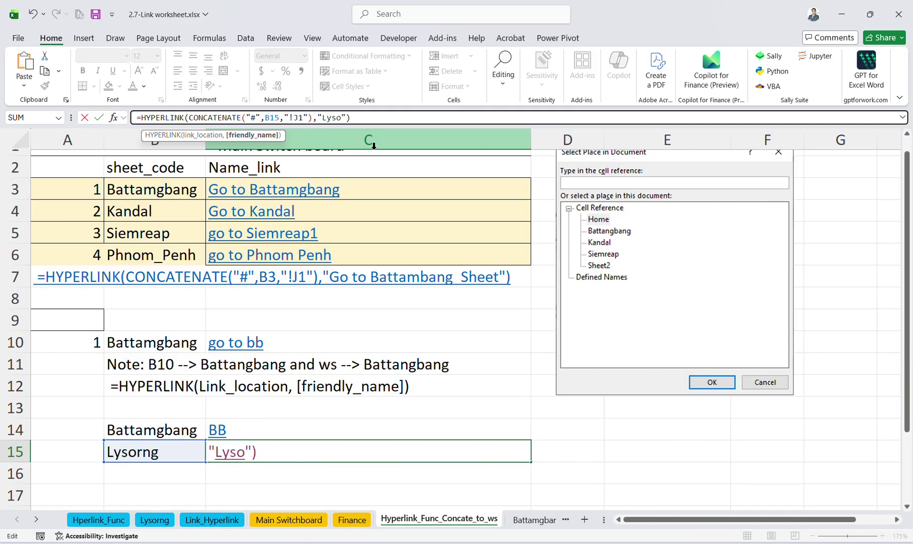
pyautogui.write('rng')
pyautogui.press('Return')
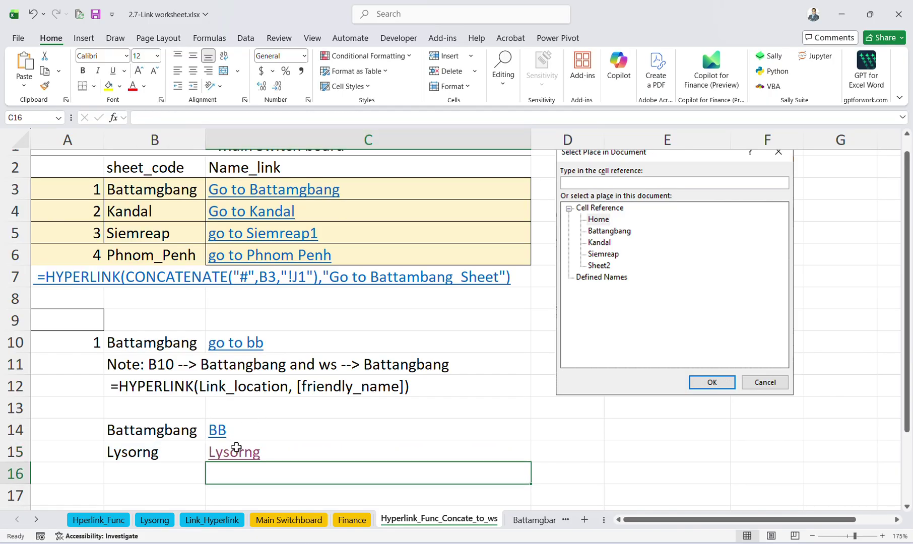
pyautogui.click(236, 450)
# Follow the Lysorng and BB links in C15 and C14 to confirm they reach their sheets.
pyautogui.click(195, 524)
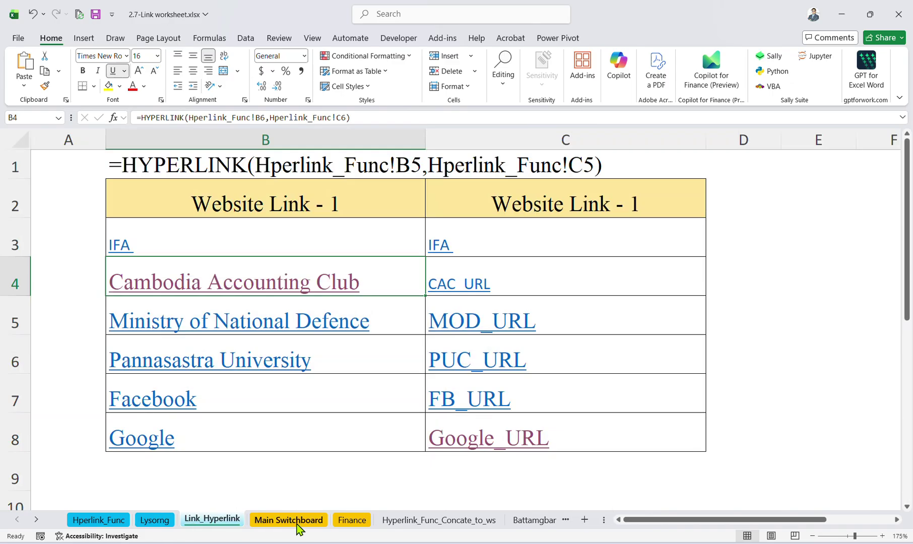
pyautogui.click(297, 523)
pyautogui.click(204, 522)
pyautogui.click(402, 521)
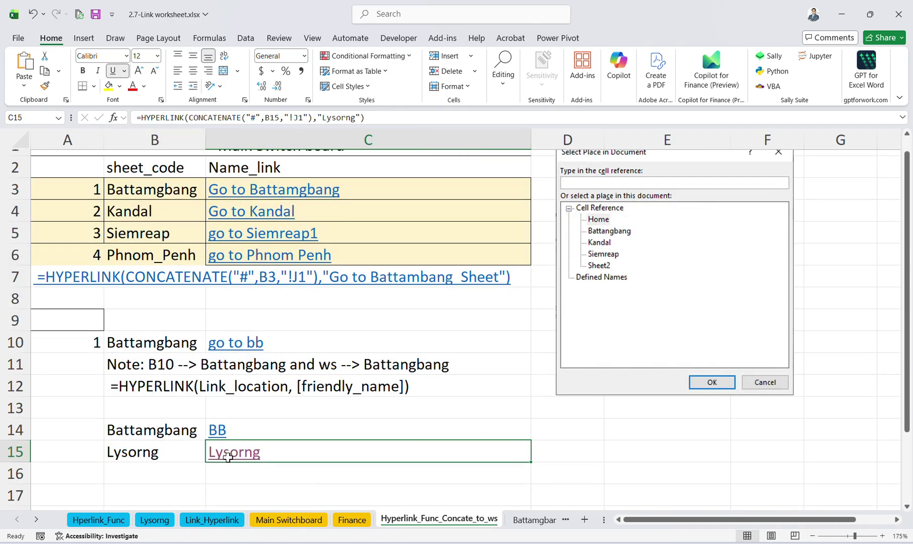
pyautogui.click(235, 452)
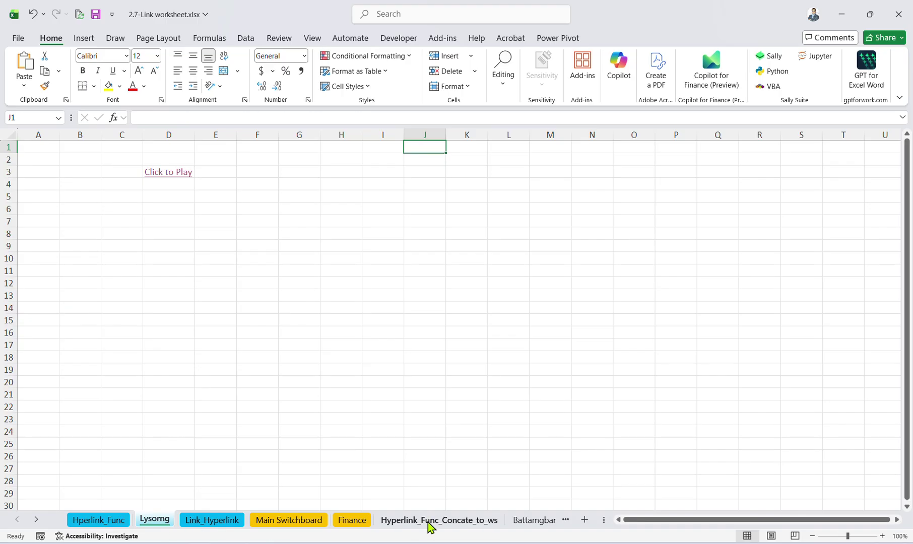
pyautogui.click(430, 521)
pyautogui.click(166, 473)
pyautogui.click(158, 450)
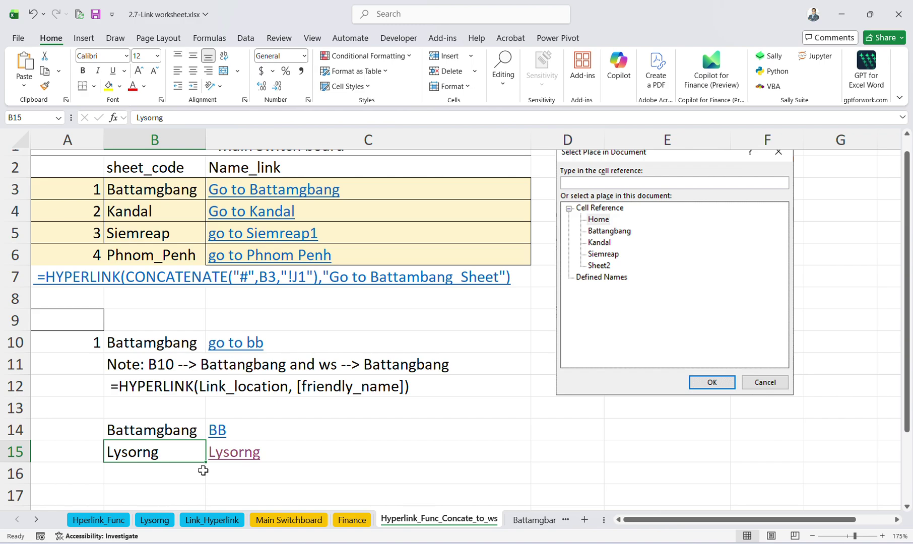
pyautogui.click(159, 434)
pyautogui.click(217, 430)
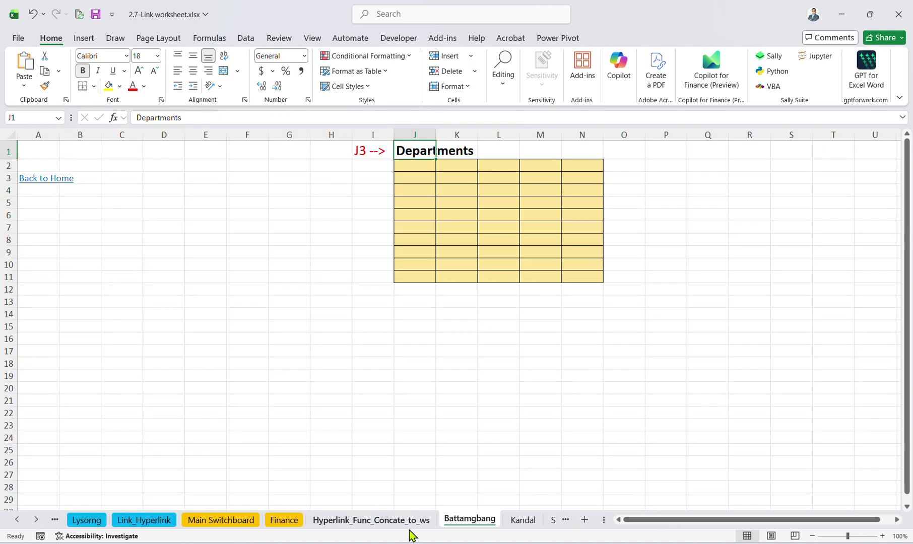
pyautogui.click(146, 521)
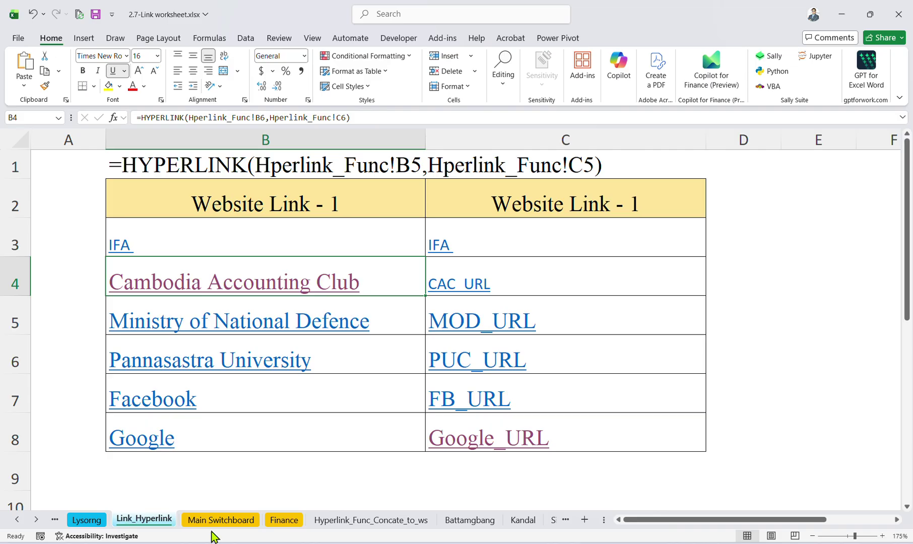
pyautogui.click(371, 520)
# Inspect C15's hyperlink formula in the formula bar, then return to the sheet.
pyautogui.click(281, 452)
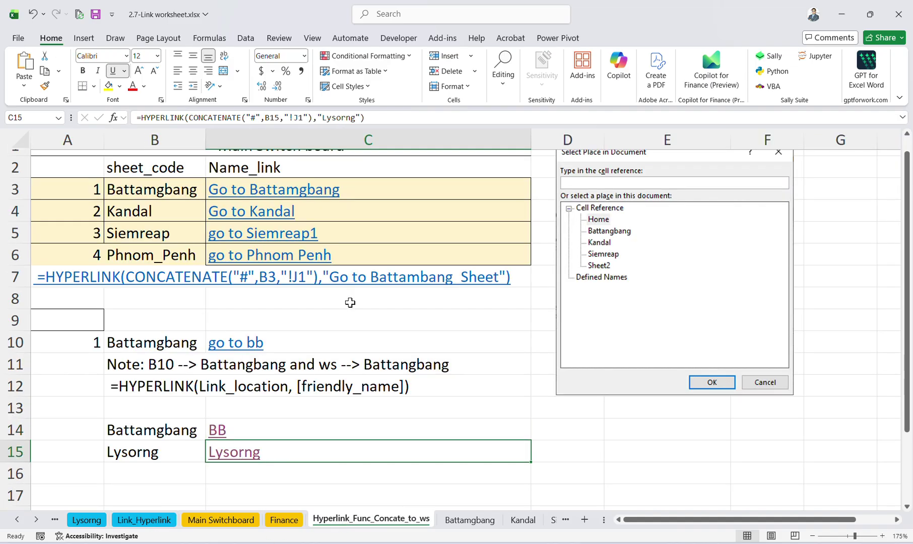
pyautogui.click(410, 116)
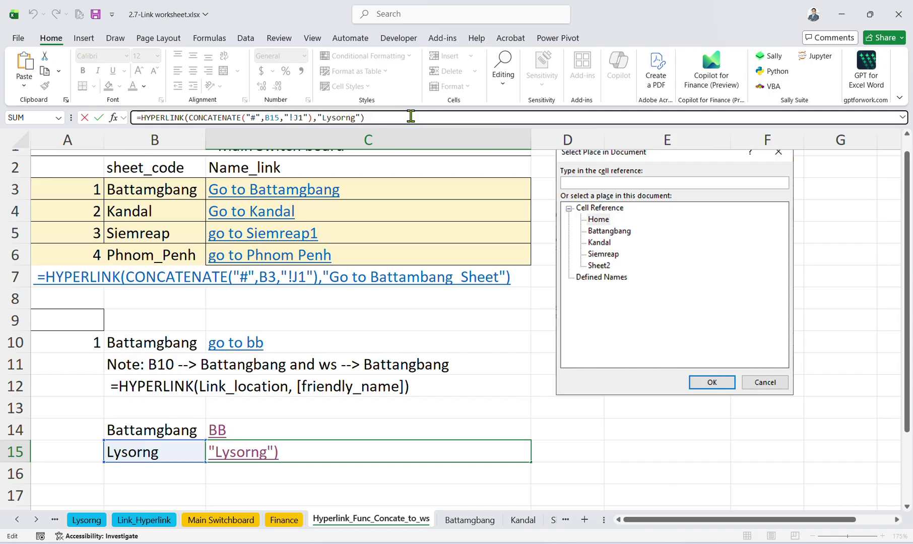
pyautogui.scroll(1, 372, 237)
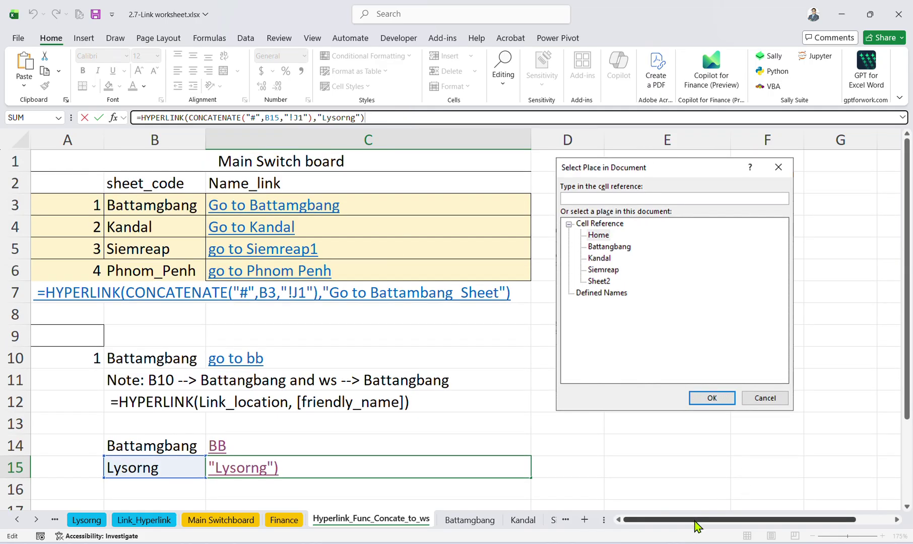
pyautogui.moveTo(695, 520); pyautogui.dragTo(485, 534)
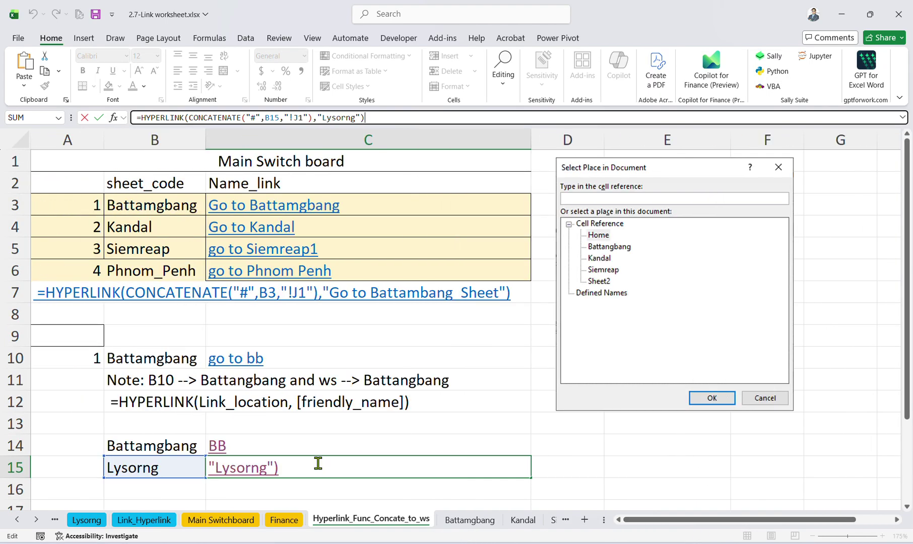
pyautogui.click(311, 446)
pyautogui.scroll(-2, 307, 439)
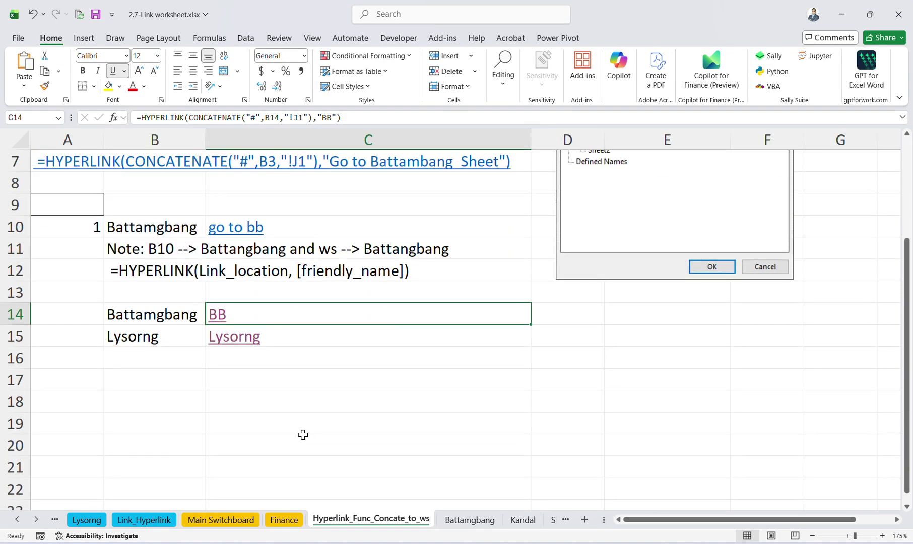
pyautogui.click(281, 377)
pyautogui.scroll(2, 280, 377)
# Browse the Battamgbang, Kandal, Siemreap, Phnom_Penh, Link_Hyperlink and Finance sheets, ending on Main Switchboard.
pyautogui.click(462, 520)
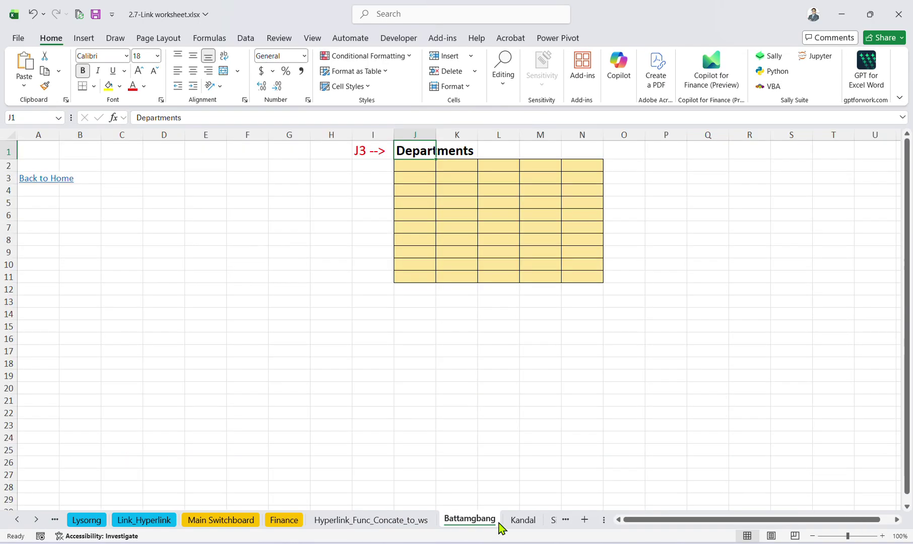
pyautogui.click(508, 520)
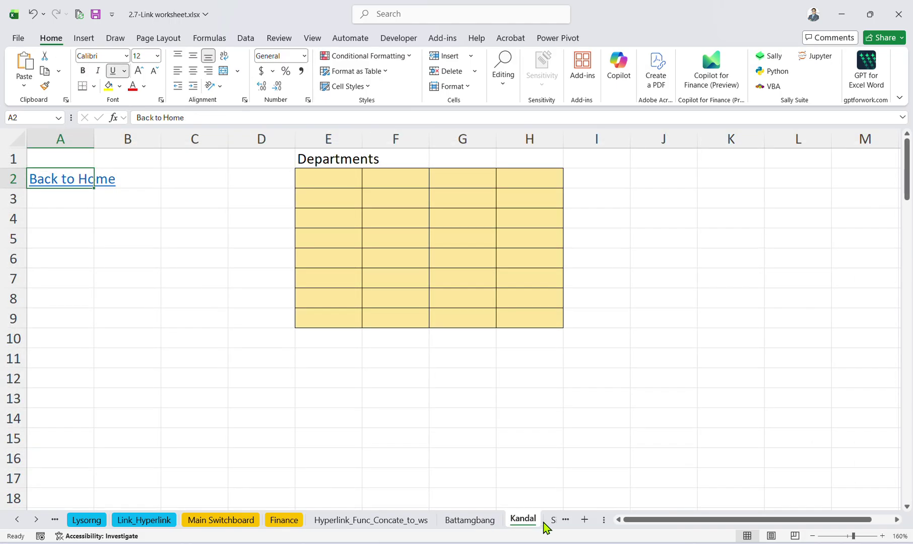
pyautogui.click(37, 519)
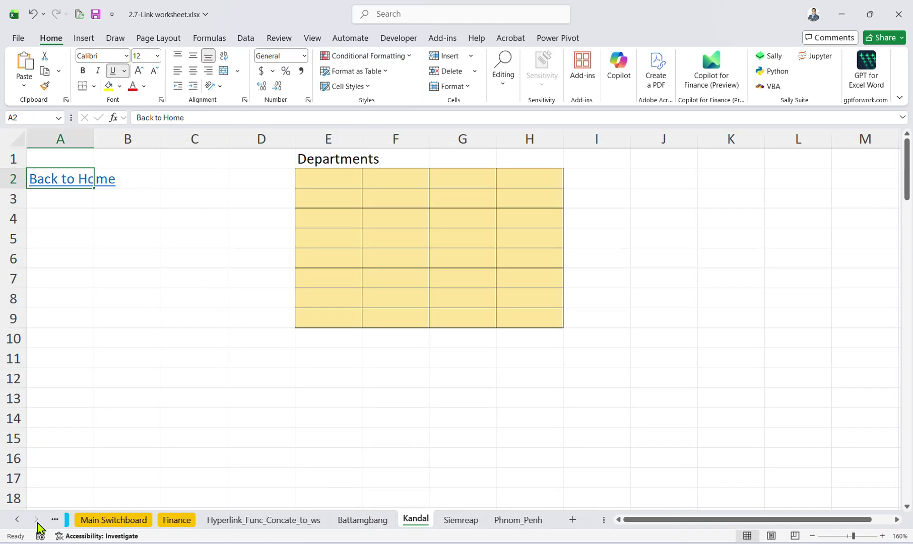
pyautogui.click(456, 521)
pyautogui.click(500, 520)
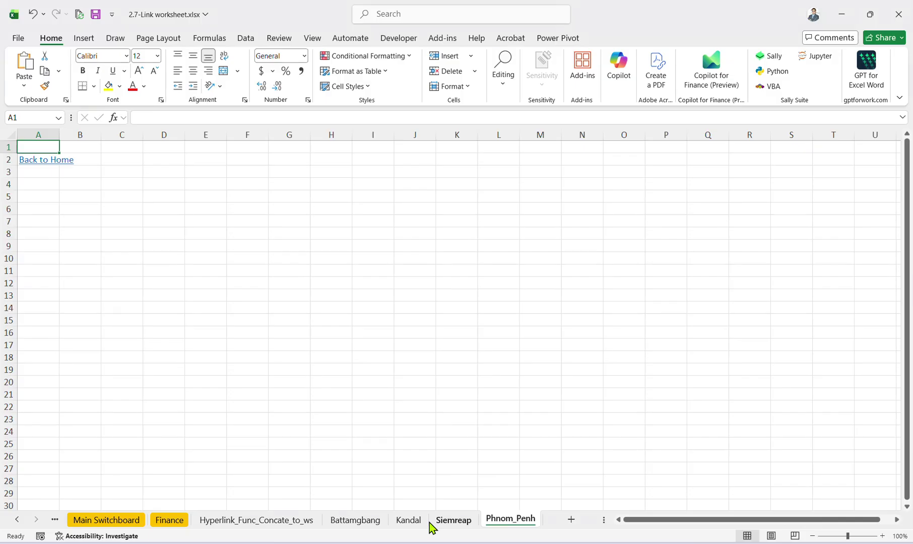
pyautogui.click(408, 521)
pyautogui.click(355, 520)
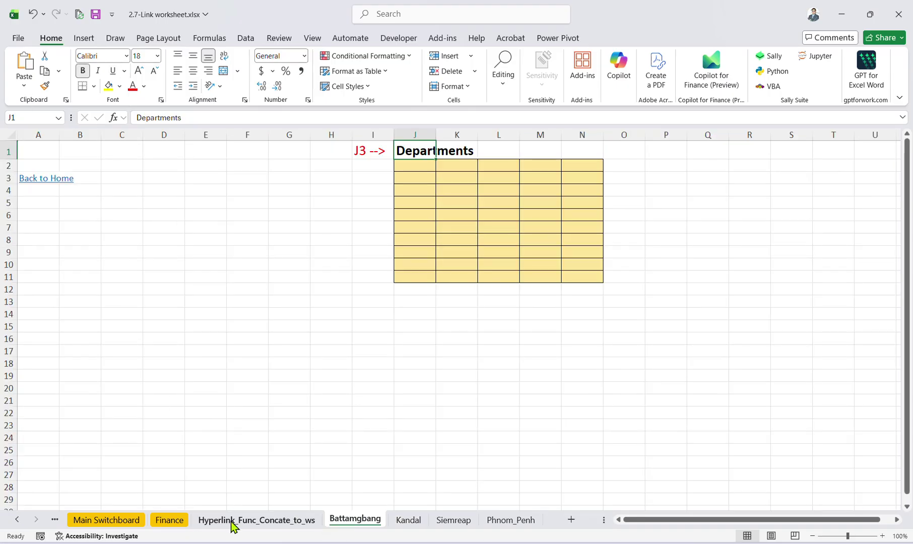
pyautogui.click(232, 522)
pyautogui.click(17, 521)
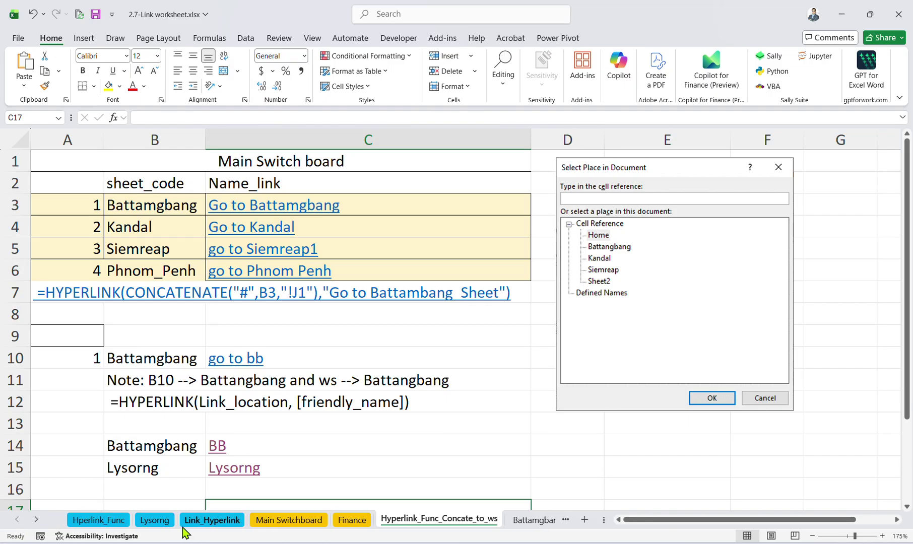
pyautogui.click(101, 521)
pyautogui.click(34, 520)
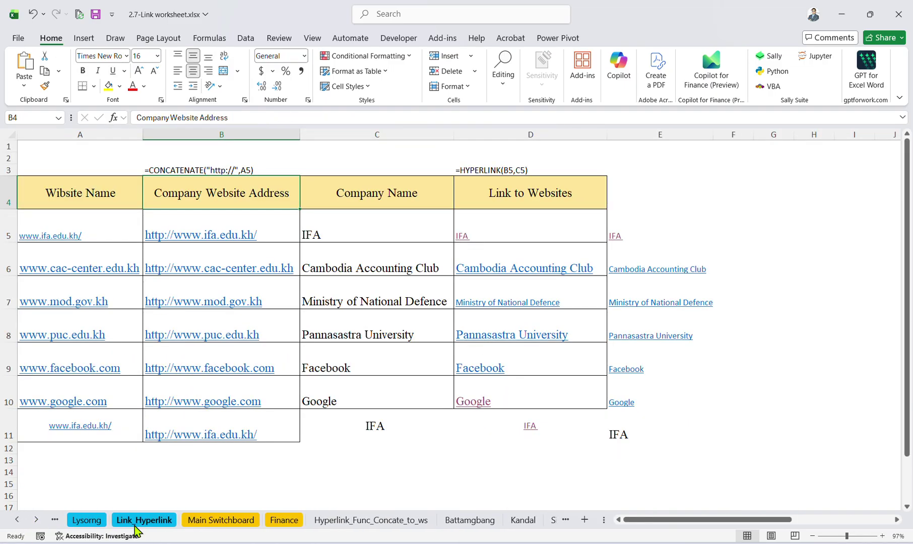
pyautogui.click(278, 521)
pyautogui.click(238, 525)
# Select parts of the Main Switchboard table, such as amounts C5:H10 and department names B5:B10.
pyautogui.click(195, 317)
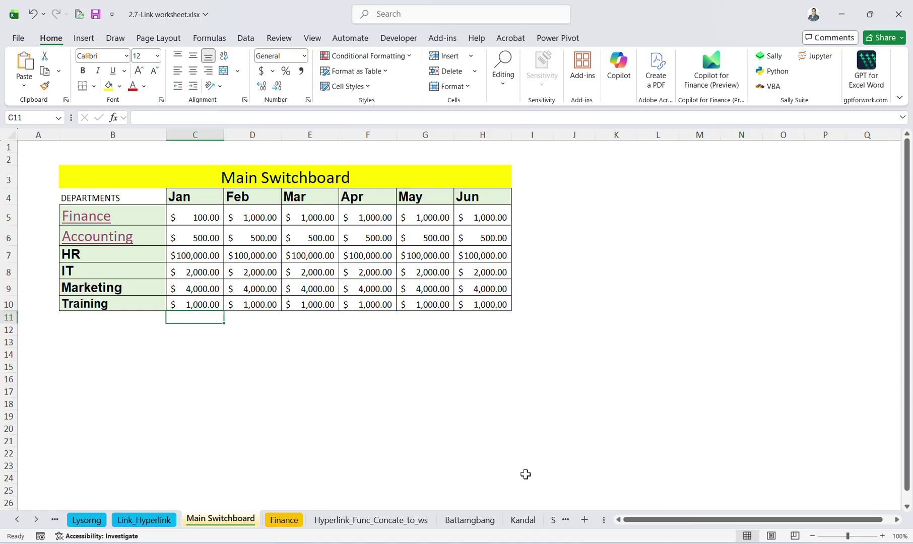
pyautogui.click(393, 355)
pyautogui.click(214, 238)
pyautogui.moveTo(214, 216); pyautogui.dragTo(482, 303)
pyautogui.moveTo(133, 206); pyautogui.dragTo(118, 298)
pyautogui.moveTo(200, 211); pyautogui.dragTo(534, 304)
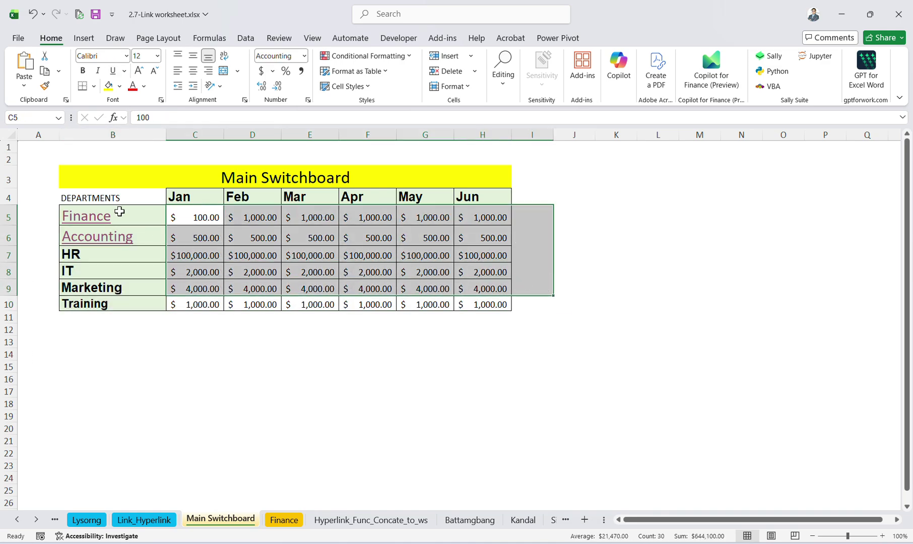
pyautogui.click(116, 210)
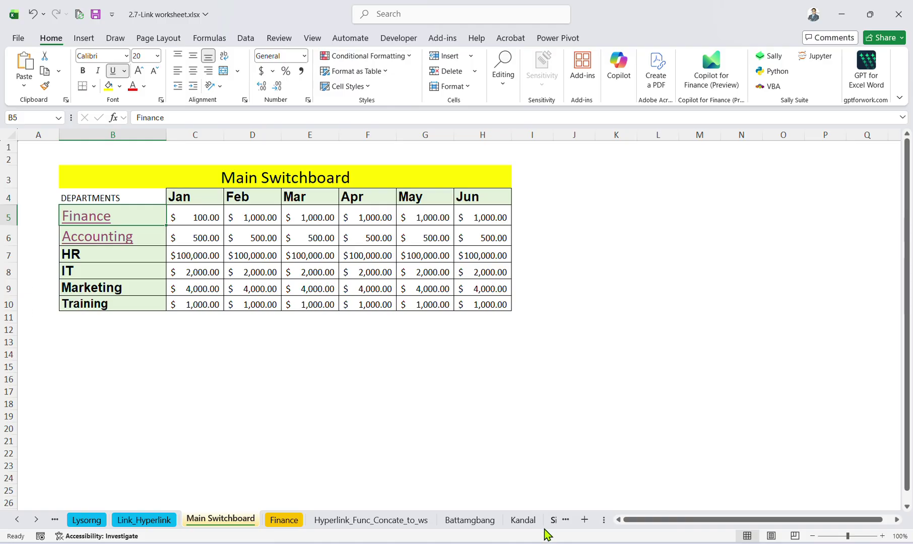
pyautogui.click(154, 265)
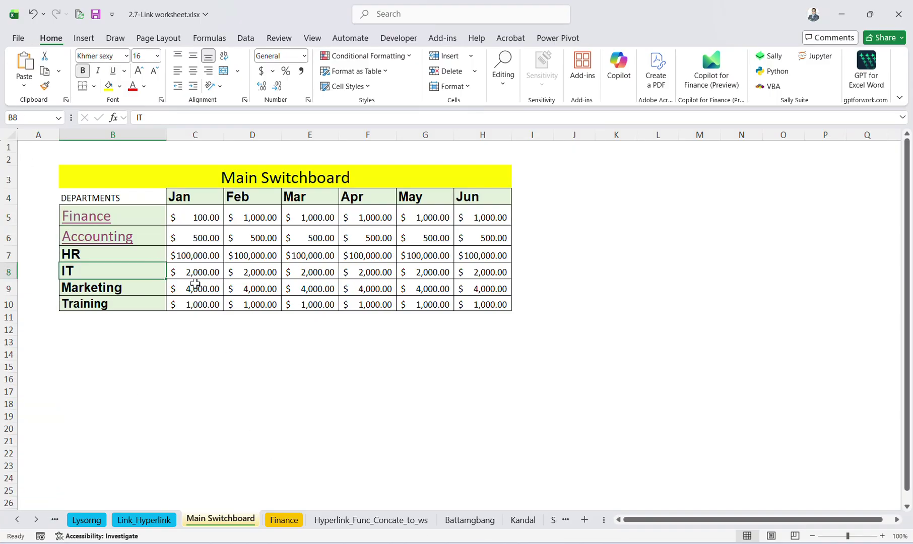
pyautogui.click(194, 284)
pyautogui.scroll(-1, 256, 342)
pyautogui.scroll(1, 263, 365)
pyautogui.click(265, 371)
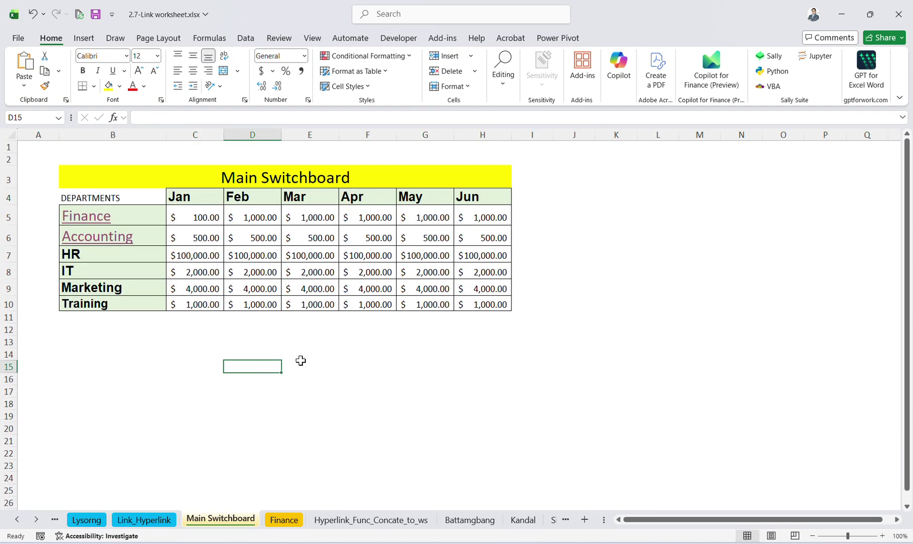
pyautogui.click(335, 391)
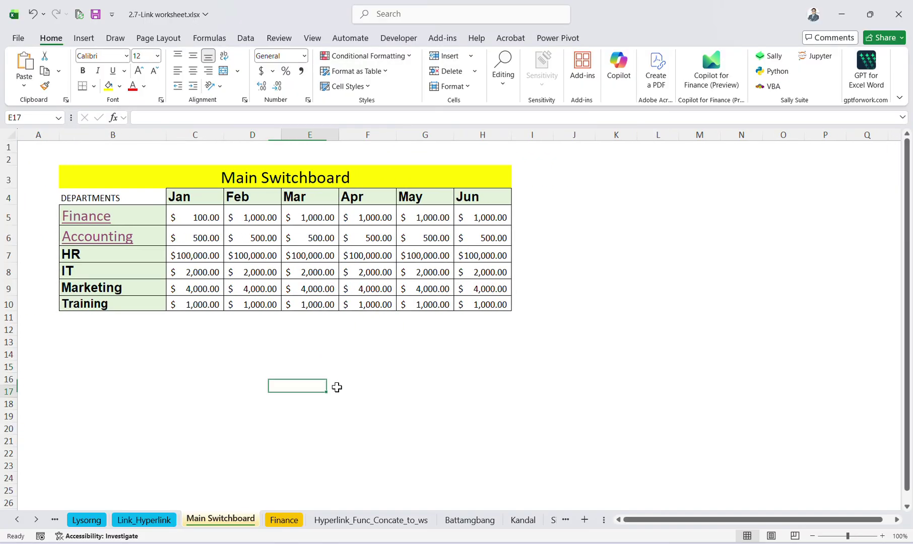
# Cancel a first close attempt, then copy the table B2:H10 and cancel the pending copy.
pyautogui.click(898, 14)
pyautogui.click(741, 428)
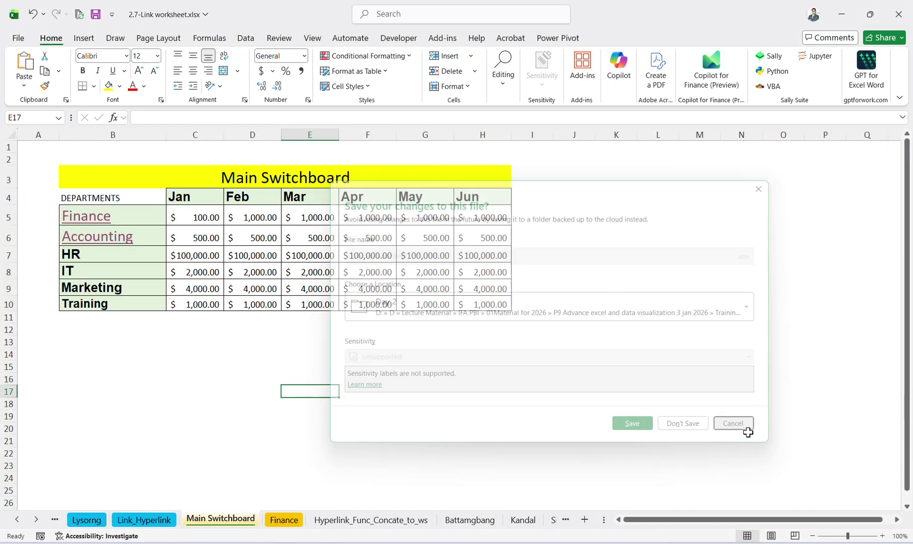
pyautogui.click(367, 428)
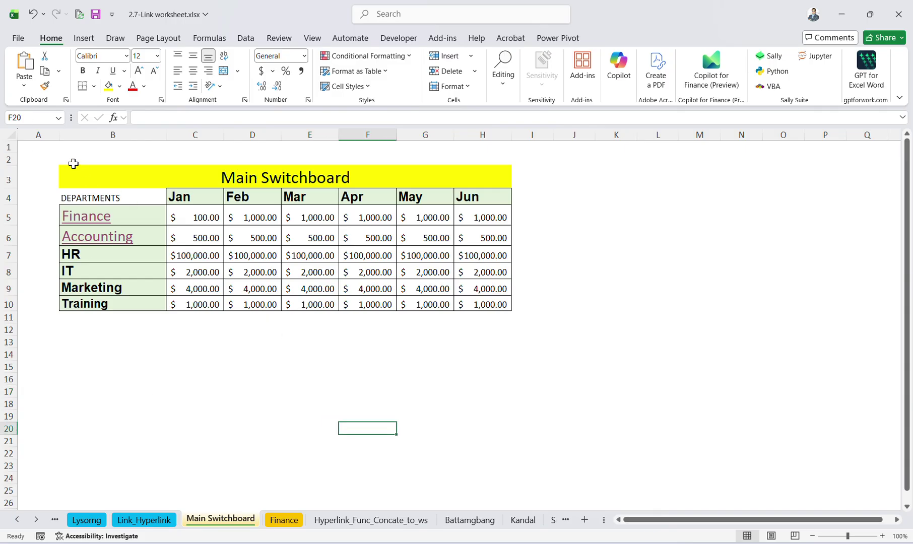
pyautogui.moveTo(73, 163); pyautogui.dragTo(438, 302)
pyautogui.hotkey('ctrl', 'c')
pyautogui.click(376, 403)
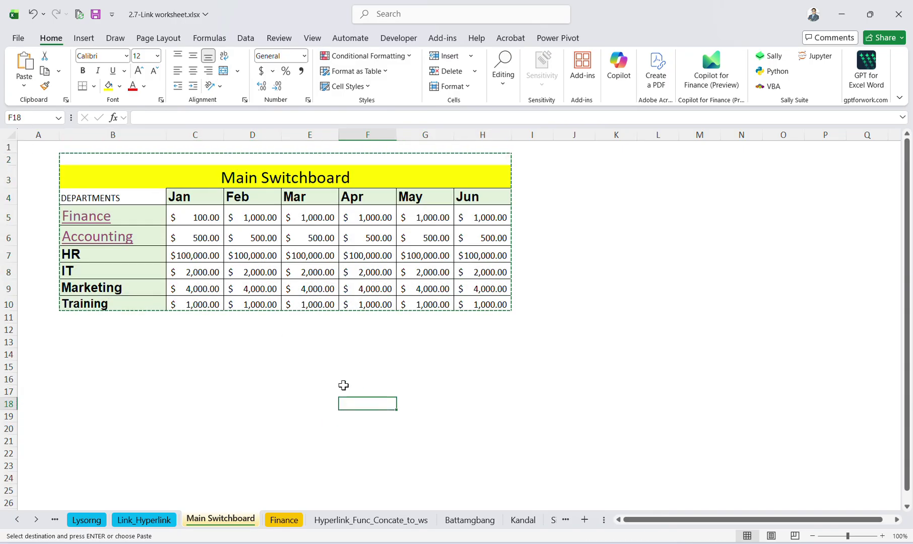
pyautogui.press('Escape')
# Check the Finance sheet's linked Jan heading, then close the workbook without saving.
pyautogui.click(271, 517)
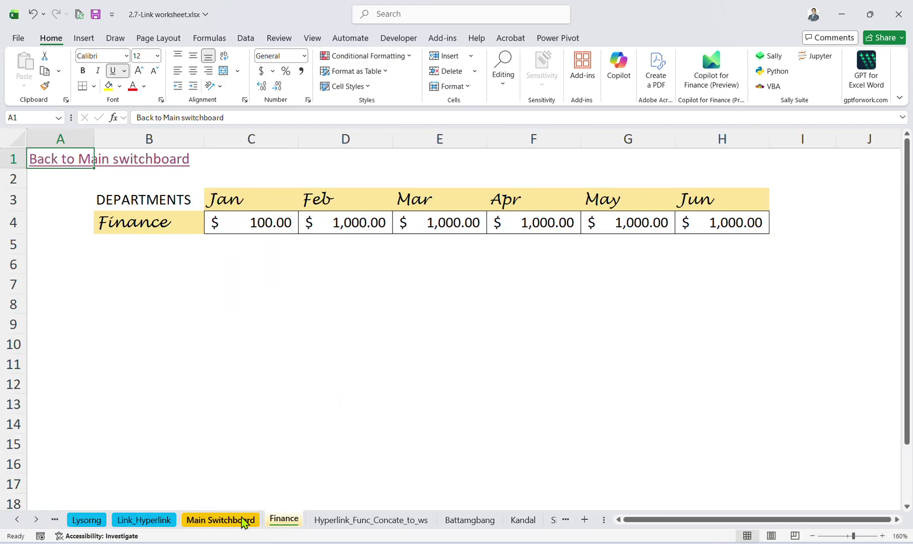
pyautogui.click(207, 257)
pyautogui.click(230, 198)
pyautogui.click(345, 501)
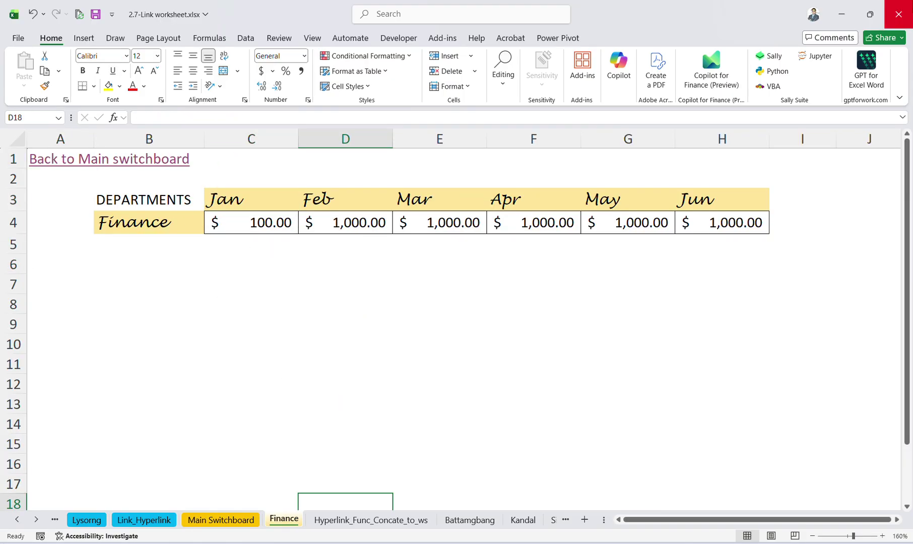
pyautogui.click(898, 14)
pyautogui.click(688, 427)
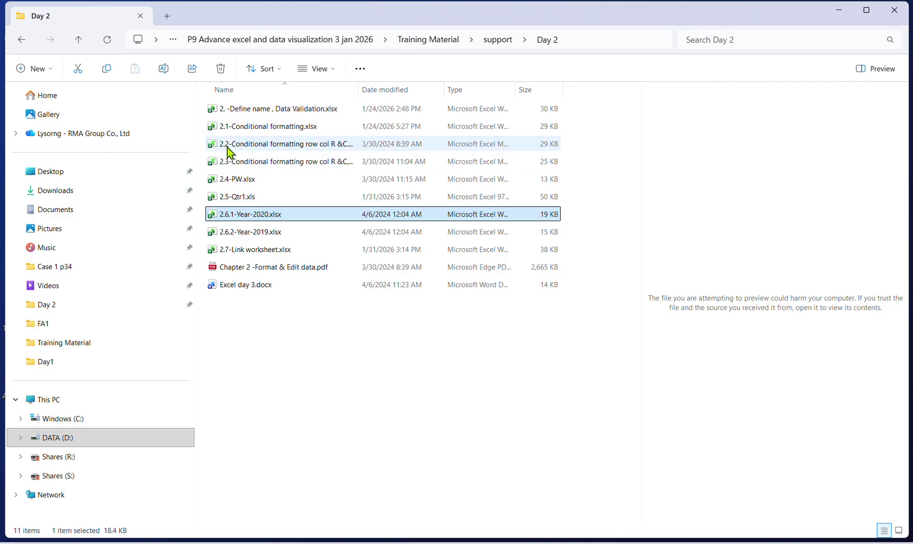
# Go up to Training Material, into Lesson for practice > L1, and open P9 Excel Shortcut - Exc.xlsx.
pyautogui.click(78, 40)
pyautogui.click(77, 39)
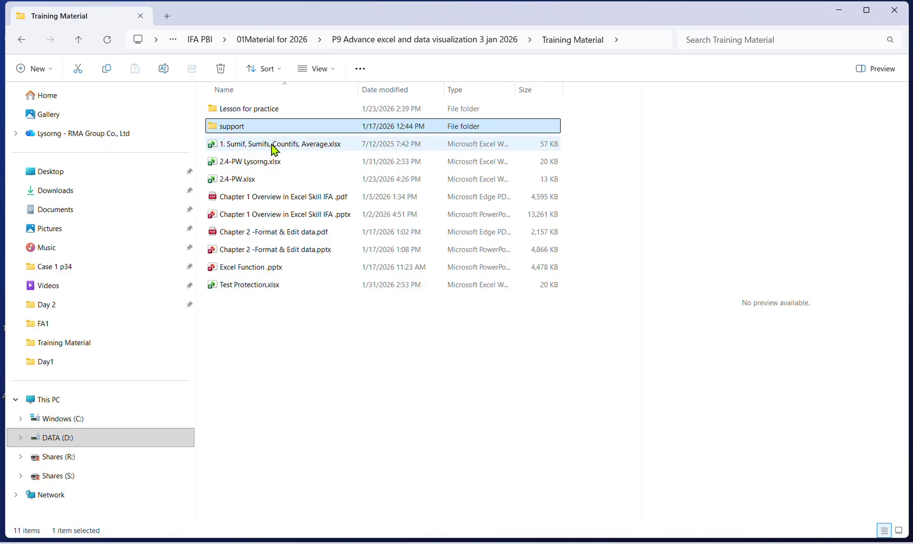
pyautogui.doubleClick(252, 109)
pyautogui.doubleClick(262, 127)
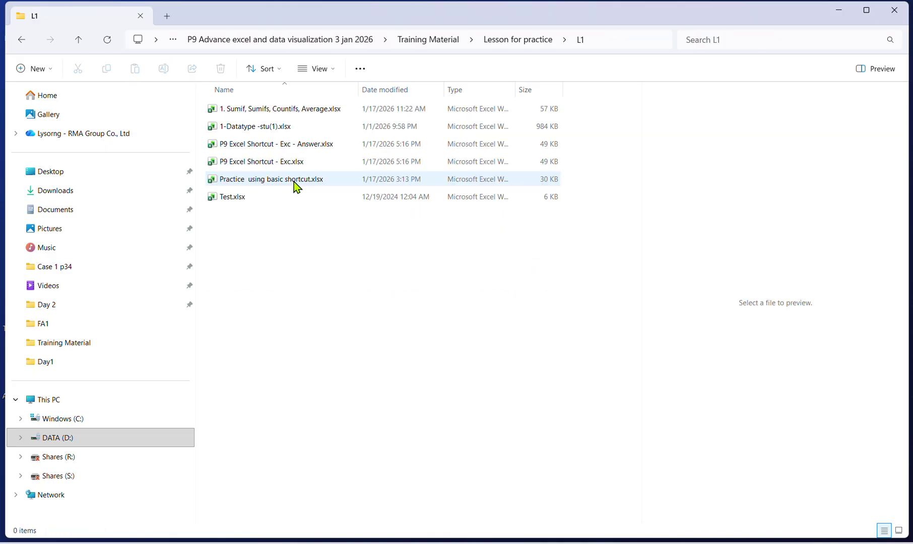
pyautogui.click(257, 164)
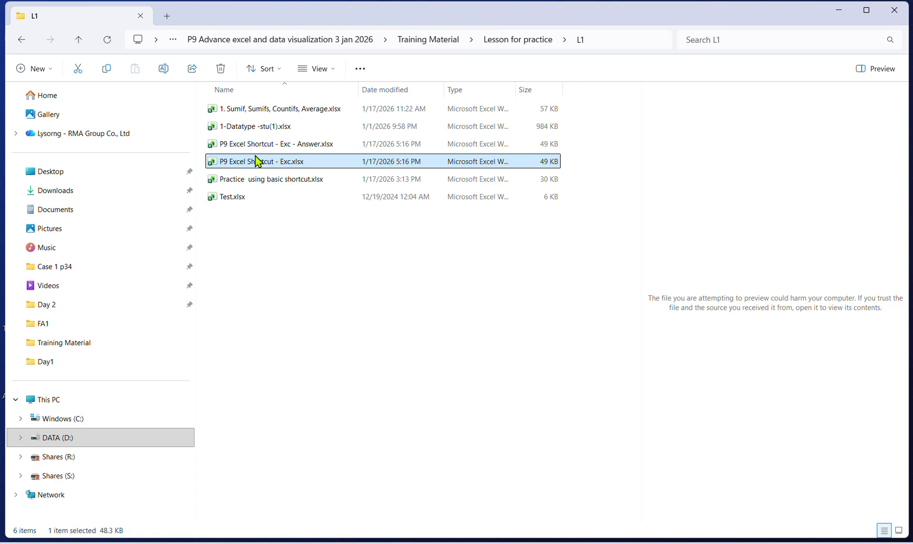
pyautogui.click(255, 145)
pyautogui.click(254, 161)
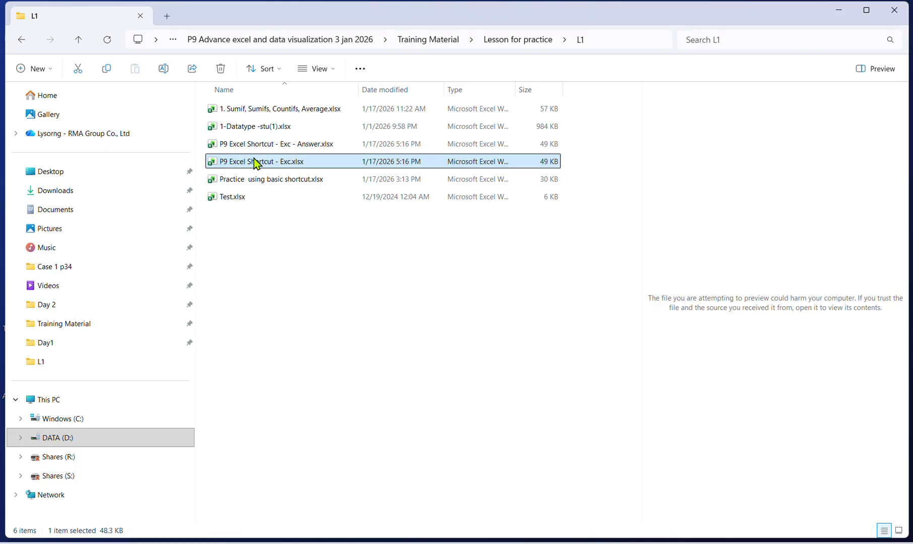
pyautogui.doubleClick(254, 162)
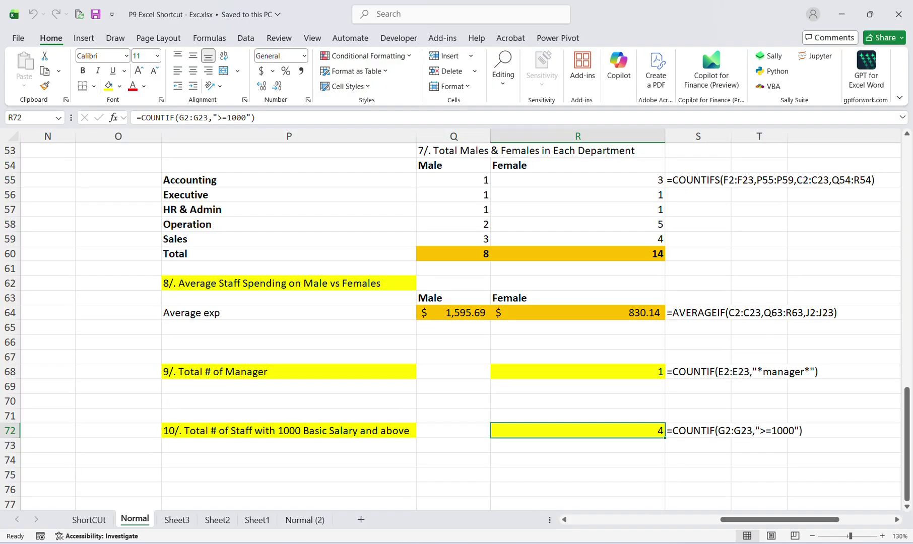
# Add a new sheet at the front of the workbook named 'Welcome Screen'.
pyautogui.click(96, 520)
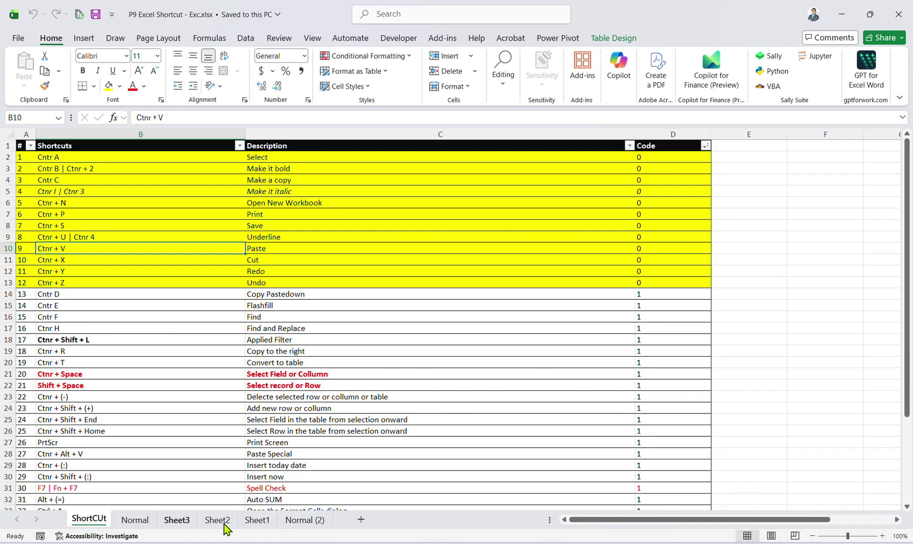
pyautogui.click(360, 519)
pyautogui.moveTo(350, 527); pyautogui.dragTo(70, 525)
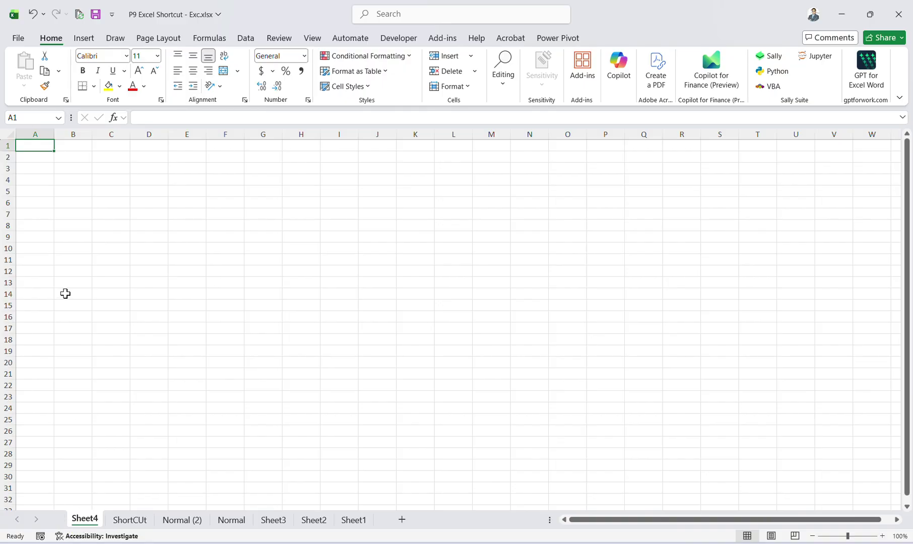
pyautogui.click(66, 271)
pyautogui.scroll(2, 81, 383)
pyautogui.doubleClick(87, 519)
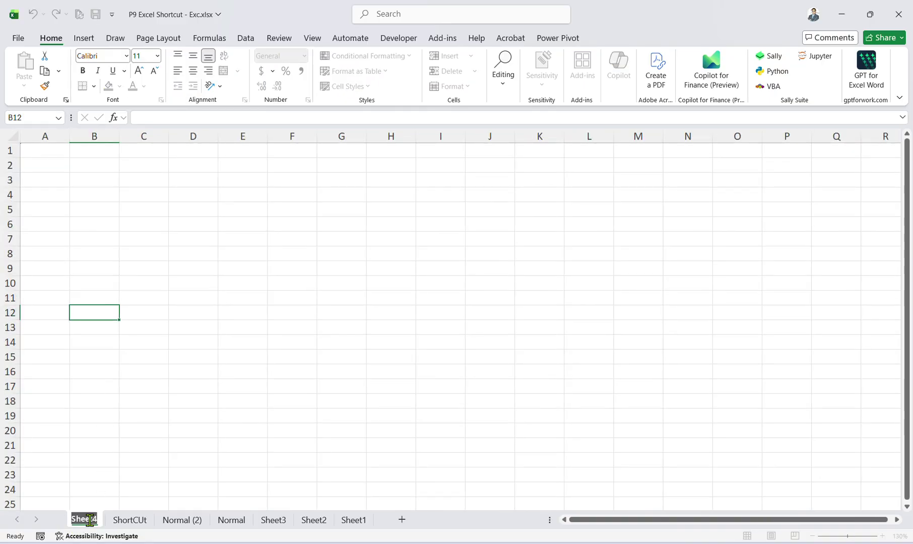
pyautogui.write('Welco')
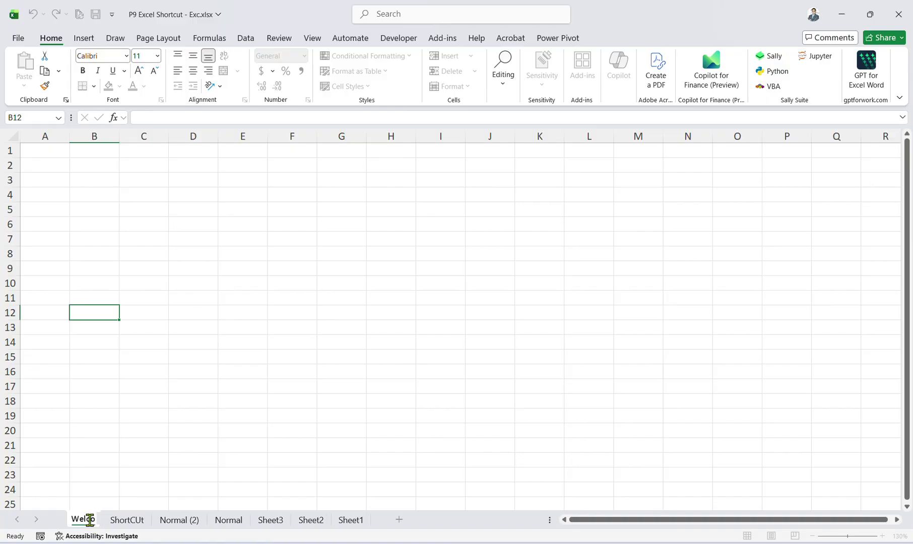
pyautogui.write('me Screen')
pyautogui.press('Return')
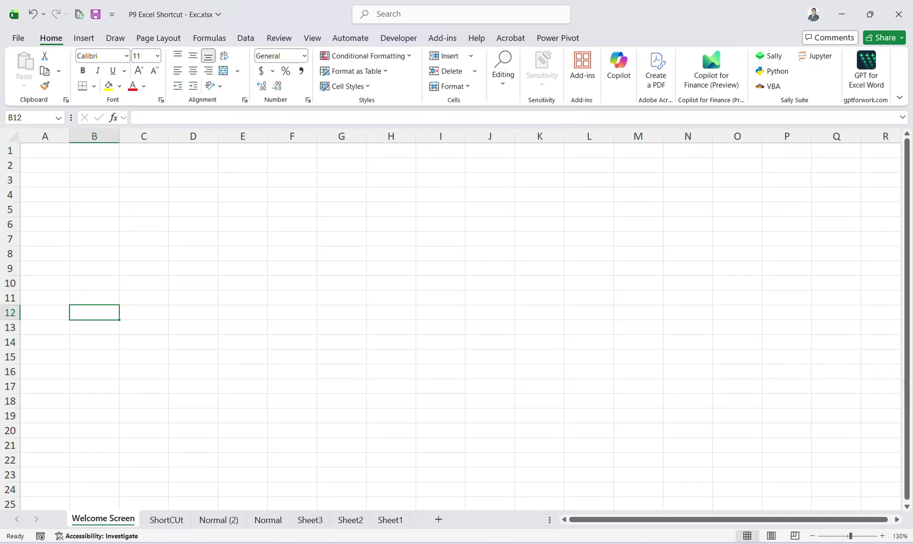
# Hide the gridlines on the Welcome Screen sheet.
pyautogui.click(108, 139)
pyautogui.click(100, 189)
pyautogui.moveTo(94, 152); pyautogui.dragTo(794, 536)
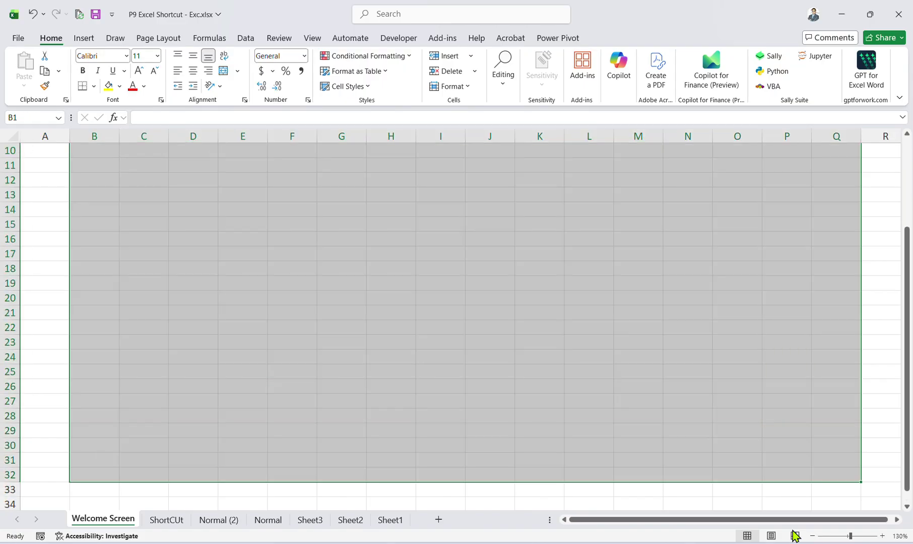
pyautogui.click(339, 356)
pyautogui.scroll(3, 339, 356)
pyautogui.click(161, 228)
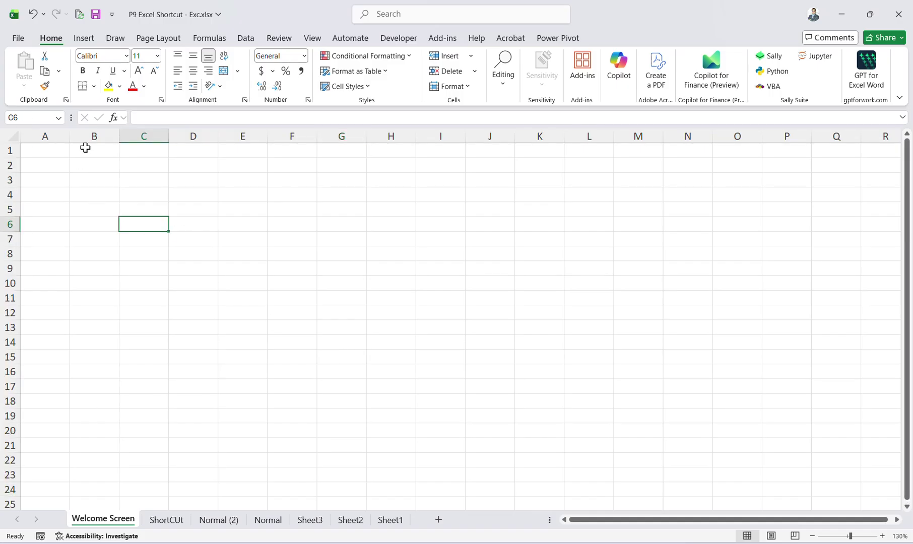
pyautogui.click(309, 38)
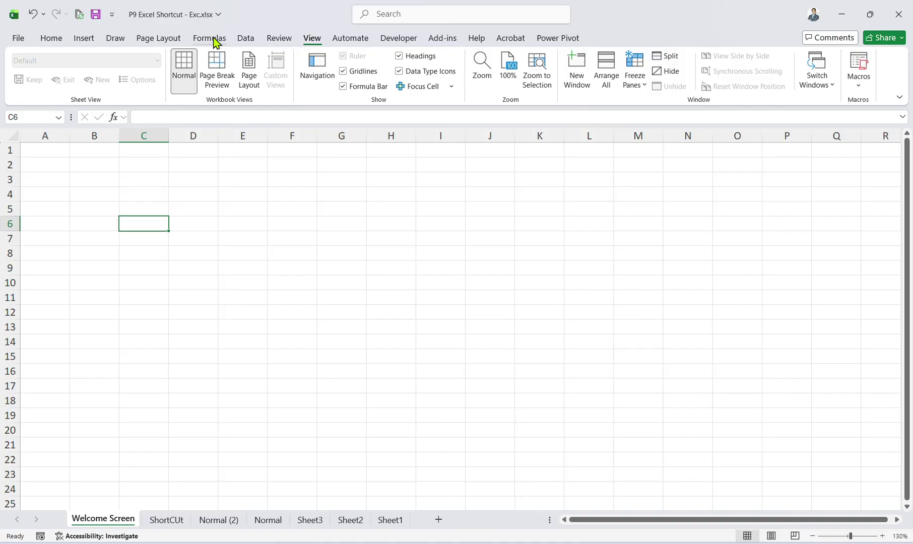
pyautogui.click(352, 76)
pyautogui.click(251, 208)
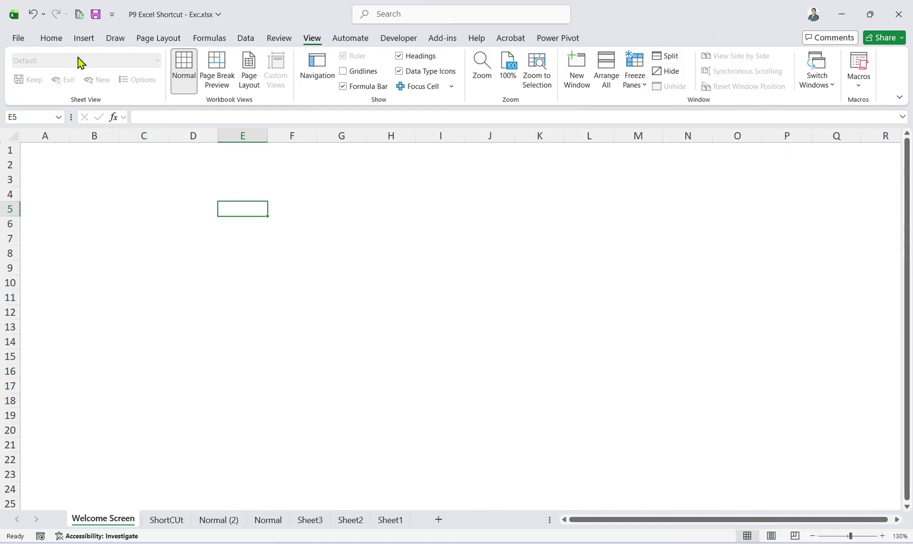
pyautogui.click(82, 39)
# Draw a large rounded rectangle over B2:N24 and adjust its corner rounding.
pyautogui.click(186, 71)
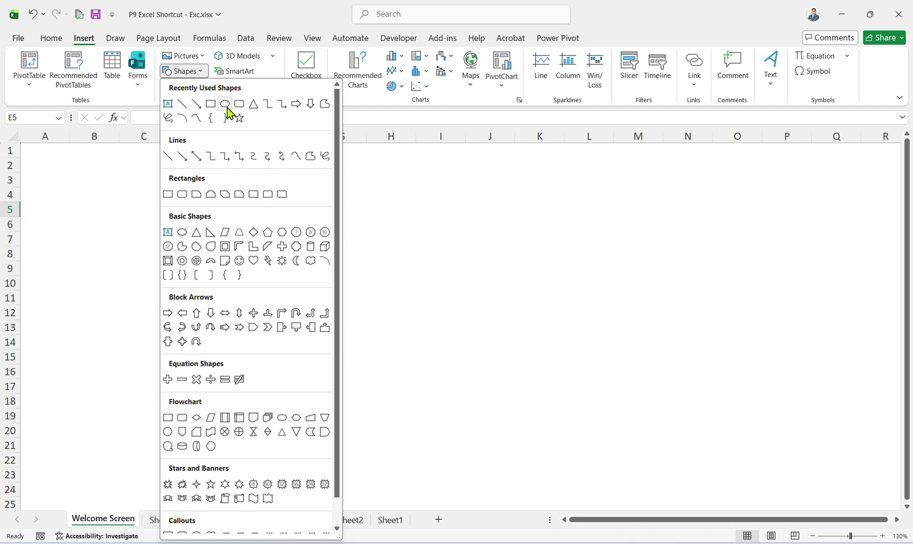
pyautogui.click(225, 105)
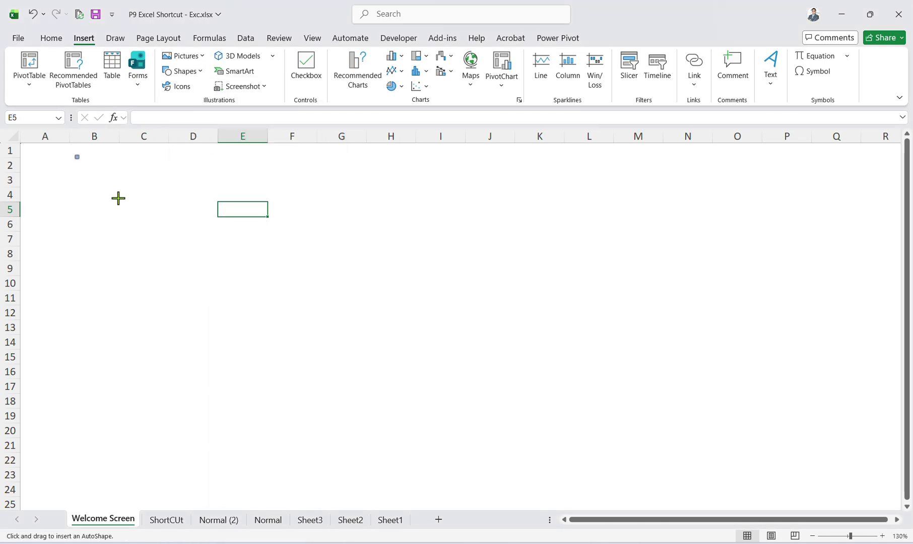
pyautogui.moveTo(118, 198); pyautogui.dragTo(698, 480)
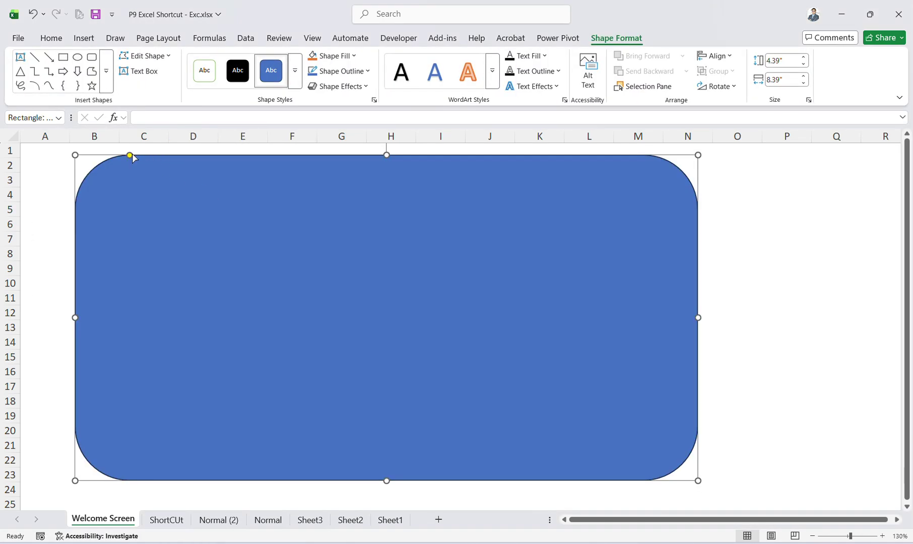
pyautogui.moveTo(130, 155); pyautogui.dragTo(147, 193)
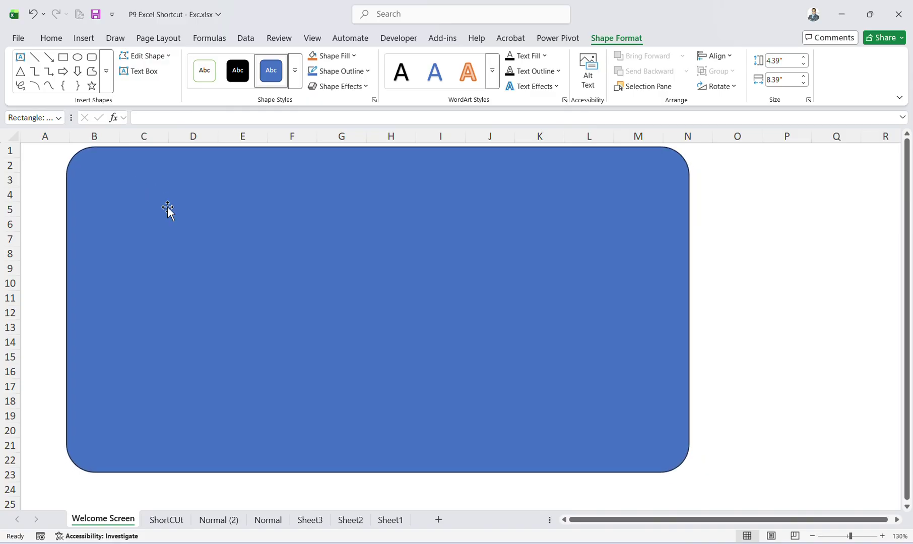
pyautogui.click(737, 298)
pyautogui.click(396, 272)
pyautogui.hotkey('ctrl', 'x')
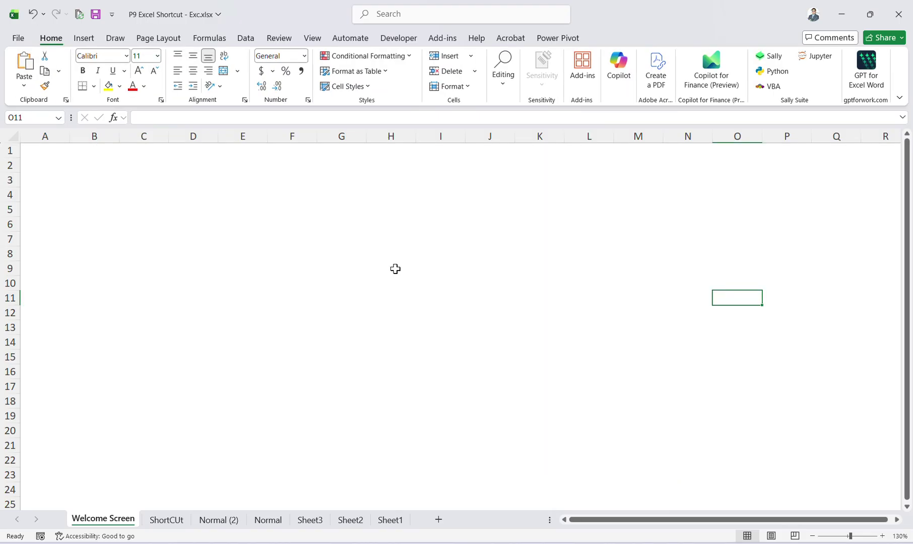
pyautogui.hotkey('ctrl', 'v')
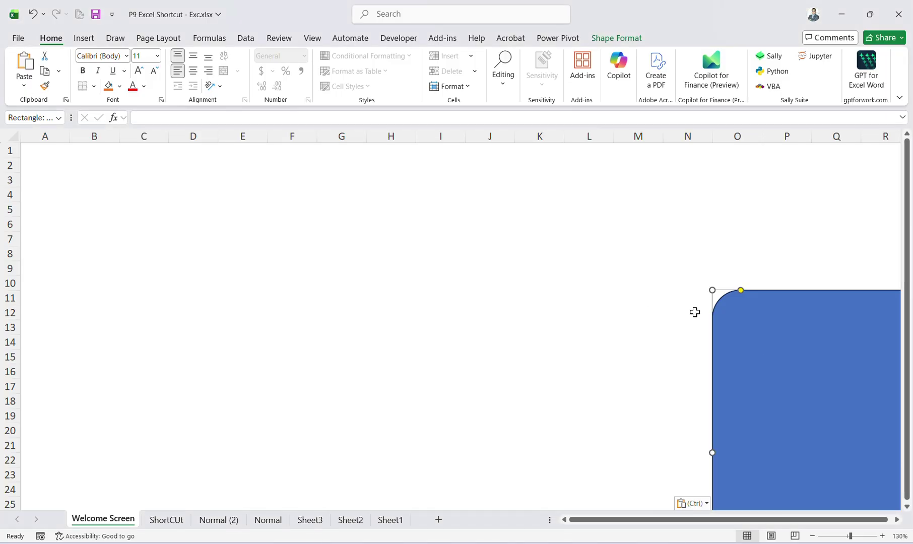
pyautogui.moveTo(695, 312); pyautogui.dragTo(188, 232)
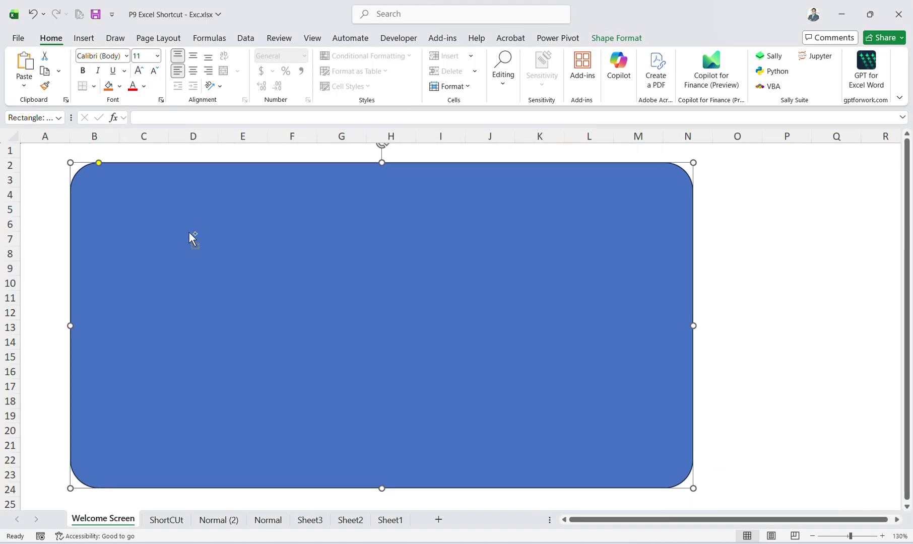
# Duplicate the rectangle and resize the copy into a 4.17" × 6.53" inner panel.
pyautogui.hotkey('ctrl', 'd')
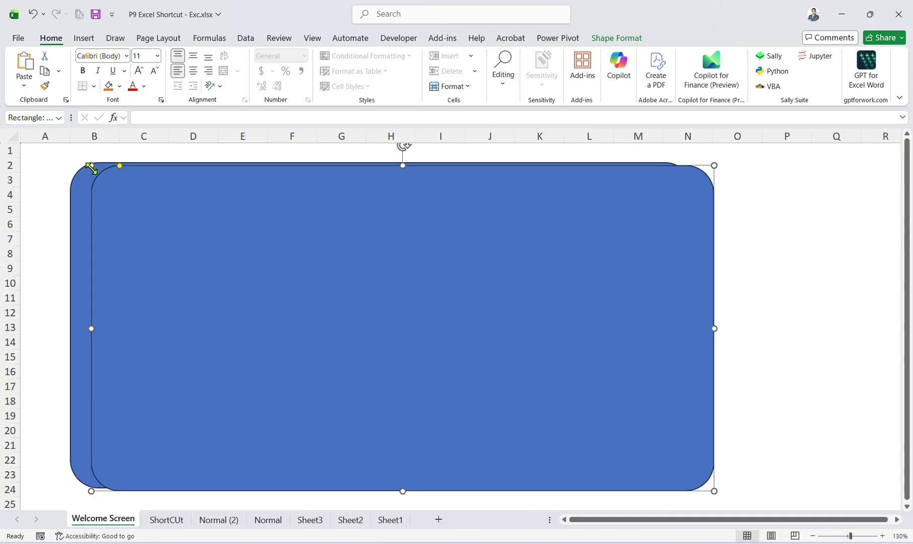
pyautogui.moveTo(91, 165); pyautogui.dragTo(246, 214)
pyautogui.moveTo(320, 285); pyautogui.dragTo(273, 237)
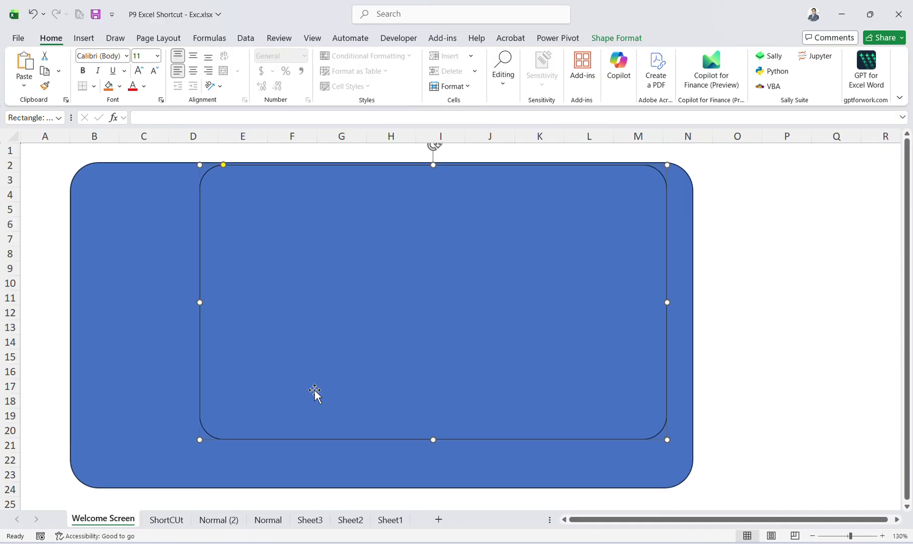
pyautogui.moveTo(671, 449); pyautogui.dragTo(651, 447)
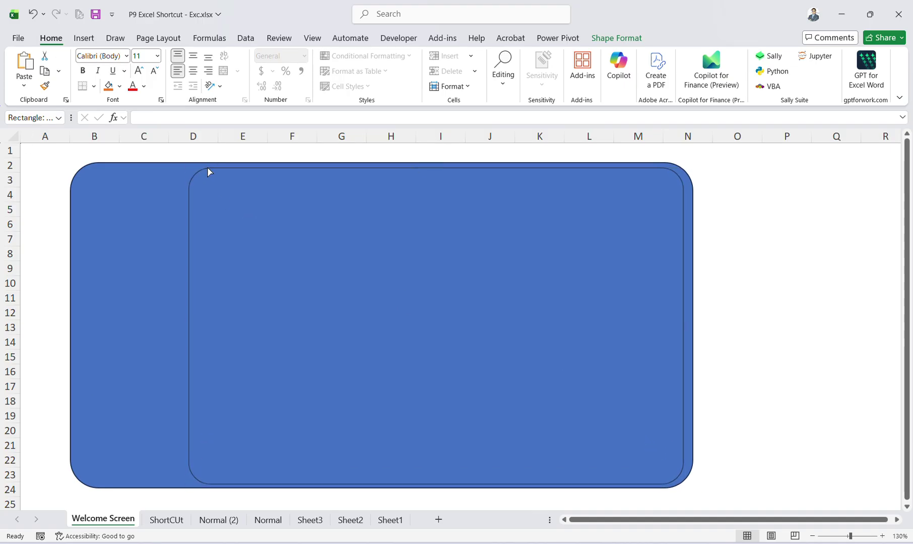
pyautogui.moveTo(236, 210); pyautogui.dragTo(221, 215)
pyautogui.moveTo(668, 485); pyautogui.dragTo(663, 479)
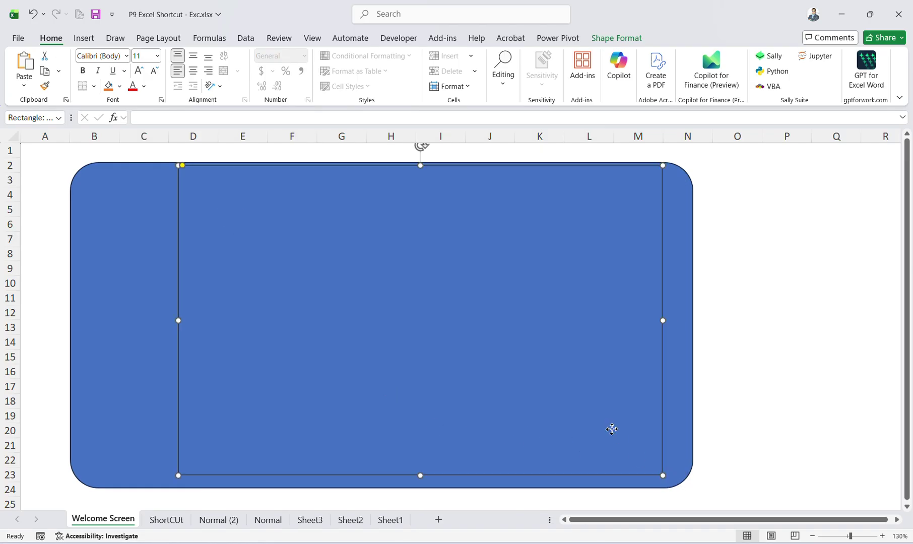
pyautogui.click(616, 38)
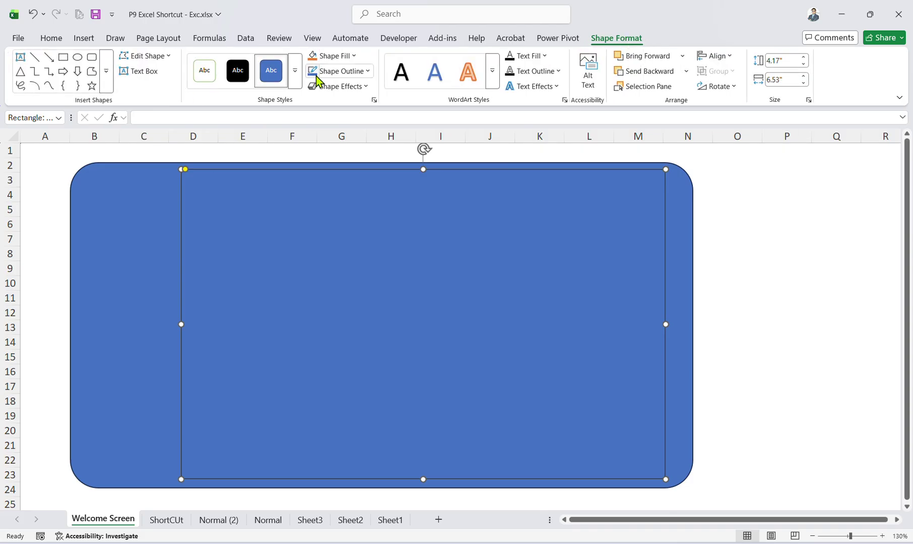
# Apply shaded blue shape styles to the inner panel and the outer rounded rectangle.
pyautogui.click(296, 76)
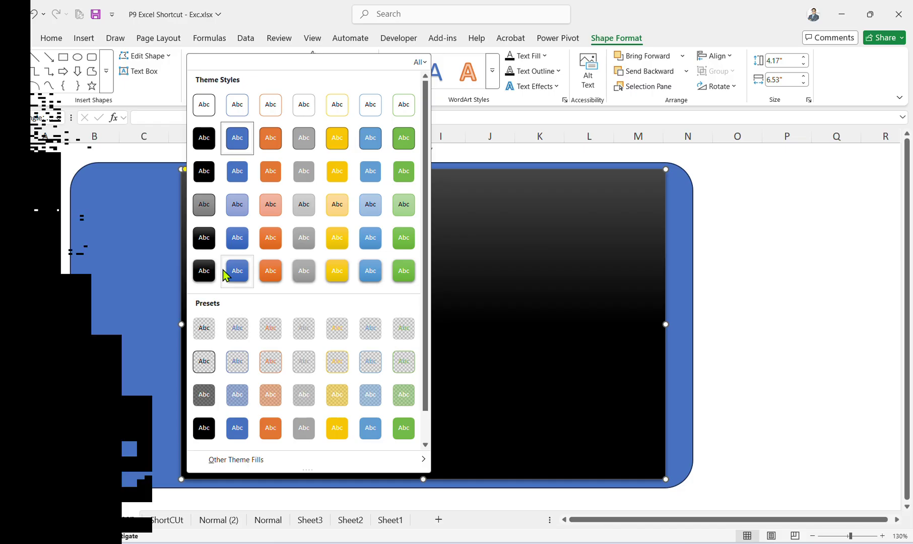
pyautogui.click(238, 271)
pyautogui.click(137, 234)
pyautogui.click(295, 94)
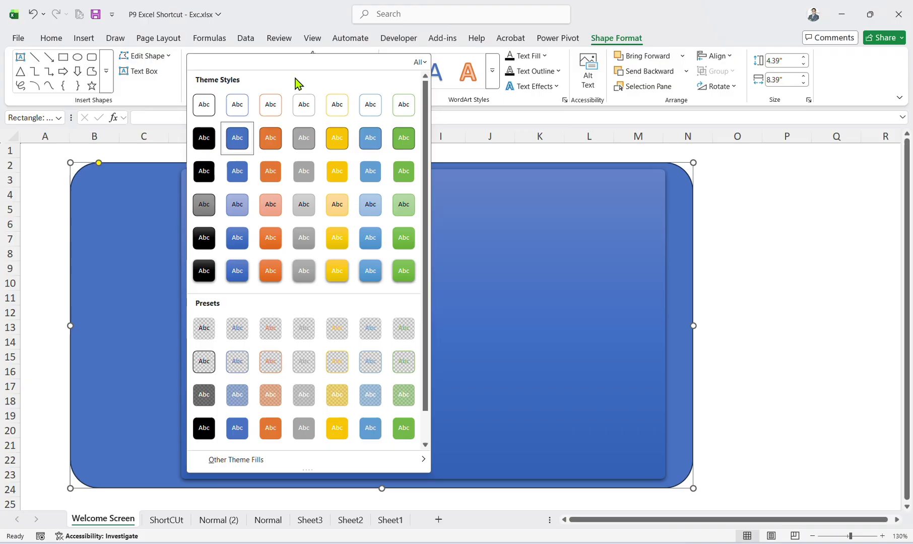
pyautogui.click(237, 428)
# Give the outer rounded rectangle a dark blue outline and a dark blue fill.
pyautogui.click(337, 72)
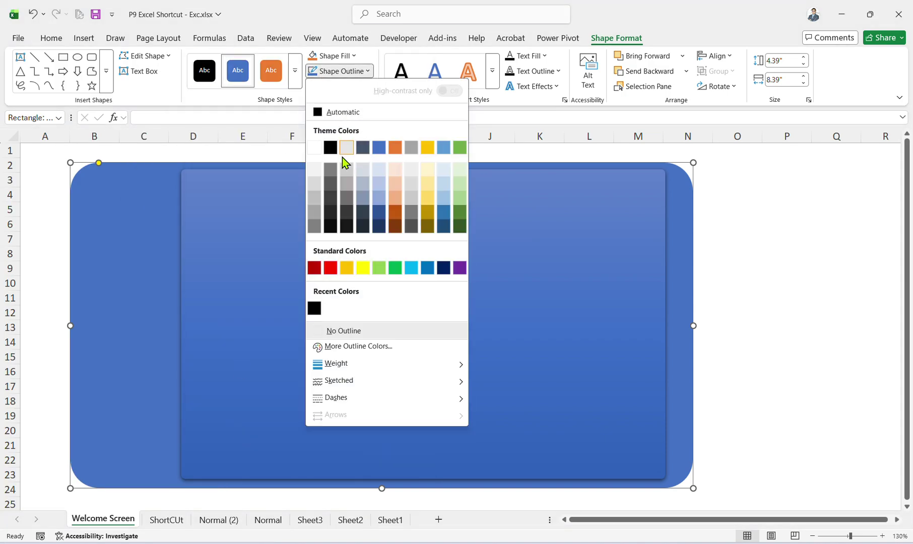
pyautogui.click(378, 214)
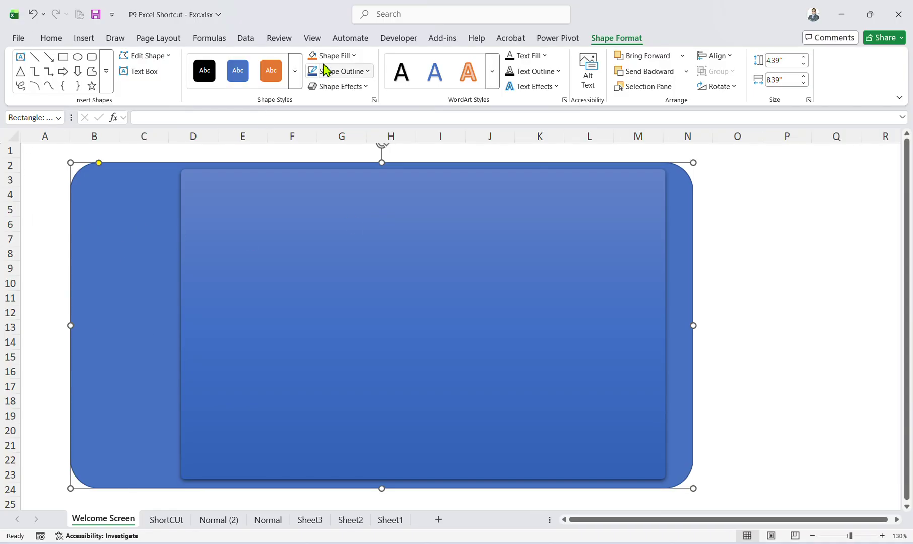
pyautogui.click(333, 56)
pyautogui.click(378, 201)
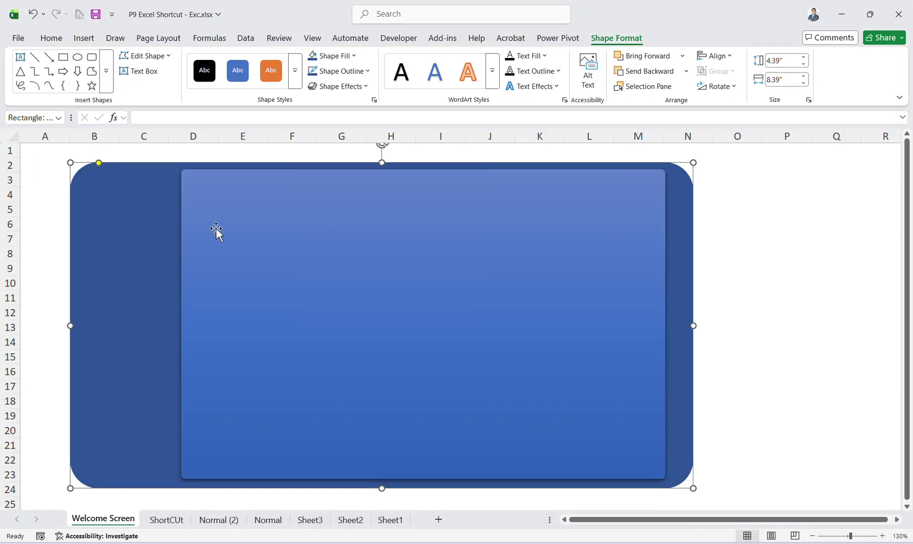
pyautogui.click(814, 269)
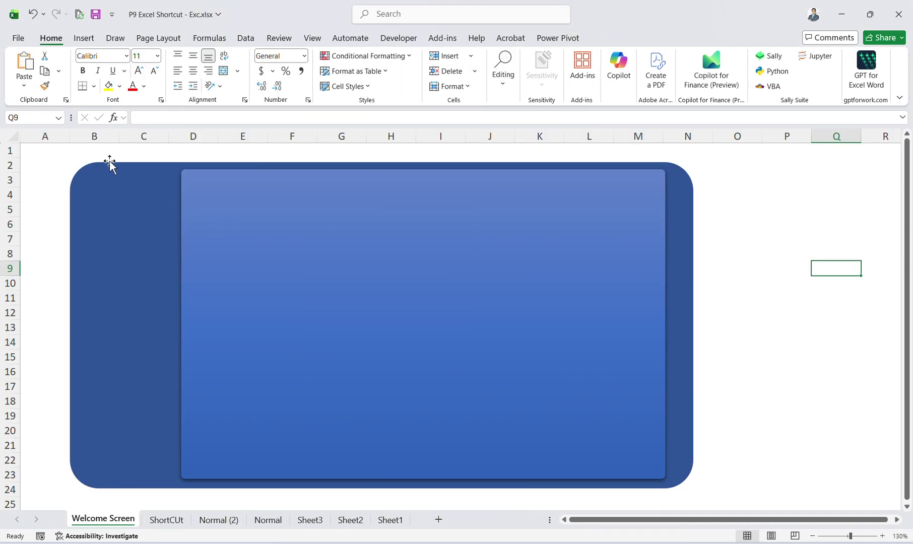
# Draw a small rounded-rectangle button near B4:C5 and give it an orange style.
pyautogui.click(182, 71)
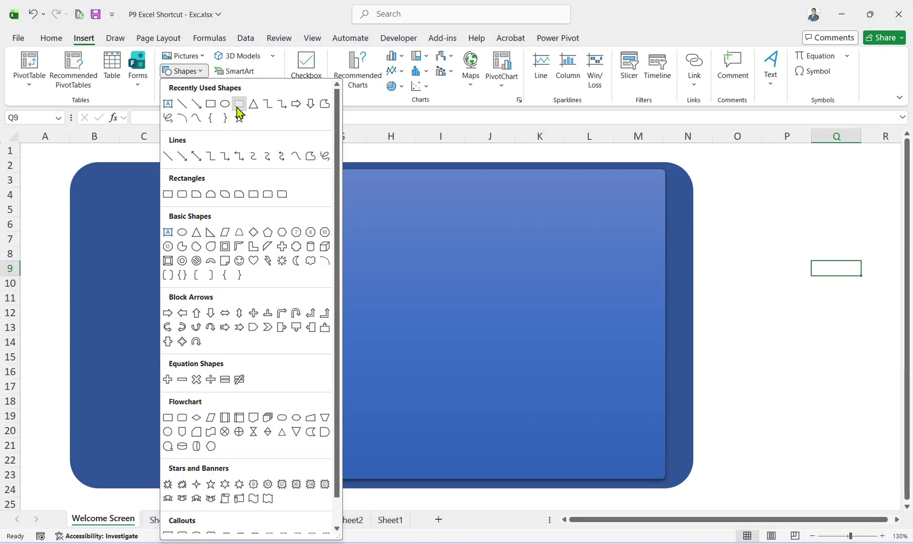
pyautogui.click(238, 104)
pyautogui.moveTo(93, 187)
pyautogui.mouseDown()
pyautogui.moveTo(194, 220)
pyautogui.moveTo(159, 206)
pyautogui.mouseUp()
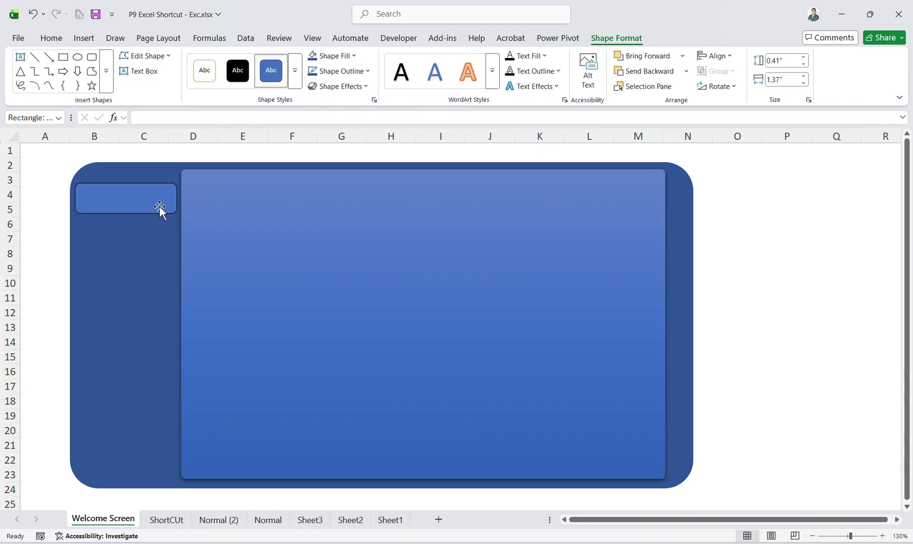
pyautogui.click(295, 70)
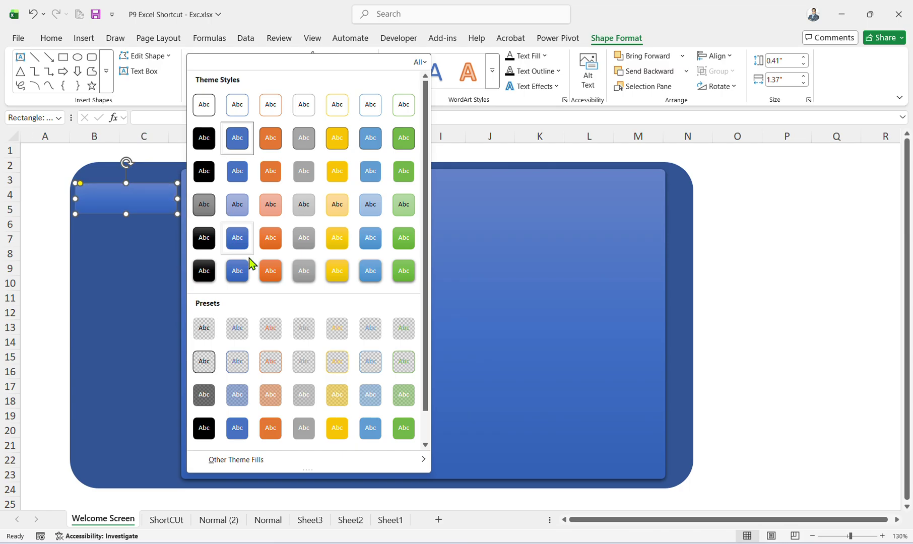
pyautogui.click(268, 272)
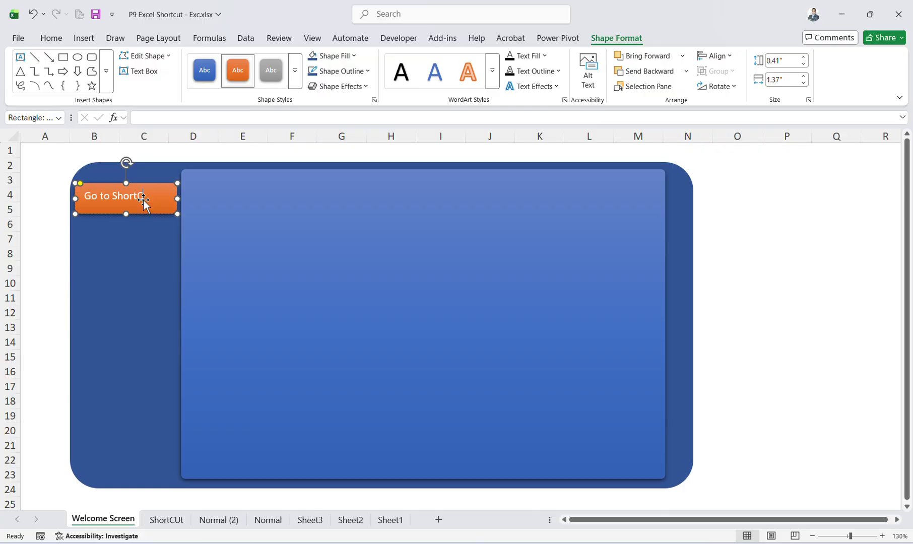
# Duplicate the orange Go to ShortCUt button so two buttons sit stacked in the left strip.
pyautogui.click(700, 297)
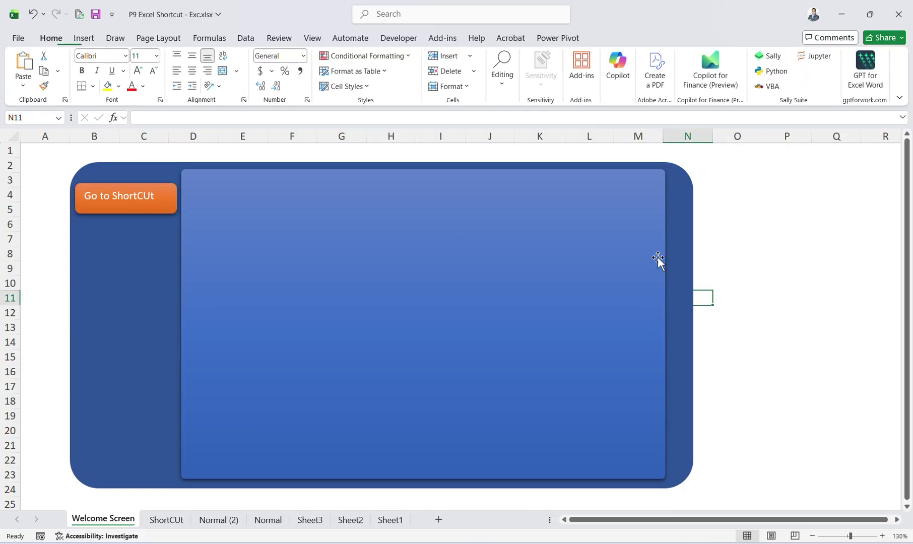
pyautogui.click(168, 212)
pyautogui.hotkey('ctrl', 'd')
pyautogui.moveTo(165, 207); pyautogui.dragTo(159, 235)
pyautogui.press('Escape')
pyautogui.click(154, 205)
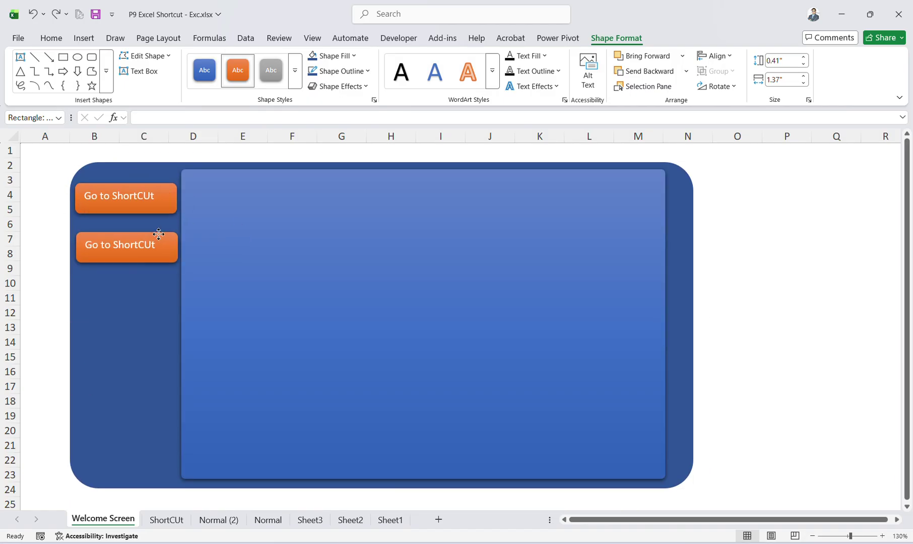
# Replace the second orange button's text with 'Report'.
pyautogui.tripleClick(146, 250)
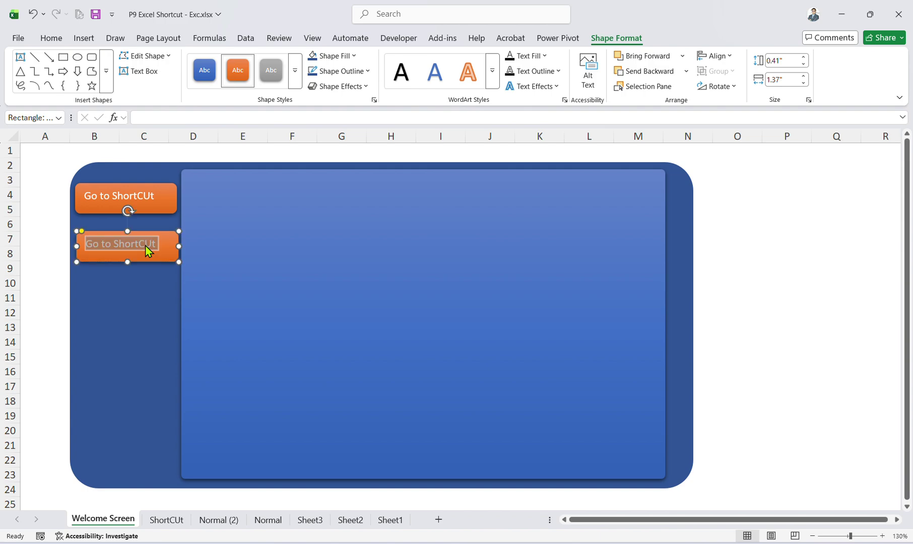
pyautogui.write('Revort')
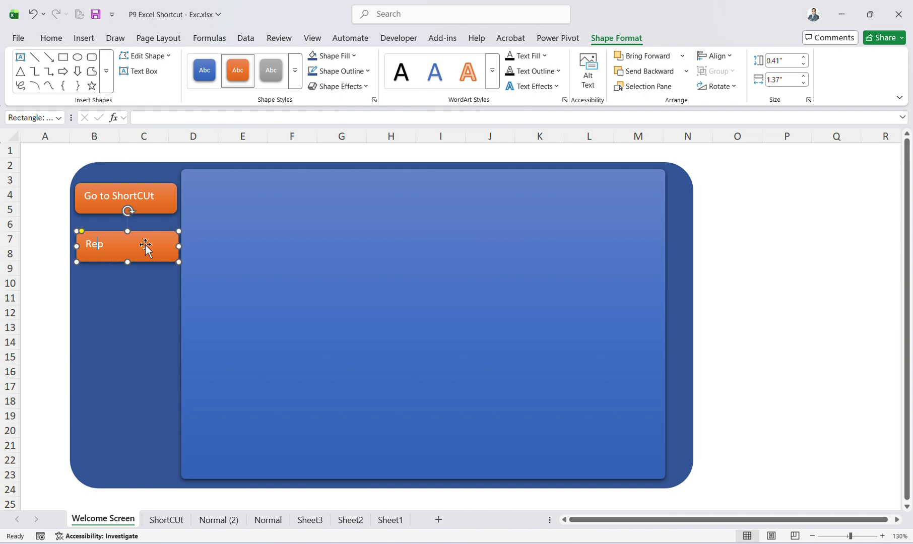
pyautogui.click(670, 255)
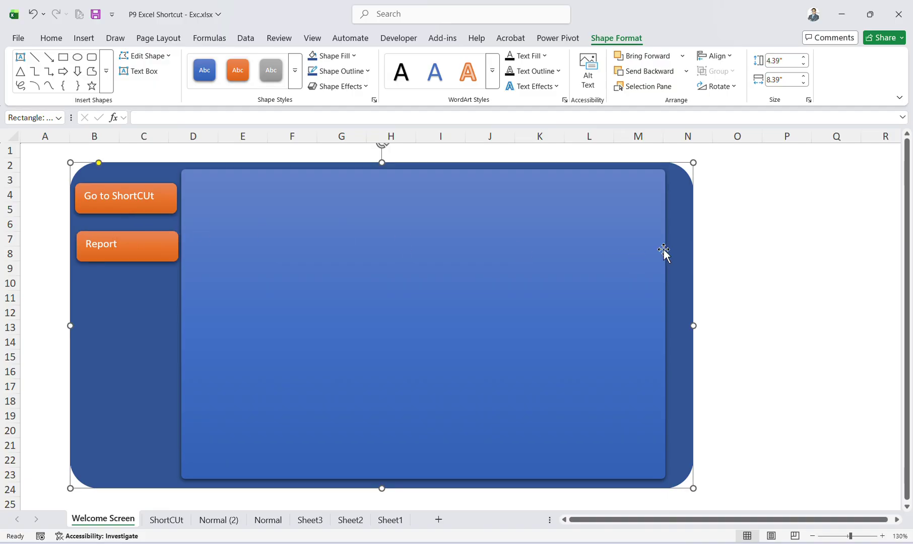
pyautogui.click(163, 239)
pyautogui.keyDown('ctrl'); pyautogui.click(147, 193); pyautogui.keyUp('ctrl')
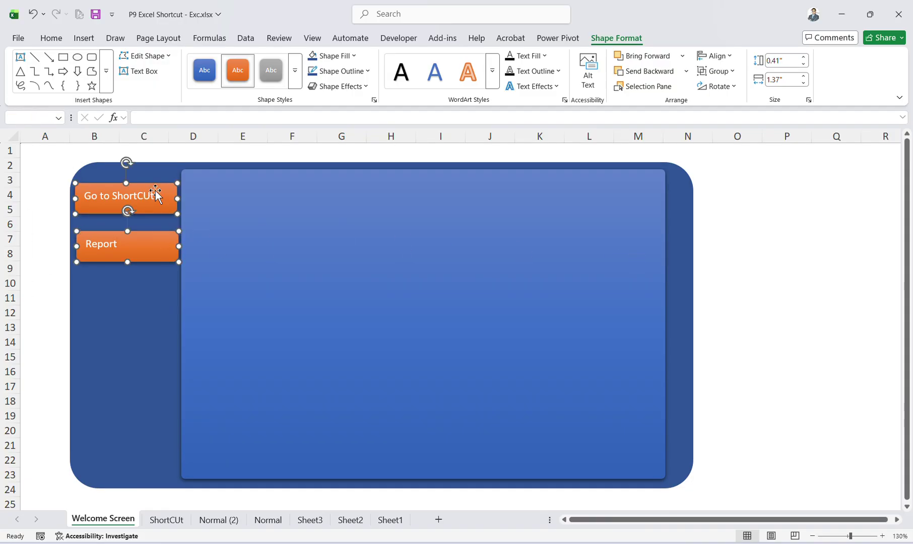
# Give the Report button a green theme shape style.
pyautogui.click(29, 243)
pyautogui.click(107, 244)
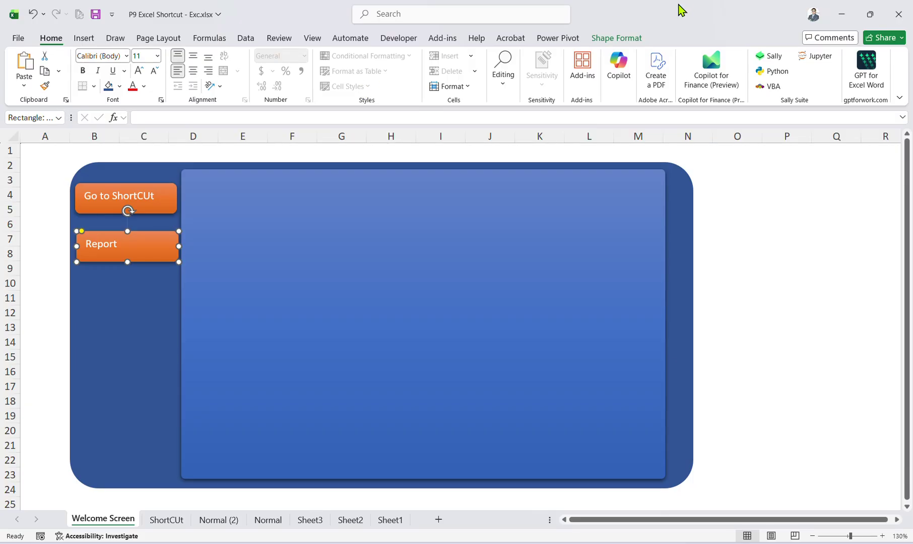
pyautogui.click(638, 38)
pyautogui.click(296, 72)
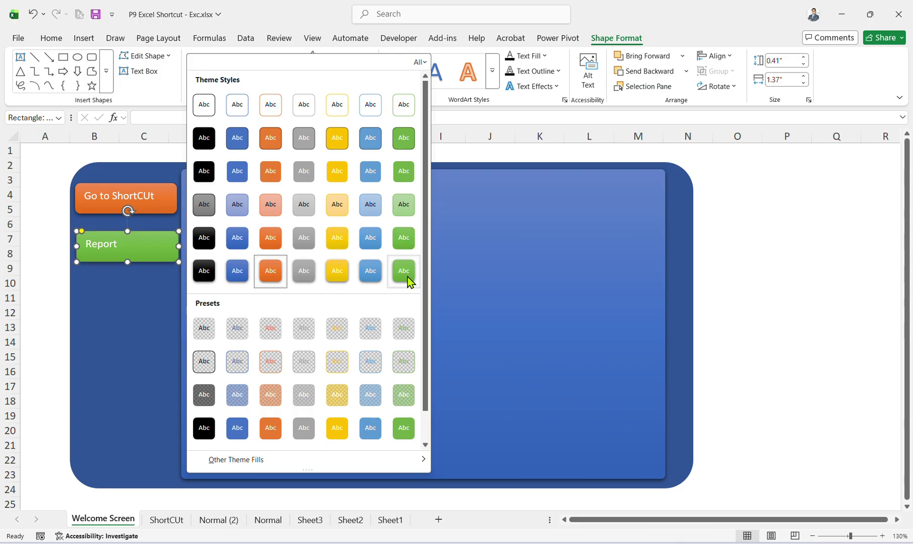
pyautogui.click(405, 272)
pyautogui.click(786, 313)
pyautogui.click(177, 216)
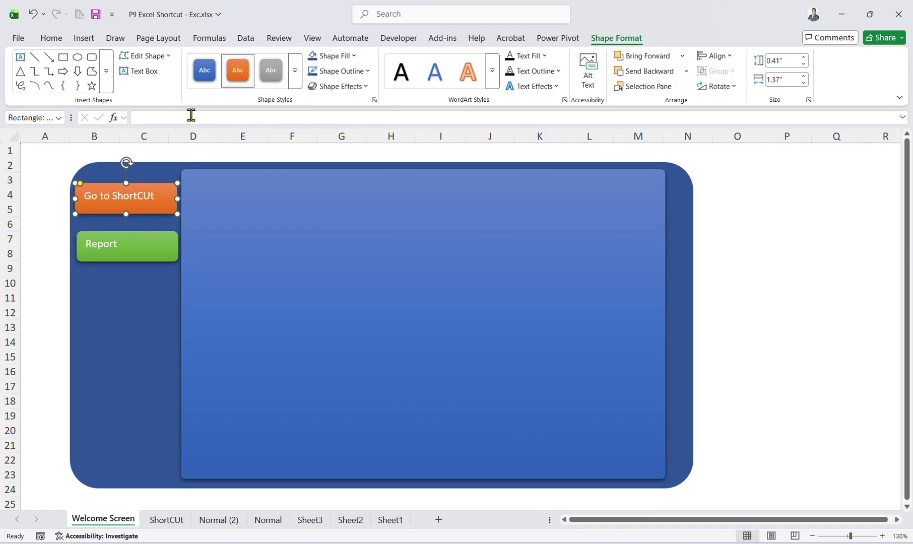
# Hyperlink the Go to ShortCUt button to the ShortCUt sheet in this workbook.
pyautogui.hotkey('ctrl', 'k')
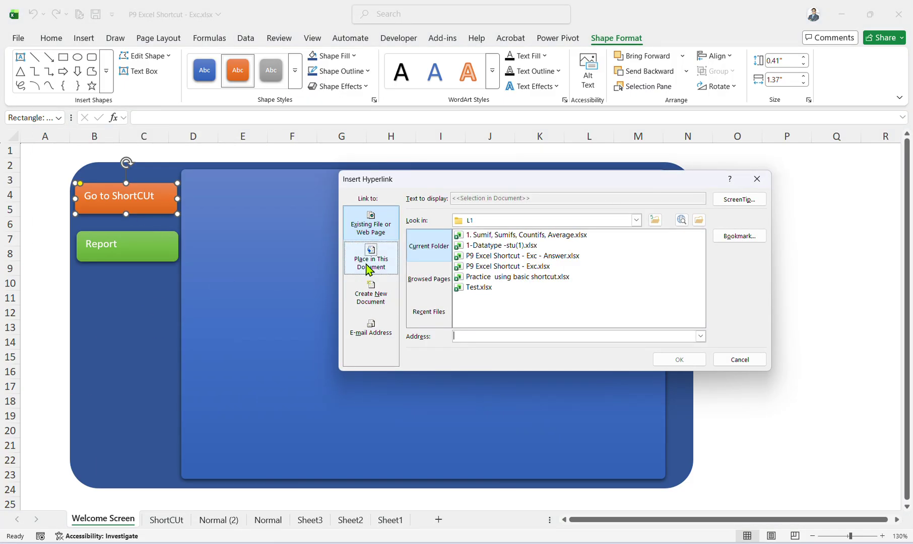
pyautogui.click(367, 264)
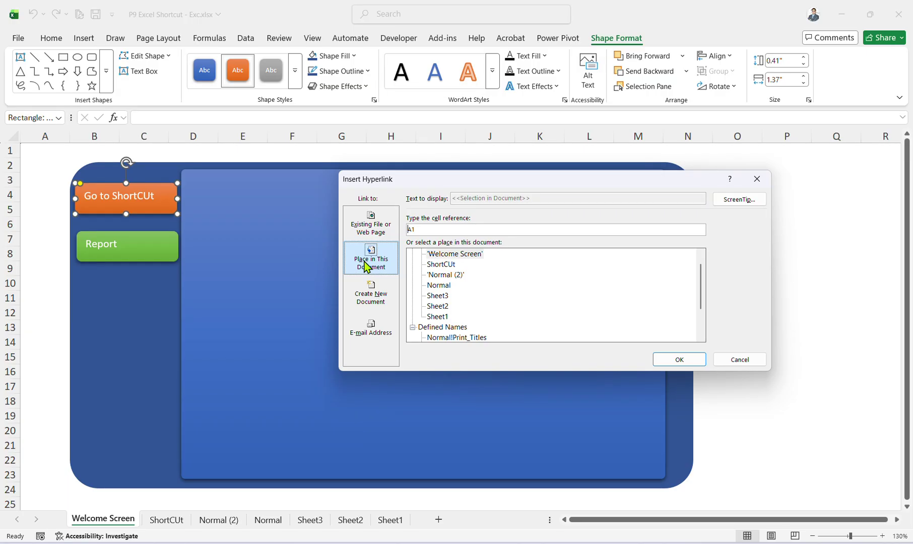
pyautogui.click(441, 265)
pyautogui.click(676, 360)
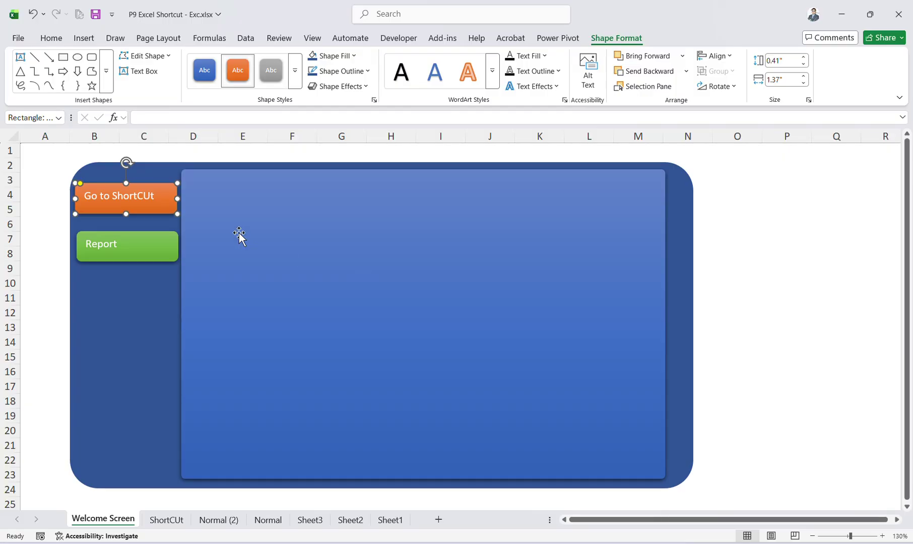
# Hyperlink the Report button to the Normal (2) sheet, then test the ShortCUt link.
pyautogui.click(169, 245)
pyautogui.hotkey('ctrl', 'k')
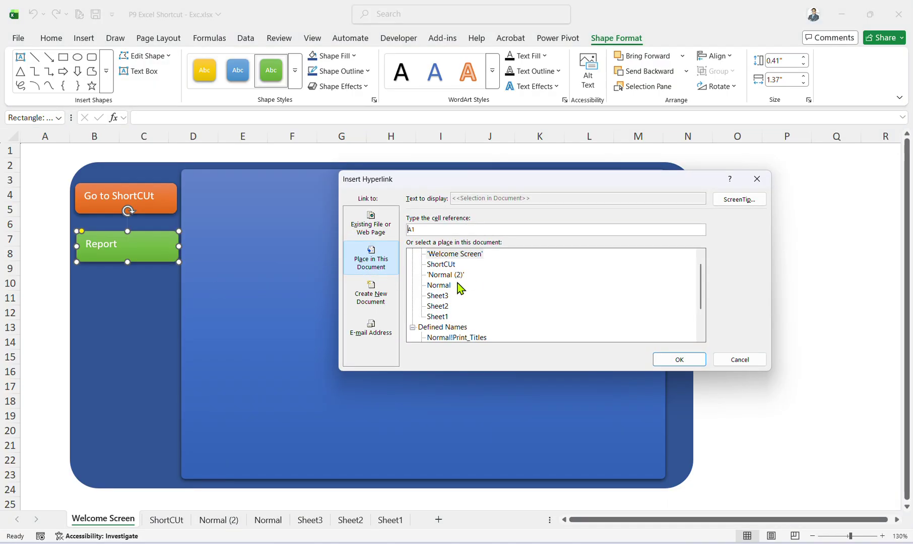
pyautogui.click(446, 275)
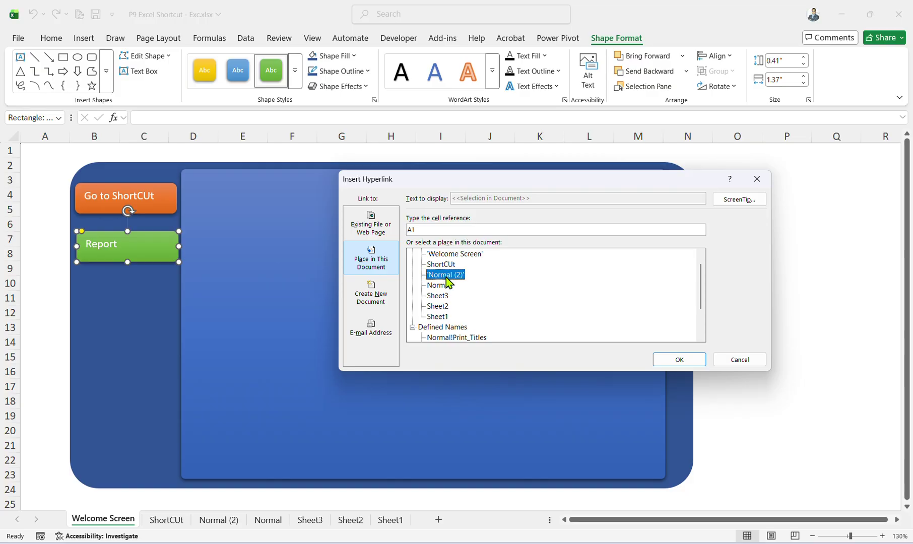
pyautogui.click(680, 360)
pyautogui.click(757, 310)
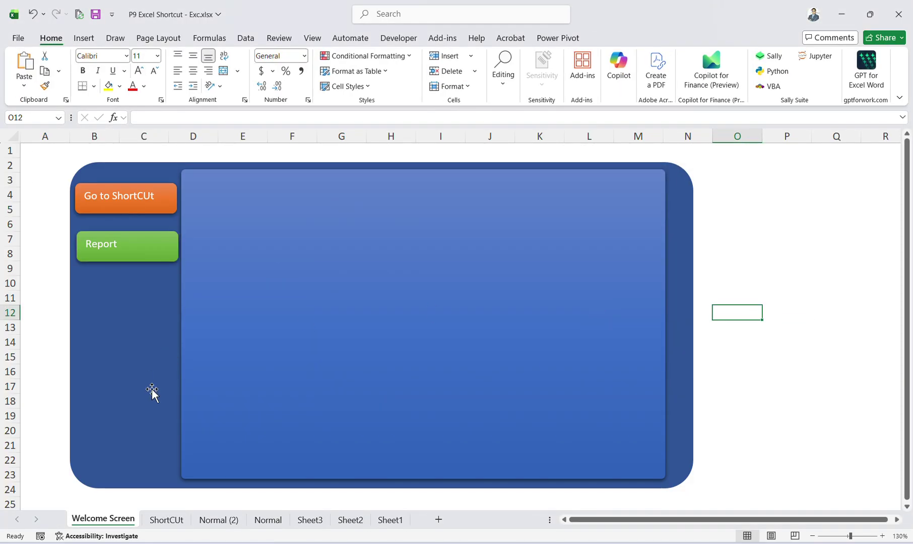
pyautogui.click(178, 523)
pyautogui.click(122, 522)
# On the ShortCUt sheet, draw a left block arrow beside the table in columns E–F.
pyautogui.click(125, 200)
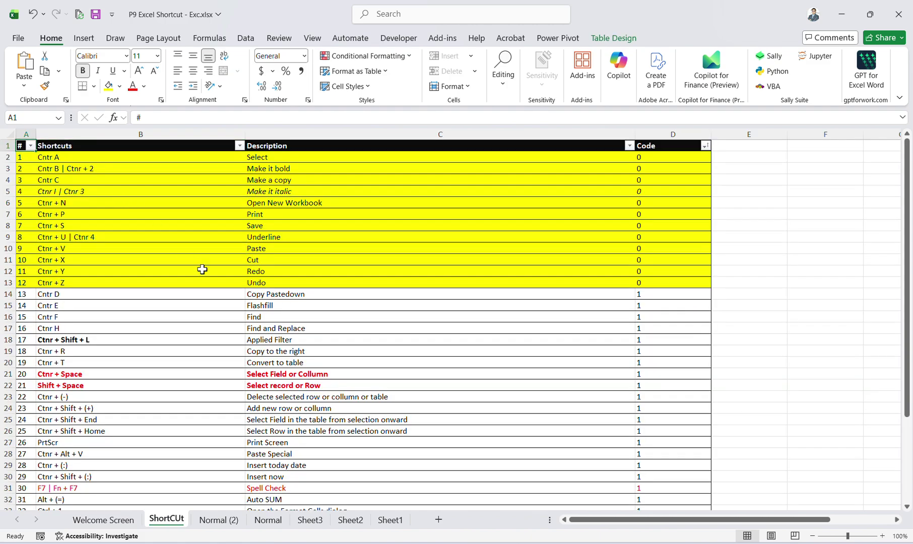
pyautogui.click(84, 39)
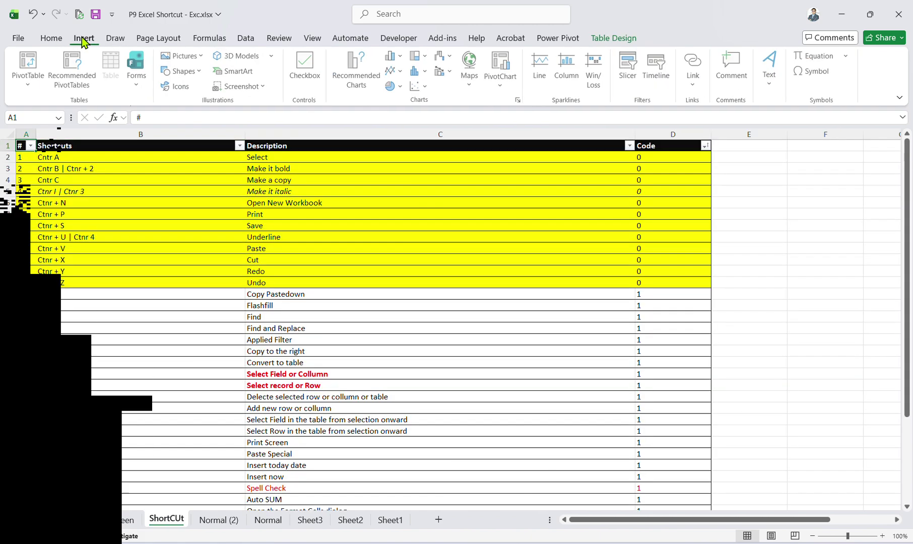
pyautogui.click(184, 71)
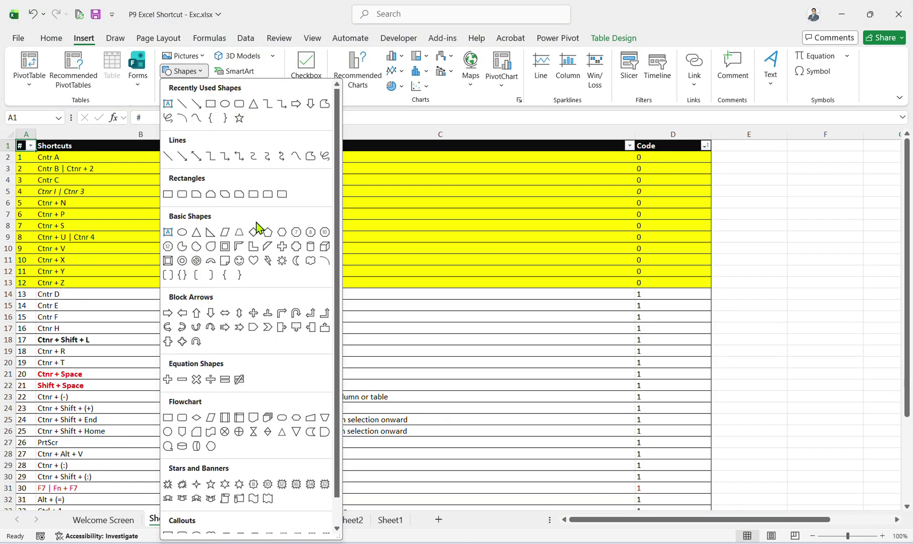
pyautogui.click(181, 314)
pyautogui.moveTo(731, 159); pyautogui.dragTo(833, 239)
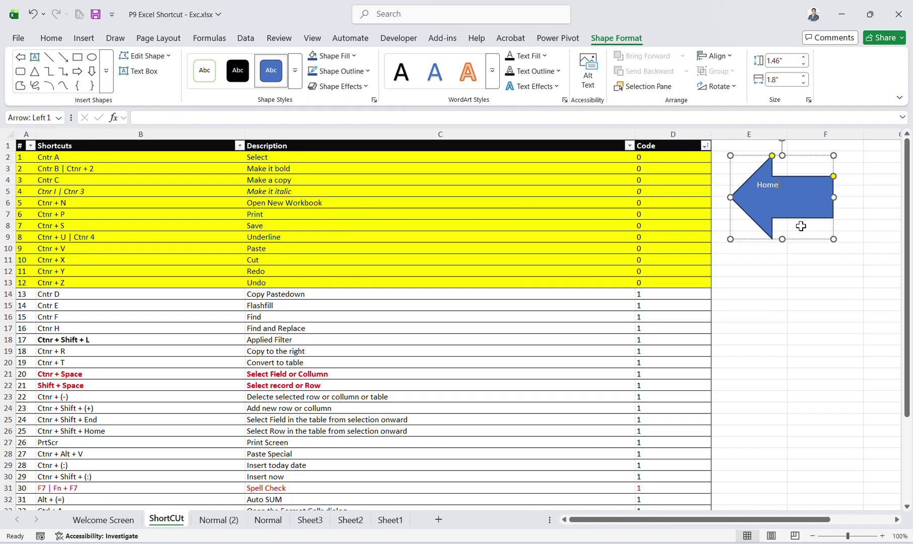
# Centre the arrow's Home text and enlarge it to 24 pt.
pyautogui.click(800, 226)
pyautogui.click(786, 207)
pyautogui.click(51, 38)
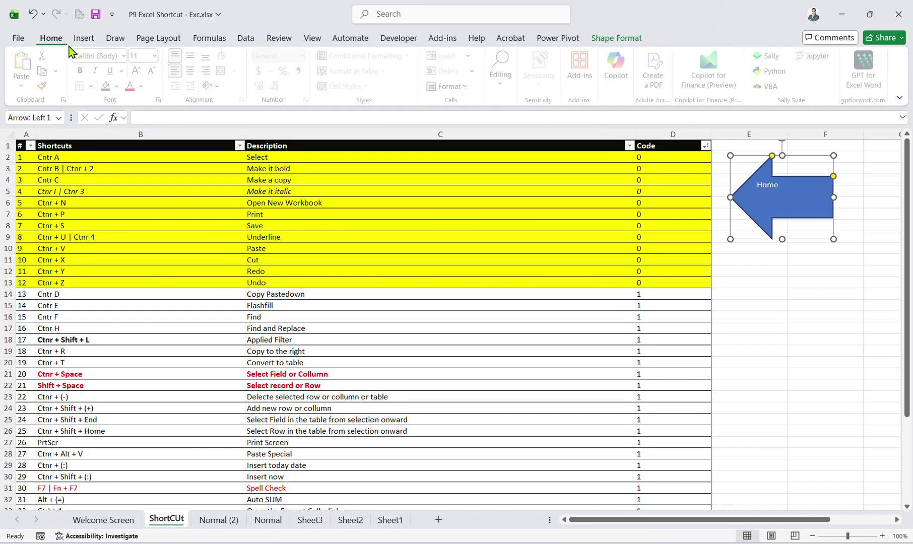
pyautogui.click(193, 71)
pyautogui.click(193, 57)
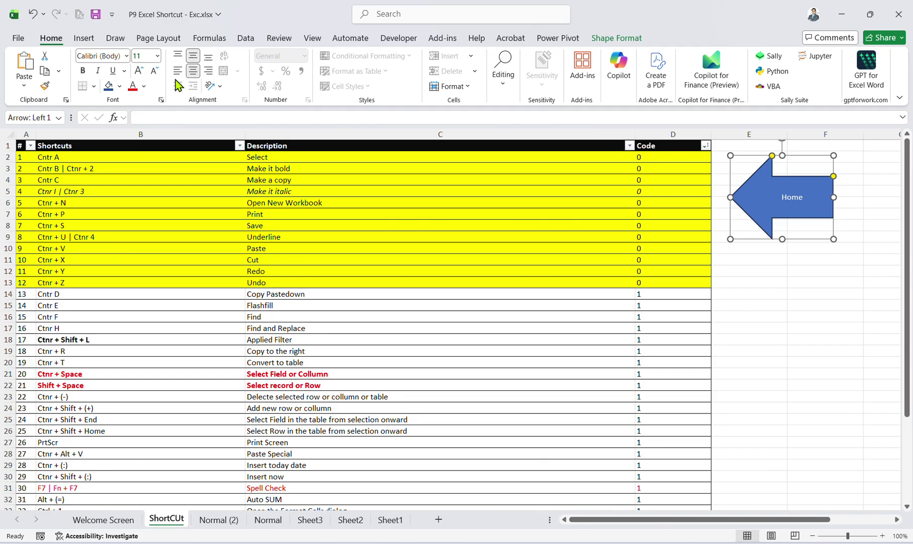
pyautogui.click(142, 72)
pyautogui.click(142, 71)
pyautogui.click(144, 73)
pyautogui.click(144, 73)
pyautogui.click(144, 73)
pyautogui.click(702, 352)
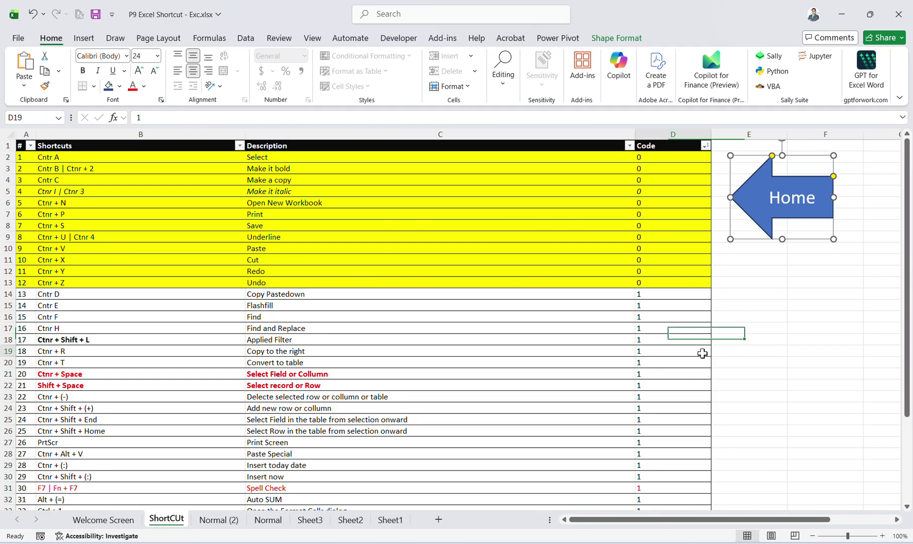
pyautogui.click(791, 208)
pyautogui.hotkey('ctrl', 'l')
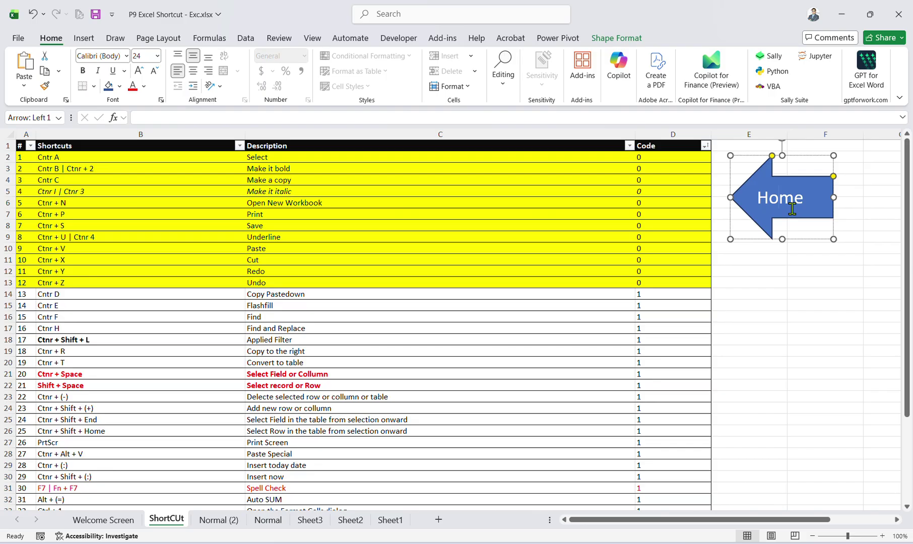
# Hyperlink the Home arrow to the Welcome Screen sheet and test the link.
pyautogui.hotkey('ctrl', 'k')
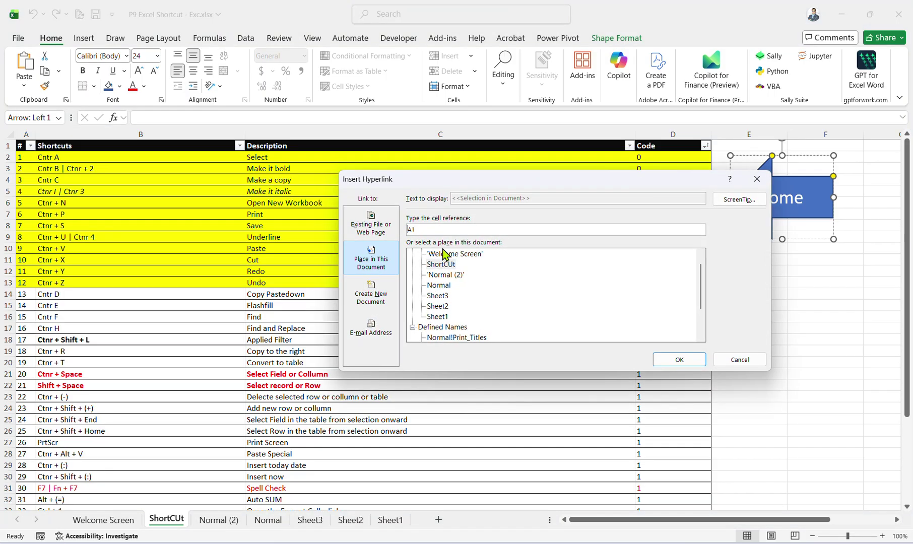
pyautogui.click(446, 255)
pyautogui.click(660, 360)
pyautogui.click(824, 328)
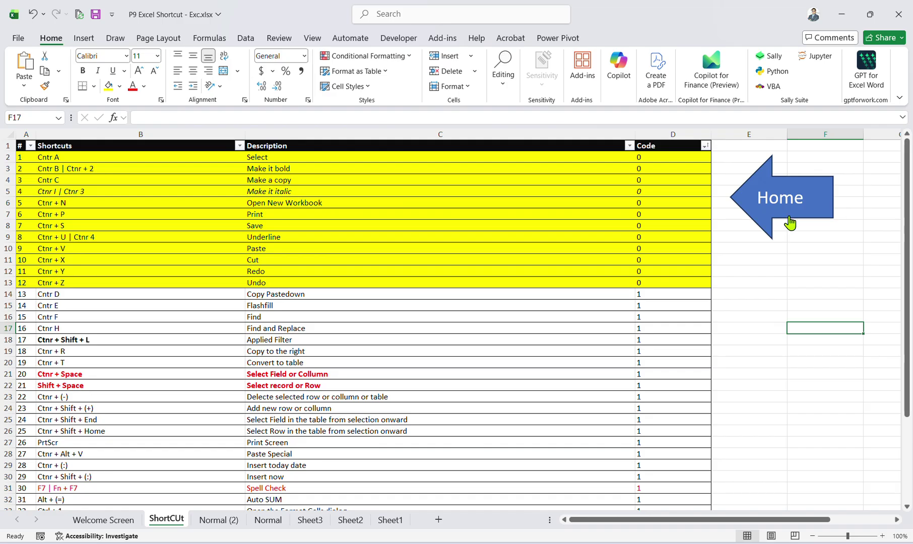
pyautogui.click(790, 223)
pyautogui.click(152, 218)
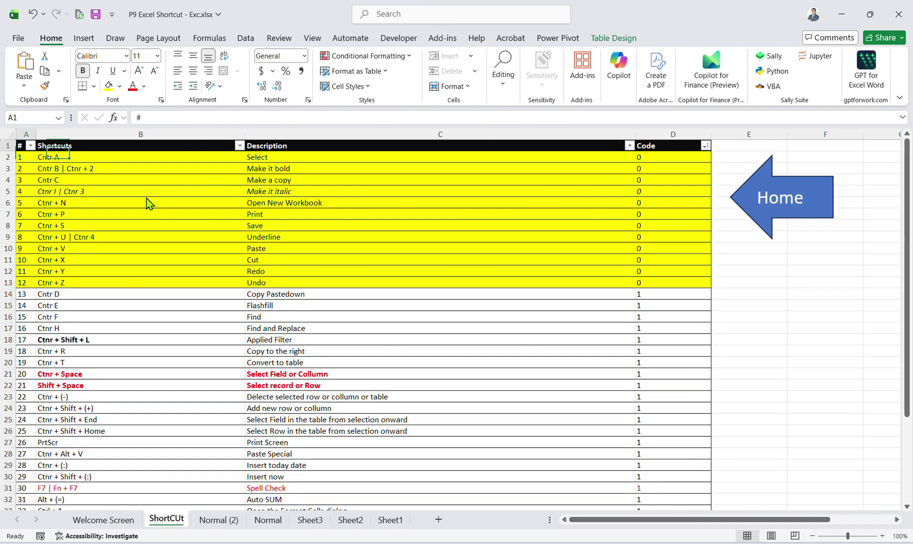
pyautogui.keyDown('ctrl'); pyautogui.click(795, 184); pyautogui.keyUp('ctrl')
pyautogui.click(218, 519)
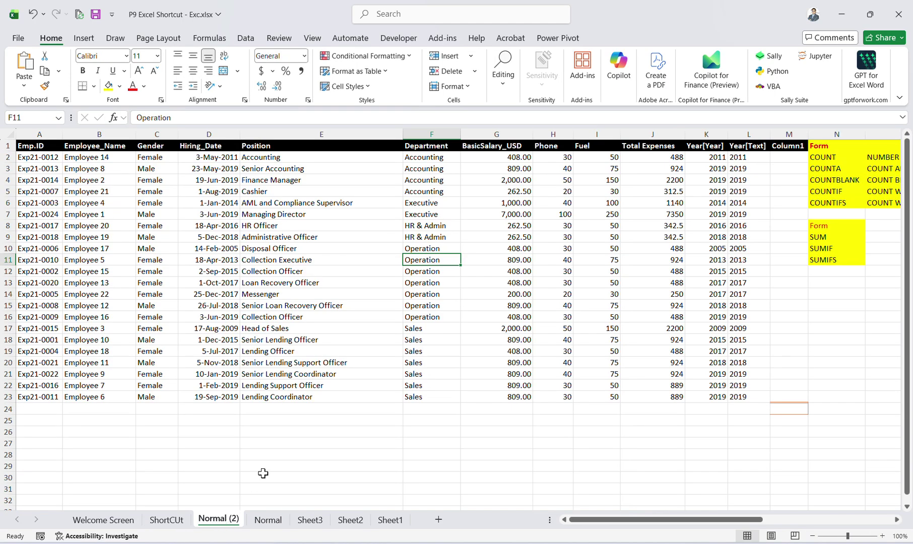
pyautogui.hotkey('ctrl', 'v')
pyautogui.moveTo(466, 260); pyautogui.dragTo(471, 324)
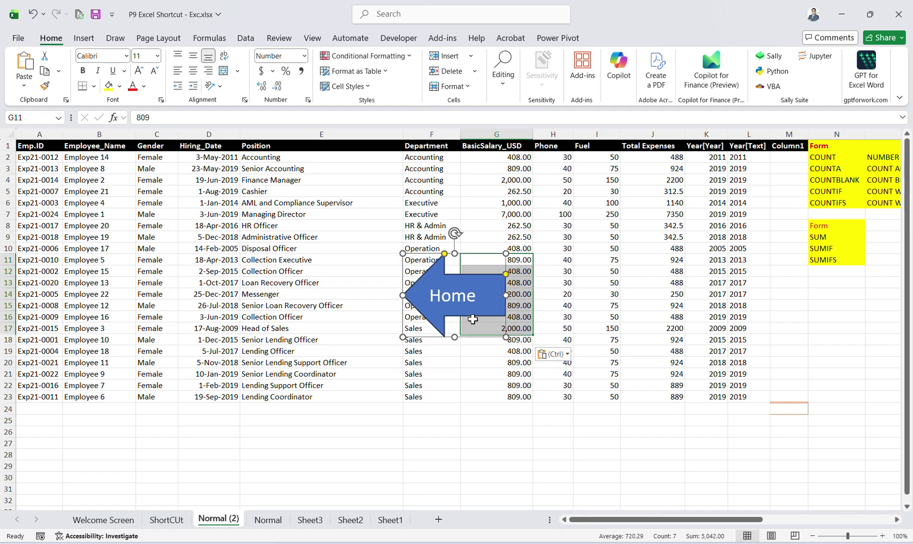
pyautogui.click(472, 319)
pyautogui.click(439, 314)
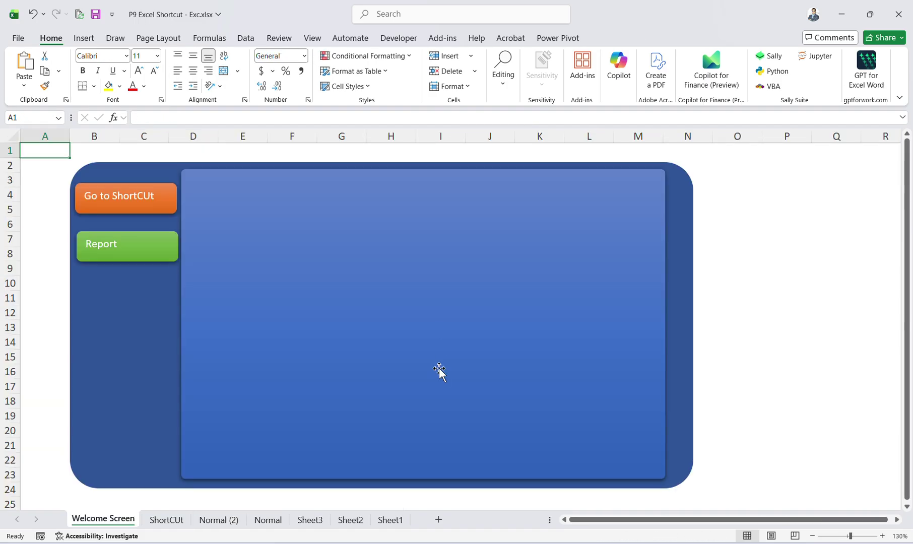
pyautogui.click(118, 191)
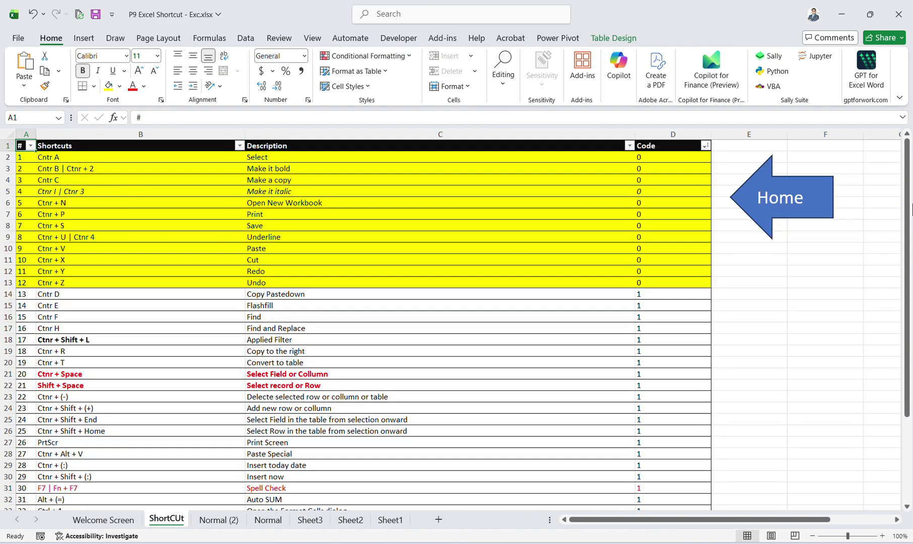
pyautogui.click(787, 191)
pyautogui.click(178, 246)
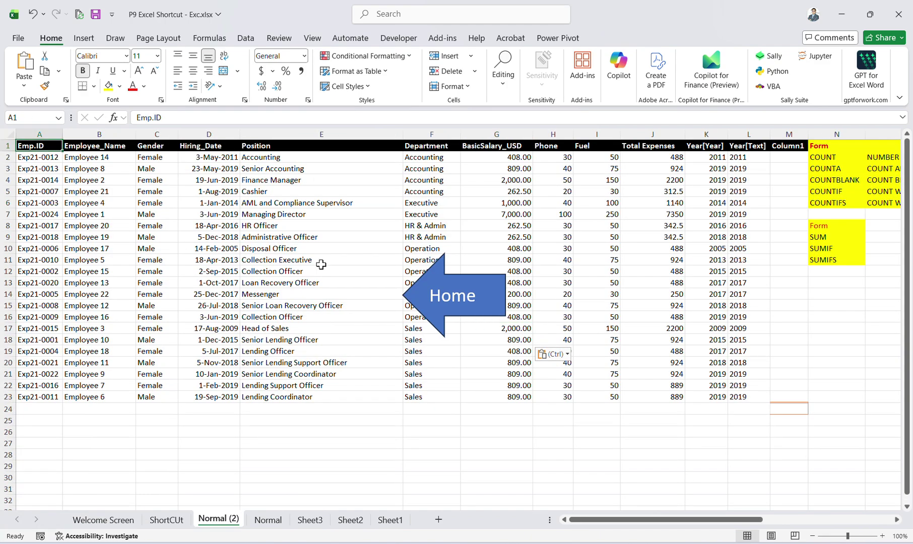
pyautogui.click(476, 298)
pyautogui.click(110, 193)
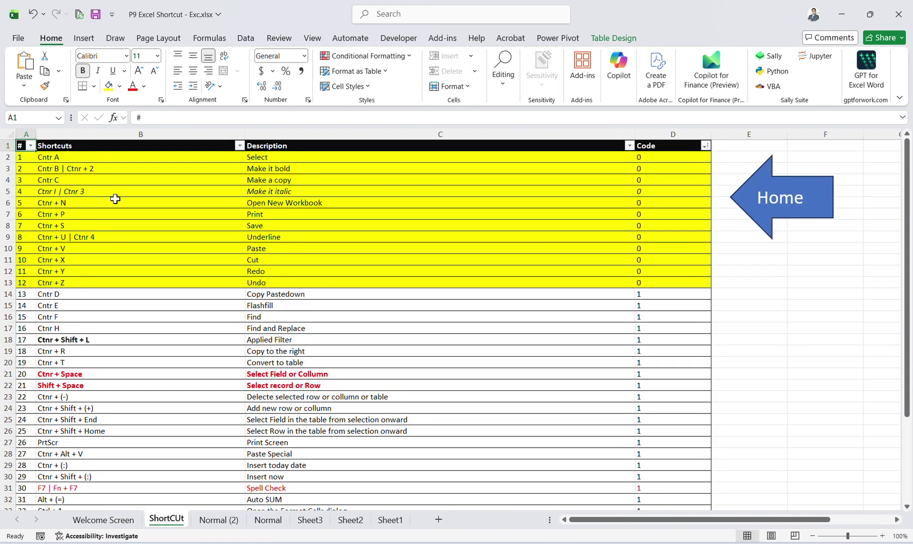
pyautogui.click(816, 212)
pyautogui.click(485, 232)
pyautogui.click(786, 253)
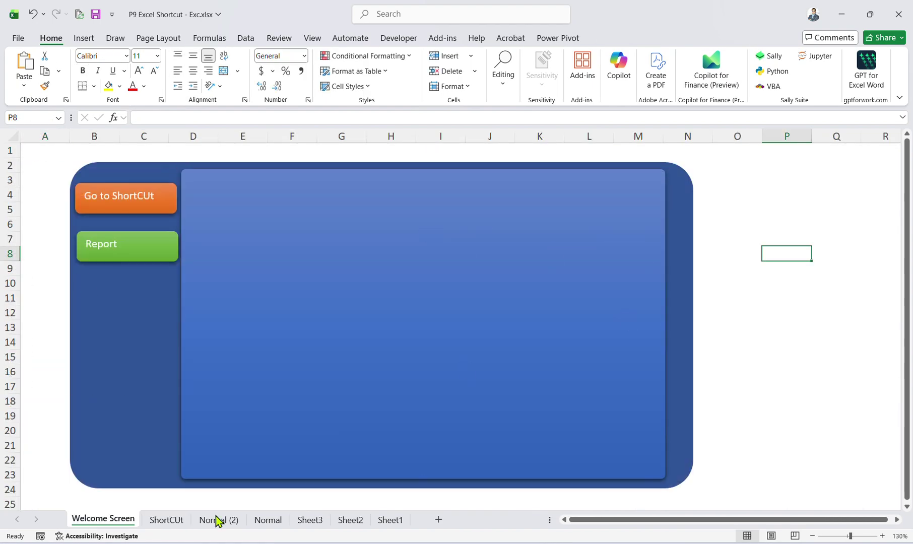
pyautogui.hotkey('ctrl', 'pagedown')
pyautogui.hotkey('ctrl', 'pagedown')
pyautogui.hotkey('ctrl', 'pagedown')
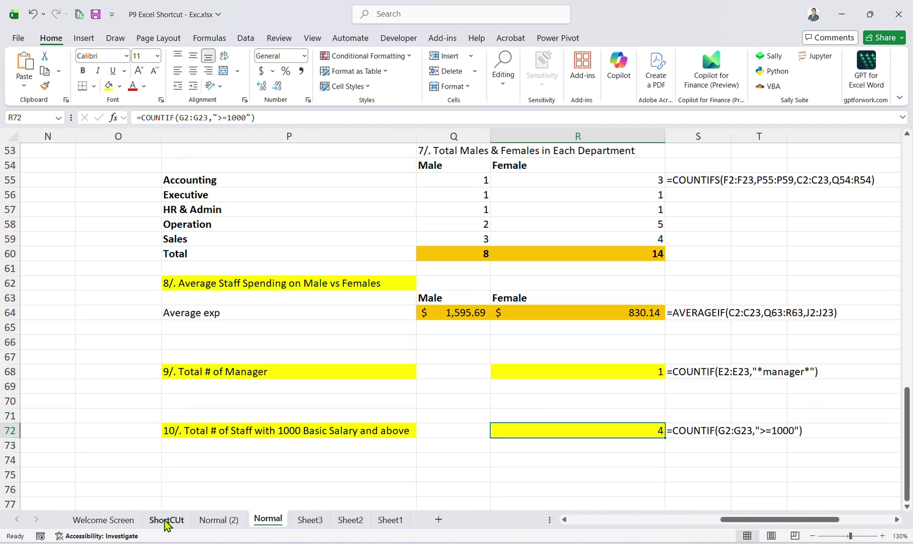
pyautogui.hotkey('ctrl', 'pageup')
pyautogui.hotkey('ctrl', 'pageup')
pyautogui.hotkey('ctrl', 'pageup')
pyautogui.click(67, 156)
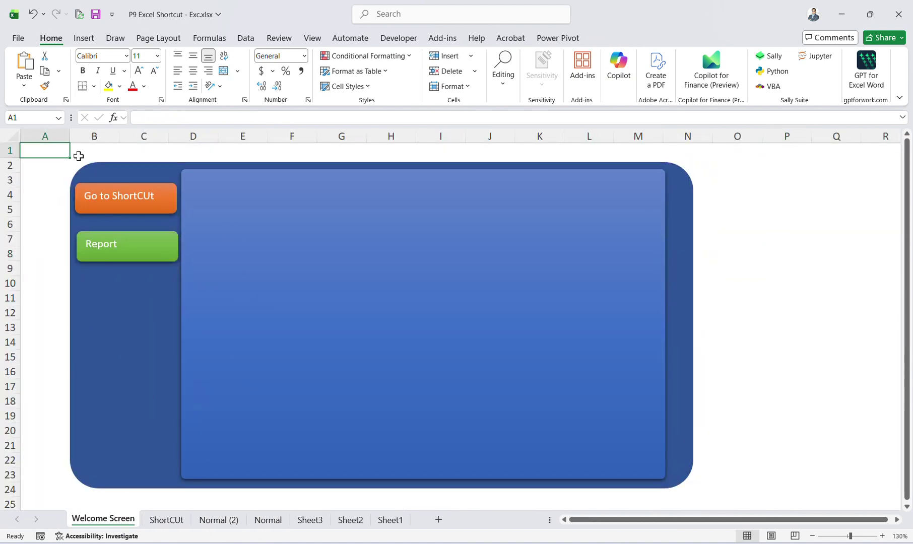
# Select cell P6 on the Welcome Screen for the salary total.
pyautogui.click(226, 198)
pyautogui.click(818, 285)
pyautogui.moveTo(759, 179); pyautogui.dragTo(765, 196)
pyautogui.click(768, 219)
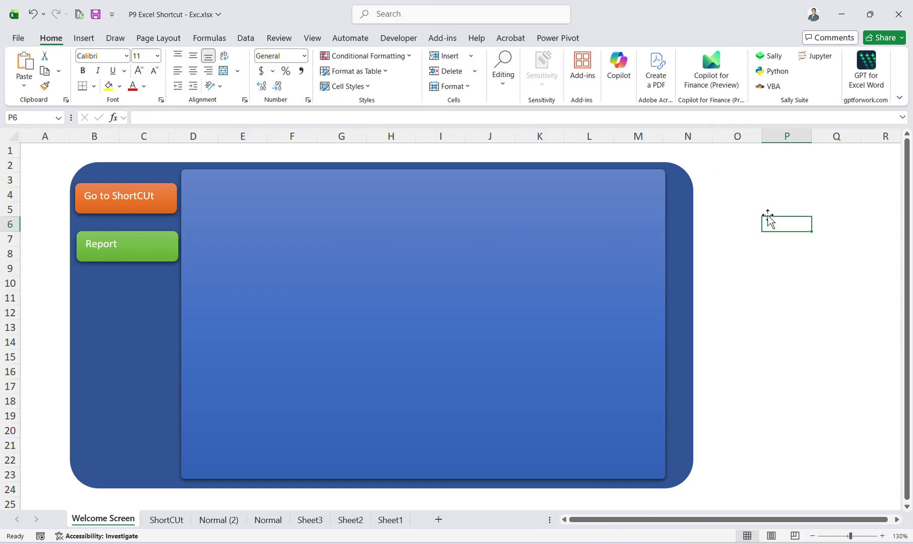
# Enter =SUM(TBLHR[BasicSalary_USD]) in P6 via autocomplete, showing $21,907.50.
pyautogui.write('=sum')
pyautogui.press('Tab')
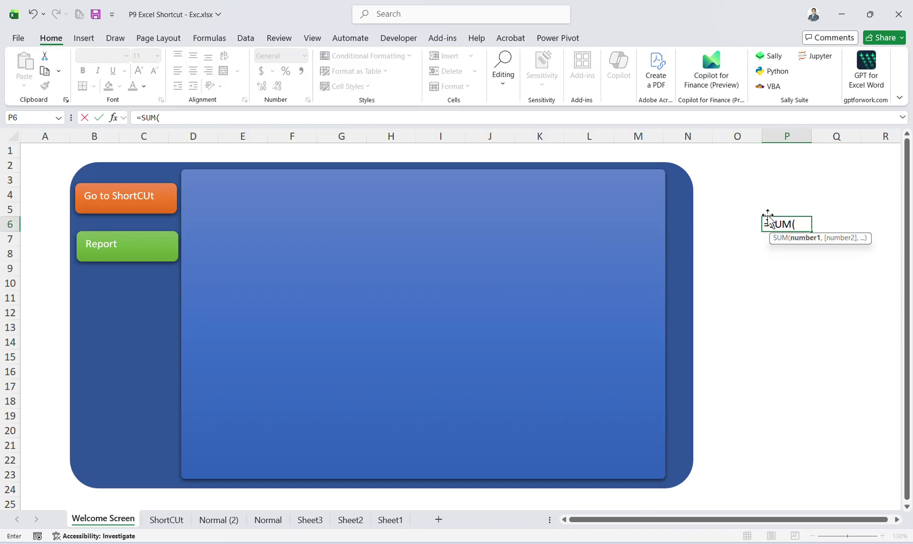
pyautogui.write('tb')
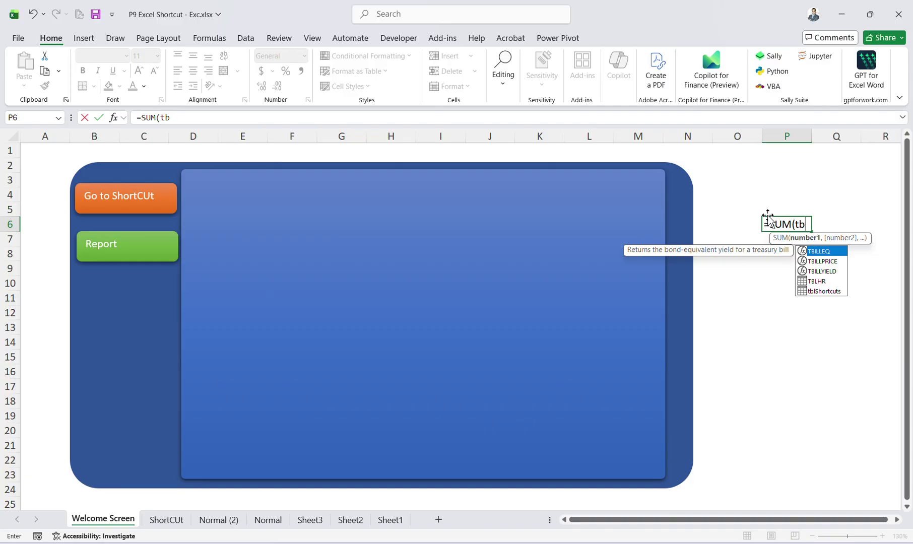
pyautogui.press('Down')
pyautogui.press('Down')
pyautogui.press('Down')
pyautogui.press('Tab')
pyautogui.write('[sak')
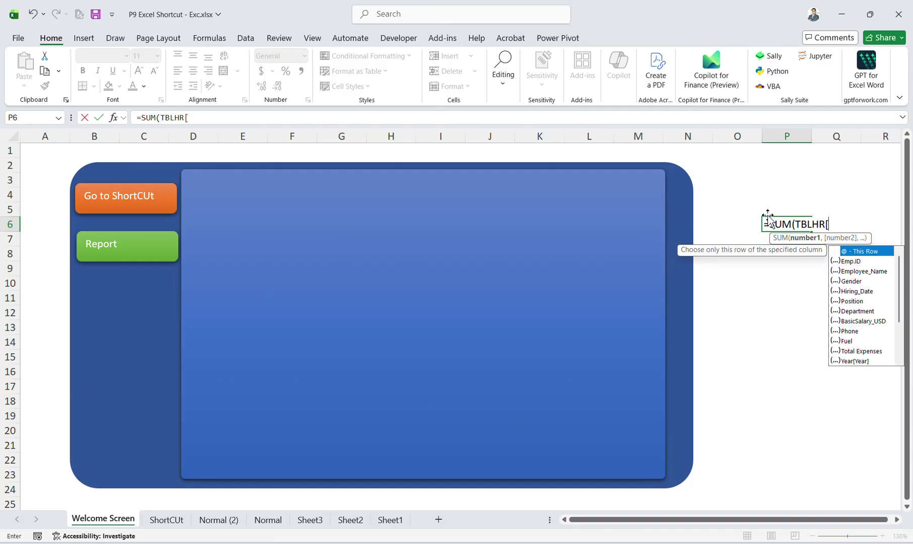
pyautogui.press('BackSpace')
pyautogui.press('Down')
pyautogui.press('Down')
pyautogui.press('Down')
pyautogui.press('Down')
pyautogui.press('Down')
pyautogui.press('Down')
pyautogui.press('Down')
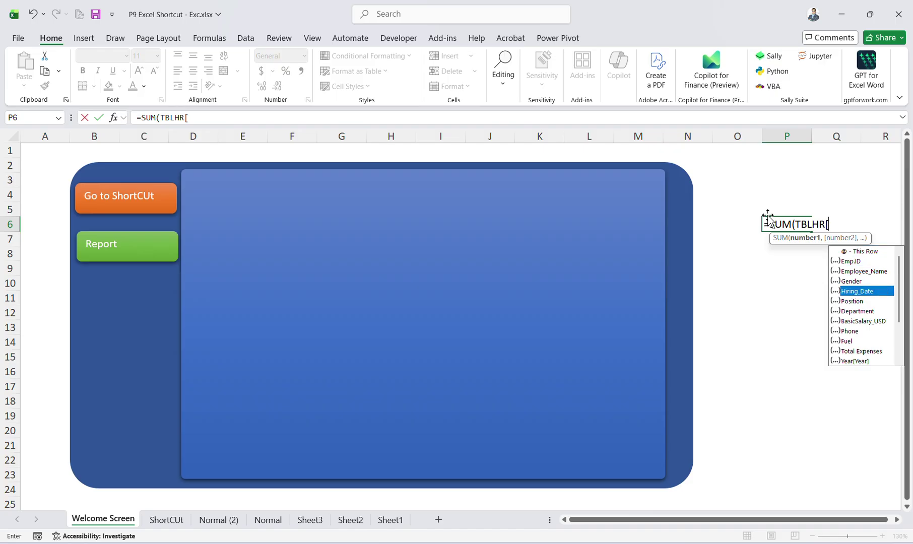
pyautogui.press('Tab')
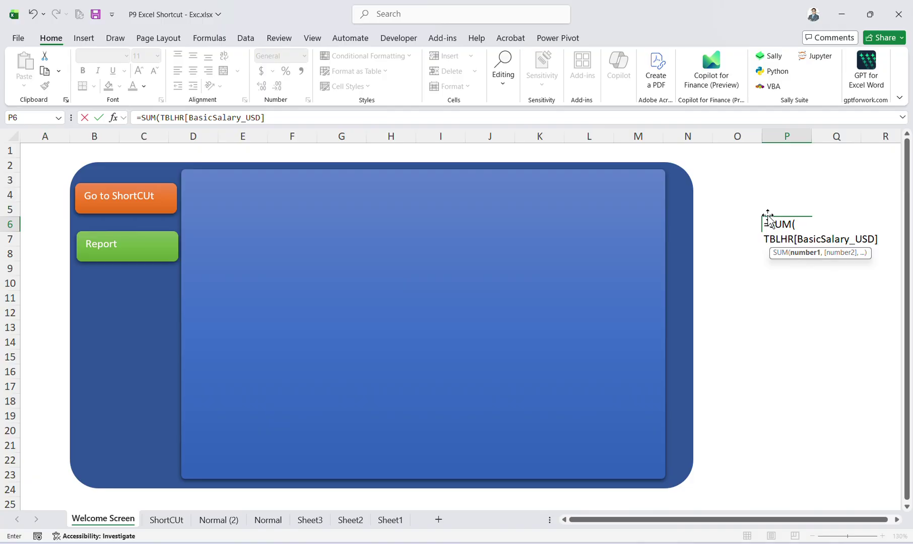
pyautogui.press('Return')
pyautogui.click(772, 220)
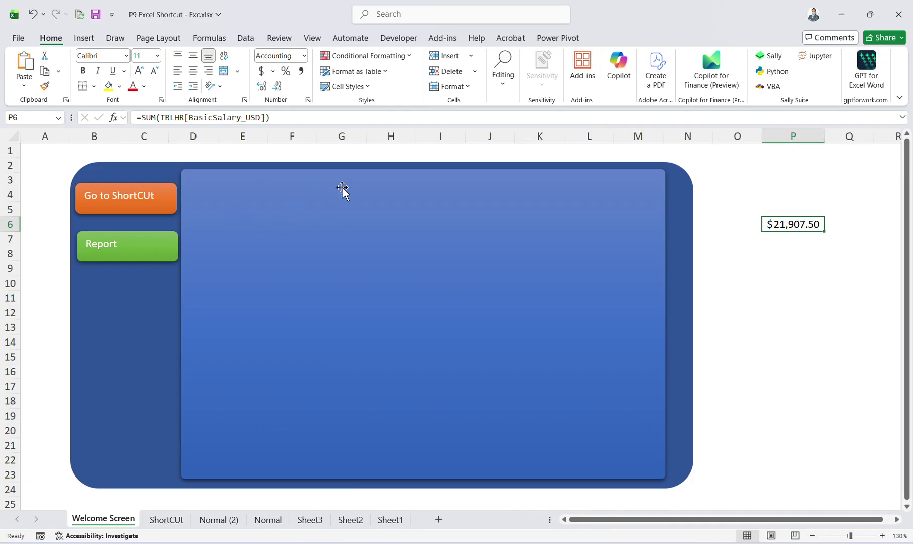
# Test the Go to ShortCUt, Report and Home links between the dashboard and their sheets.
pyautogui.click(115, 199)
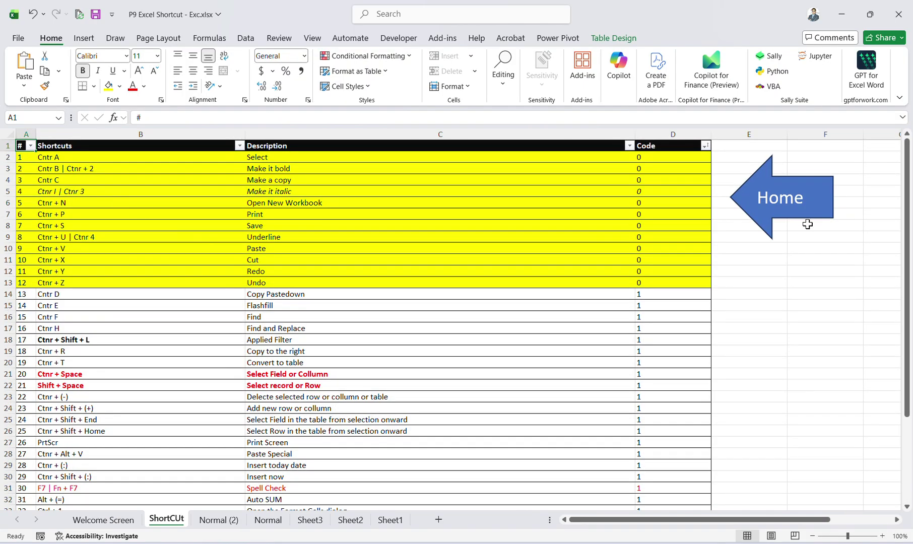
pyautogui.click(803, 193)
pyautogui.click(165, 237)
pyautogui.click(455, 280)
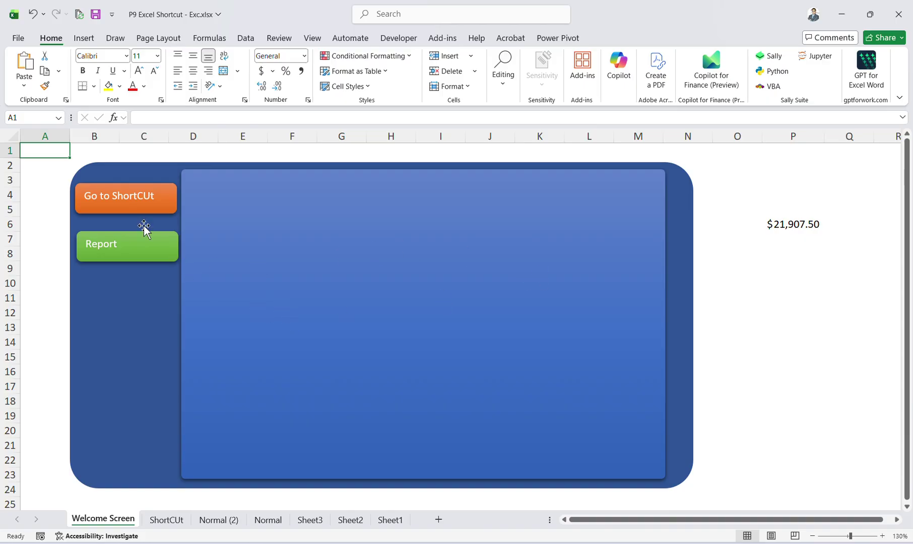
pyautogui.click(129, 234)
pyautogui.click(469, 297)
pyautogui.click(150, 200)
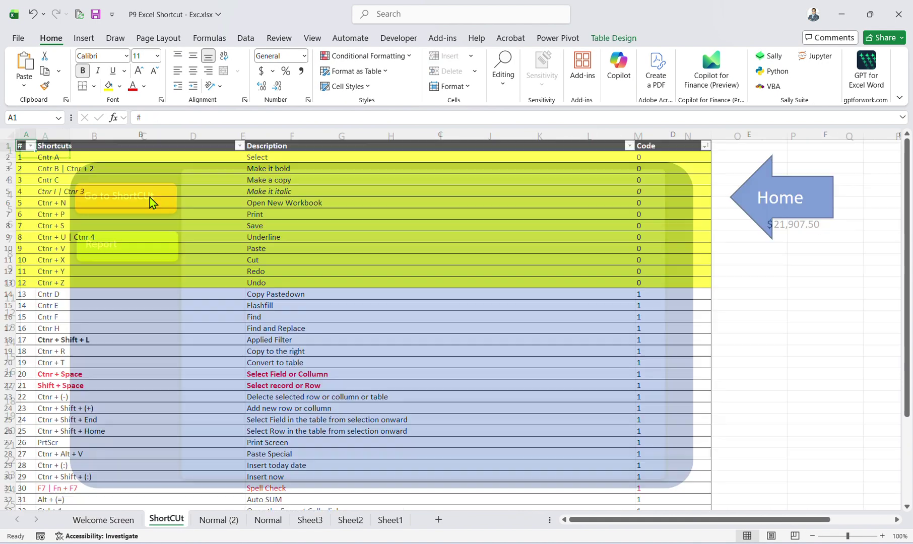
pyautogui.click(784, 196)
# Switch through the ShortCUt, Normal (2), Normal and Sheet1 tabs to reach Sheet2.
pyautogui.click(801, 293)
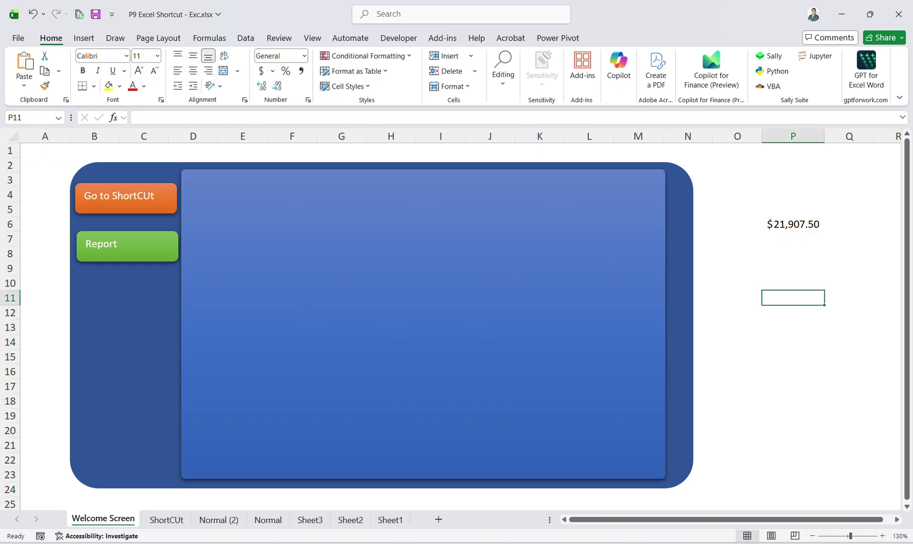
pyautogui.click(142, 505)
pyautogui.click(165, 520)
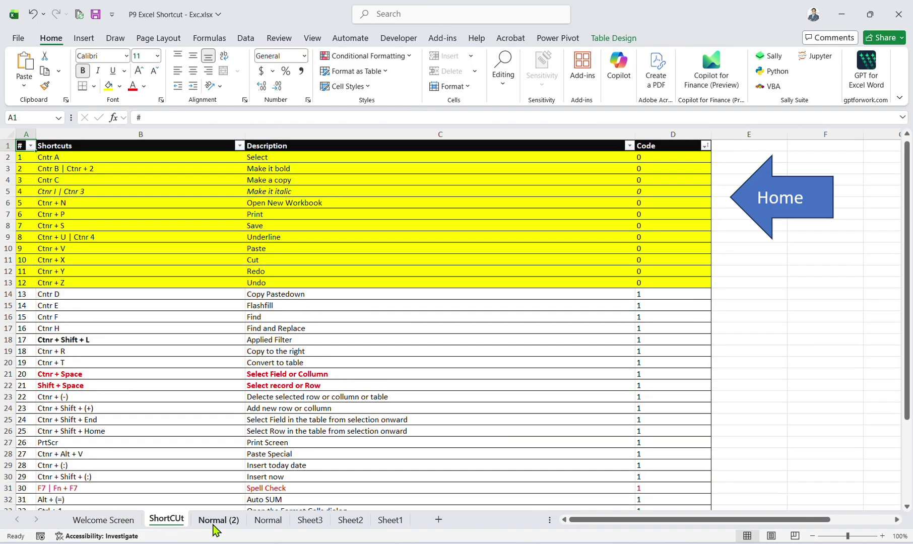
pyautogui.click(218, 519)
pyautogui.click(267, 520)
pyautogui.scroll(4, 493, 482)
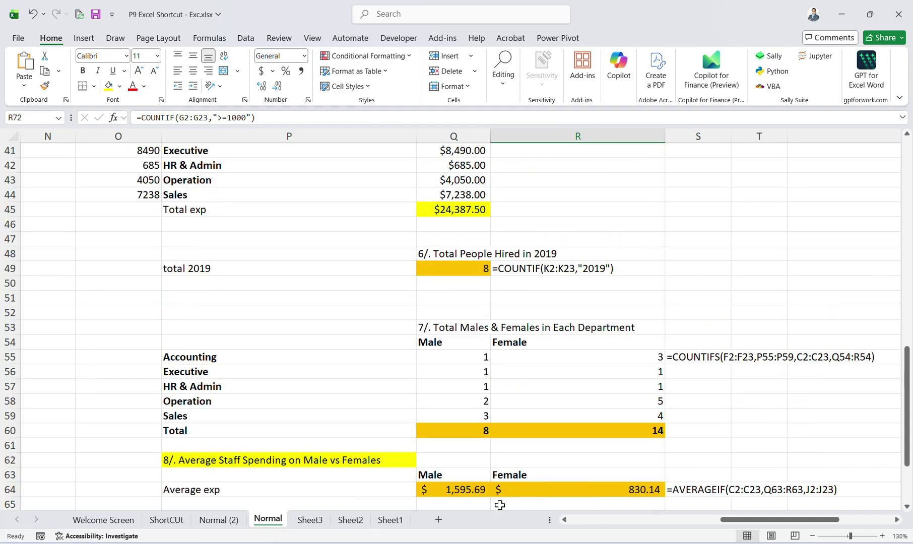
pyautogui.click(383, 518)
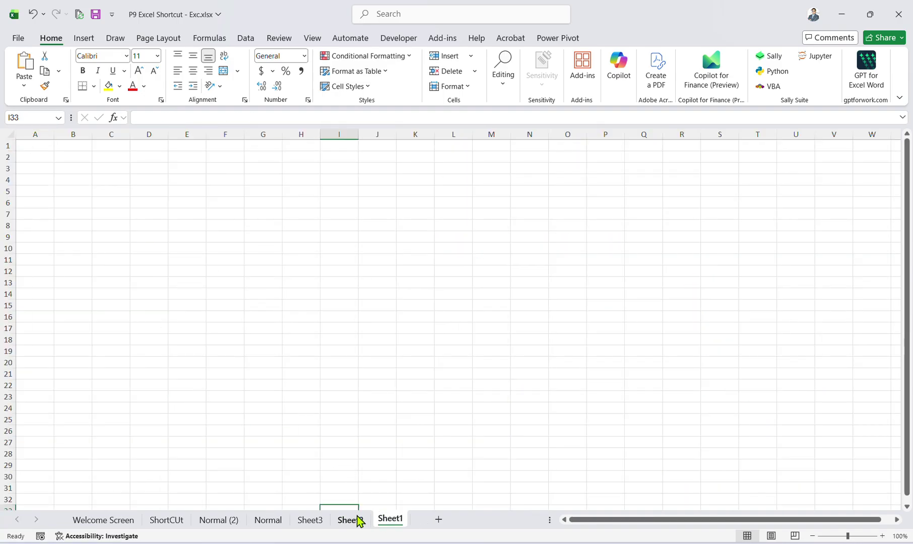
pyautogui.click(356, 519)
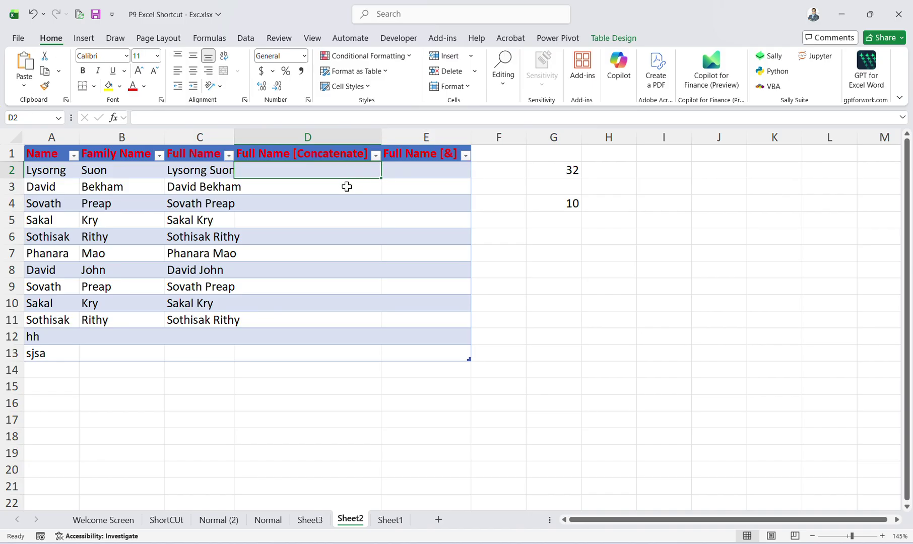
# Enter 'PDF' in cell E3 of the Full Name [&] column.
pyautogui.click(407, 187)
pyautogui.write('PDF')
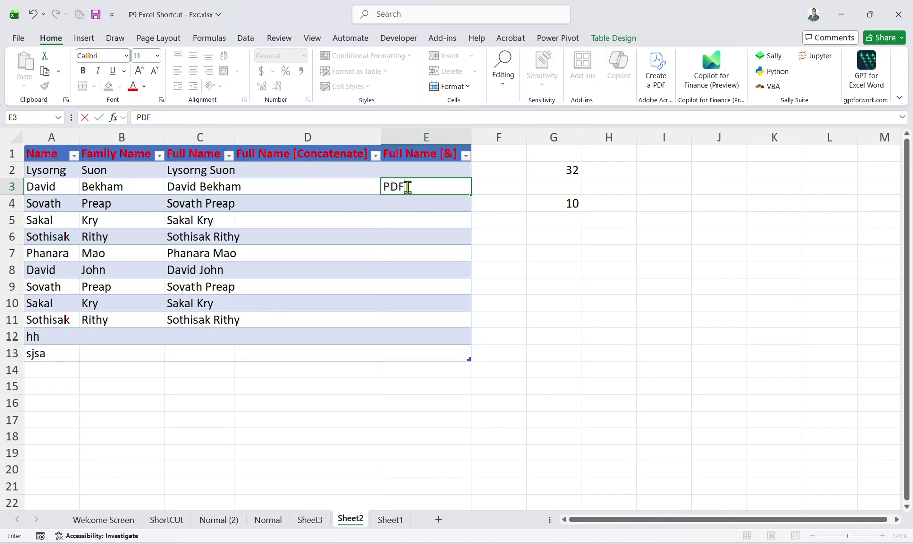
pyautogui.press('Return')
pyautogui.click(407, 187)
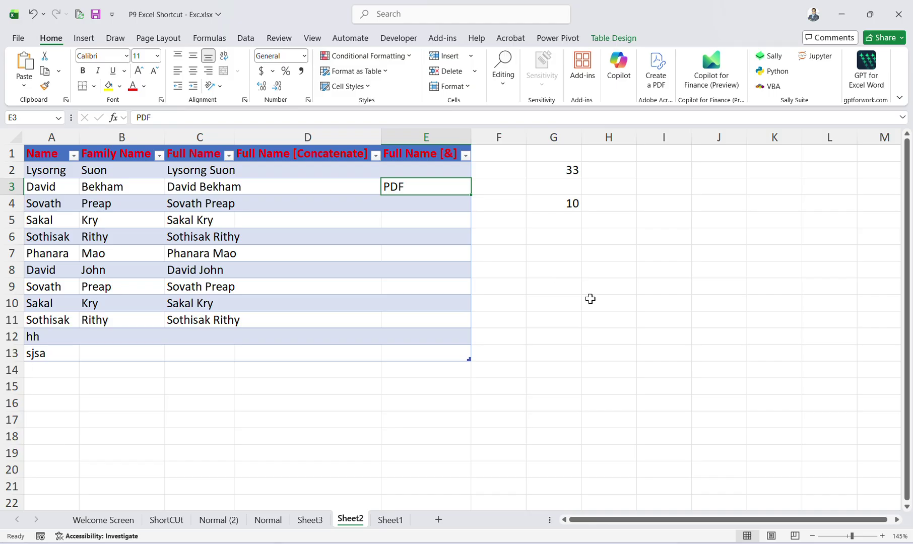
# Explore the Insert Hyperlink dialog's link types and the L1 folder file list for E3.
pyautogui.hotkey('ctrl', 'k')
pyautogui.click(374, 226)
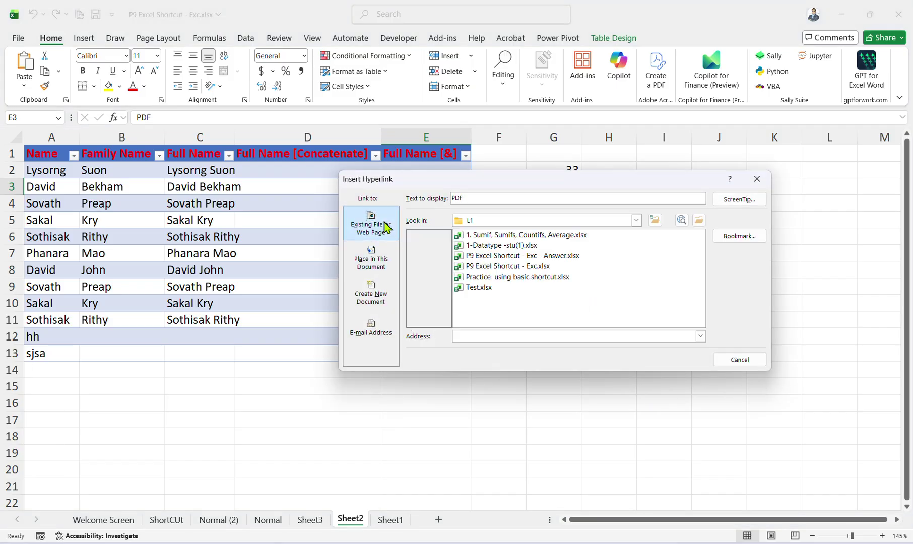
pyautogui.click(432, 285)
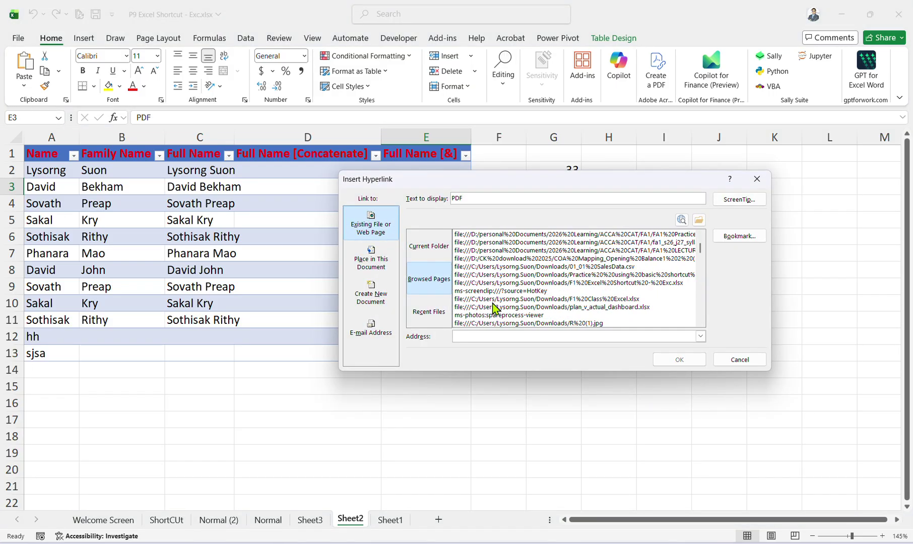
pyautogui.click(428, 311)
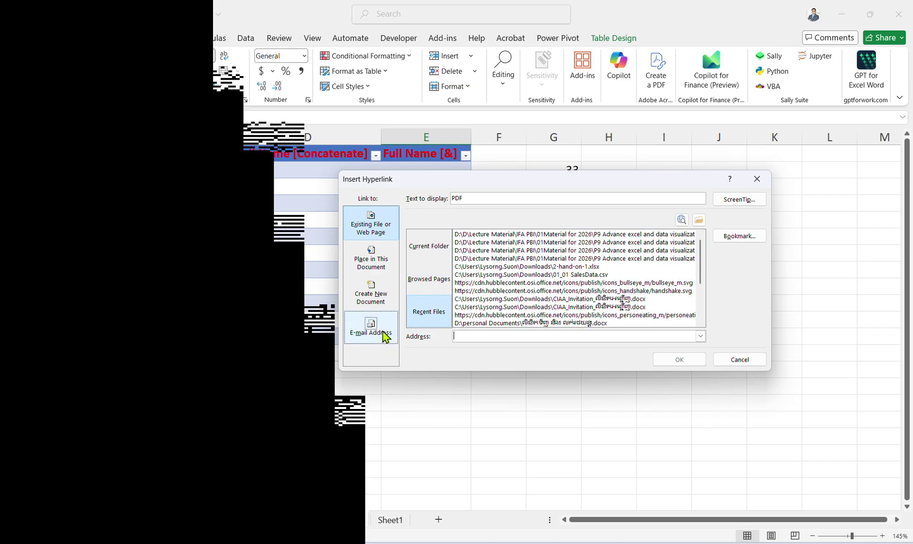
pyautogui.click(384, 298)
pyautogui.click(383, 255)
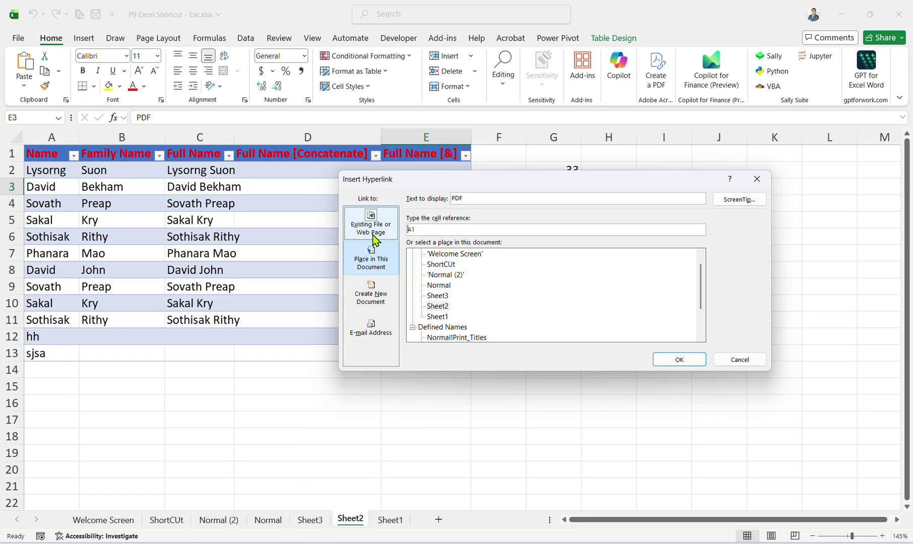
pyautogui.click(370, 224)
pyautogui.click(429, 248)
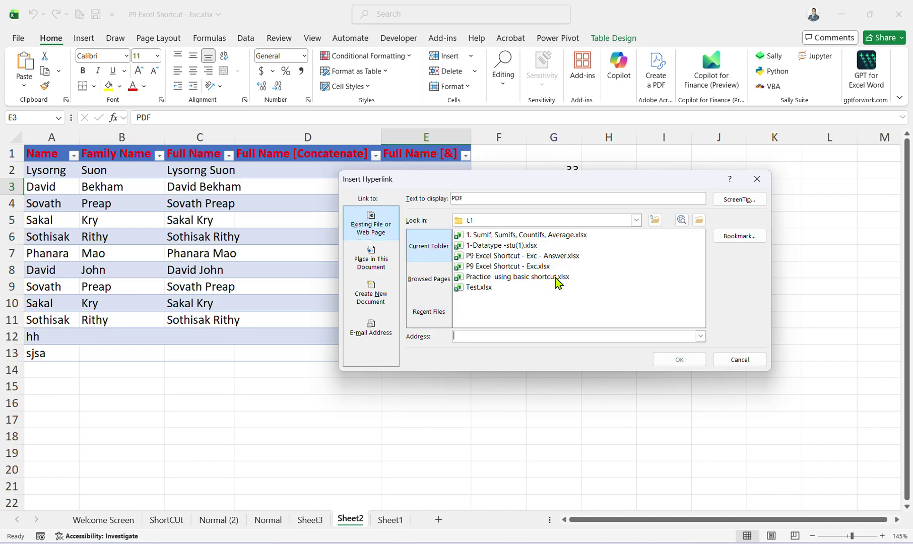
pyautogui.click(700, 220)
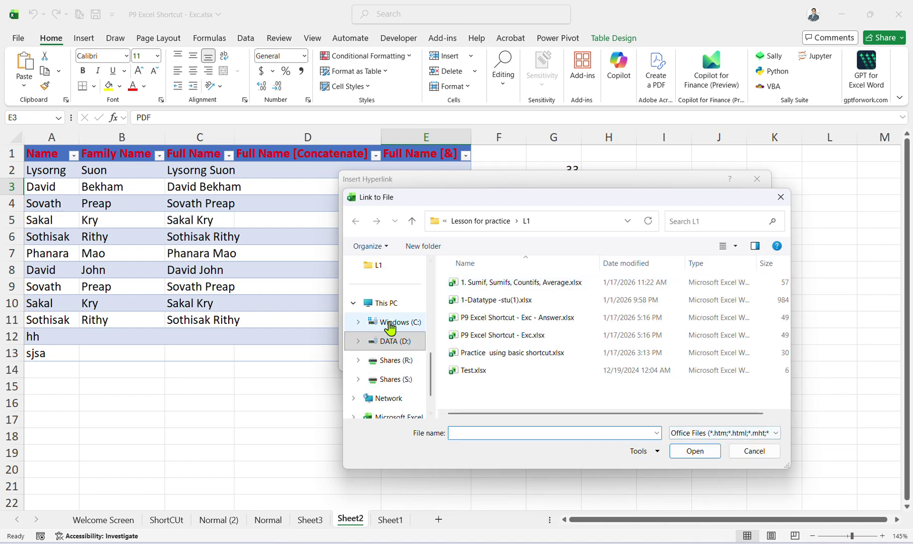
pyautogui.click(770, 450)
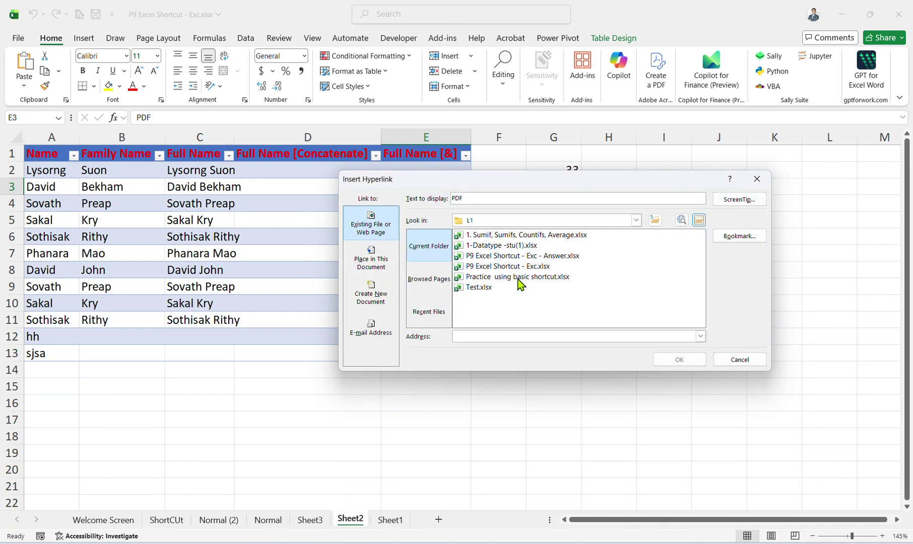
# Link E3 to Test.xlsx and follow the new PDF link.
pyautogui.click(477, 289)
pyautogui.click(686, 360)
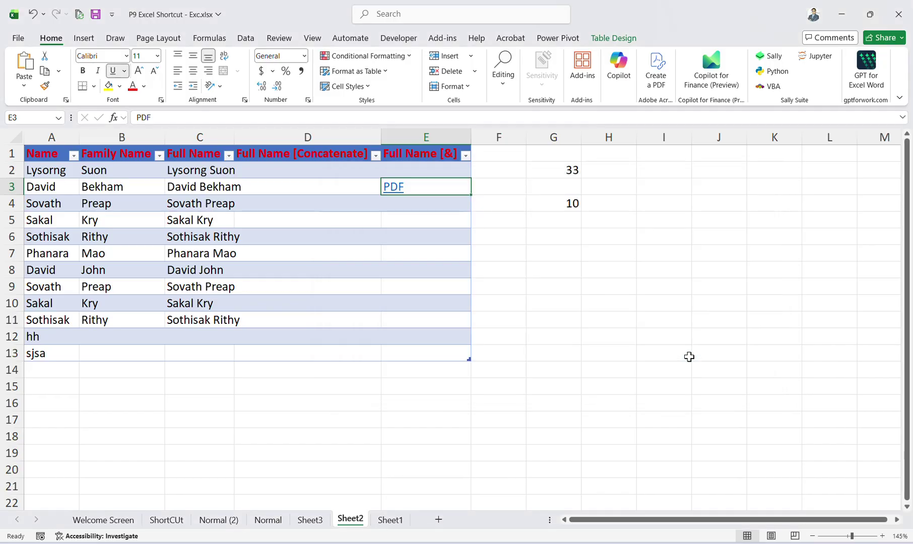
pyautogui.click(553, 302)
pyautogui.click(395, 189)
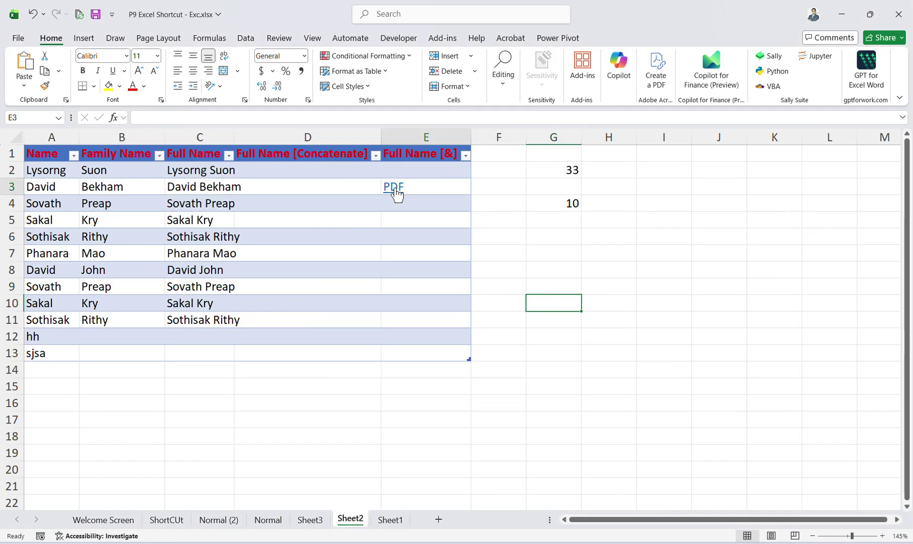
# Accept the security notice to open Test.xlsx, then close it and return to cell E3.
pyautogui.click(485, 335)
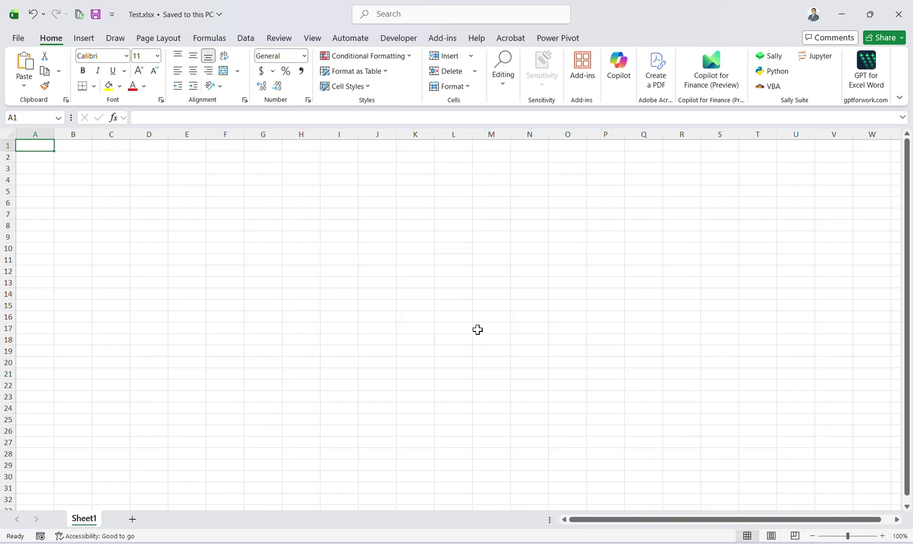
pyautogui.click(898, 14)
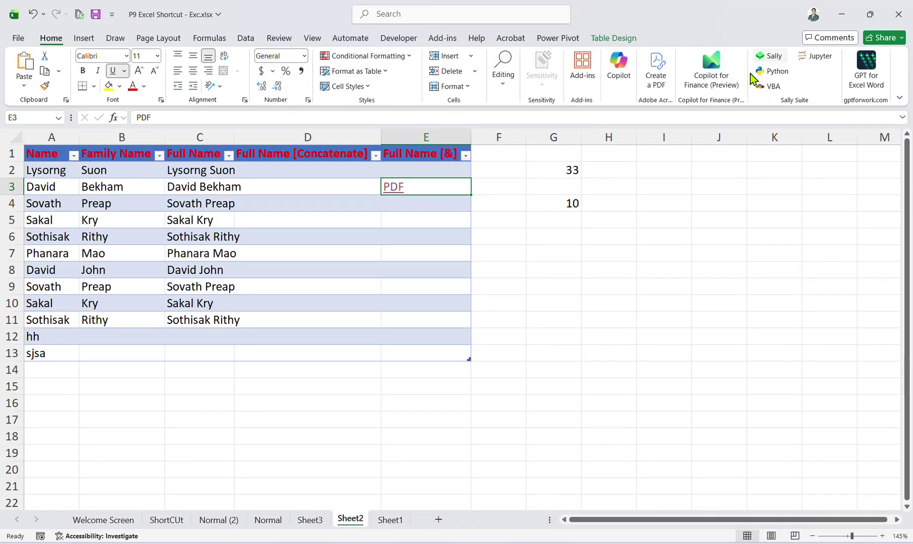
pyautogui.click(632, 283)
pyautogui.click(434, 185)
# Switch between the ShortCUt, Normal (2) and Welcome Screen sheet tabs.
pyautogui.click(167, 520)
pyautogui.click(219, 520)
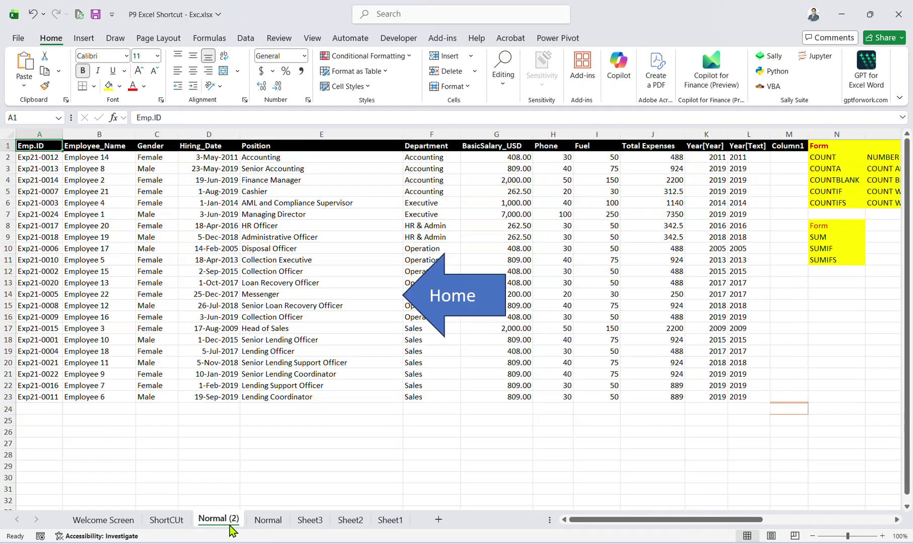
pyautogui.click(104, 520)
pyautogui.click(166, 522)
pyautogui.click(132, 521)
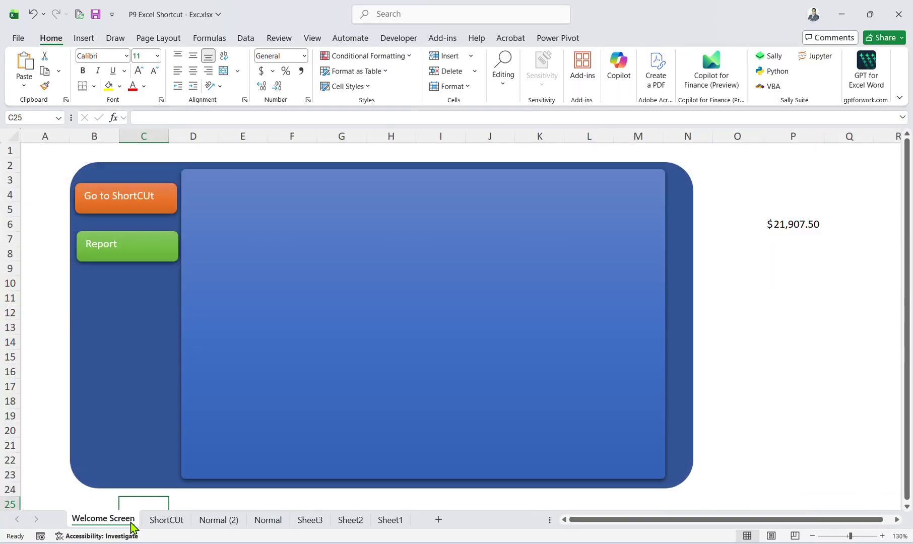
# Go to the Welcome Screen sheet and check the salary SUM formula in P6.
pyautogui.click(179, 519)
pyautogui.click(211, 521)
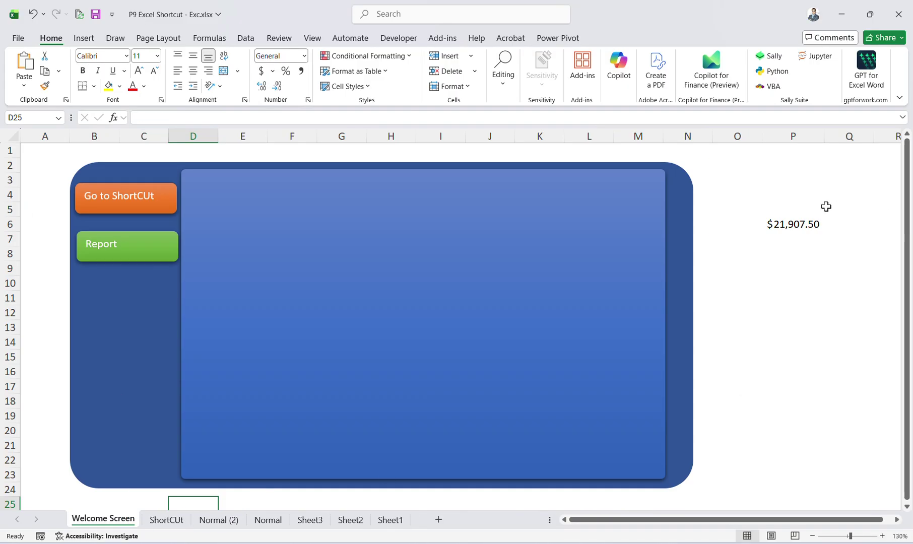
pyautogui.click(806, 224)
pyautogui.click(744, 181)
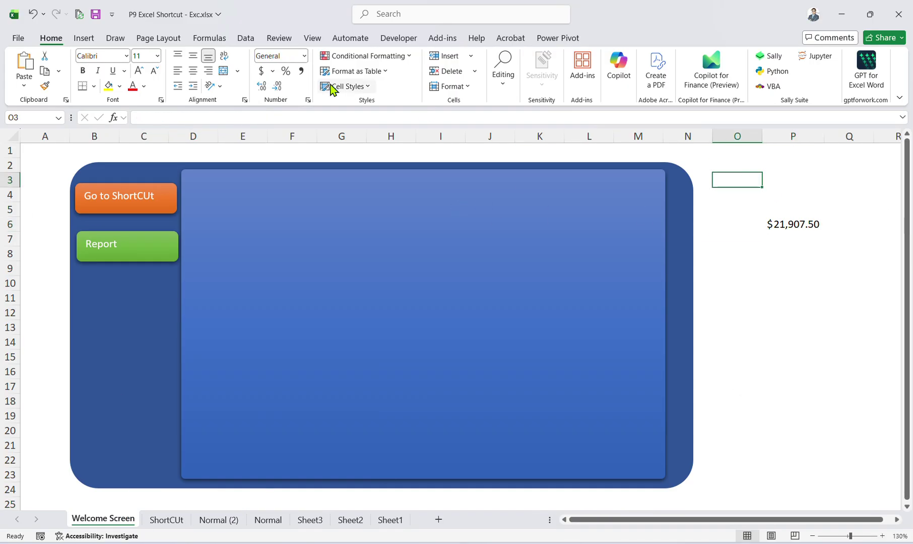
# Draw a rounded rectangle in the dashboard panel and link its text to =$P$6.
pyautogui.click(89, 40)
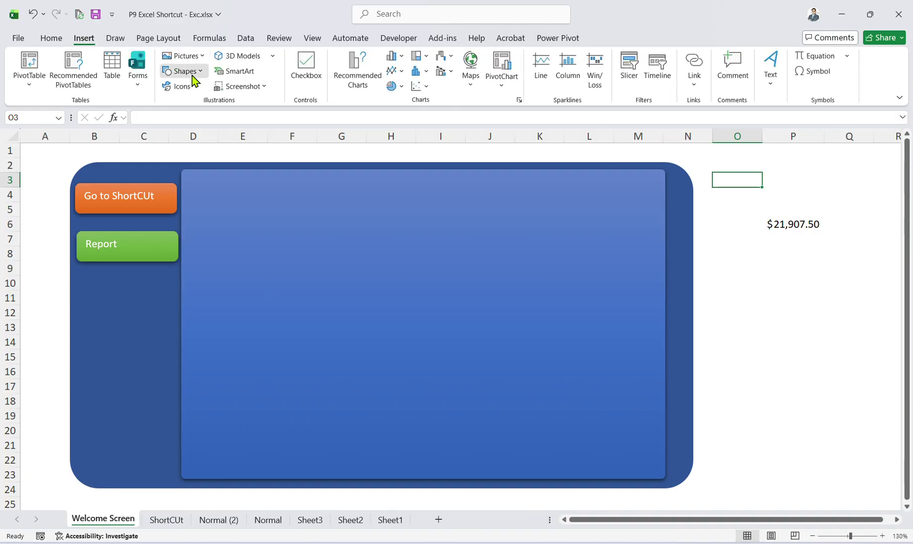
pyautogui.click(183, 71)
pyautogui.click(252, 105)
pyautogui.moveTo(213, 190); pyautogui.dragTo(348, 244)
pyautogui.click(216, 121)
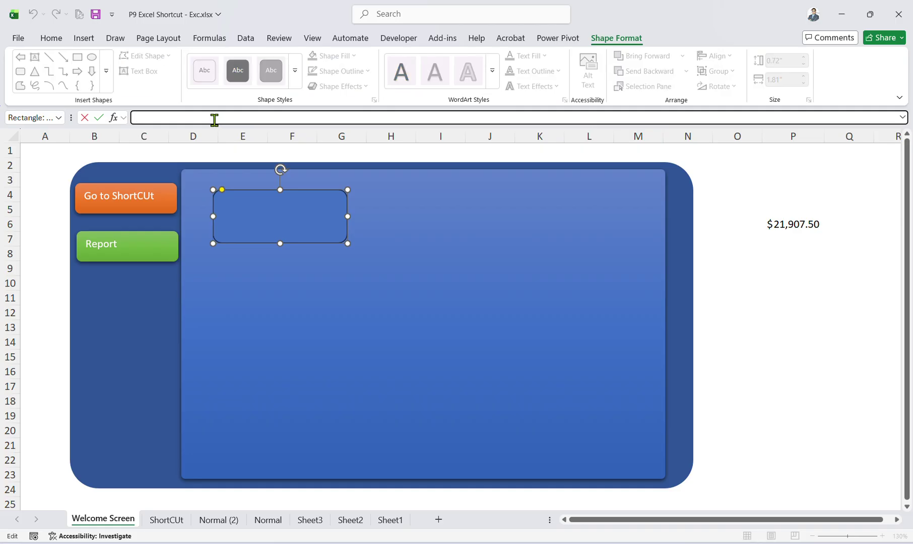
pyautogui.write('=')
pyautogui.click(770, 228)
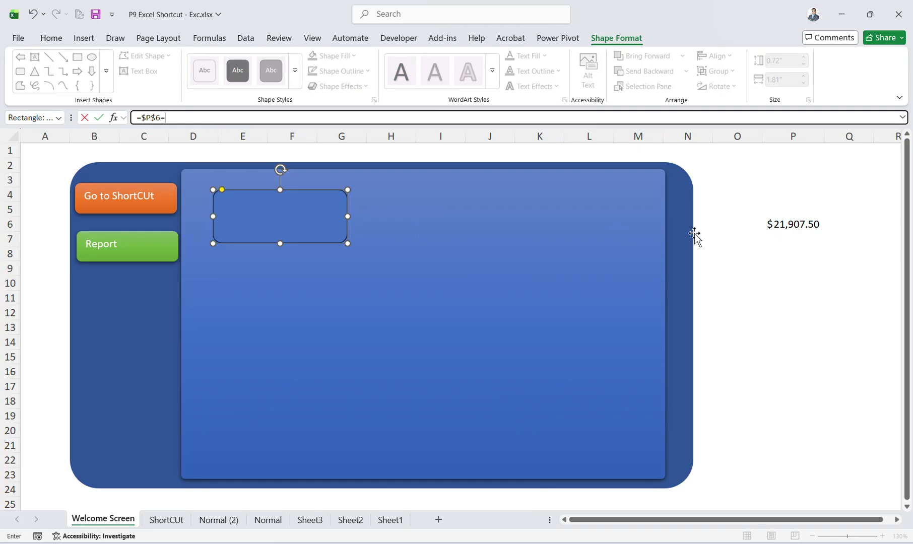
pyautogui.press('Return')
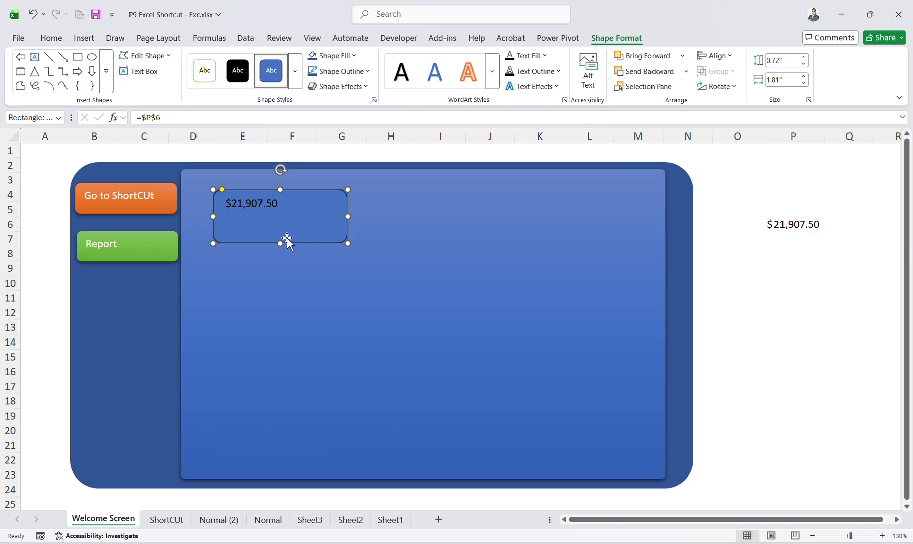
# Centre the box text, enlarge it to size 20 in a light colour, and move the box up.
pyautogui.click(64, 39)
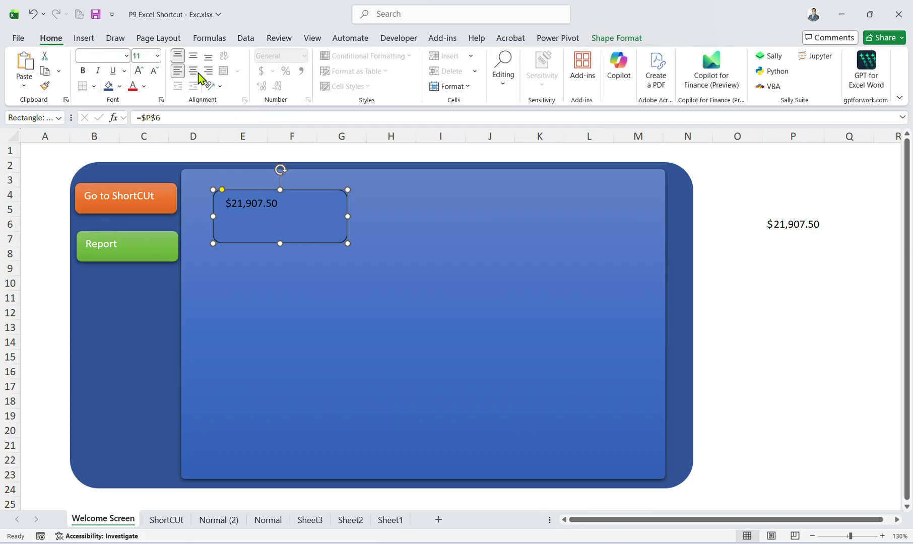
pyautogui.click(192, 57)
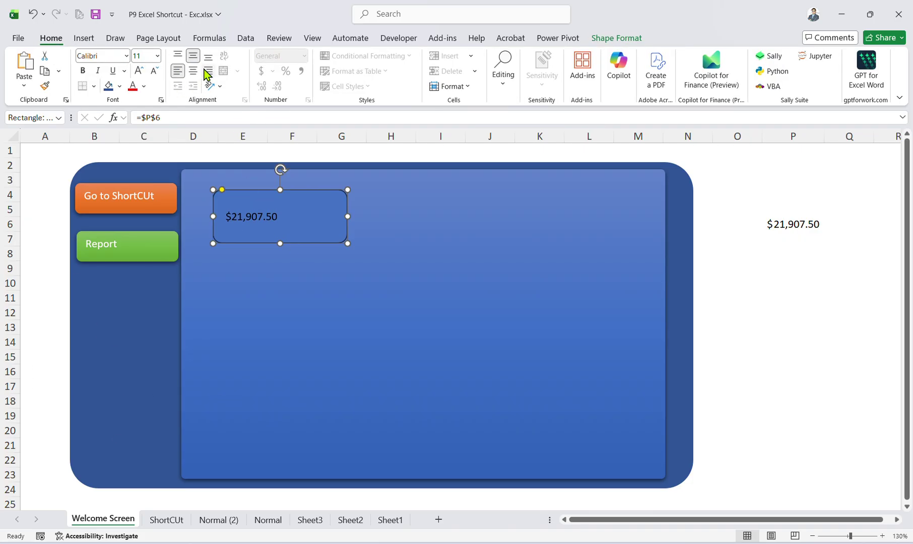
pyautogui.click(193, 71)
pyautogui.click(140, 71)
pyautogui.click(140, 71)
pyautogui.click(139, 71)
pyautogui.click(140, 71)
pyautogui.click(140, 70)
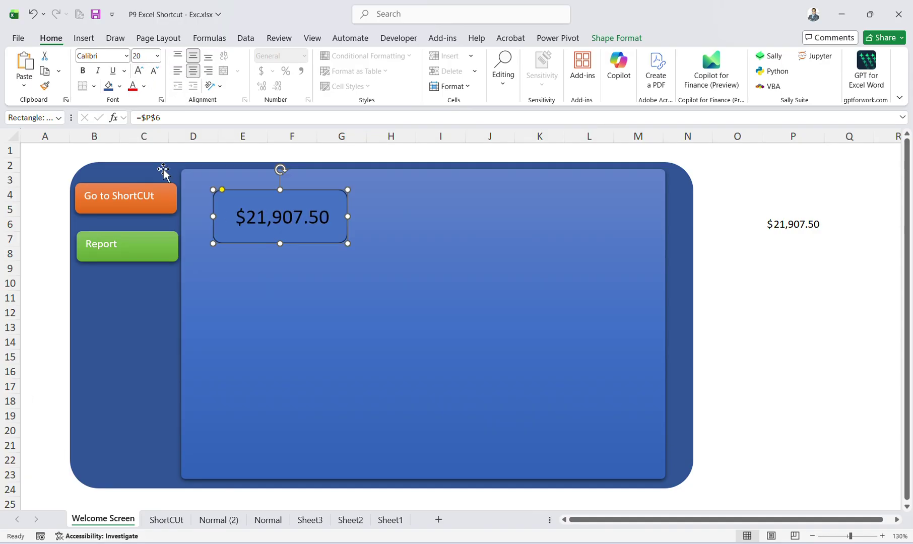
pyautogui.click(144, 86)
pyautogui.click(167, 163)
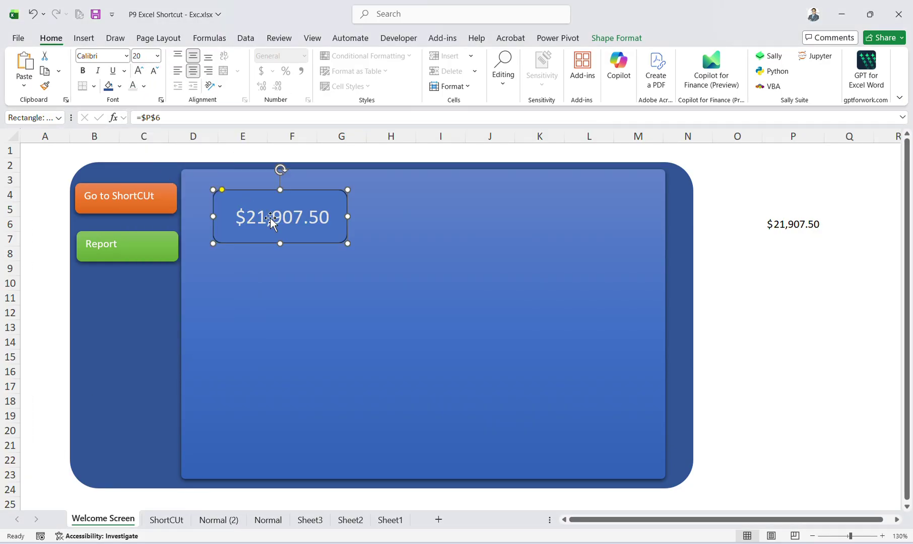
pyautogui.moveTo(261, 190); pyautogui.dragTo(256, 175)
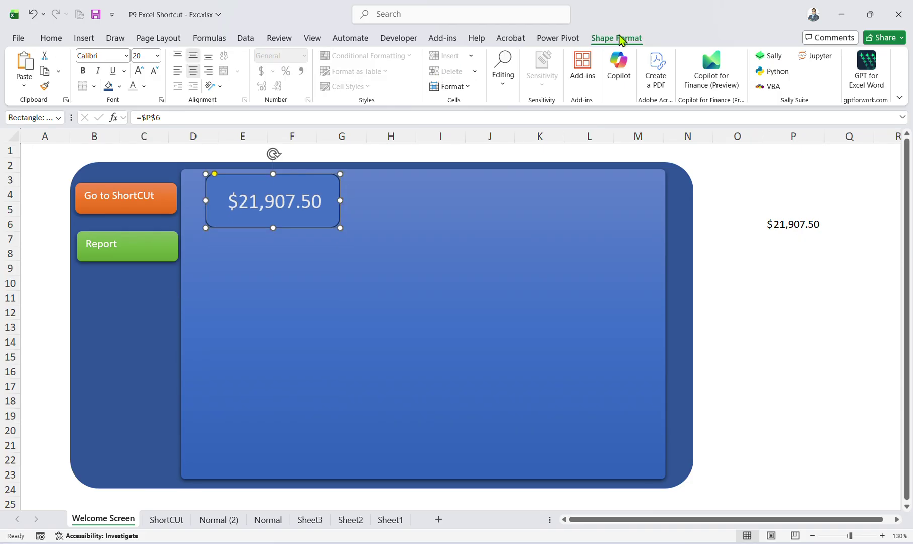
# Give the box a green shape style.
pyautogui.click(616, 38)
pyautogui.click(295, 72)
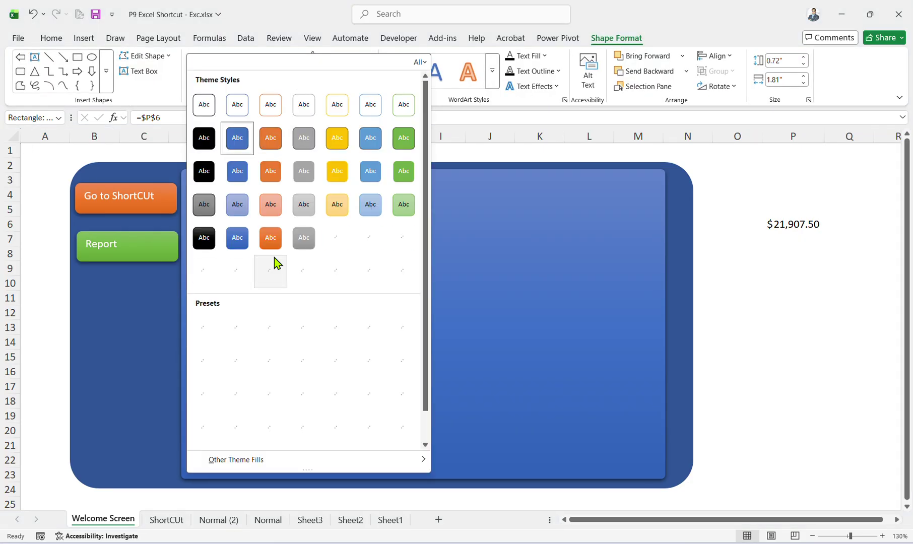
pyautogui.click(337, 270)
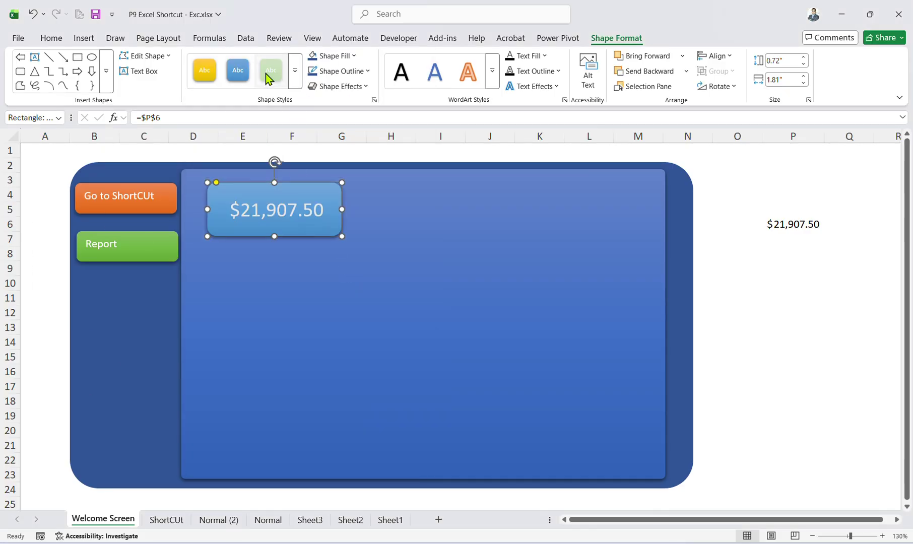
pyautogui.click(270, 70)
pyautogui.click(744, 282)
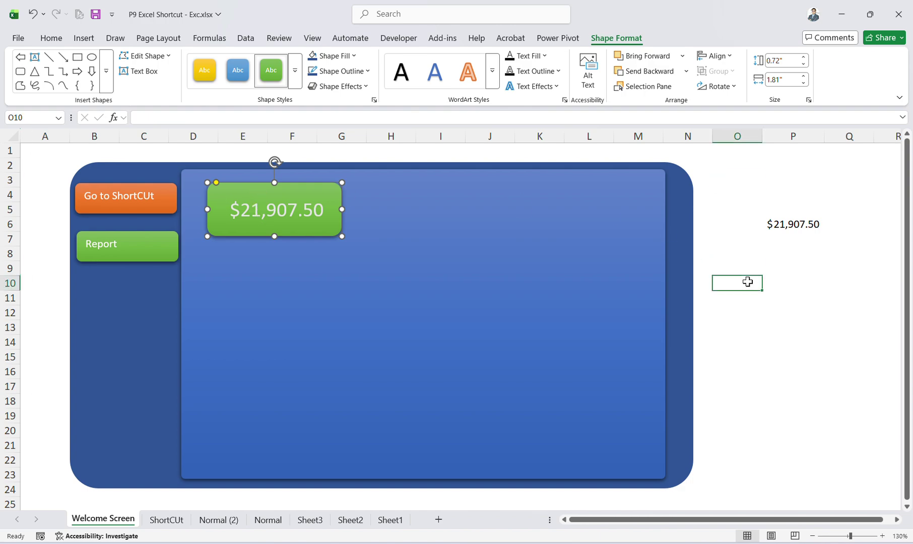
# Open the employee table and inspect the formulas in L2 and J2.
pyautogui.click(199, 524)
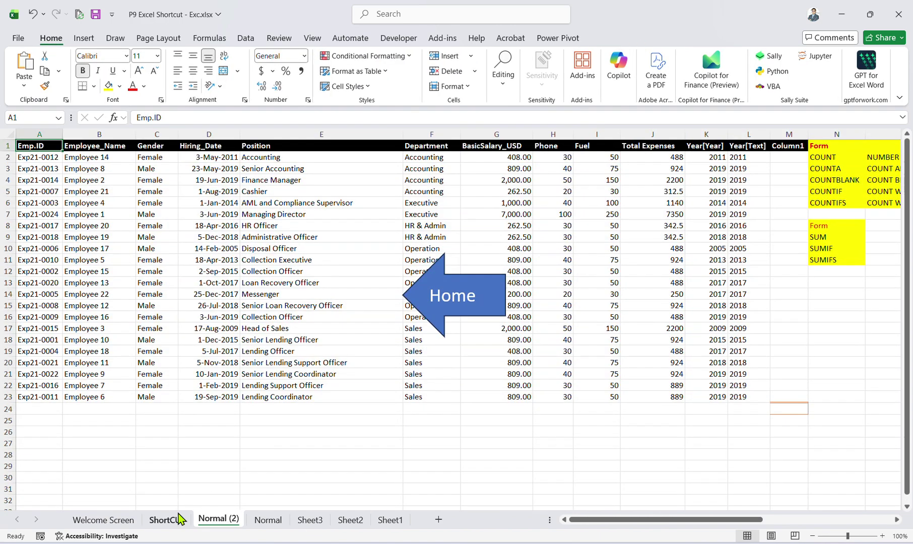
pyautogui.click(103, 519)
pyautogui.click(157, 232)
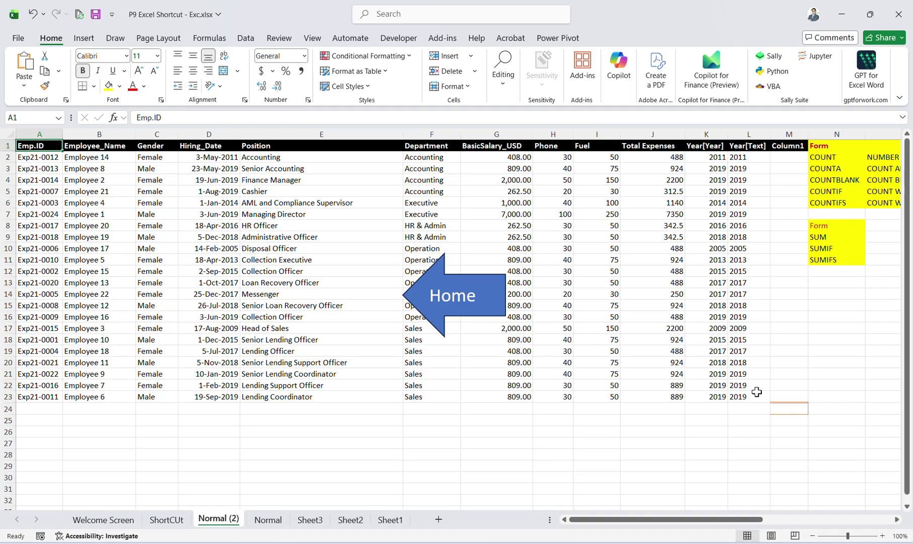
pyautogui.click(738, 157)
pyautogui.click(670, 157)
pyautogui.click(738, 156)
# Enter a test salary of 48000 in G2 and check P6 on the Welcome Screen.
pyautogui.click(506, 163)
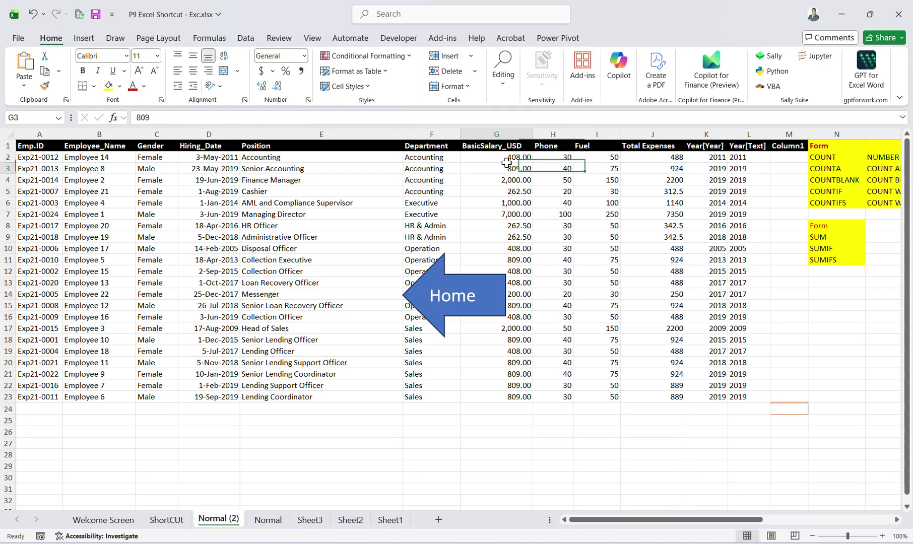
pyautogui.click(507, 157)
pyautogui.write('4')
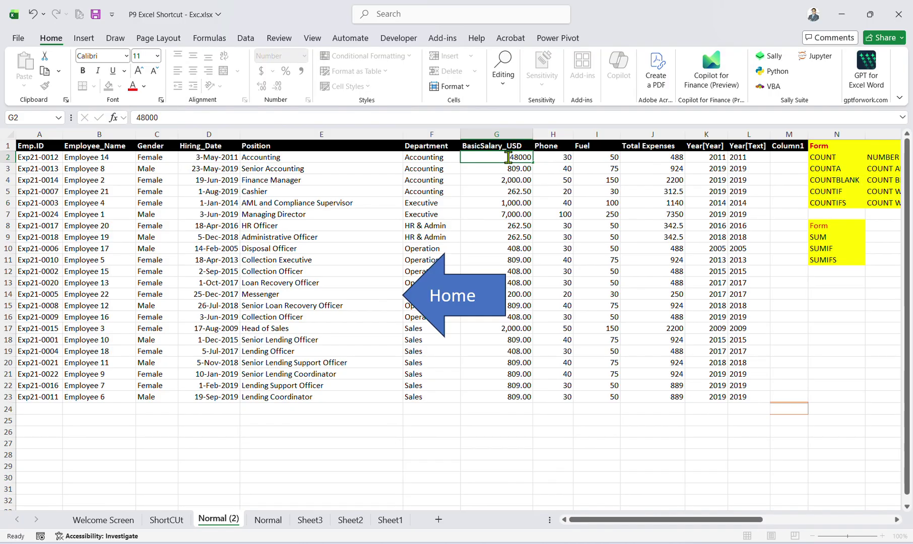
pyautogui.write('8000')
pyautogui.press('Return')
pyautogui.click(455, 297)
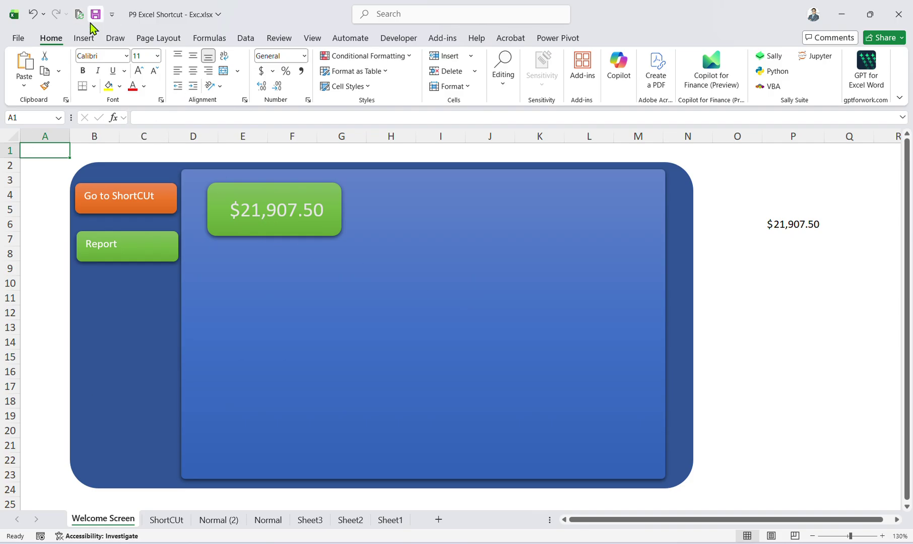
pyautogui.click(812, 224)
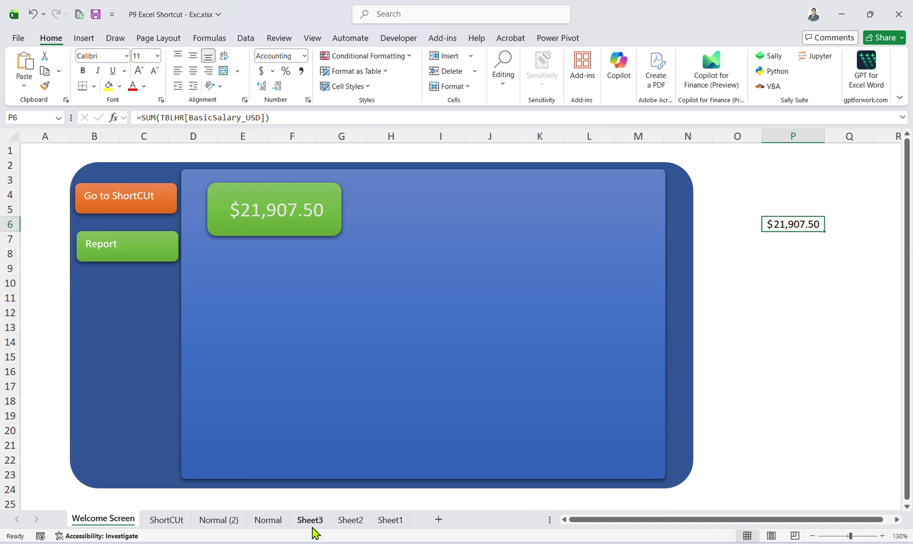
# Clear the 48000 test salary from G2 on the employee table.
pyautogui.click(216, 522)
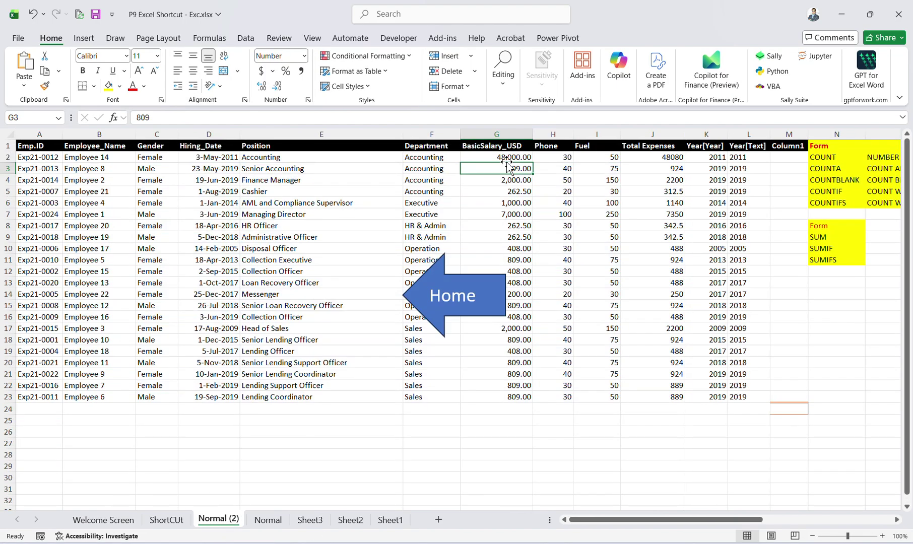
pyautogui.click(505, 159)
pyautogui.press('Down')
pyautogui.click(518, 157)
pyautogui.press('Delete')
pyautogui.click(559, 213)
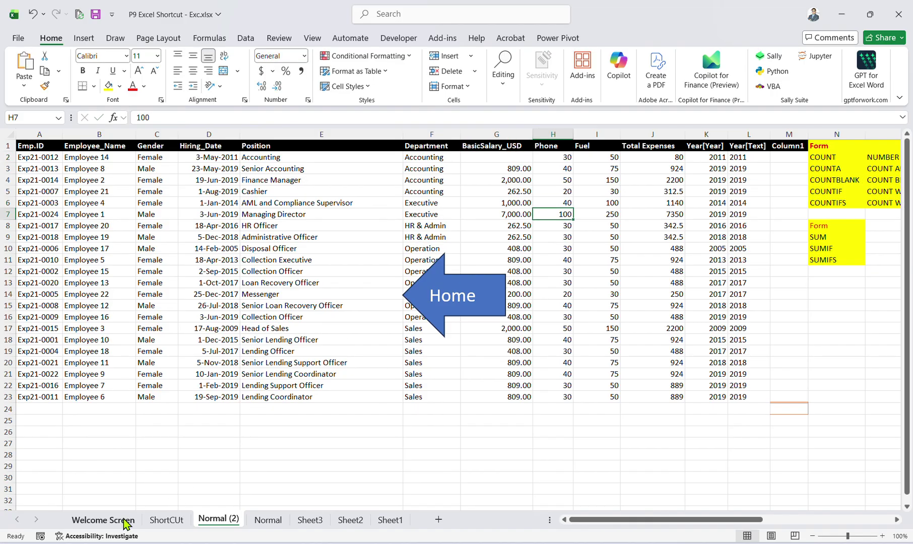
# View P6's =SUM(TBLHR[BasicSalary_USD]) formula on the Welcome Screen.
pyautogui.click(431, 295)
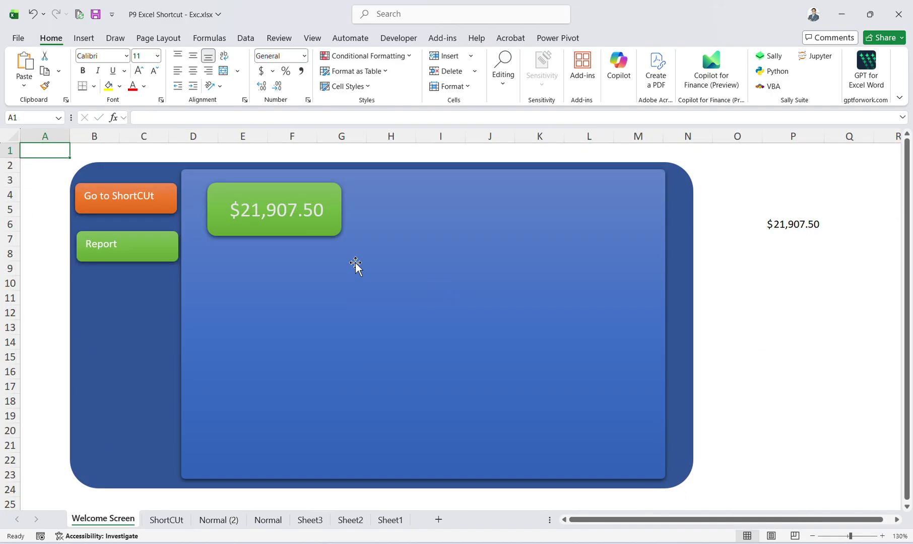
pyautogui.click(780, 227)
pyautogui.click(383, 117)
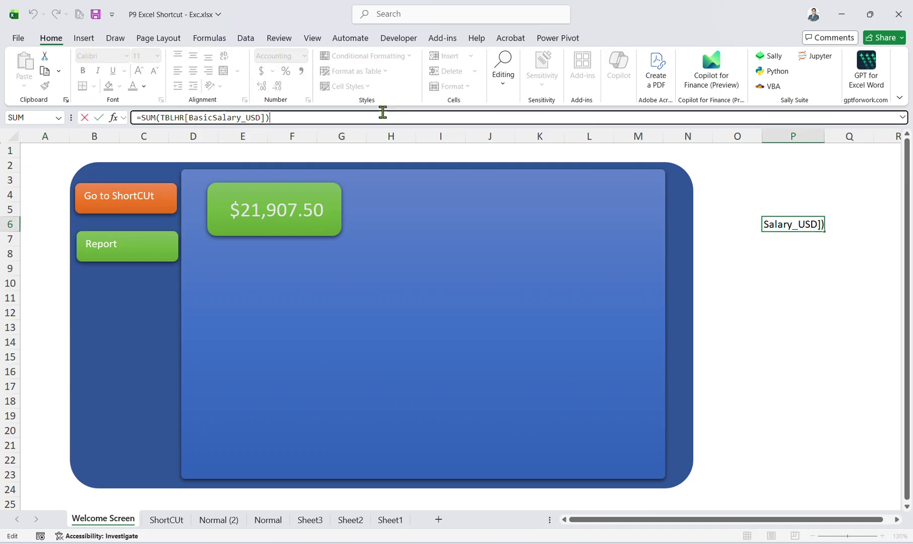
pyautogui.click(222, 520)
# Browse the employee entries on the Normal (2) and Normal sheets.
pyautogui.click(267, 521)
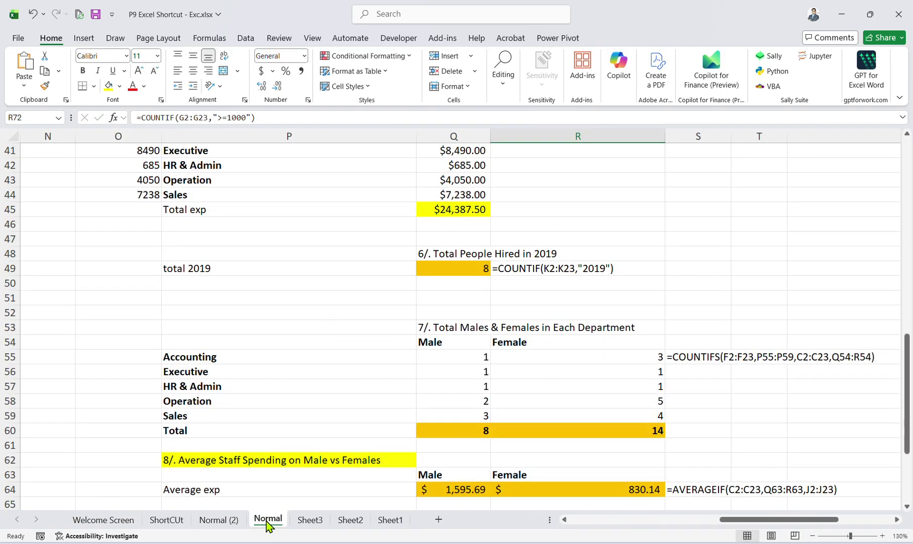
pyautogui.click(227, 522)
pyautogui.click(247, 283)
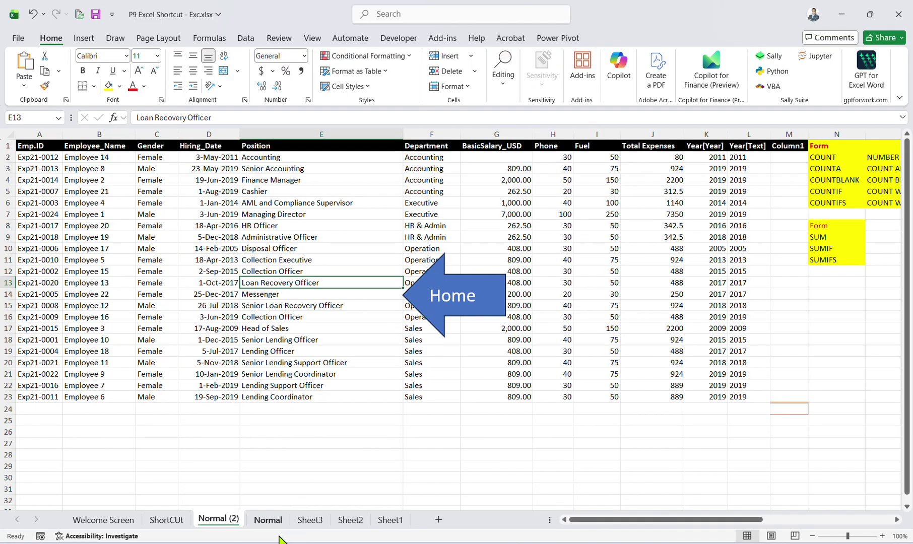
pyautogui.click(268, 520)
pyautogui.click(179, 225)
pyautogui.scroll(12, 218, 291)
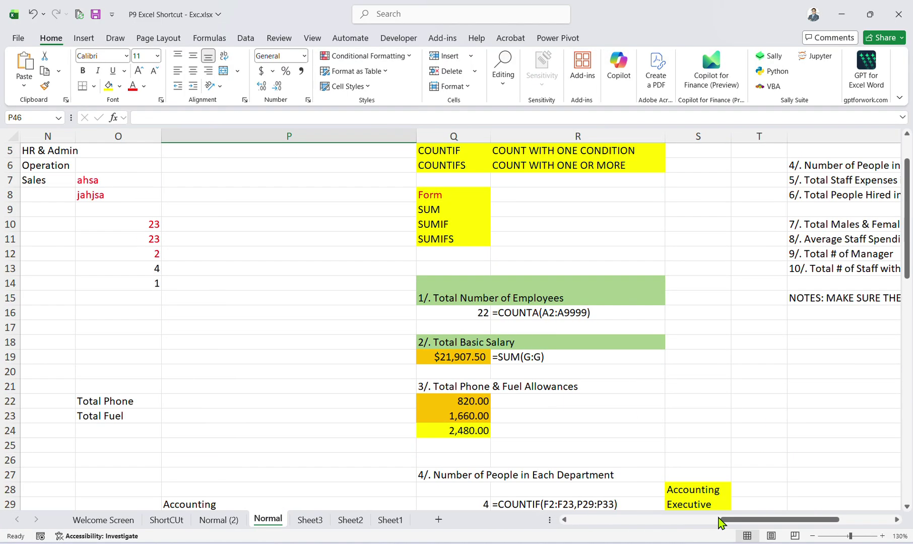
pyautogui.moveTo(720, 524); pyautogui.dragTo(567, 521)
pyautogui.click(212, 228)
pyautogui.scroll(2, 212, 229)
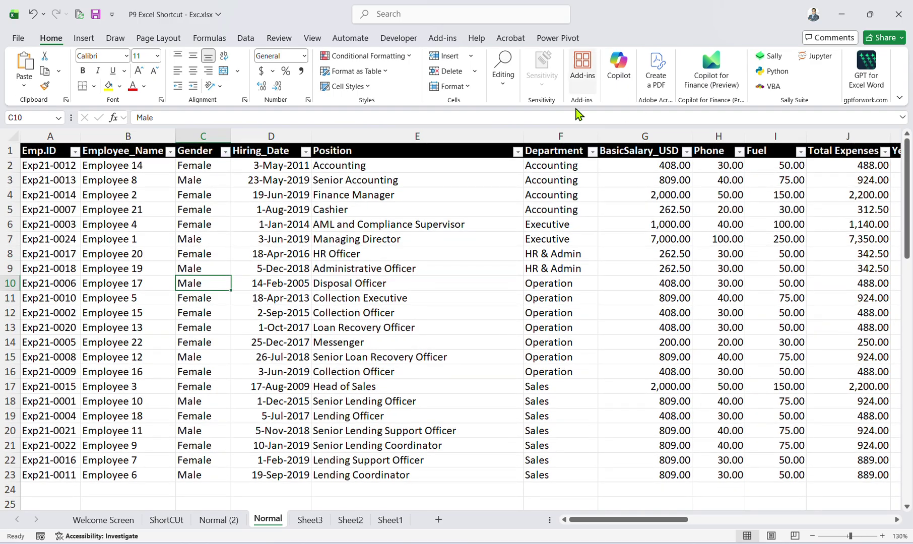
pyautogui.click(561, 268)
# Look through Sheet3, Sheet2, Sheet1 and Normal (2), ending on the Normal sheet's table.
pyautogui.click(312, 521)
pyautogui.click(354, 522)
pyautogui.click(383, 523)
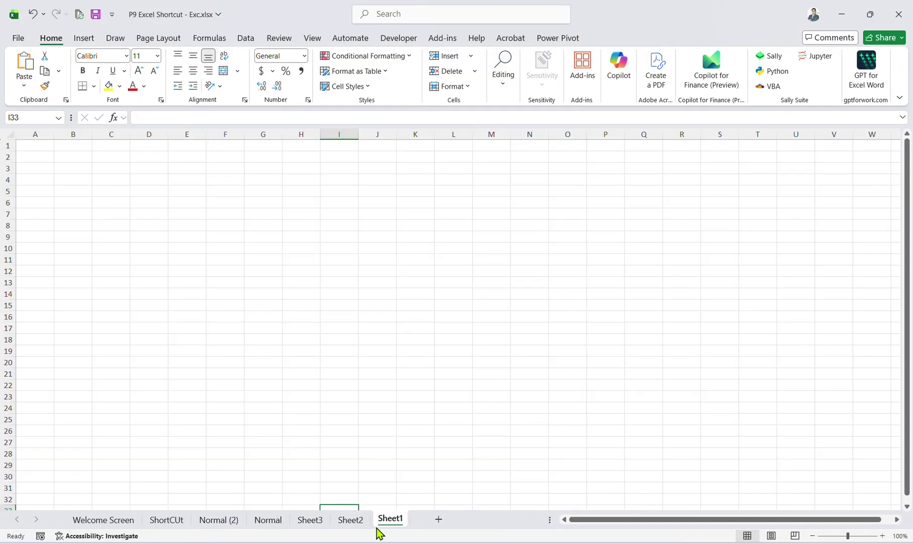
pyautogui.click(208, 523)
pyautogui.click(202, 271)
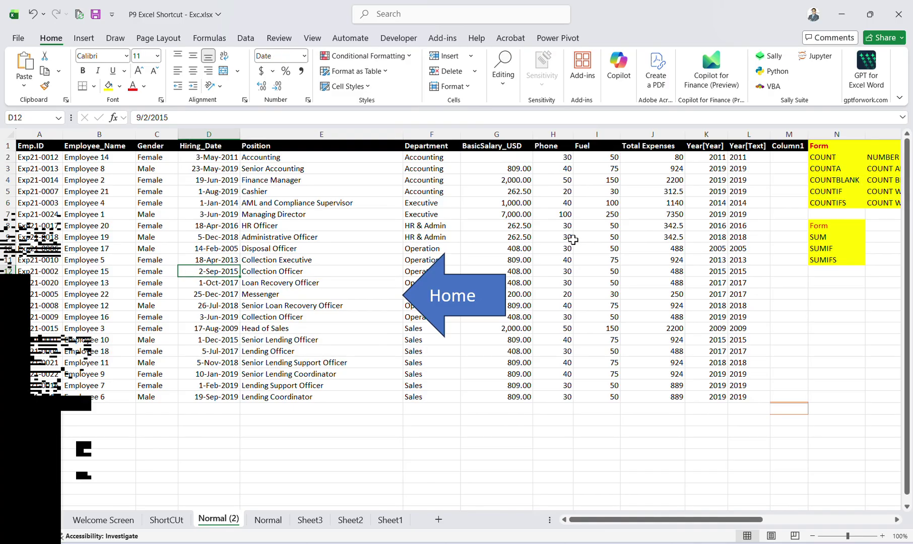
pyautogui.click(268, 520)
pyautogui.click(401, 256)
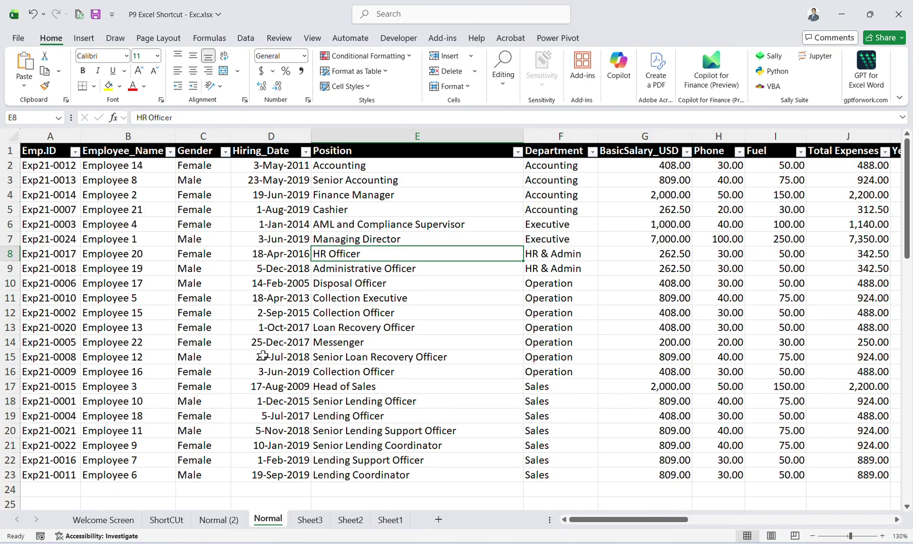
pyautogui.press('XF86AudioRaiseVolume')
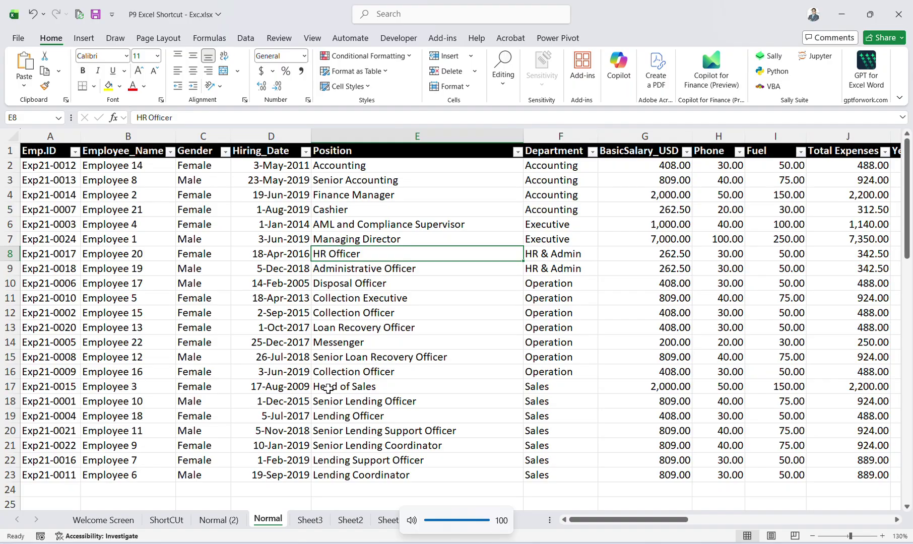
# Review the Print_Titles, Table6 and tblShortcuts entries in Name Manager, then close it.
pyautogui.hotkey('ctrl', 'F3')
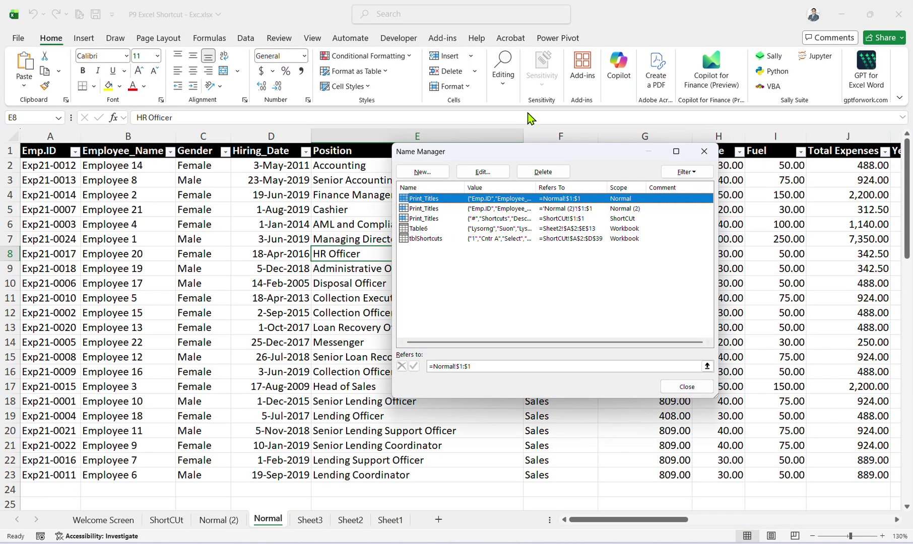
pyautogui.click(433, 240)
pyautogui.click(432, 220)
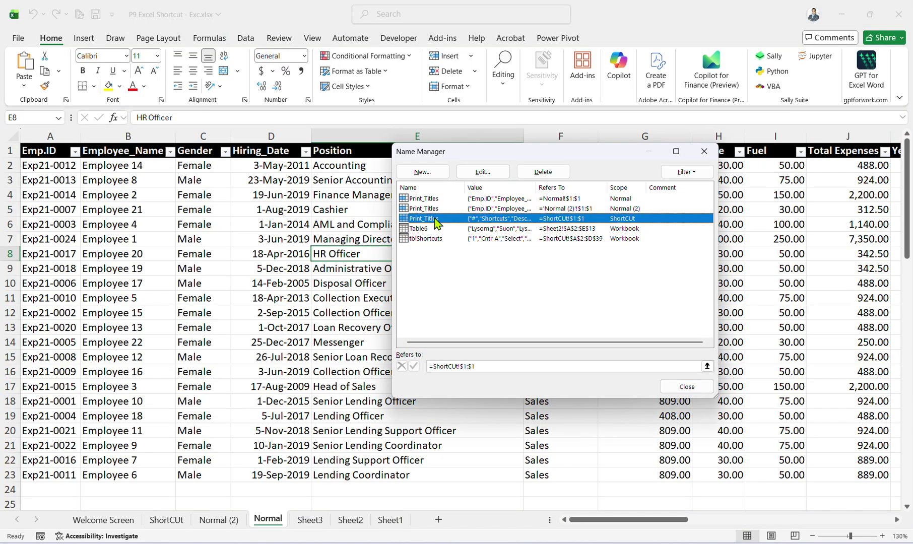
pyautogui.click(451, 240)
pyautogui.click(445, 221)
pyautogui.click(441, 230)
pyautogui.click(438, 240)
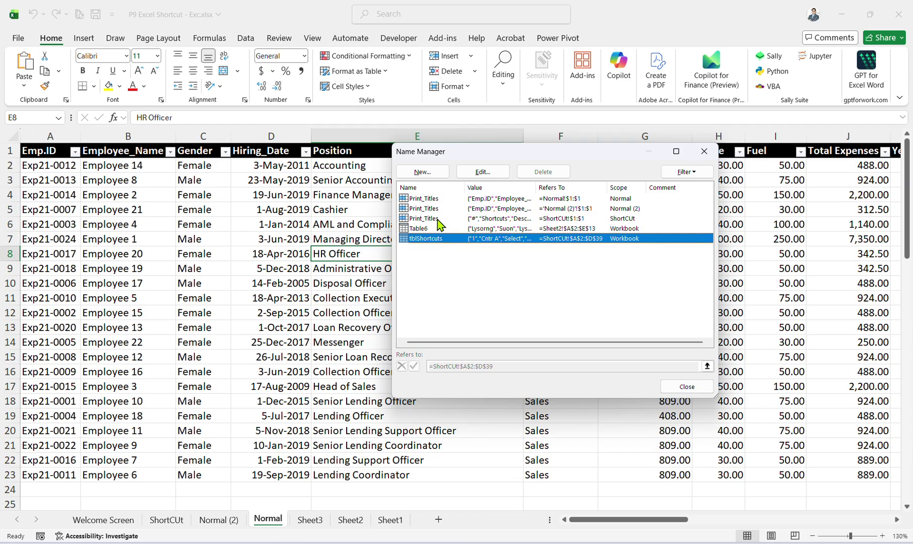
pyautogui.click(438, 221)
pyautogui.click(461, 232)
pyautogui.click(439, 220)
pyautogui.click(434, 200)
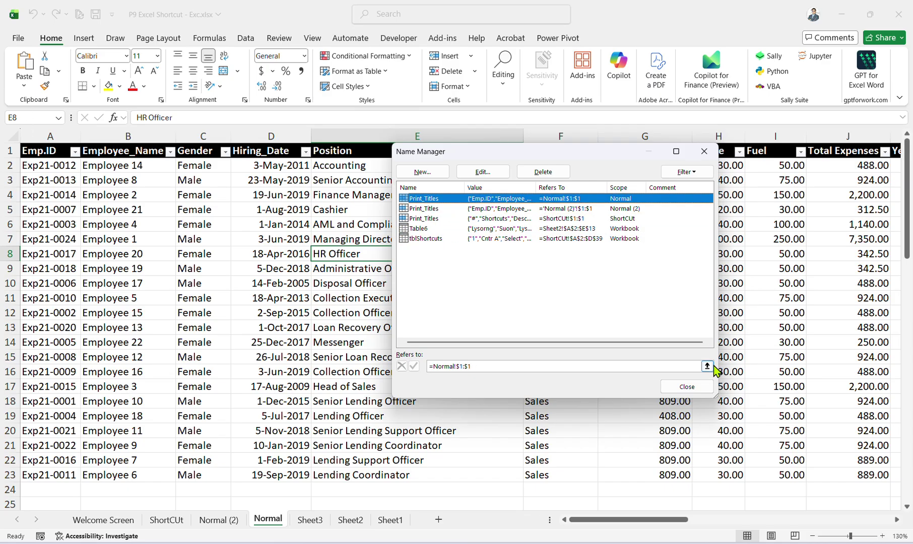
pyautogui.click(697, 387)
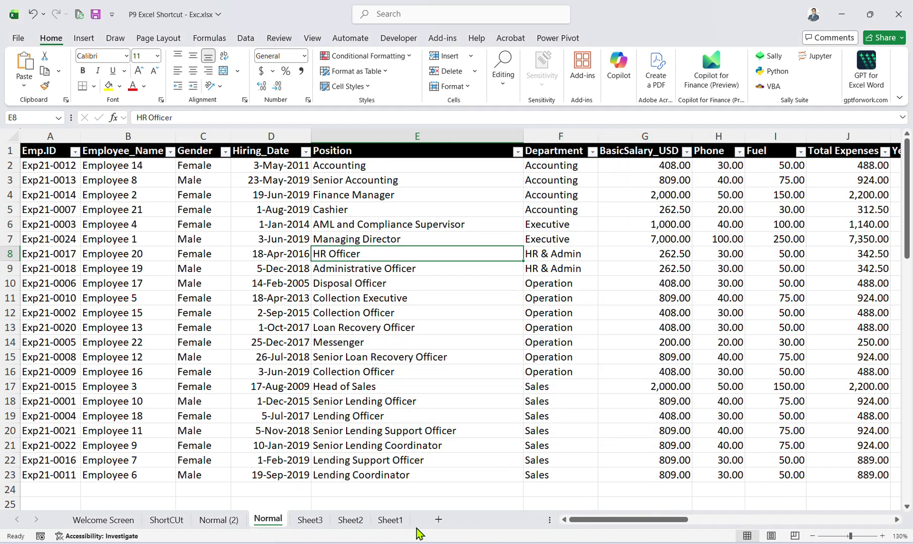
# Unhide the Table sheet.
pyautogui.rightClick(398, 522)
pyautogui.click(438, 473)
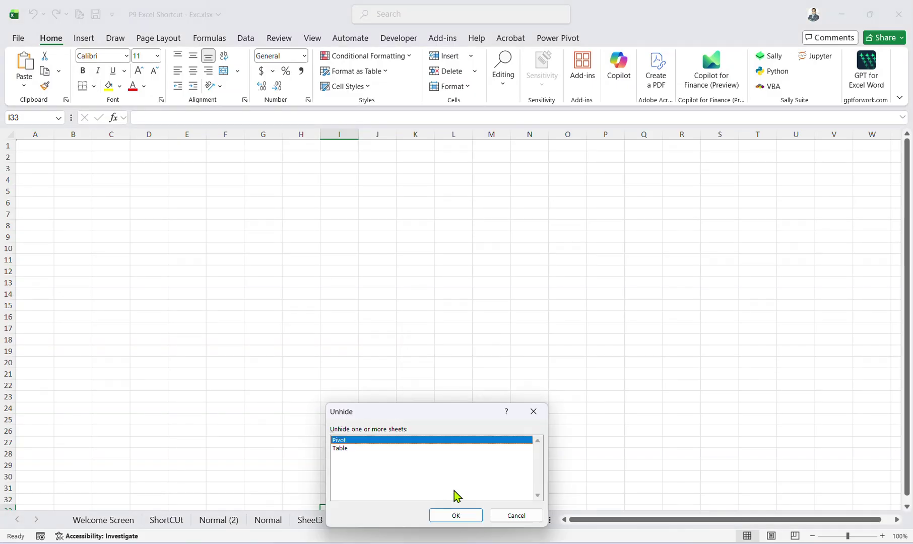
pyautogui.click(375, 450)
pyautogui.click(456, 515)
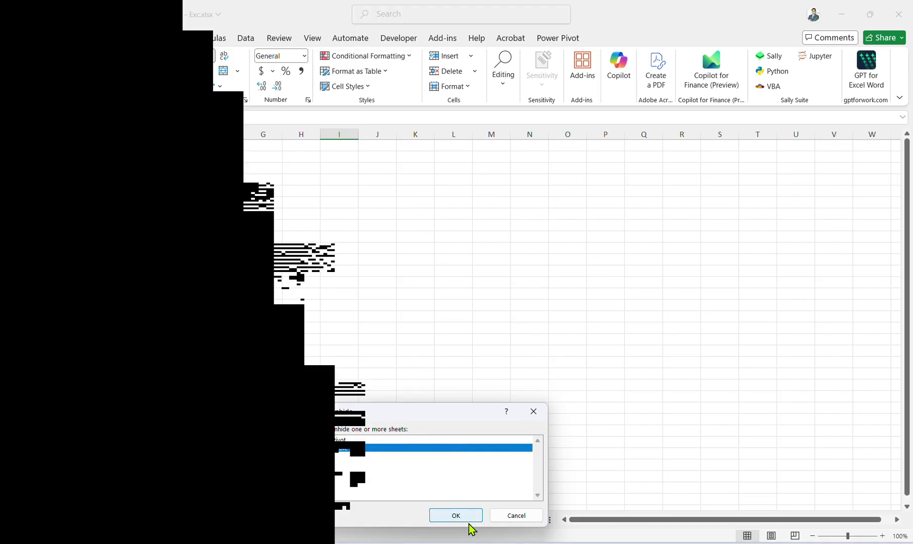
# Select the BasicSalary_USD column on the Table sheet and dismiss the table warning.
pyautogui.hscroll(-1, 366, 300)
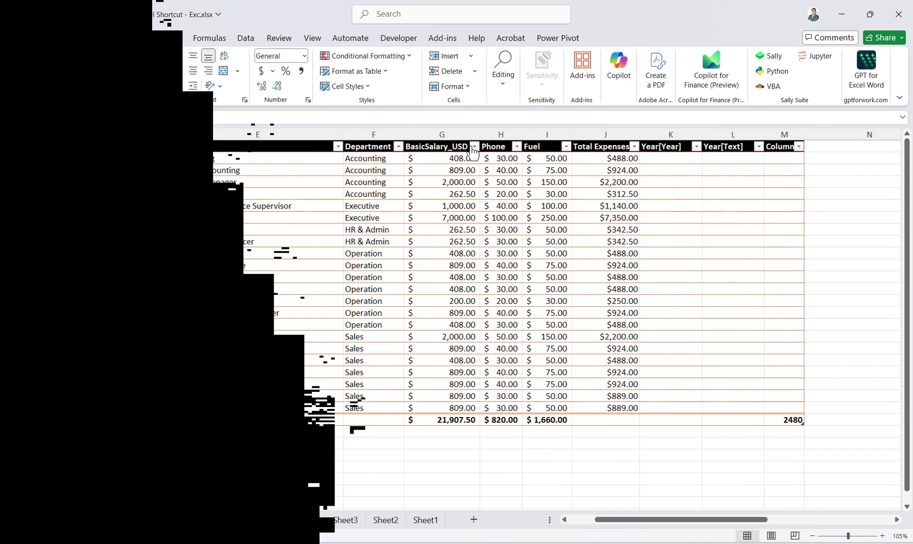
pyautogui.click(468, 154)
pyautogui.hotkey('ctrl', 'space')
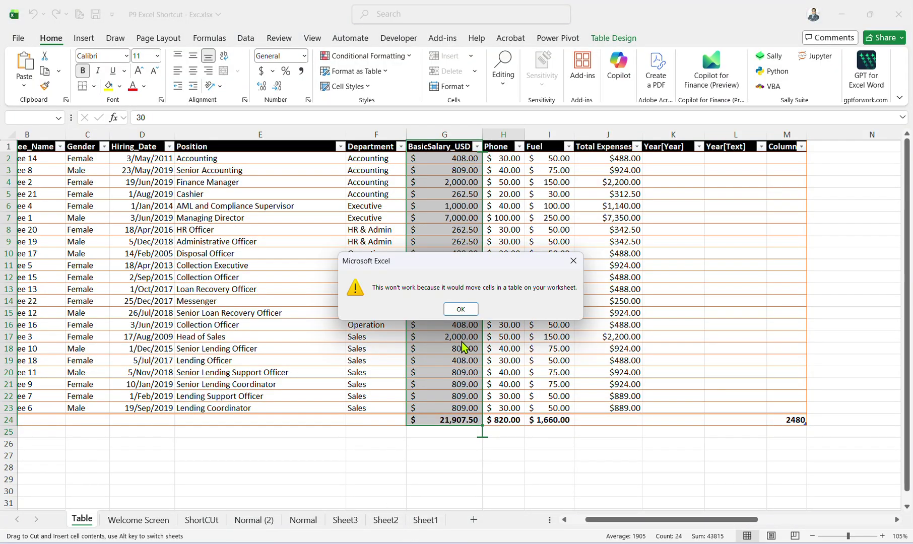
pyautogui.click(459, 304)
# Set the first employee's salary in G2 to 400,000.
pyautogui.hotkey('ctrl', 'pagedown')
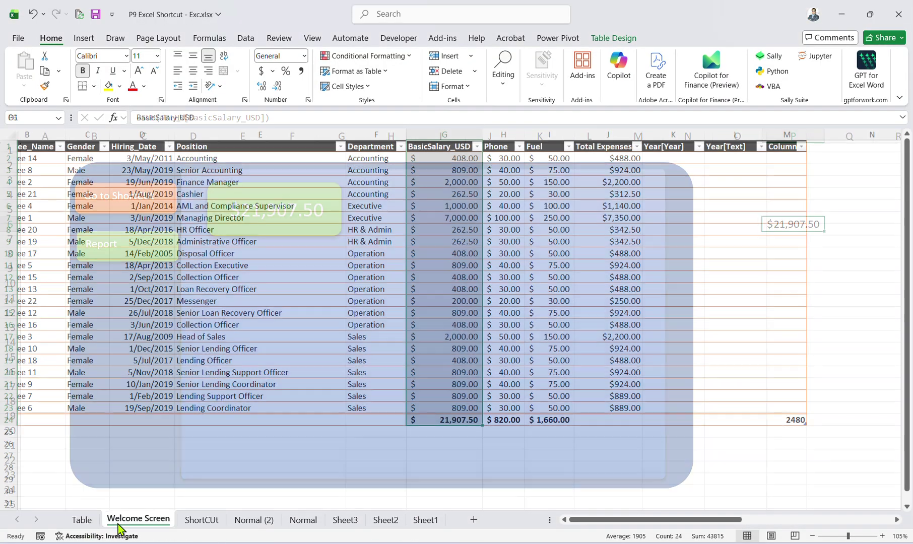
pyautogui.click(83, 519)
pyautogui.click(460, 157)
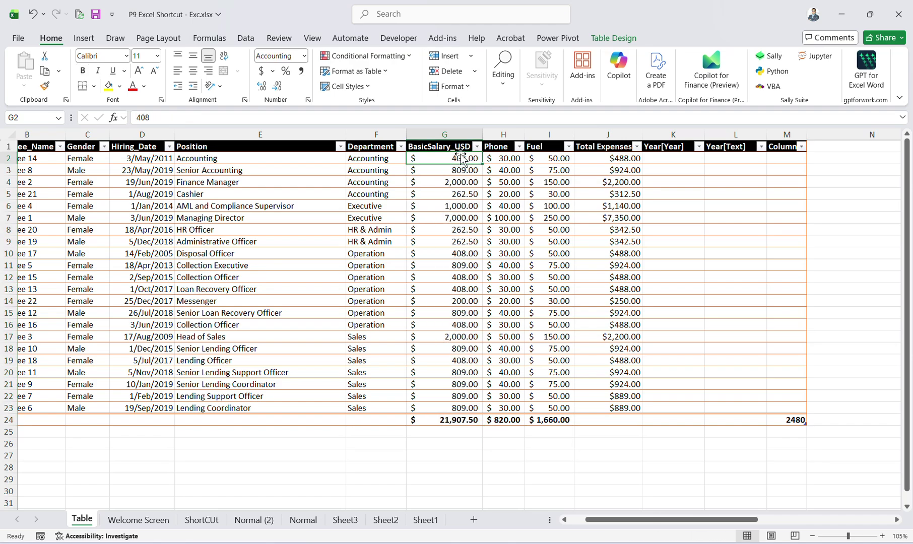
pyautogui.write('4')
pyautogui.press('Return')
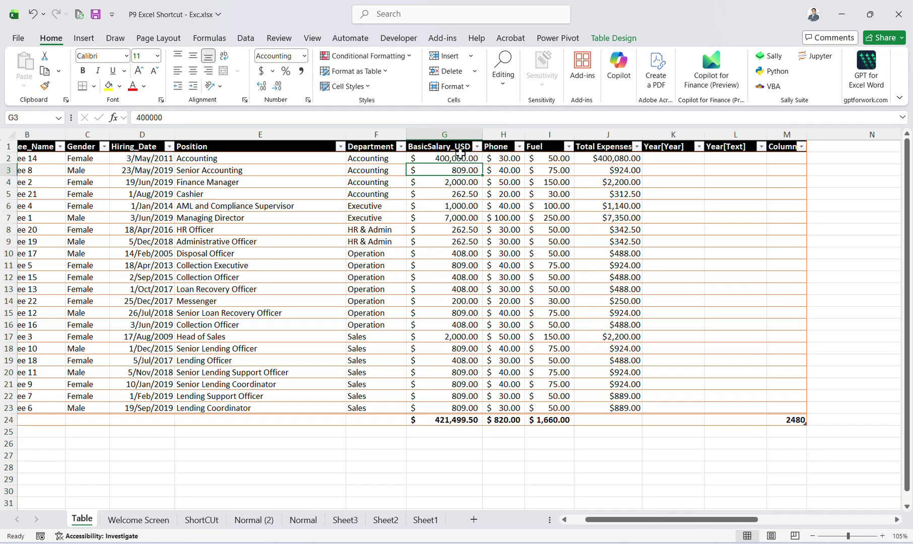
# Check the updated Welcome Screen total and test the Report and Go to ShortCUt buttons.
pyautogui.click(161, 520)
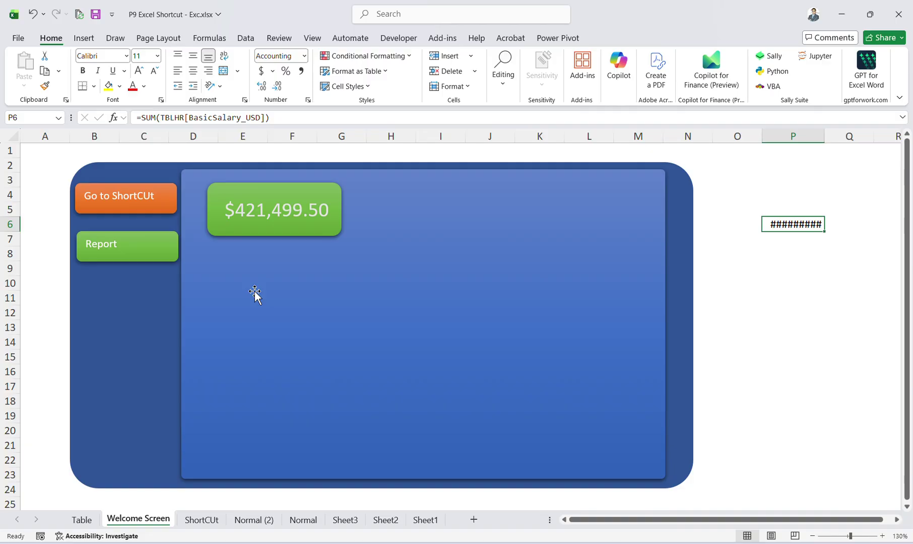
pyautogui.click(173, 241)
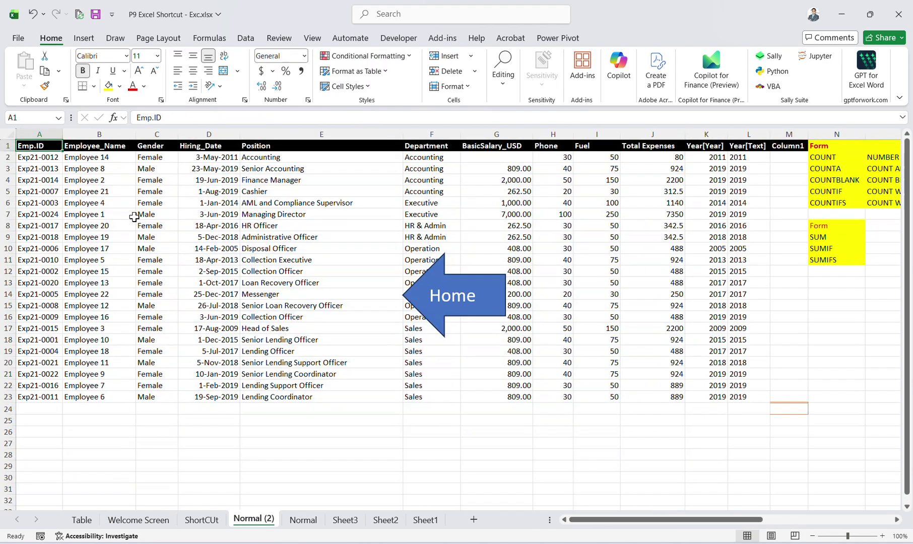
pyautogui.click(462, 299)
pyautogui.click(113, 200)
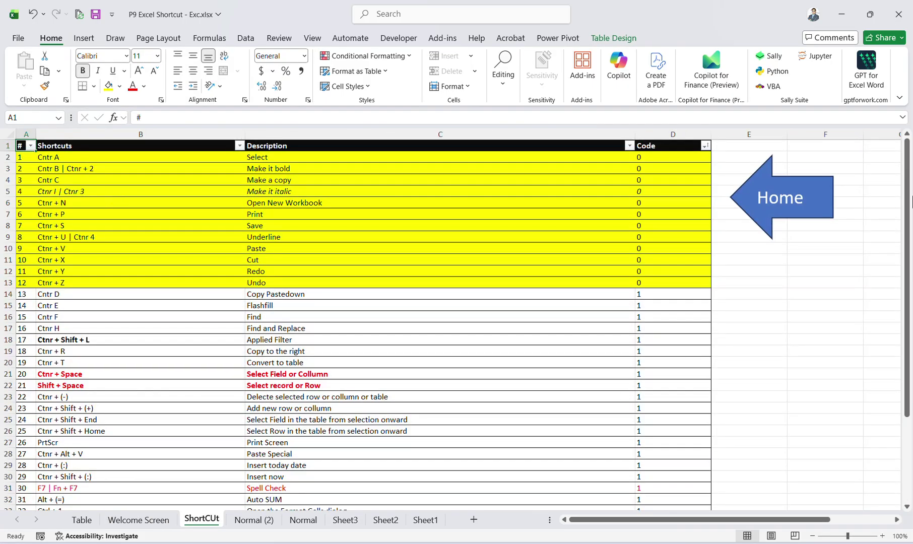
pyautogui.click(789, 211)
# Test both buttons again, then show the green box's P6 link and P6's SUM formula.
pyautogui.click(149, 263)
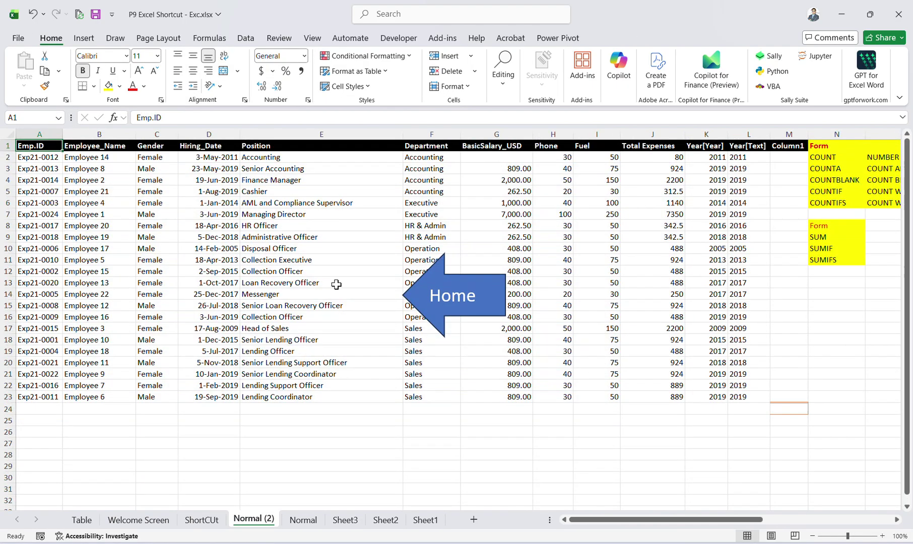
pyautogui.click(458, 311)
pyautogui.click(137, 217)
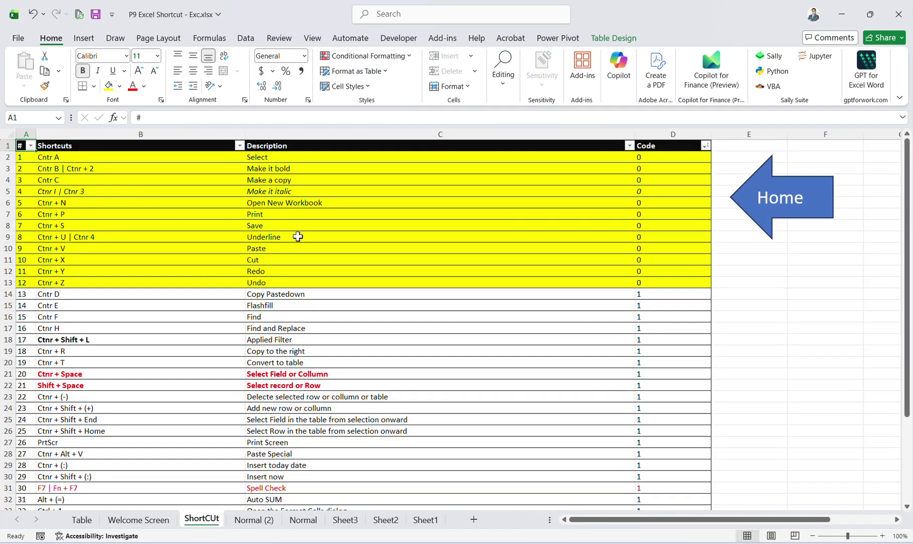
pyautogui.click(774, 207)
pyautogui.click(277, 217)
pyautogui.click(824, 223)
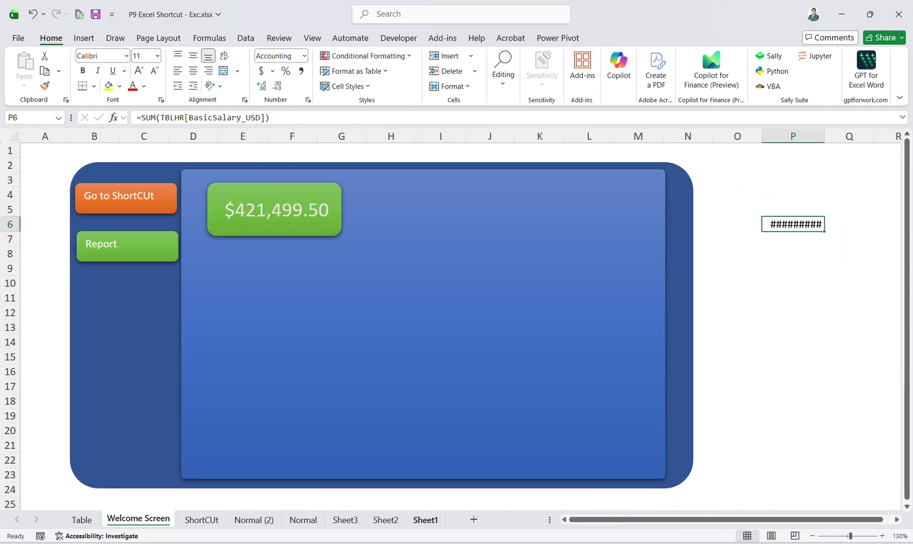